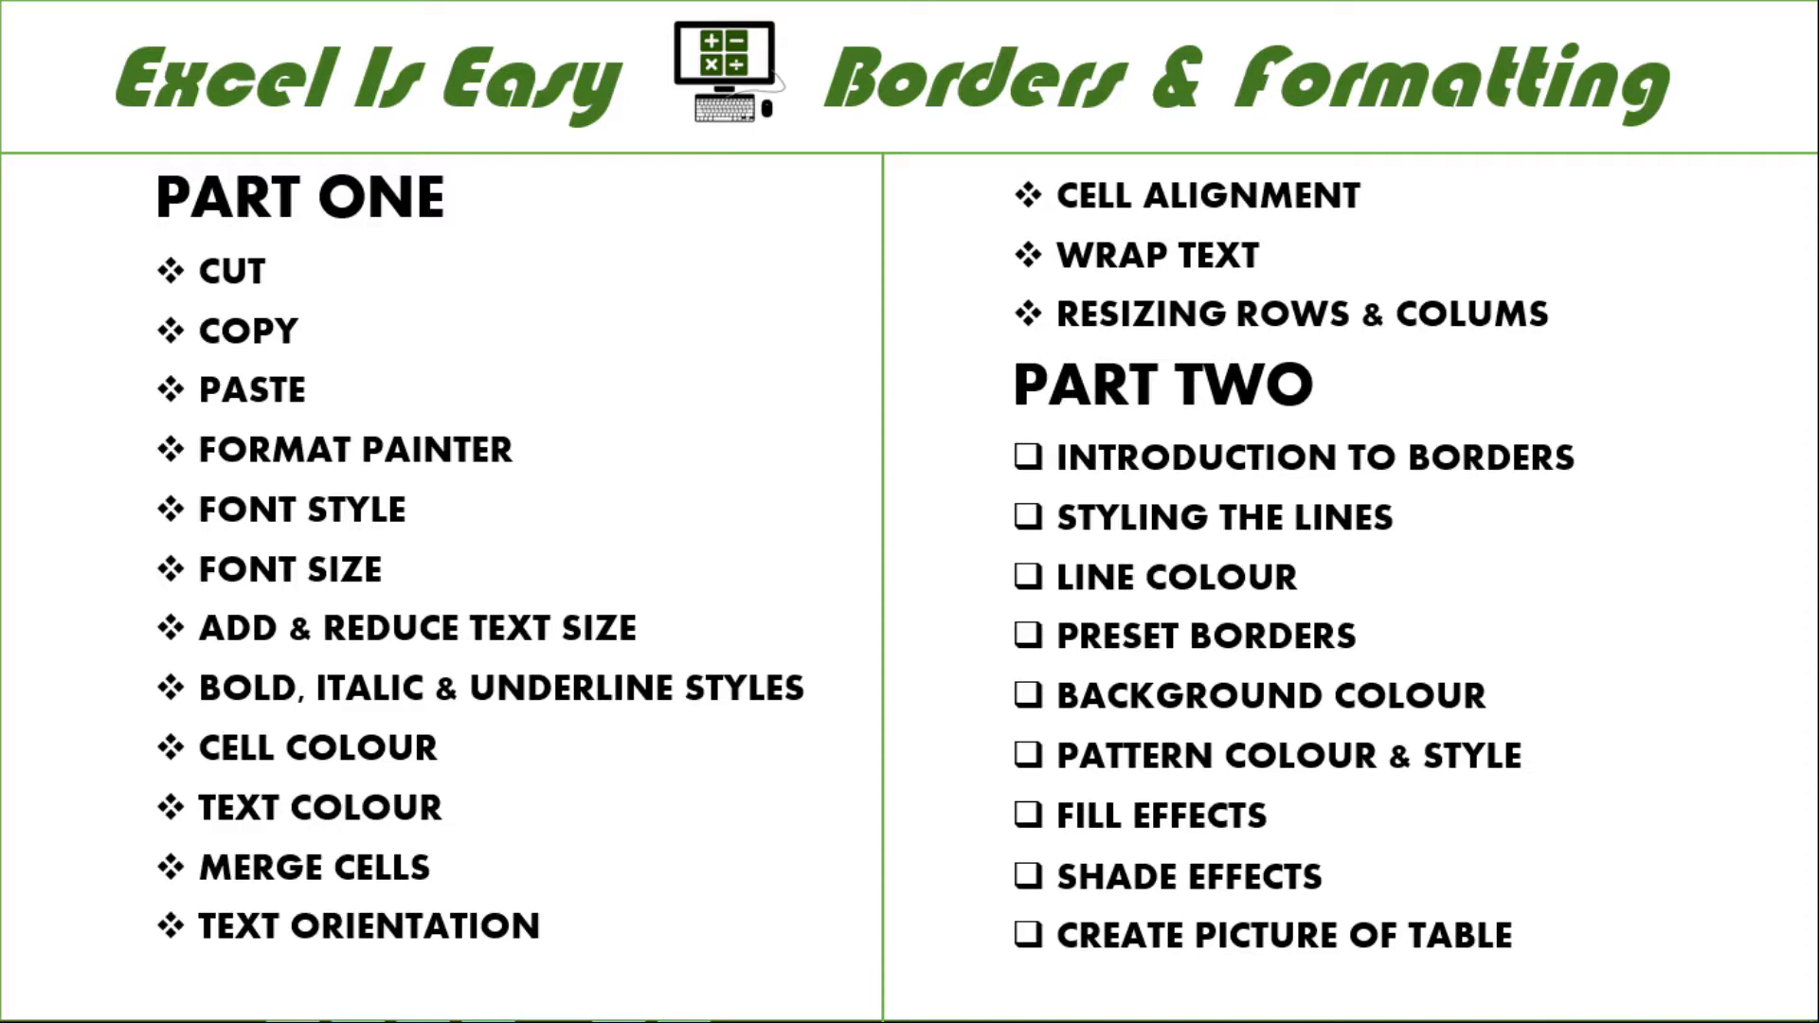
key(Right)
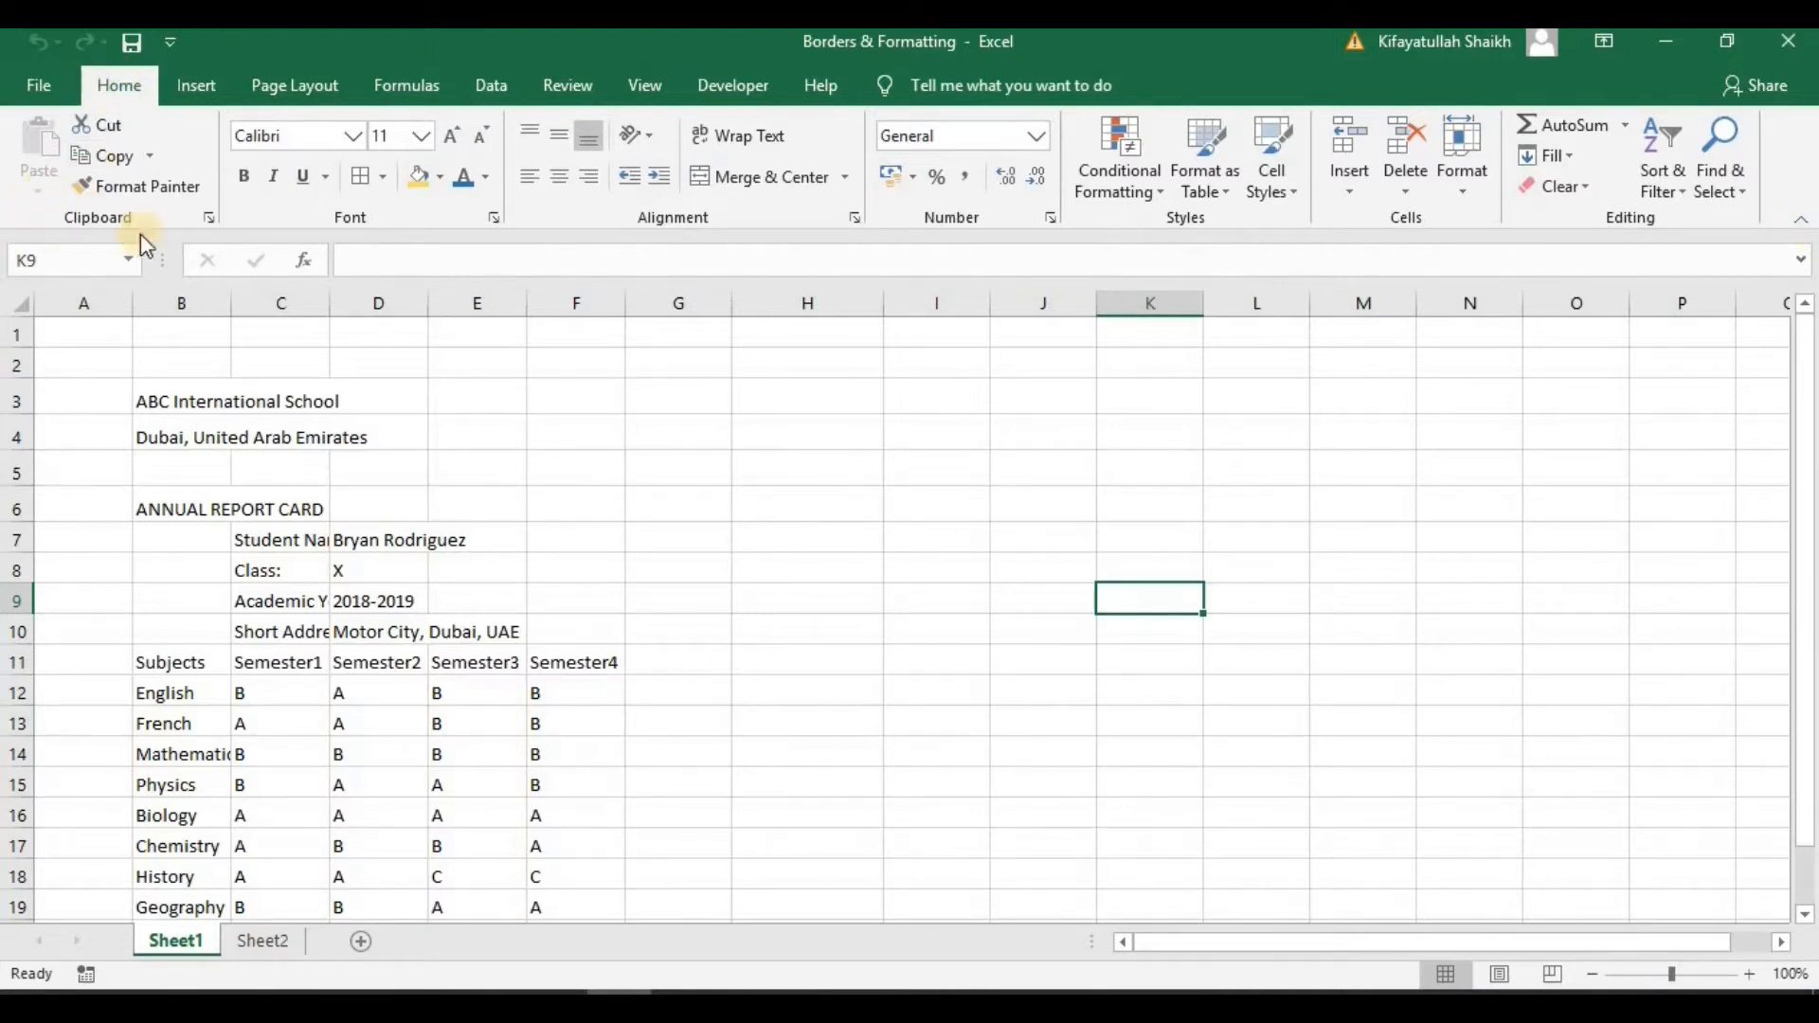
- Cut the school name from cell B3 and paste it into cell B2
click(182, 398)
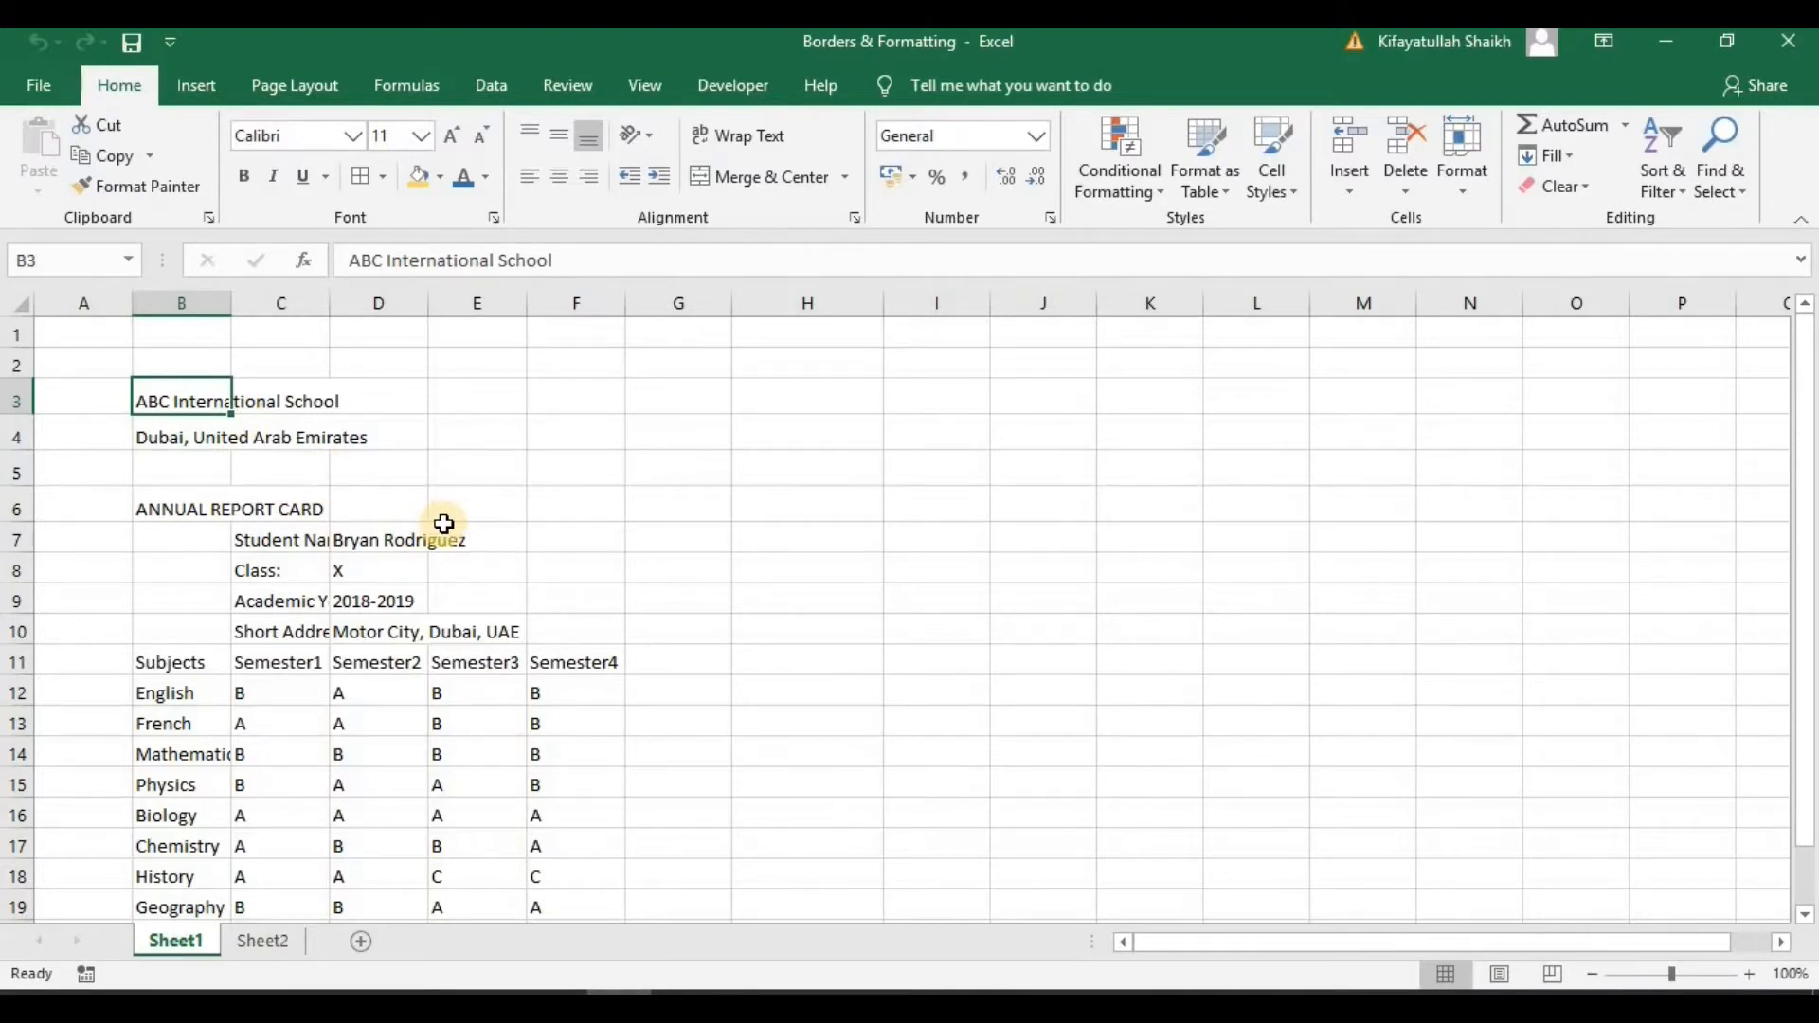
key(ctrl+c)
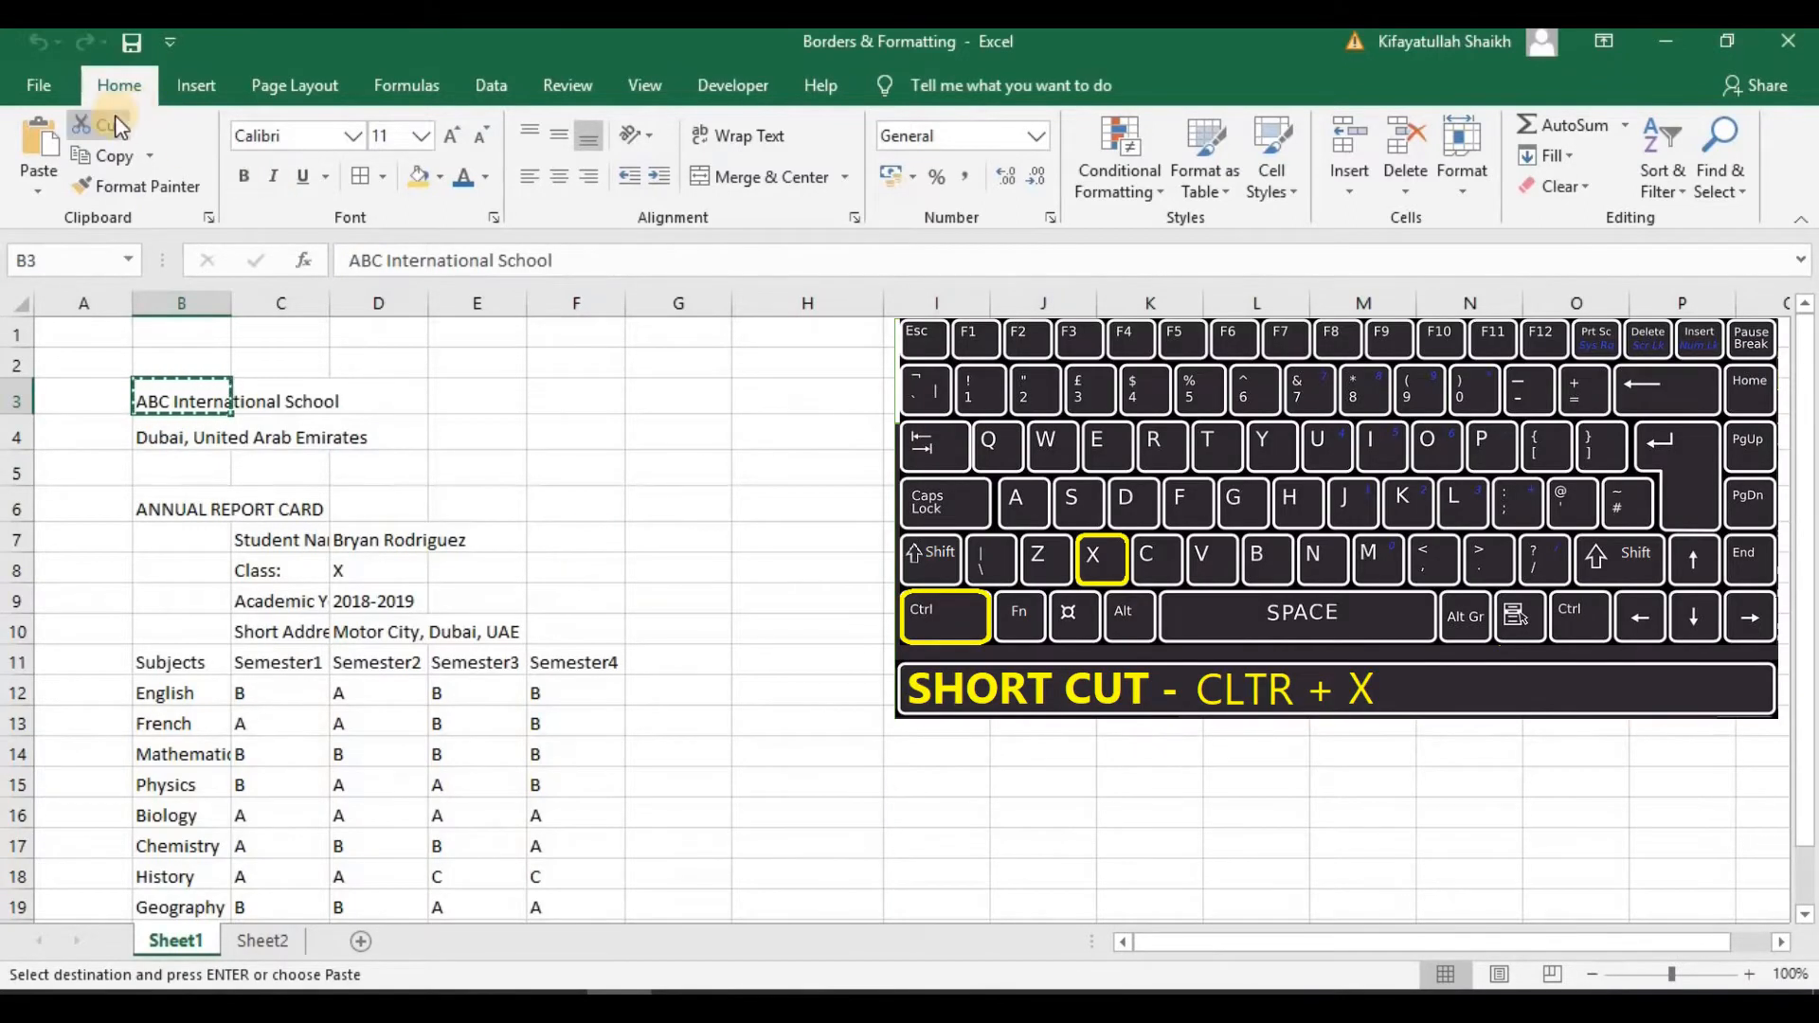
click(478, 437)
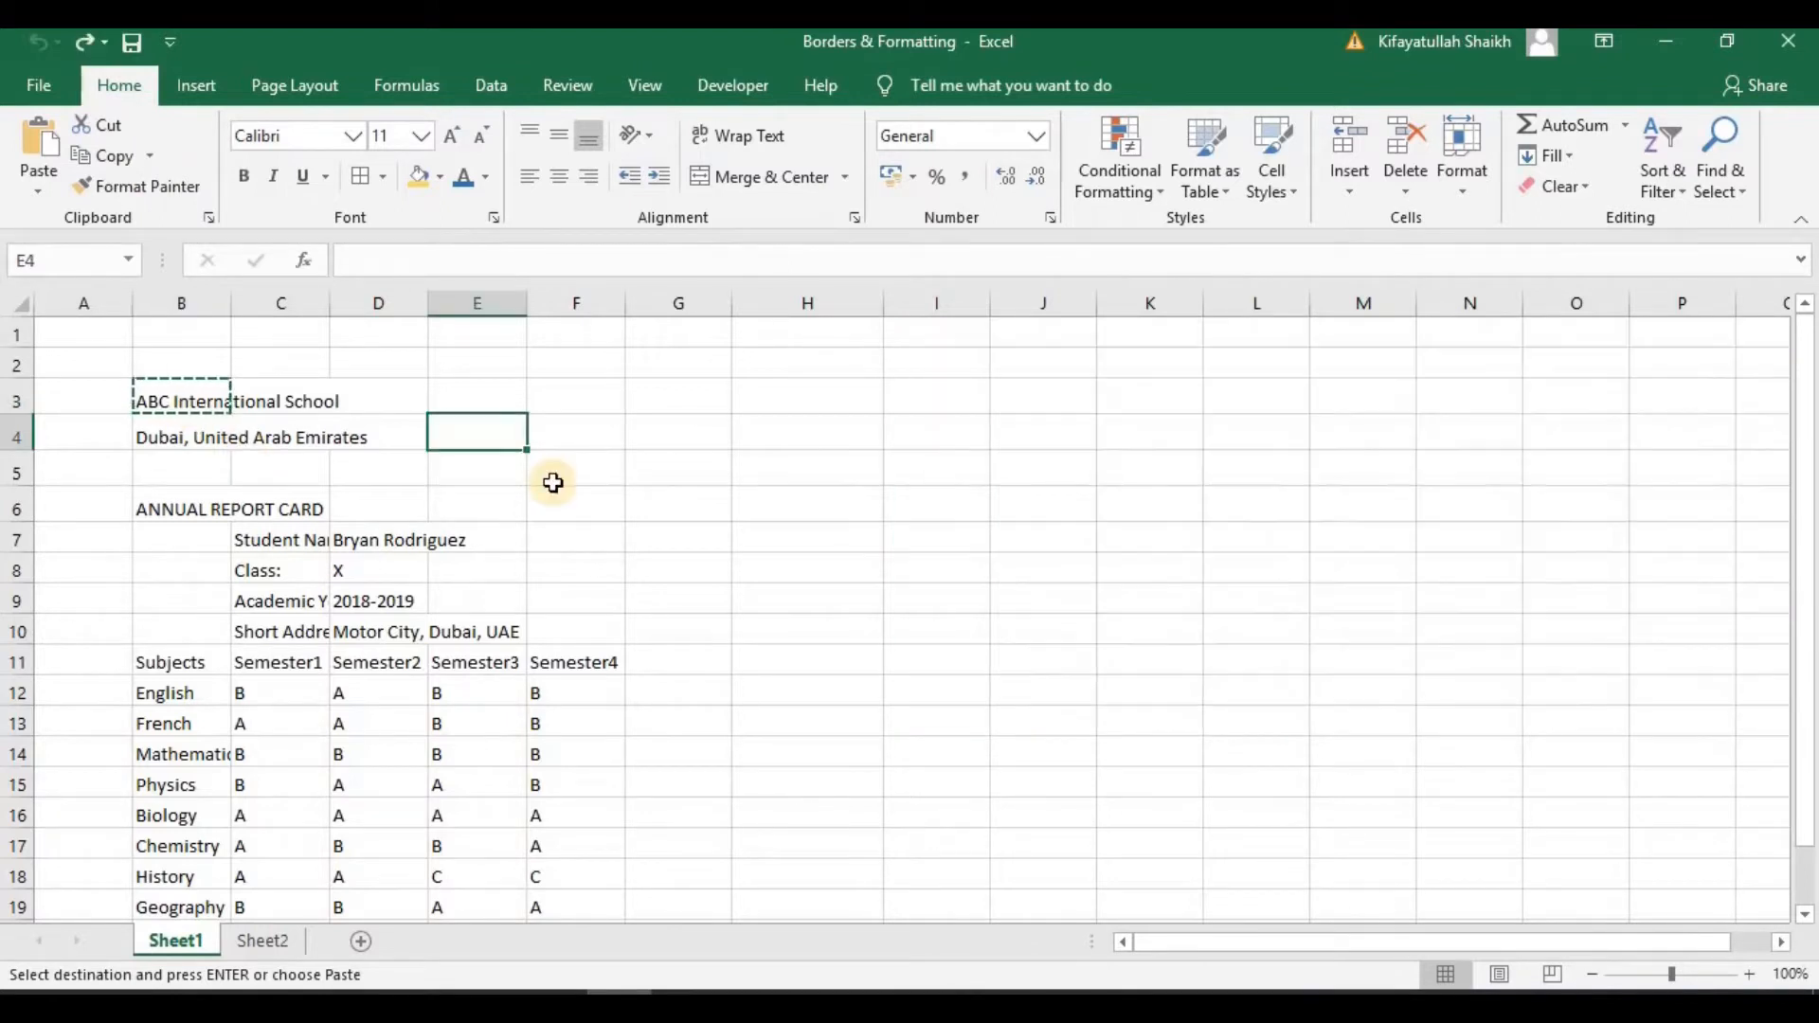
click(189, 363)
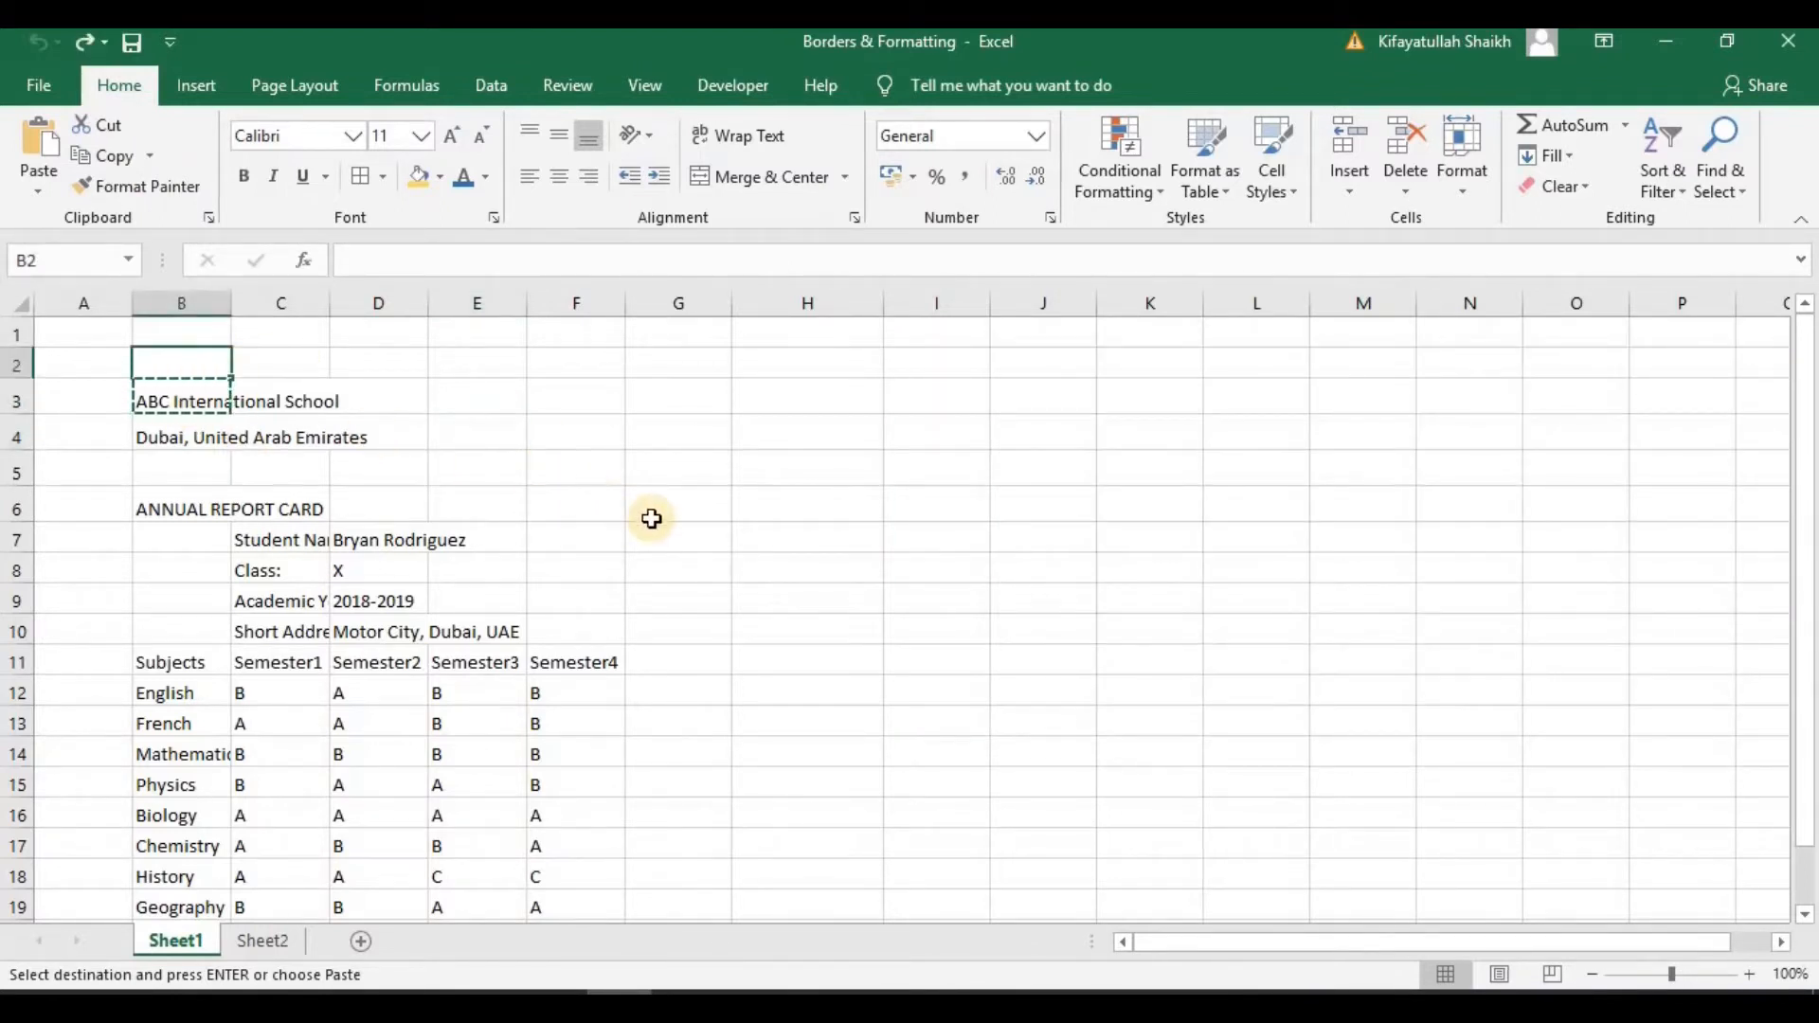
key(ctrl+v)
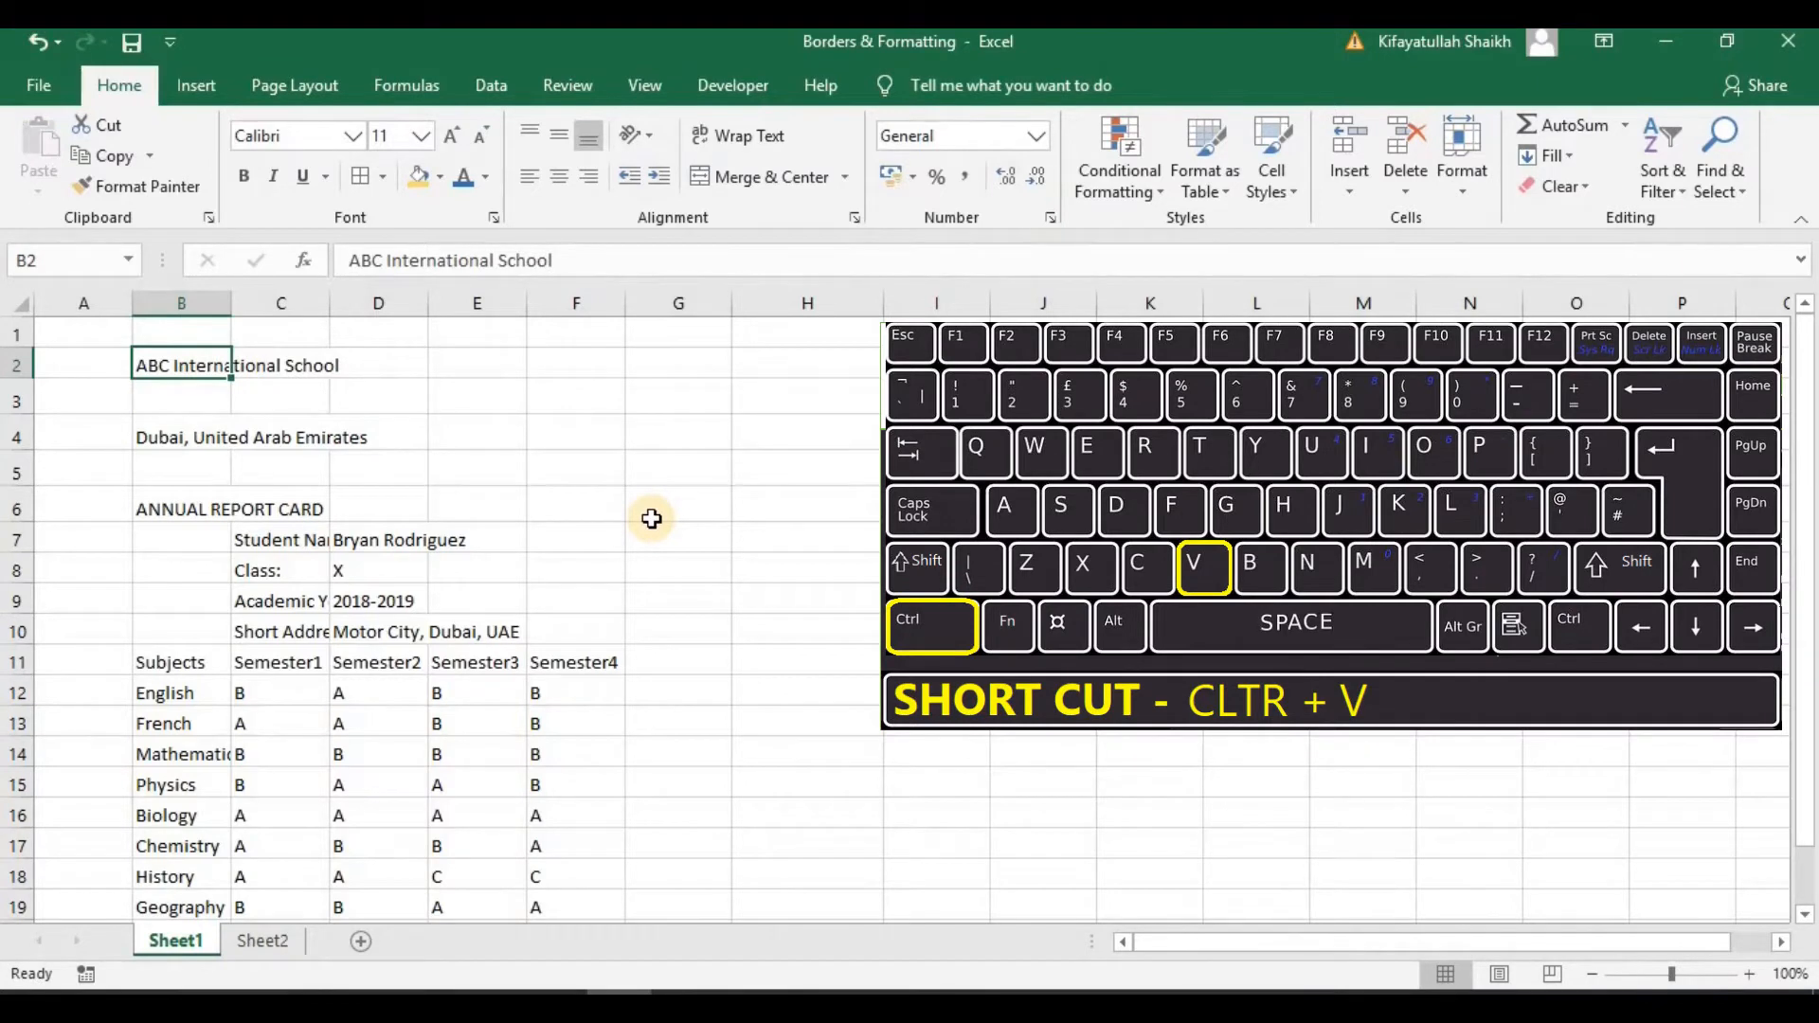
- Copy the school name from cell B2 and paste it into cell B3
key(ctrl+c)
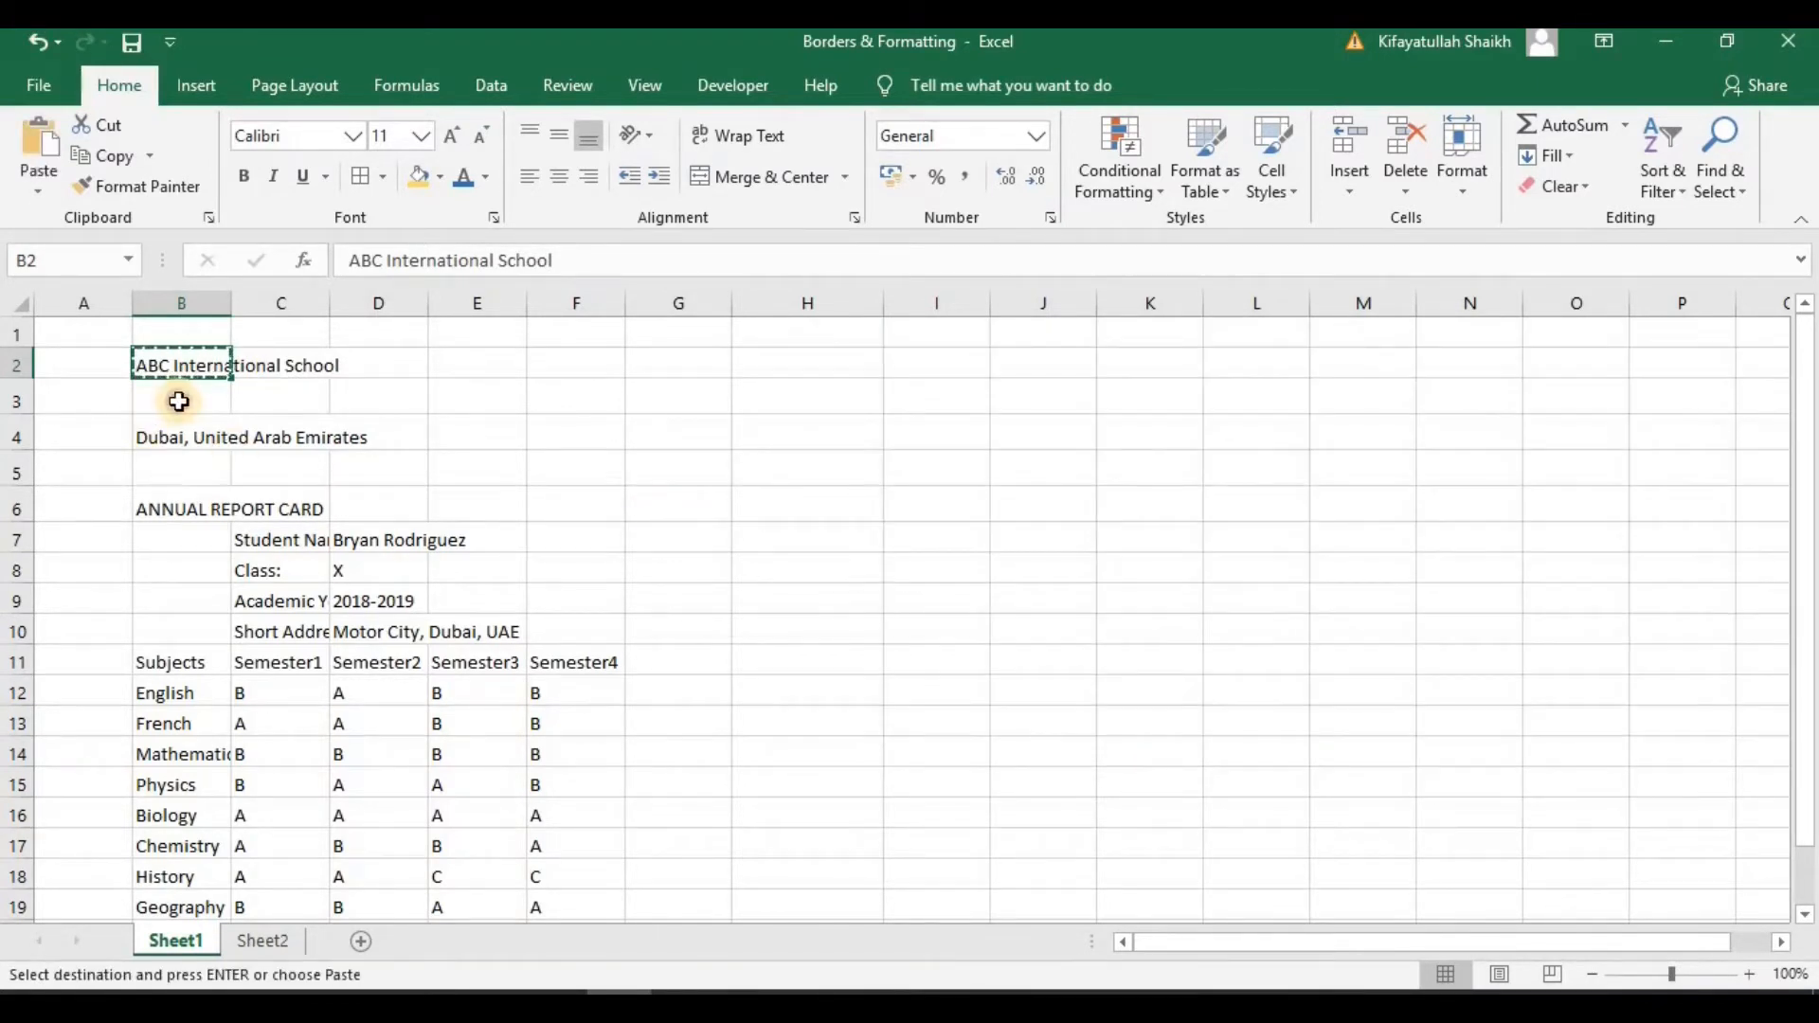
click(179, 400)
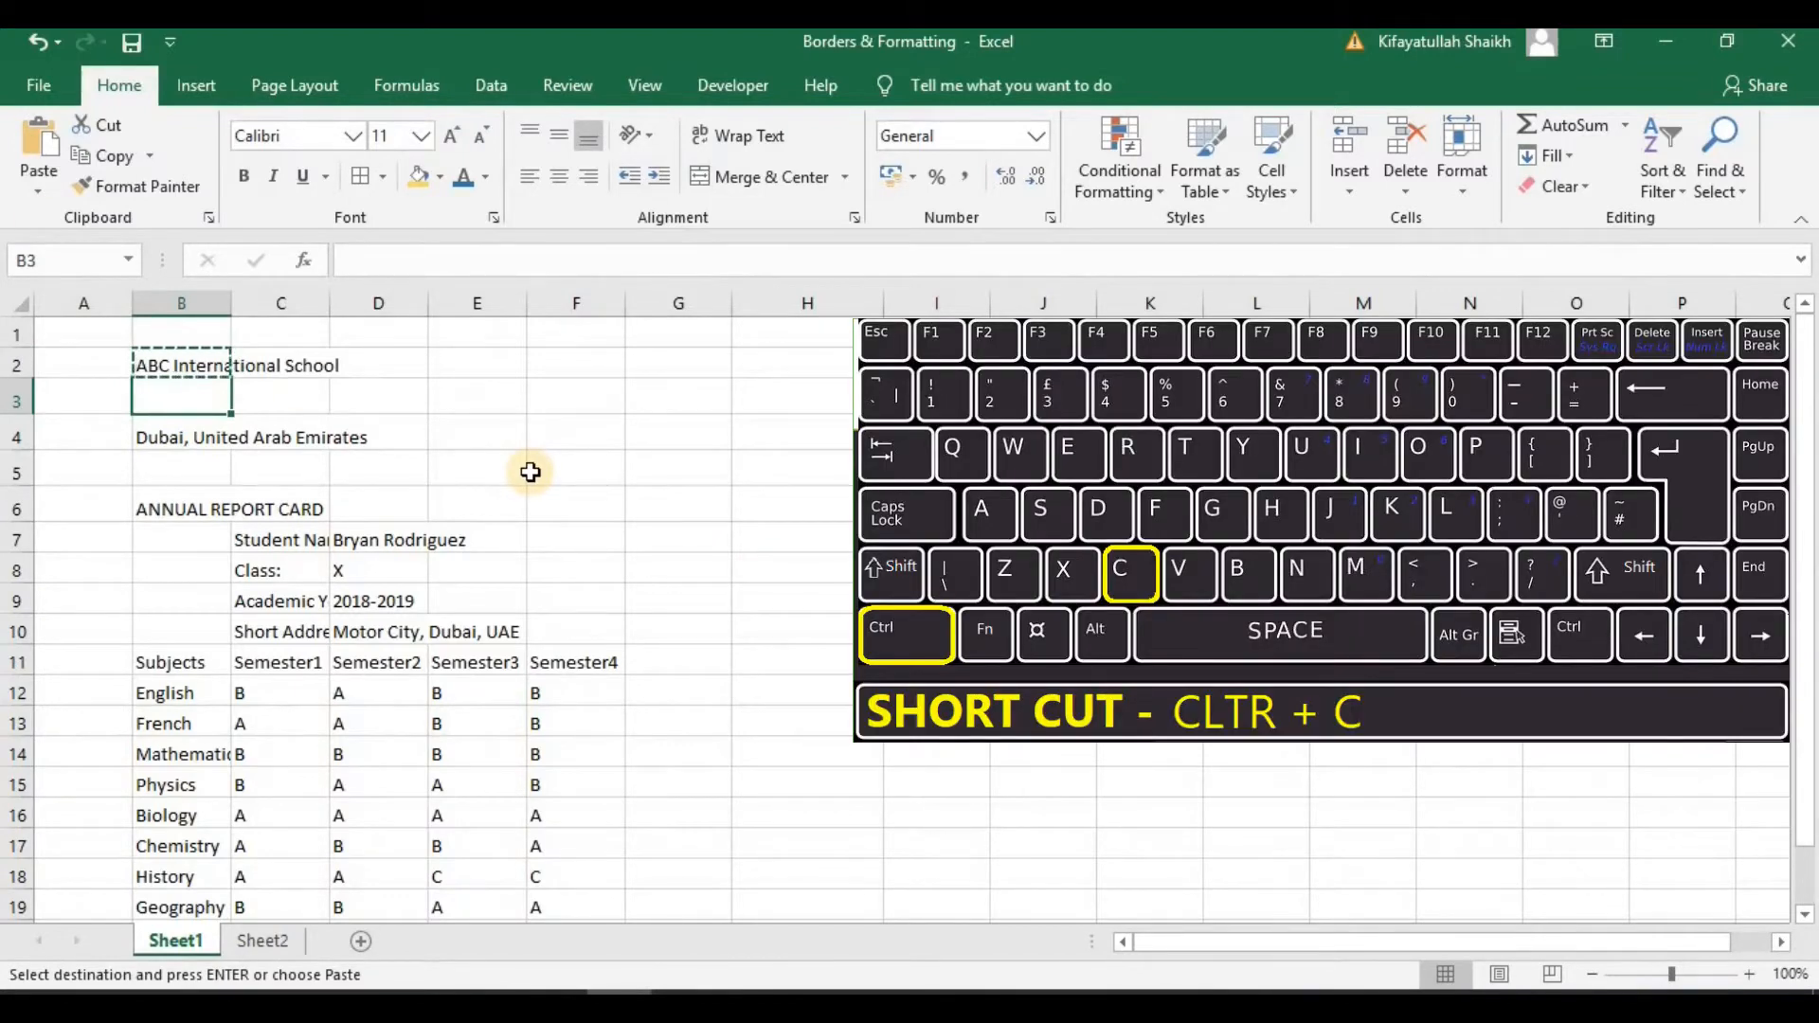
key(ctrl+v)
click(530, 472)
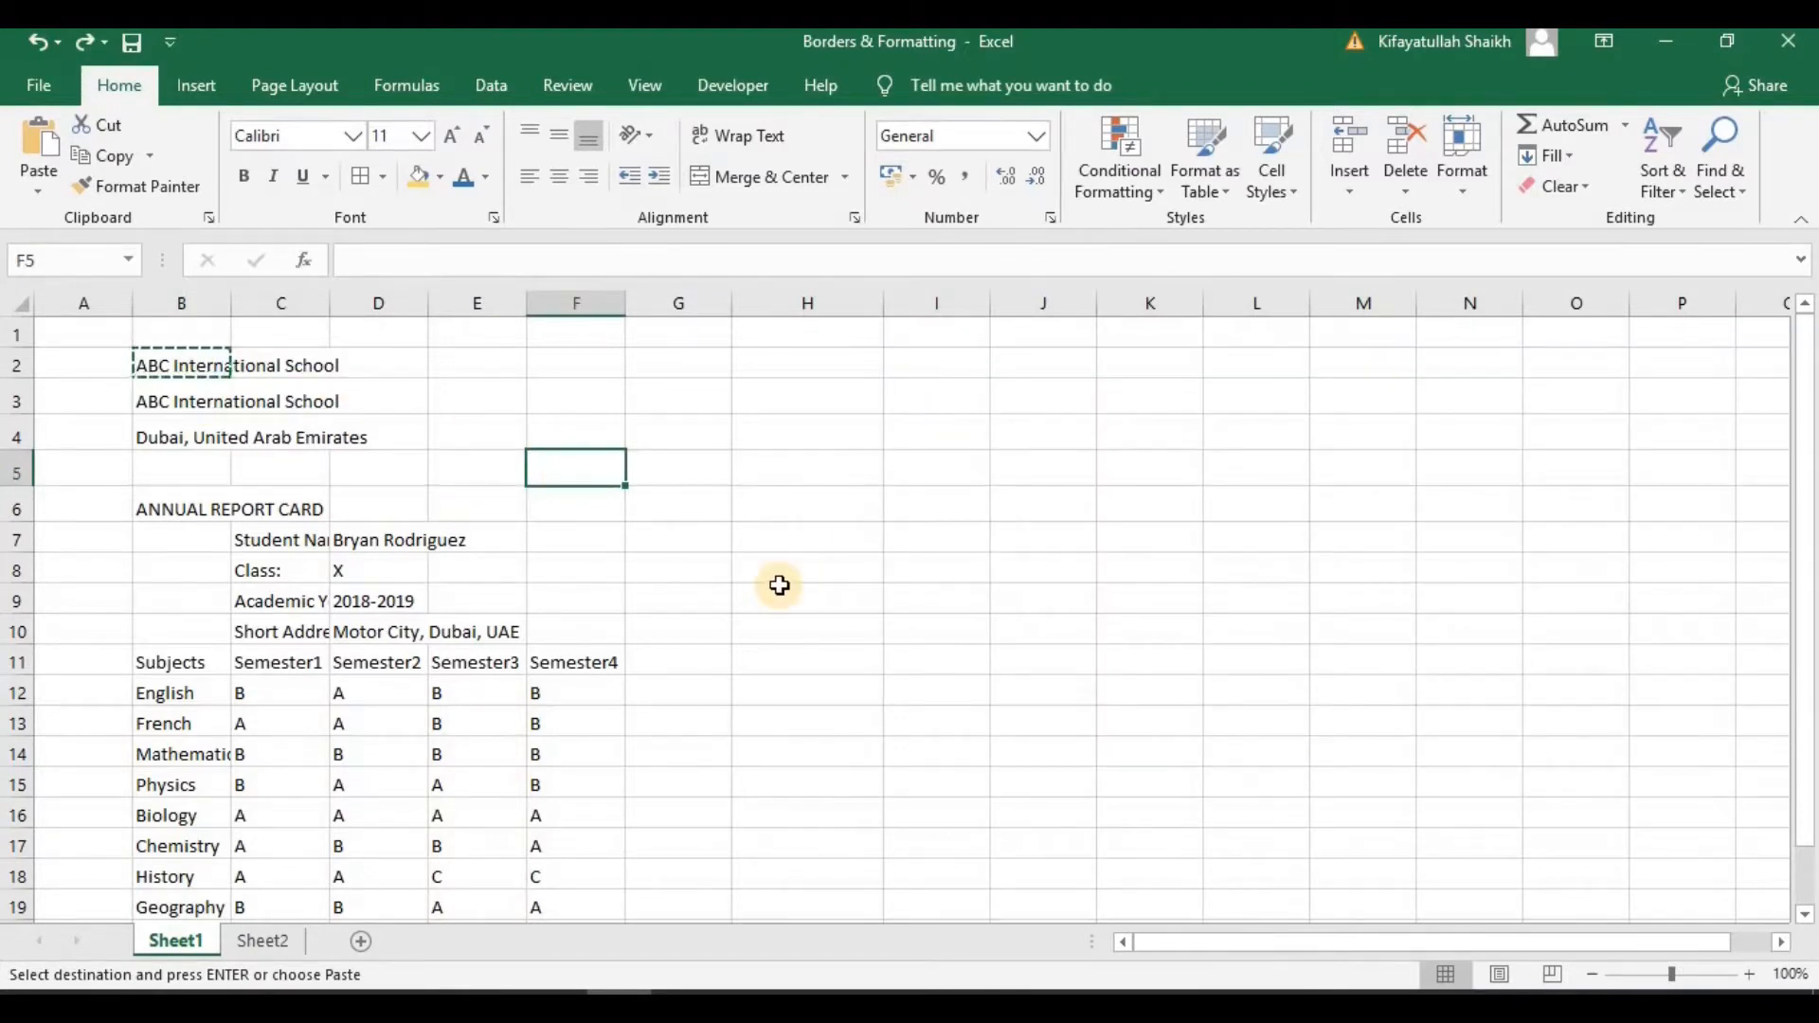
- Paste the copied school name into each of the cells H3 to H8
click(800, 410)
key(ctrl+v)
click(808, 453)
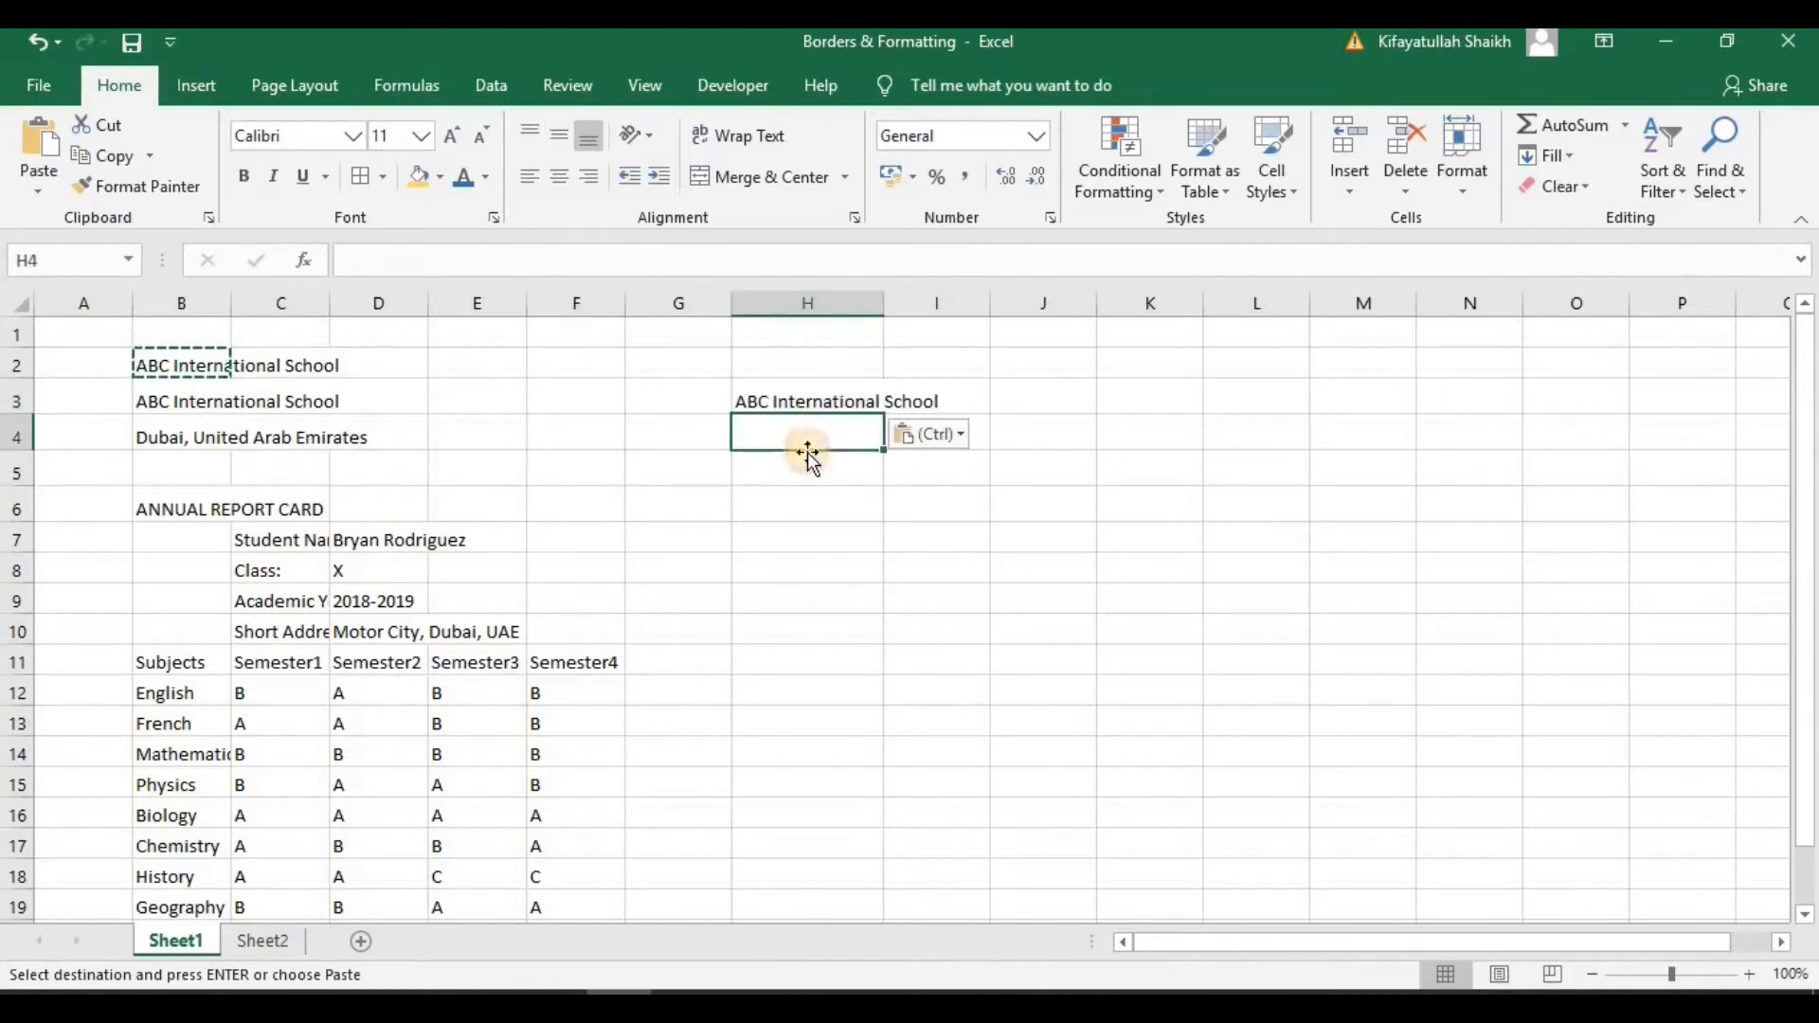
key(ctrl+v)
click(808, 474)
key(ctrl+v)
click(808, 509)
key(ctrl+v)
click(808, 568)
key(ctrl+v)
click(808, 545)
key(ctrl+v)
- Clear the pasted copies in column H and delete the duplicate school name in cell B2
drag(817, 595, 810, 398)
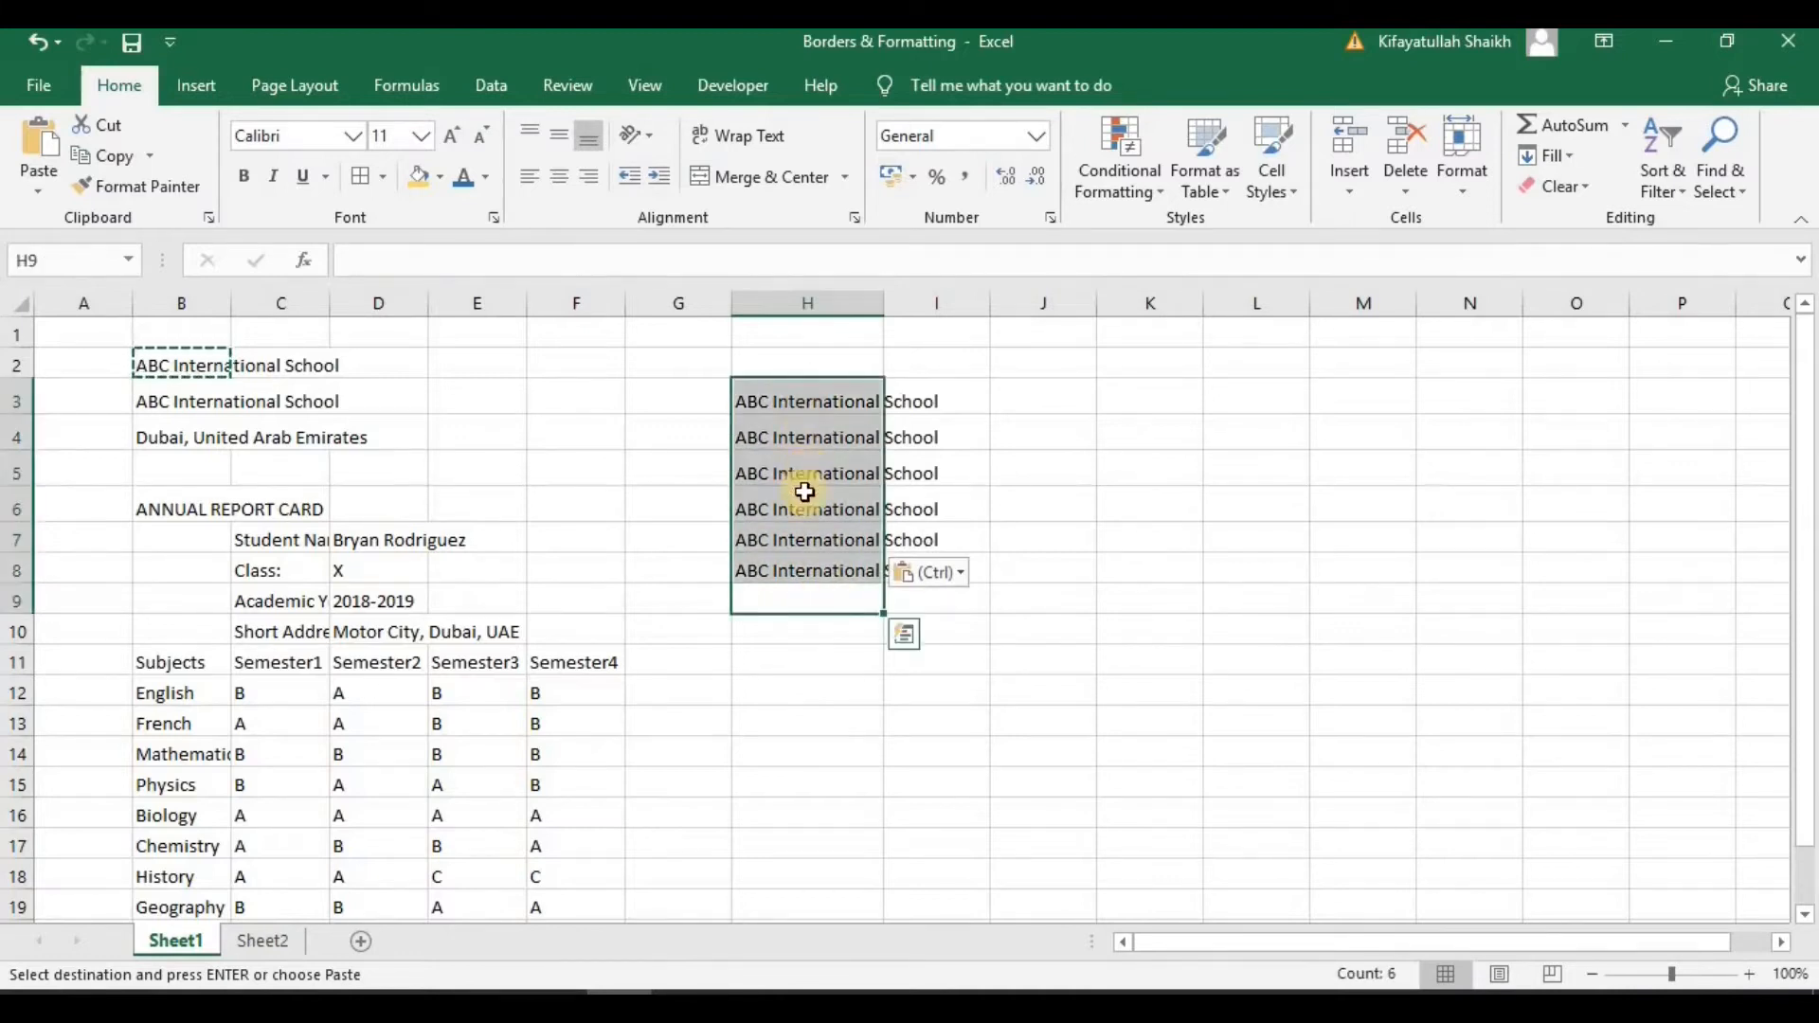
key(Delete)
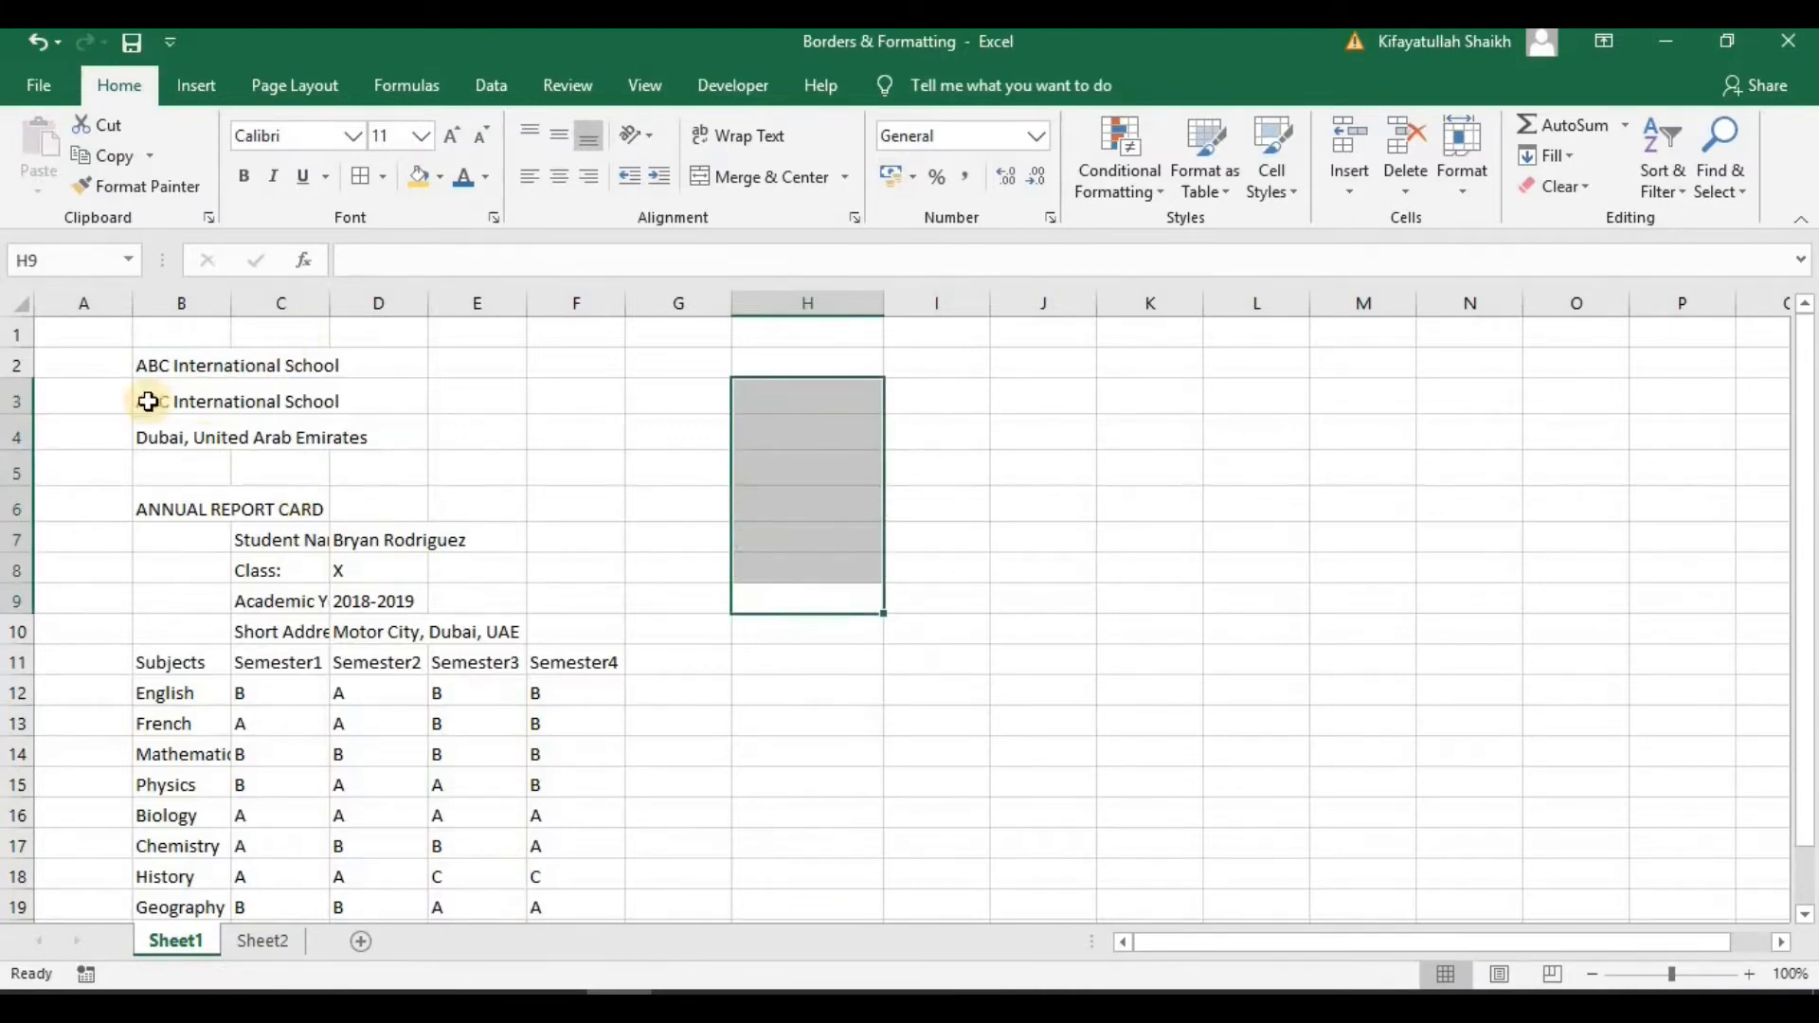
click(150, 362)
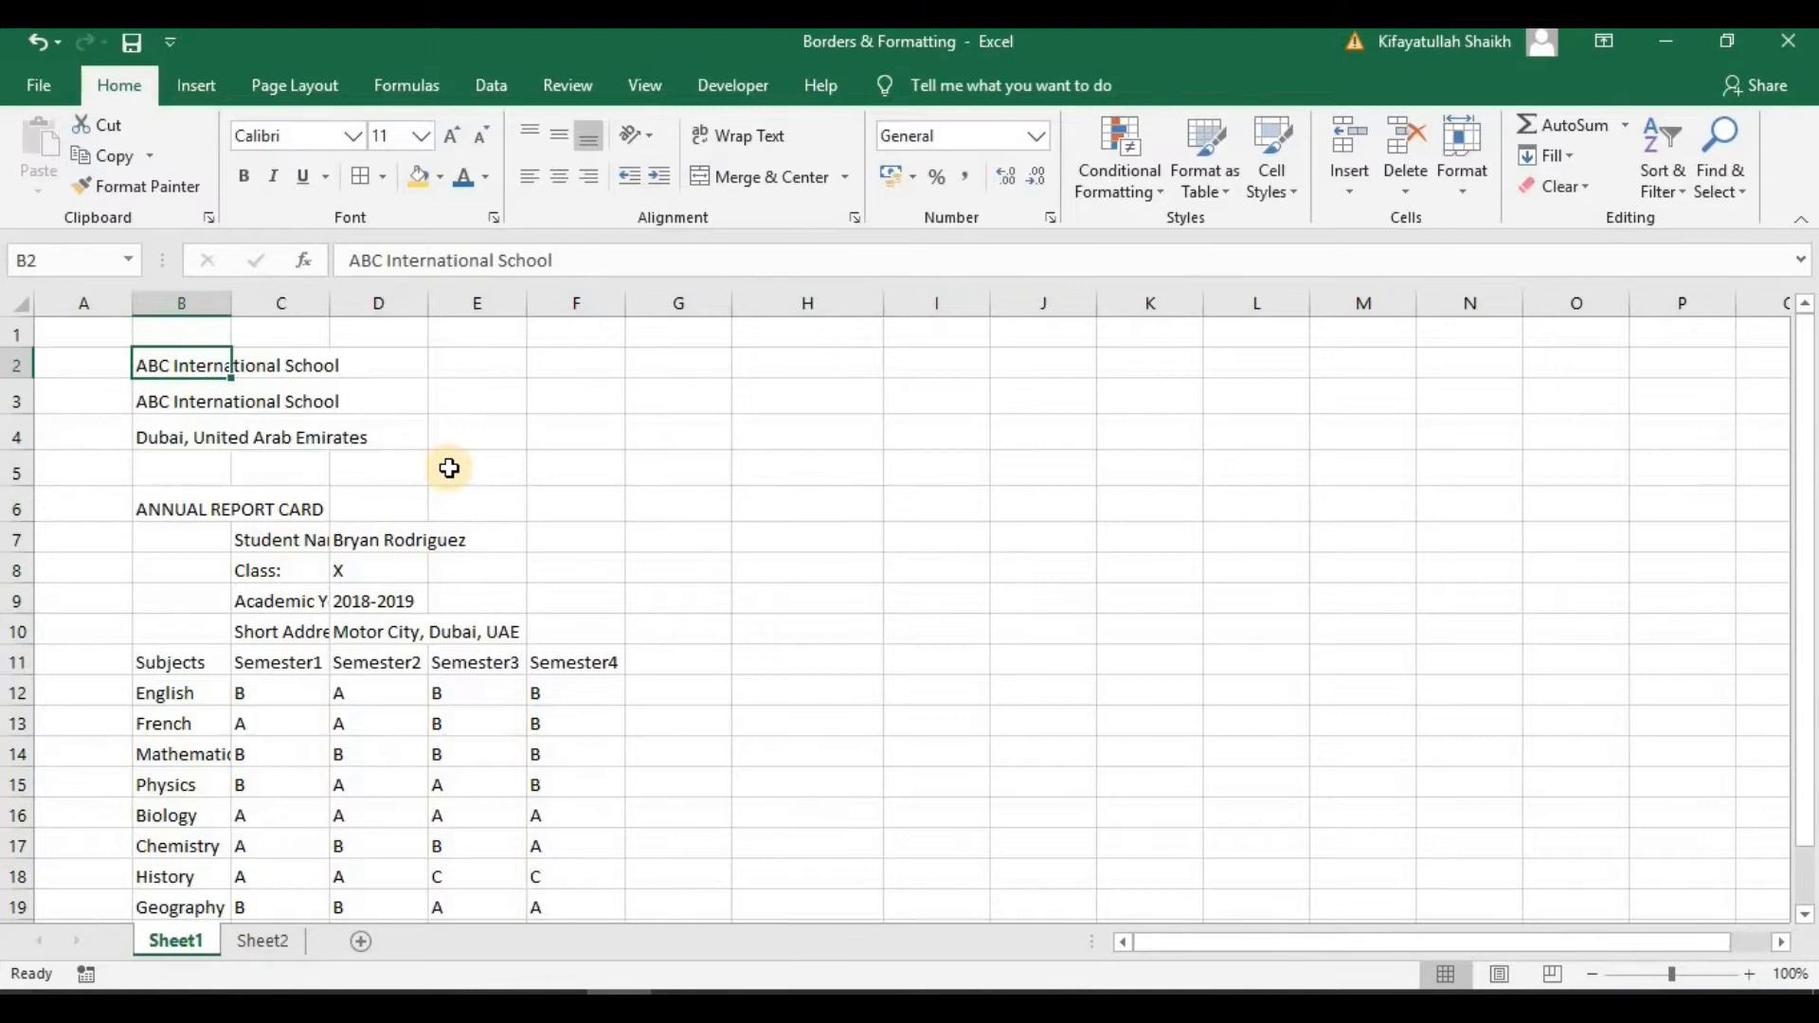
key(Delete)
click(478, 432)
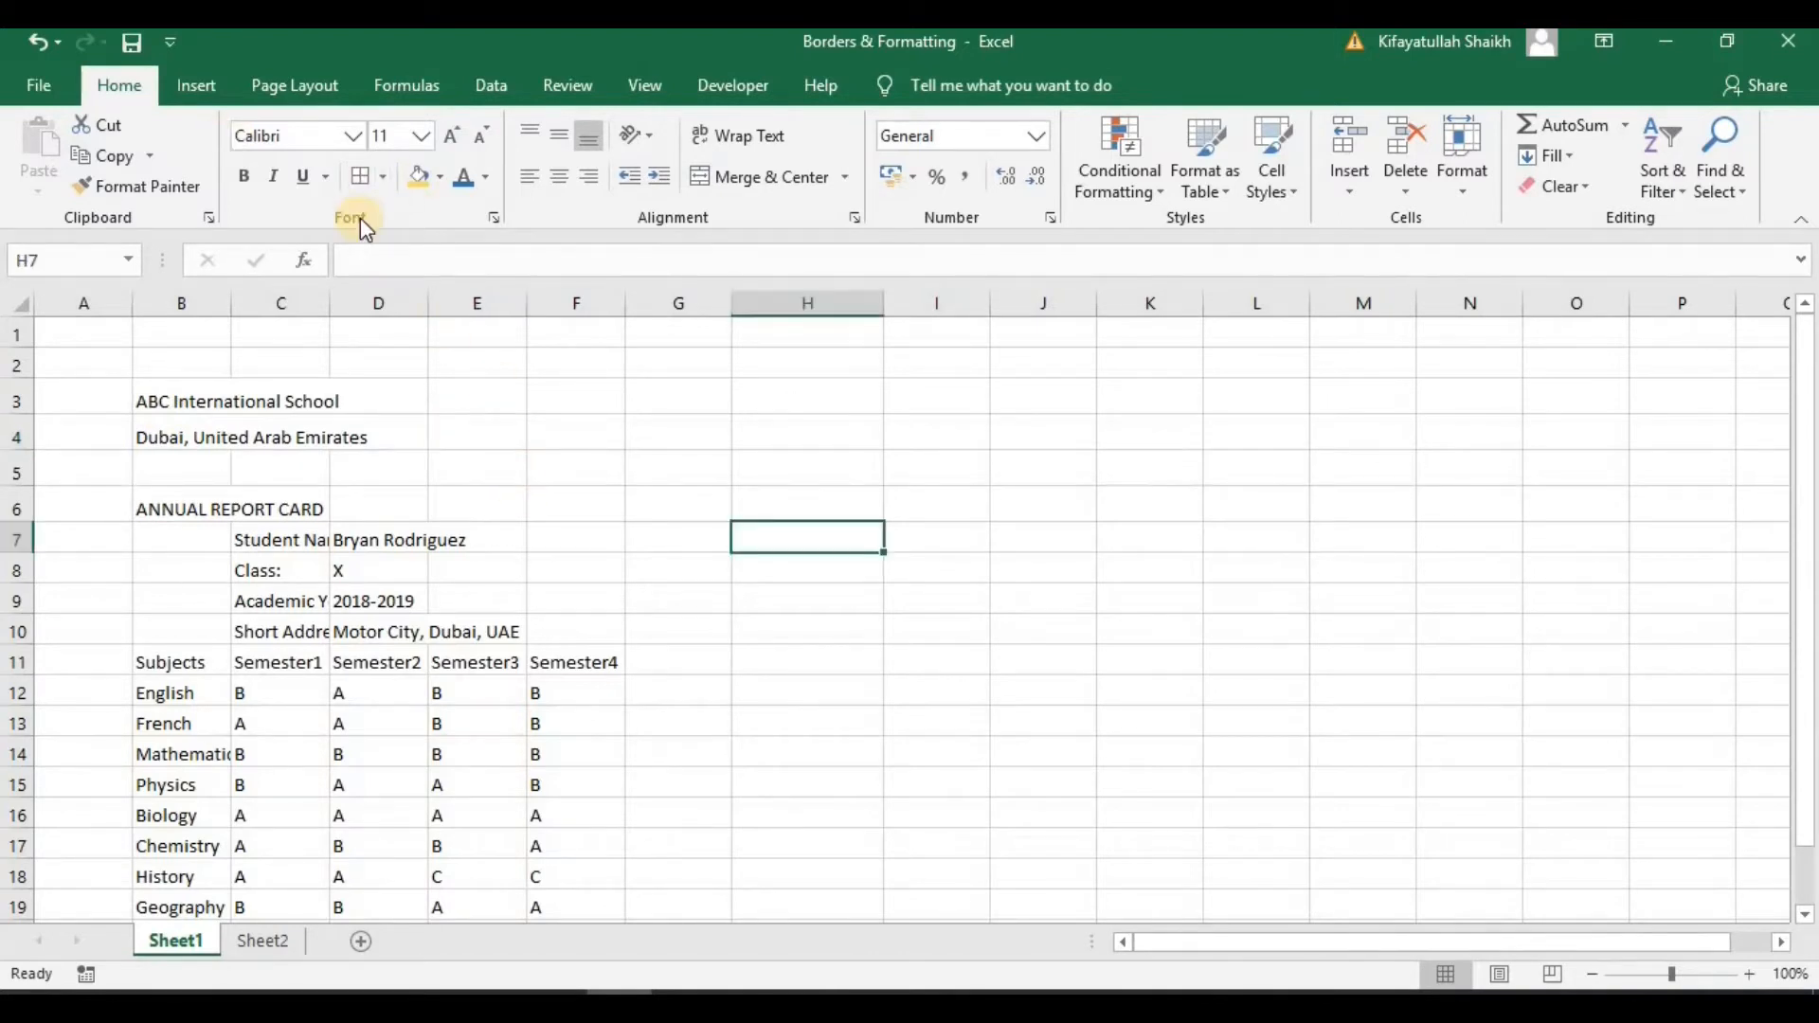
- Set the font of the whole report card, cells B3 to F21, to Verdana
click(353, 147)
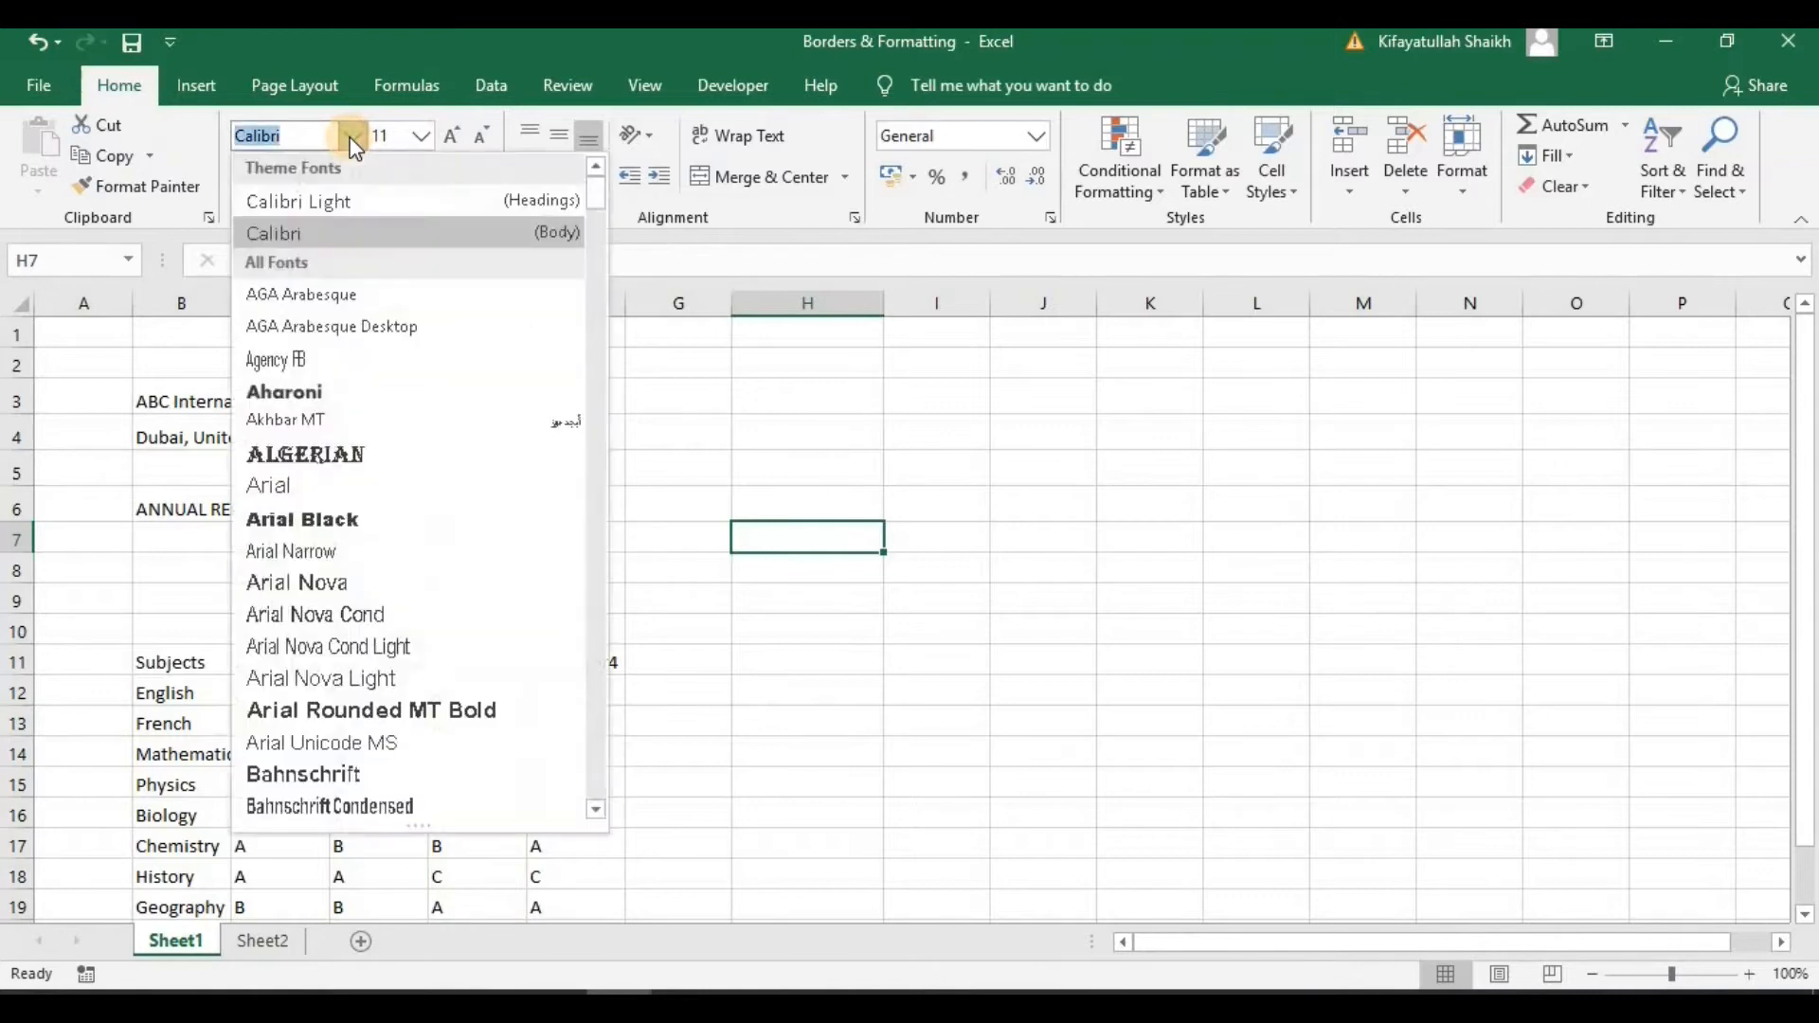
click(843, 459)
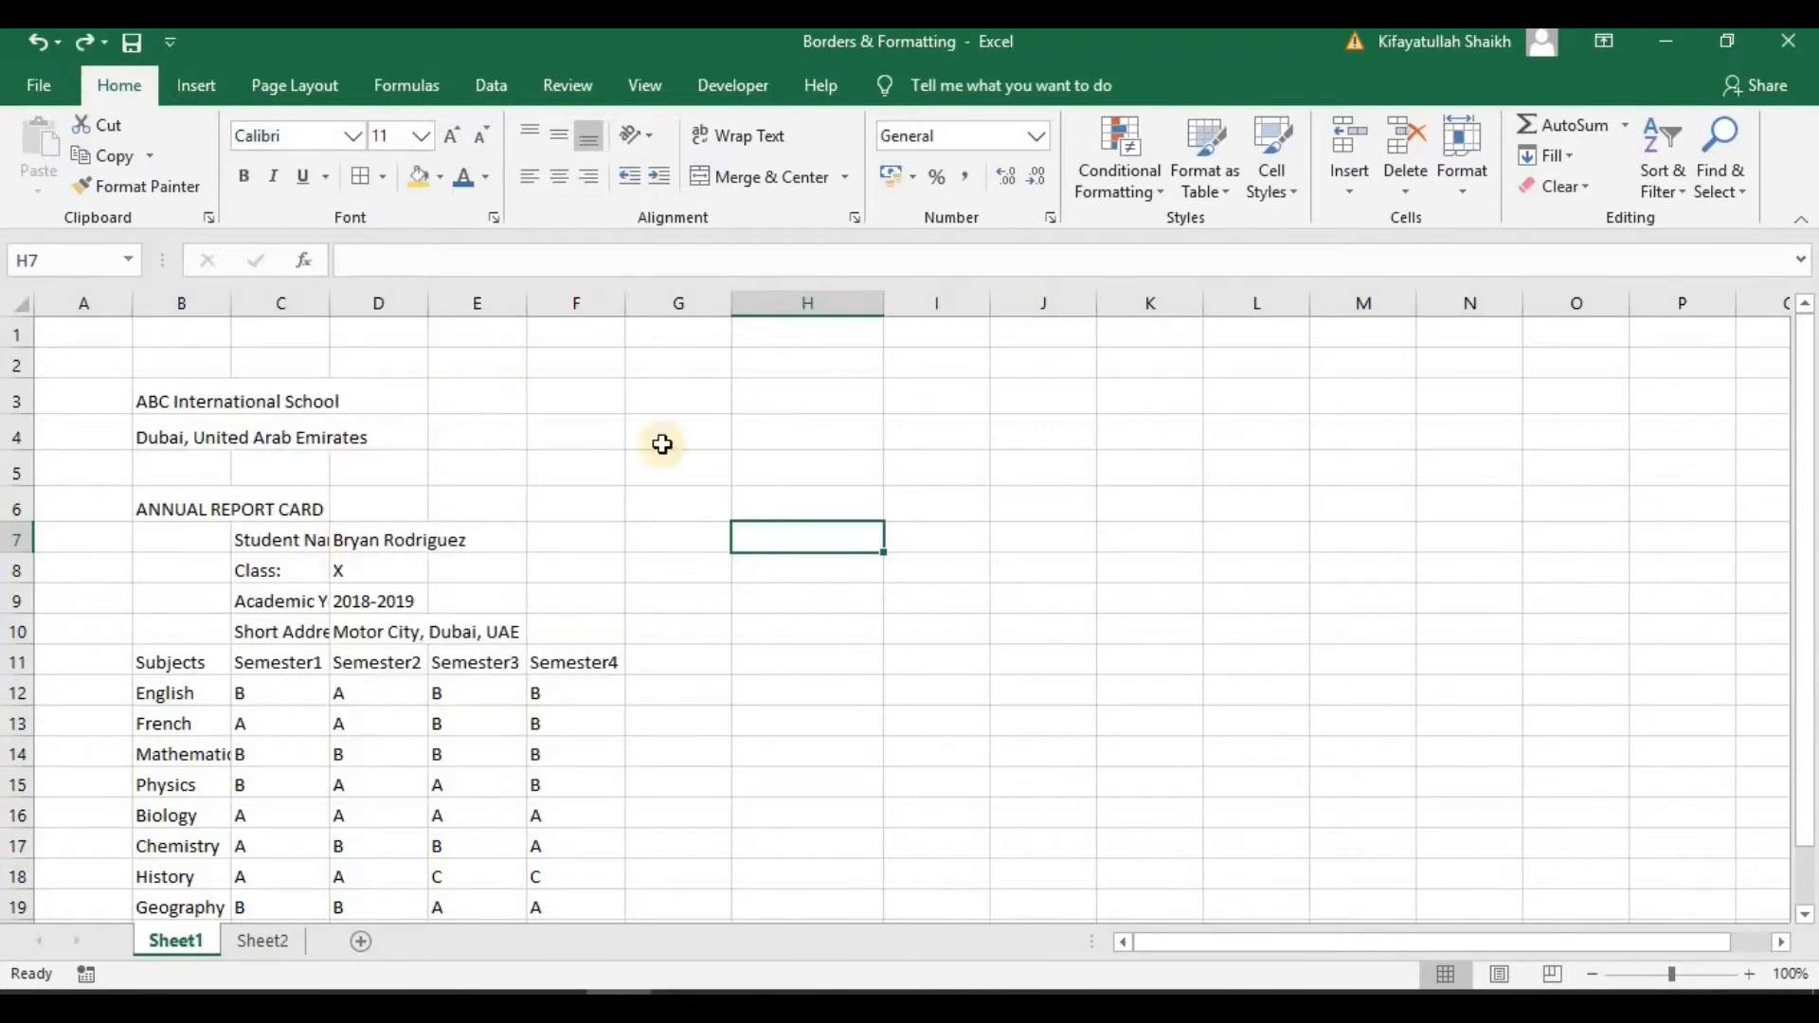
drag(175, 405, 568, 832)
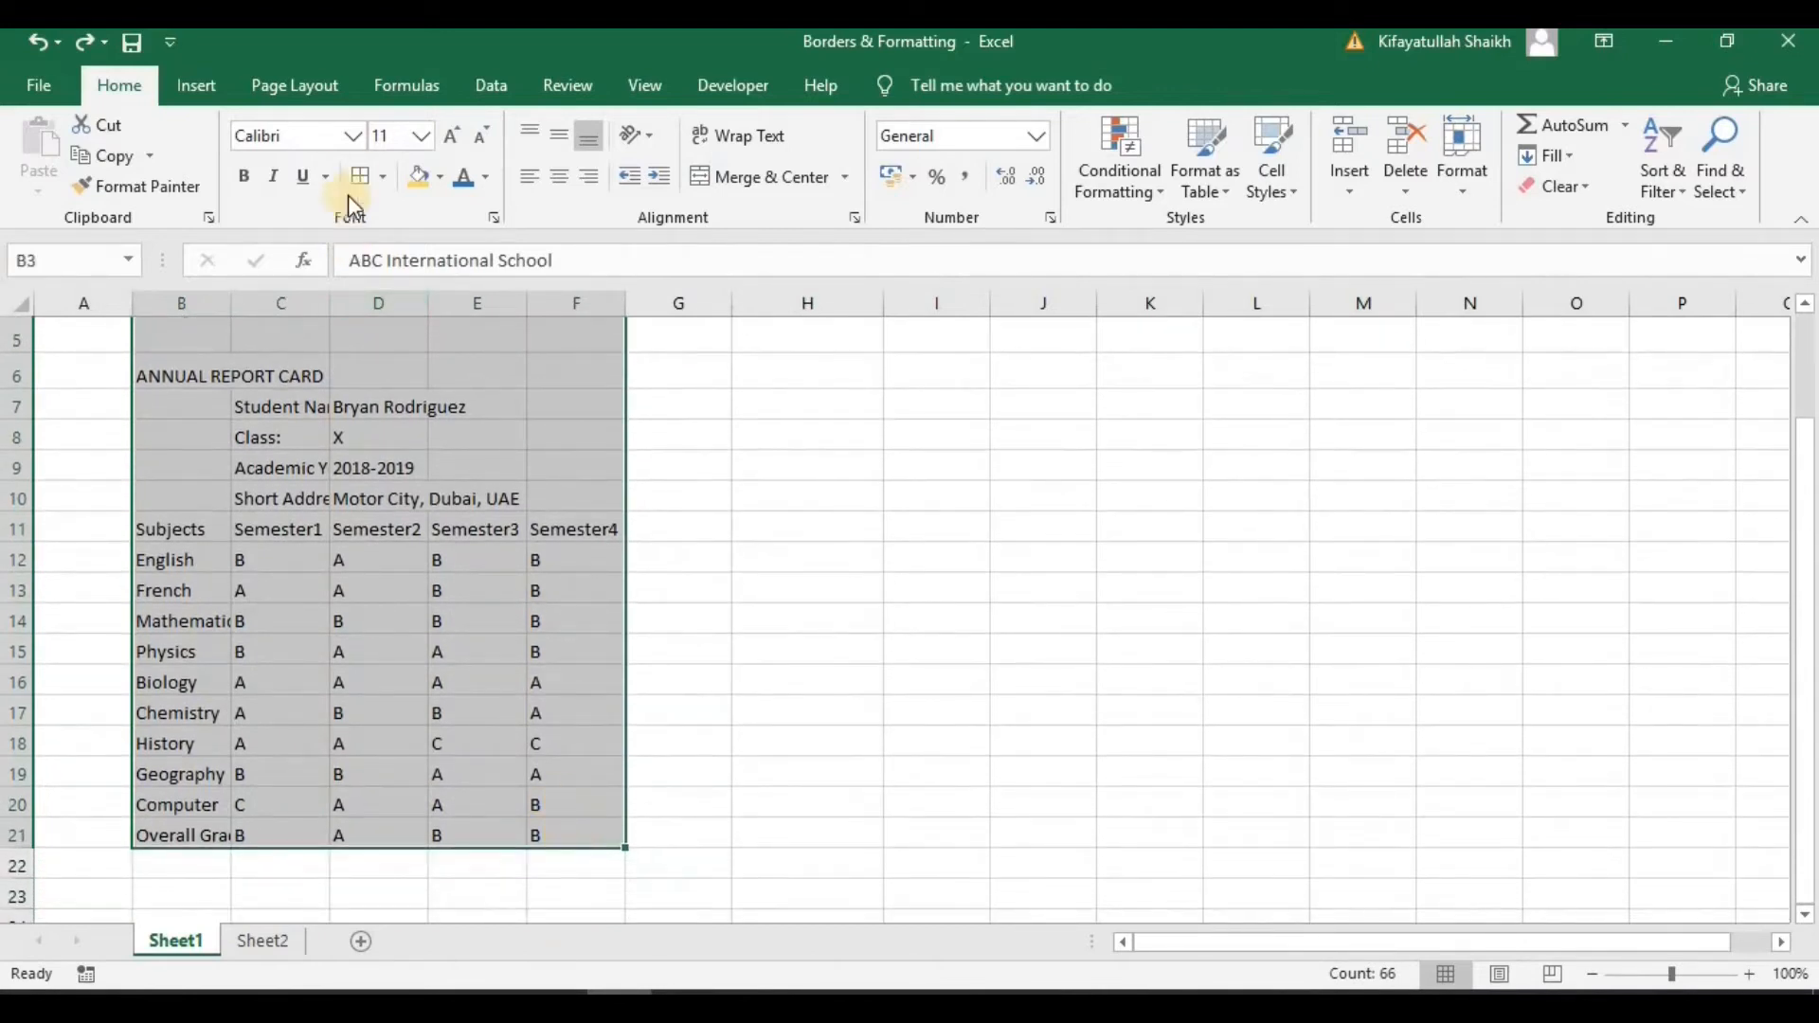
click(354, 142)
drag(601, 536, 600, 749)
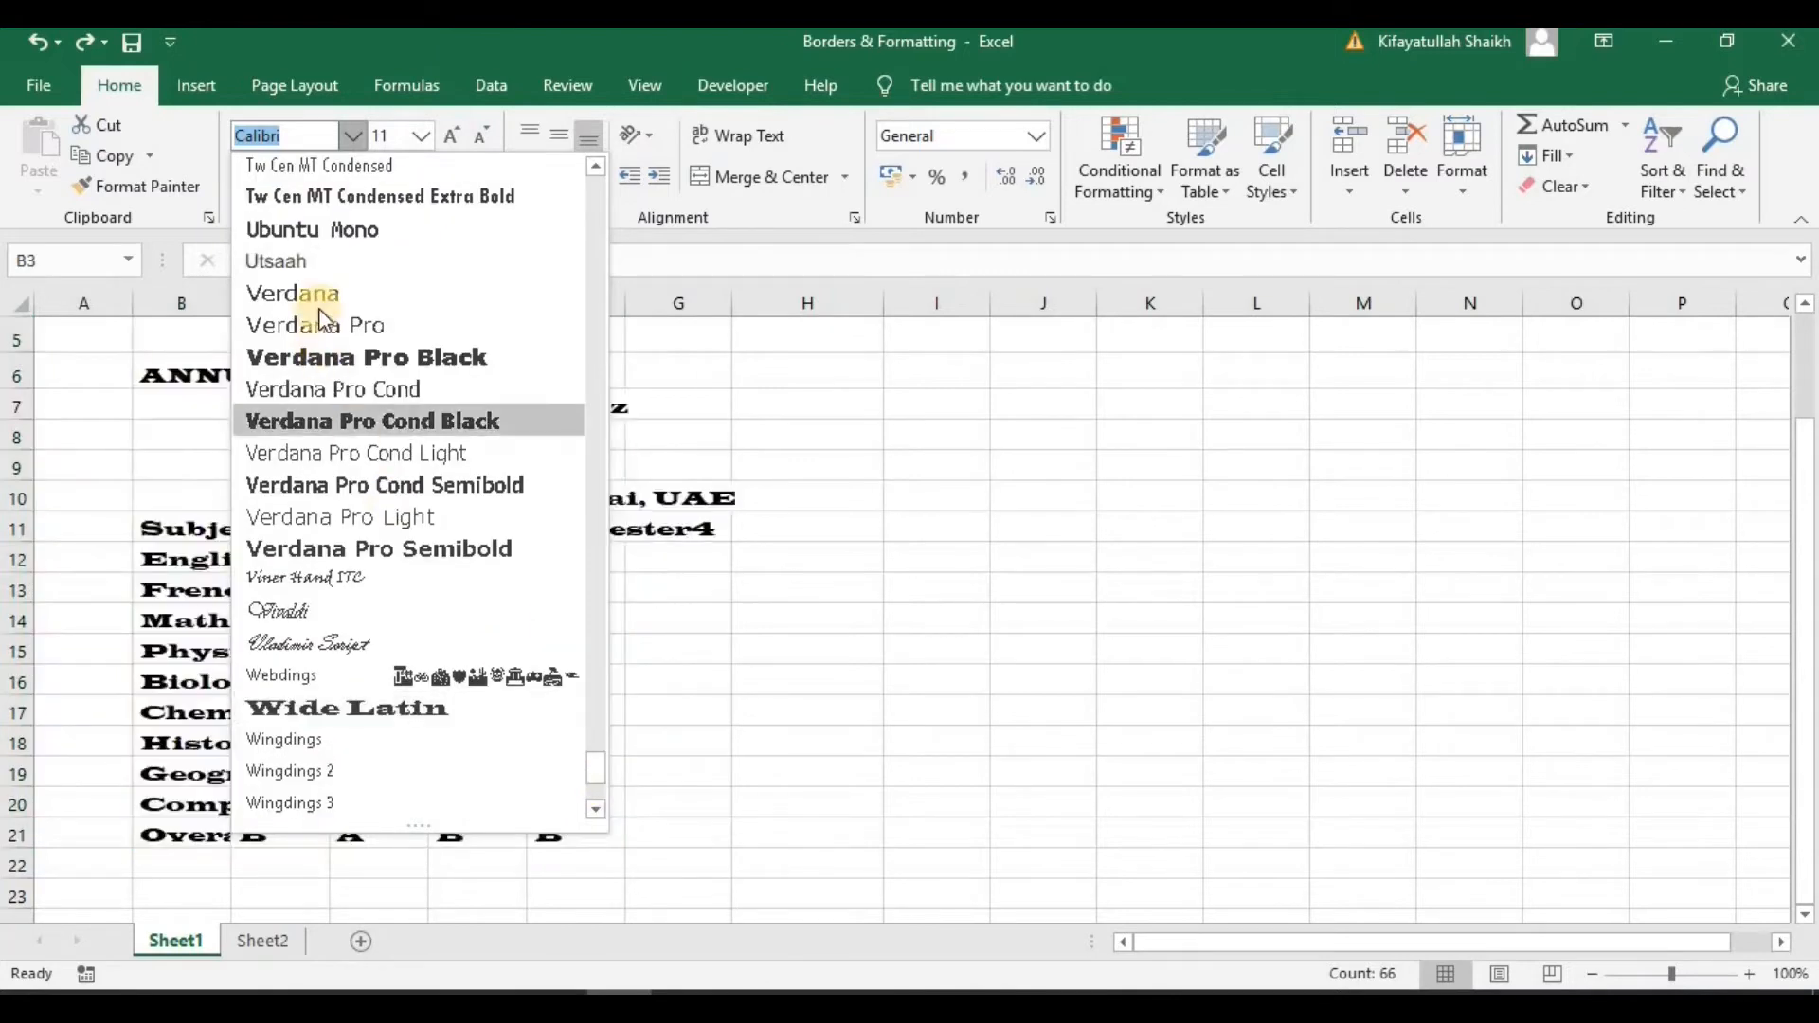
click(309, 294)
scroll(309, 297, up, 2)
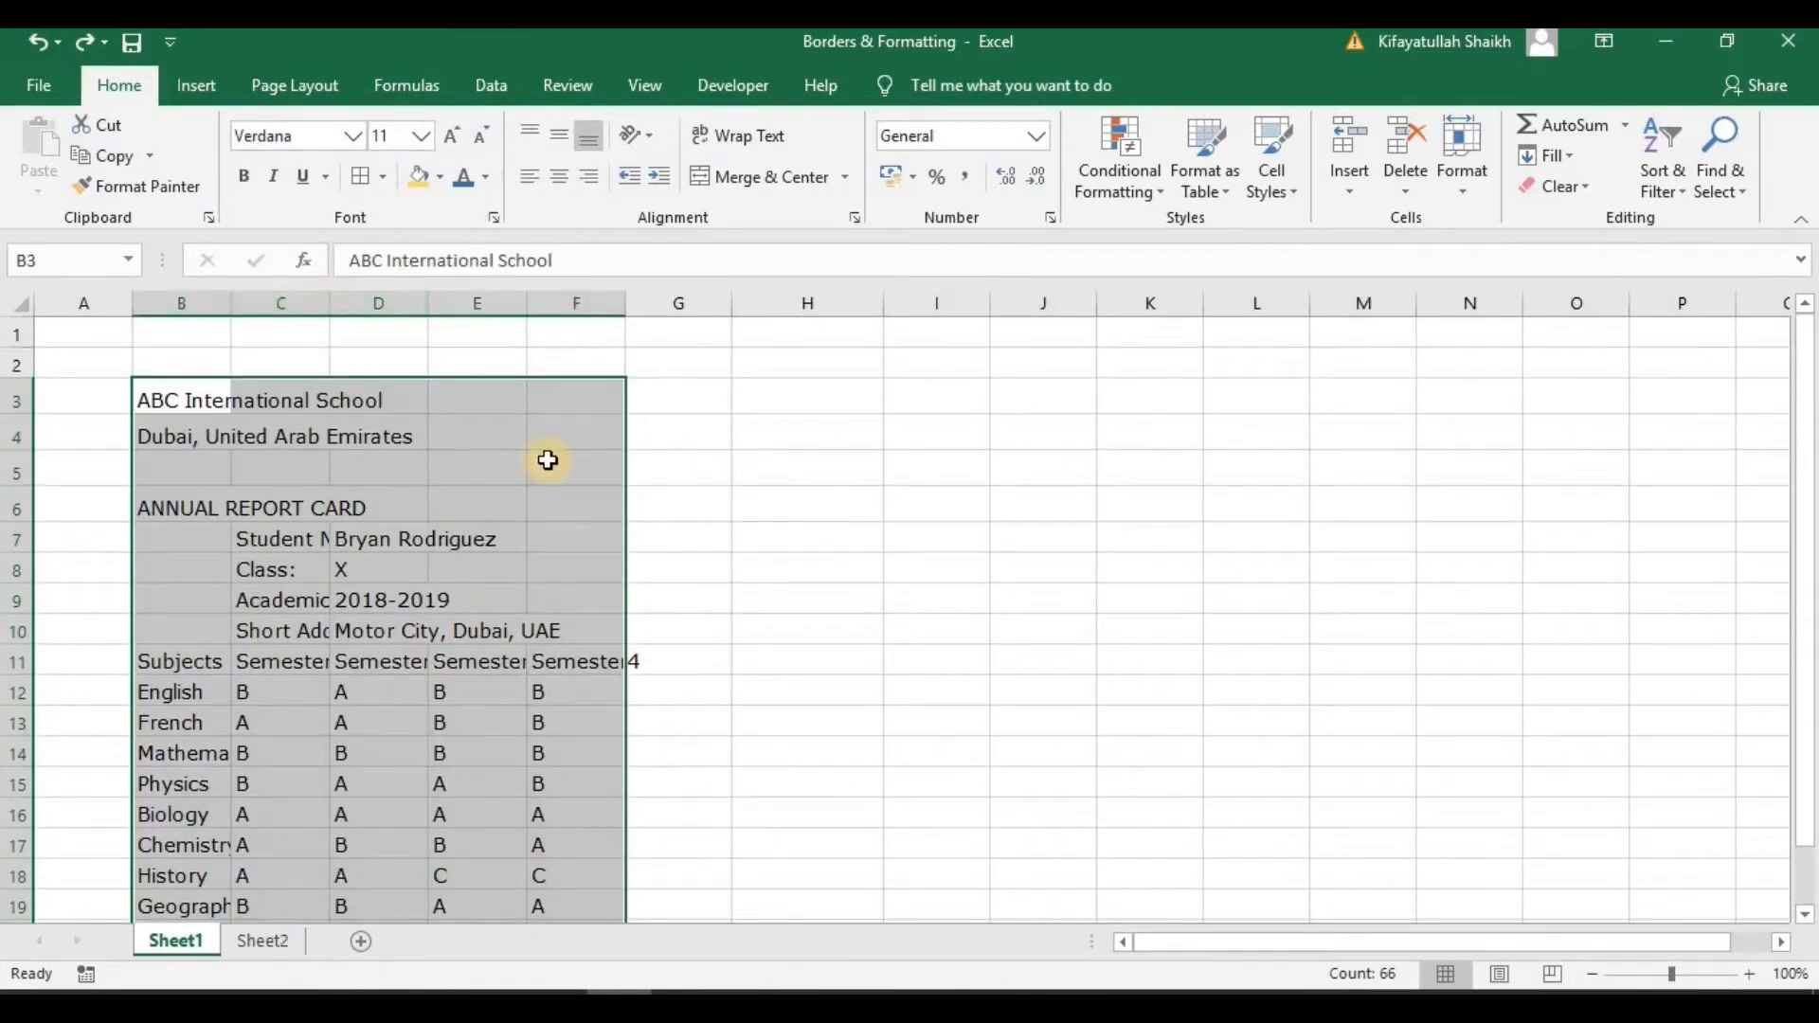
- Set the font size of the report card cells B3 to F21 to 9
click(423, 134)
click(386, 175)
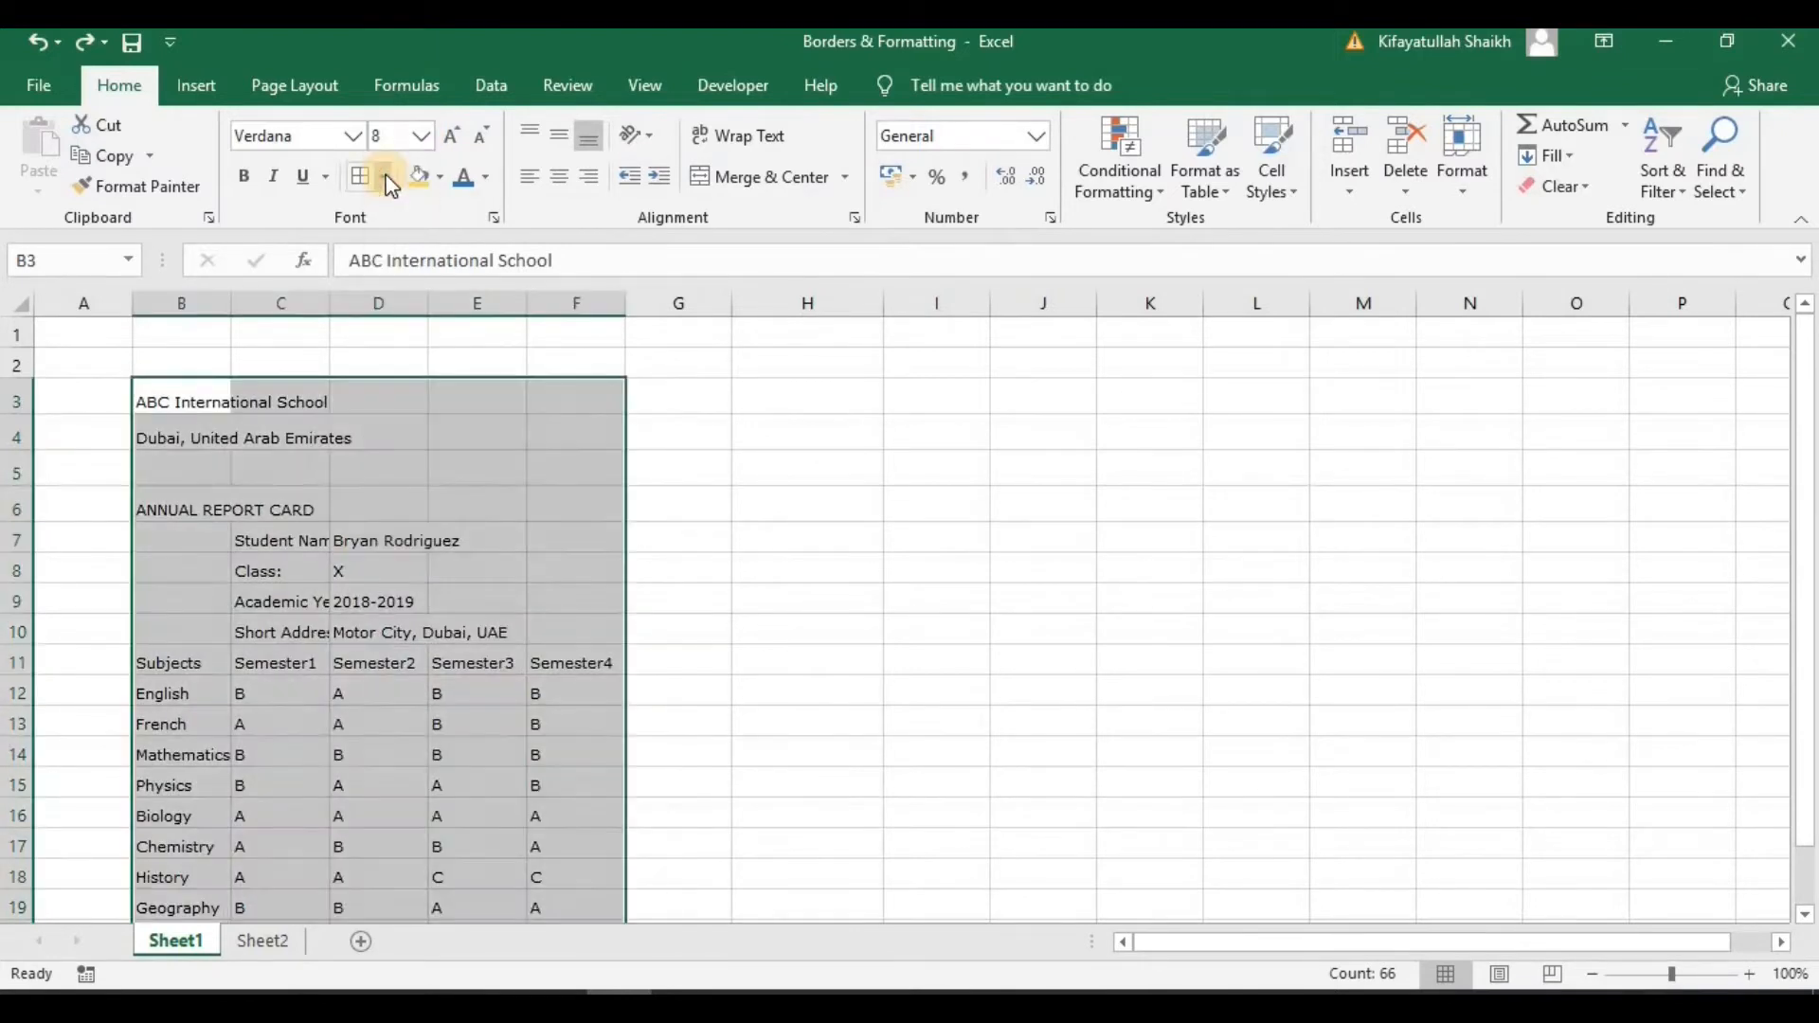
click(717, 471)
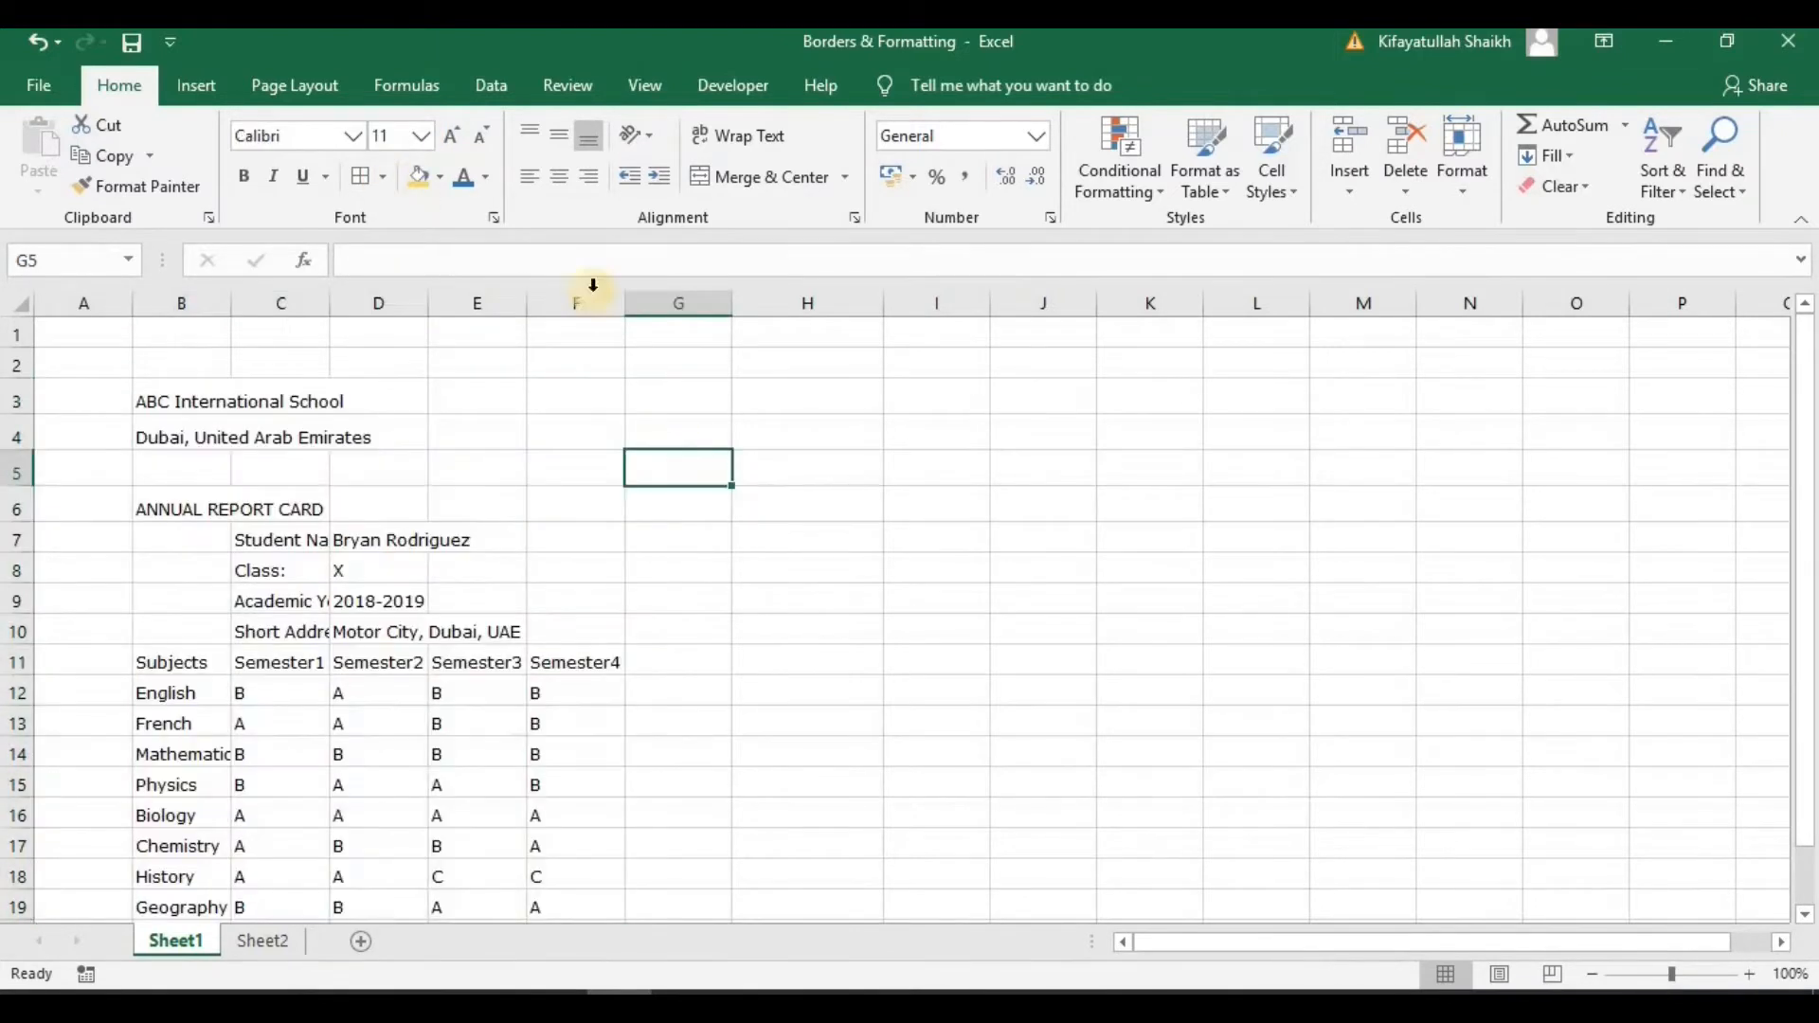
- Enlarge the school name in cell B3 through several font sizes, then reduce it to size 10
click(169, 404)
click(448, 138)
click(448, 138)
click(448, 138)
click(448, 138)
click(448, 138)
click(448, 138)
click(484, 139)
click(483, 139)
click(483, 140)
click(483, 140)
click(483, 142)
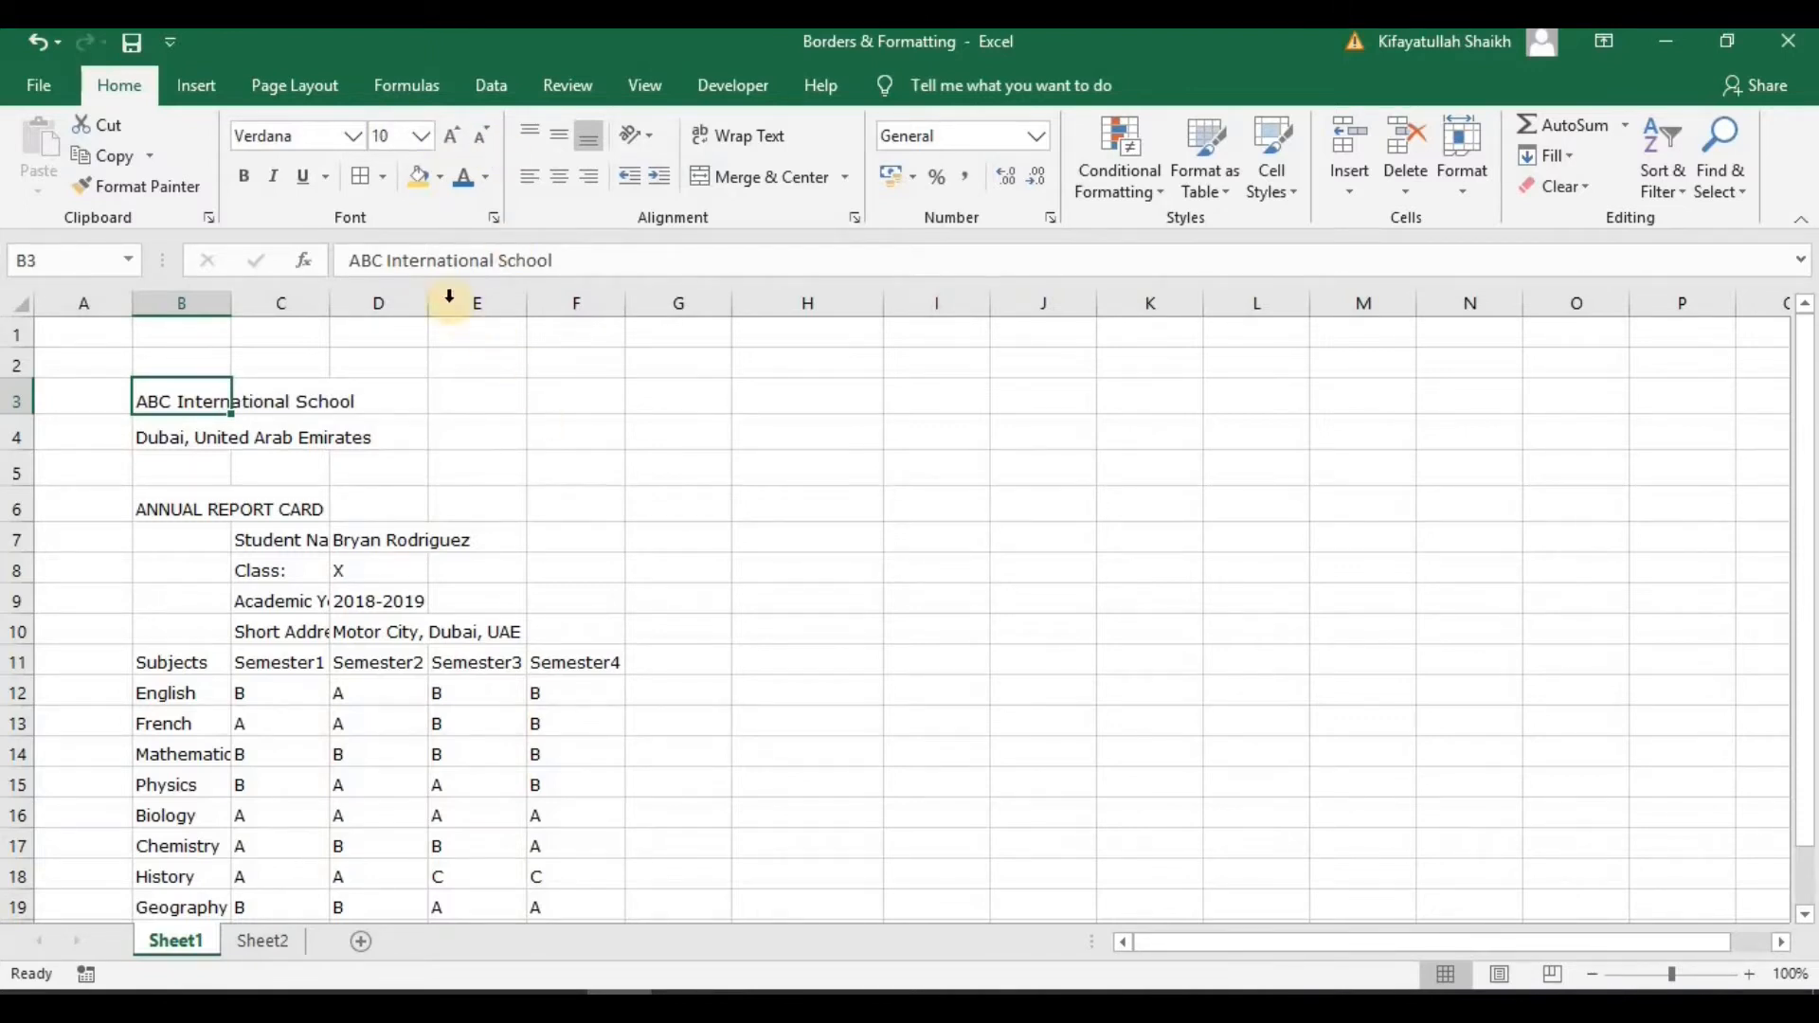
- Make the school name in cell B3 bold, italic and underlined
click(243, 178)
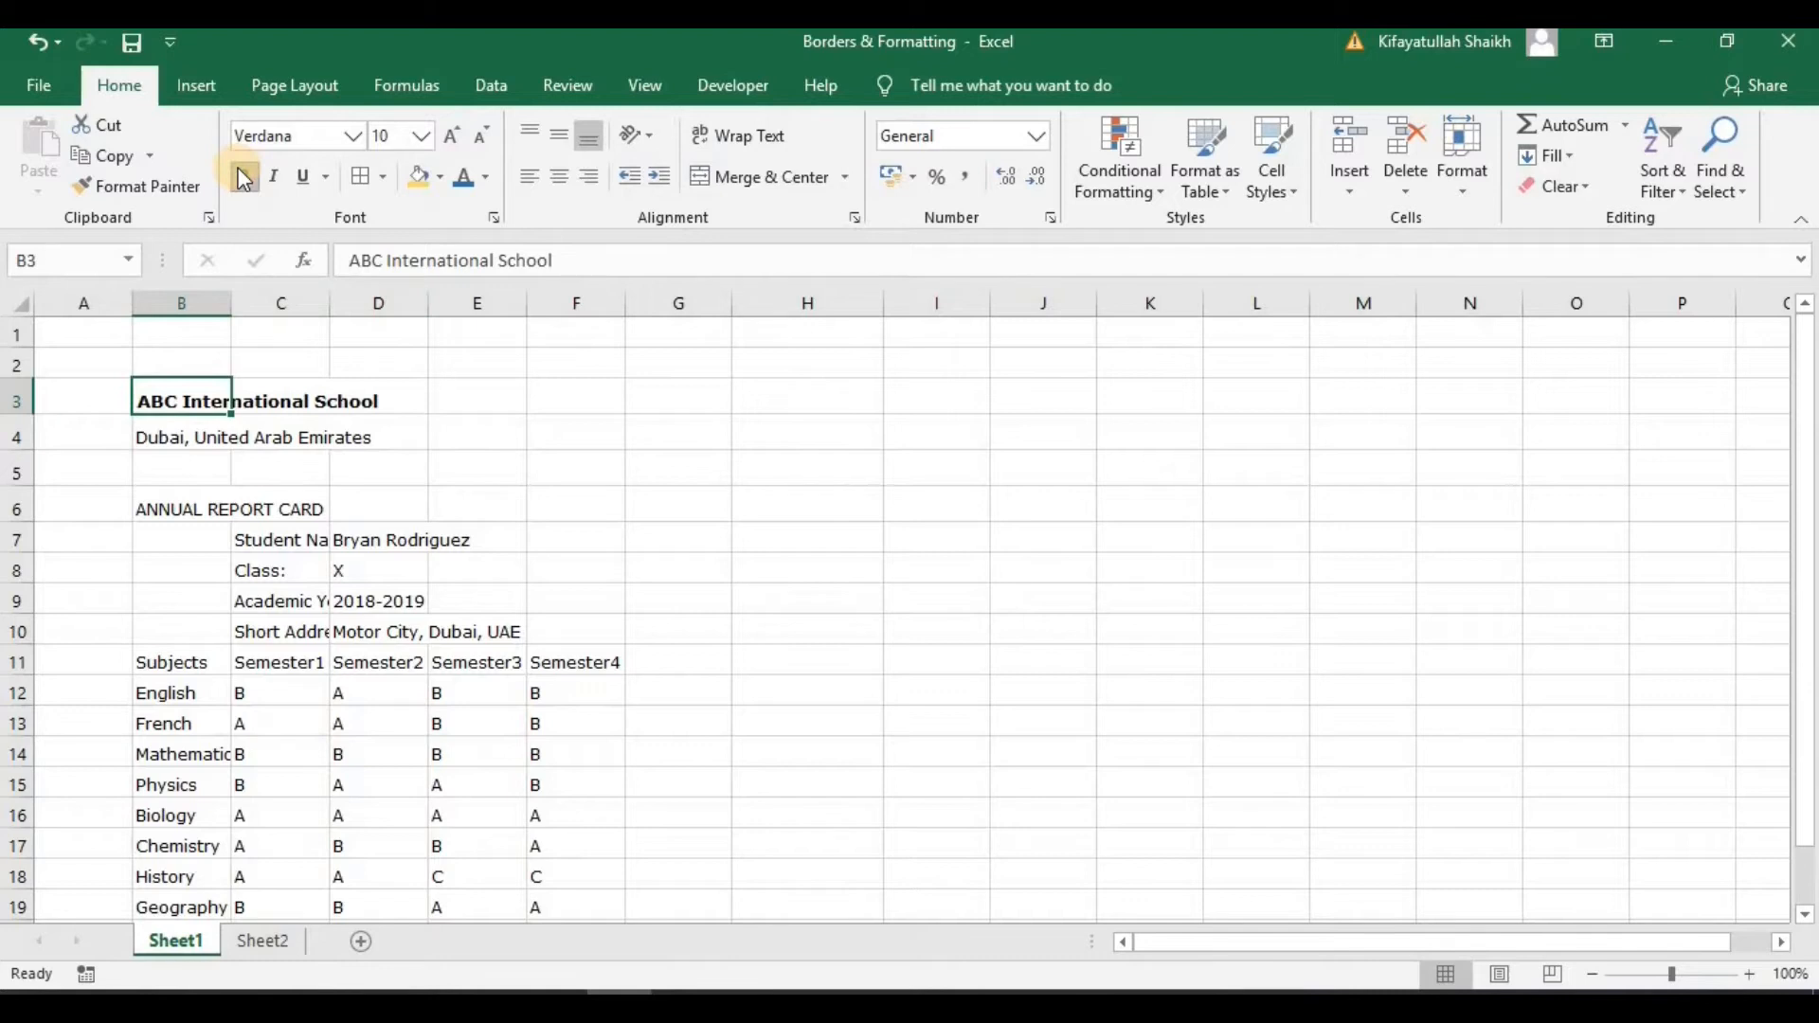
click(274, 177)
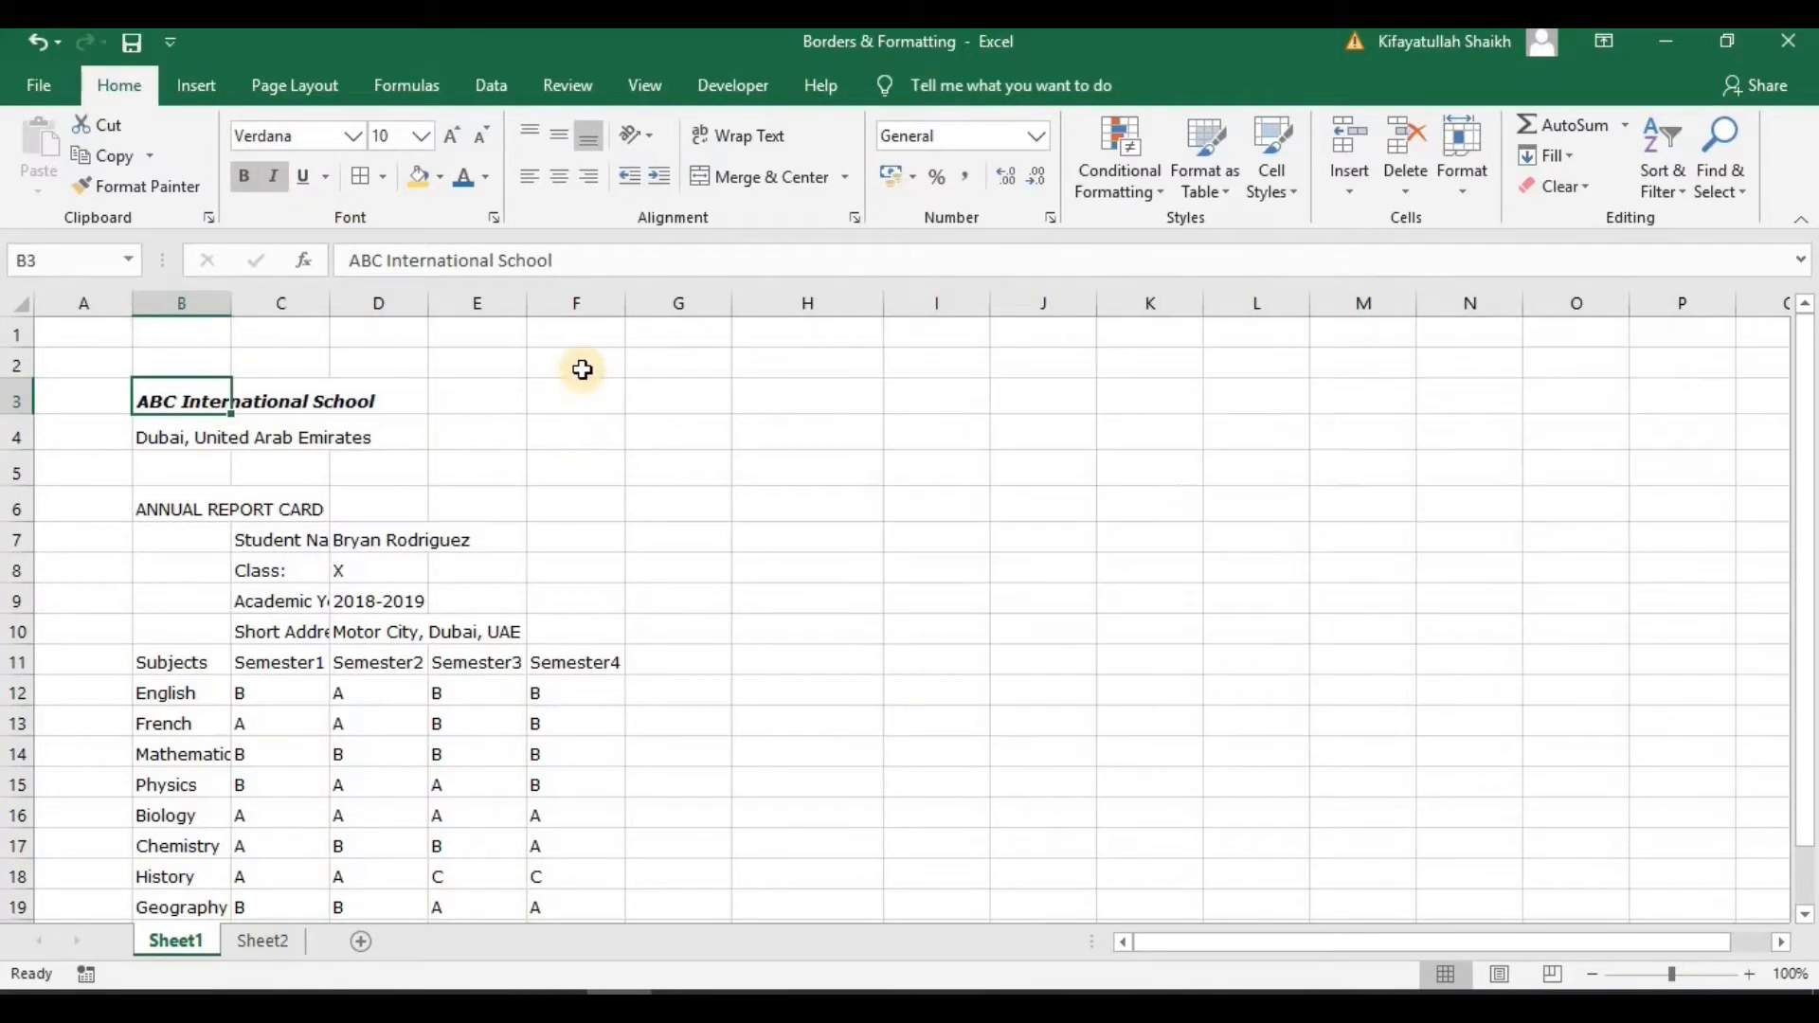
click(305, 180)
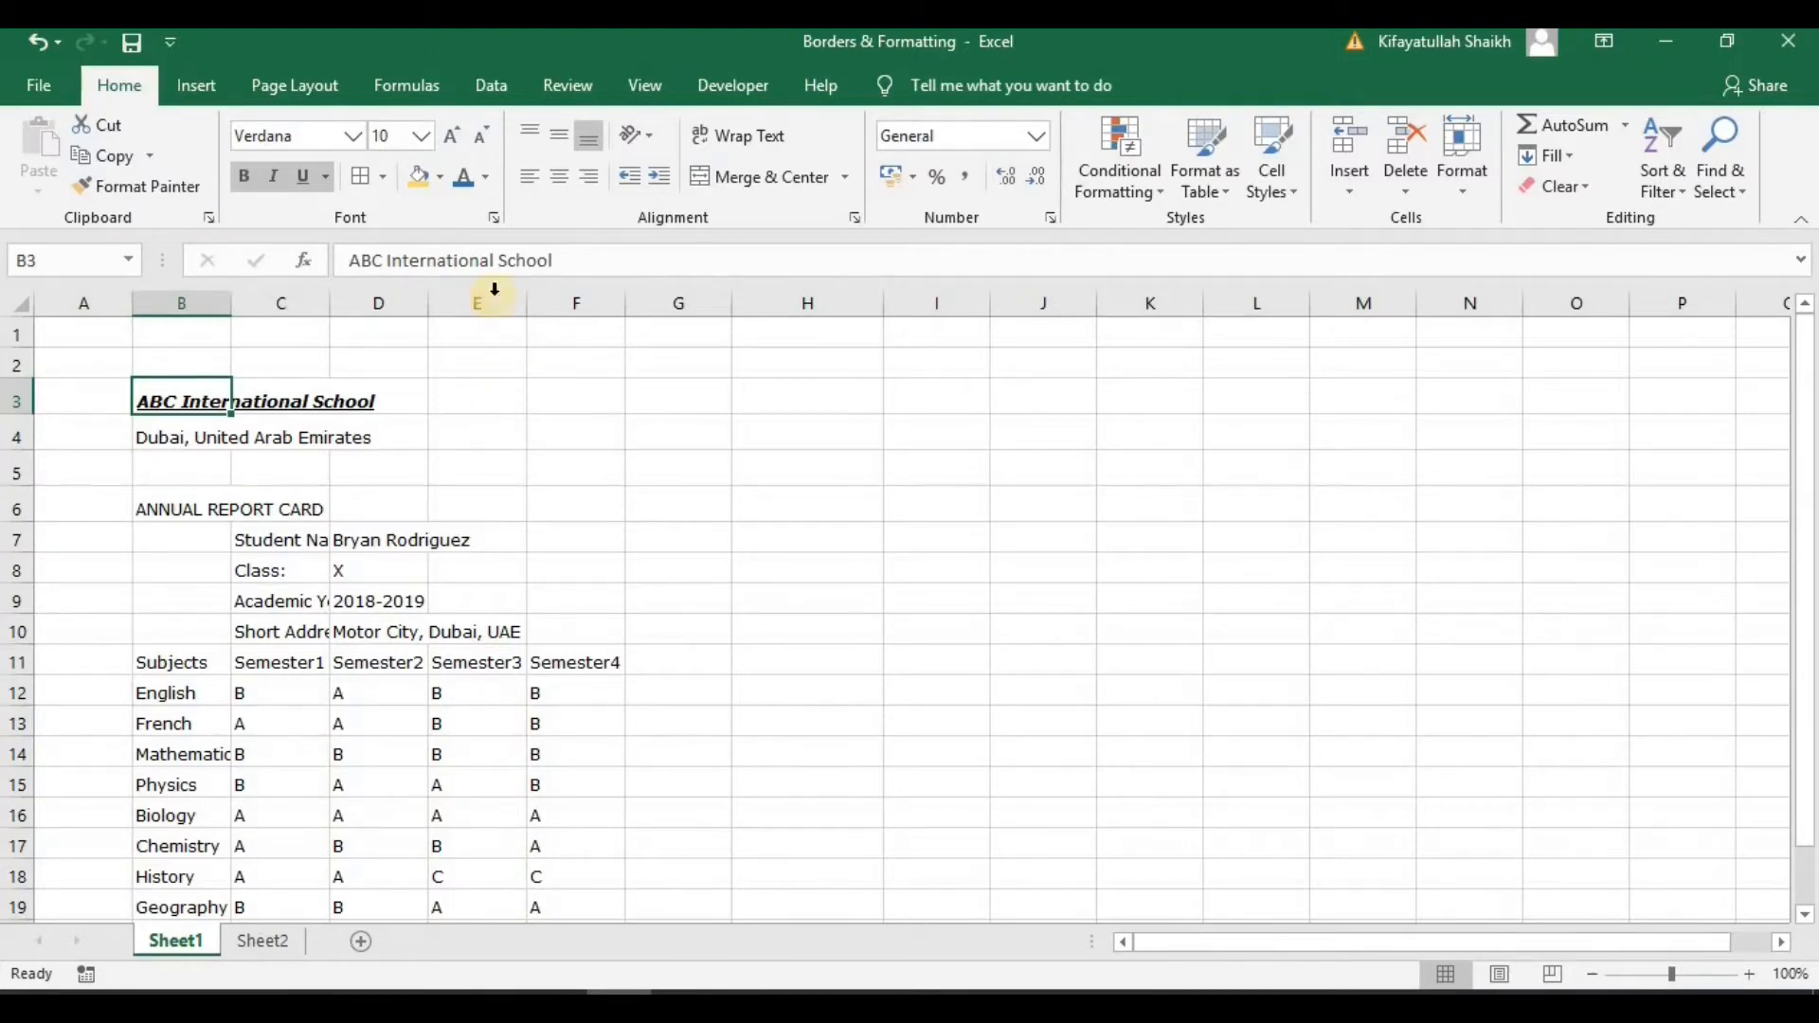
click(382, 178)
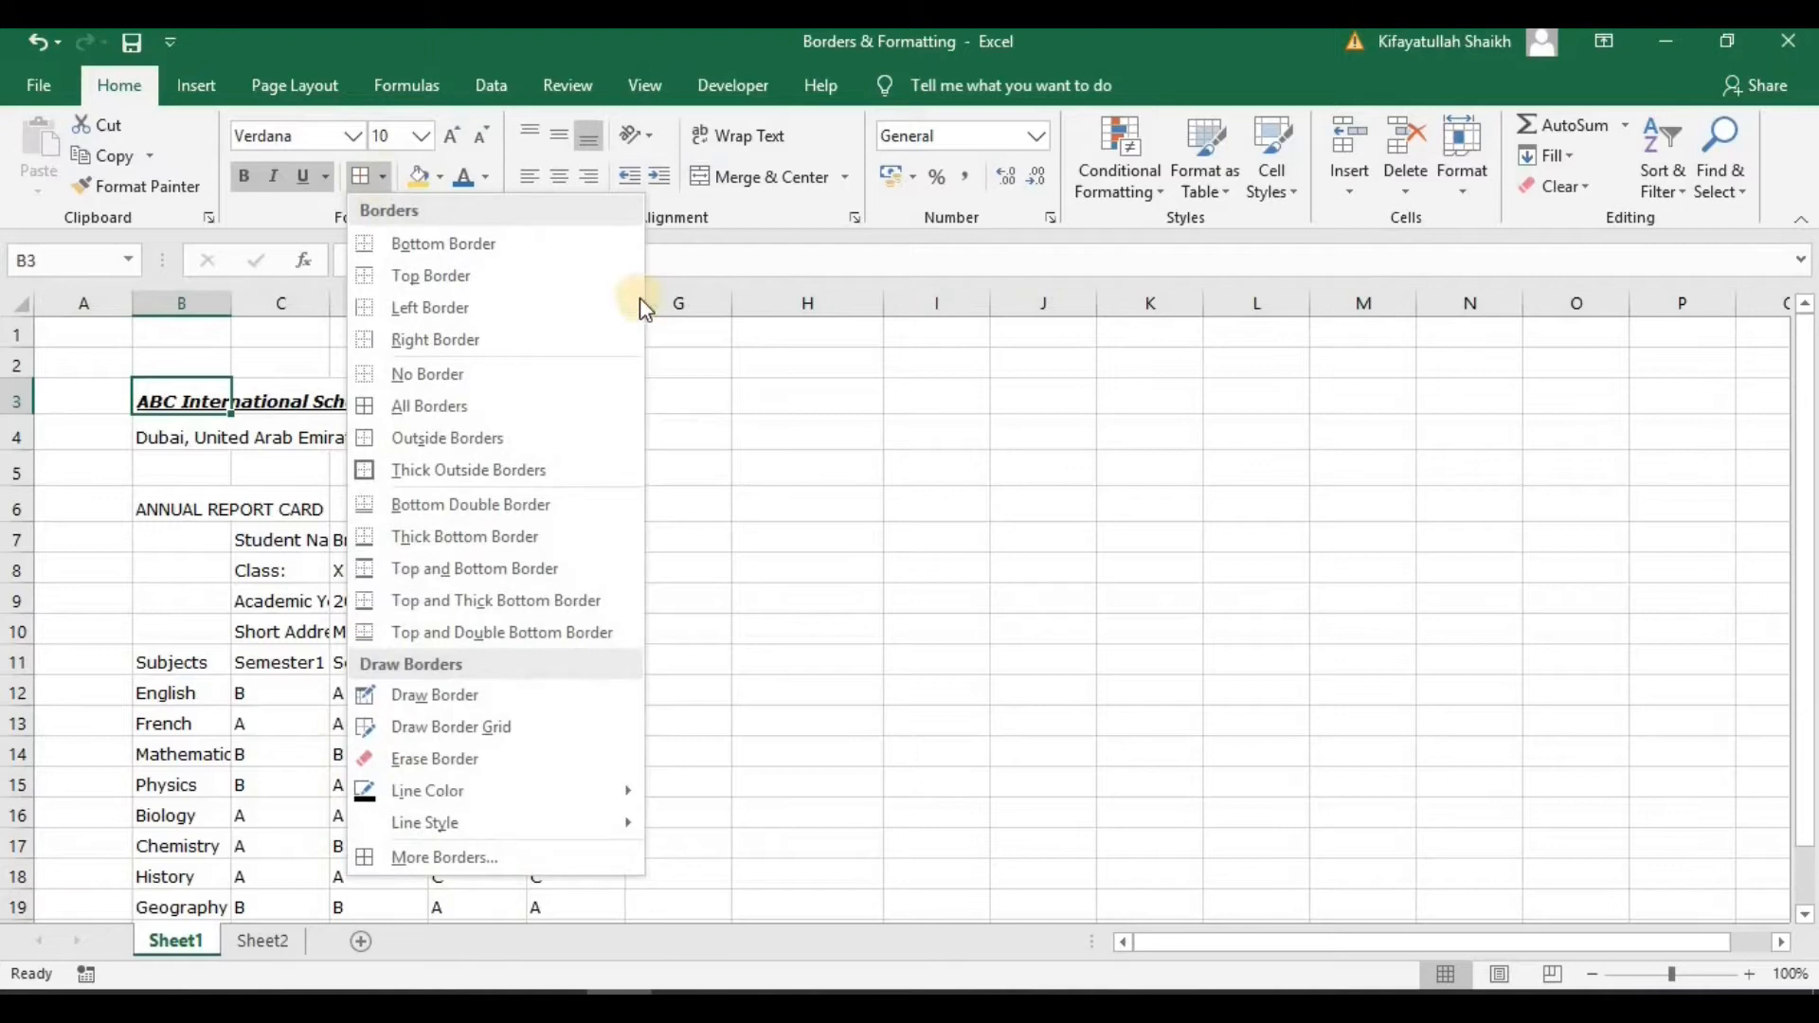
click(673, 410)
click(590, 482)
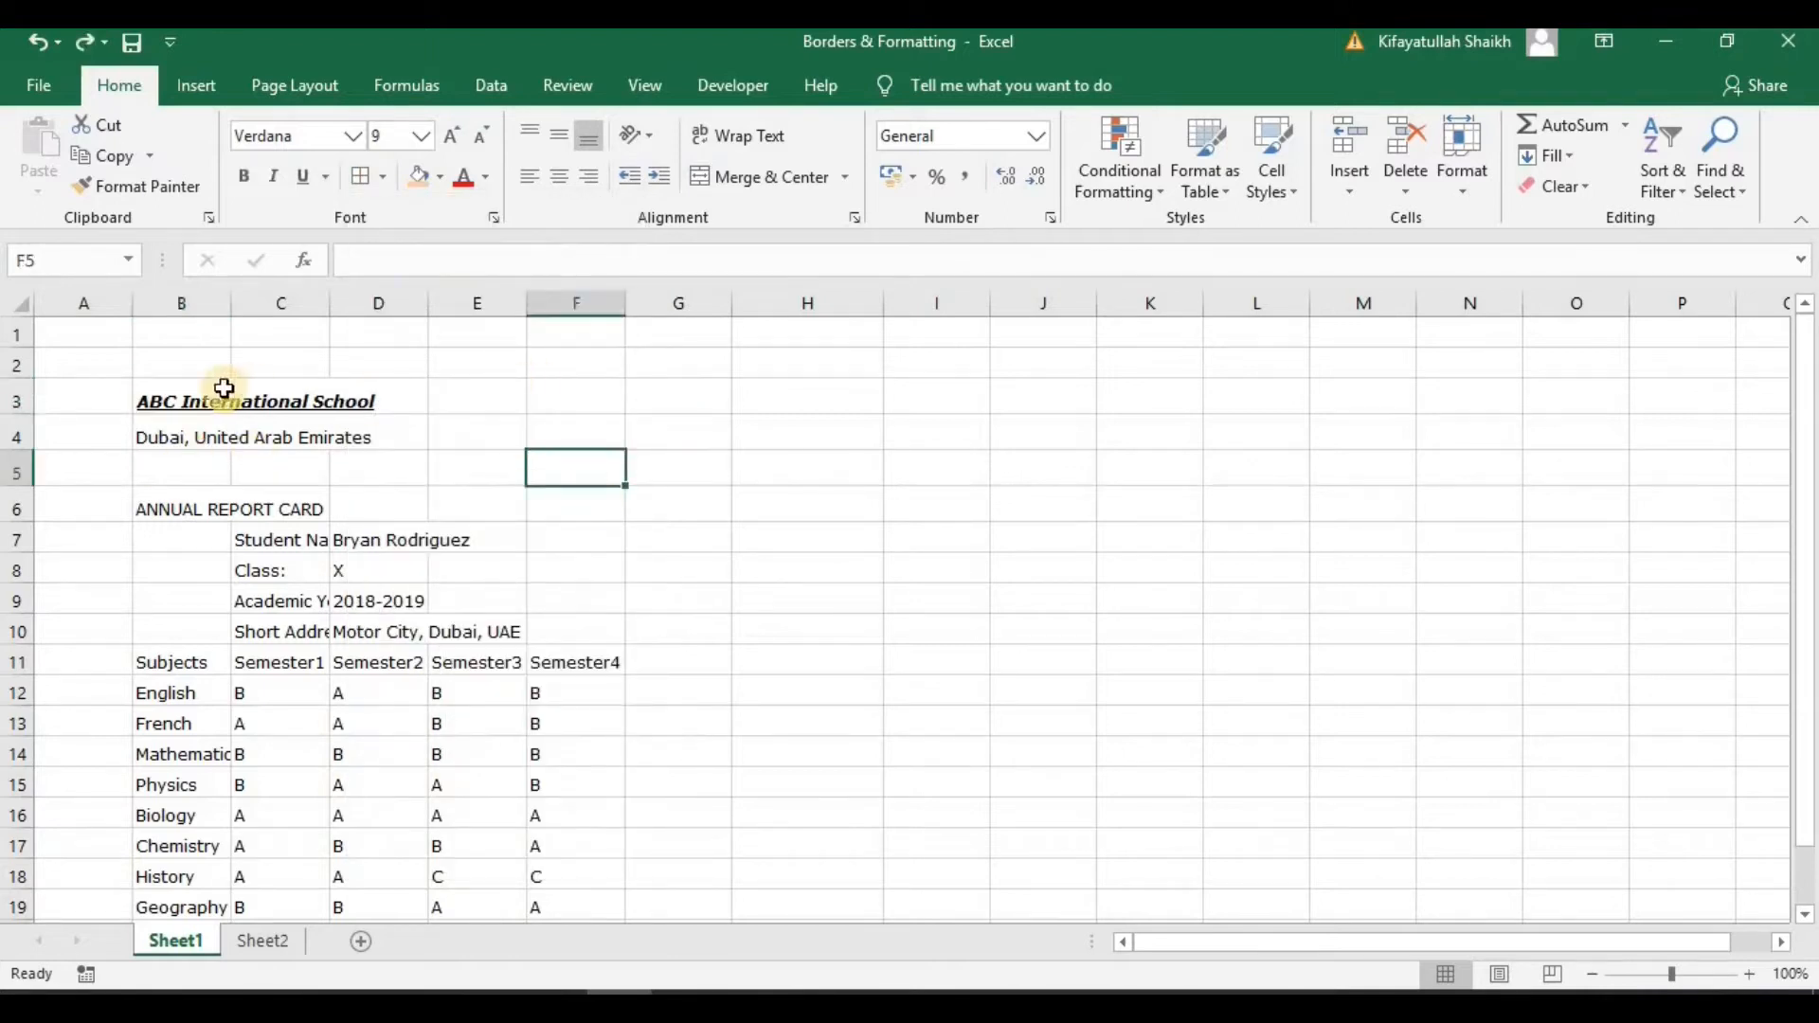
- Fill cells B3 to D3 with light green and color the school name text blue
drag(151, 398, 343, 394)
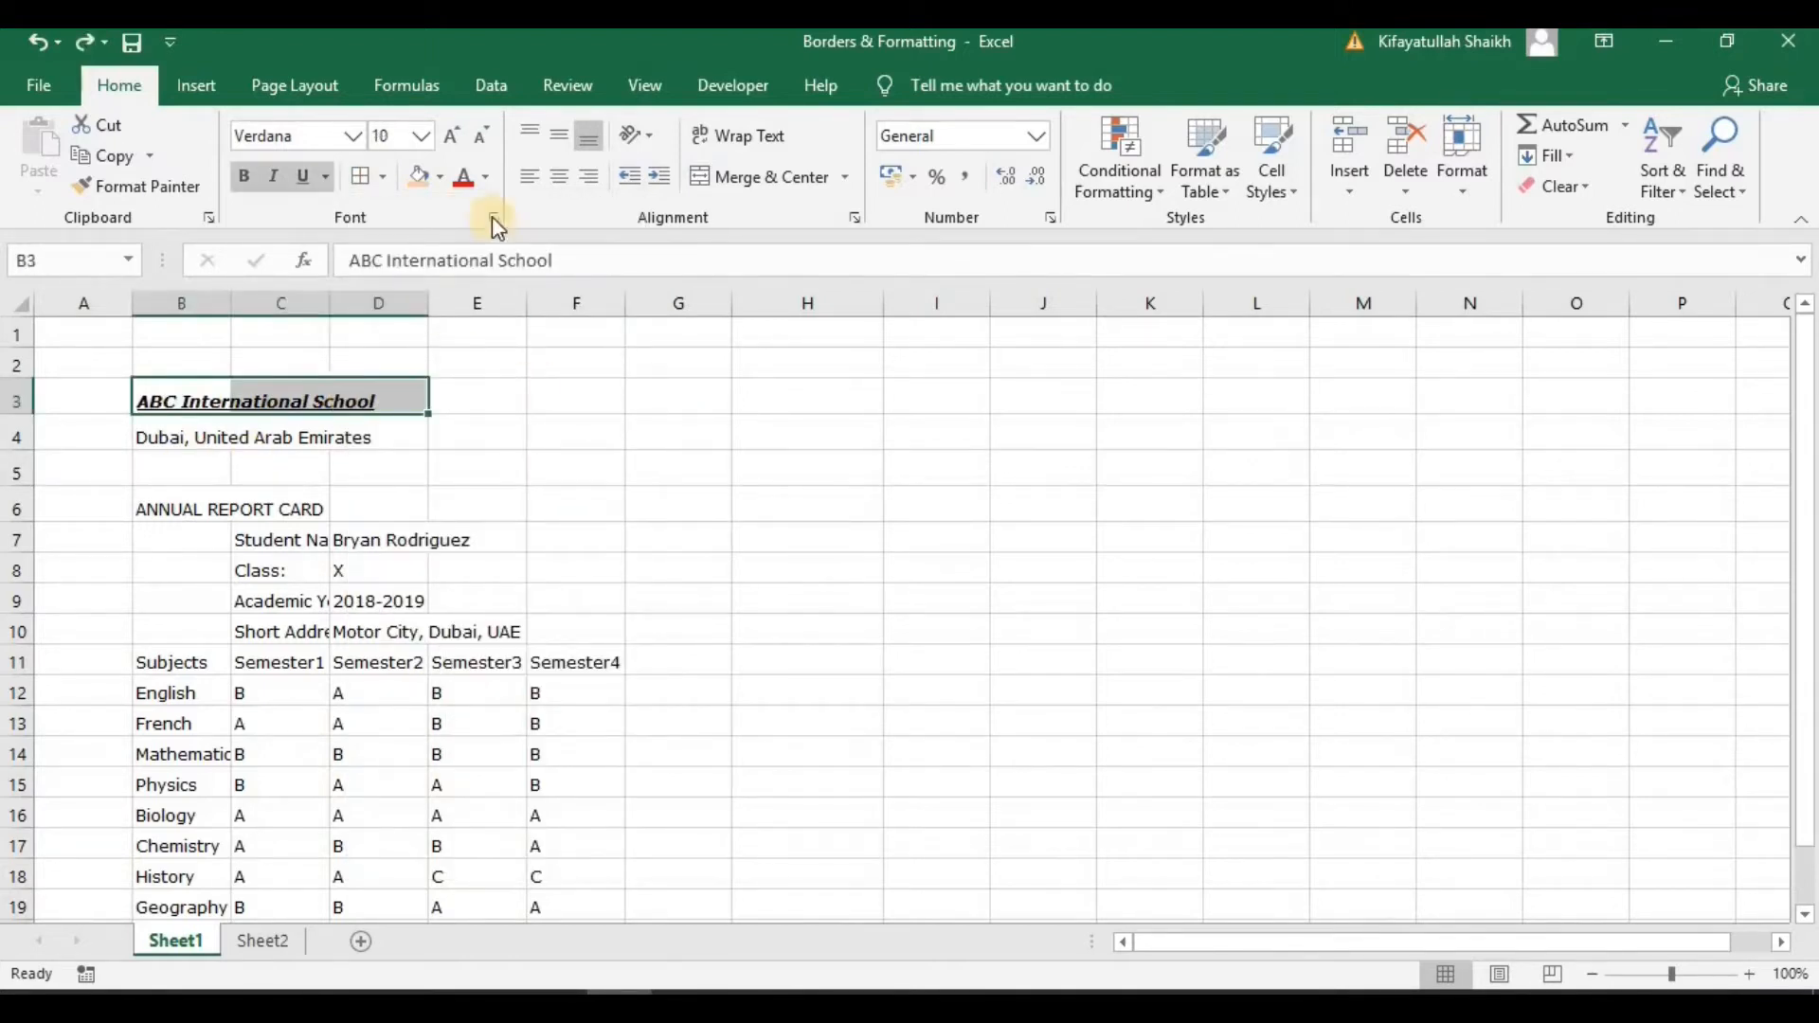
click(440, 179)
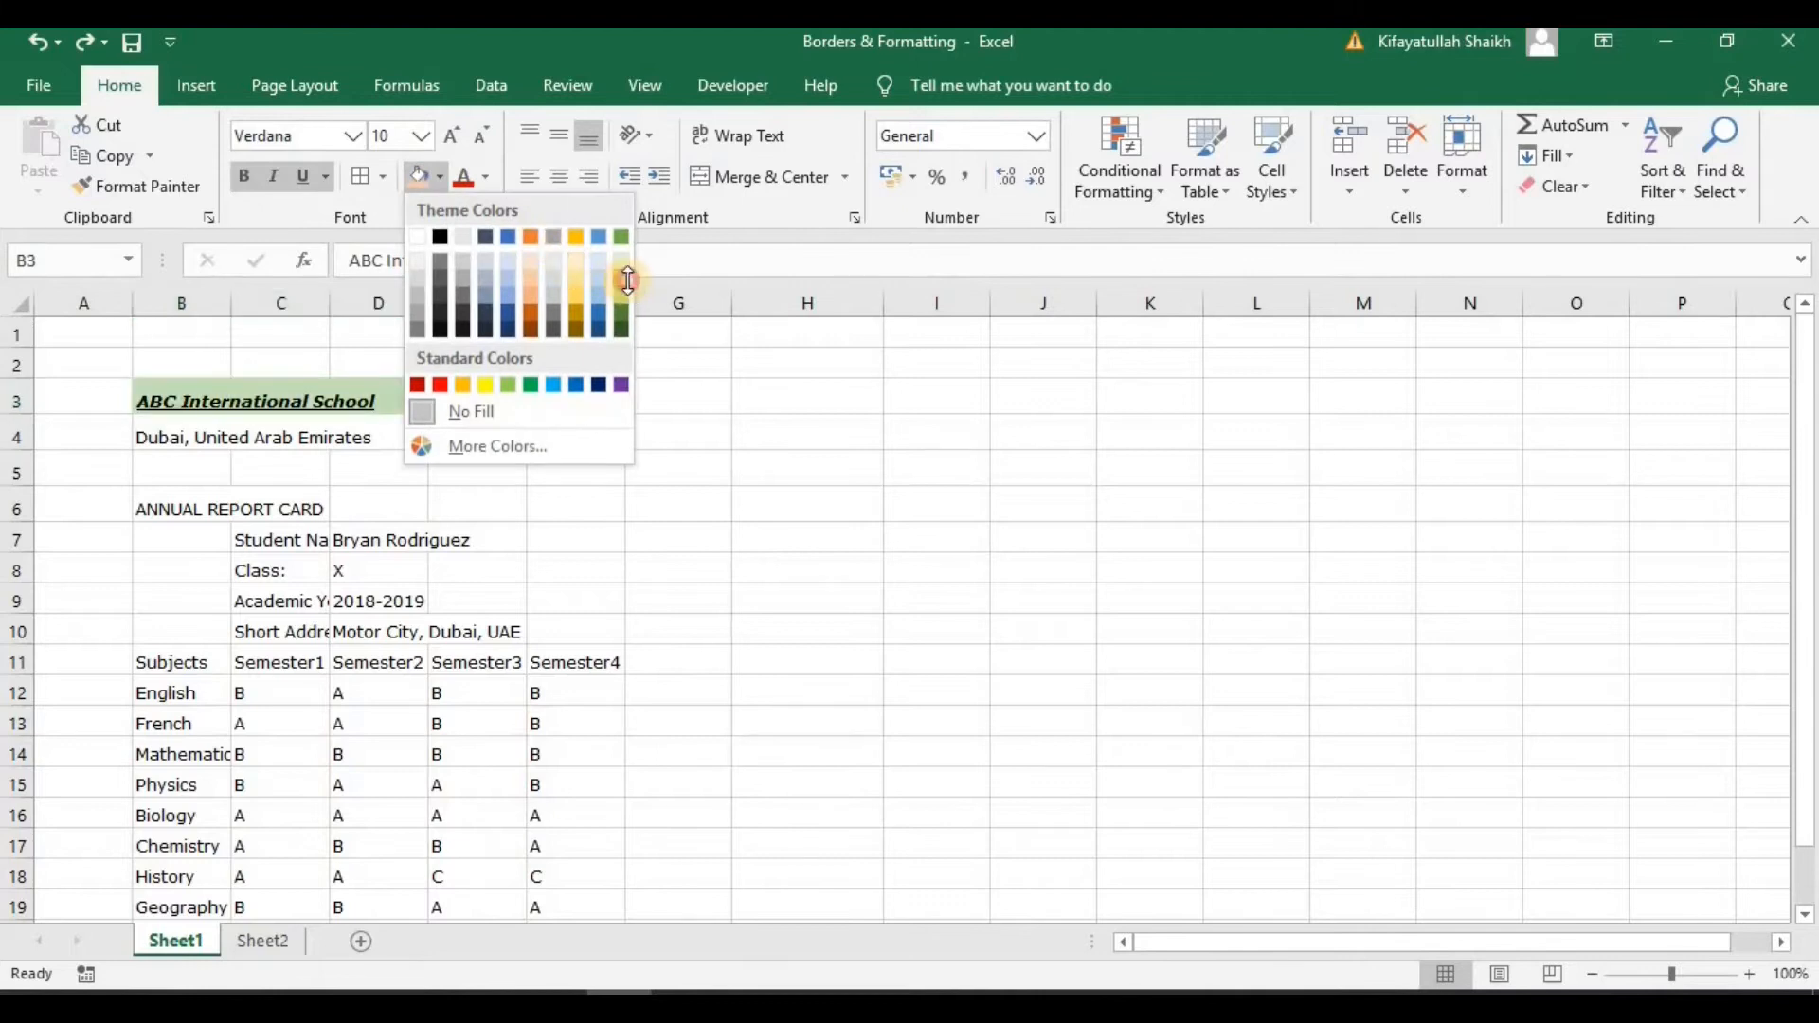
click(624, 285)
click(483, 180)
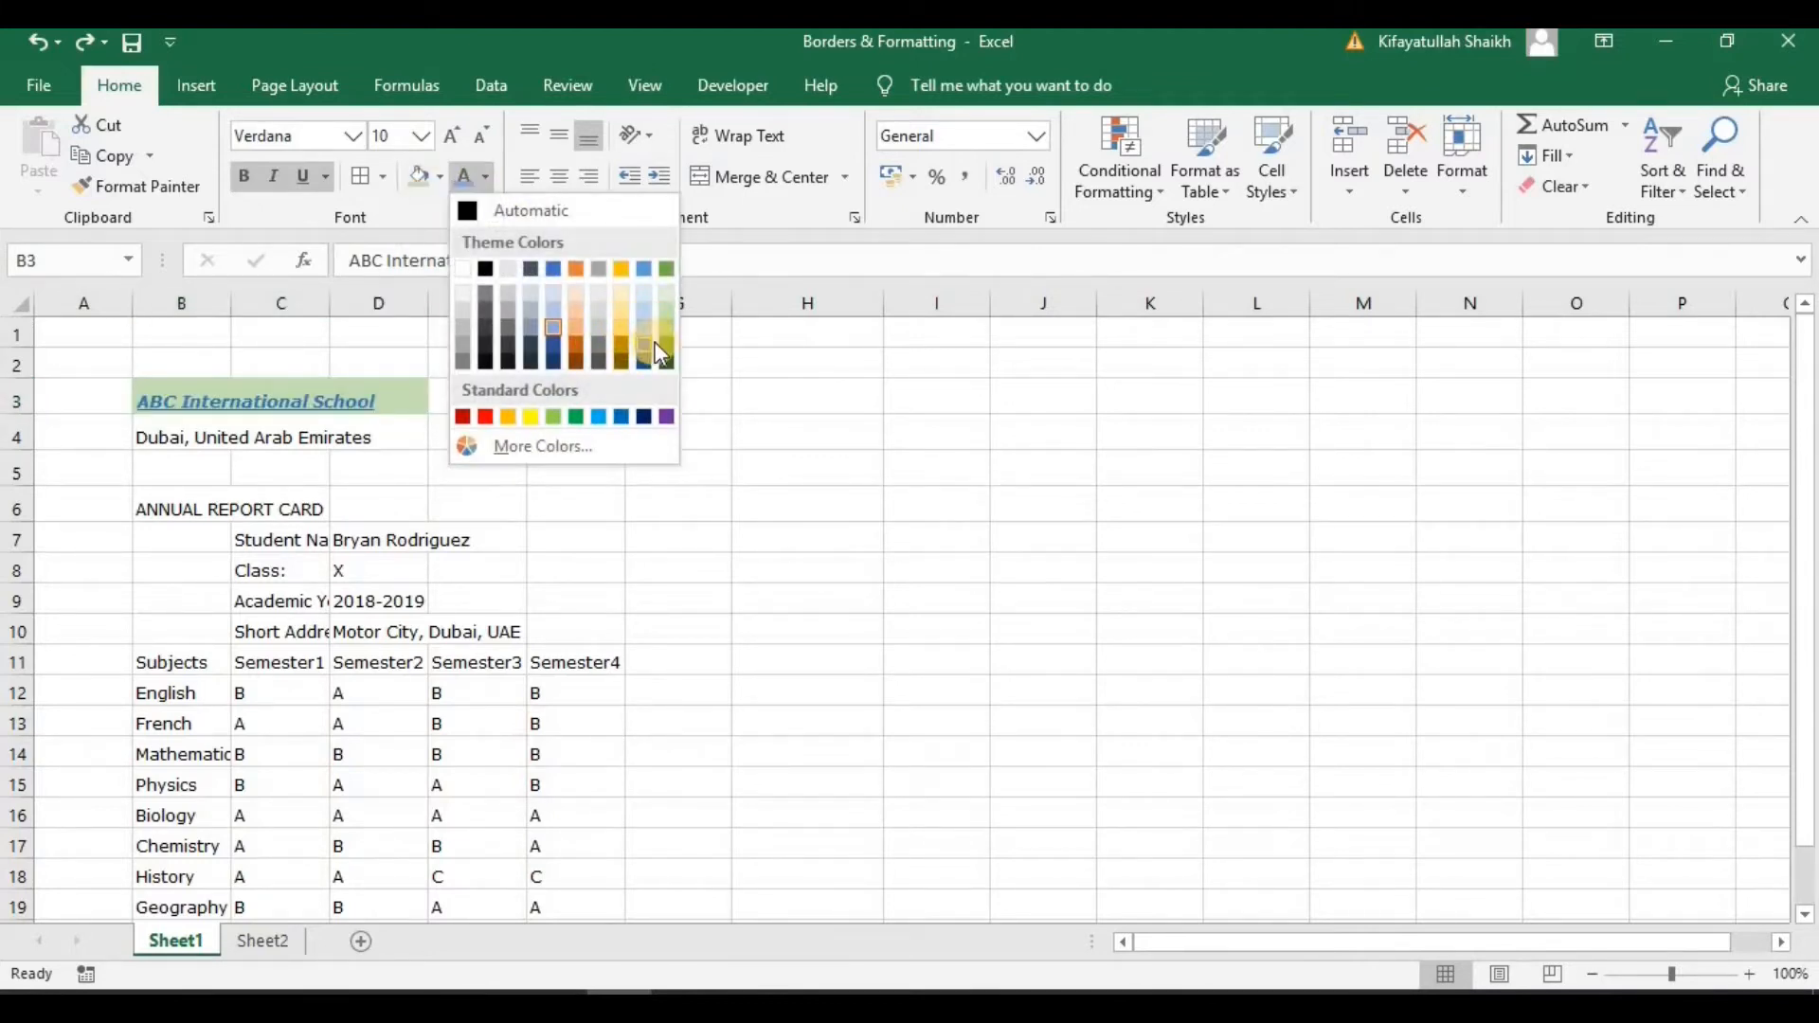
click(654, 333)
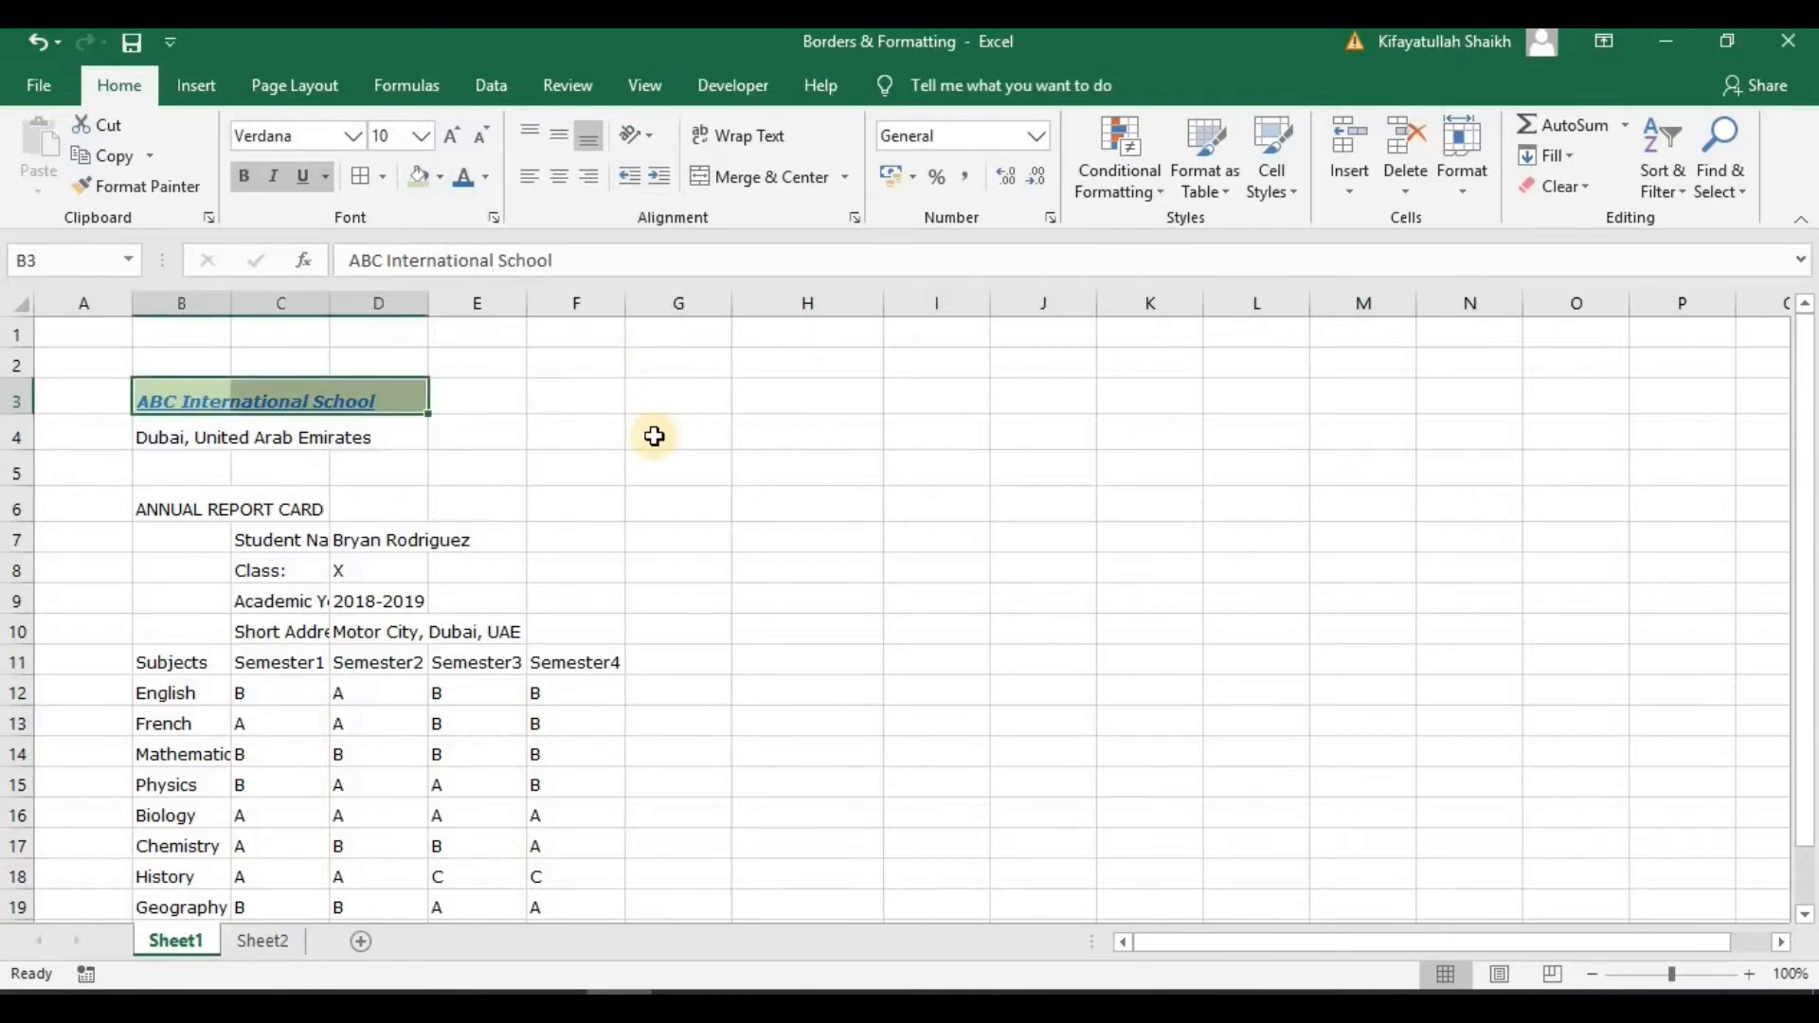
click(807, 503)
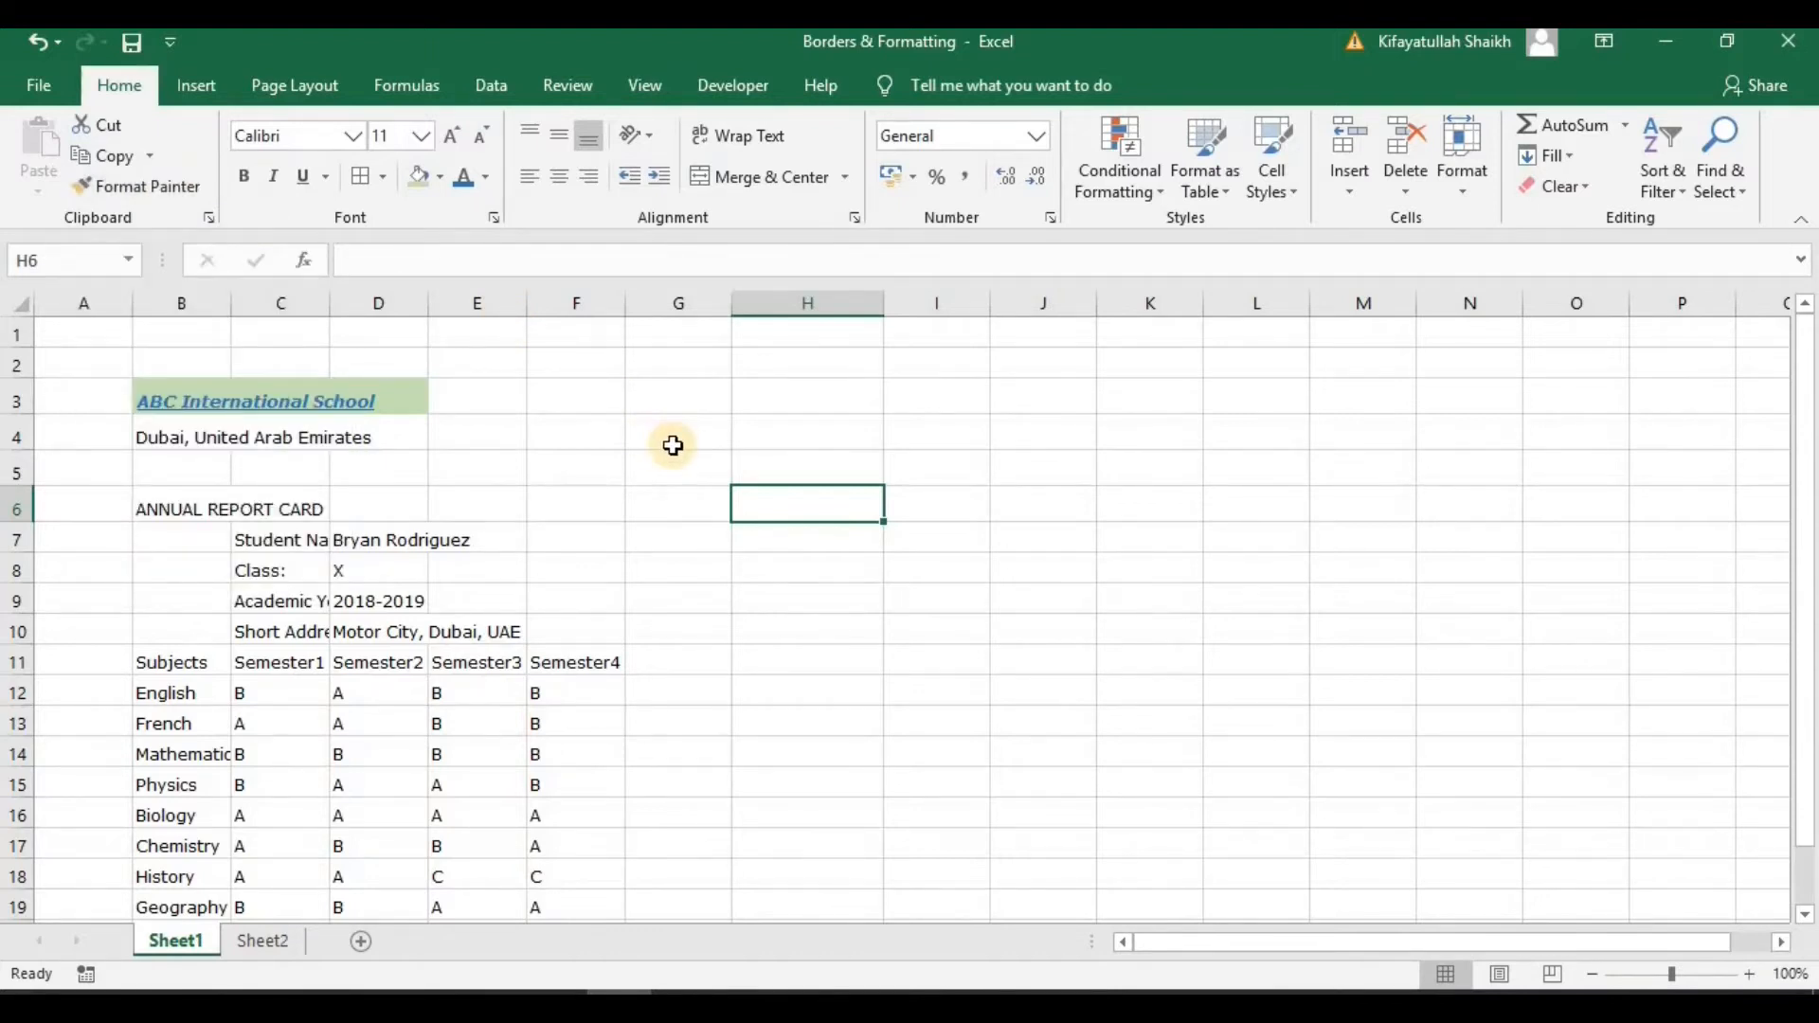
- Copy the formatting of B3:D3 onto the address line in row 4 with Format Painter
drag(193, 396, 385, 396)
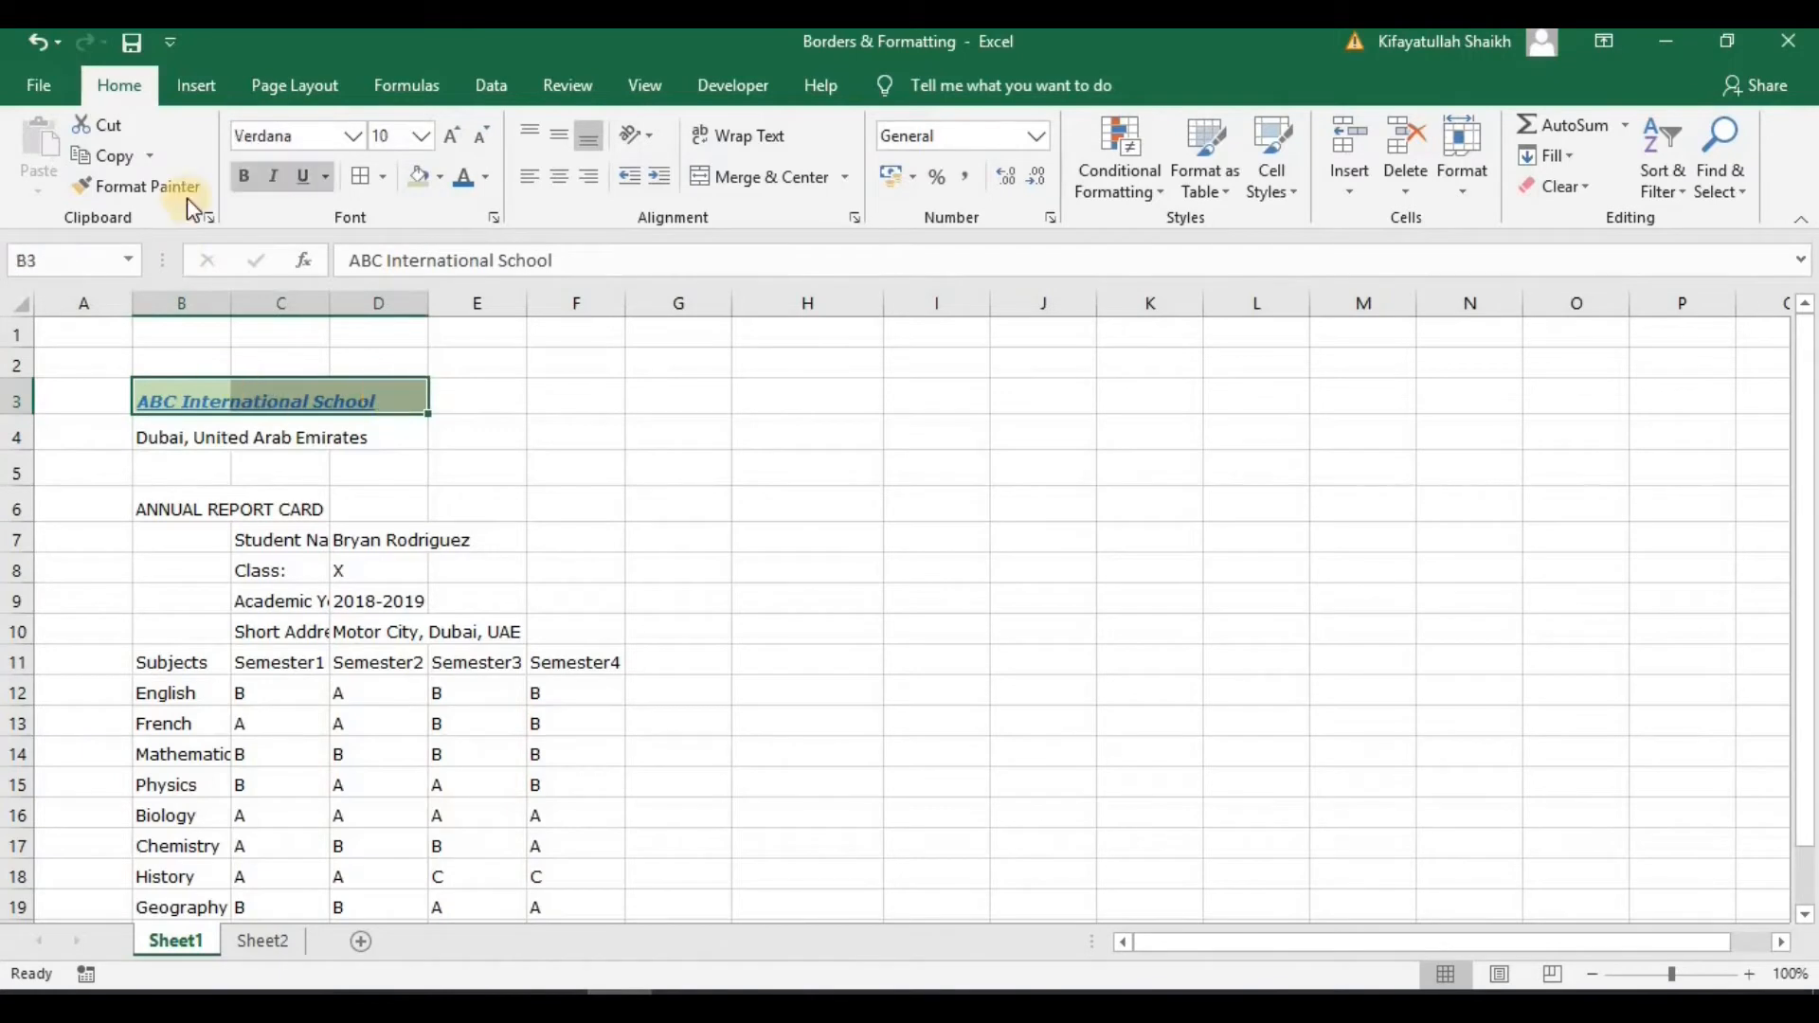
click(167, 187)
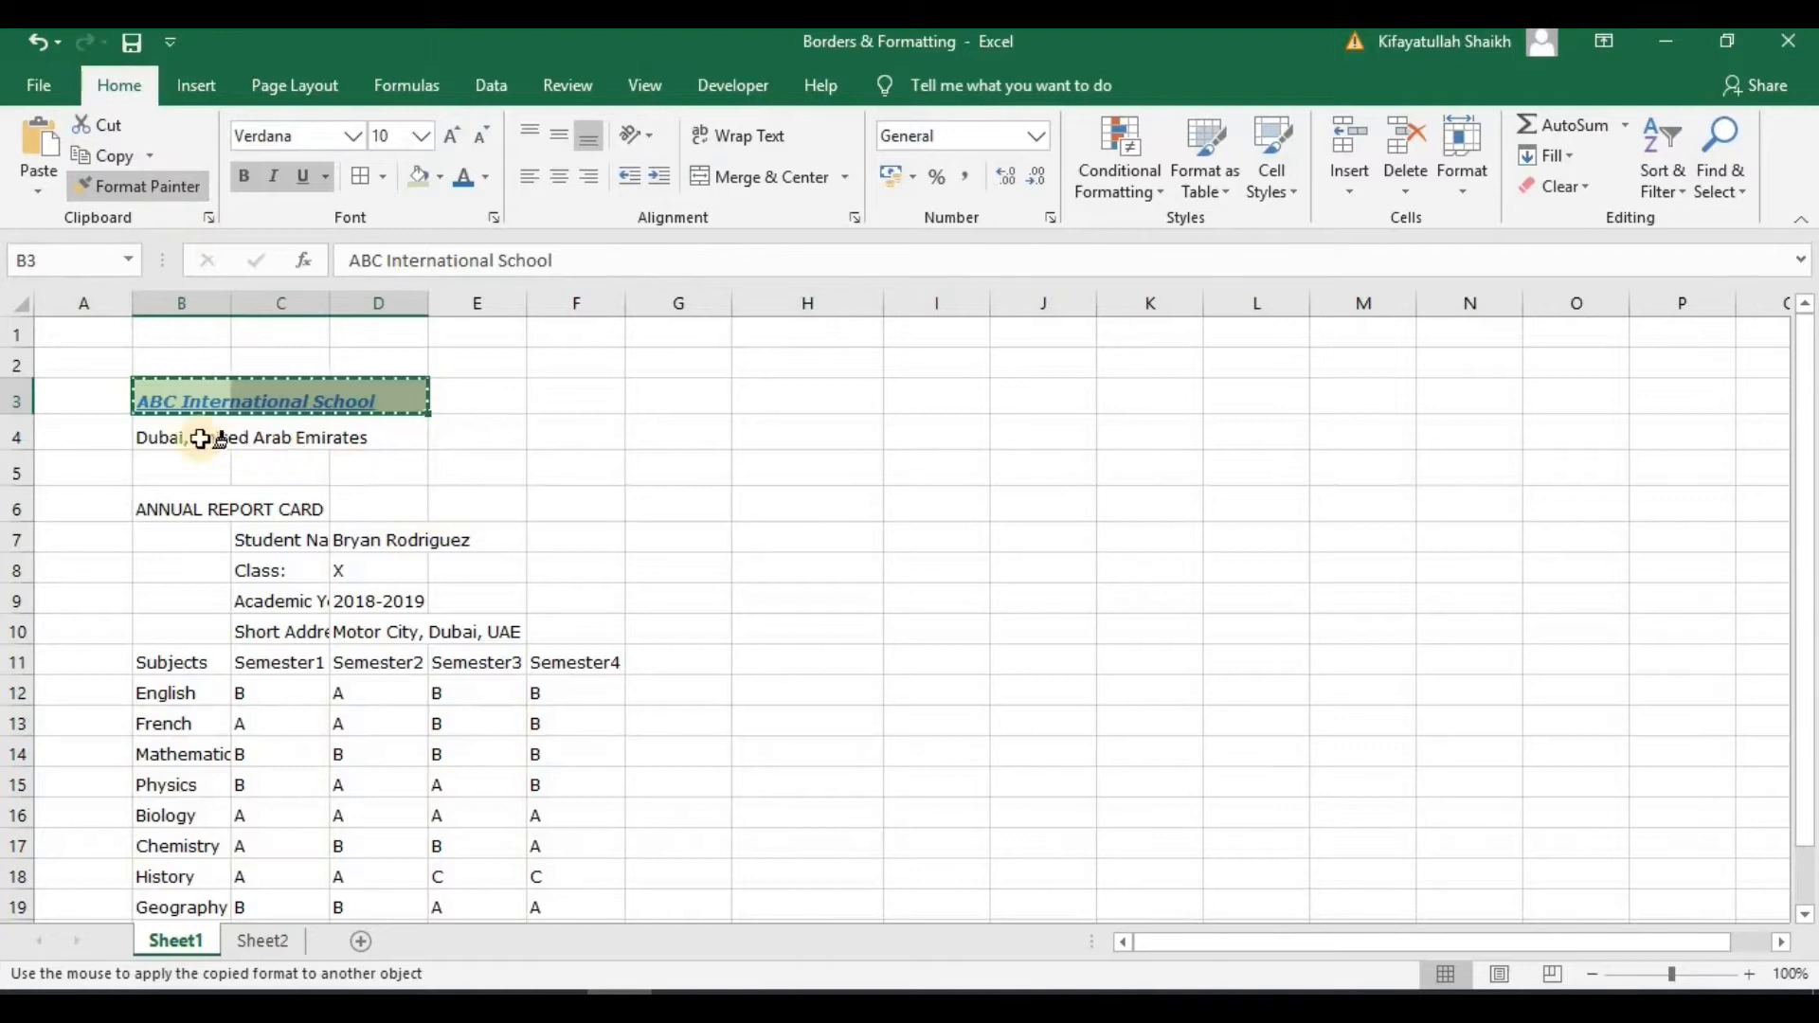
click(156, 432)
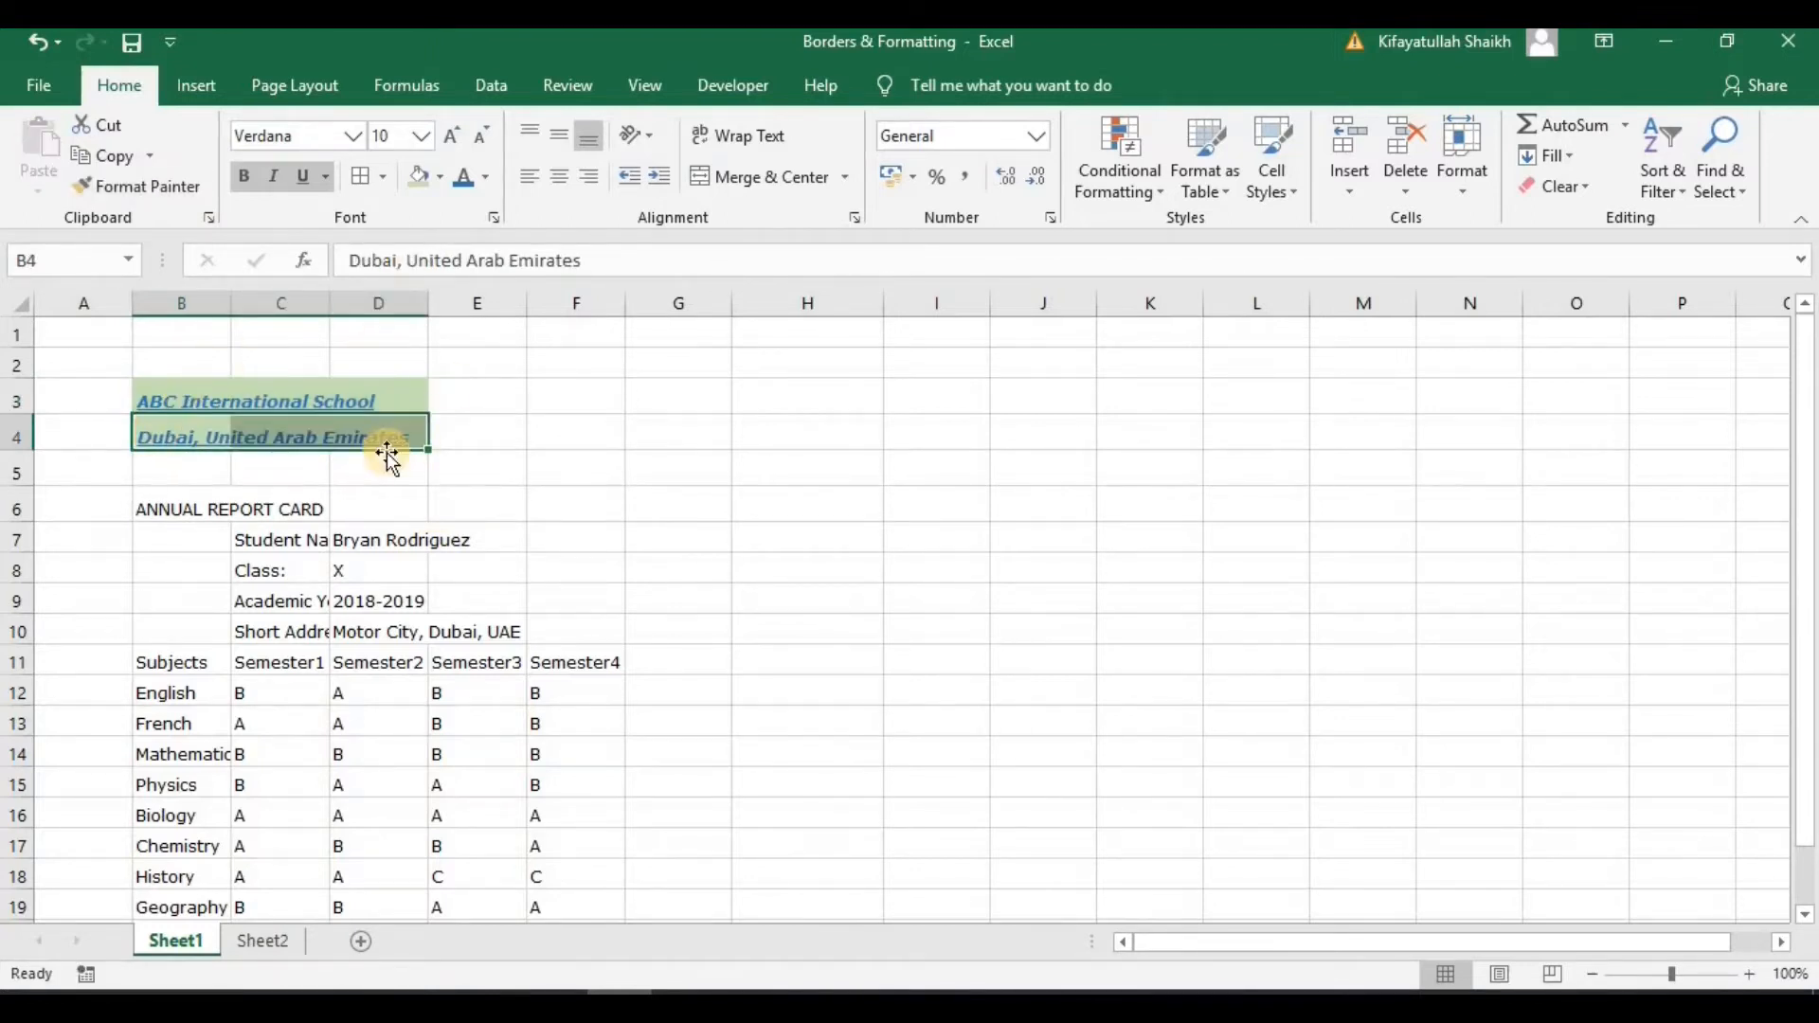
- Copy the address line's formatting from B4:D4 onto row 5 with a single use of Format Painter
click(170, 188)
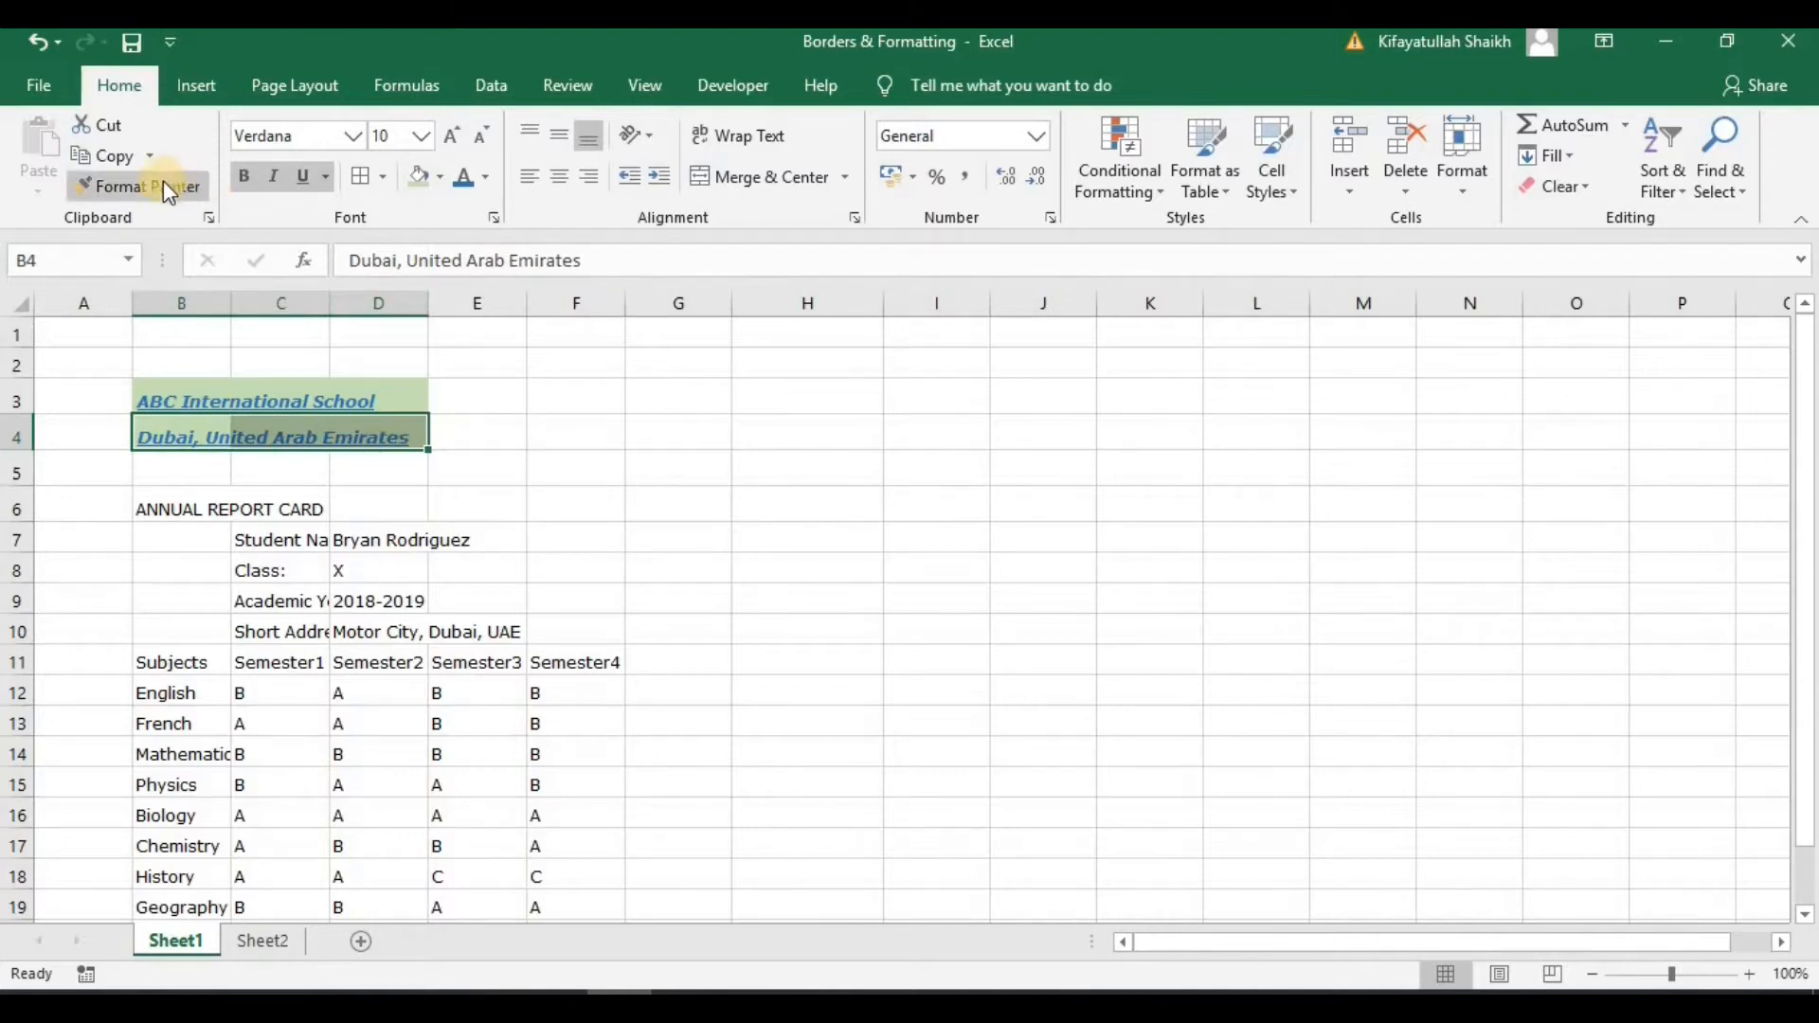
click(165, 186)
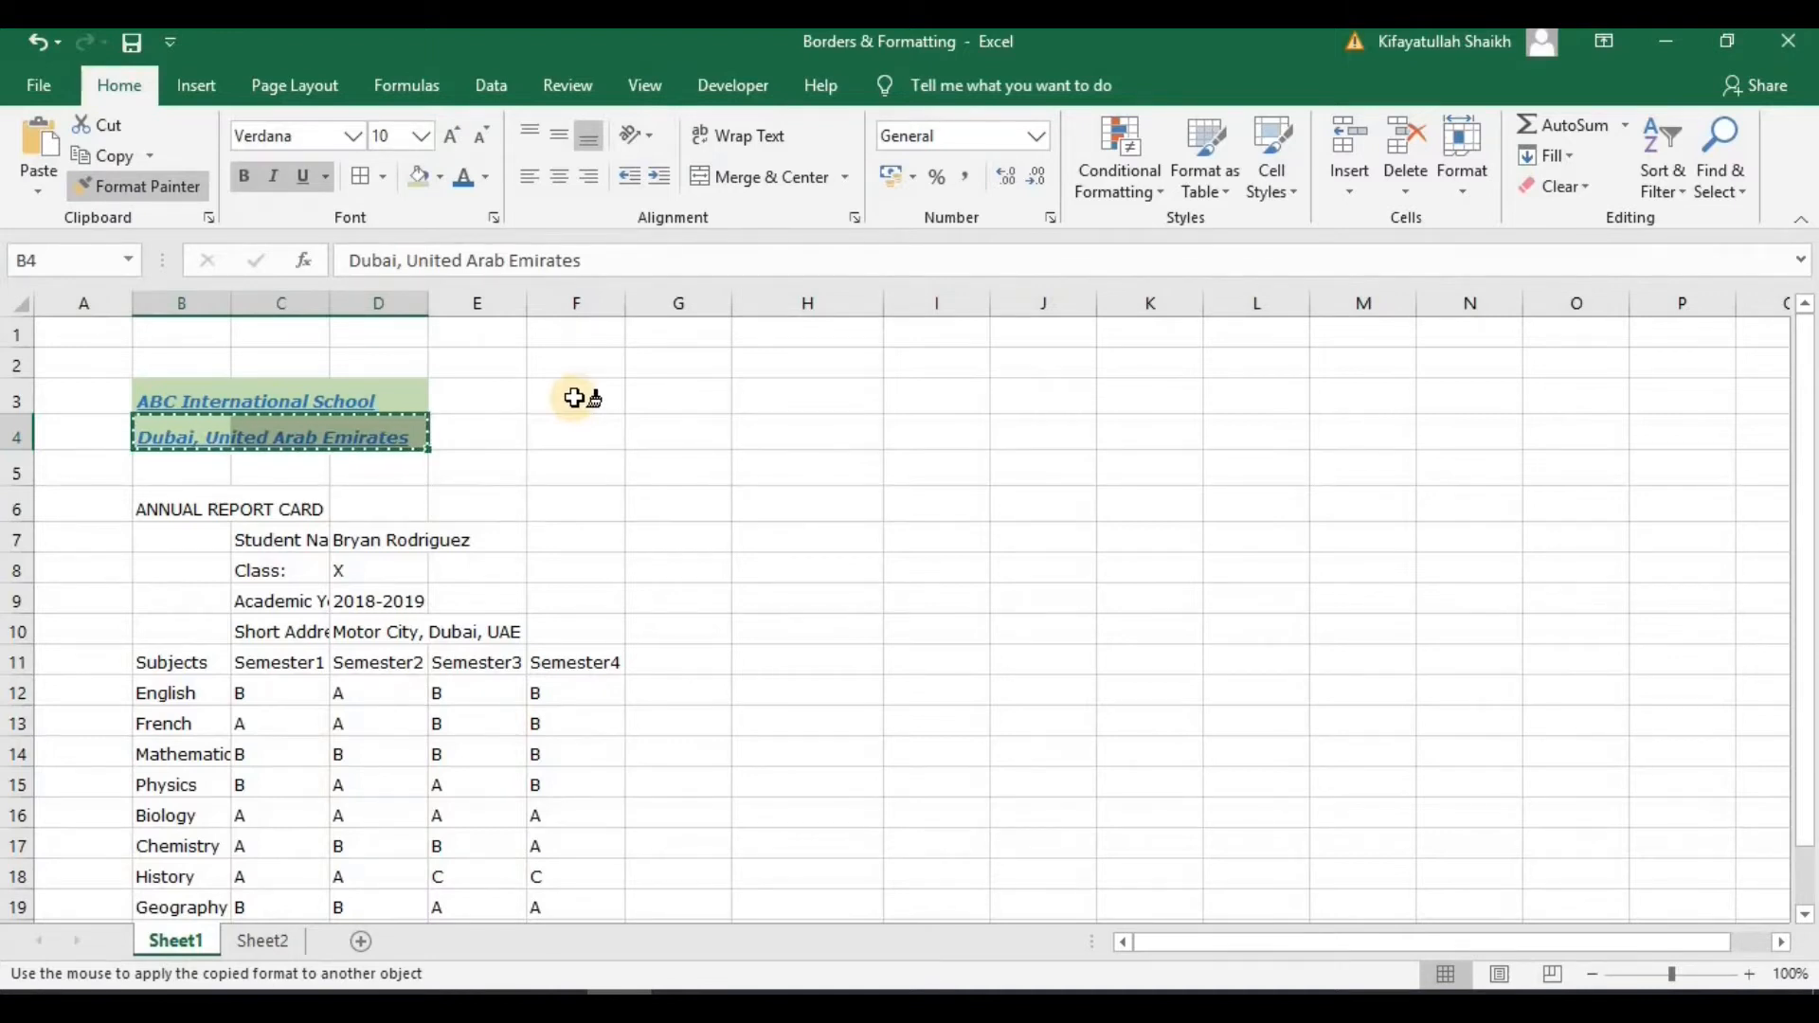
click(173, 474)
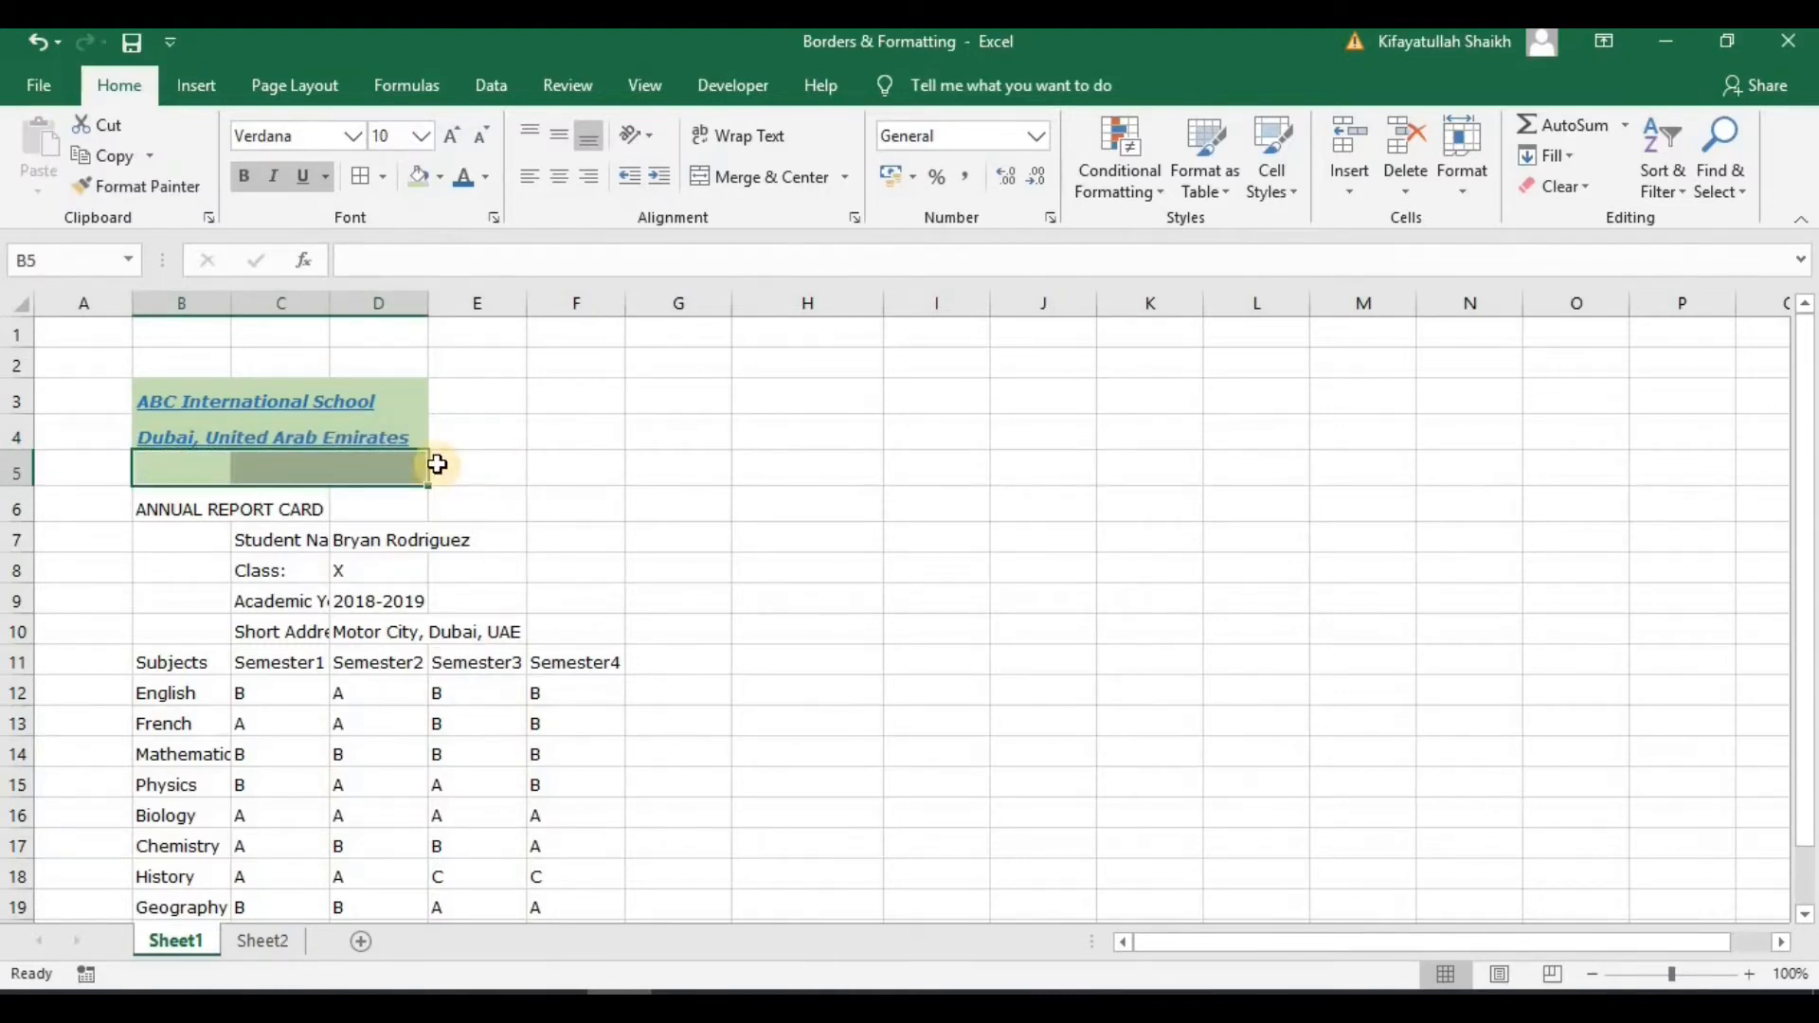
- Copy the formatting of B5:D5 onto rows 6, 7, 8 and 9 one after another with Format Painter kept active
drag(340, 462, 417, 463)
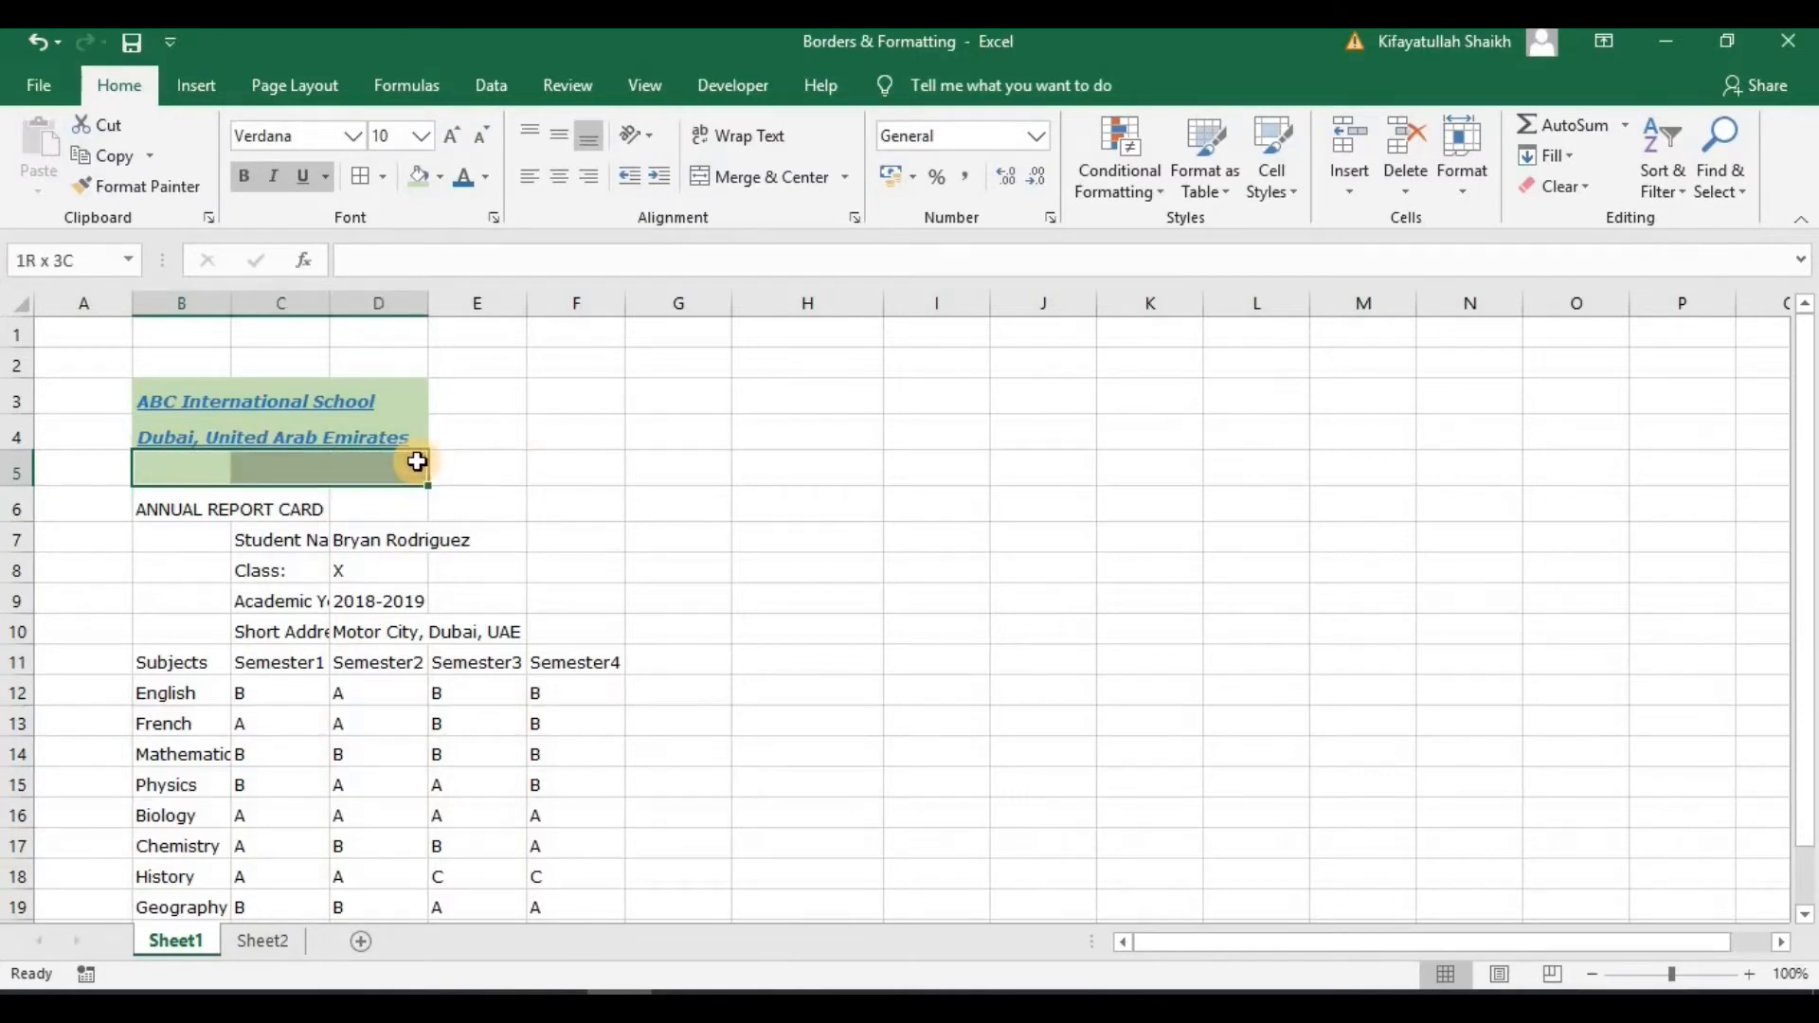
click(167, 187)
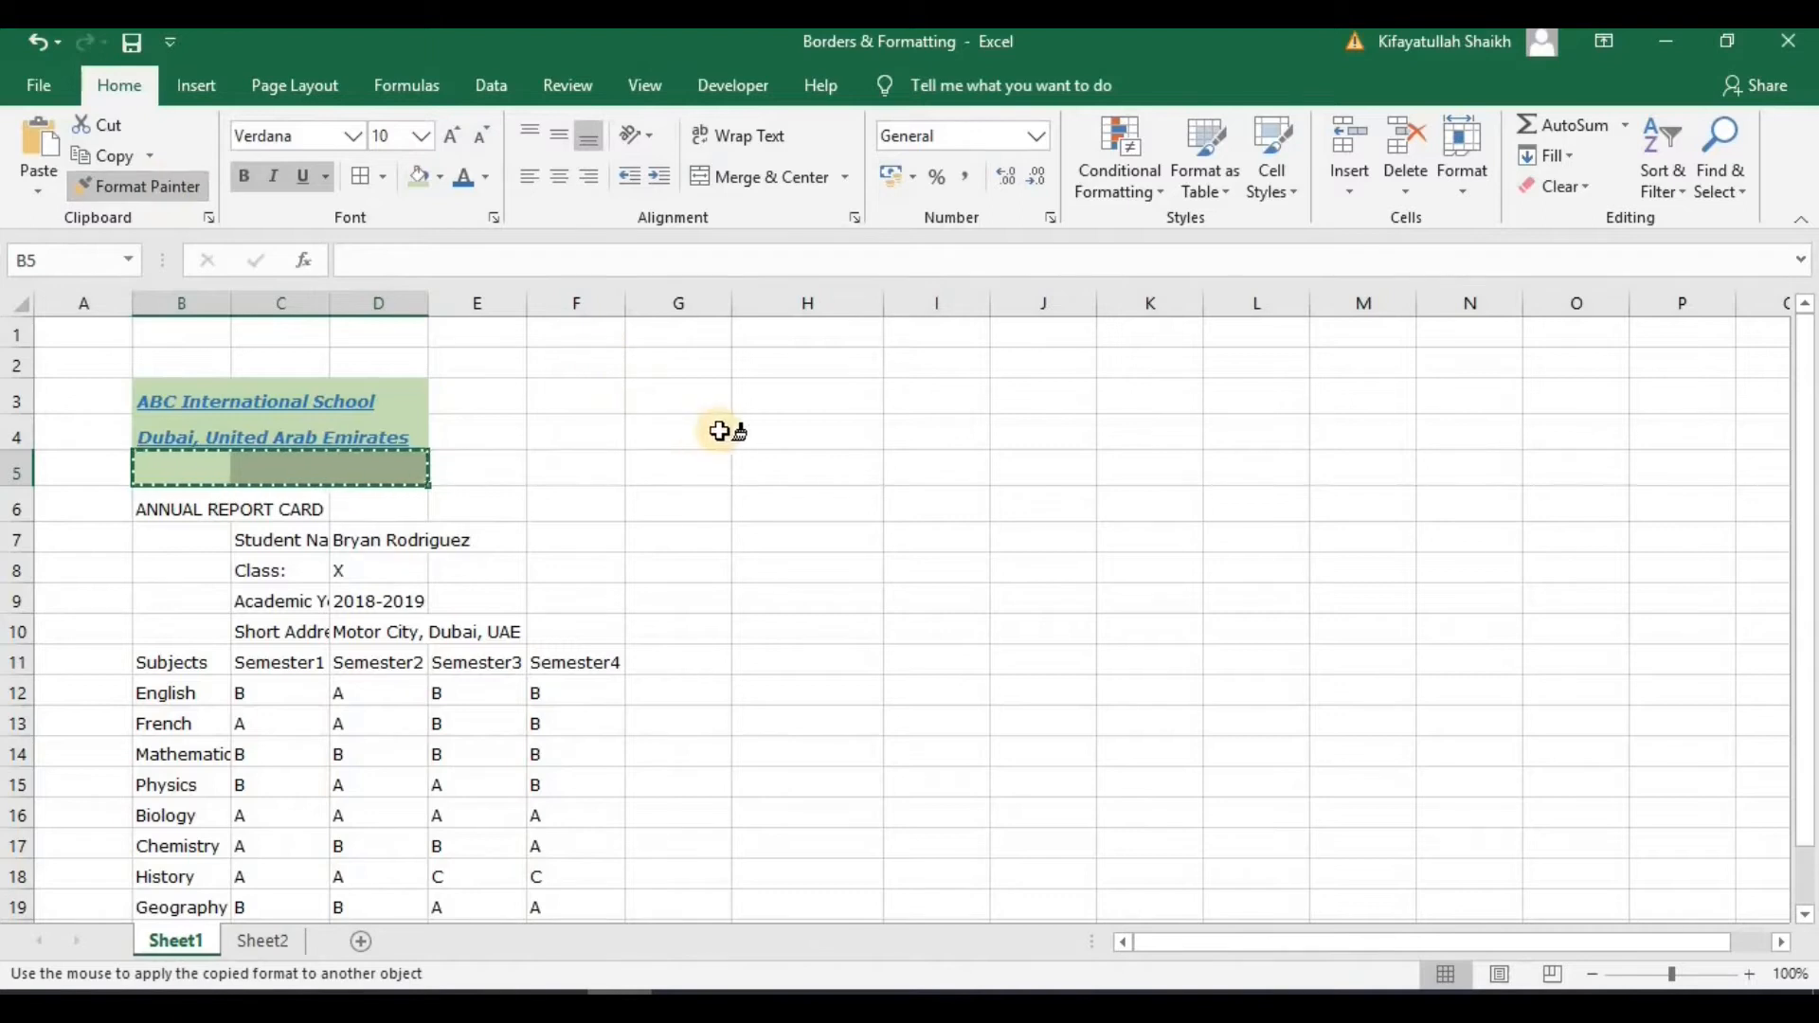
click(186, 506)
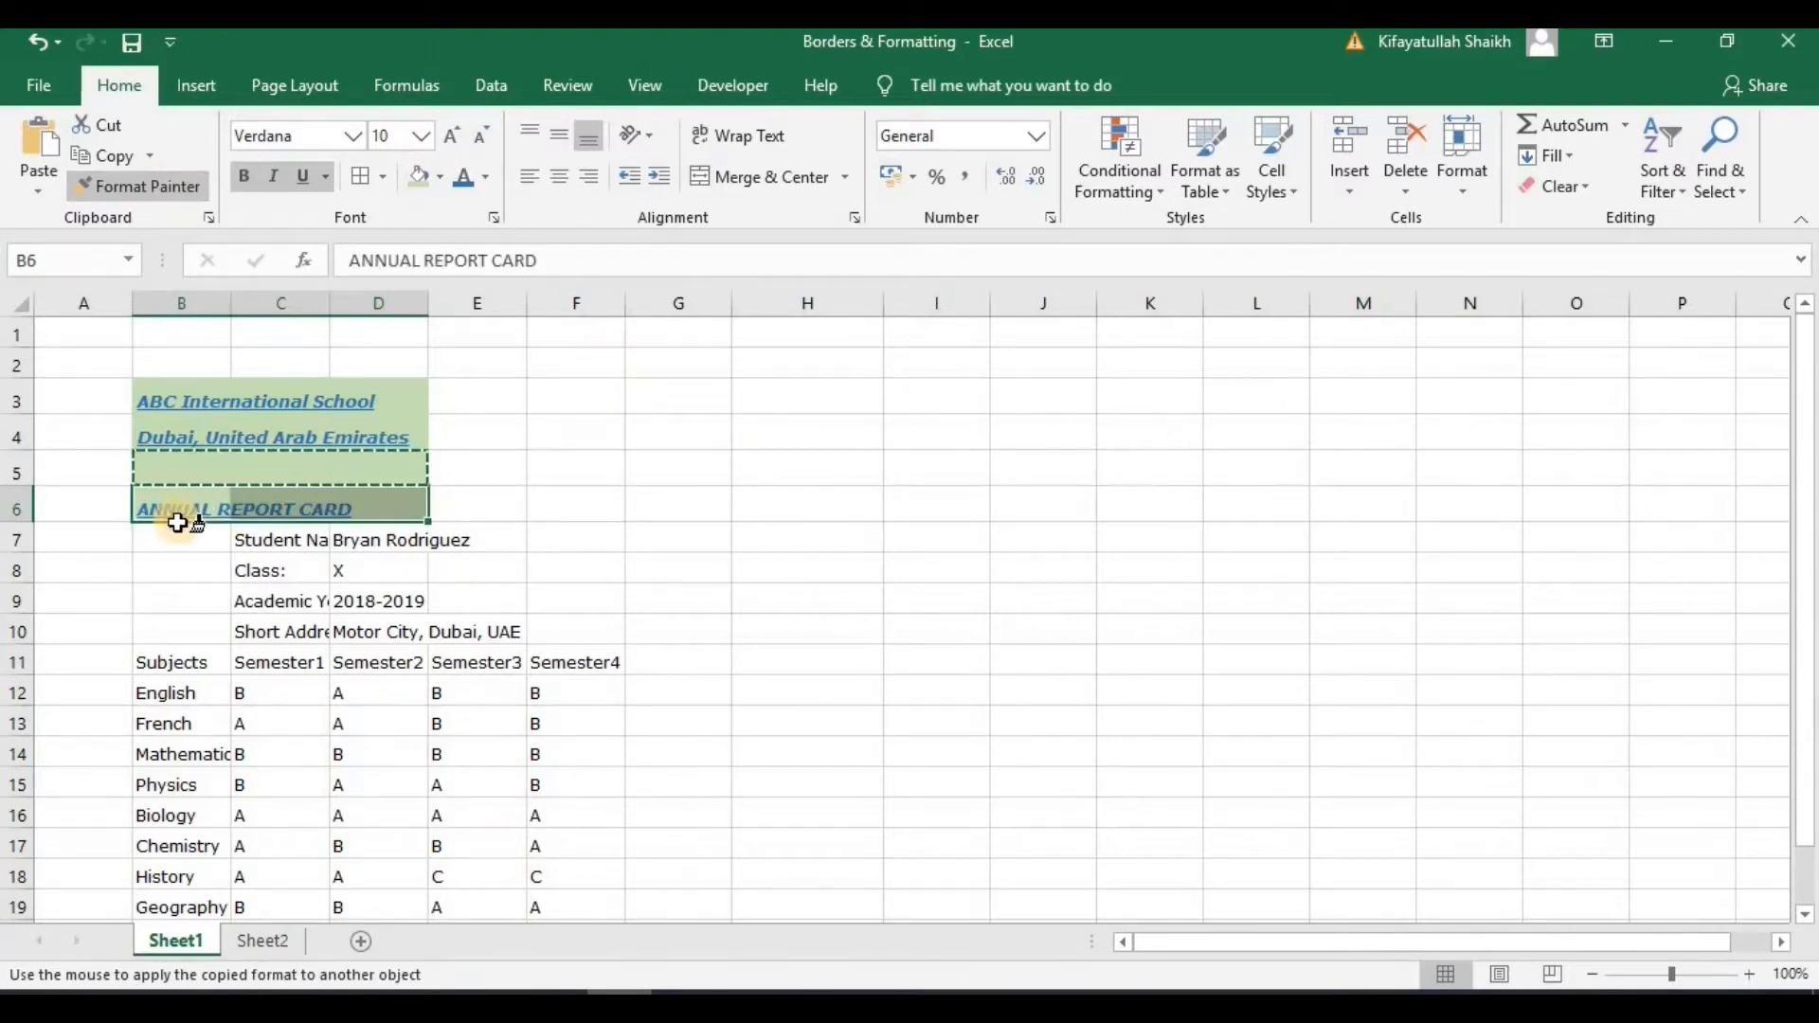
click(180, 538)
click(178, 572)
click(176, 599)
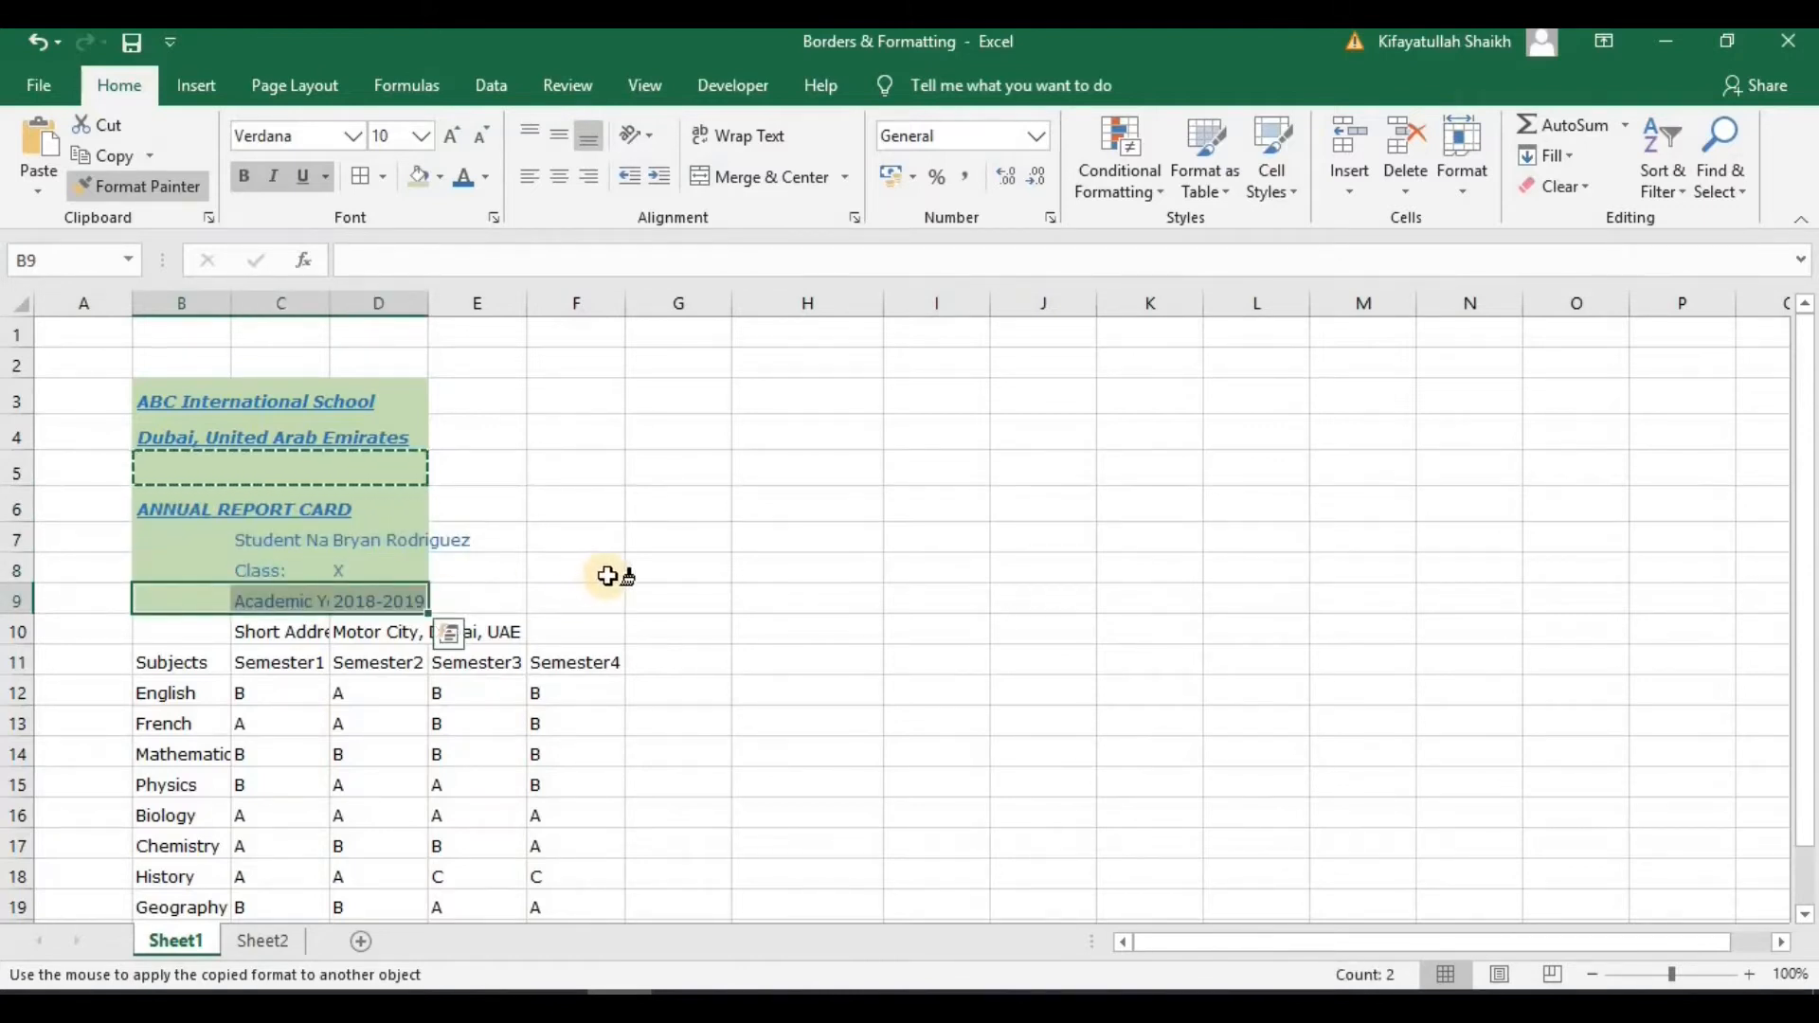
key(Escape)
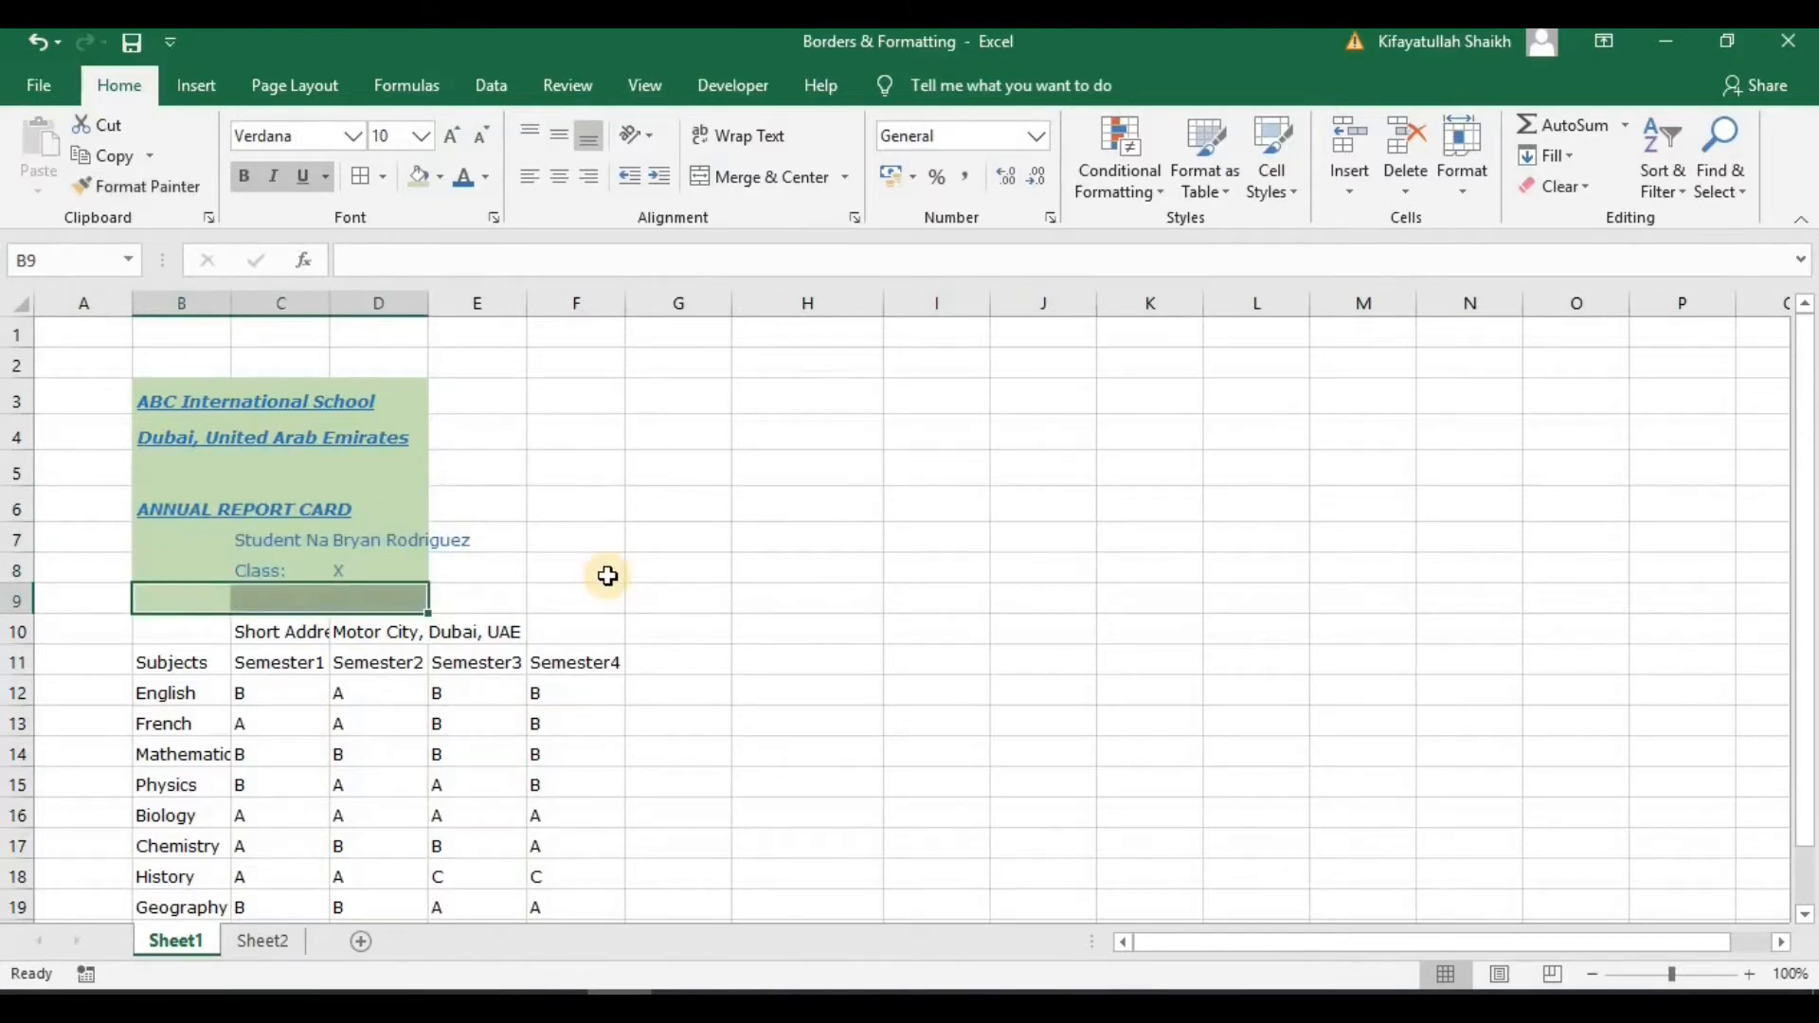
click(683, 566)
- Clear only the formats from the range B3:D9
drag(386, 599, 150, 401)
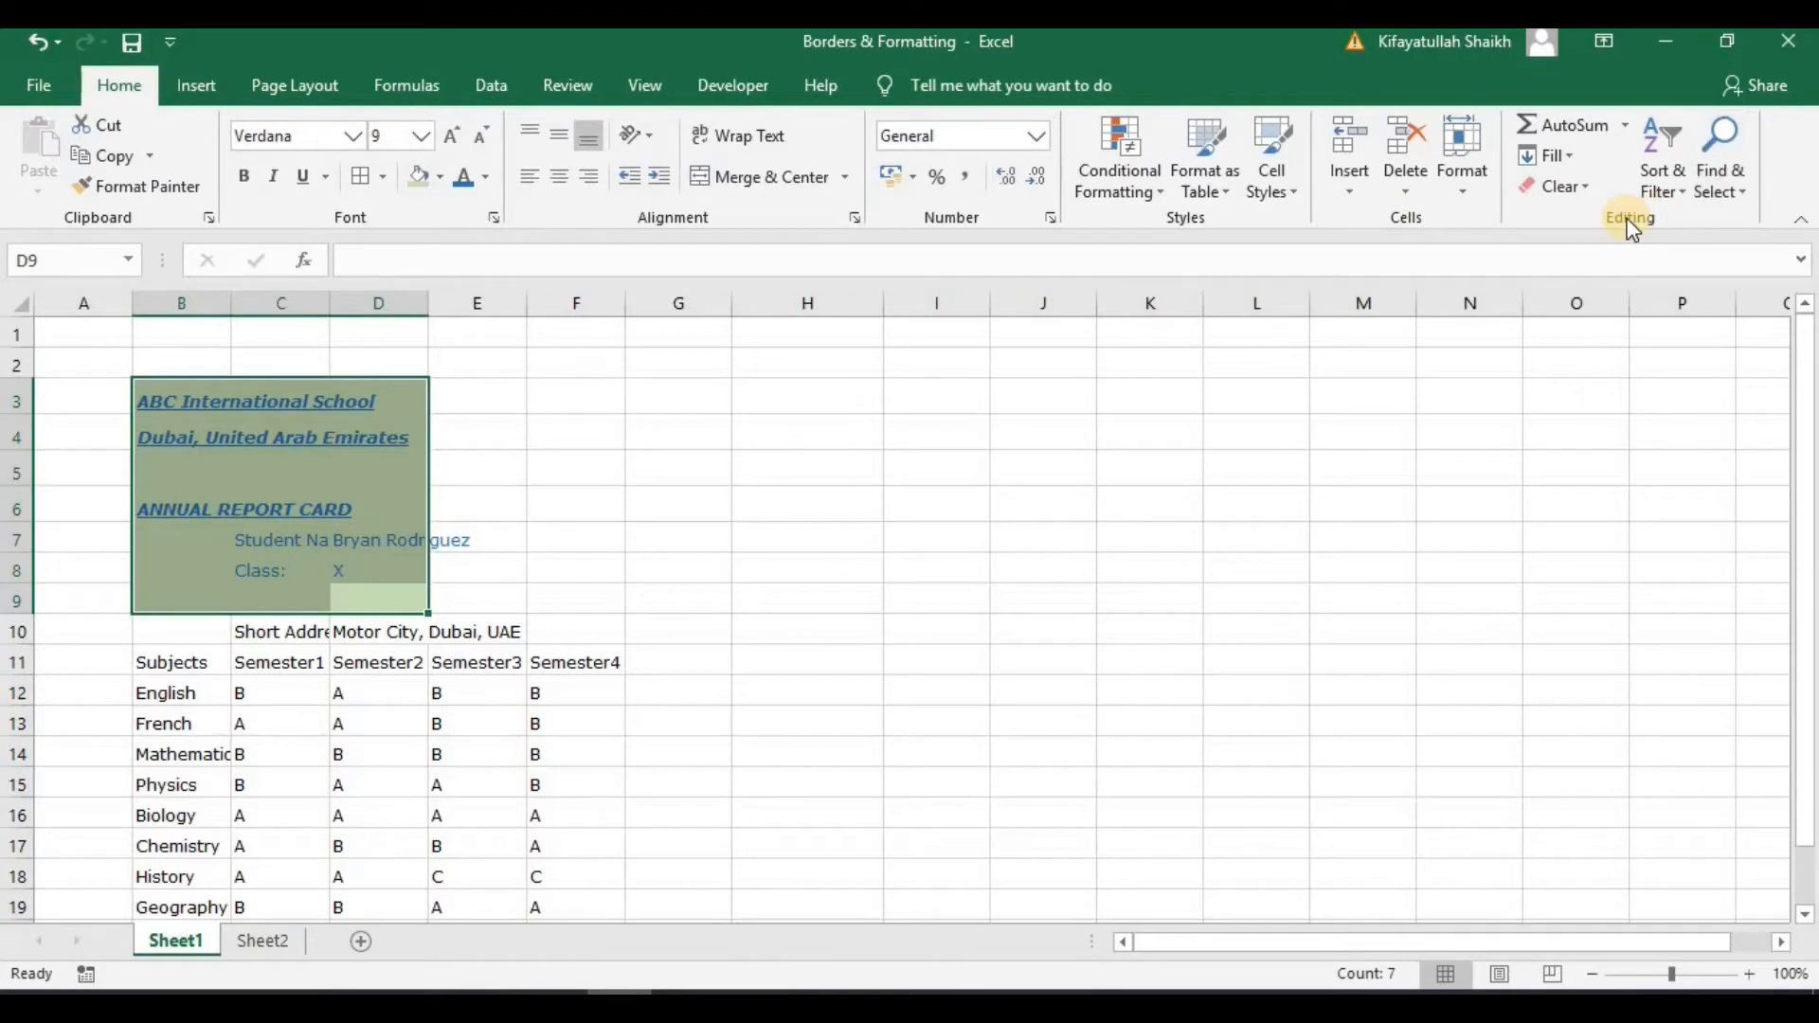
click(1587, 186)
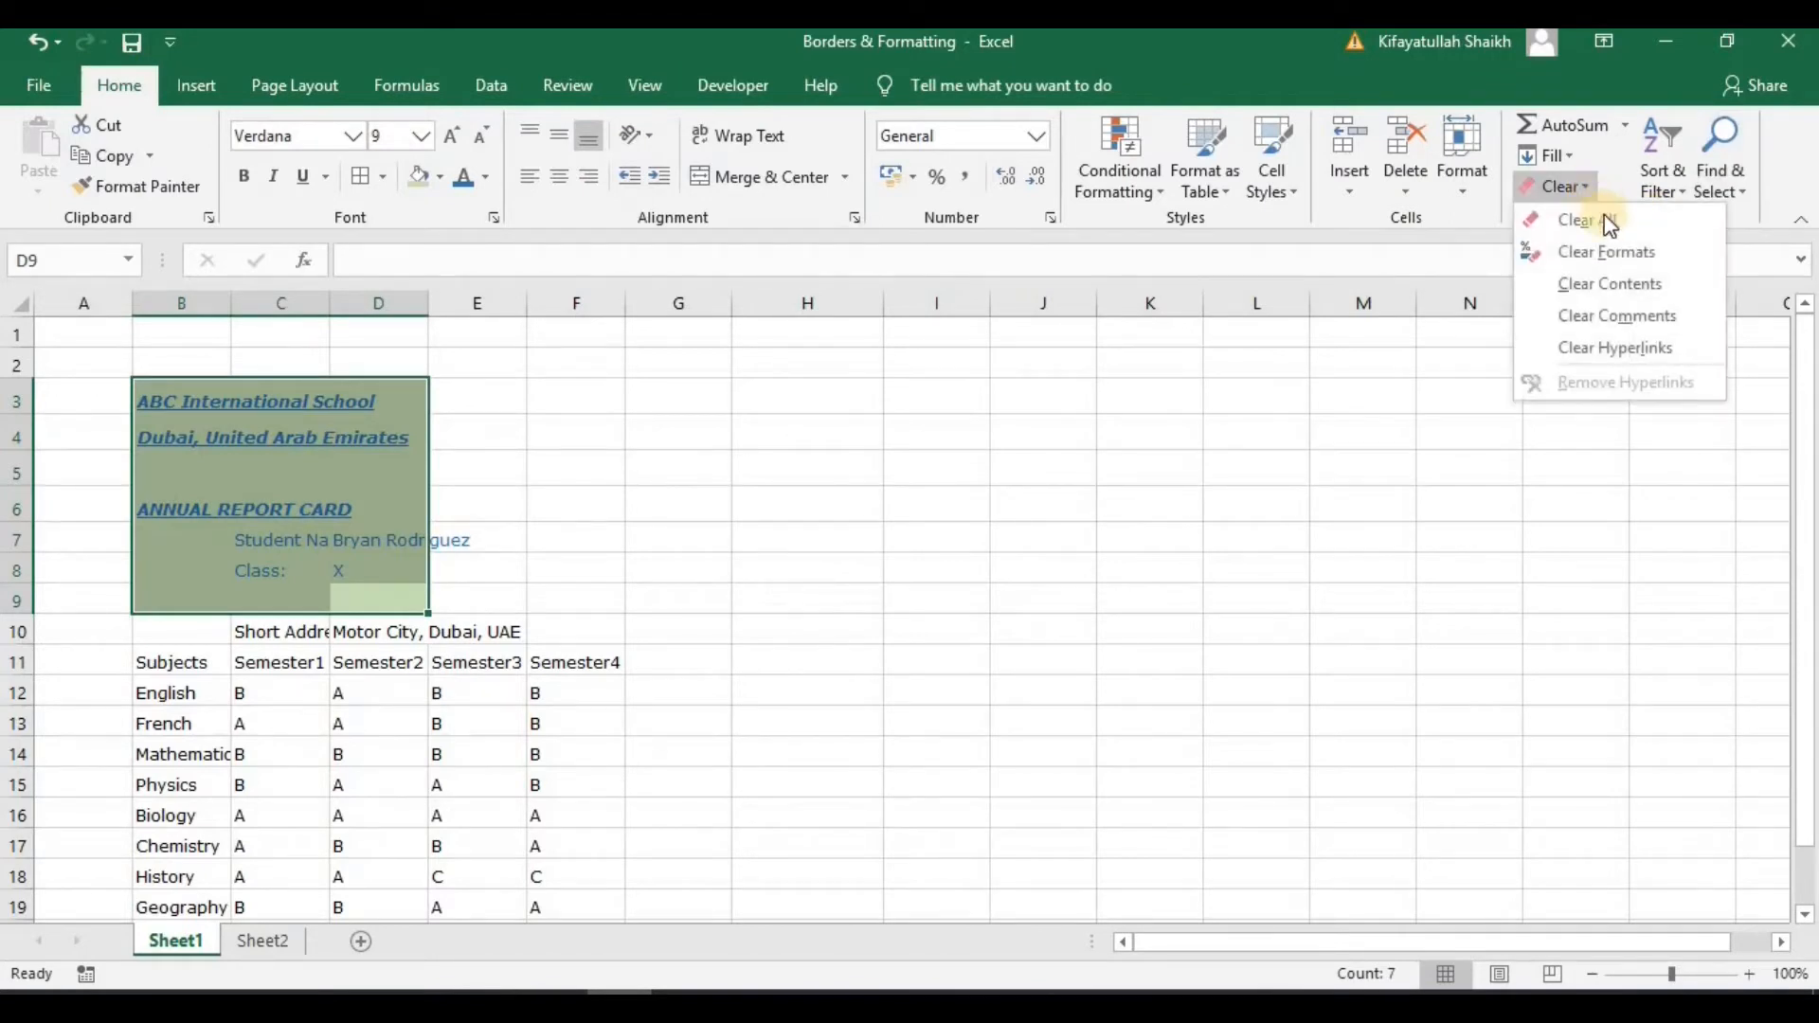
click(1611, 251)
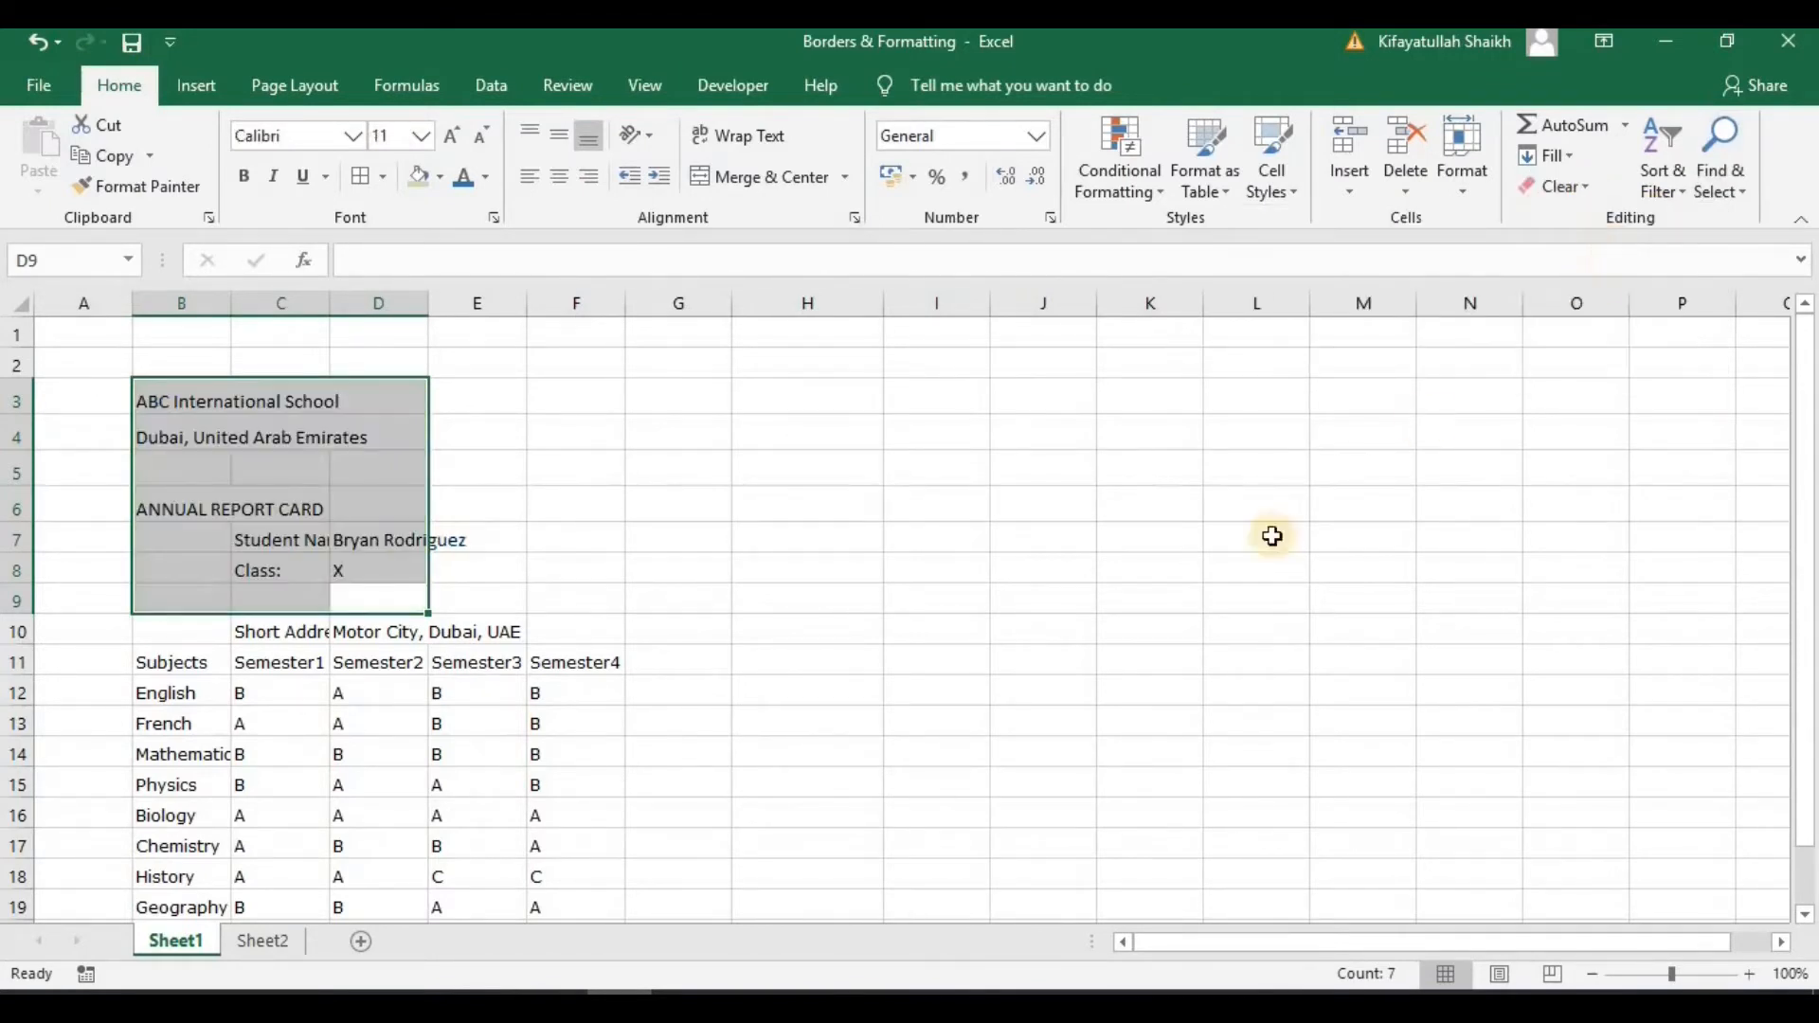
click(1163, 611)
- Enter the text Subscribe in cell H2
click(810, 363)
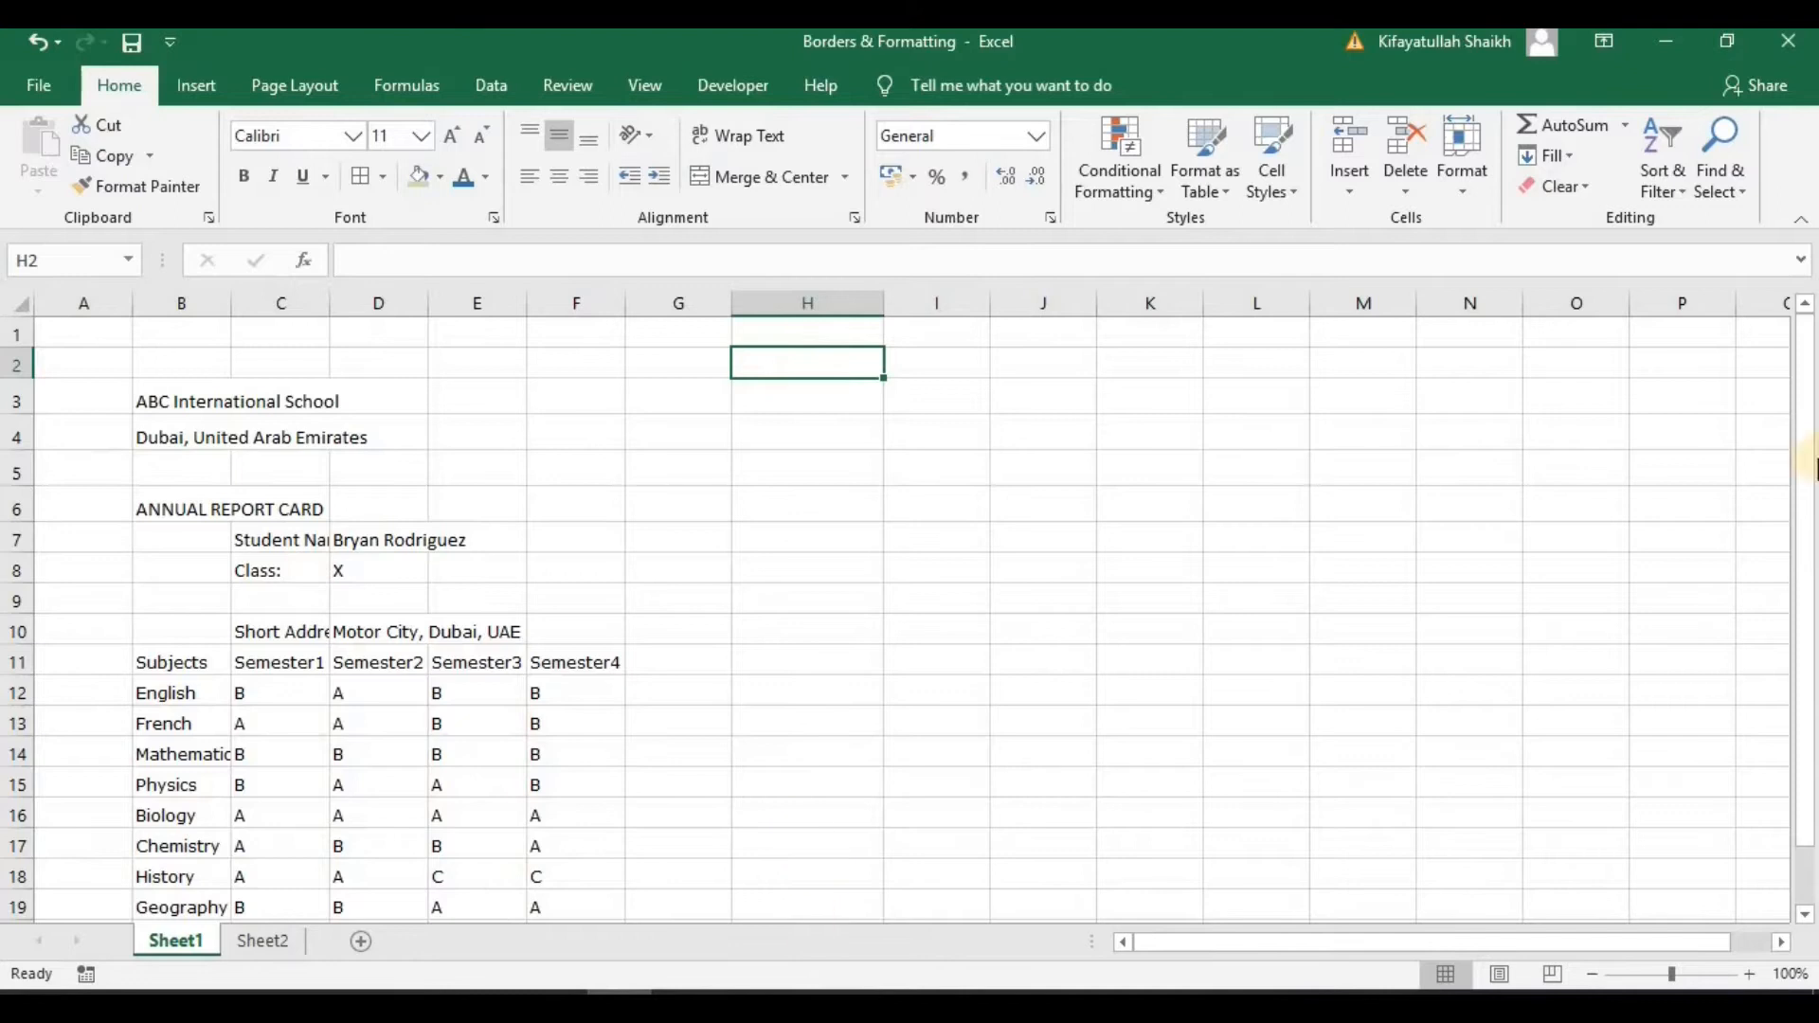
text(Subscribe)
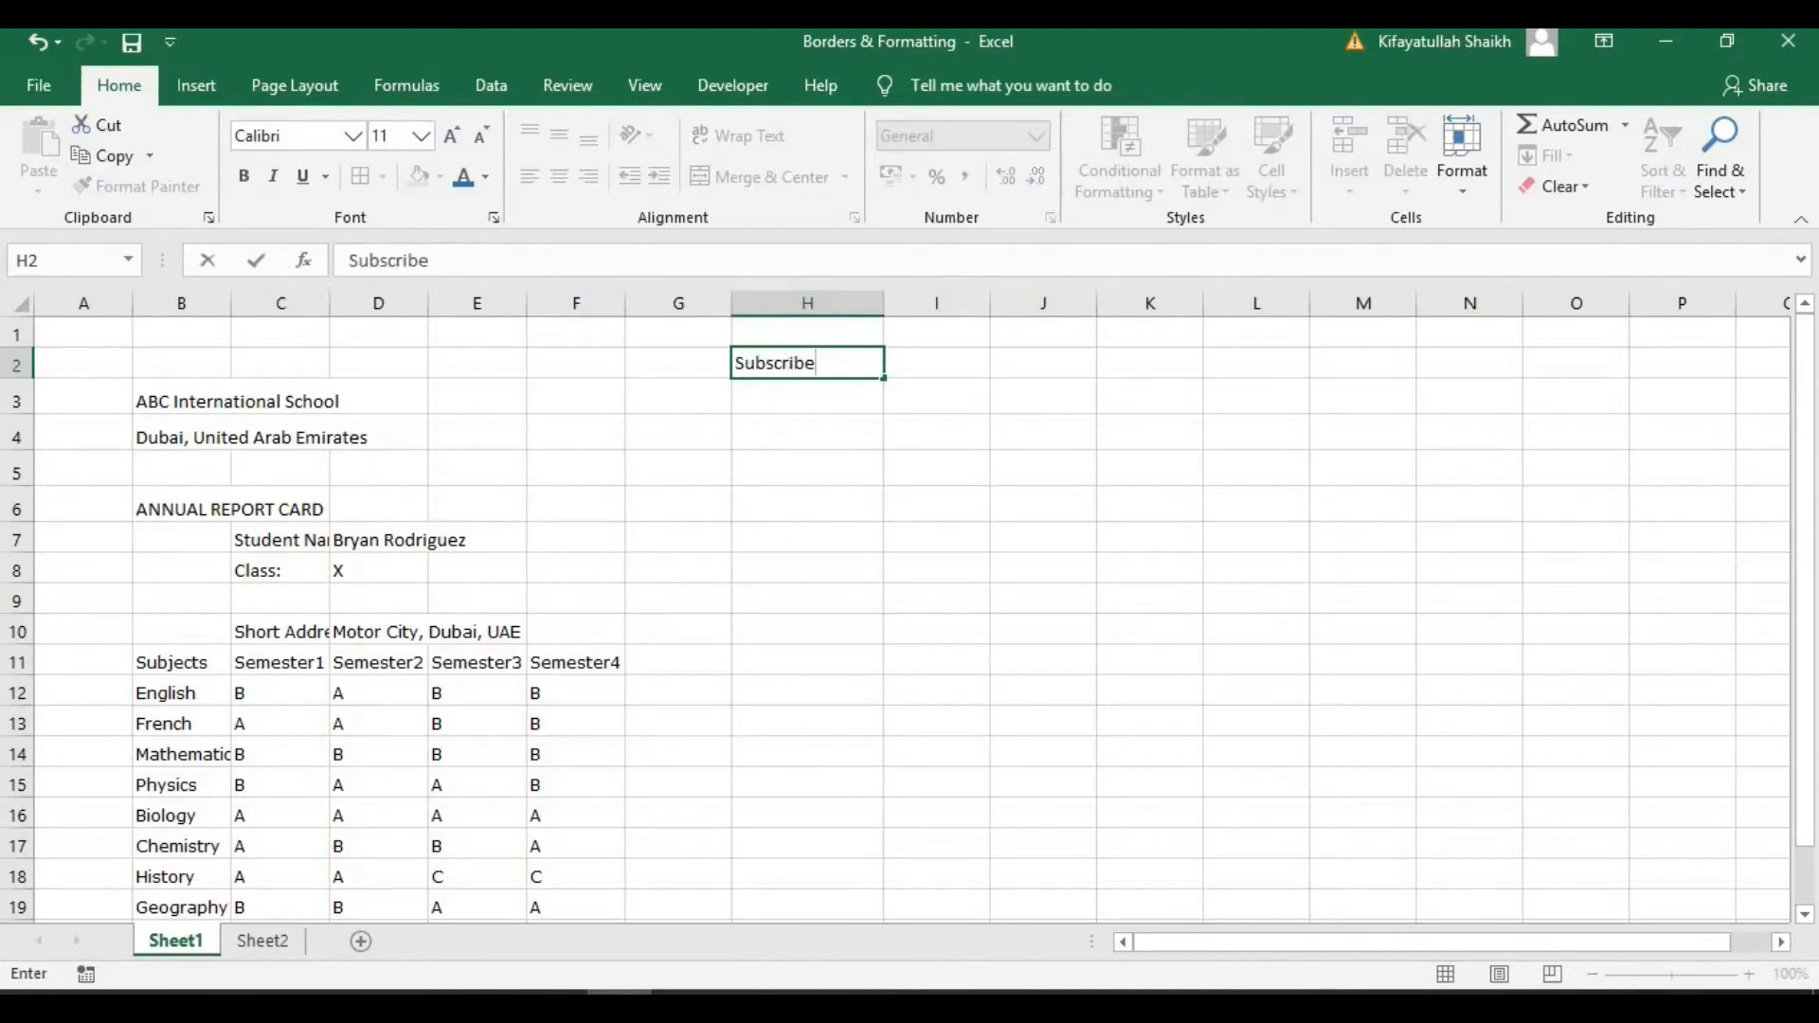
click(1043, 399)
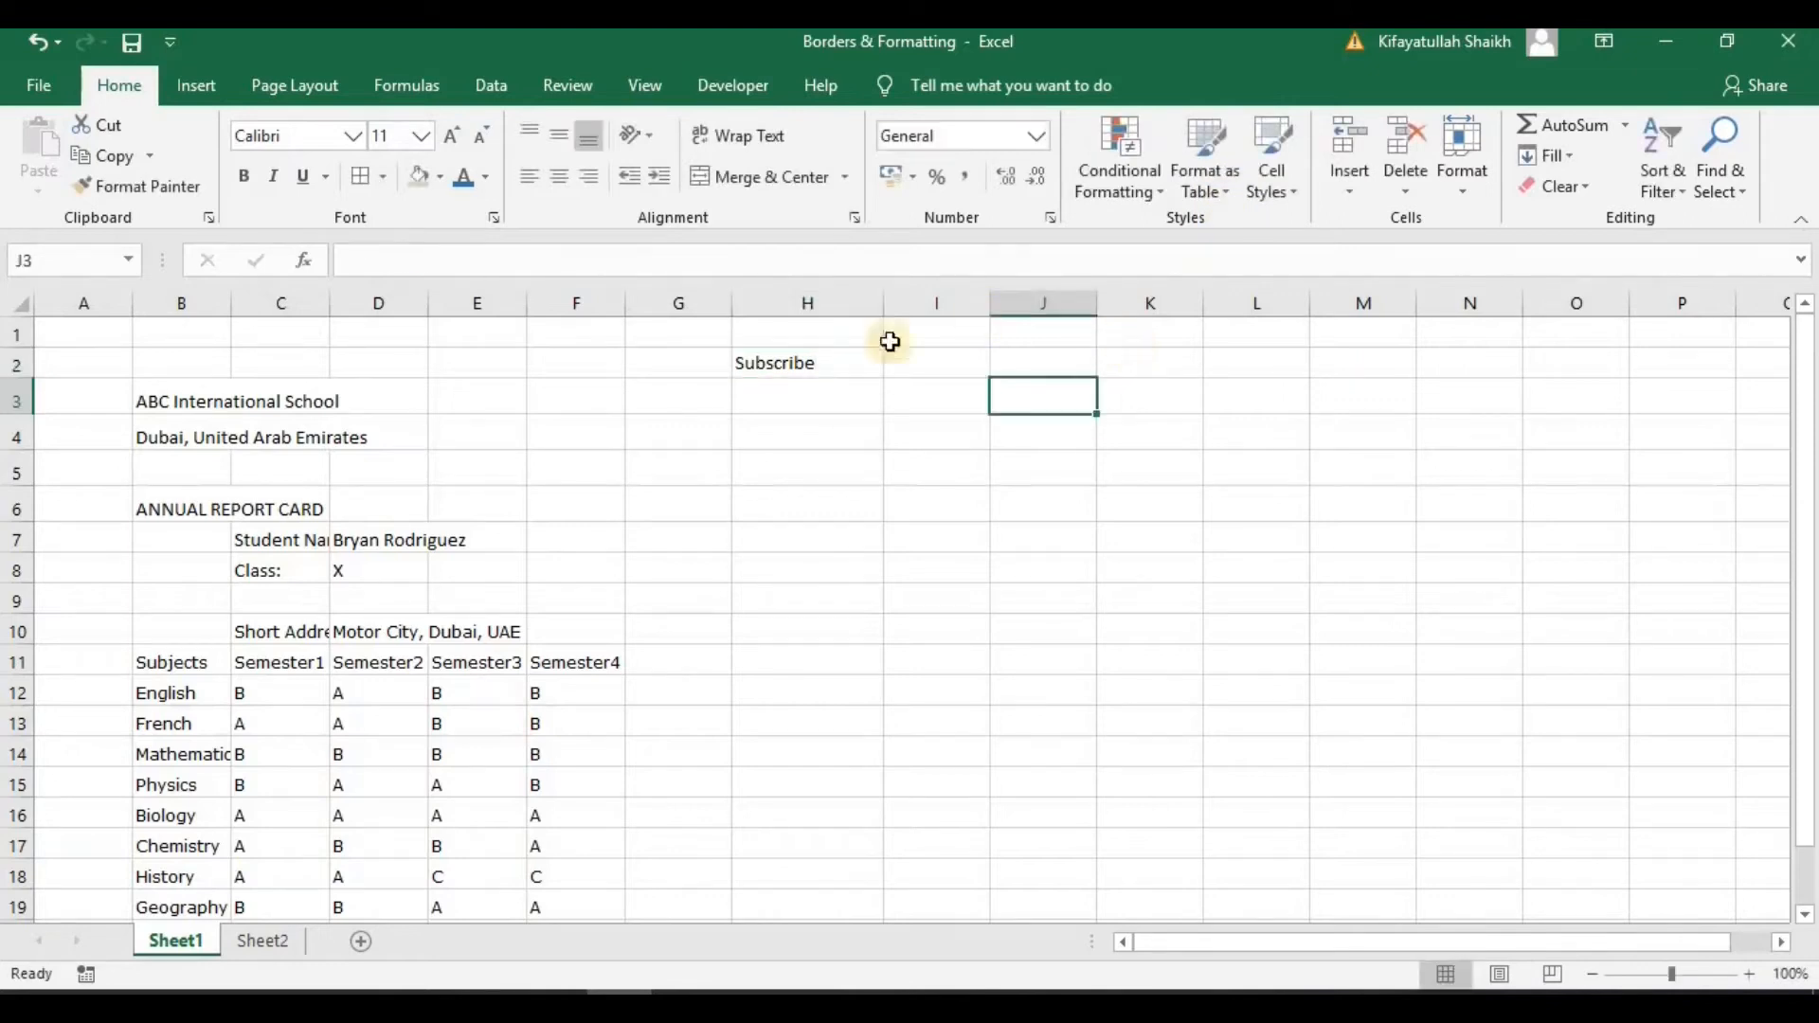
- Merge and center cells H2 to H6 around the Subscribe text
click(794, 367)
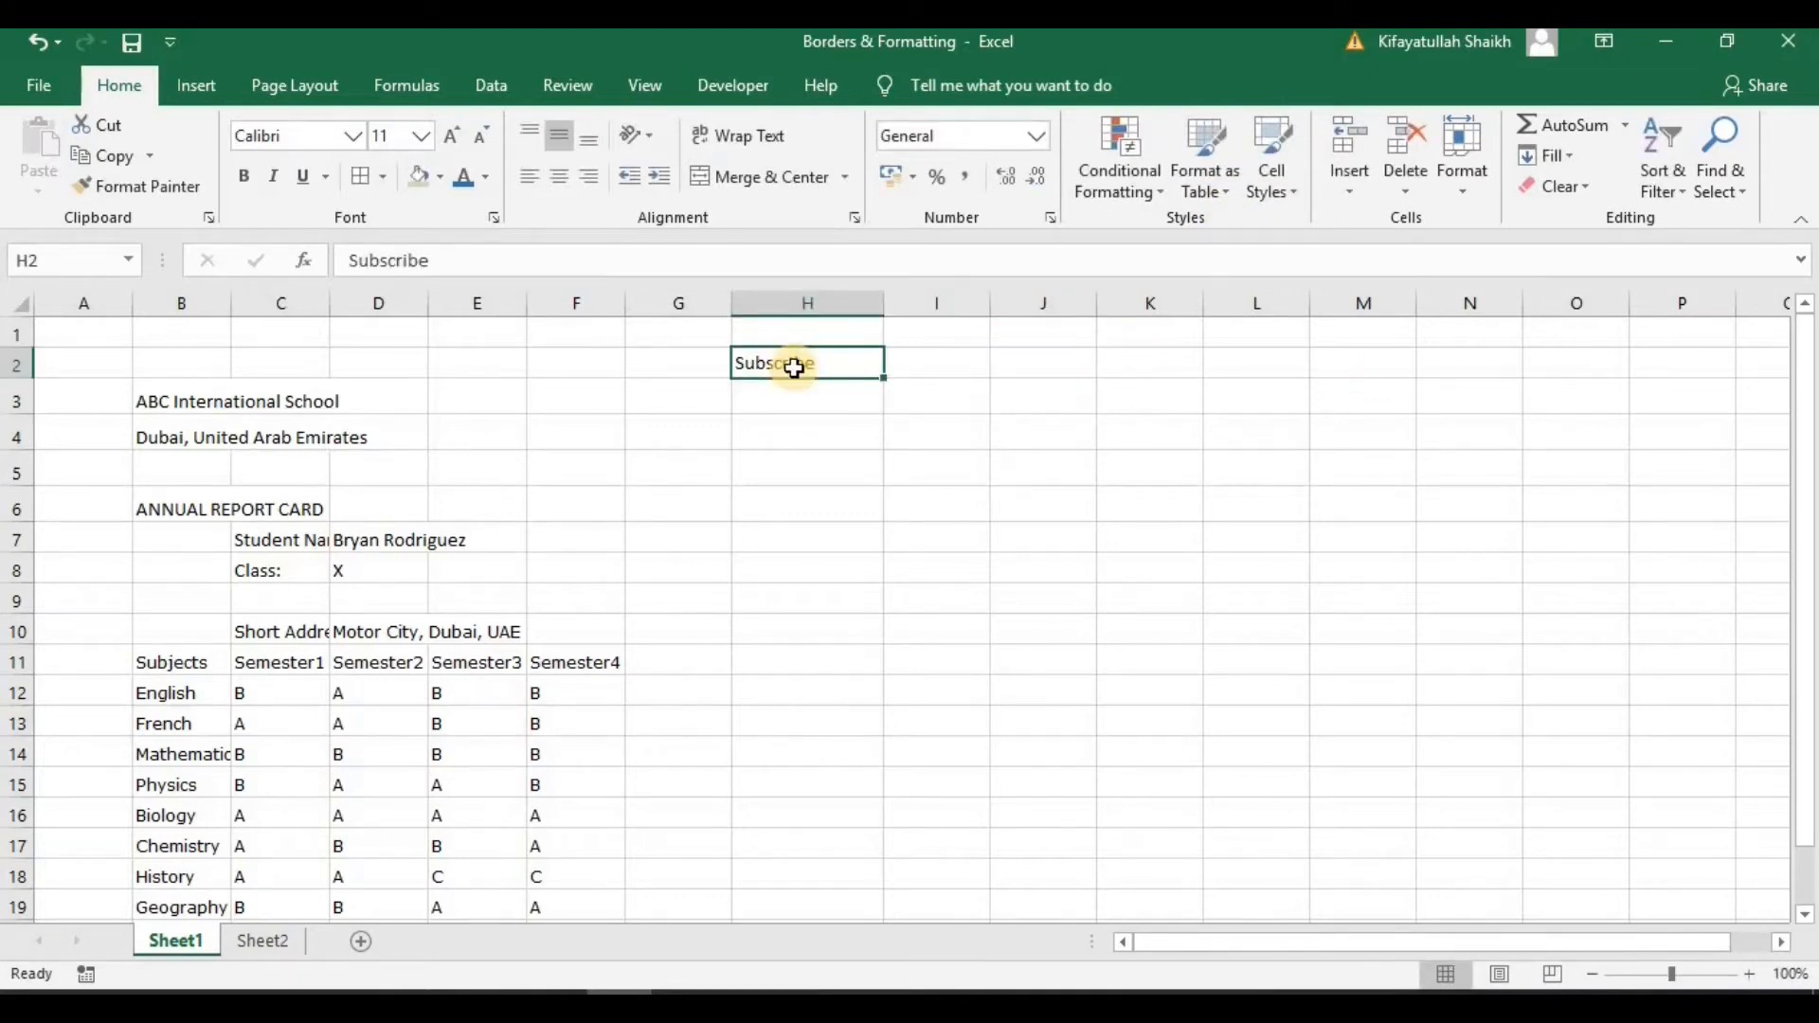
drag(794, 367, 805, 502)
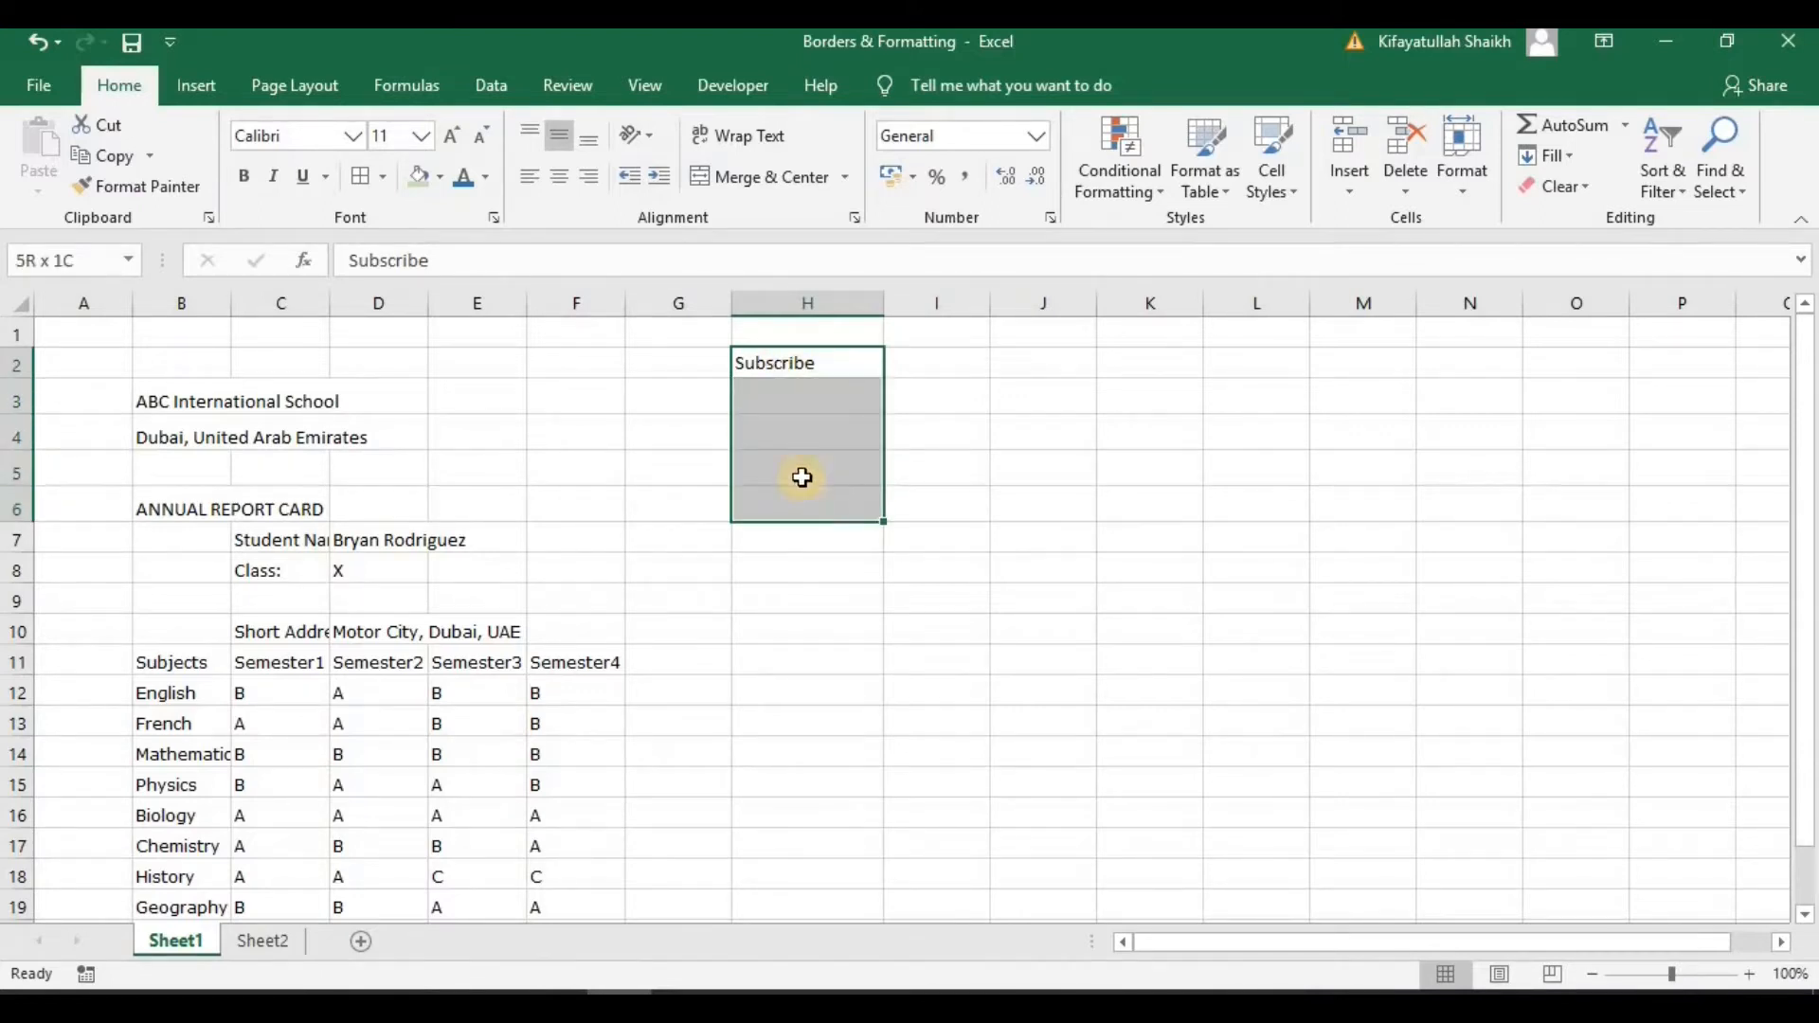
click(847, 178)
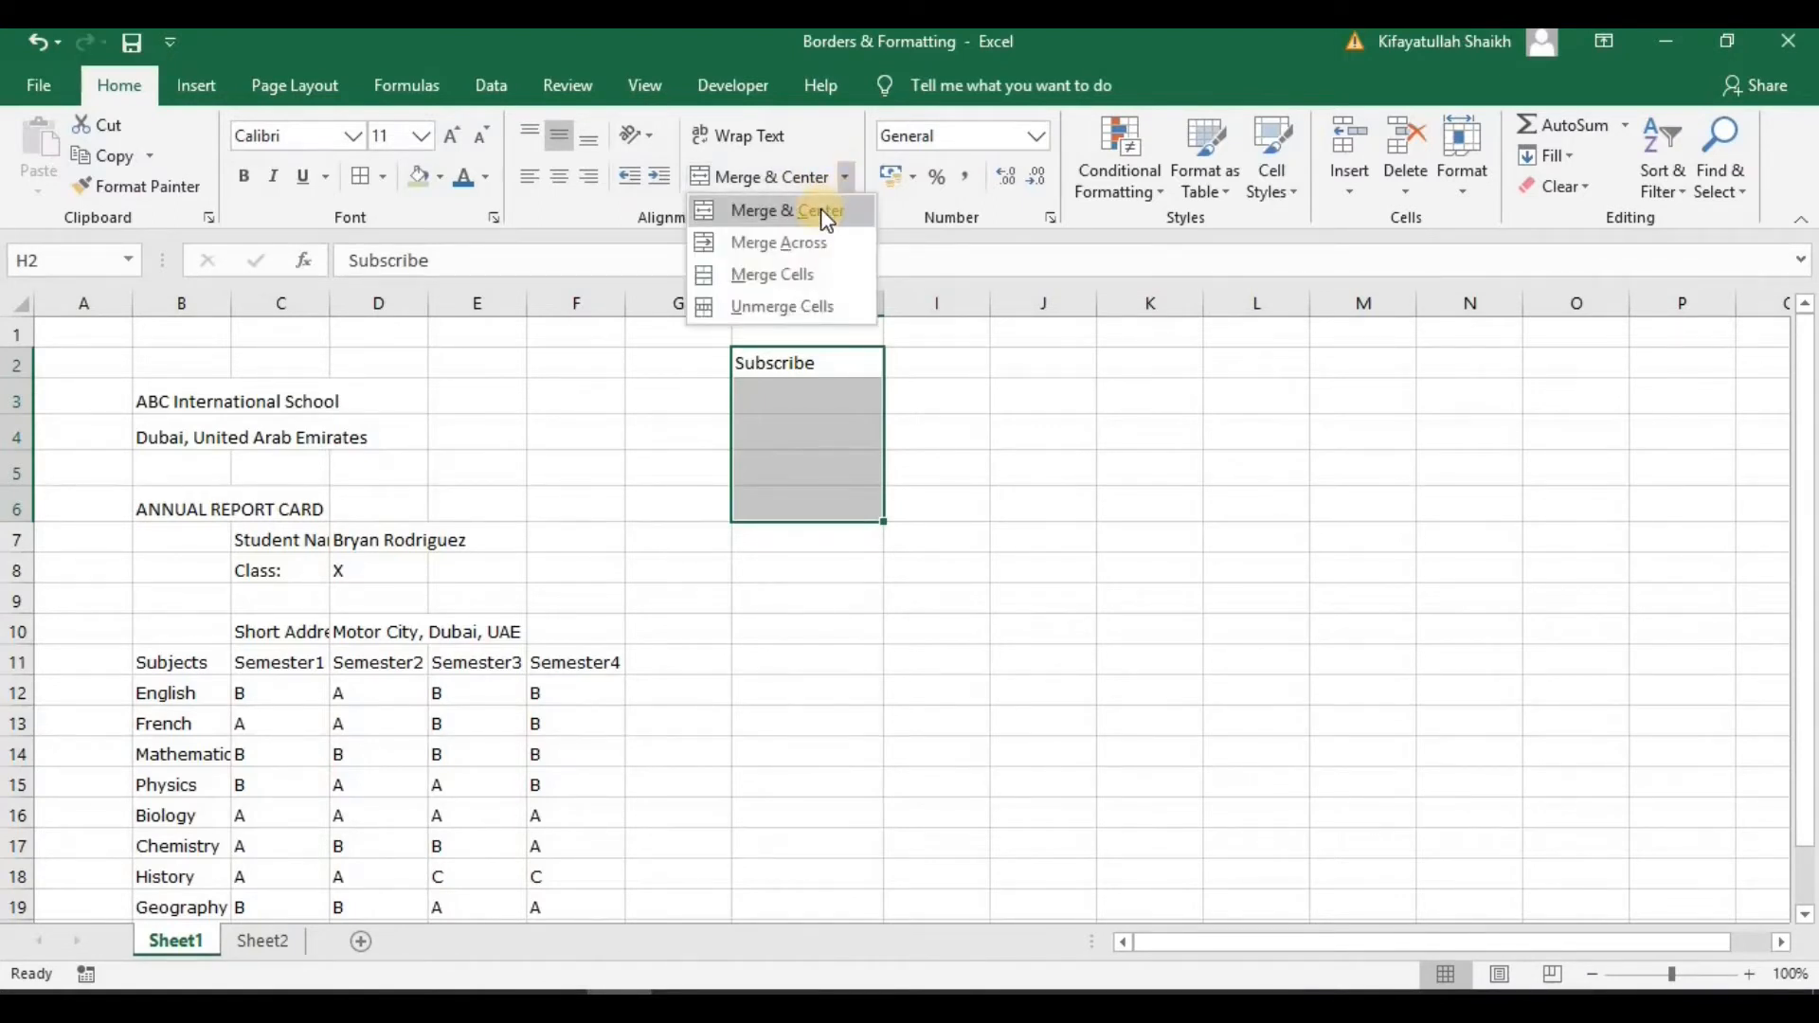
click(827, 216)
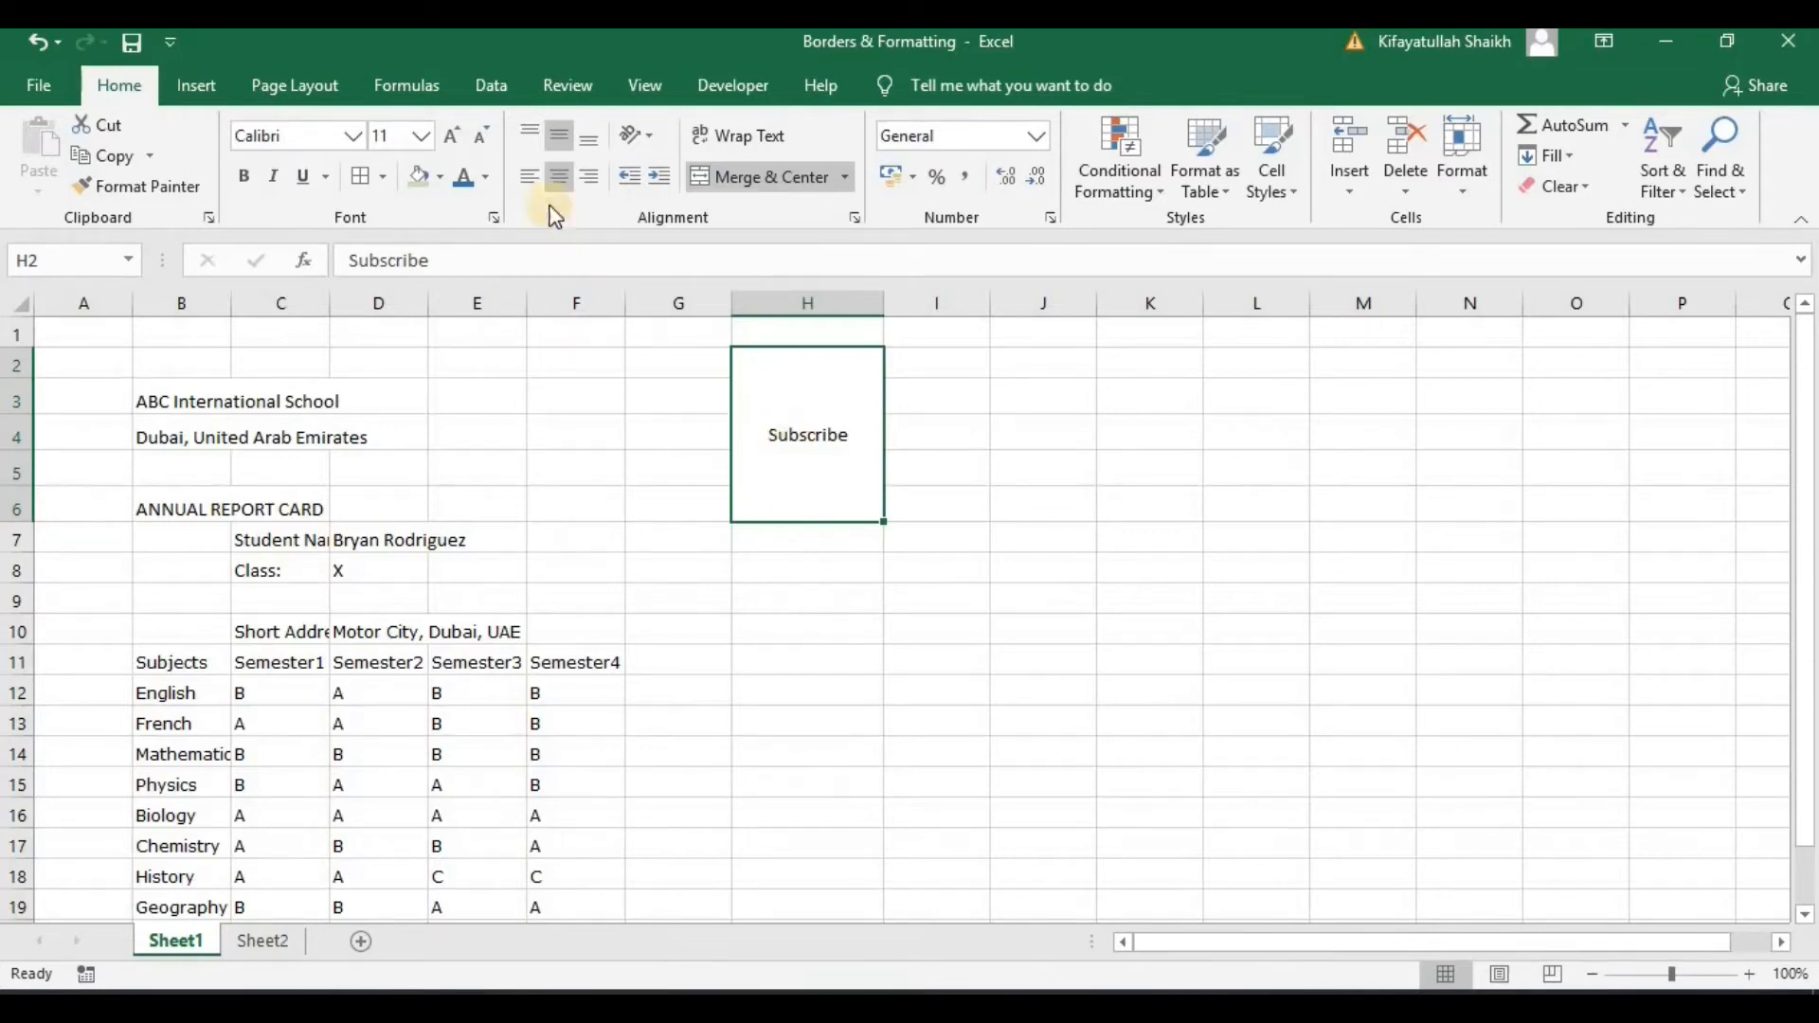
- Align the Subscribe text in the merged cell to the top, the middle and finally the bottom
click(534, 135)
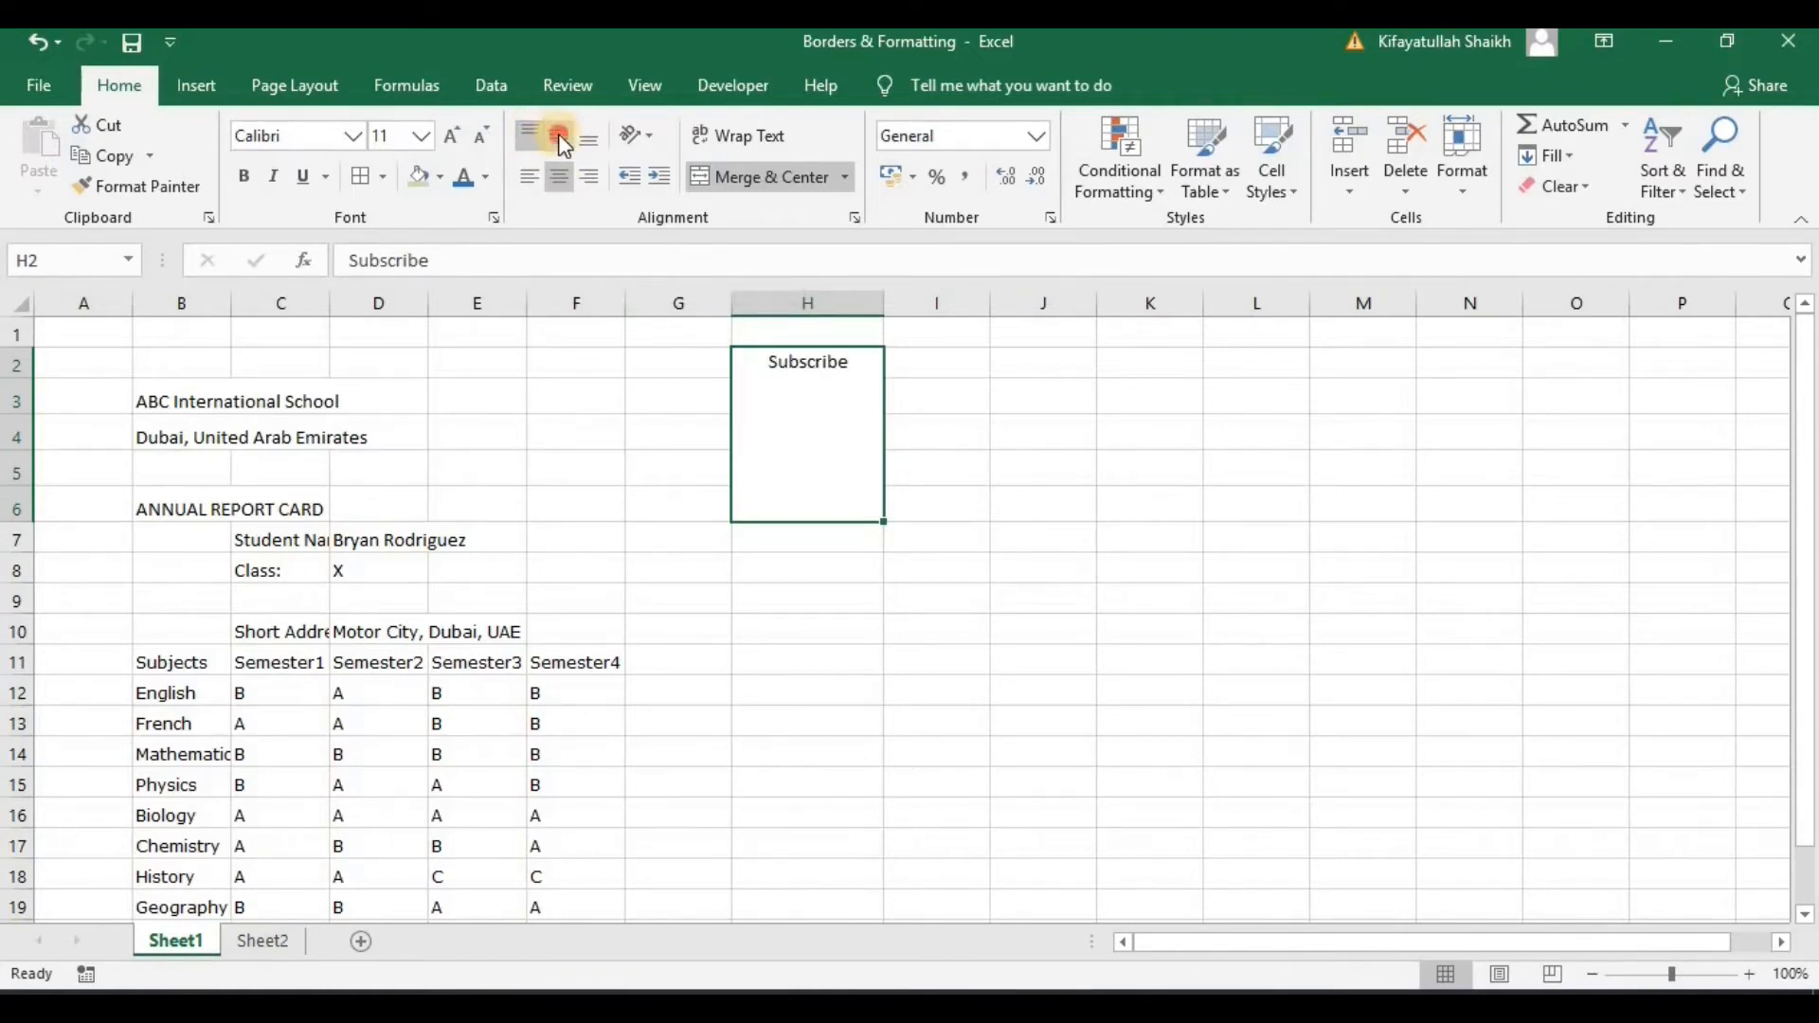
click(560, 135)
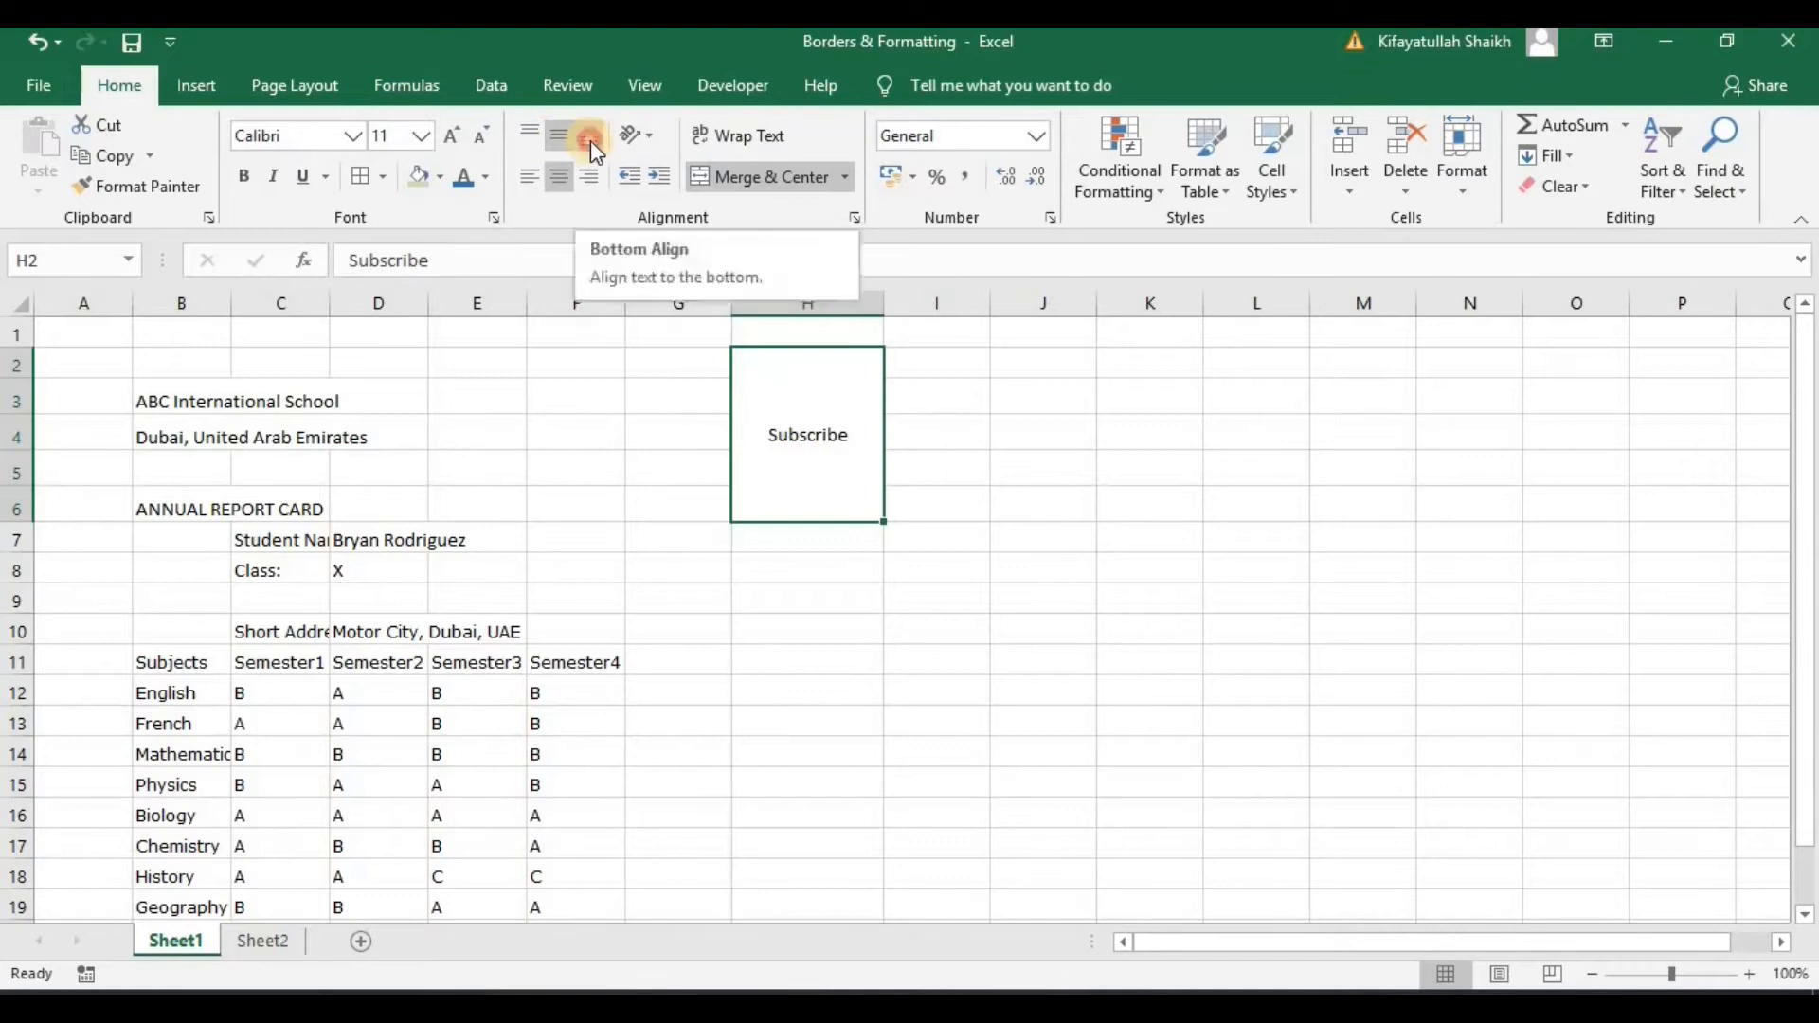
click(589, 140)
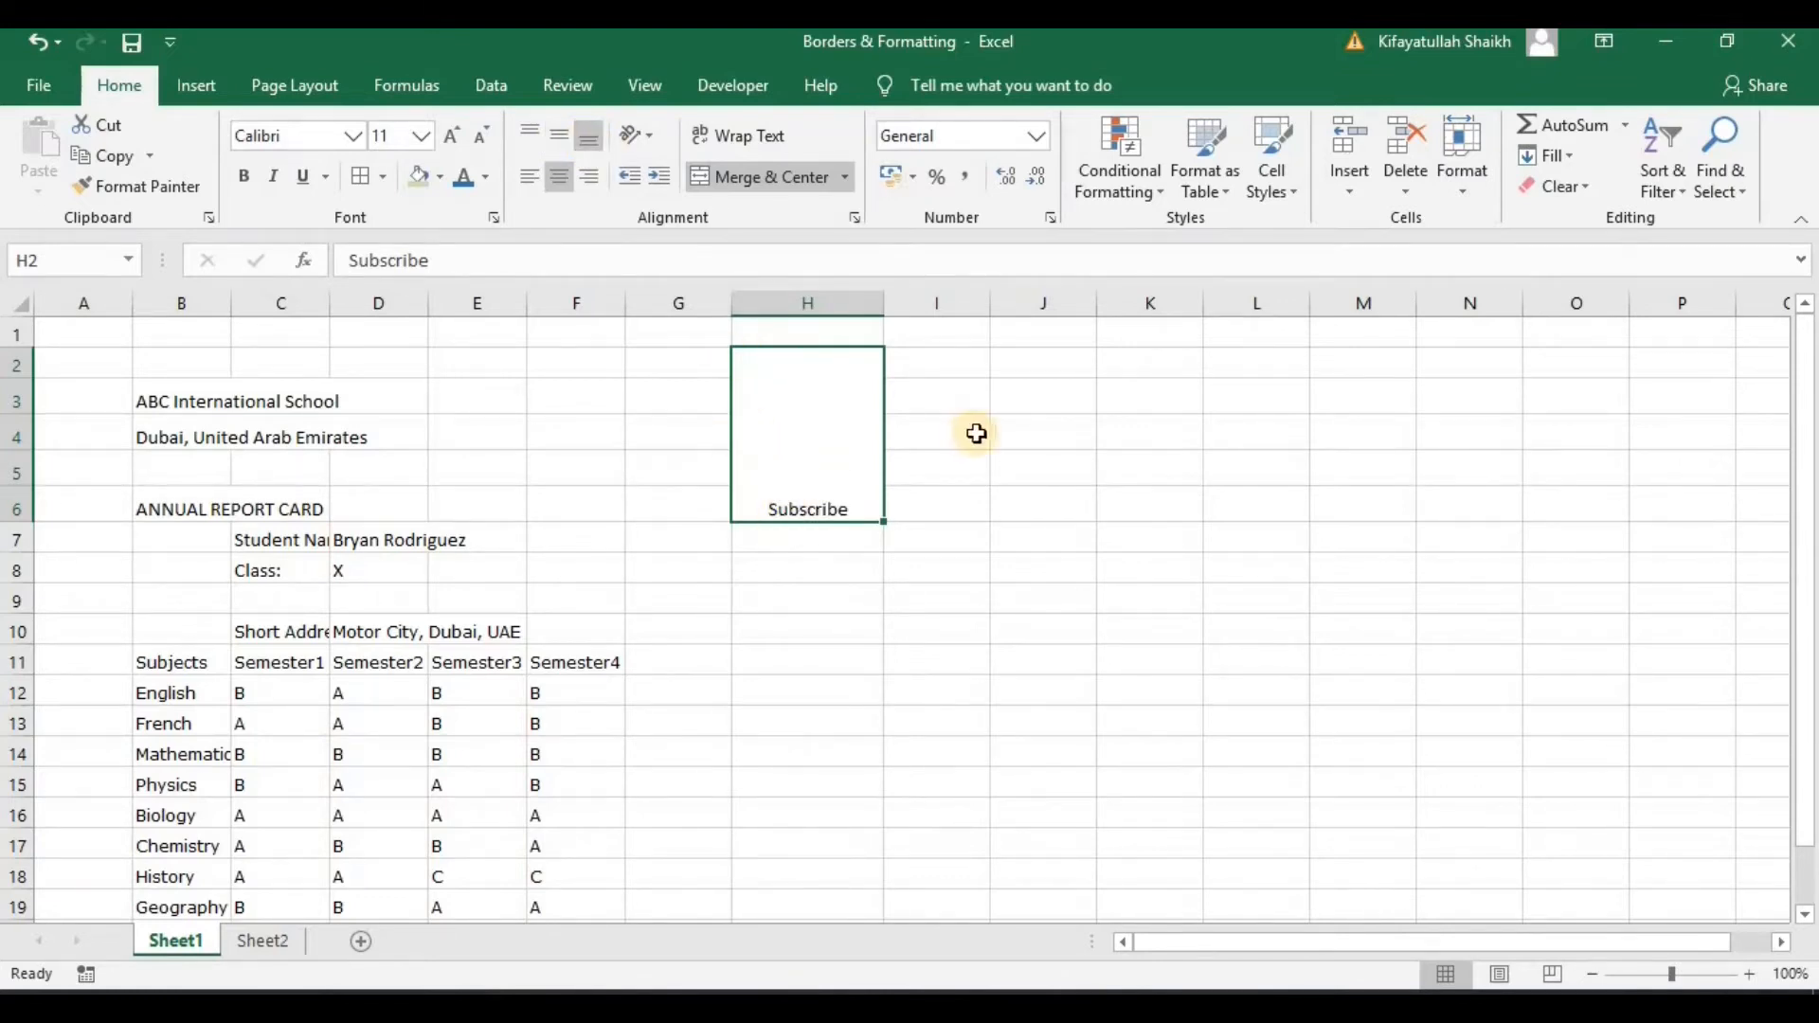
- Try left, center and right alignment on the Subscribe text, and finish with it centered horizontally and vertically
click(531, 179)
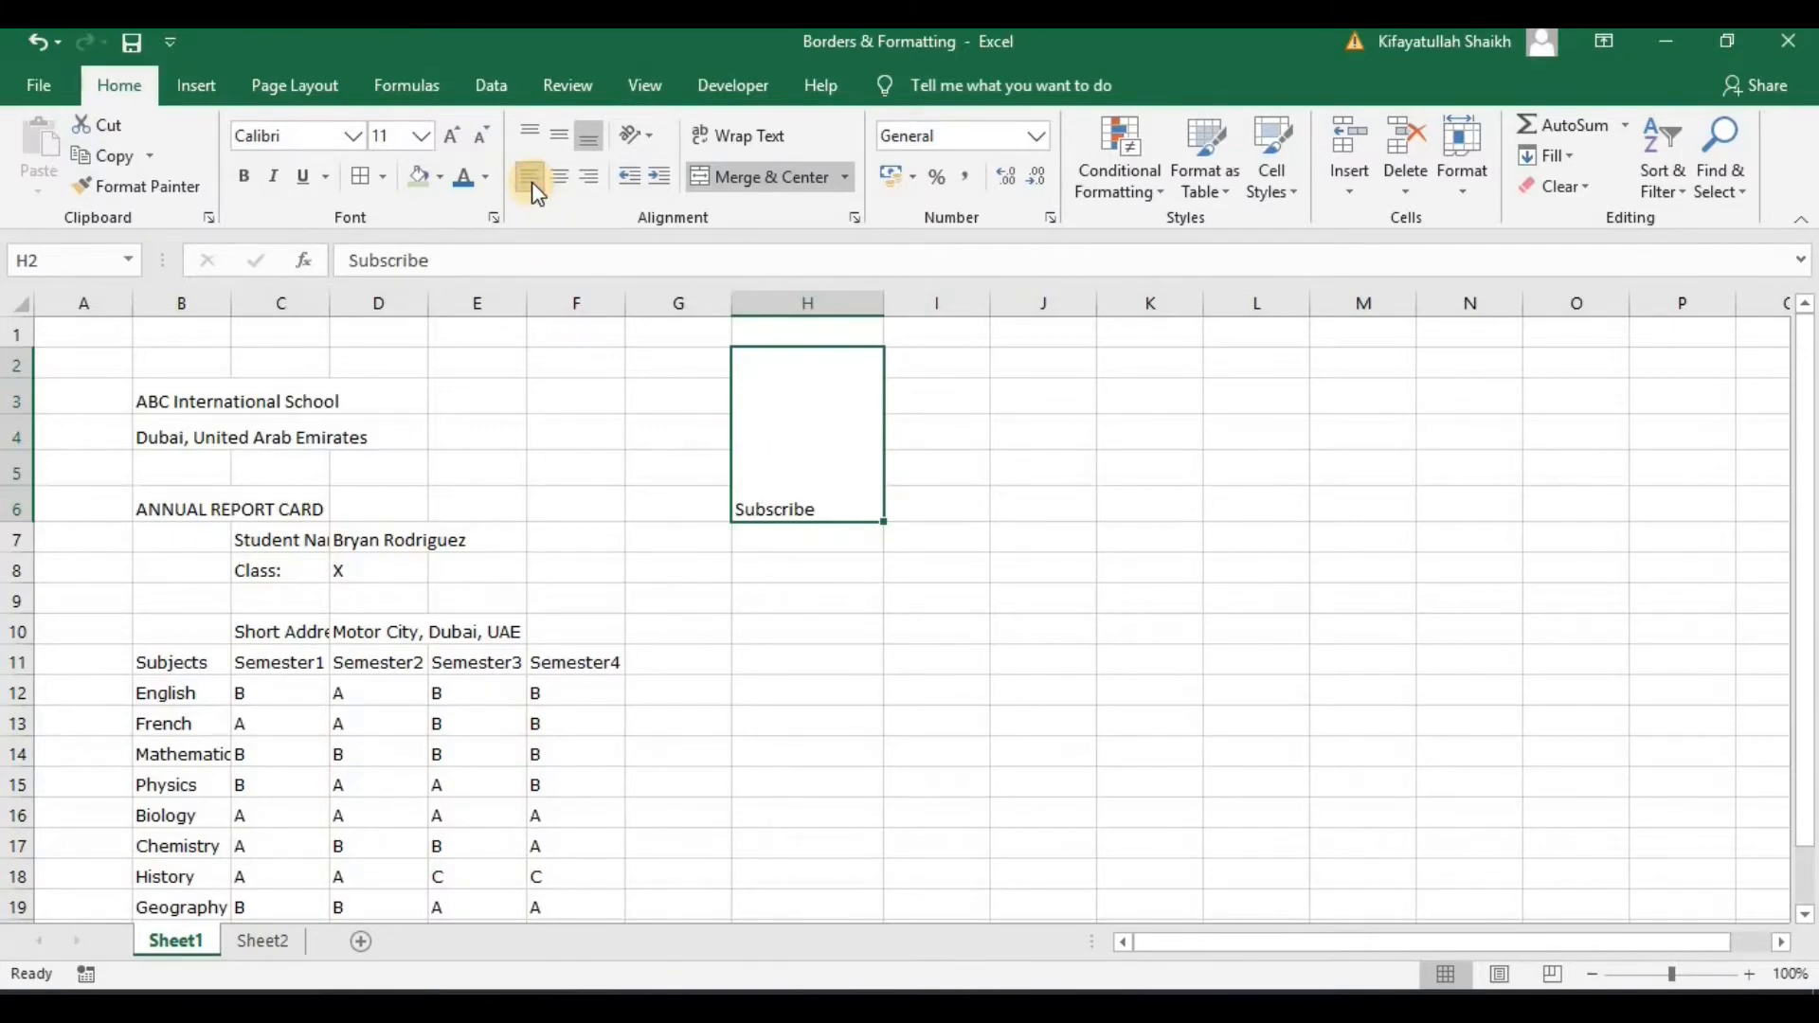
click(562, 181)
click(587, 185)
click(559, 137)
click(567, 180)
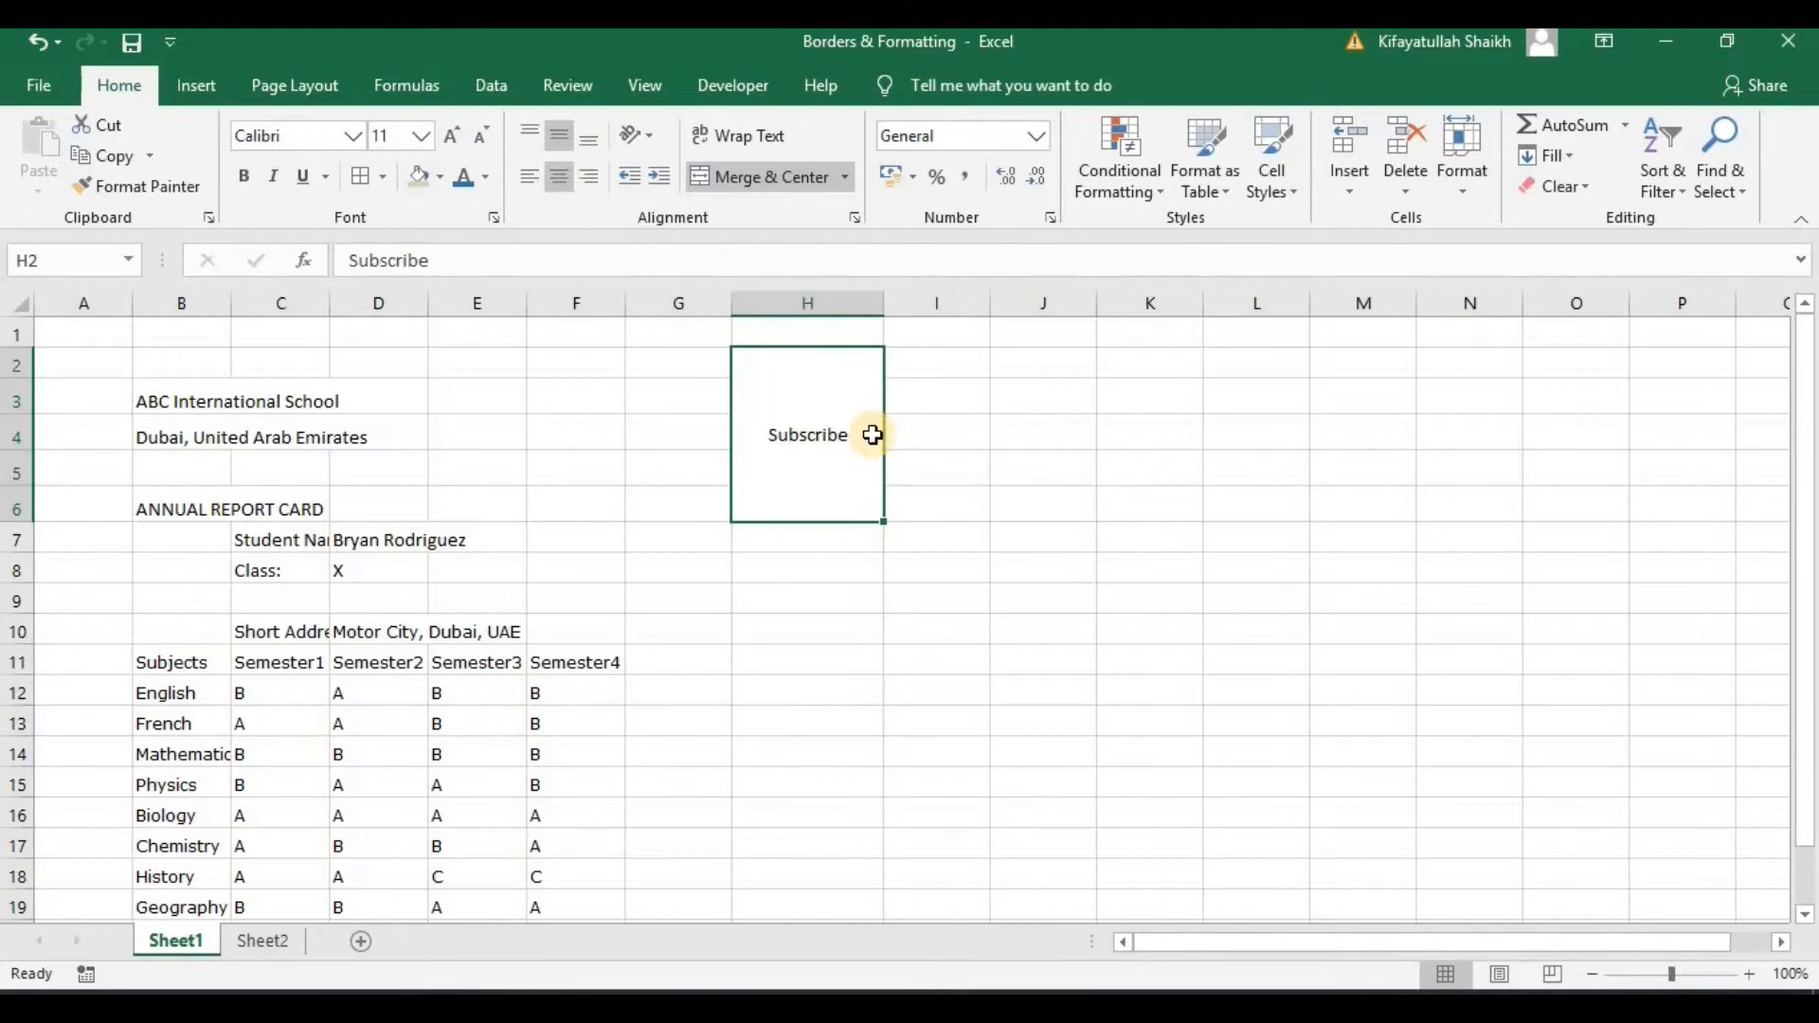
- Set the orientation of the Subscribe text in the merged cell to Vertical Text
click(910, 431)
click(833, 412)
click(650, 142)
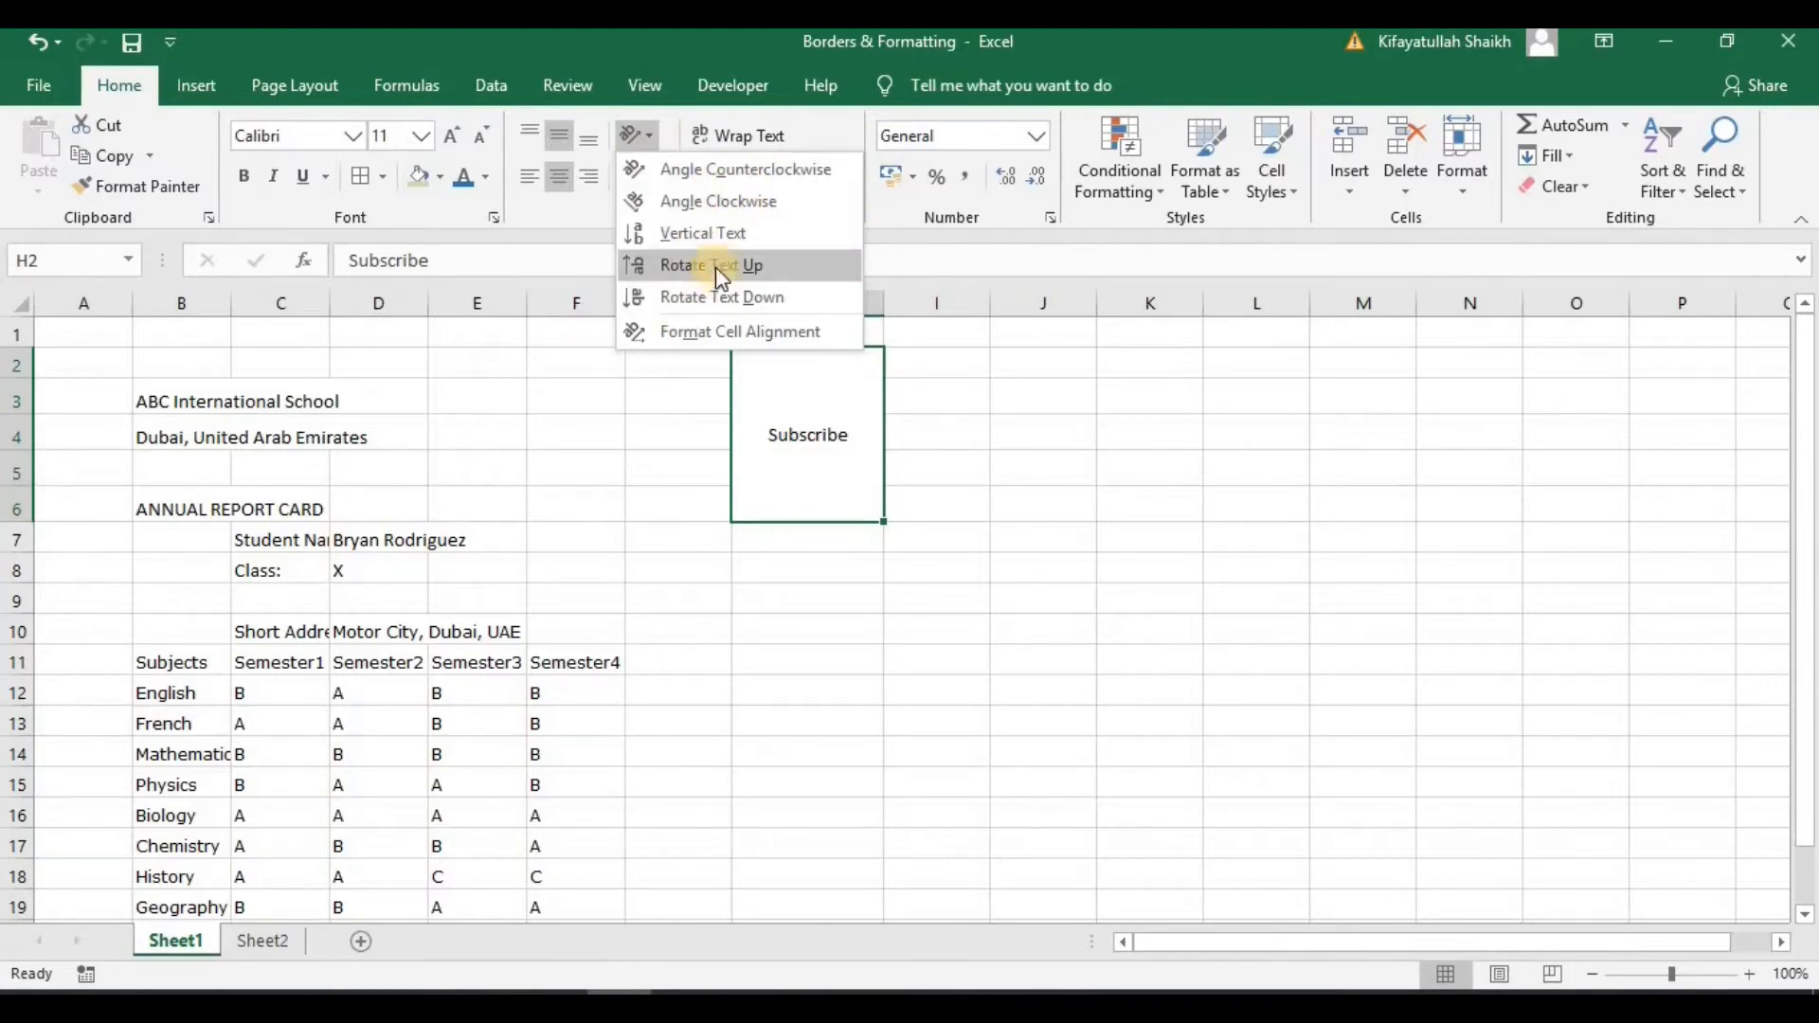
click(680, 239)
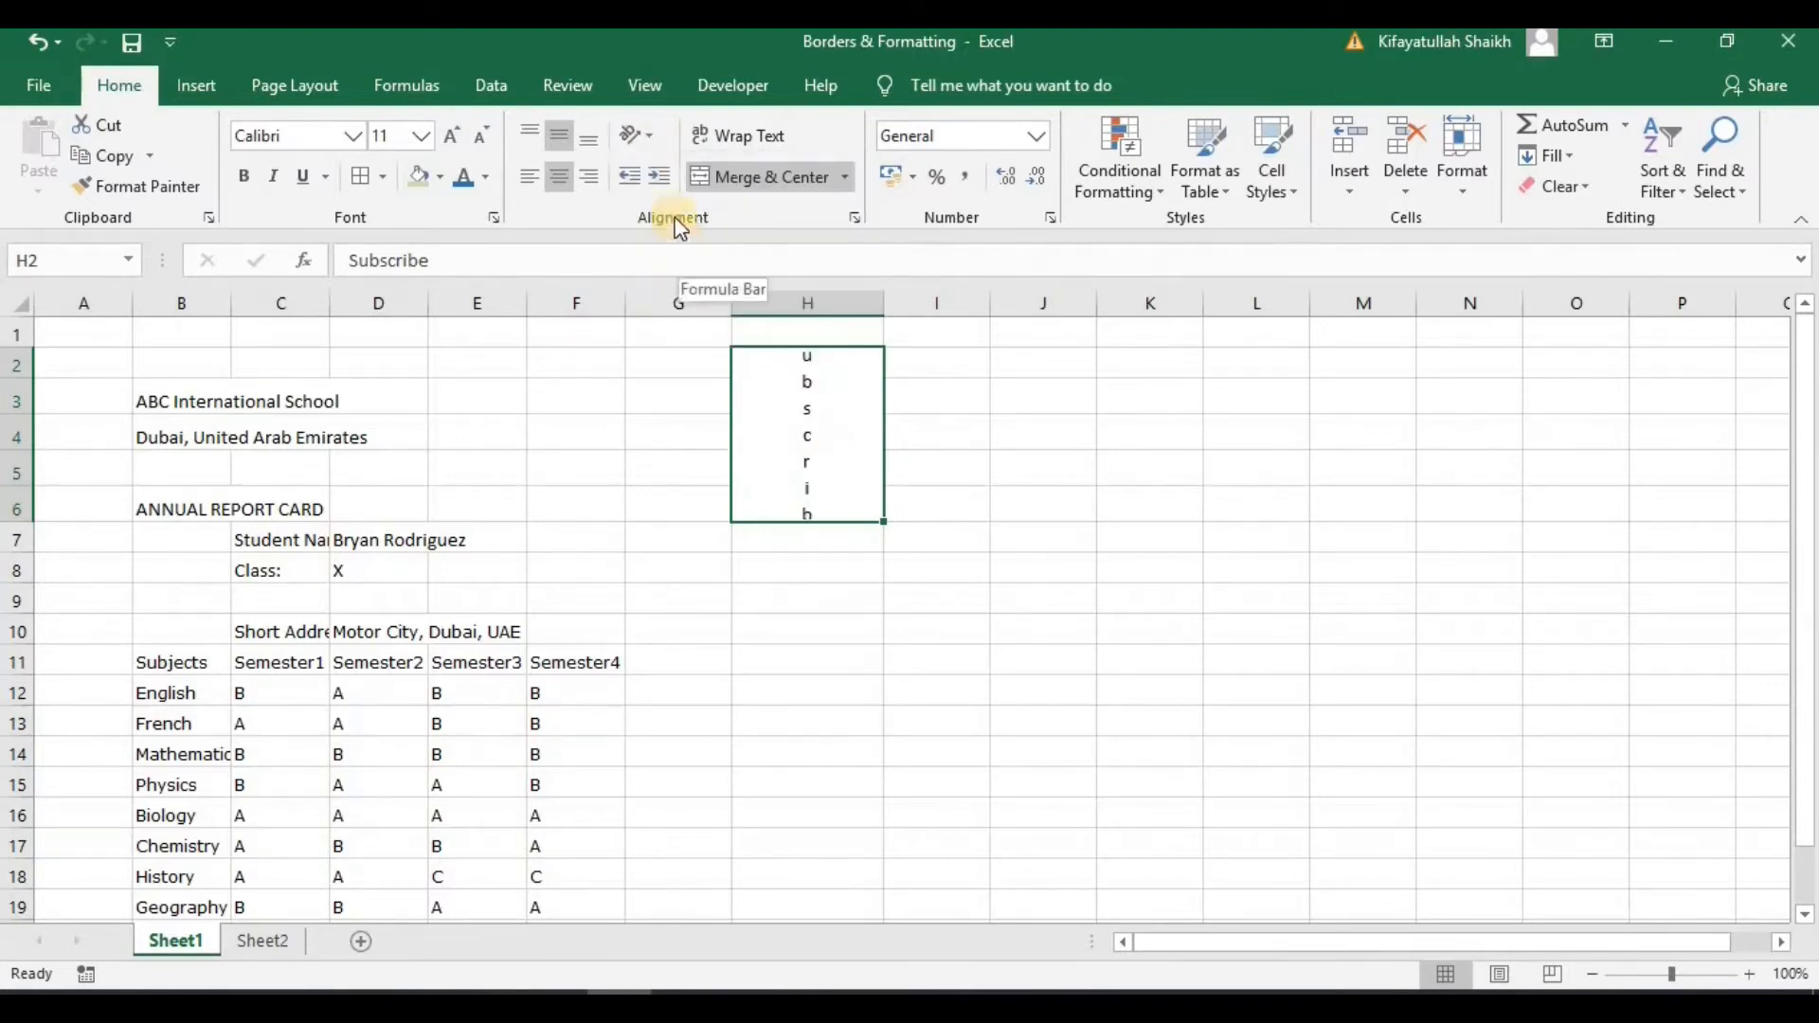
- Rotate the Subscribe text up, and undo both orientation changes
click(652, 140)
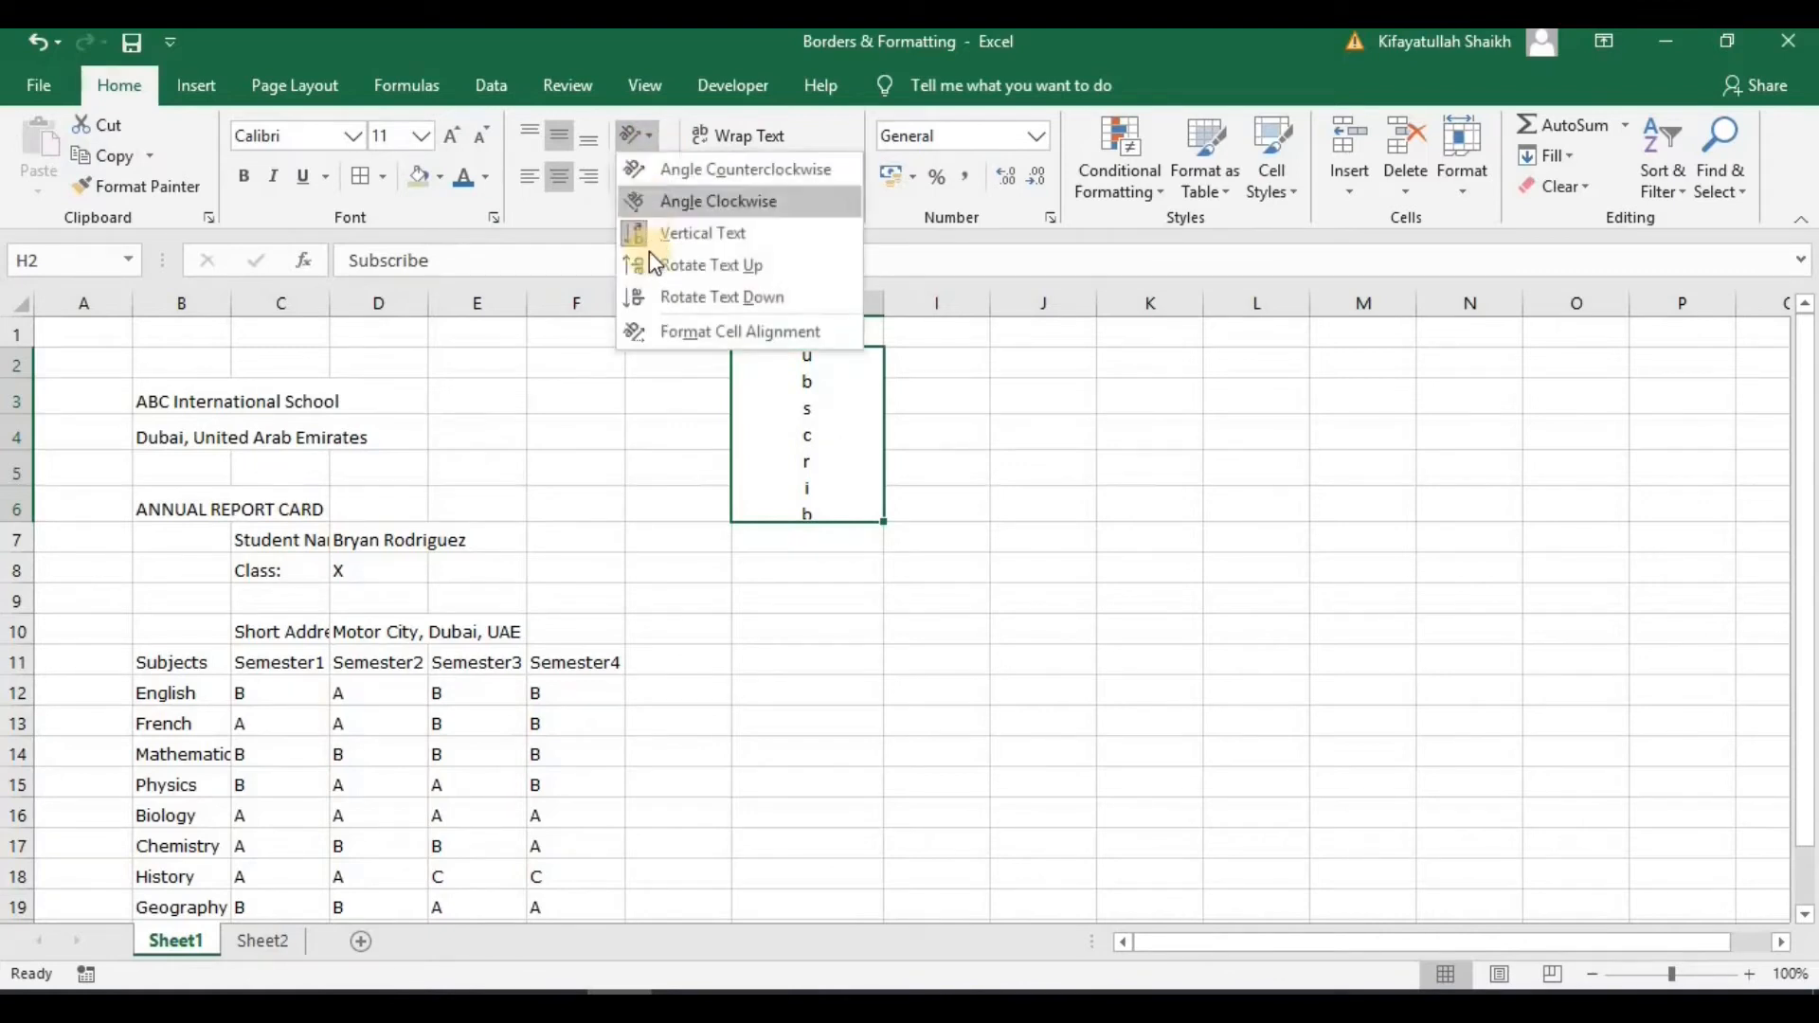
click(653, 267)
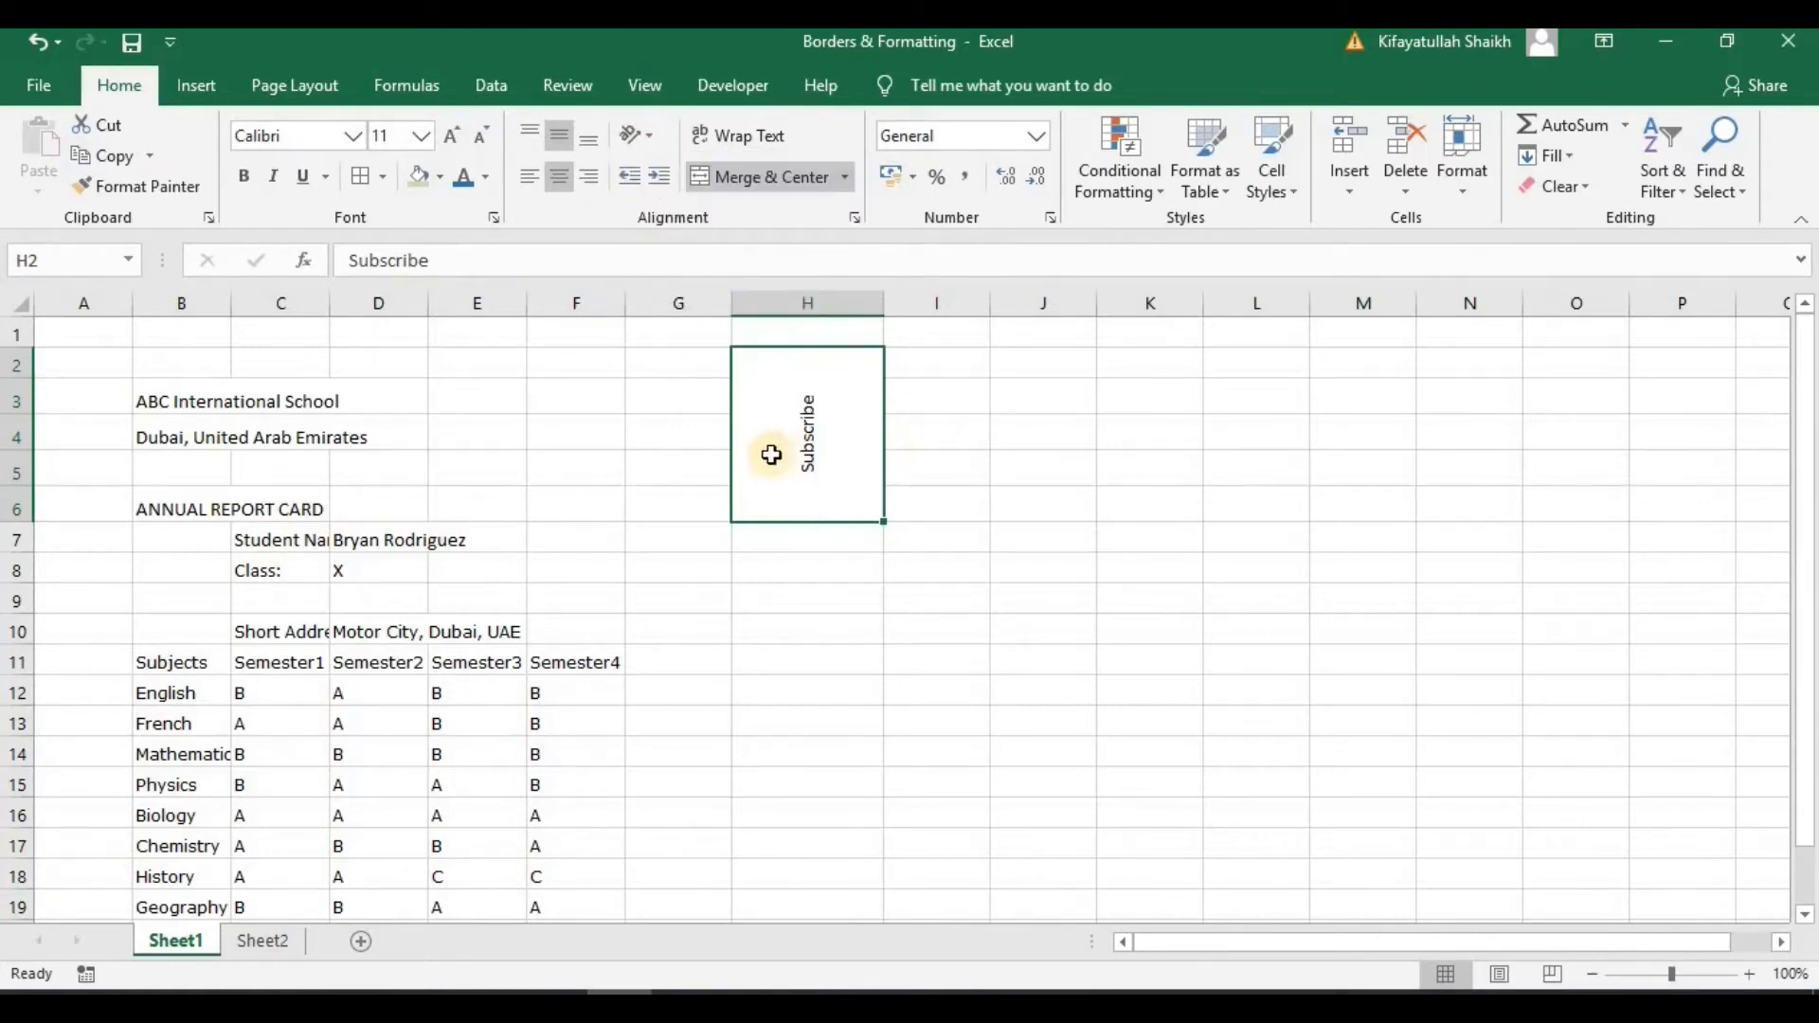
click(648, 137)
click(1208, 431)
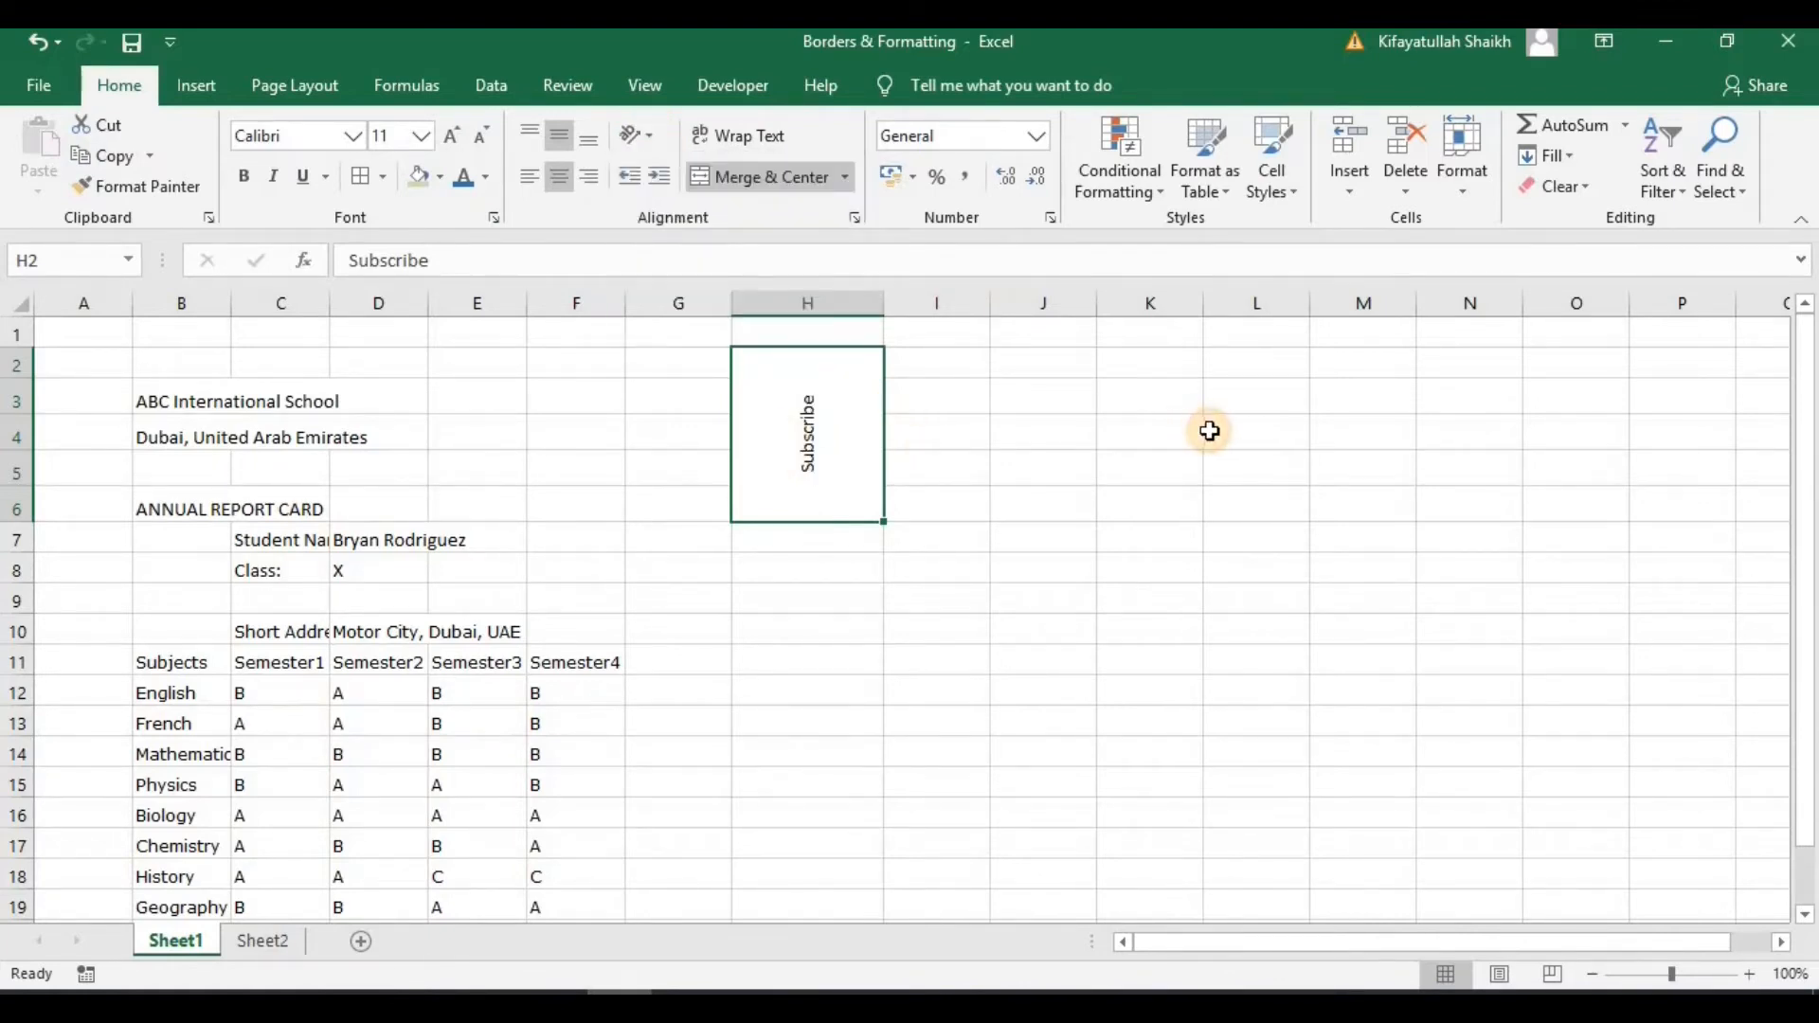
key(ctrl+z)
key(ctrl+z)
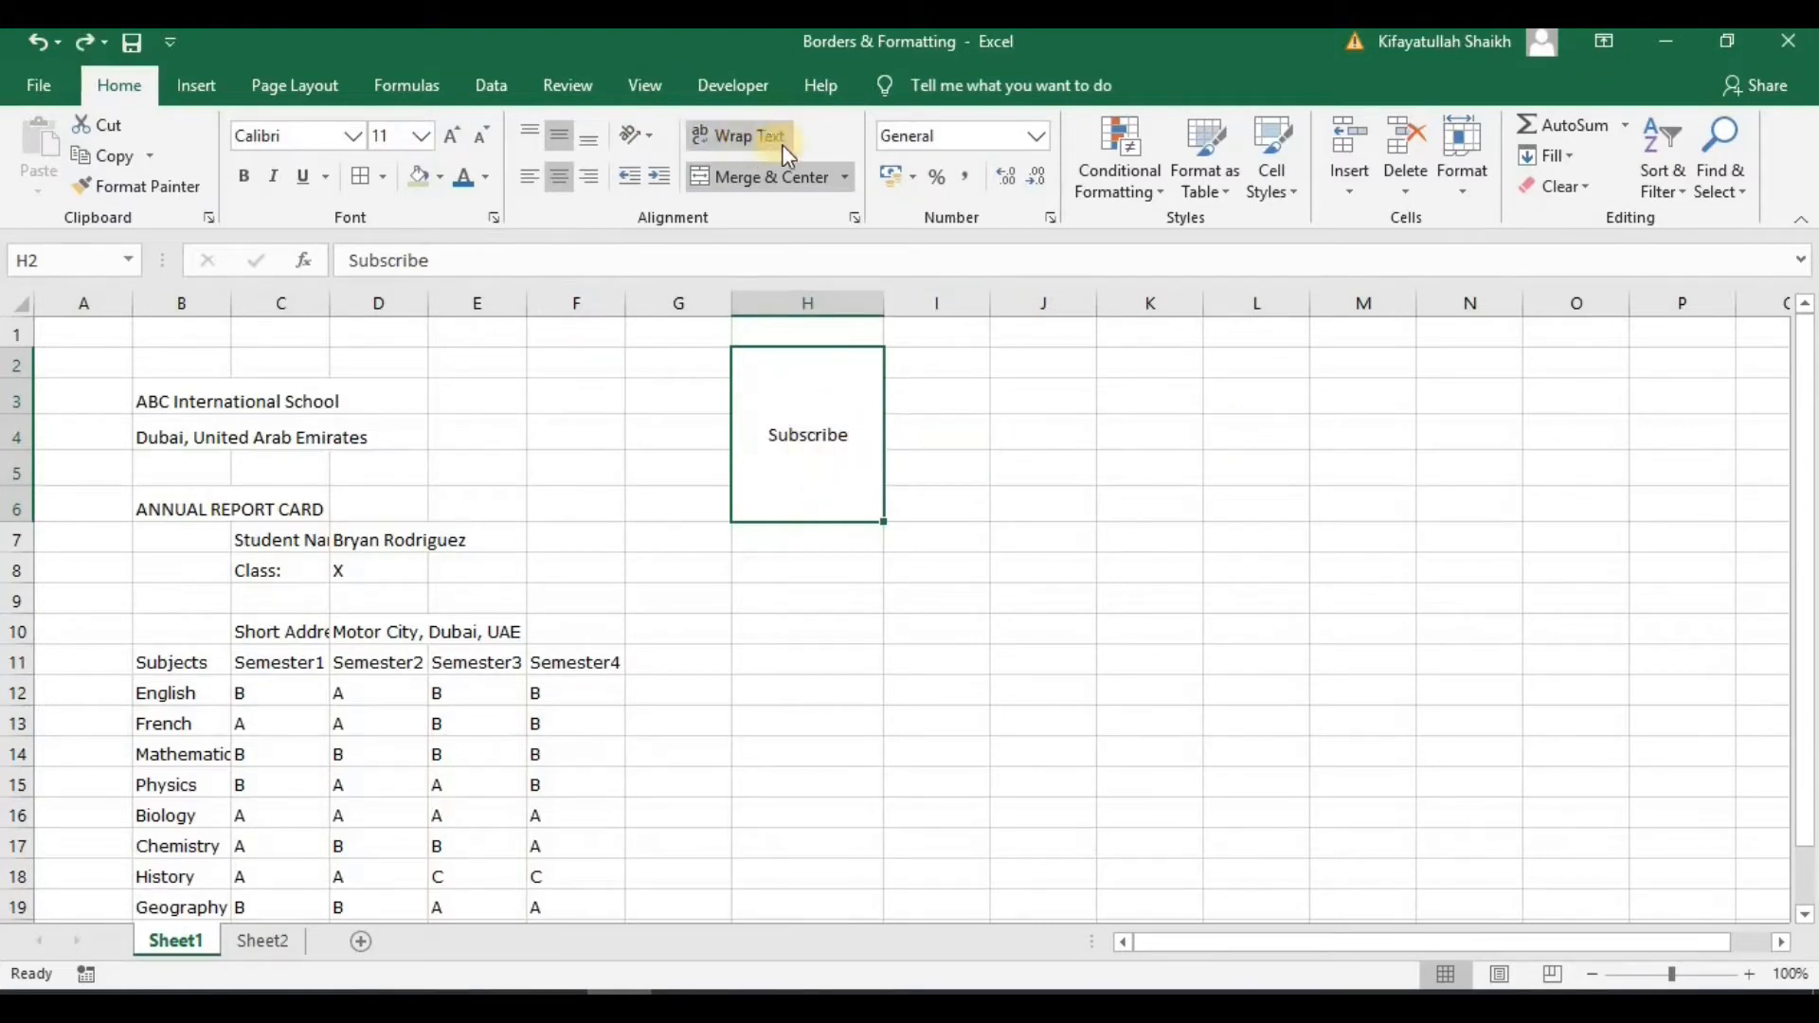
- Extend the text in merged cell H2 to read "Subscribe to my channel and like this video"
click(1232, 504)
double_click(871, 440)
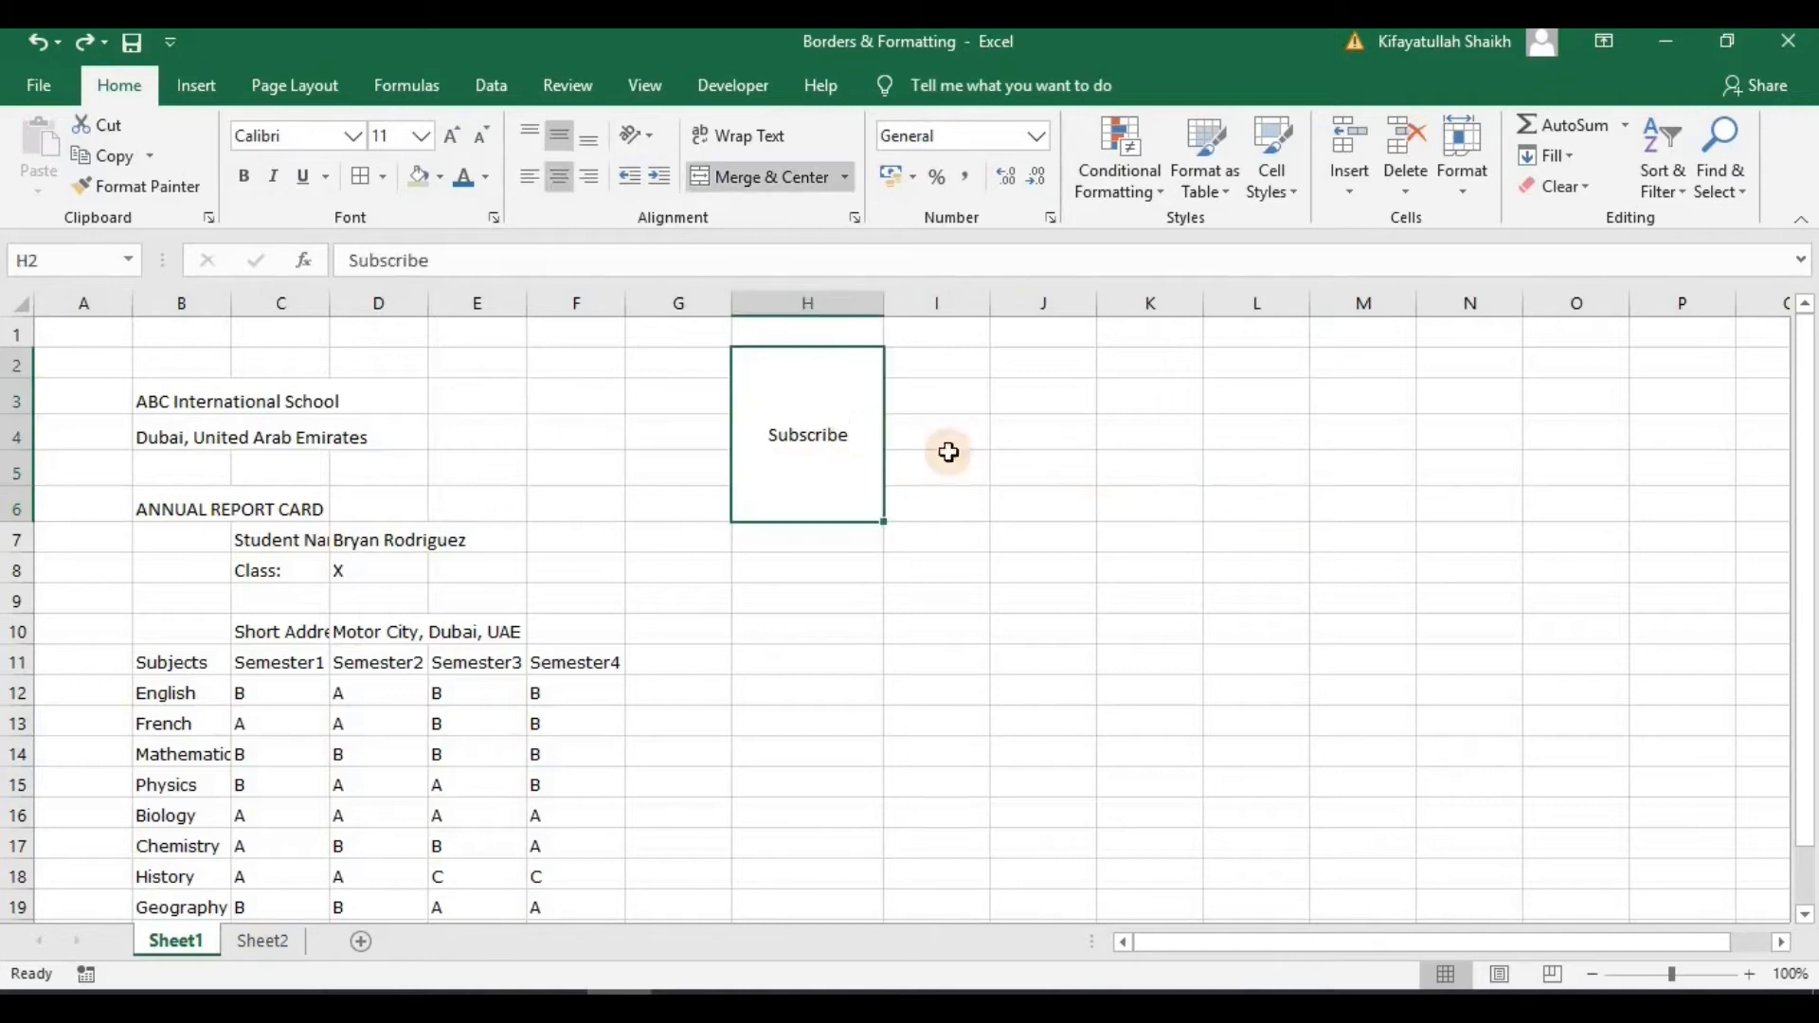
text(to)
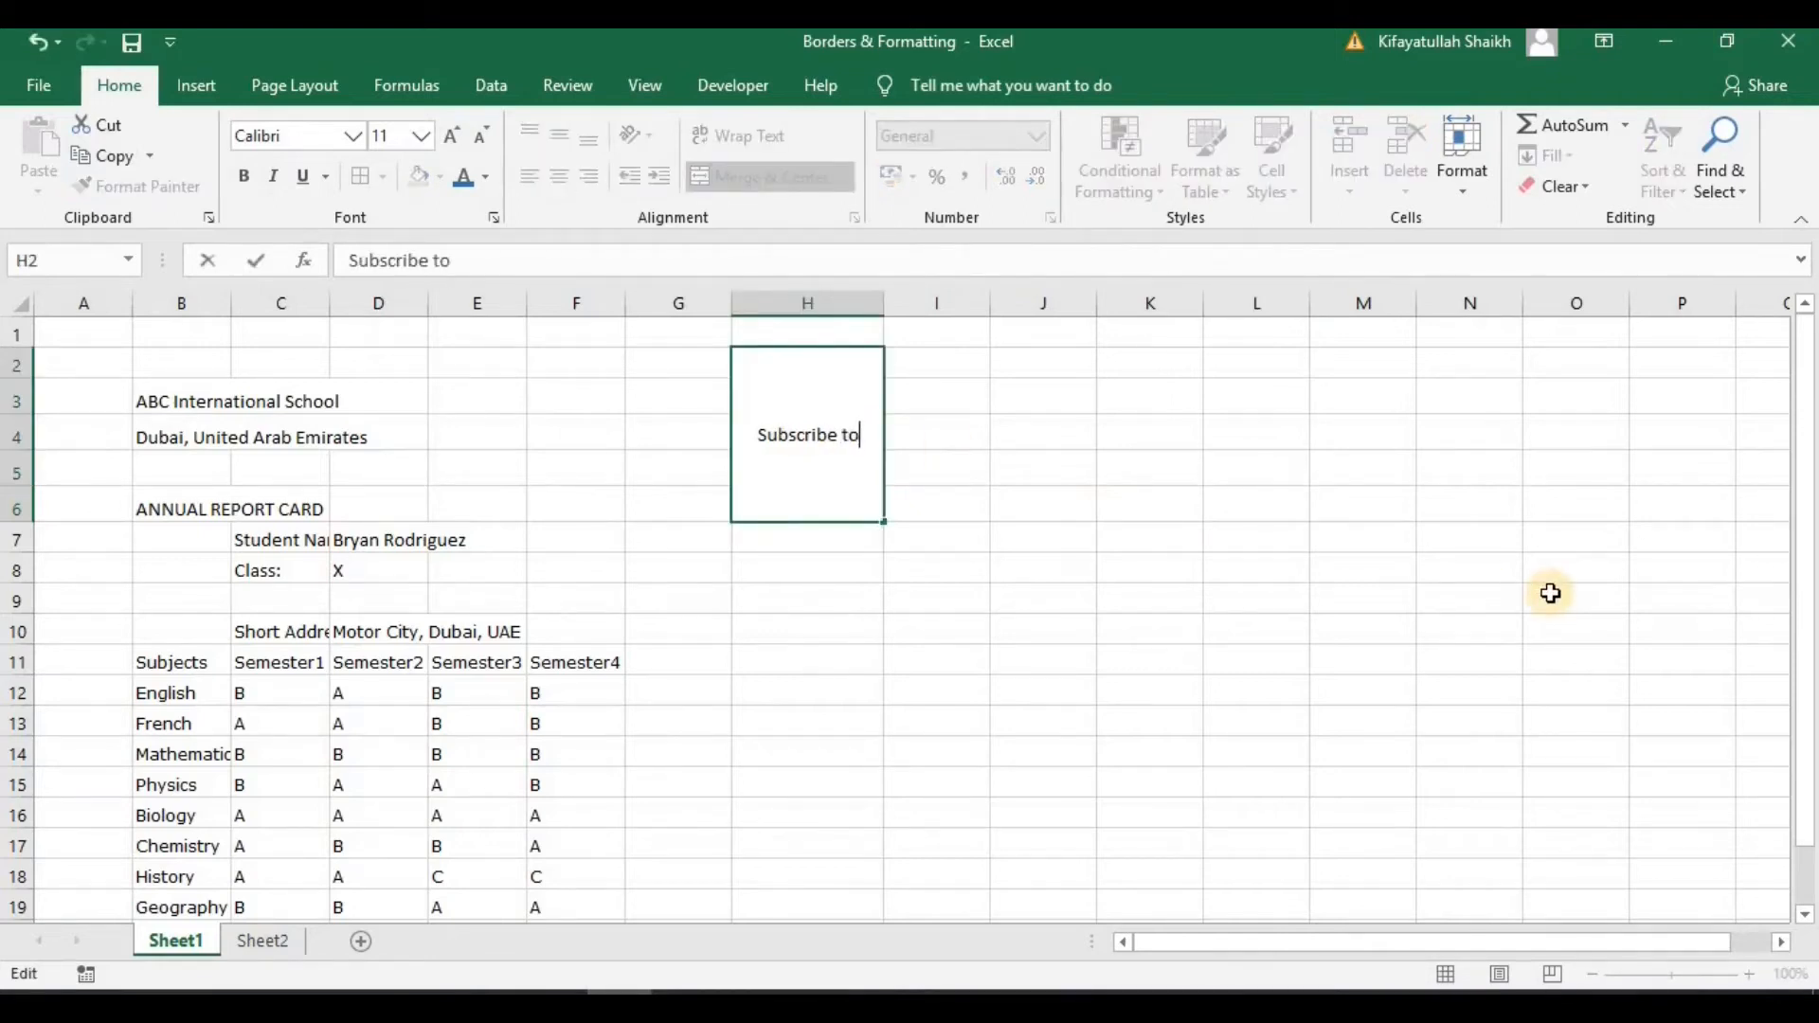
text( my channe)
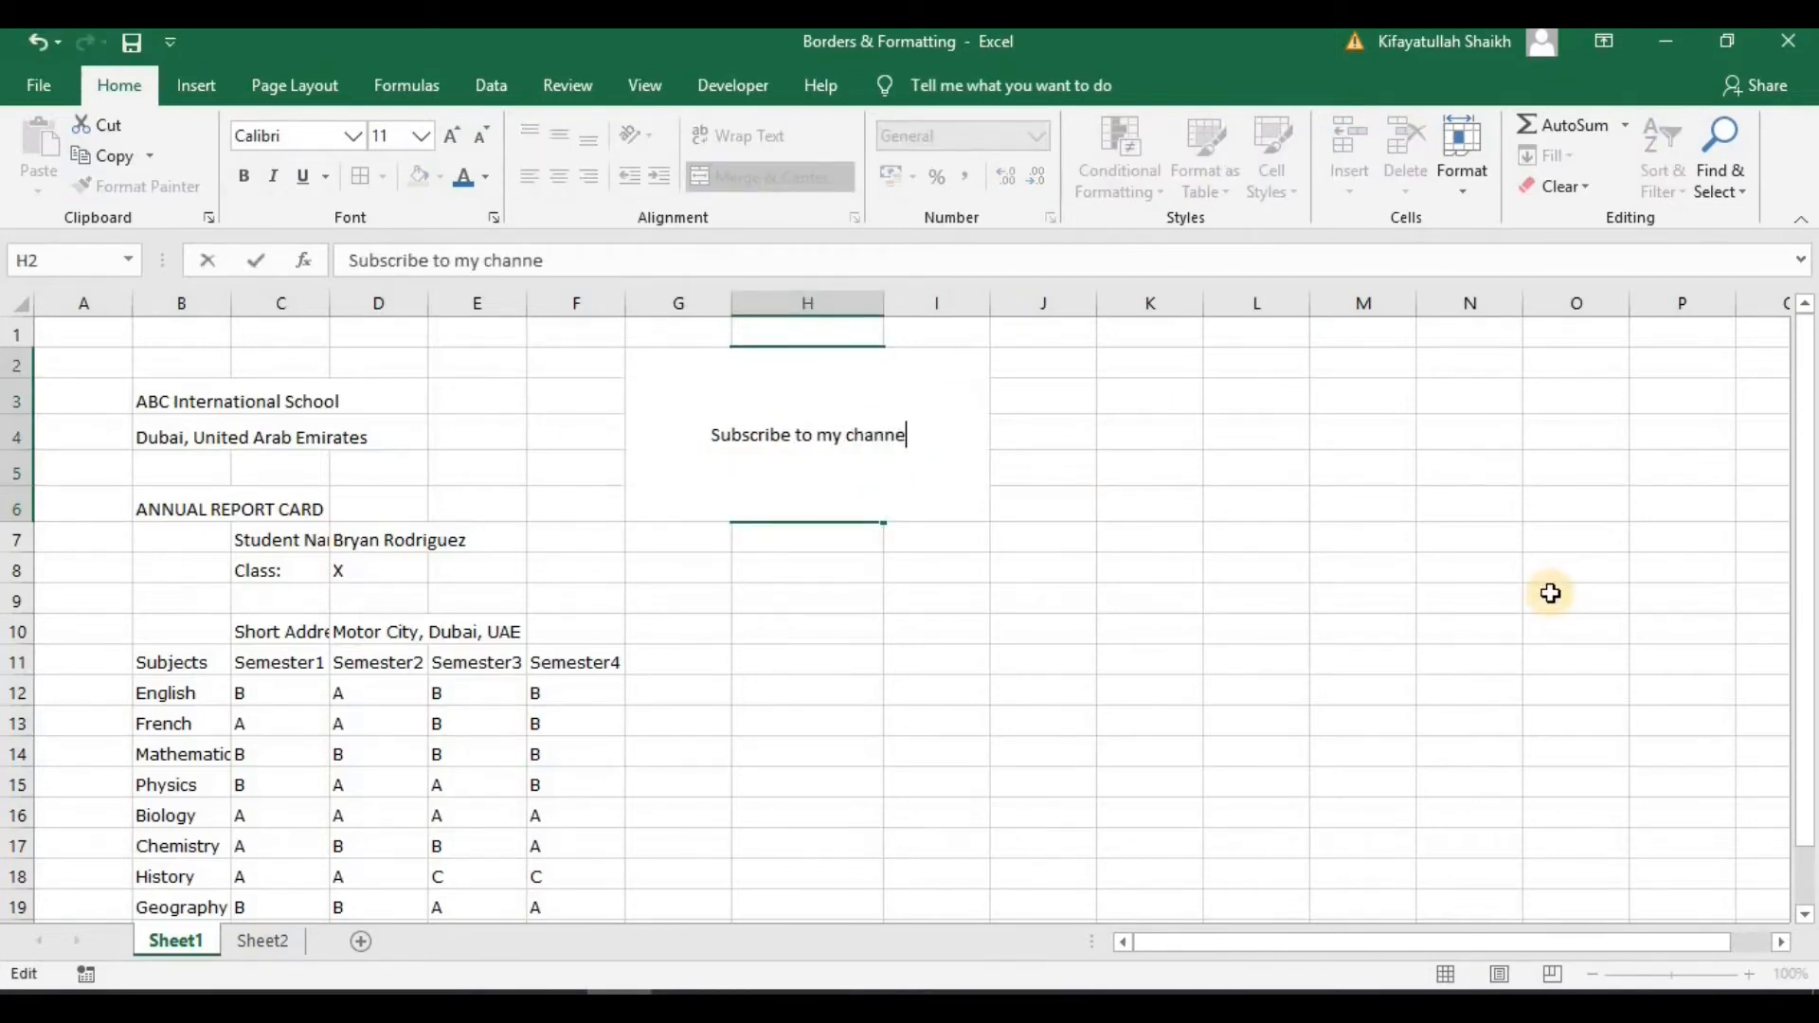
text(l and like )
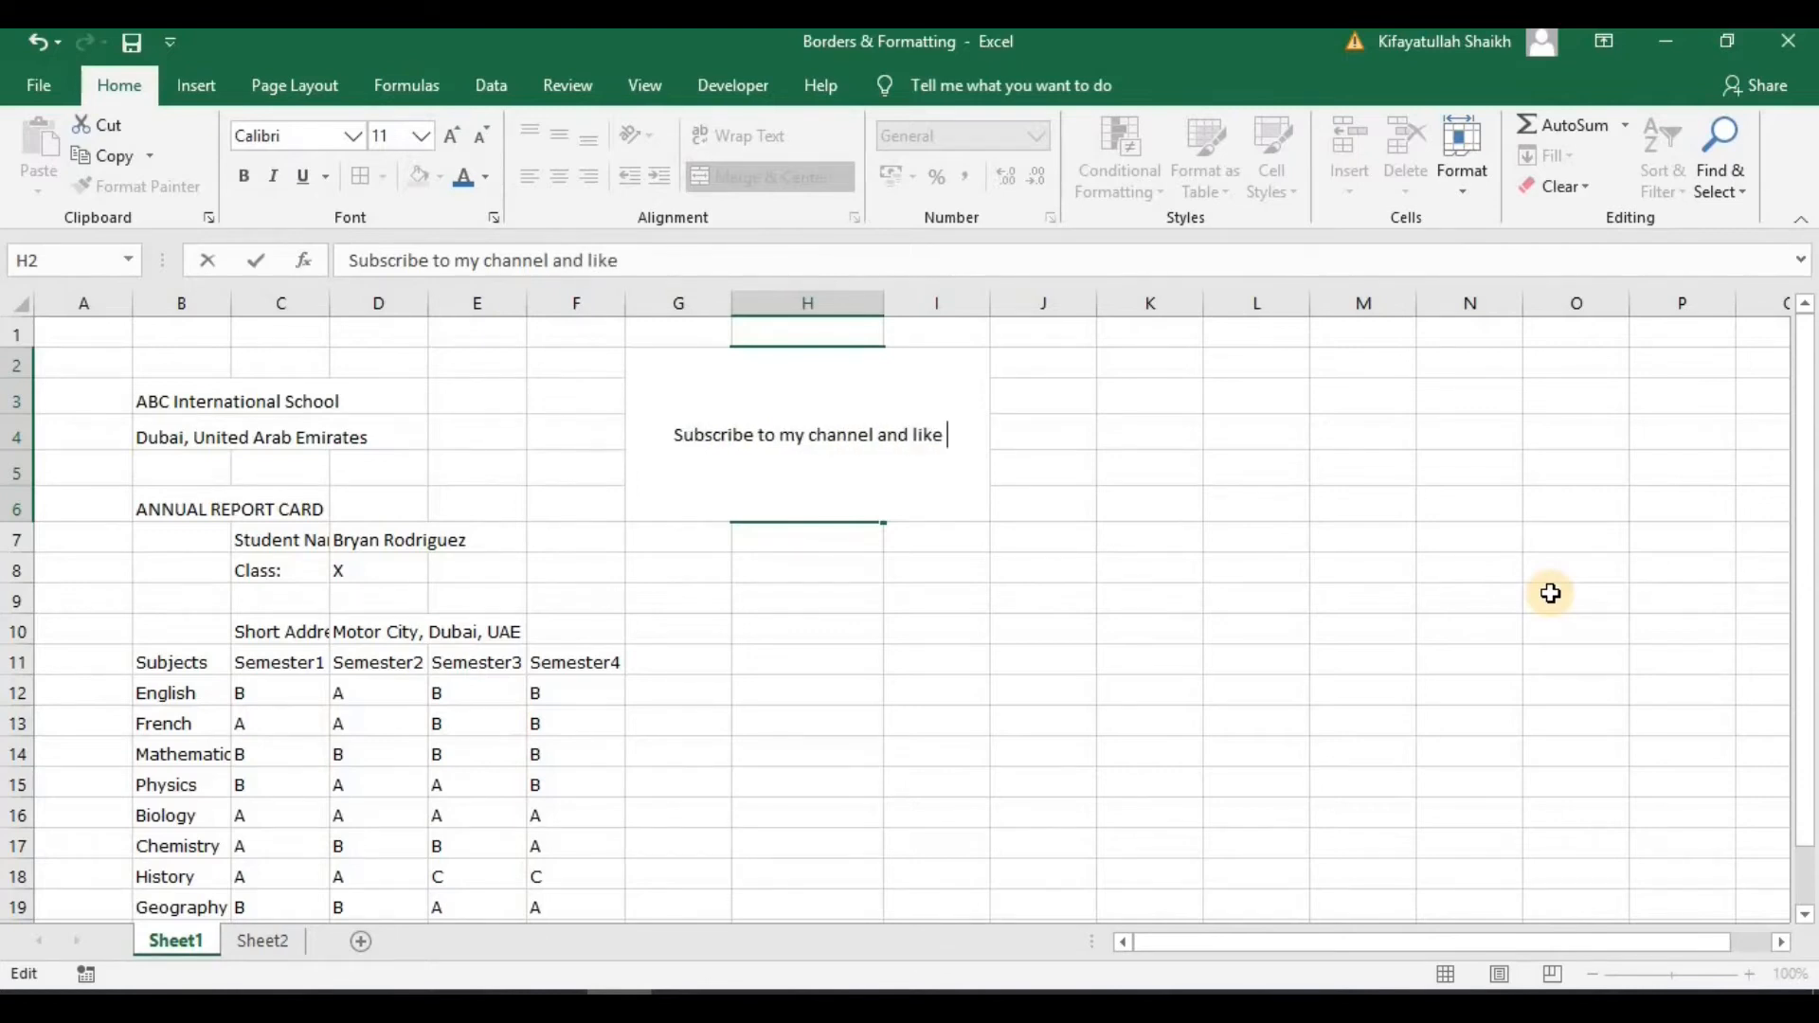
text(this video)
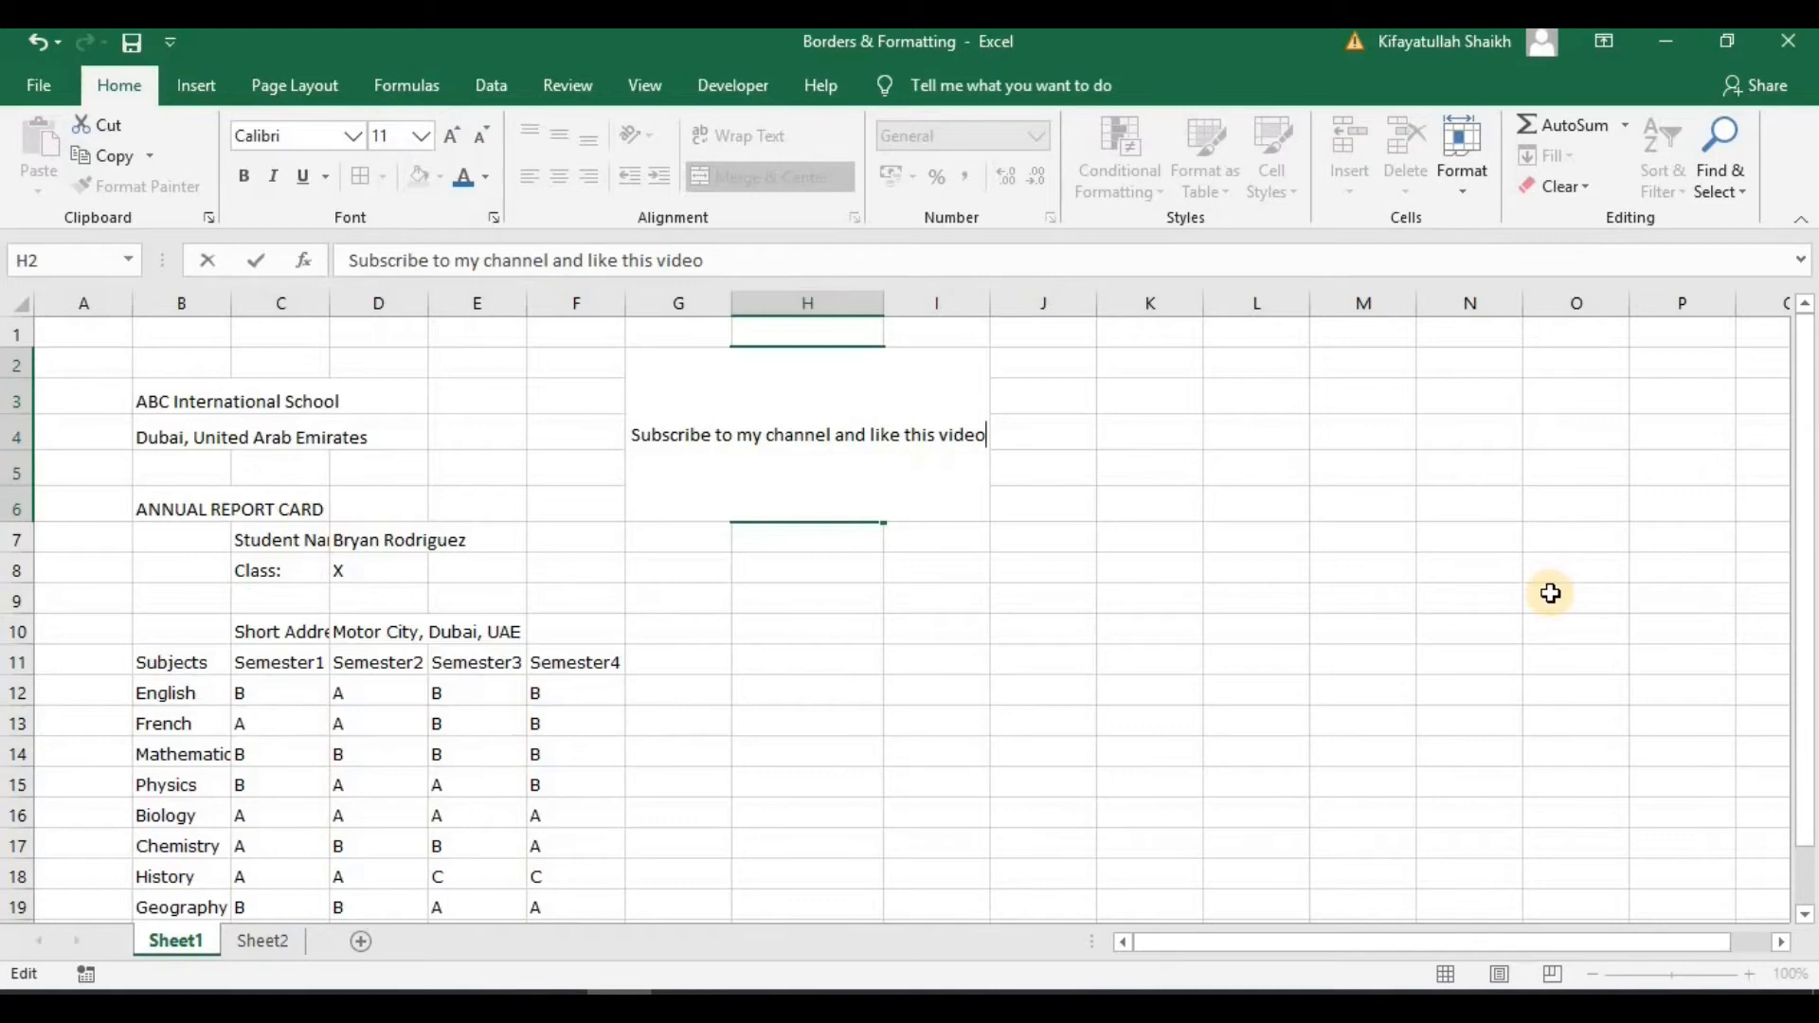
click(1400, 668)
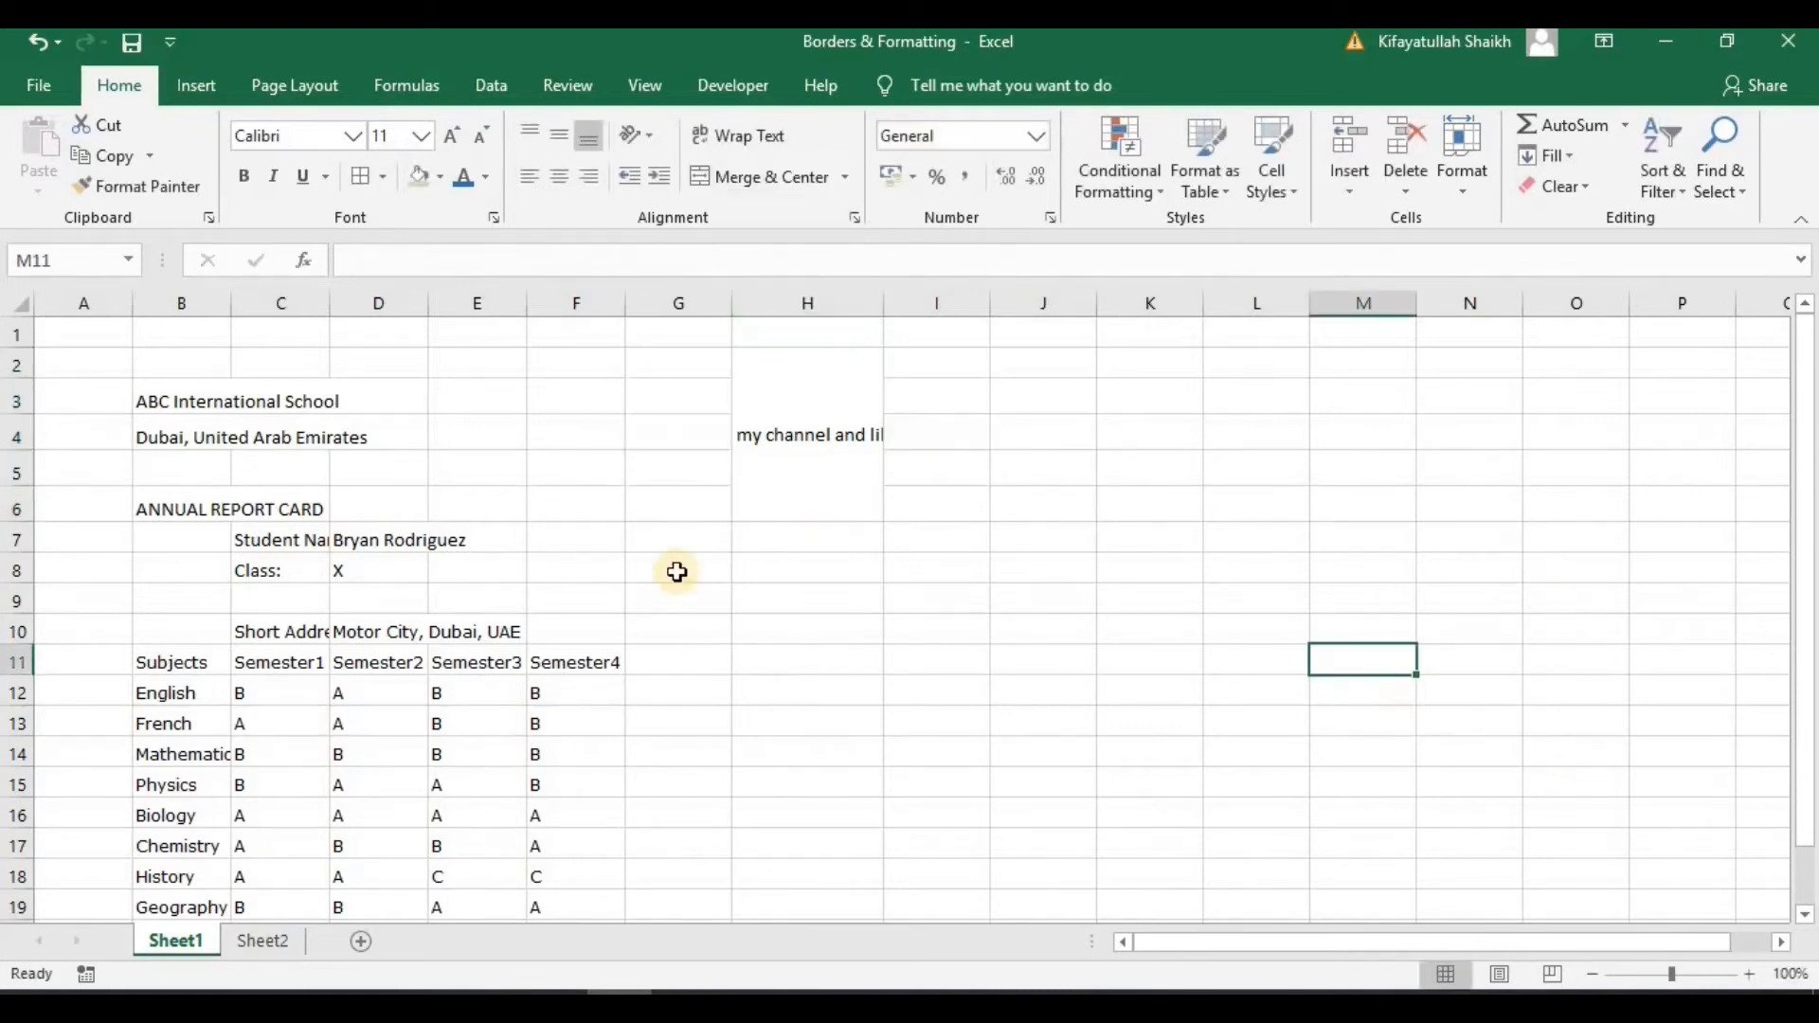
- Wrap the text "Subscribe to my channel and like this video" within merged cell H2
click(805, 471)
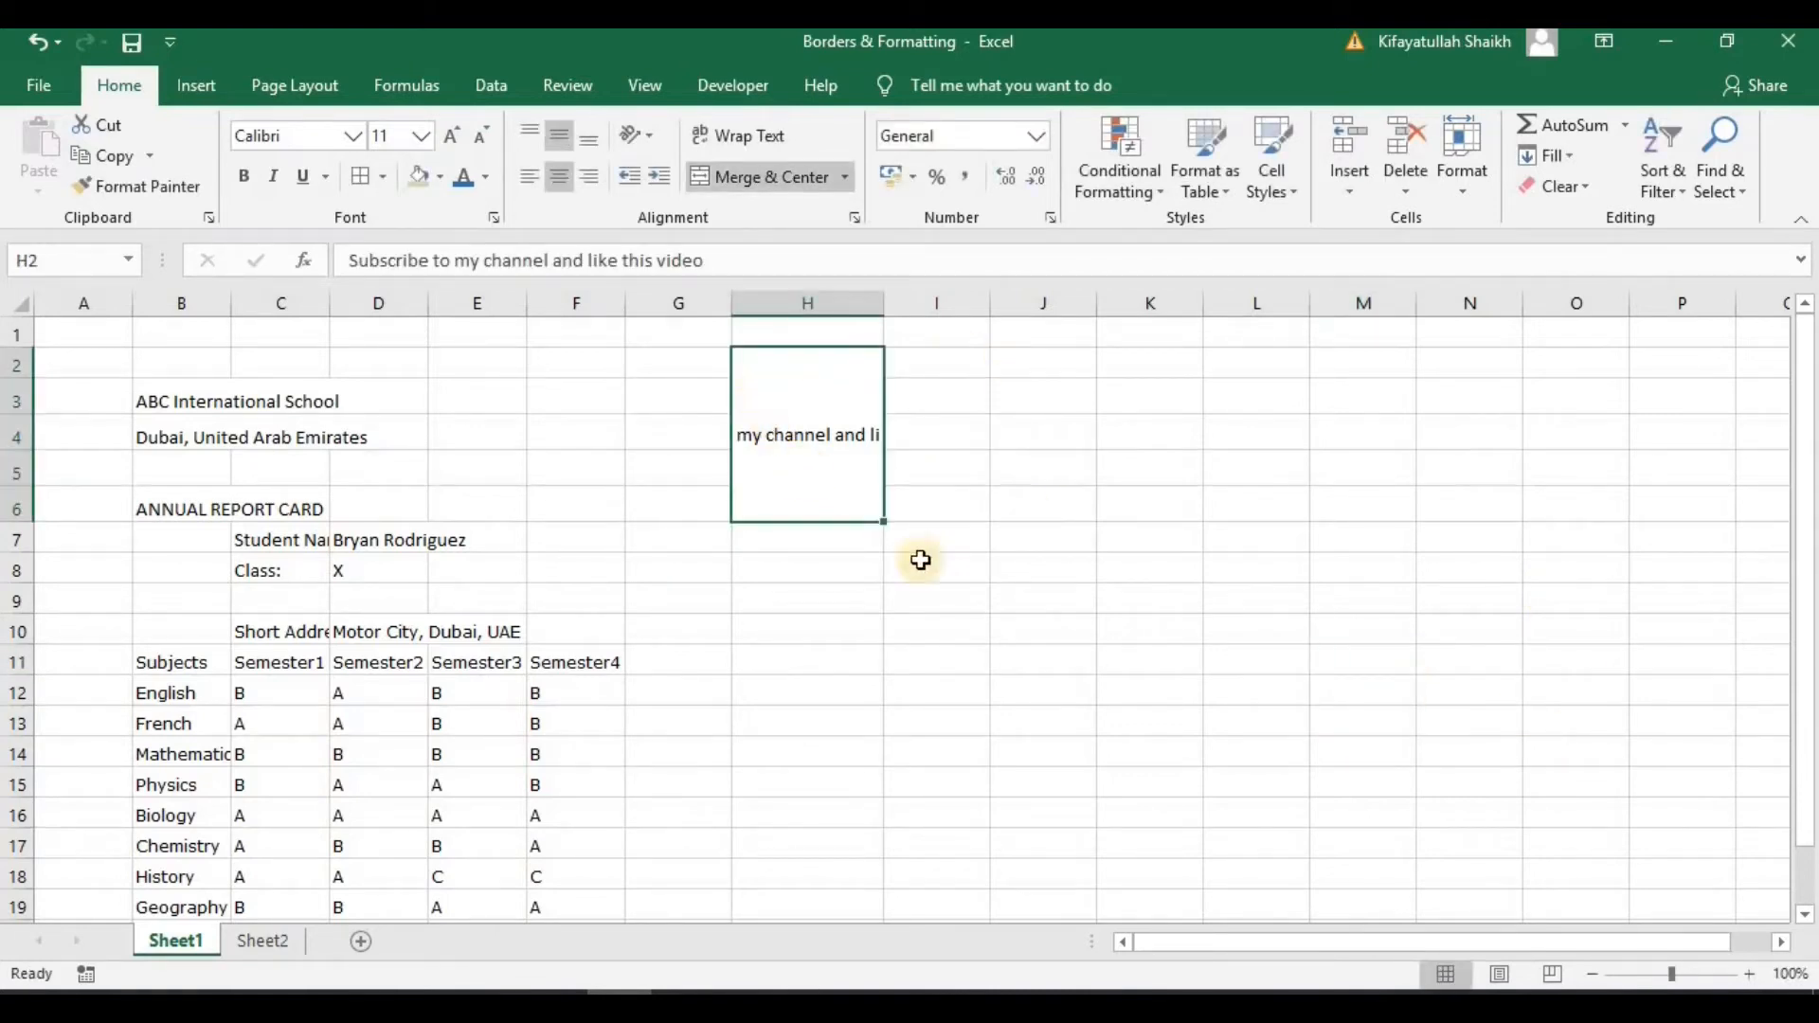
key(ctrl+z)
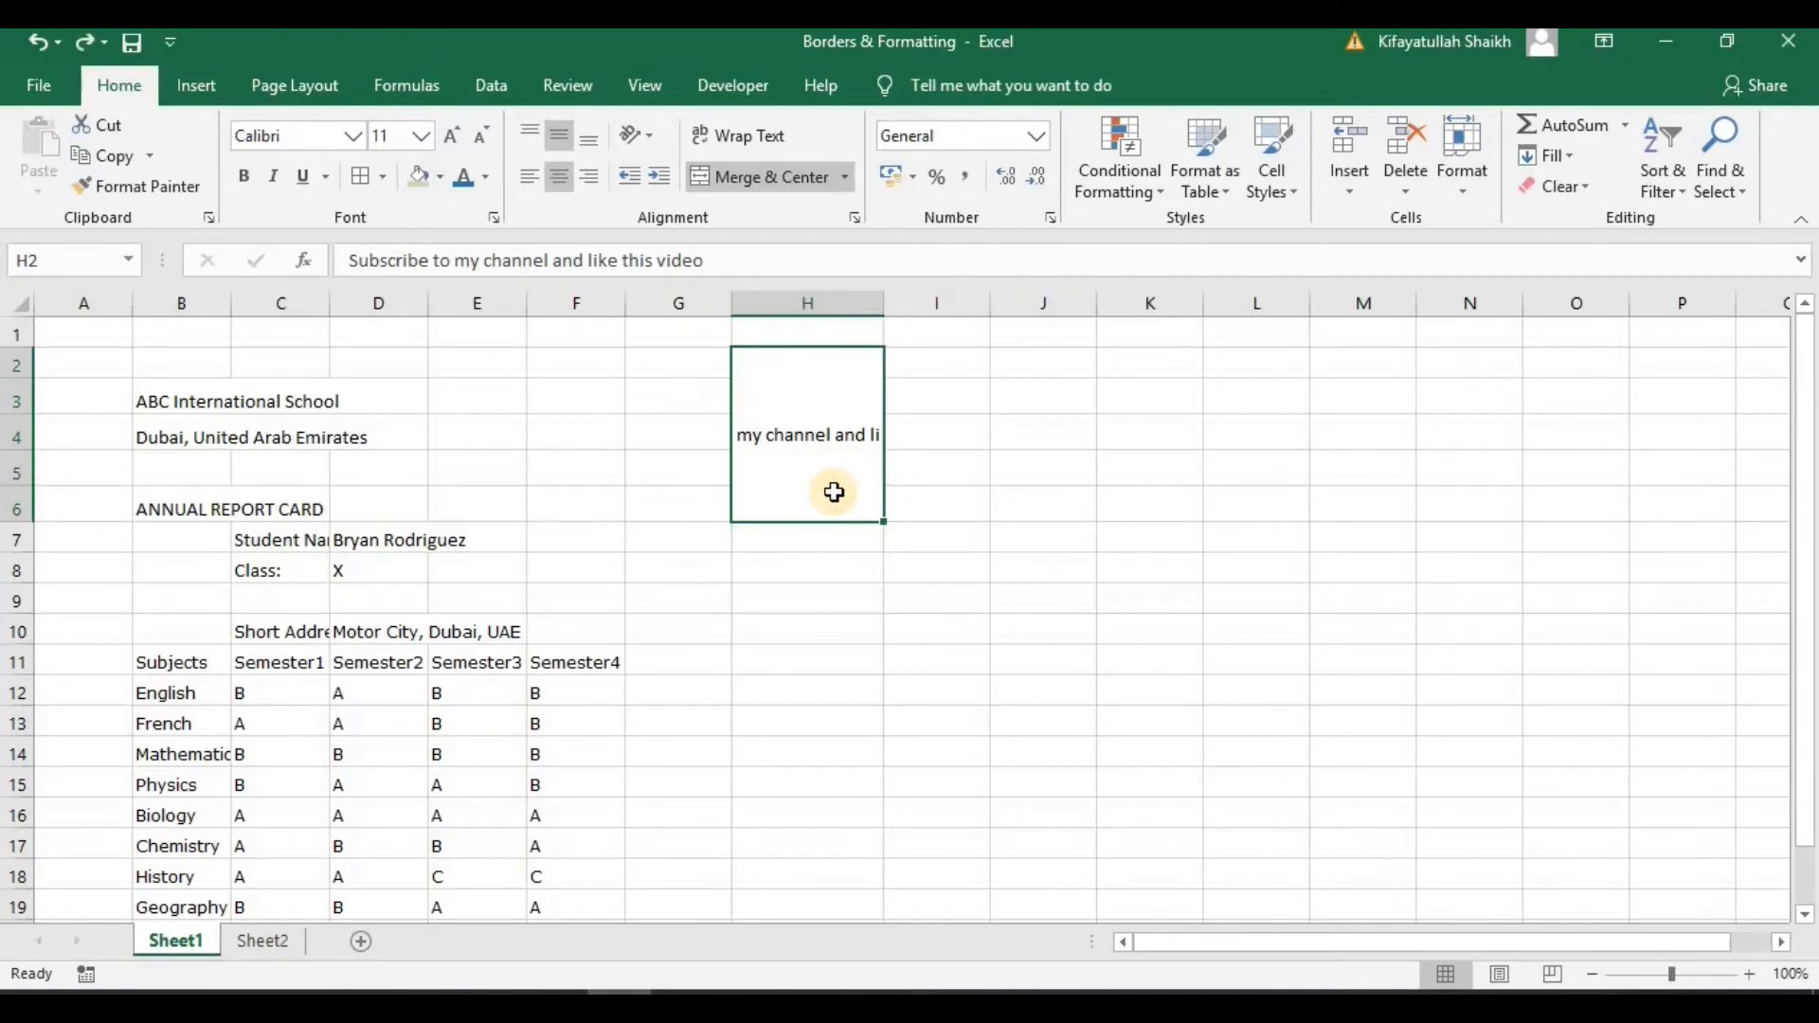
click(738, 135)
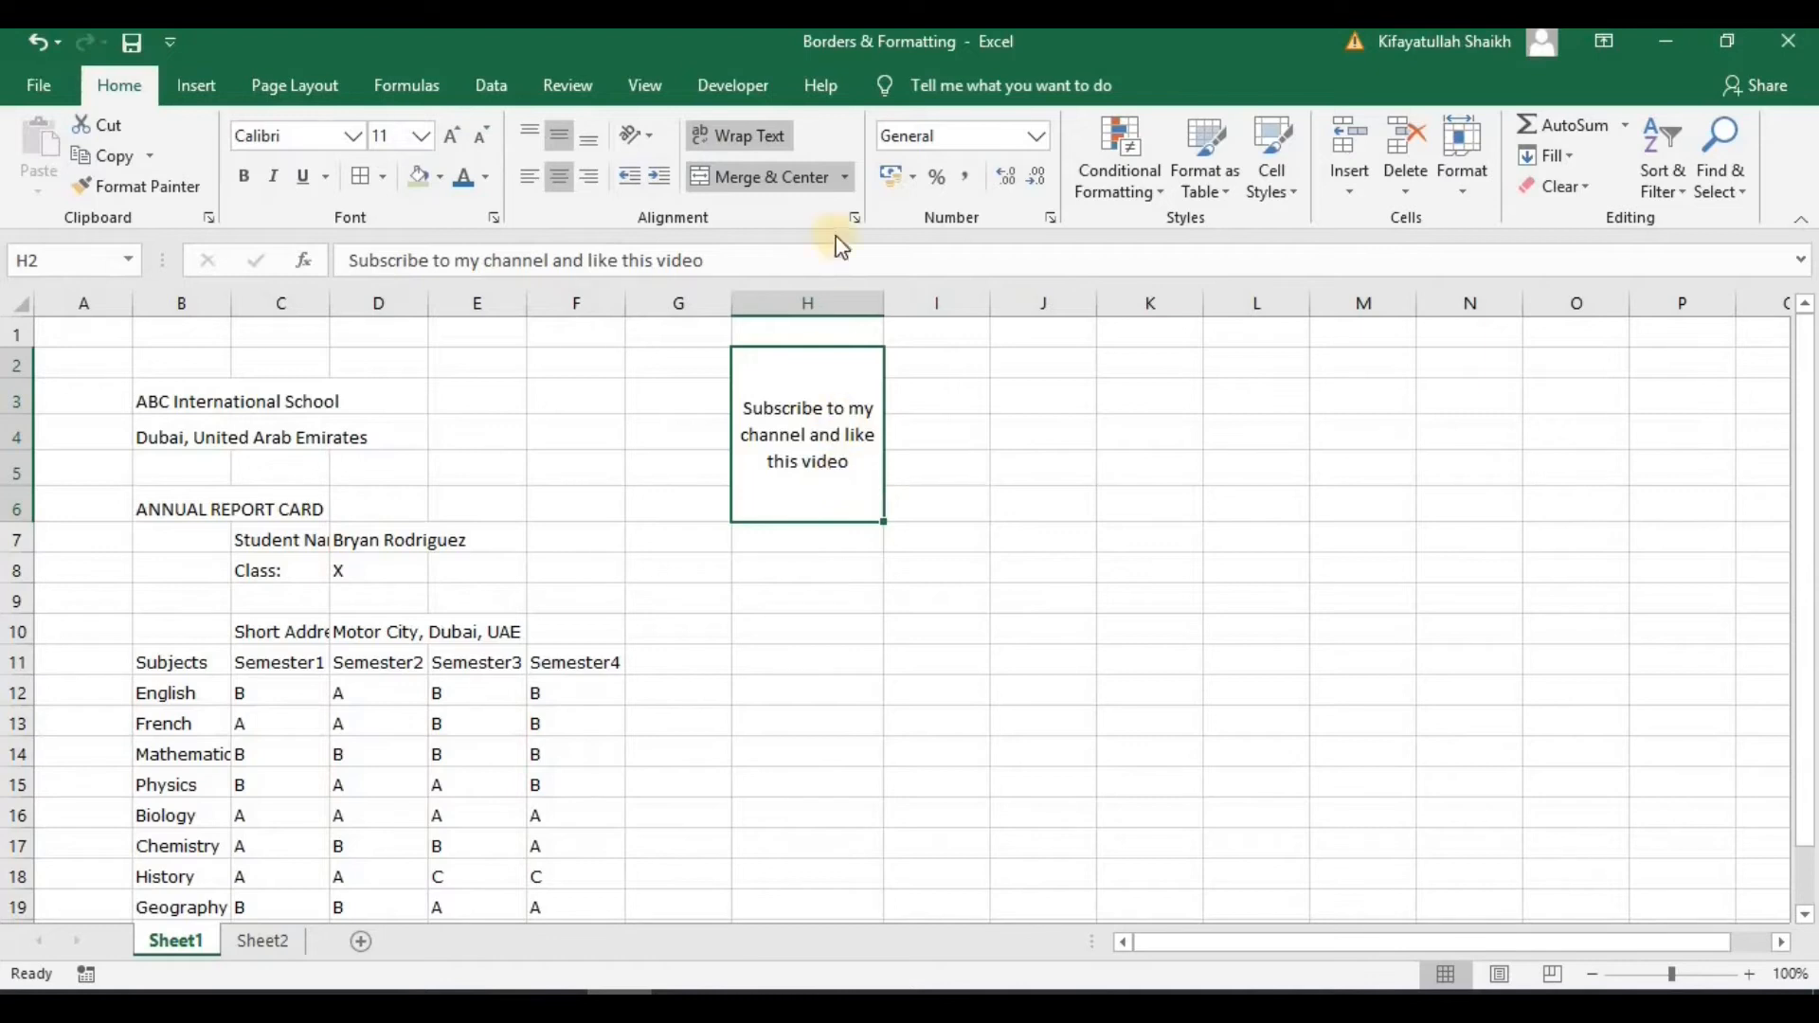
- Unmerge the Subscribe cell in column H and delete its text from H2
click(852, 182)
click(781, 305)
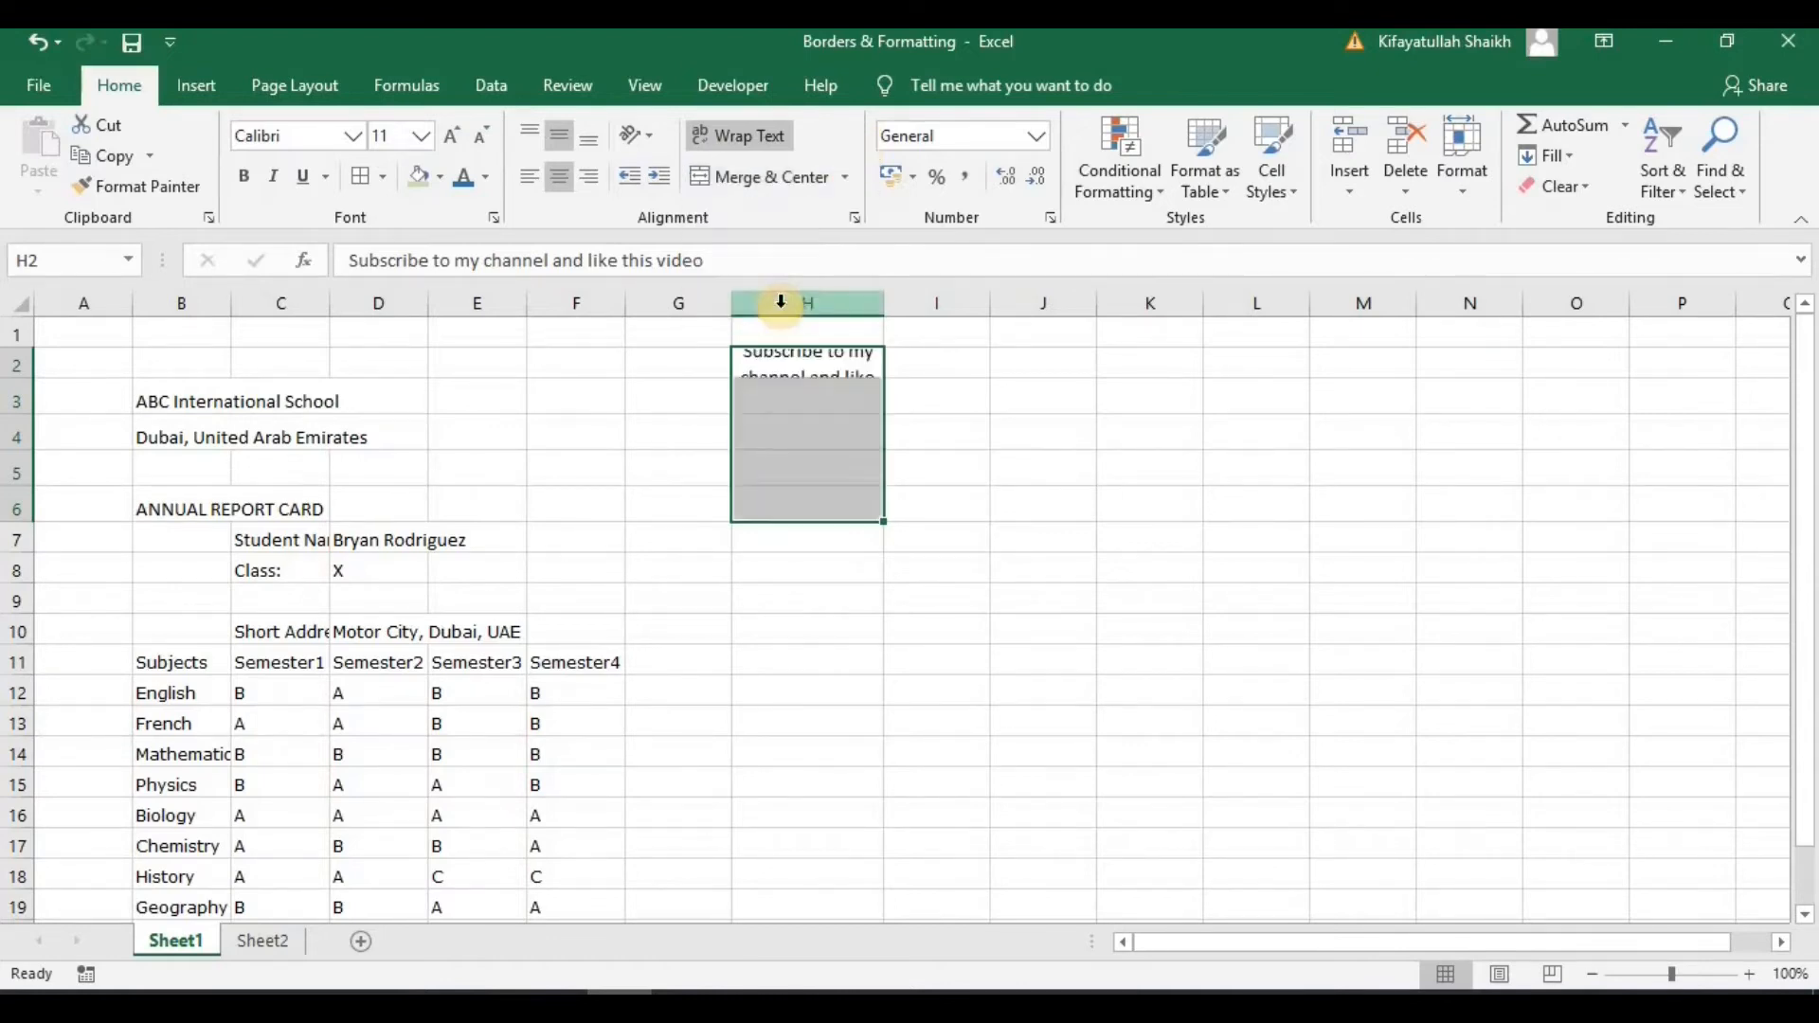
click(1211, 484)
click(858, 362)
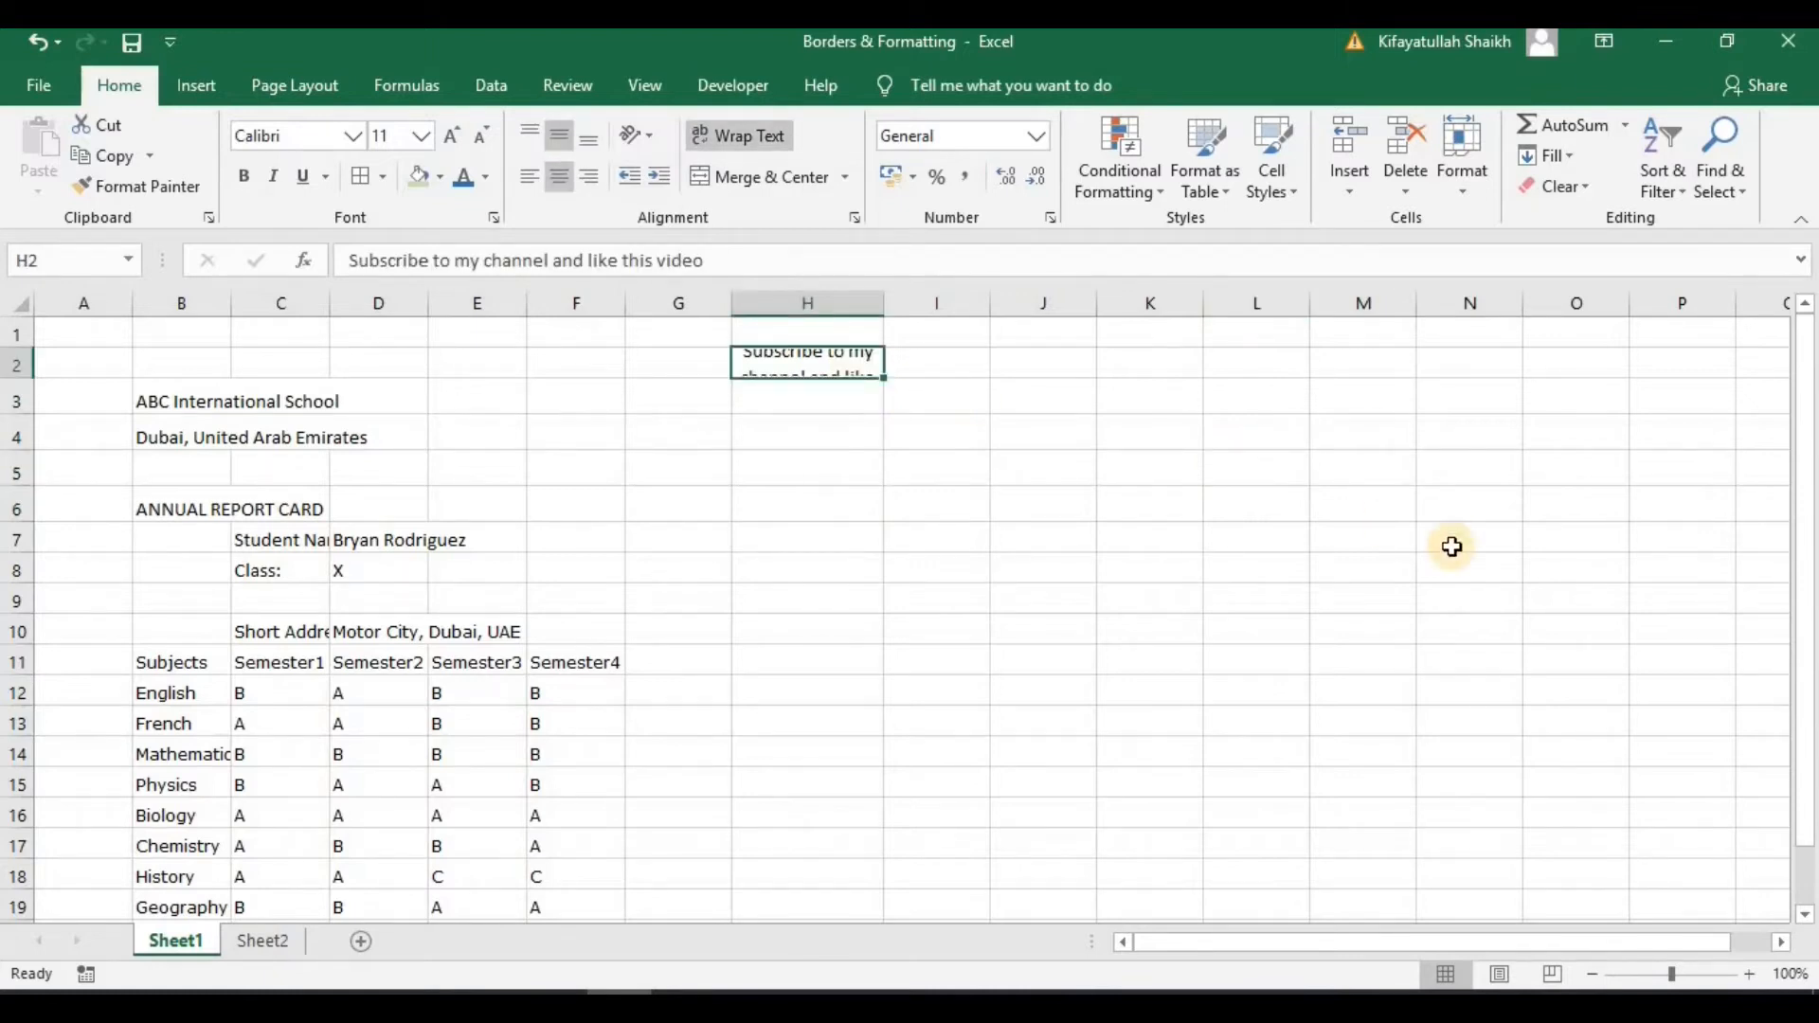
key(Delete)
click(1346, 568)
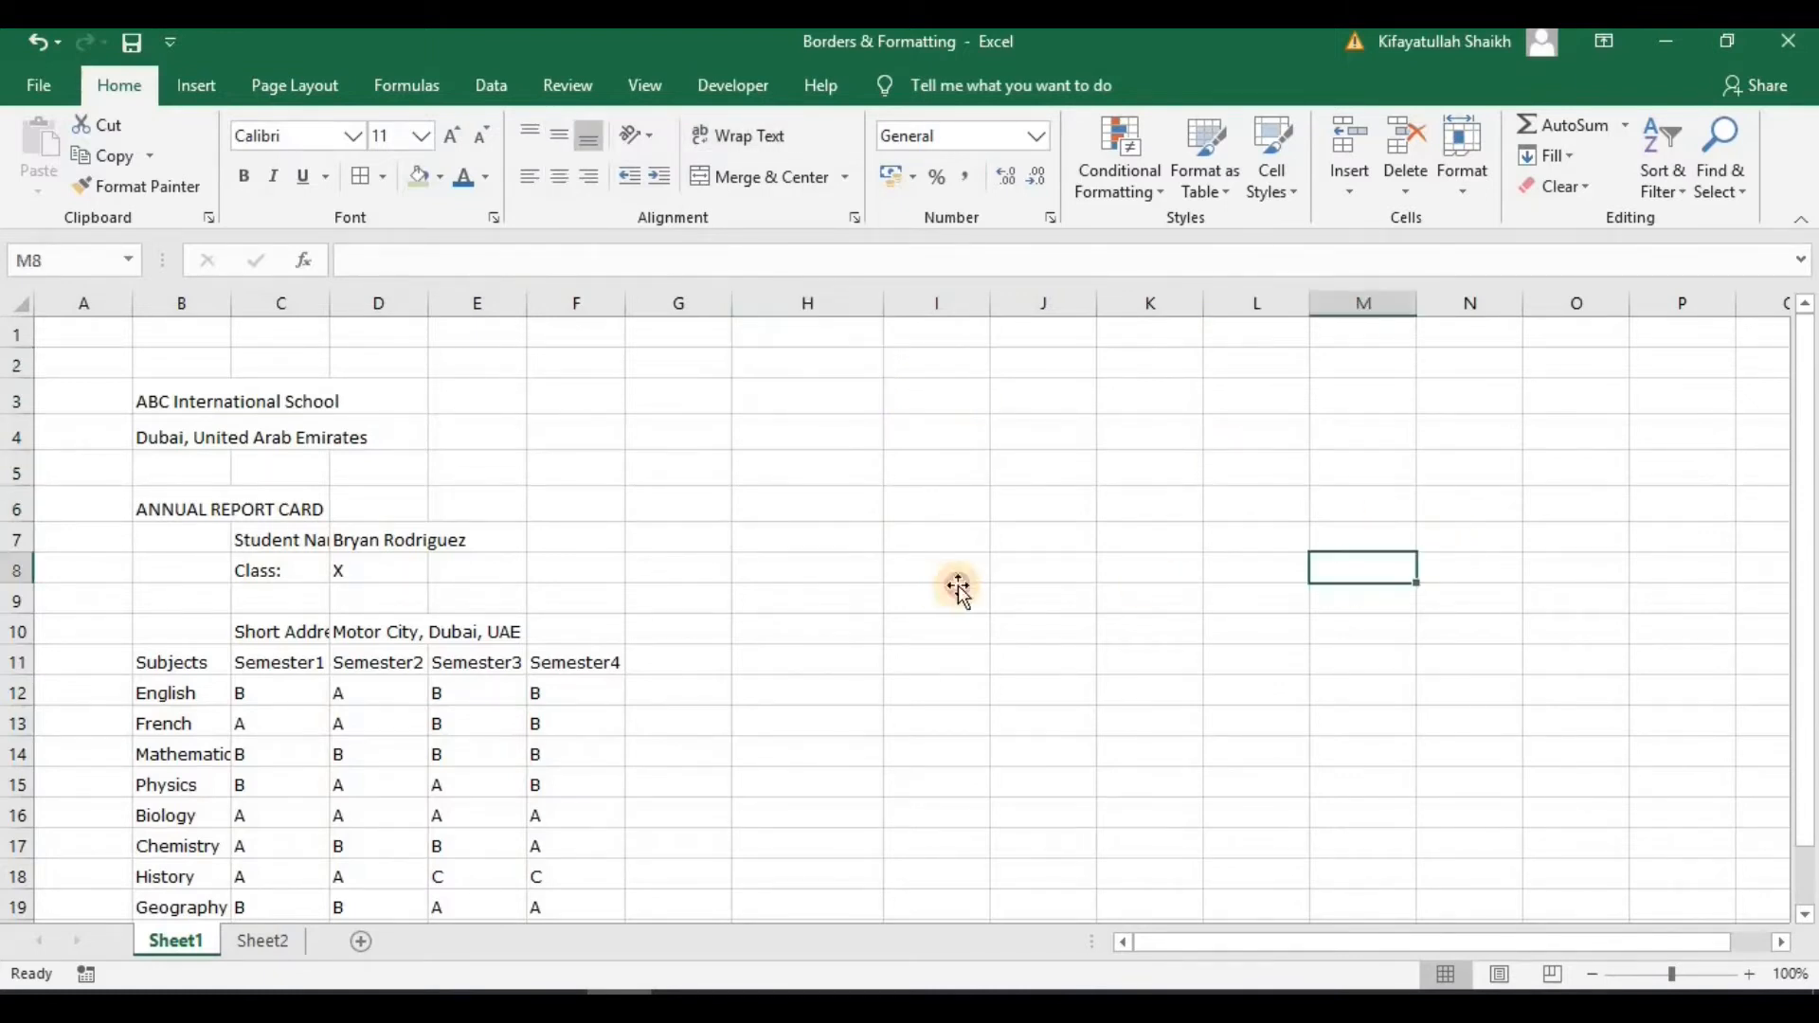
- Check the Column Width setting for columns B to F without changing it, and AutoFit those columns instead
click(952, 597)
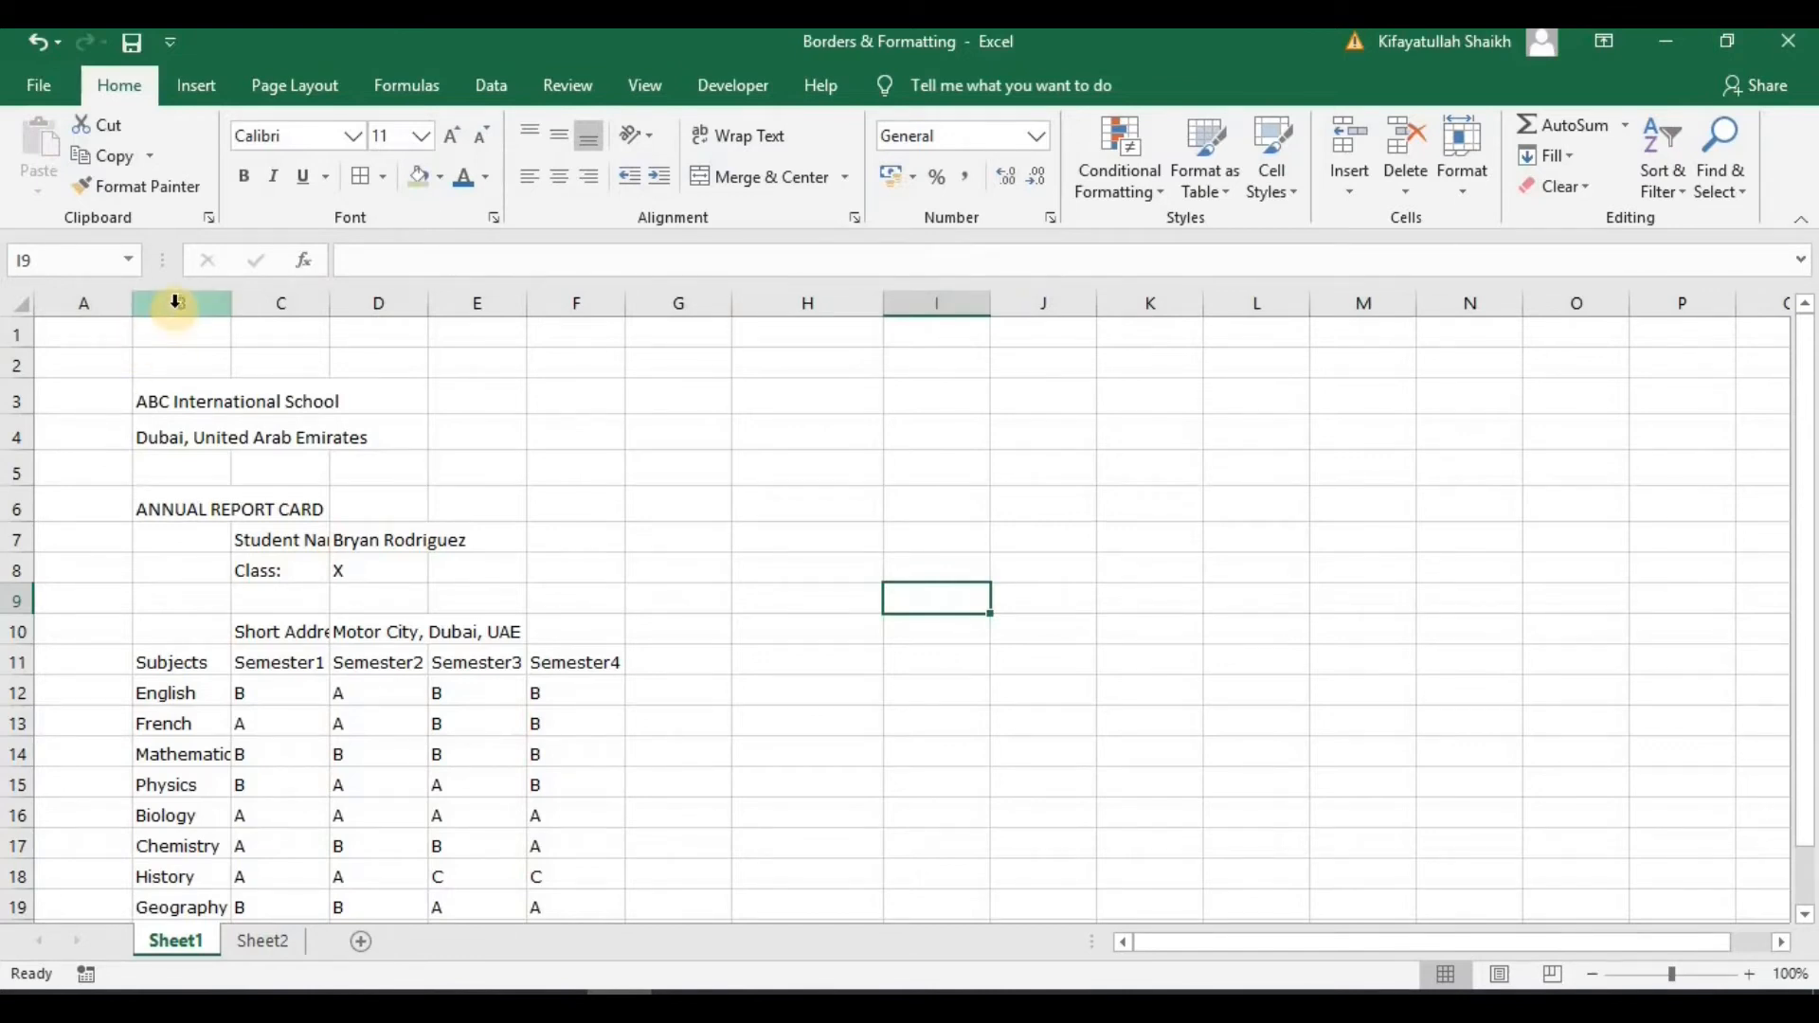
drag(175, 306, 601, 297)
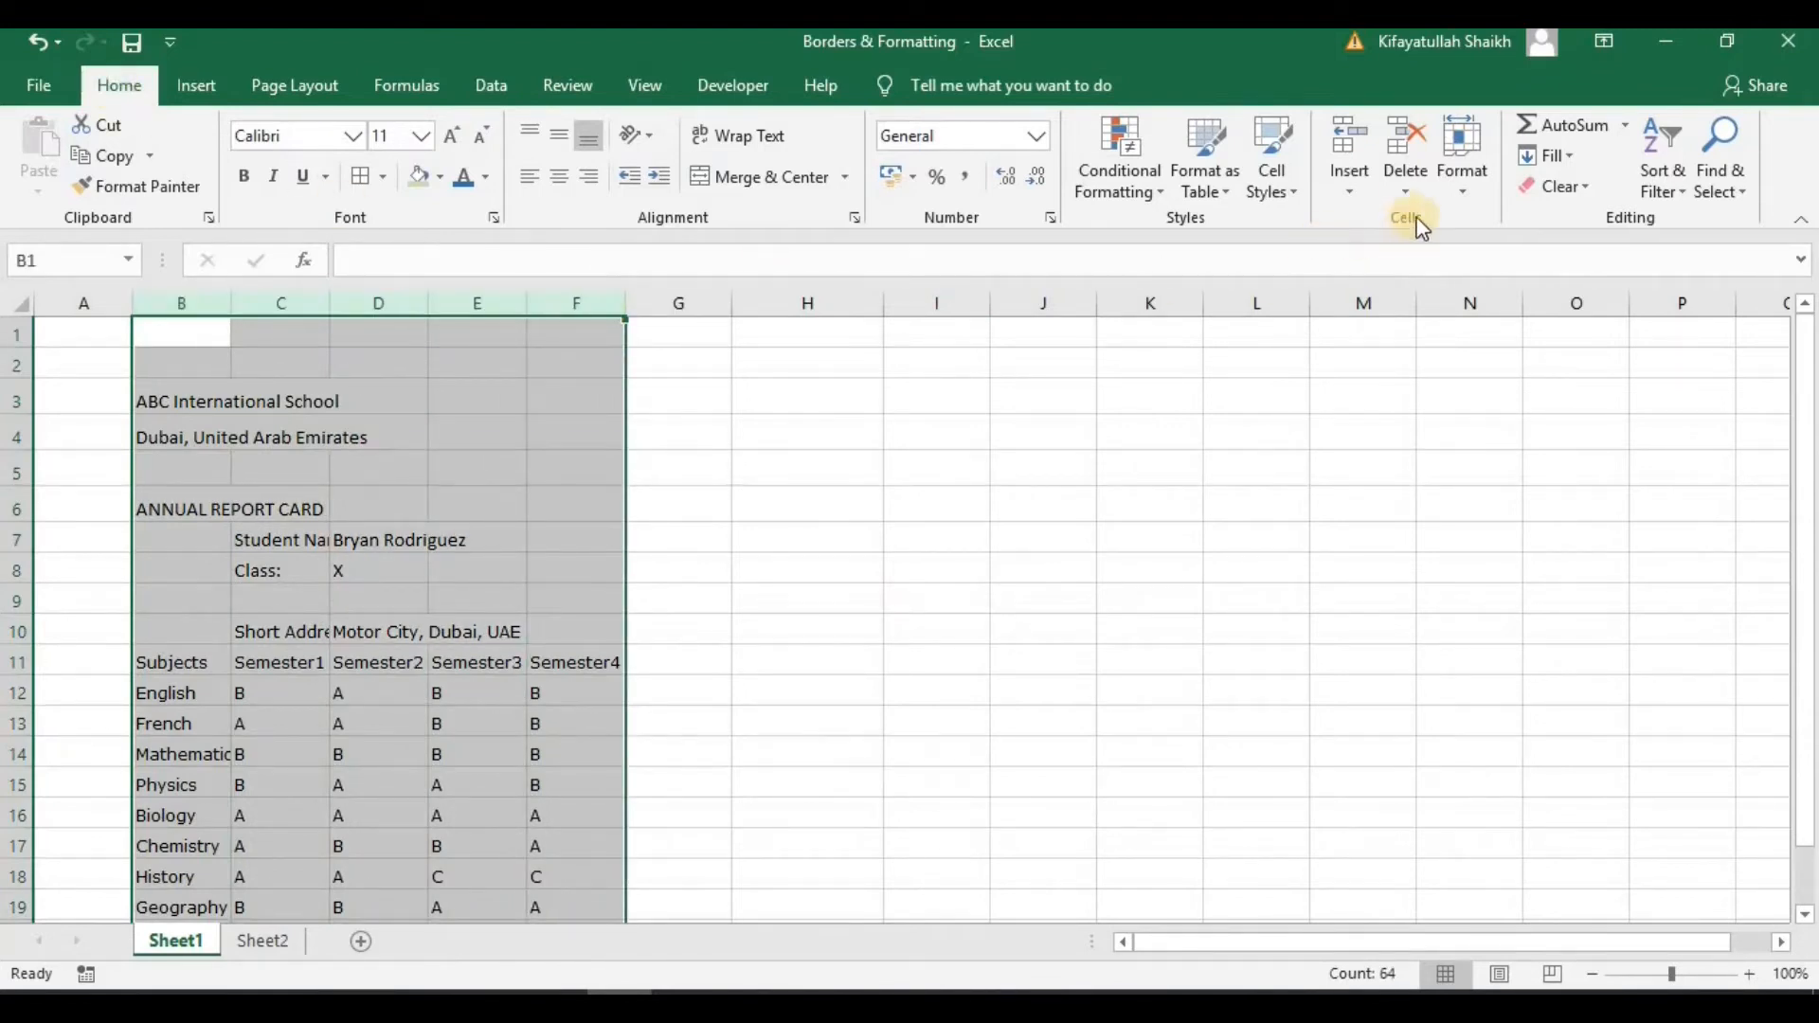
click(1469, 188)
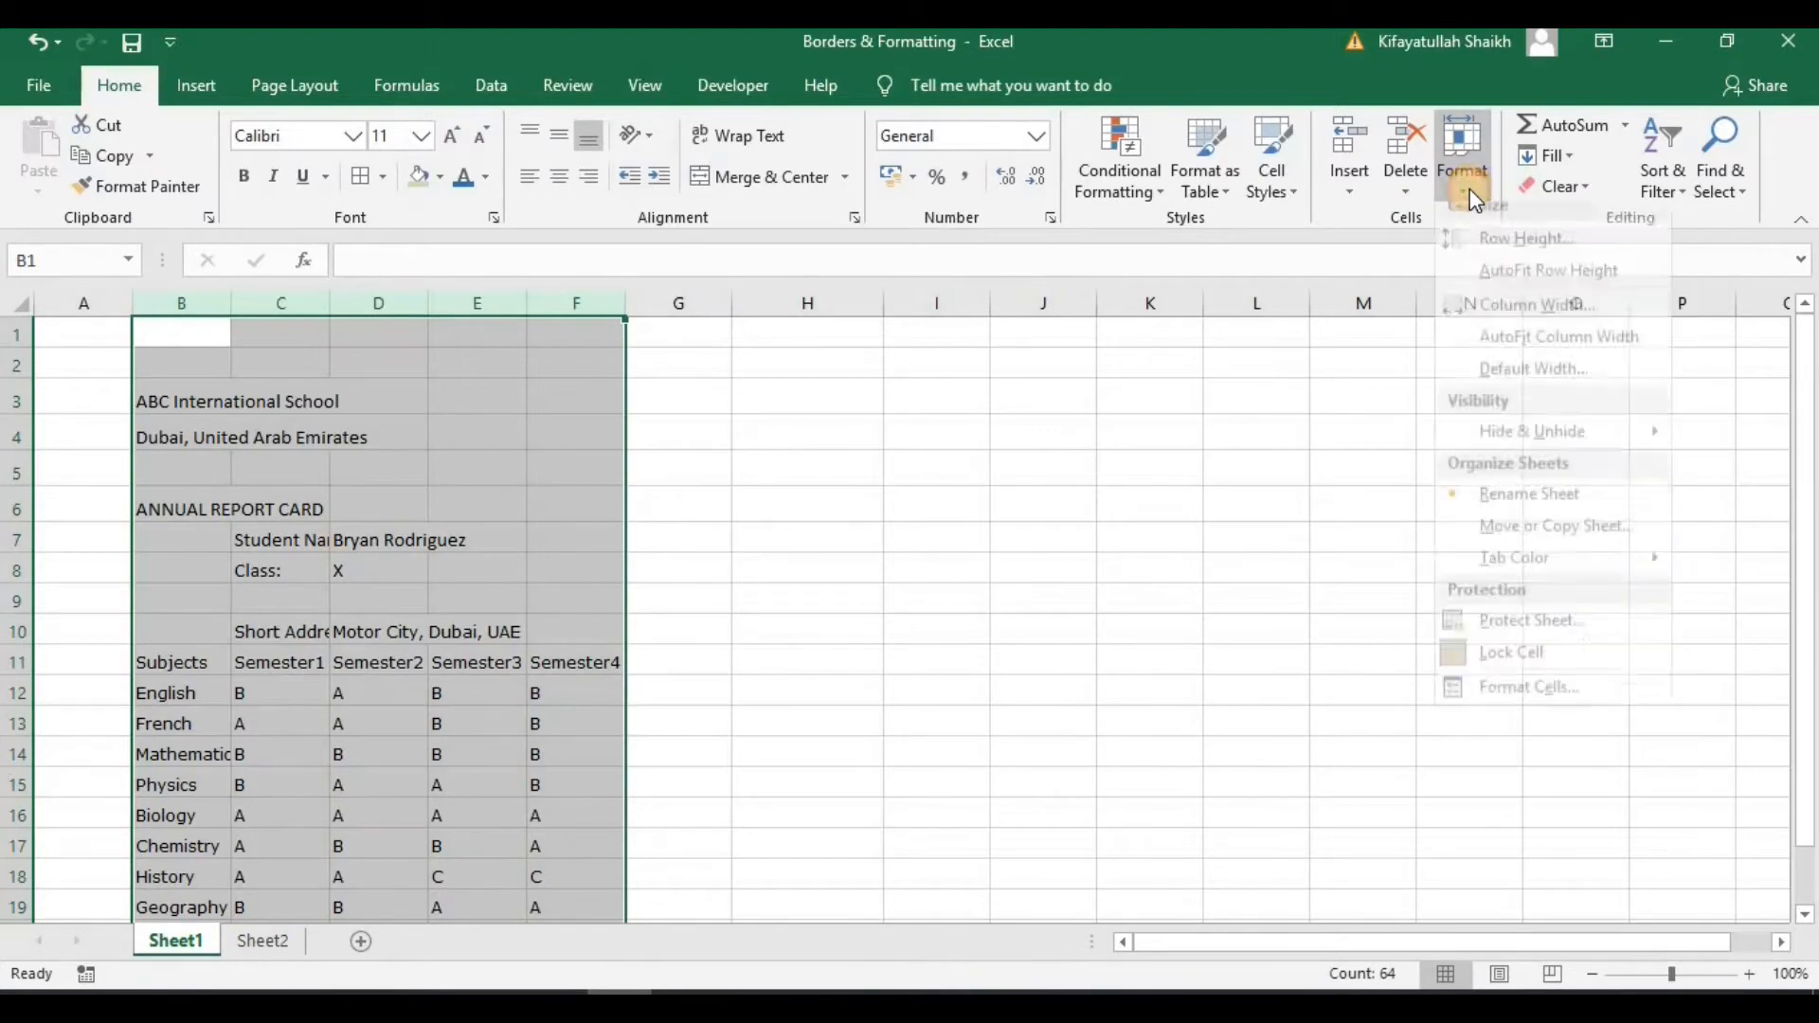
click(1529, 322)
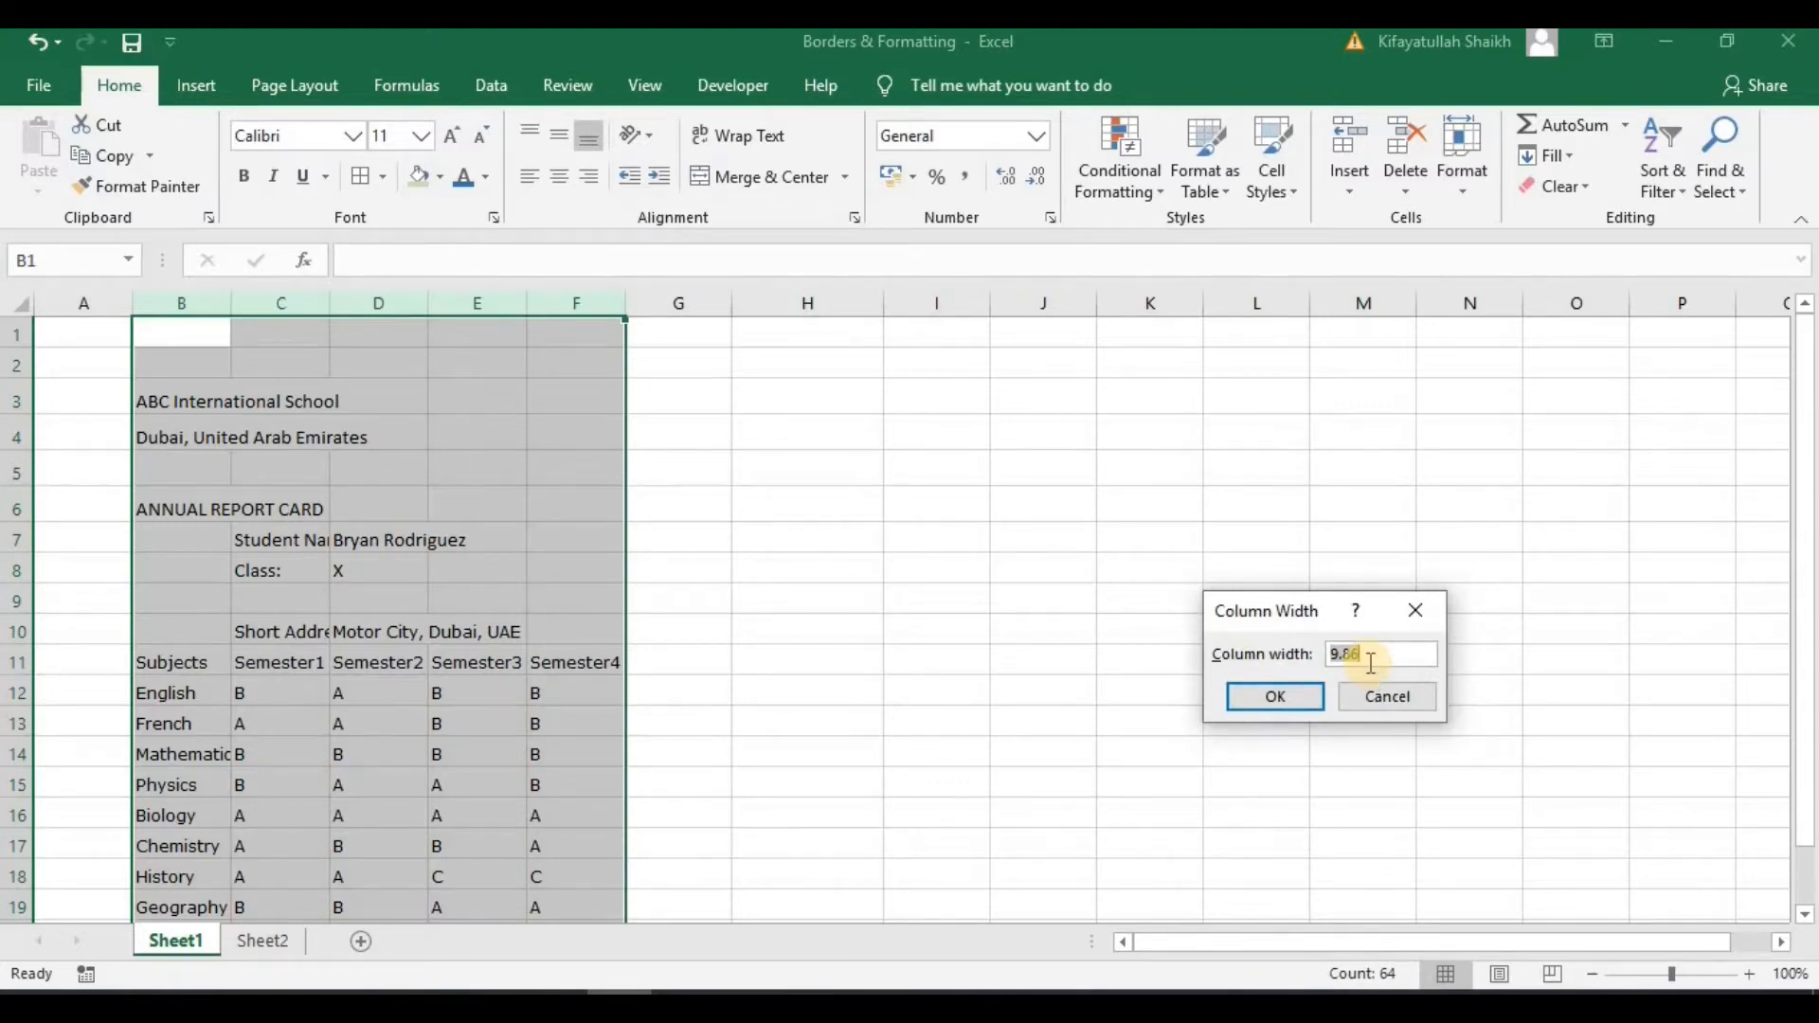
click(1403, 693)
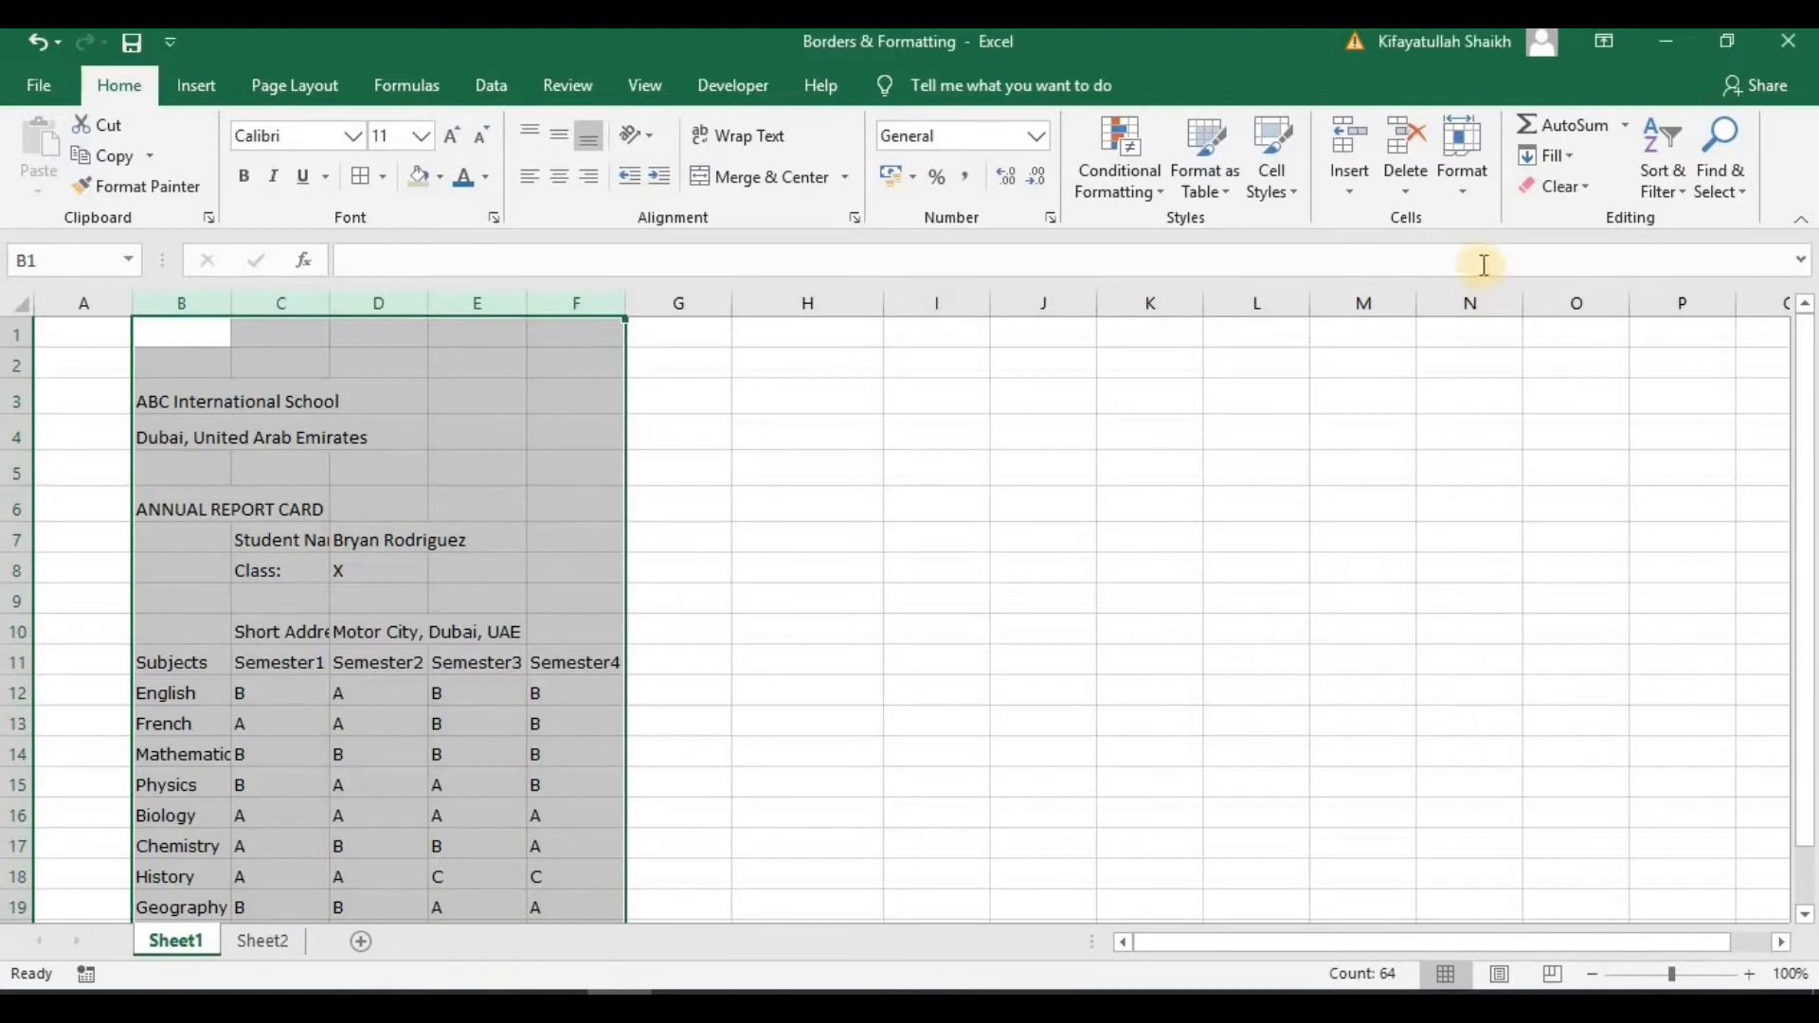
click(1460, 195)
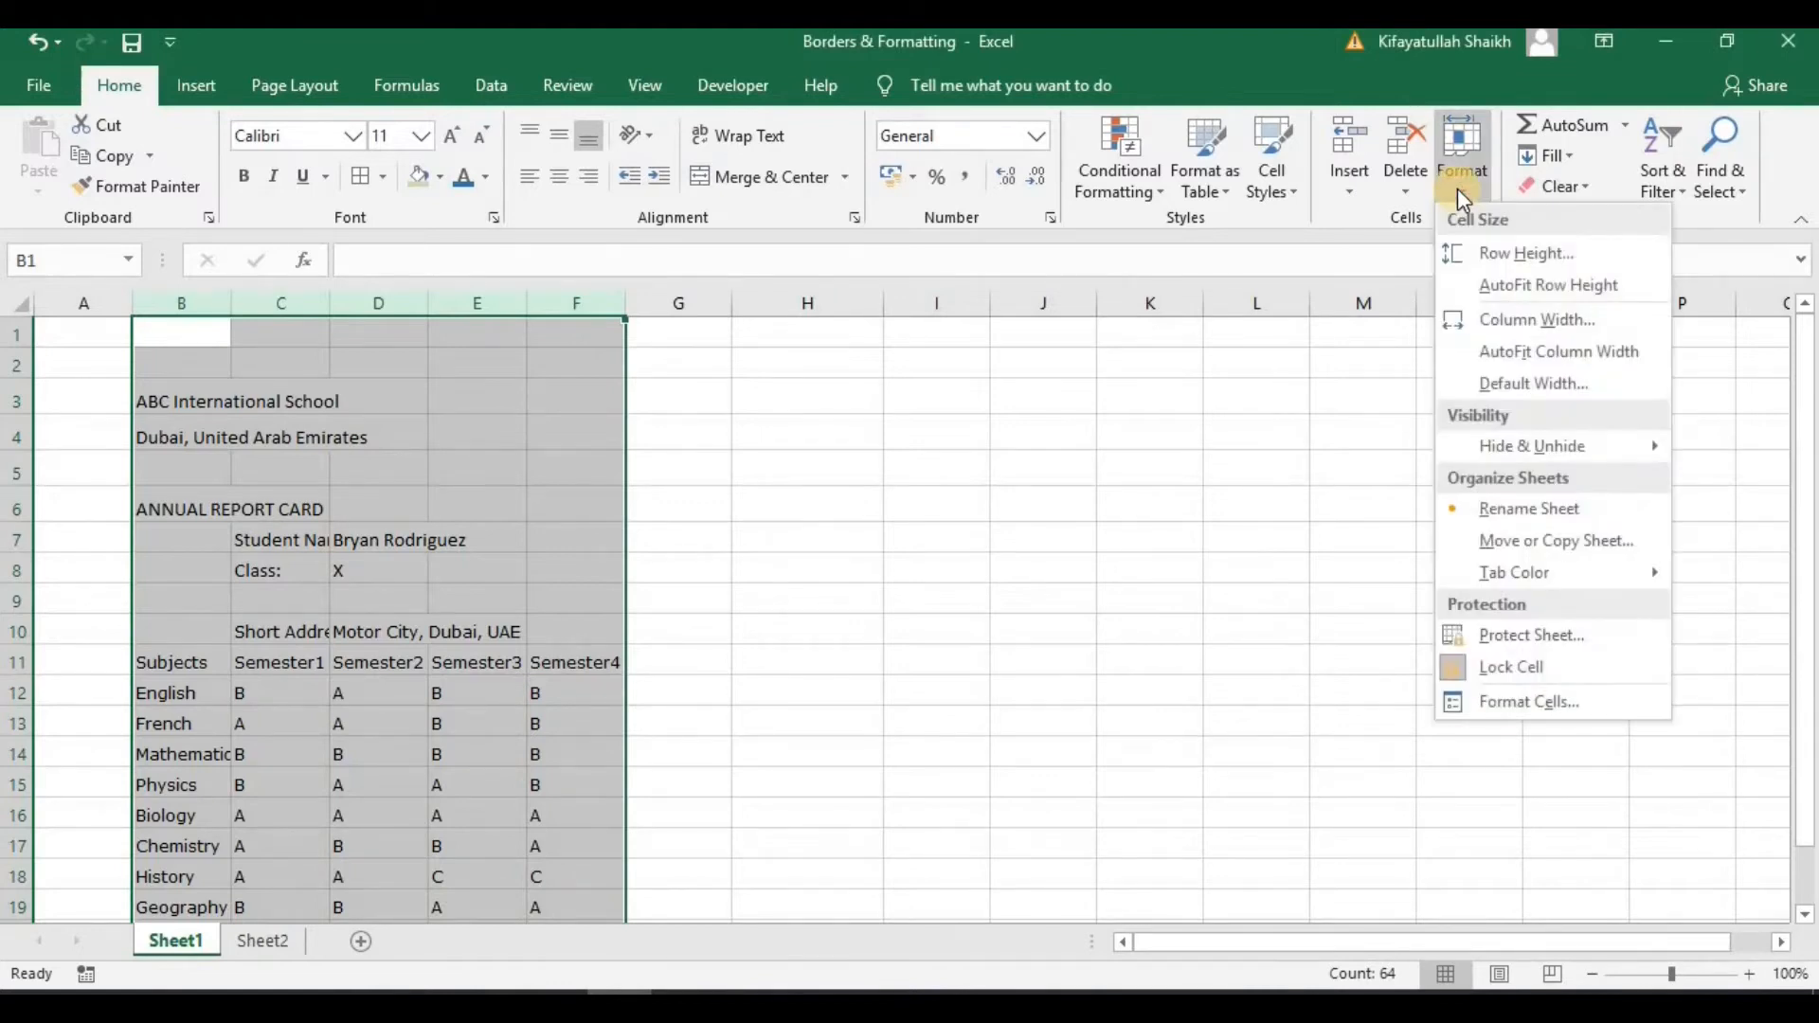
click(1526, 354)
click(1324, 535)
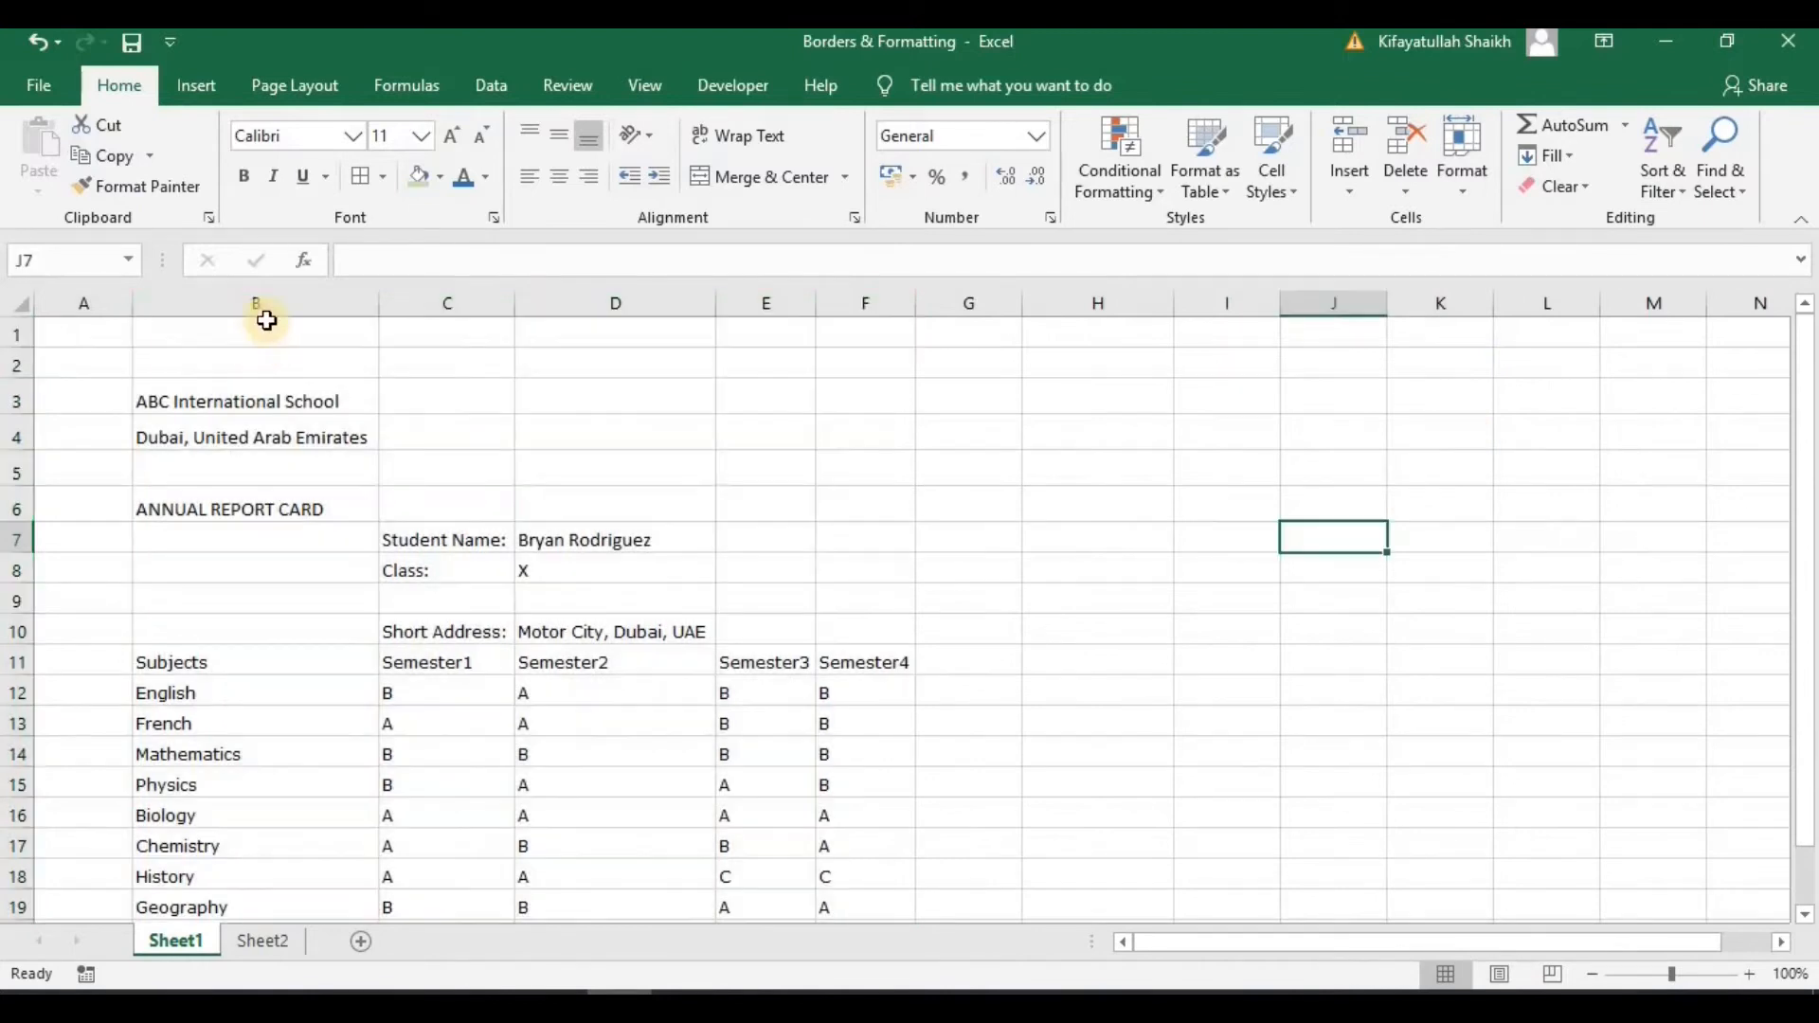
- AutoFit the row height of rows 1 to 21 on the report card sheet
drag(256, 299, 853, 306)
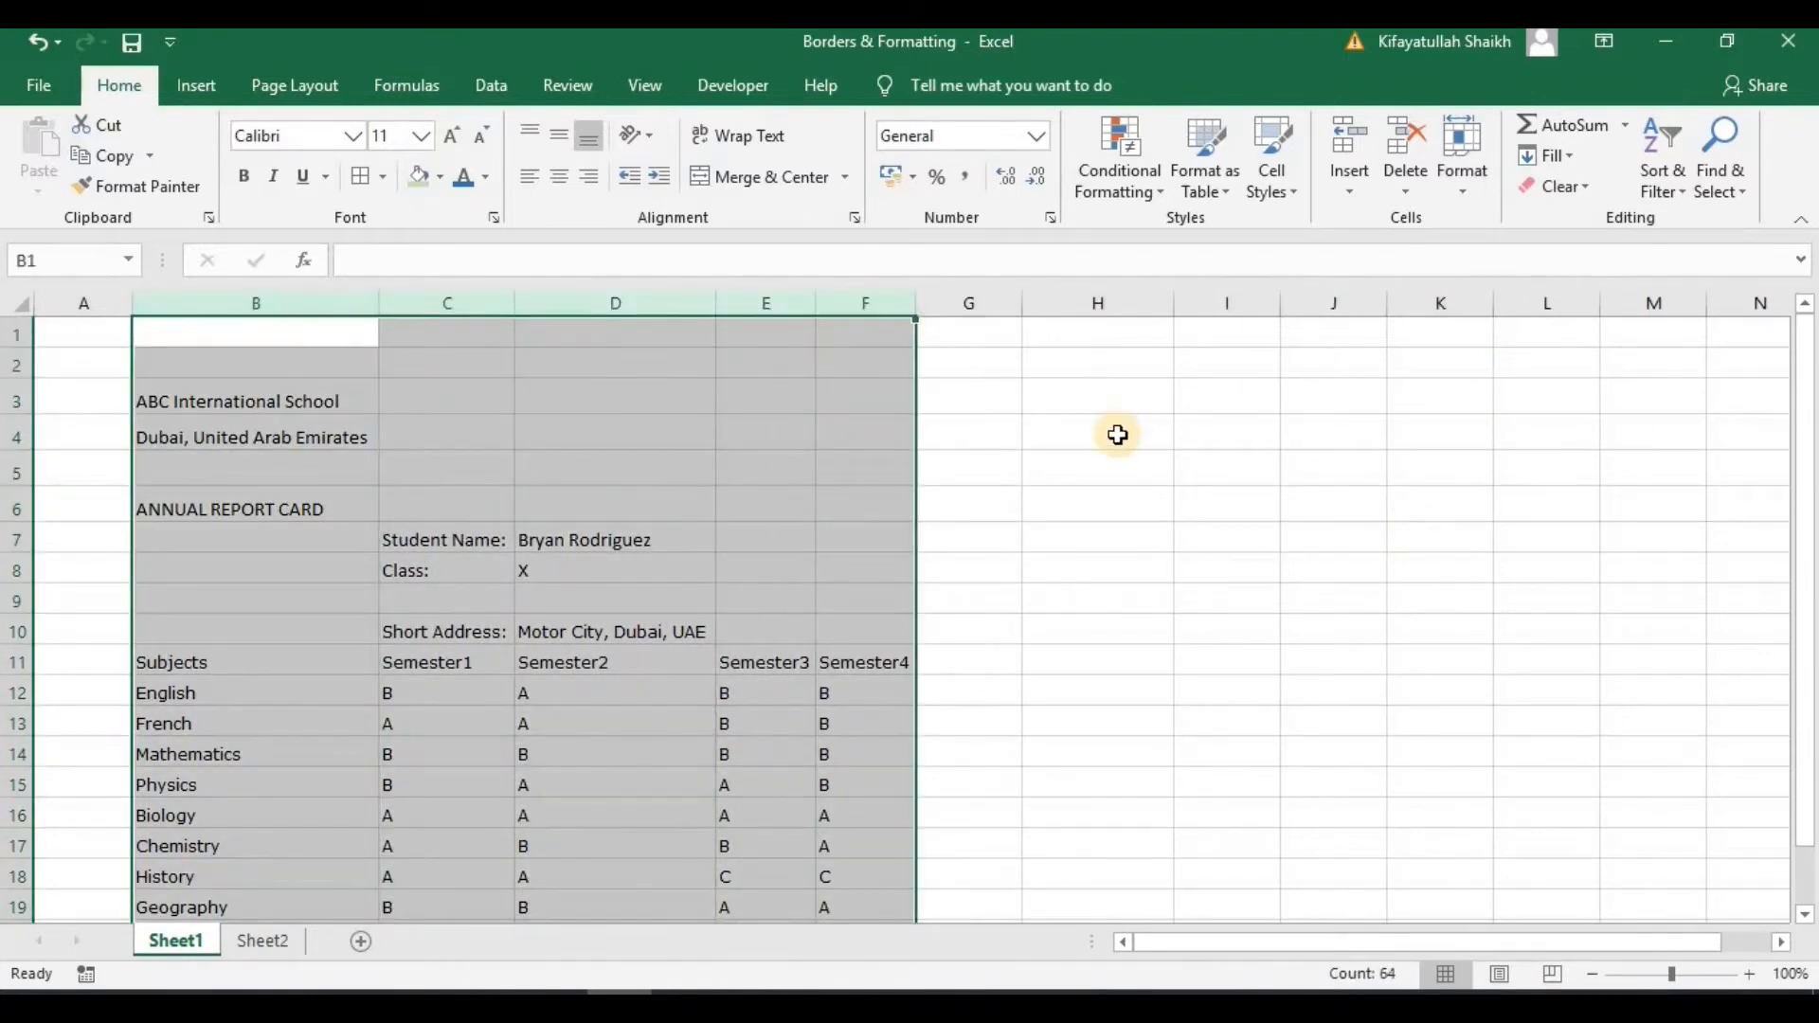
drag(5, 333, 4, 877)
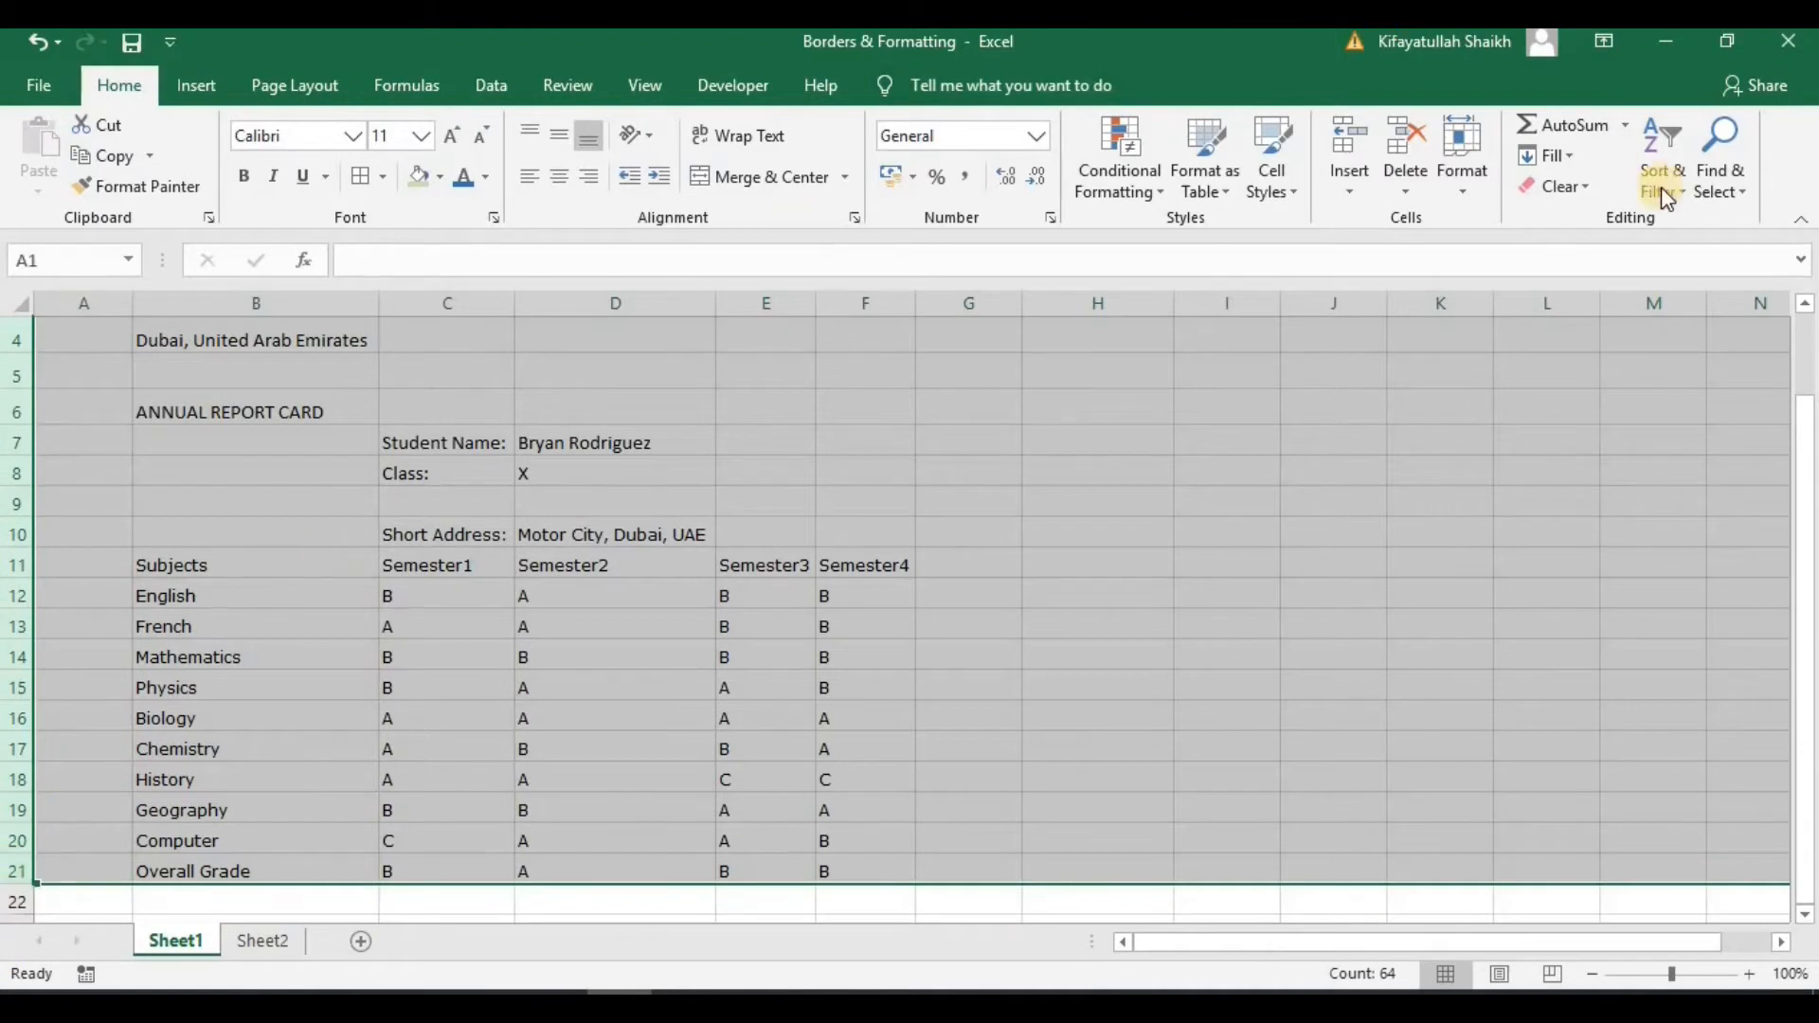
click(1468, 185)
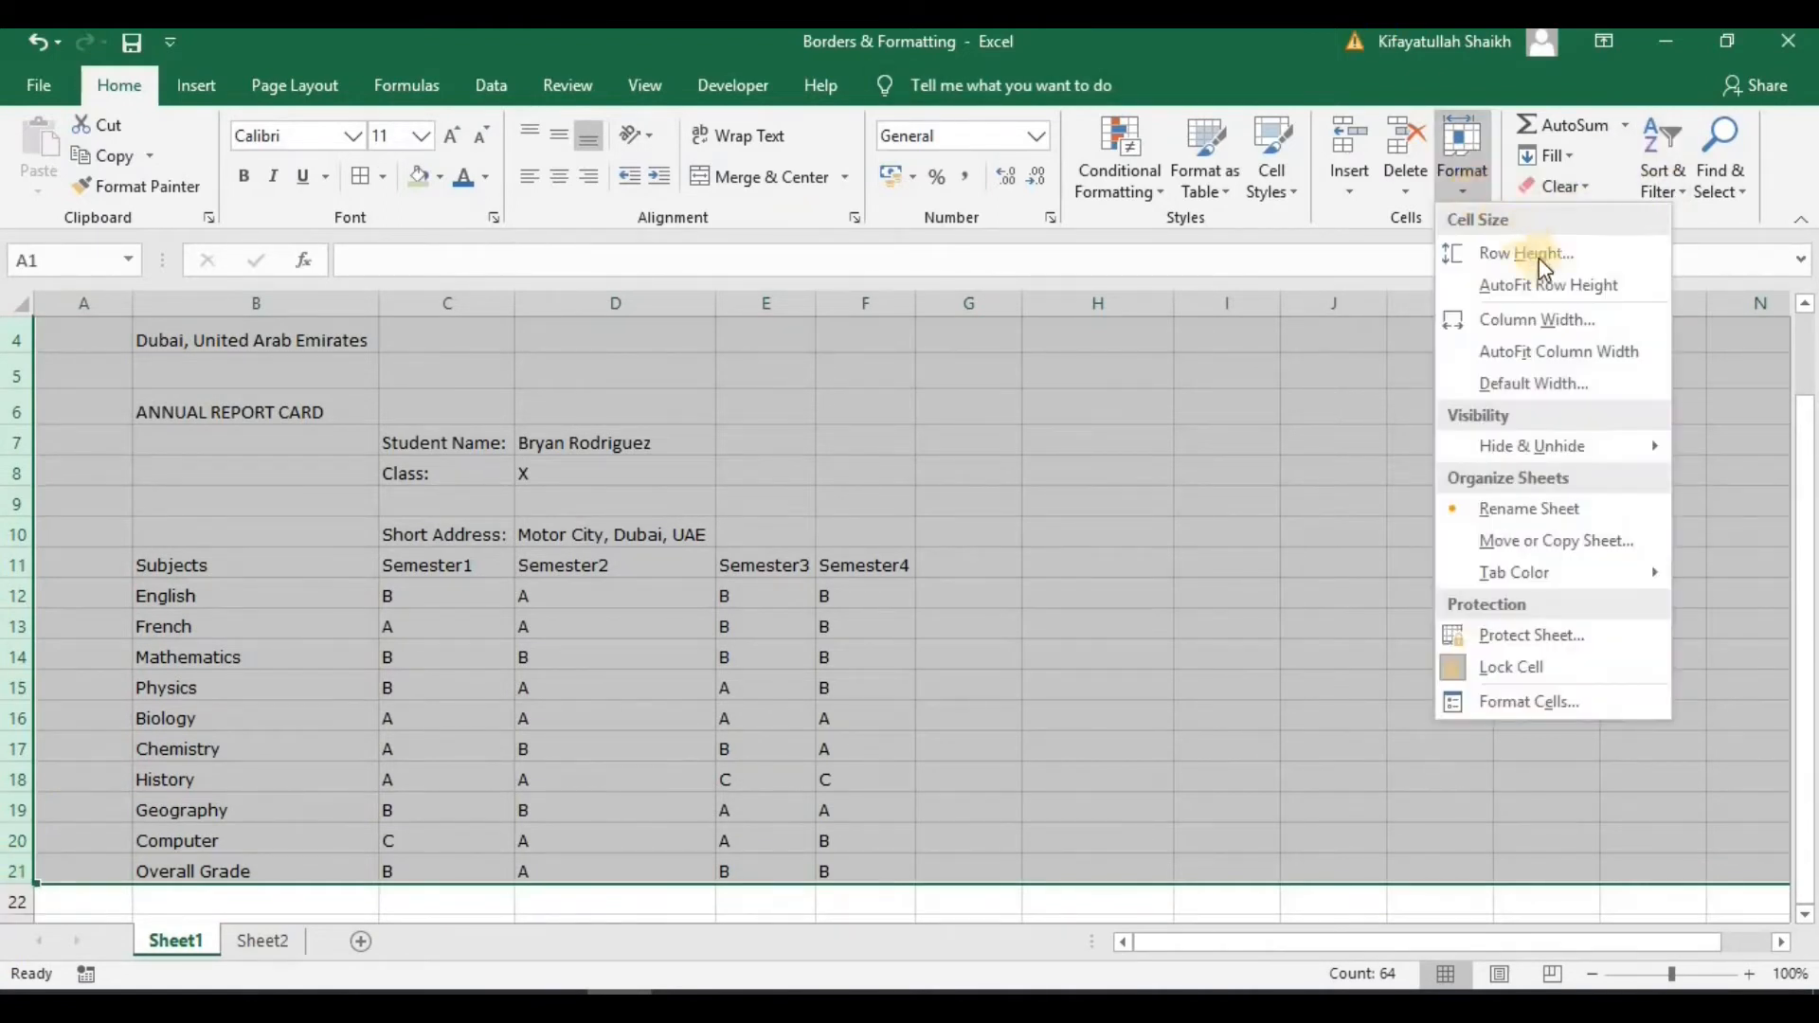
click(1547, 286)
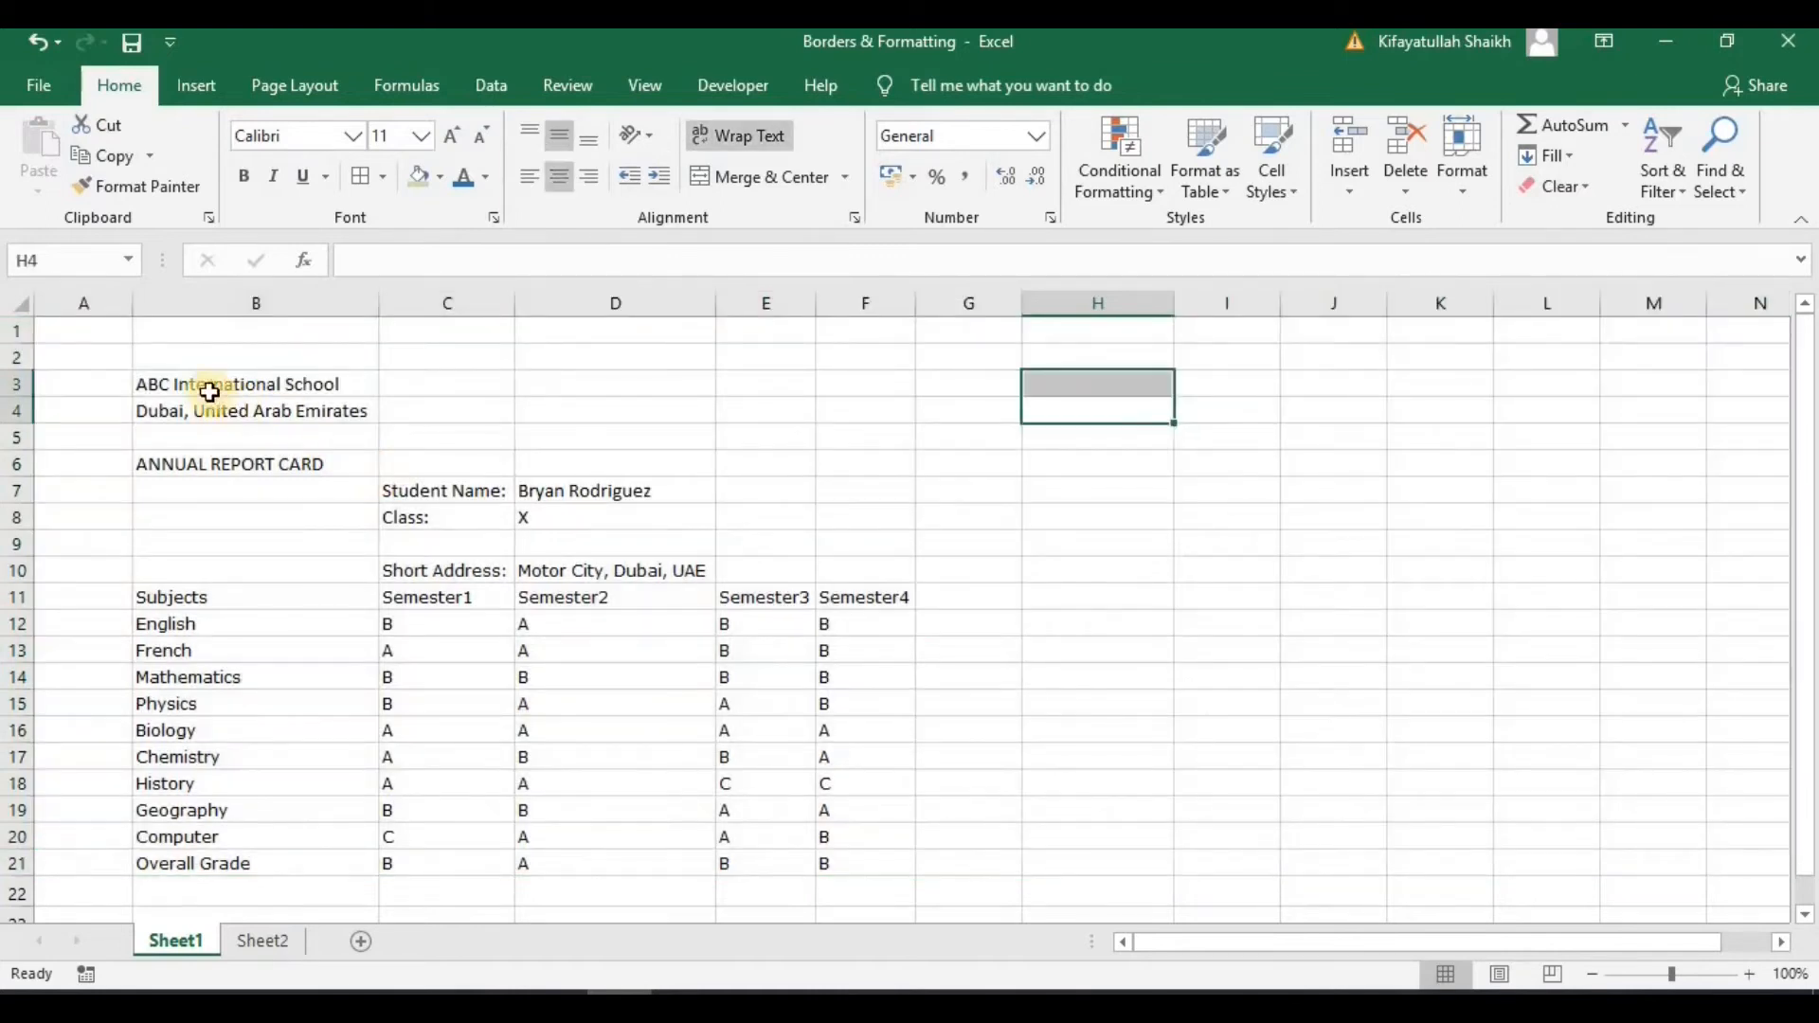
- Merge the heading rows across in B3:F6 and center their text horizontally
drag(205, 386, 900, 466)
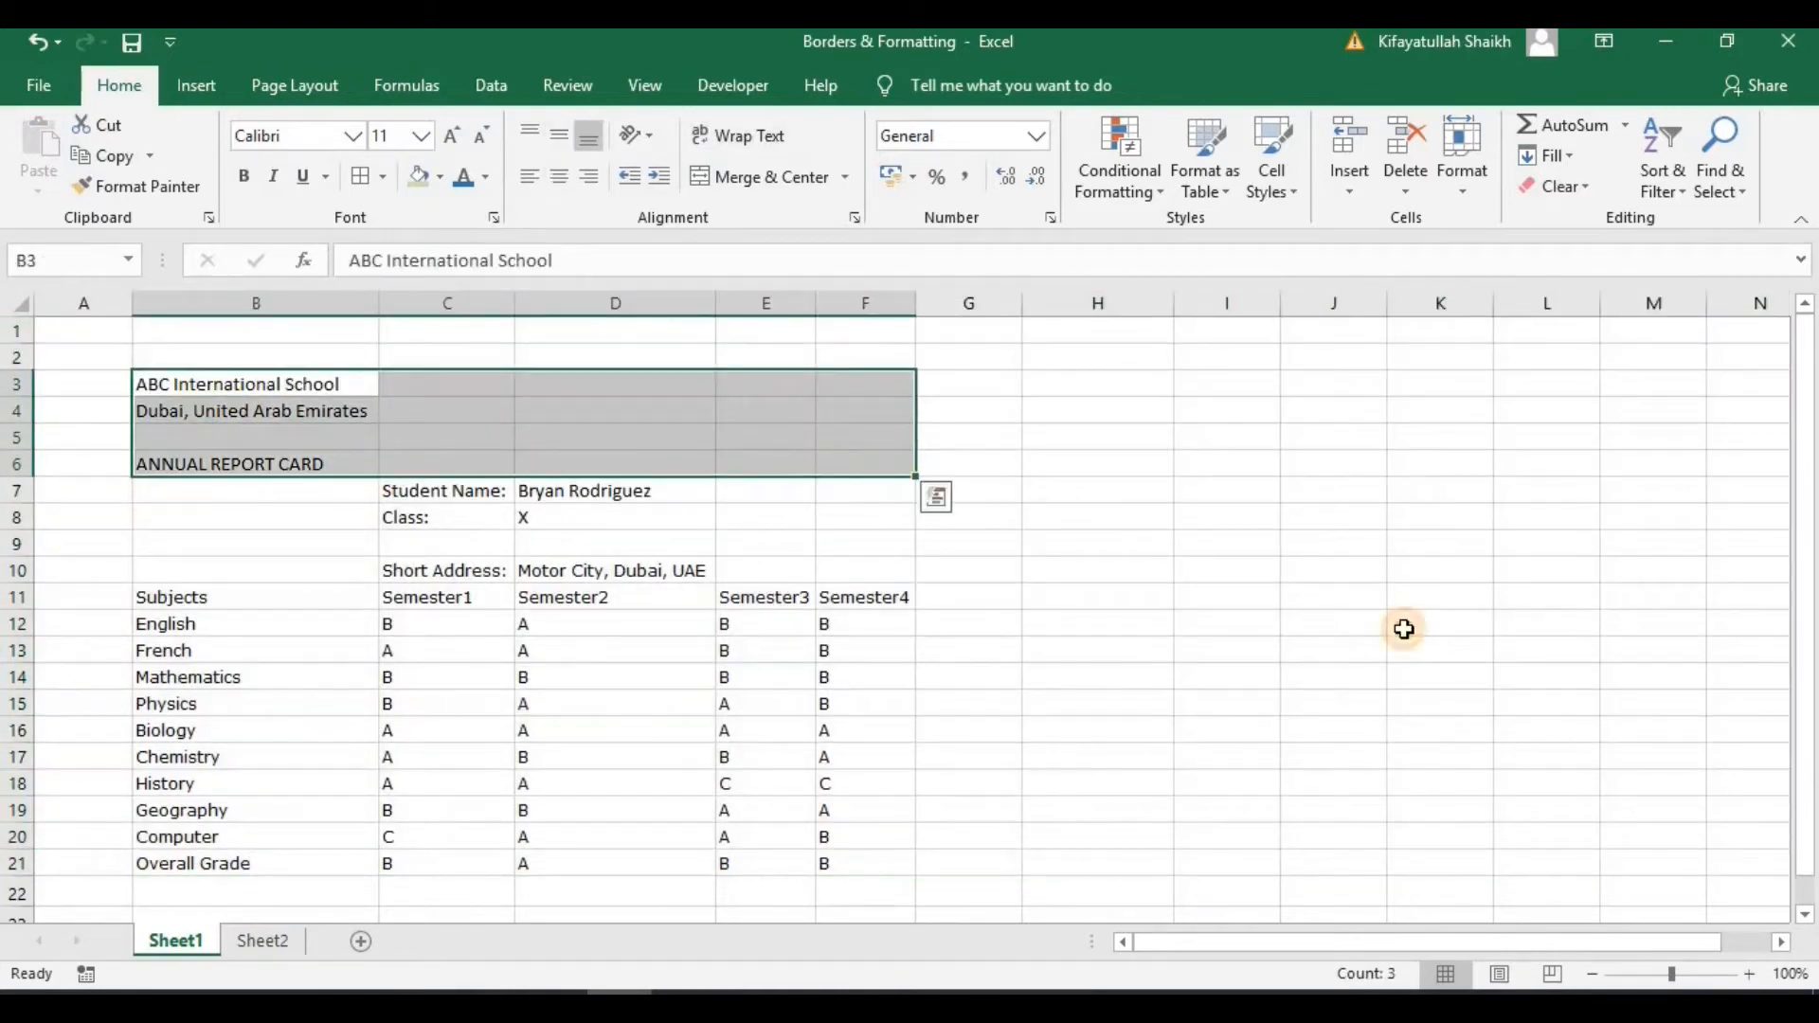
click(1403, 629)
drag(241, 385, 910, 423)
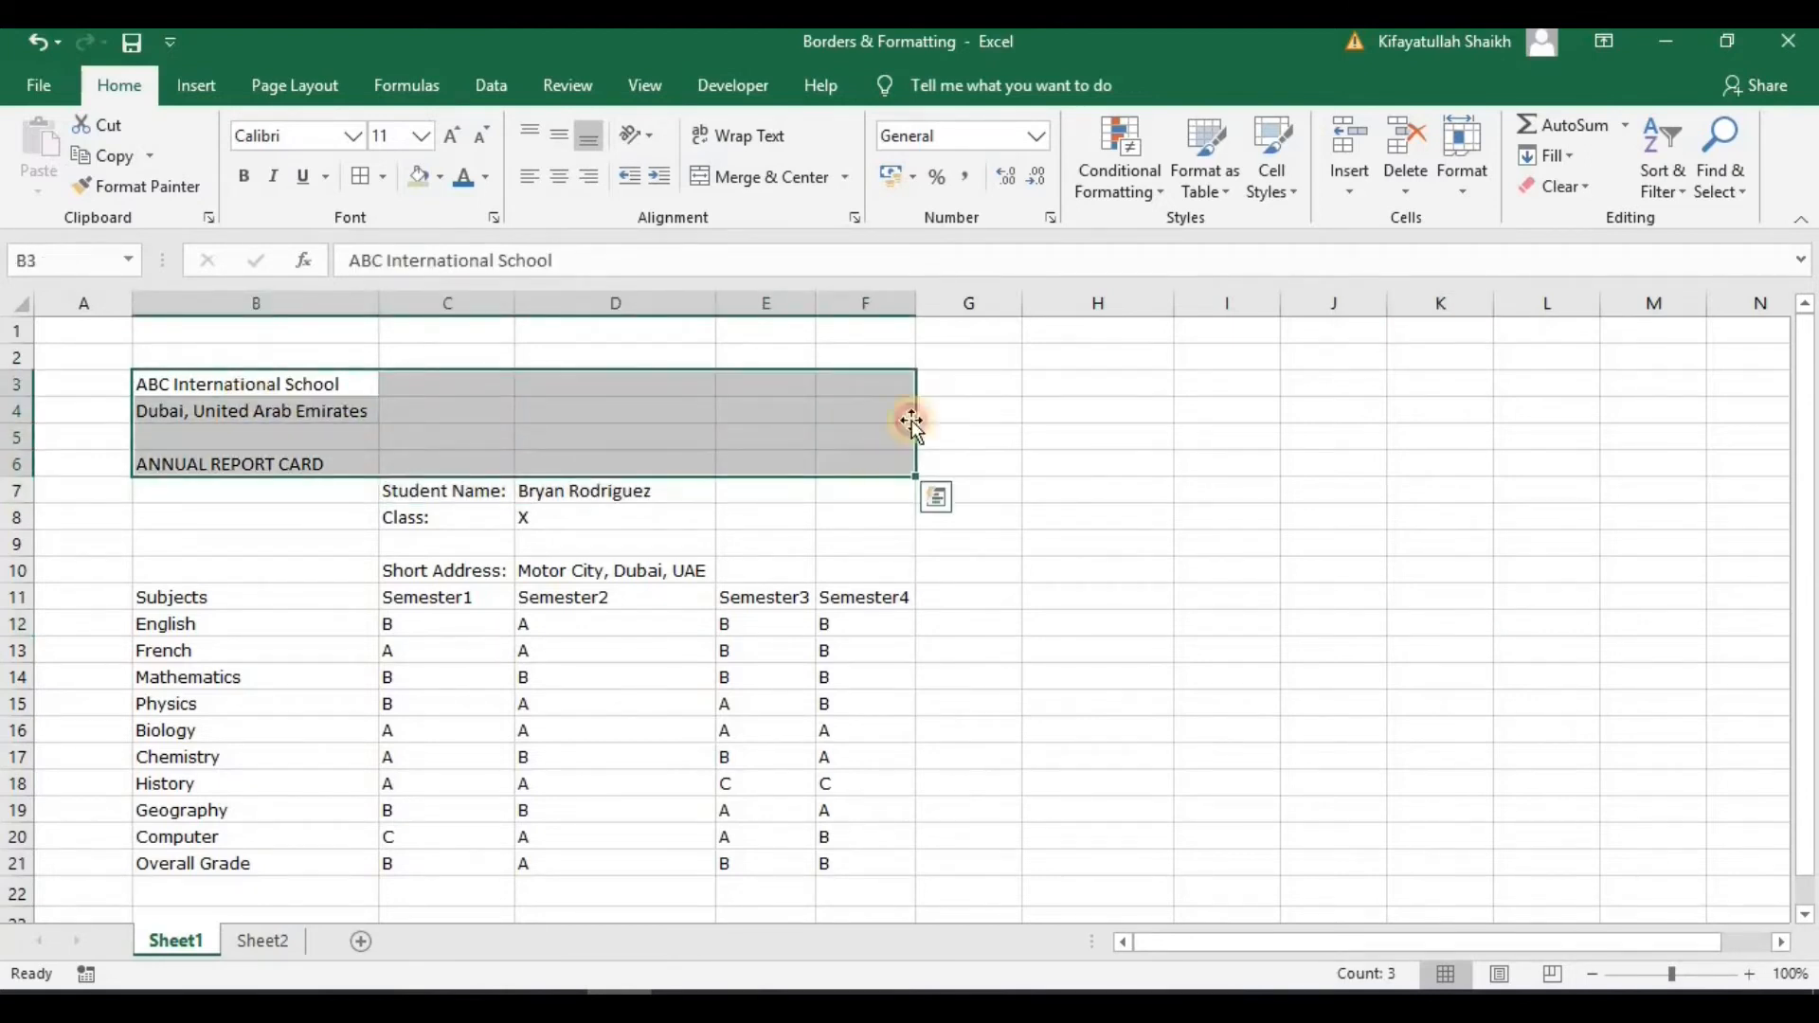
click(846, 180)
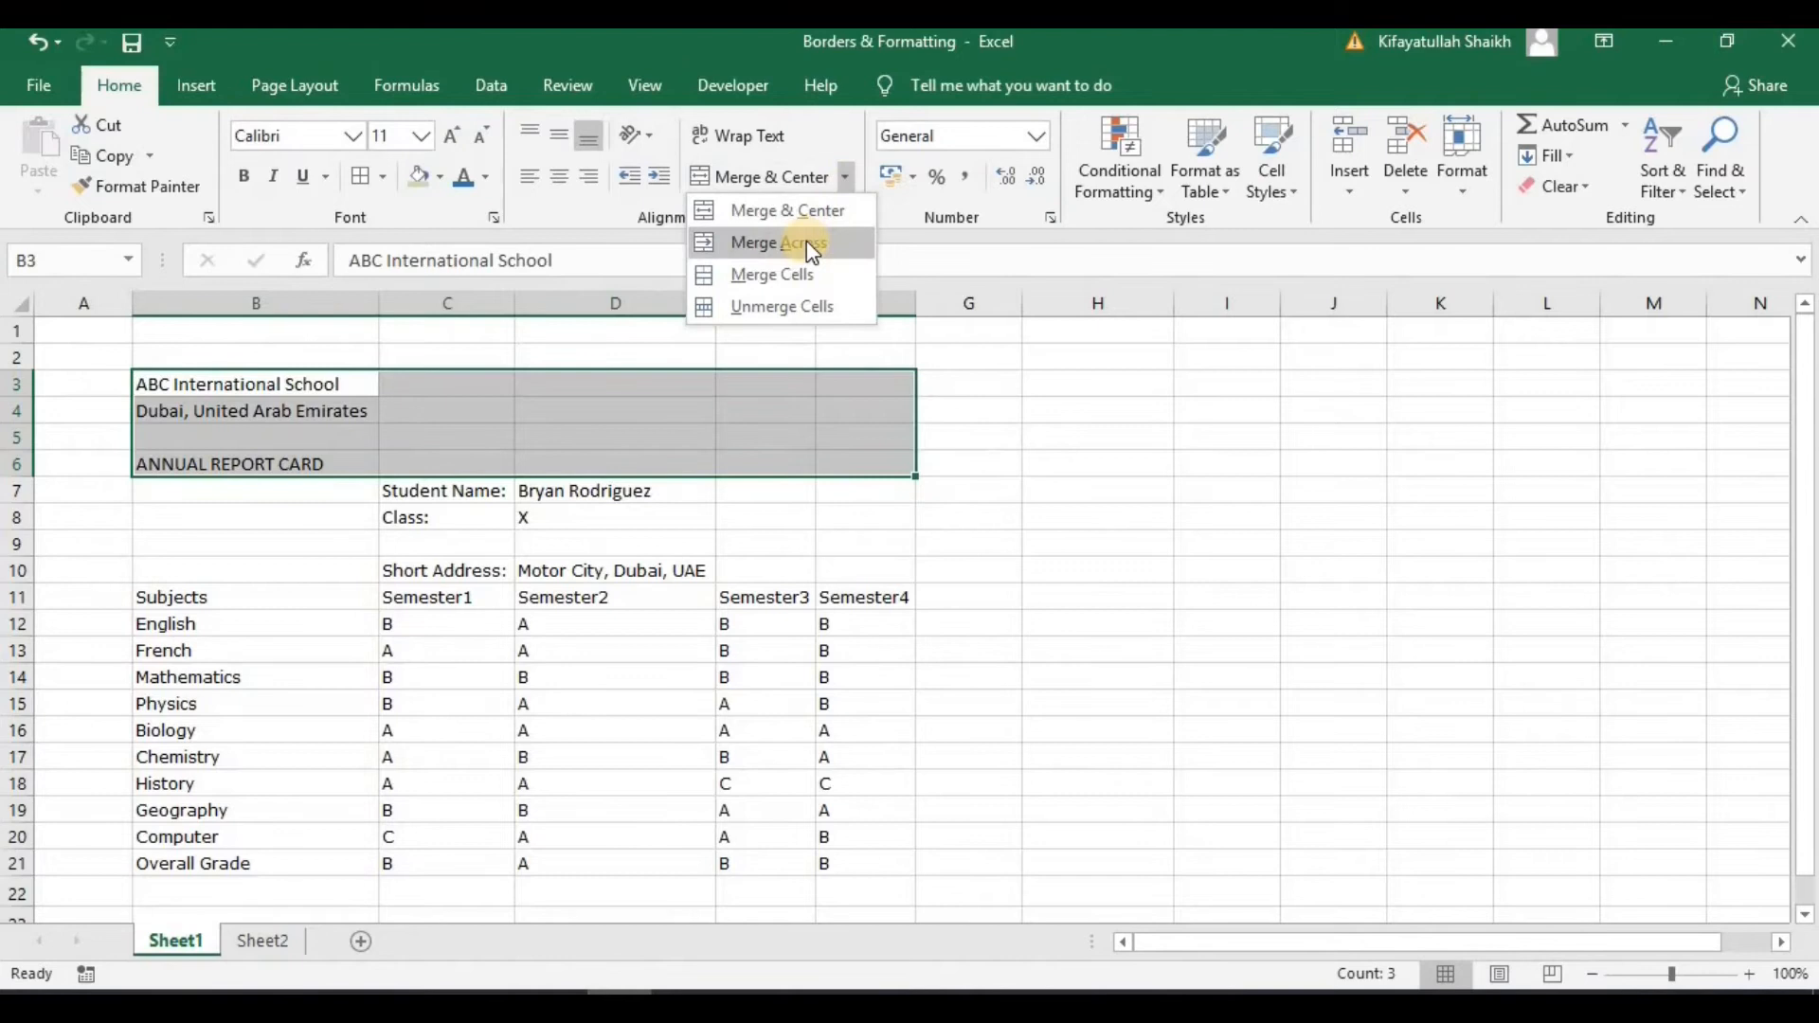
click(806, 241)
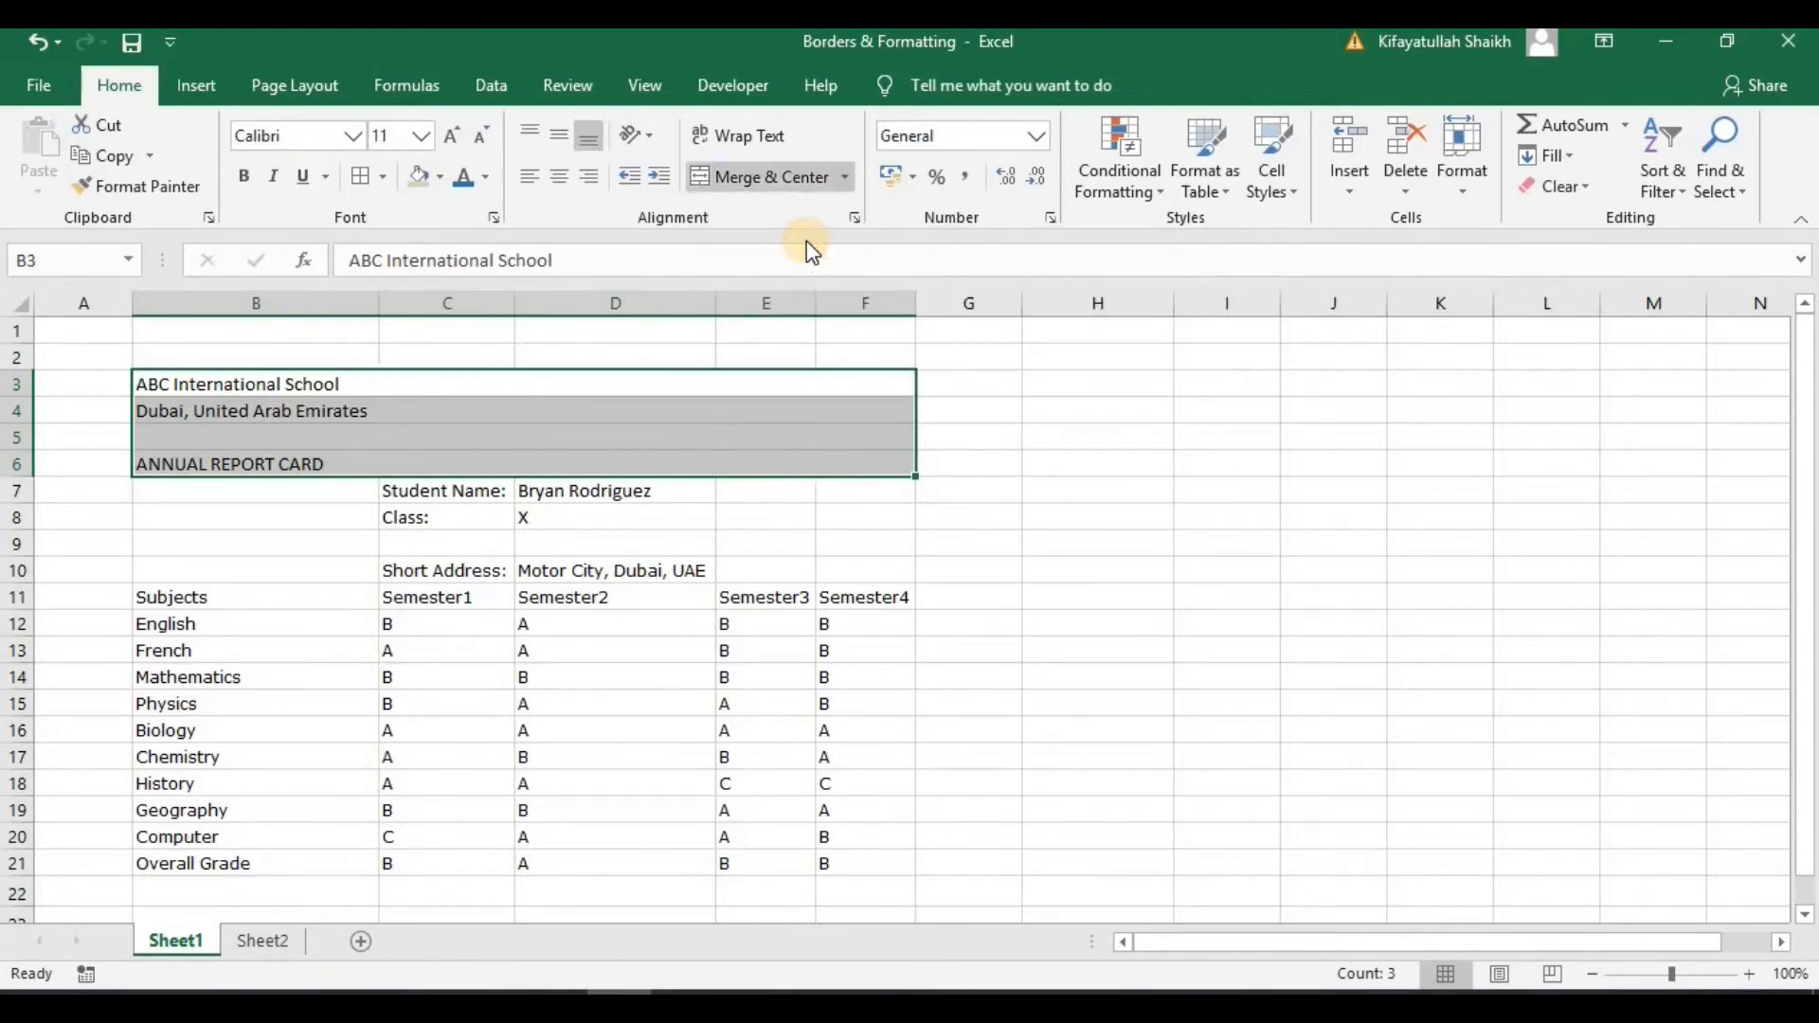
click(559, 184)
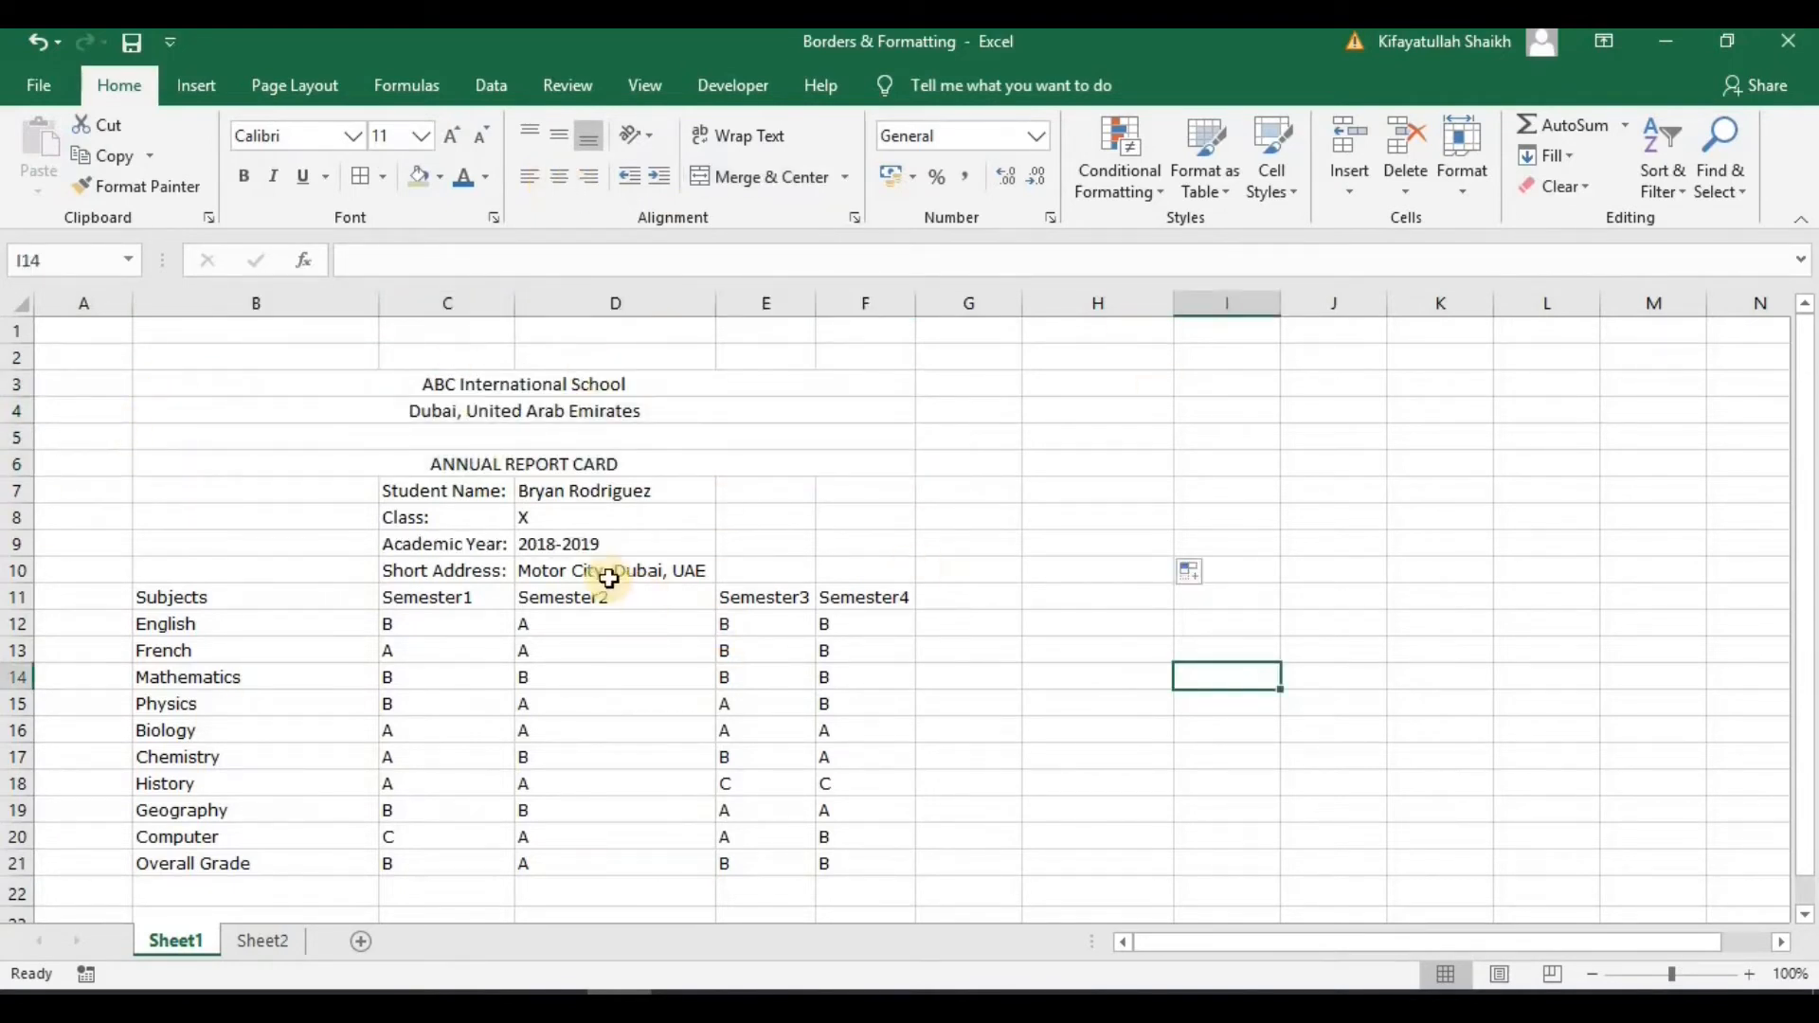
click(535, 388)
mouse_move(538, 435)
mouse_down()
mouse_move(516, 464)
mouse_move(627, 563)
mouse_up()
click(482, 495)
click(1064, 520)
click(1080, 729)
- Center the semester headings and grades in C11:F21 horizontally
drag(464, 598, 848, 864)
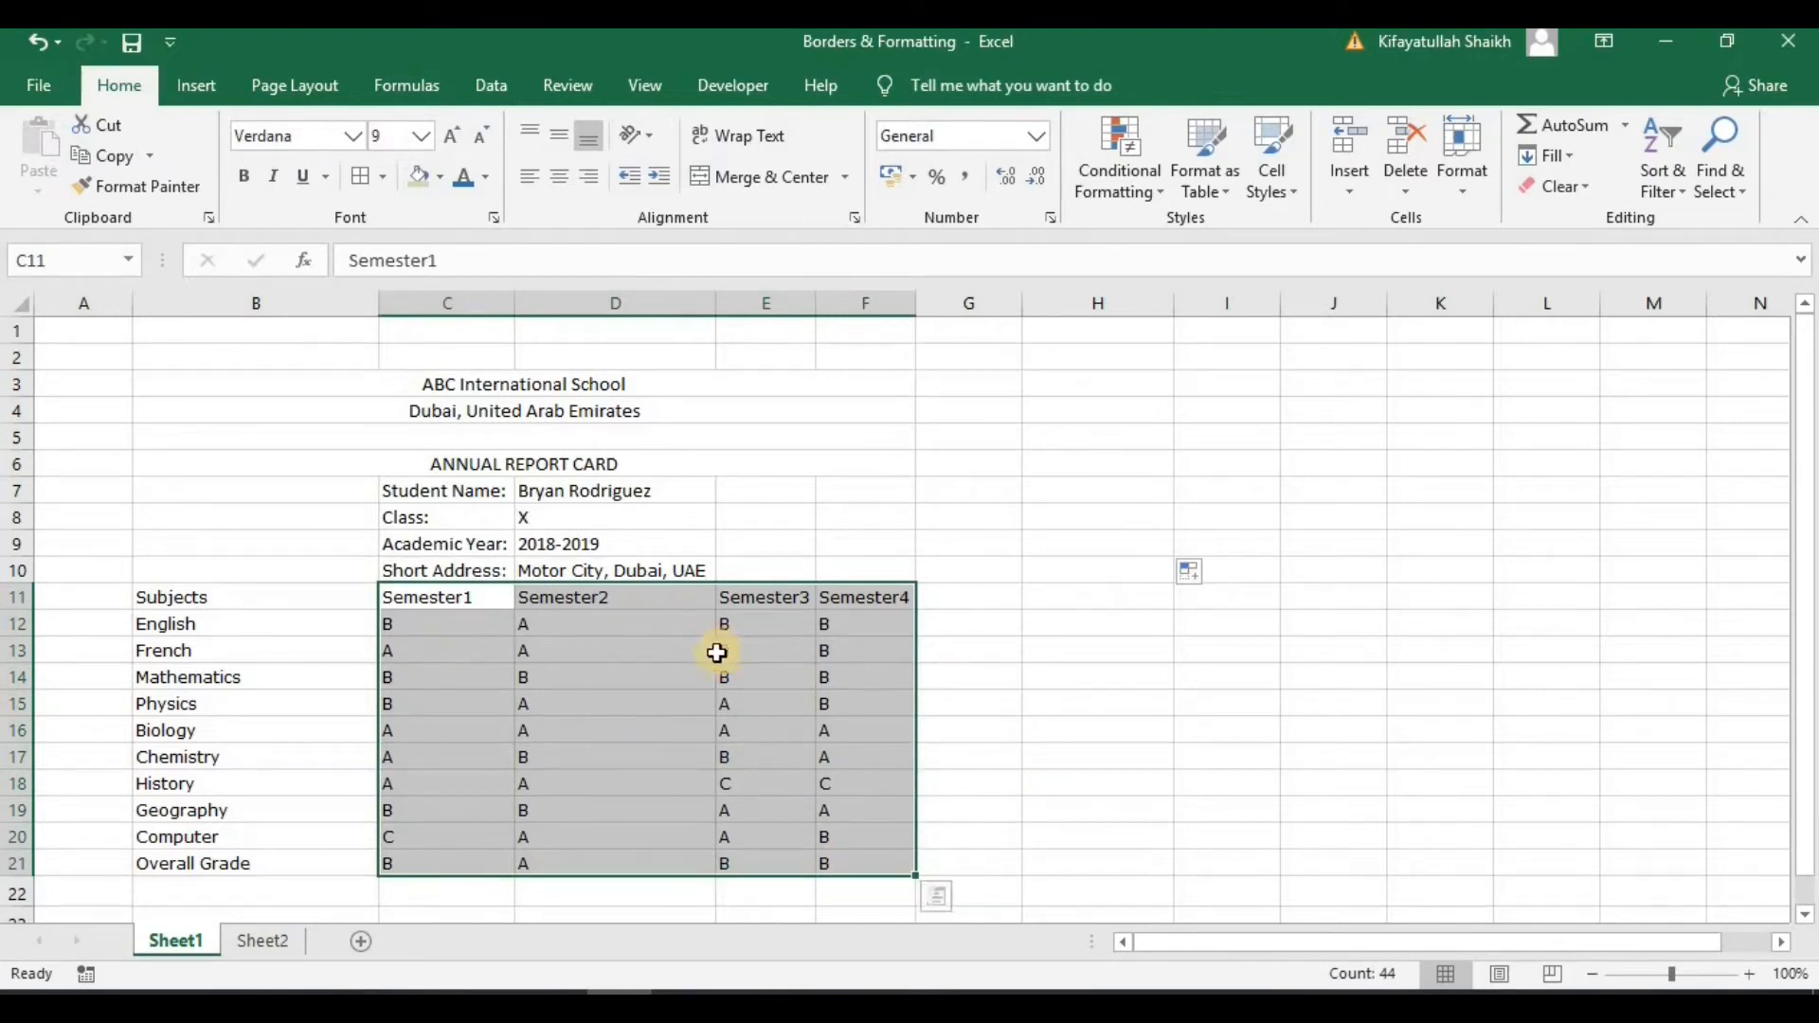
click(561, 176)
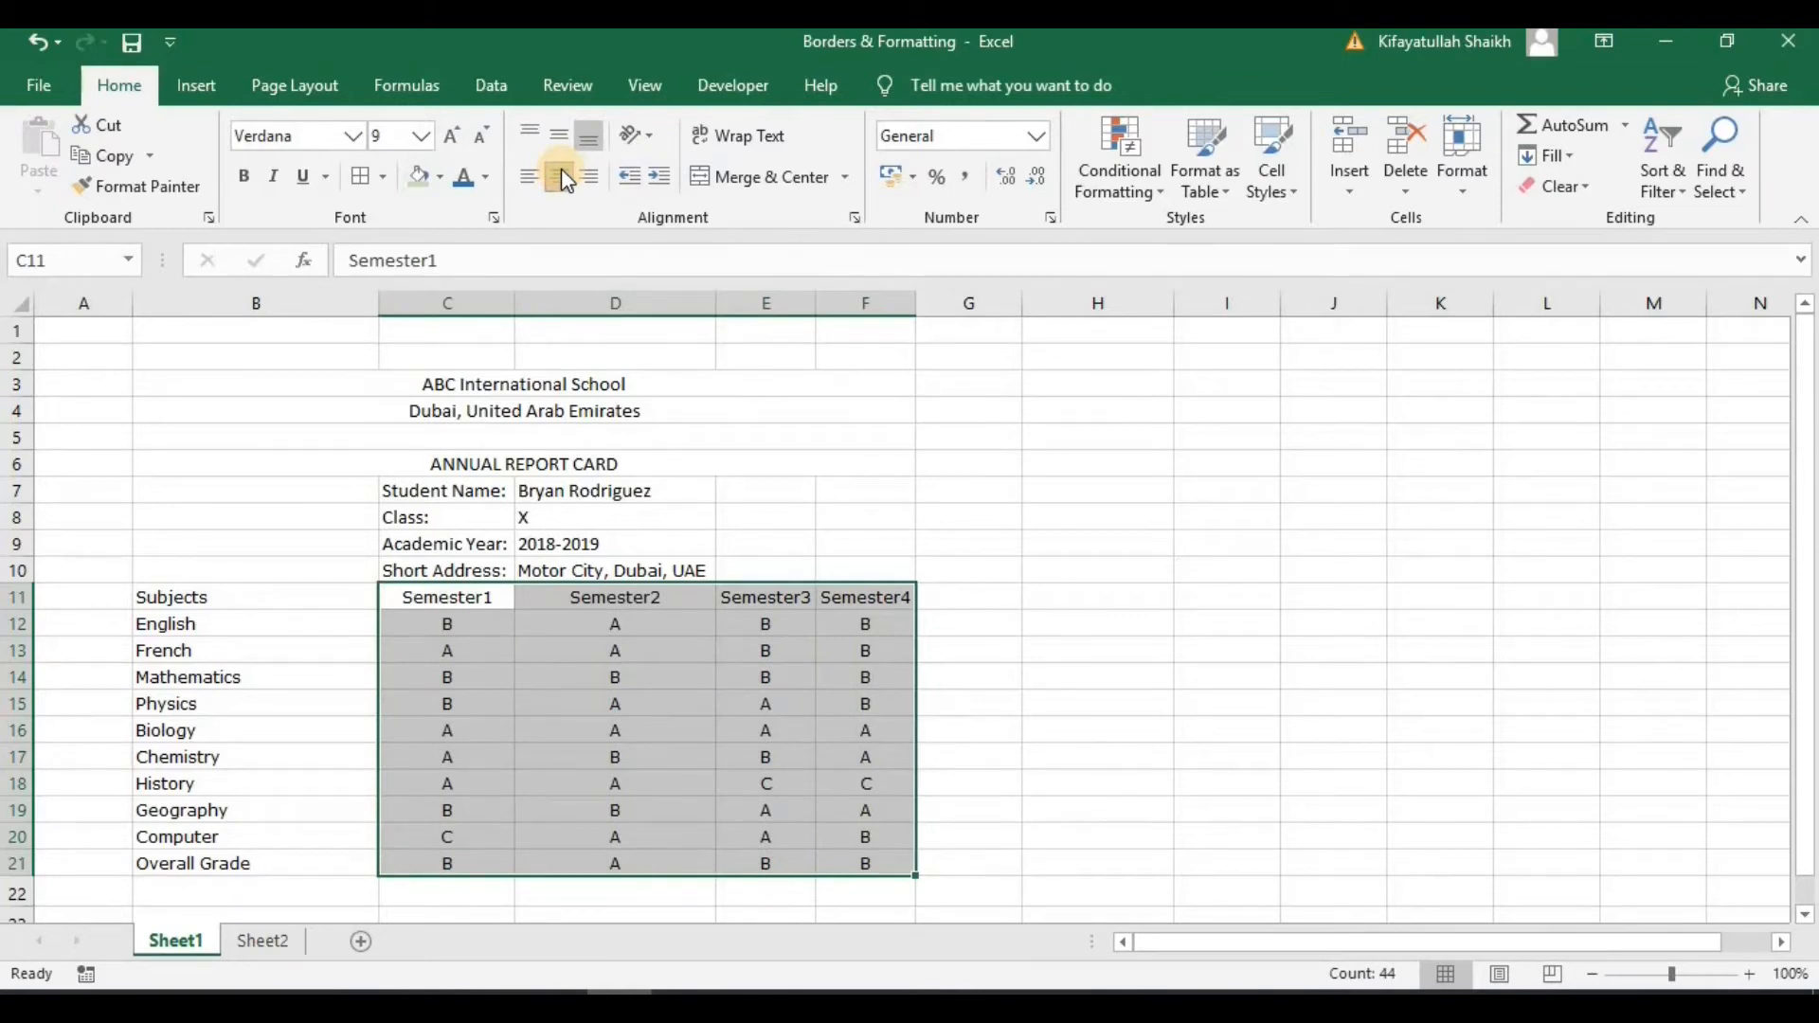
click(1099, 357)
- Resize columns C to F to an equal width, and give all of columns B to F one uniform width
drag(446, 303, 868, 308)
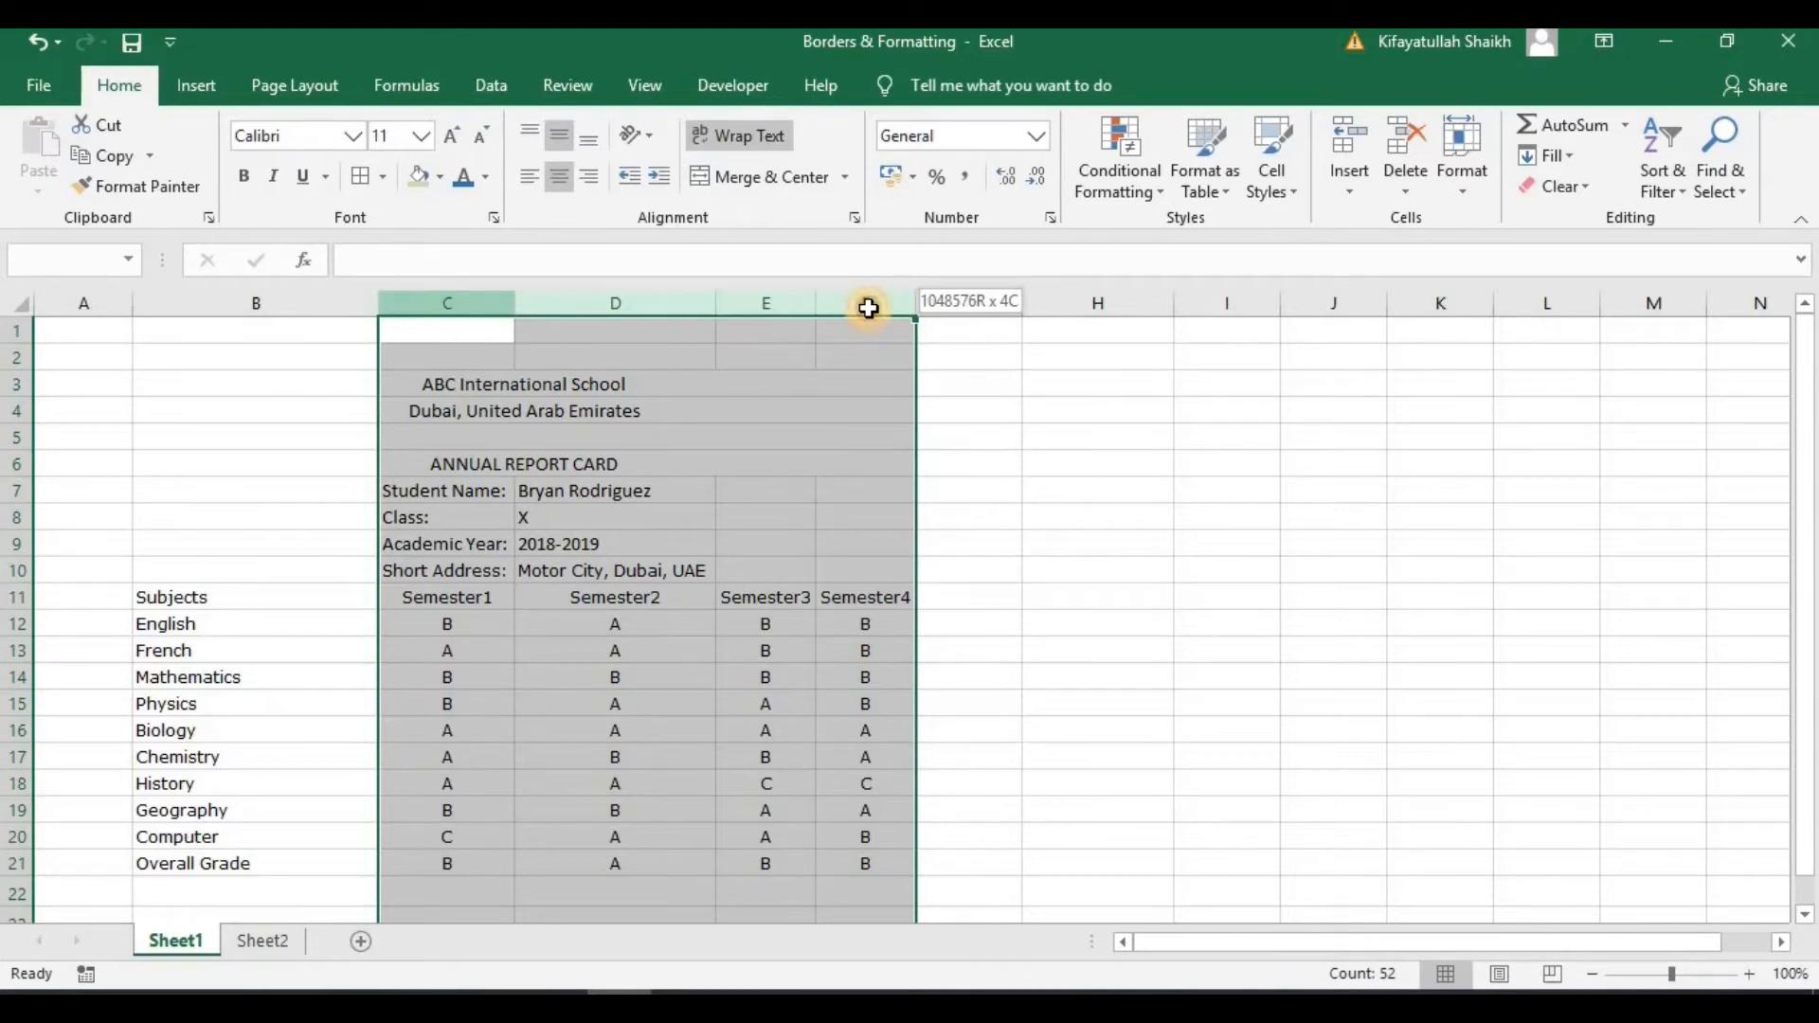
drag(869, 308, 867, 307)
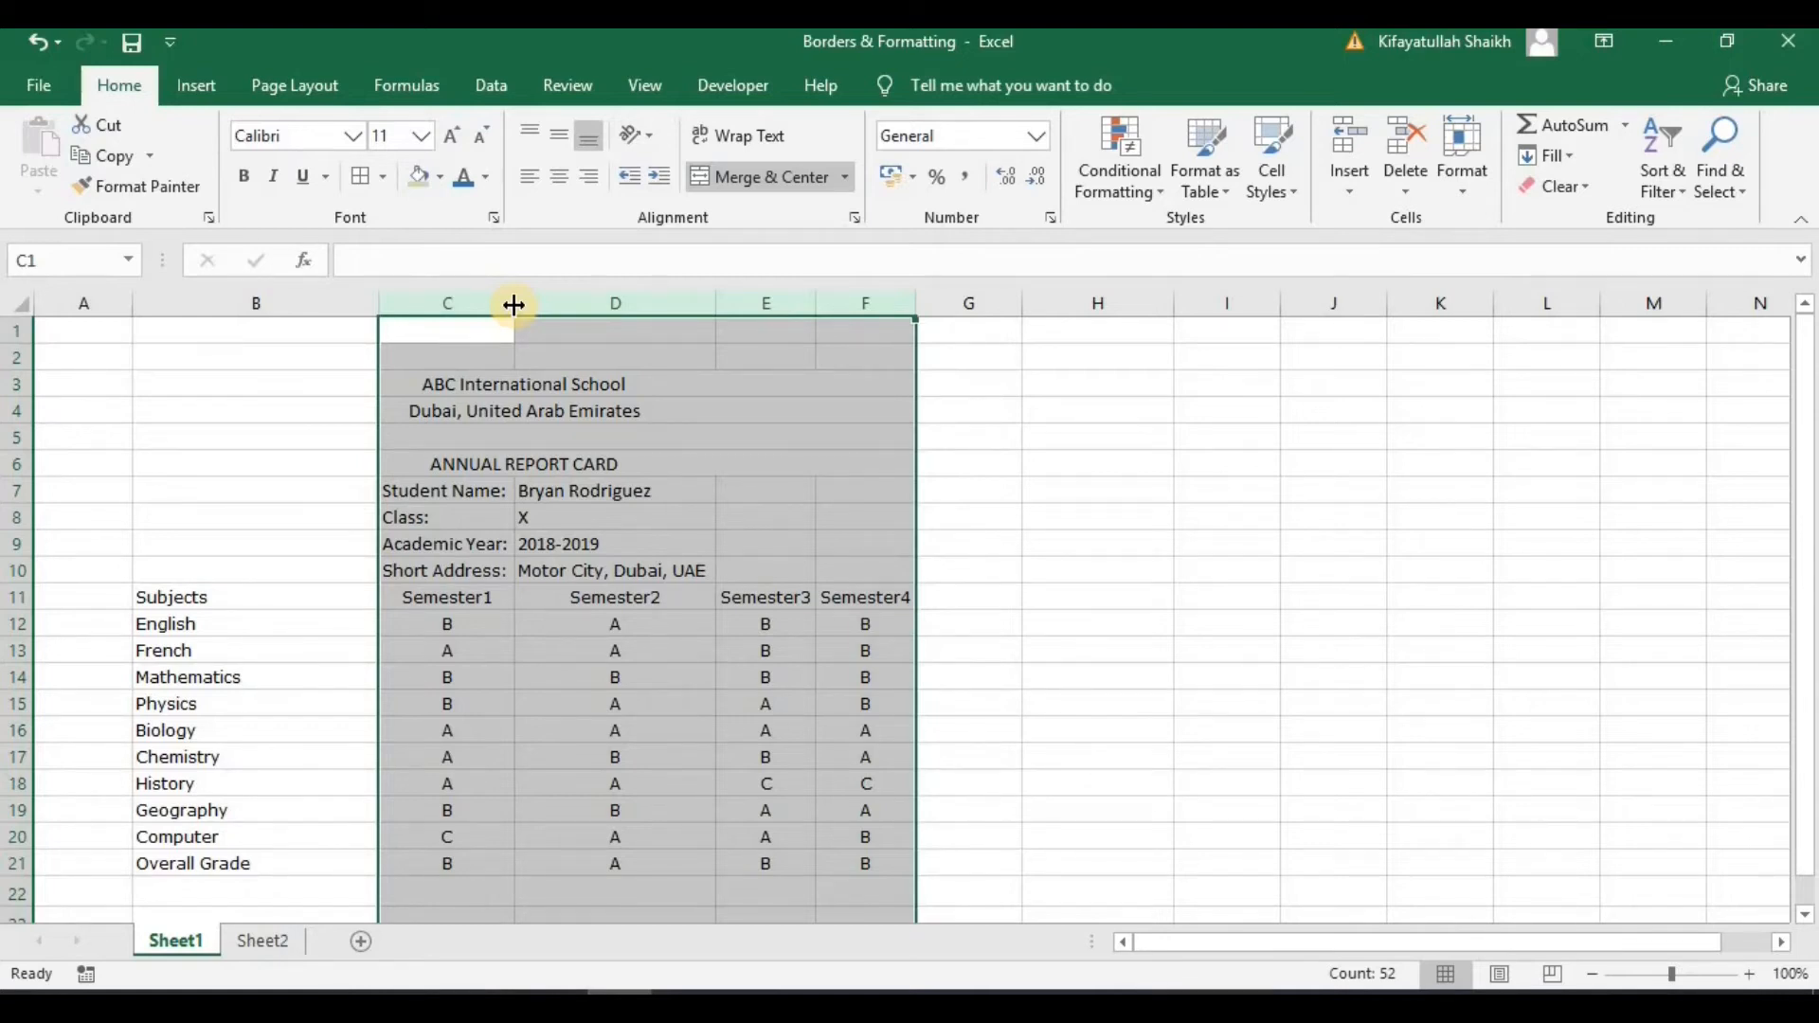
drag(509, 304, 499, 305)
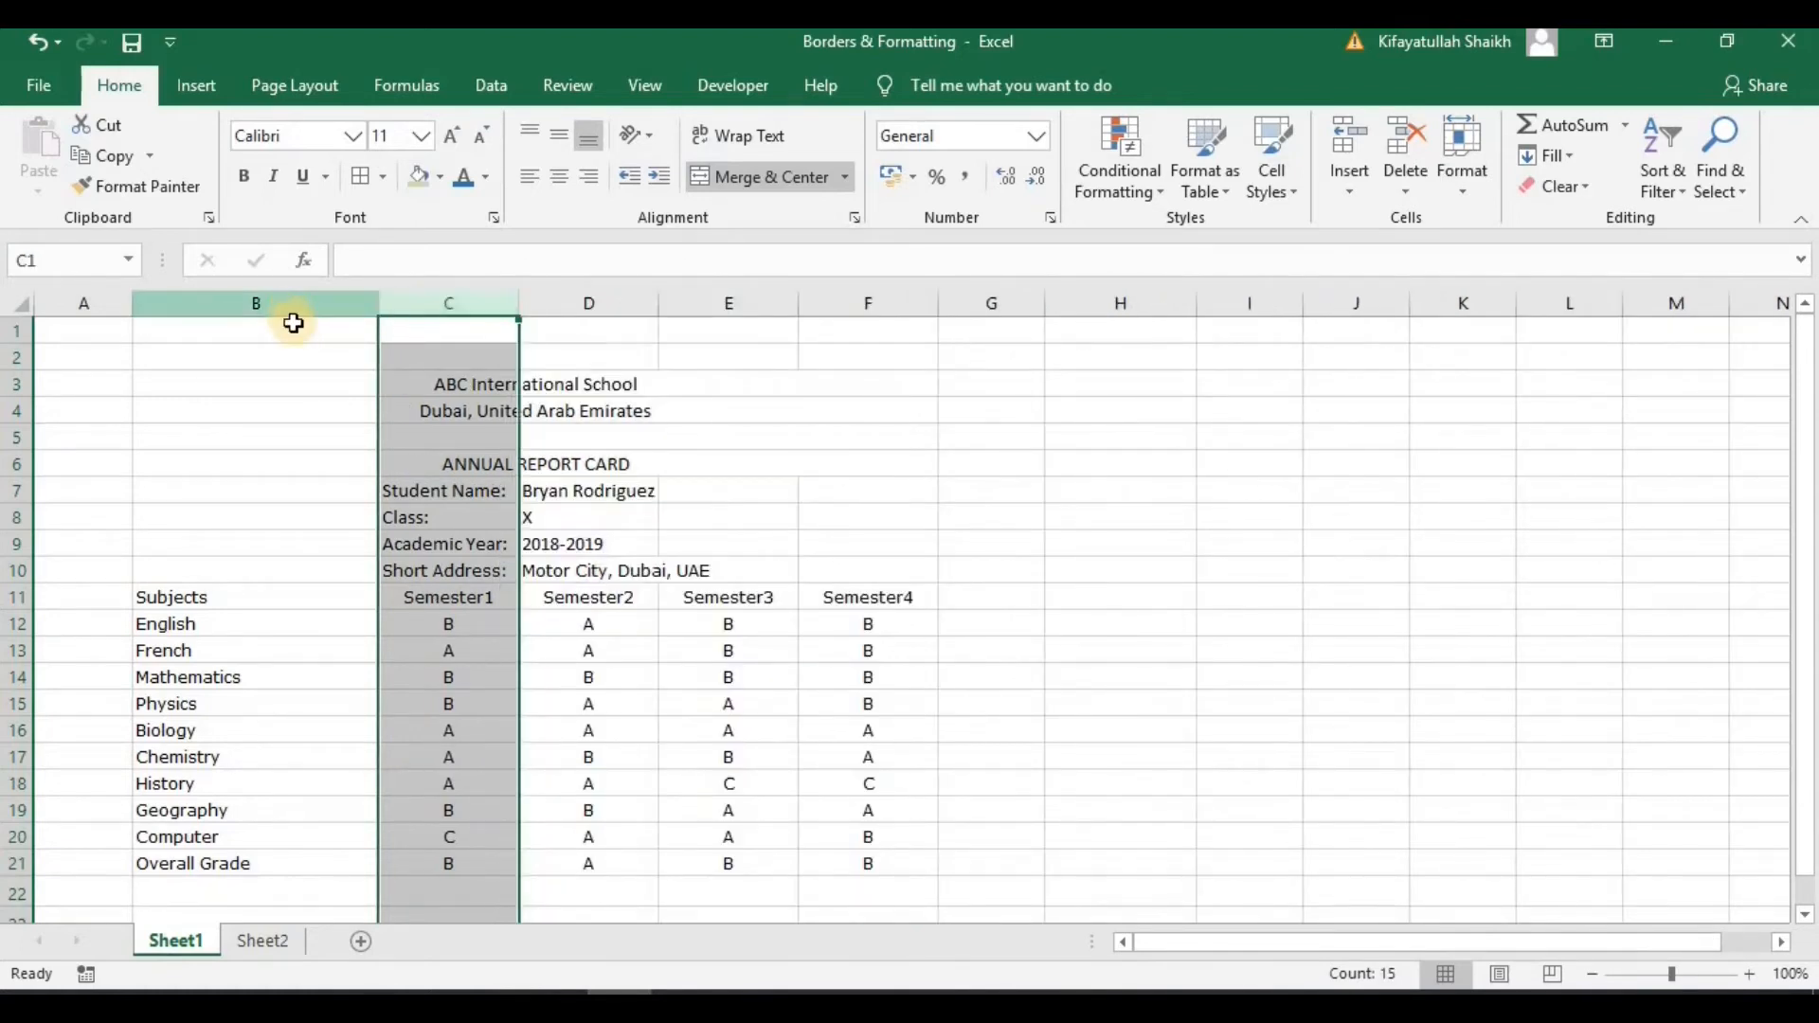
drag(298, 323, 868, 301)
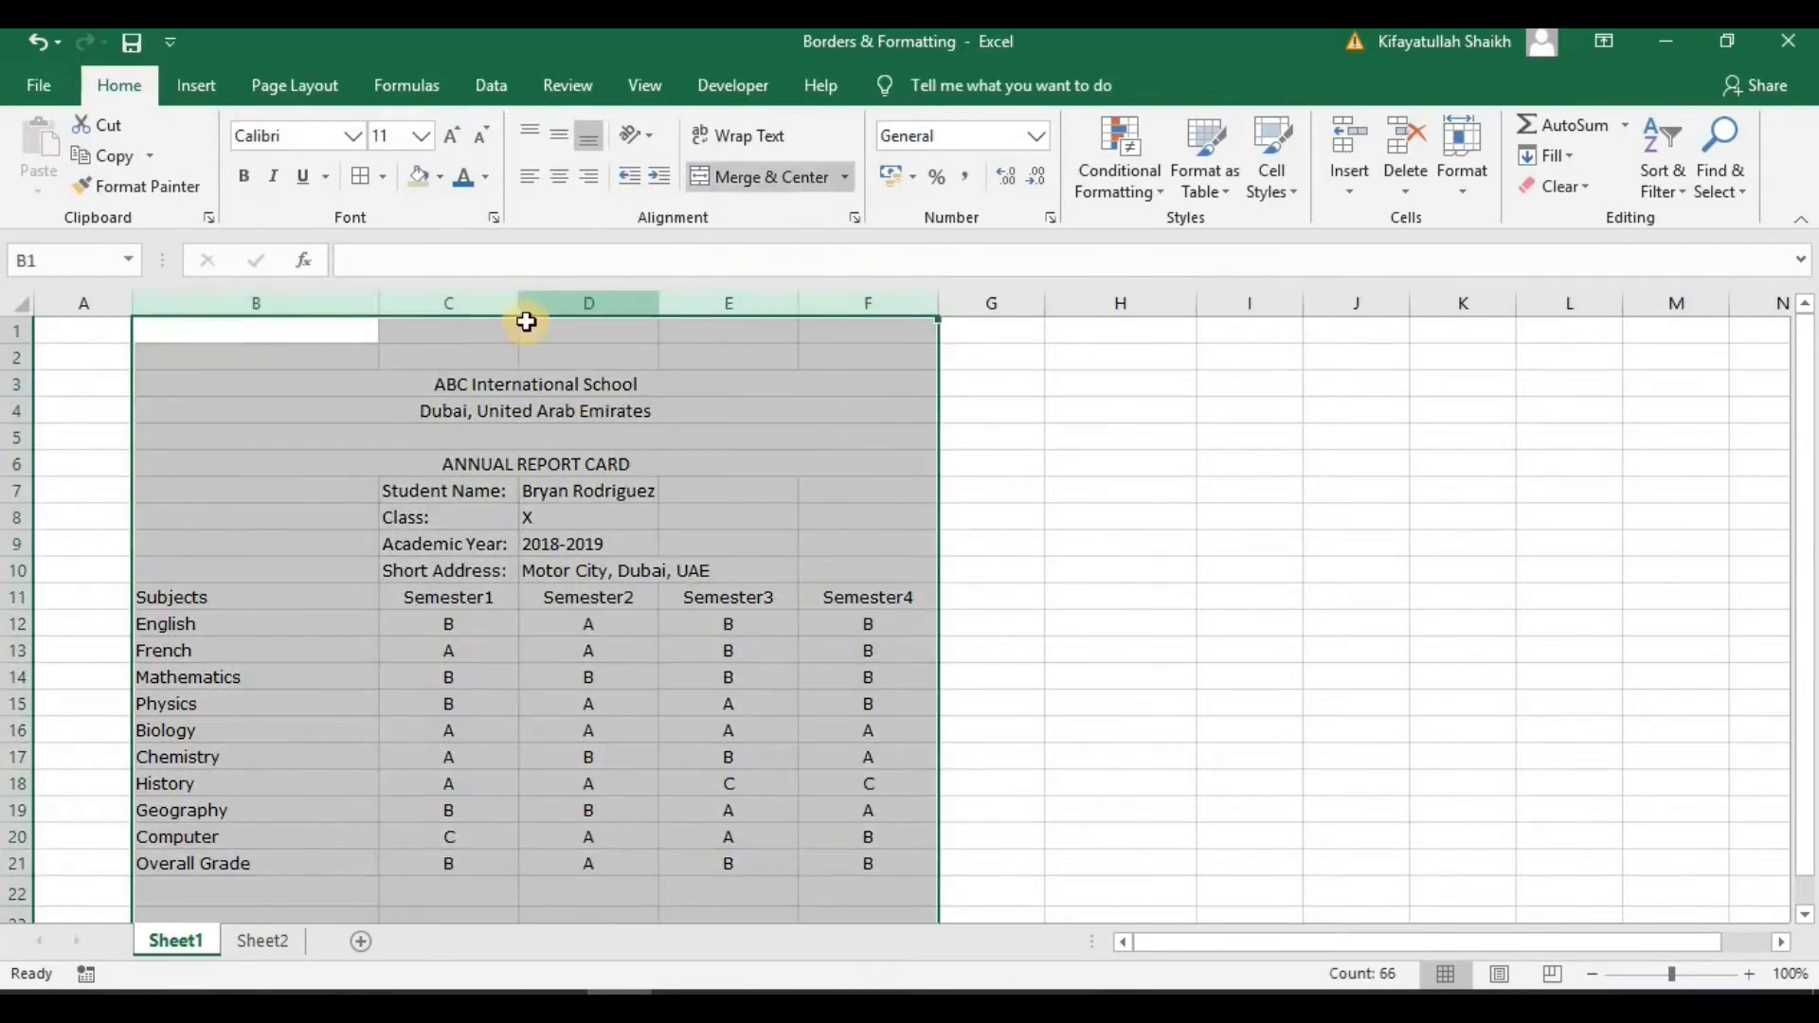
drag(519, 305, 514, 305)
click(860, 516)
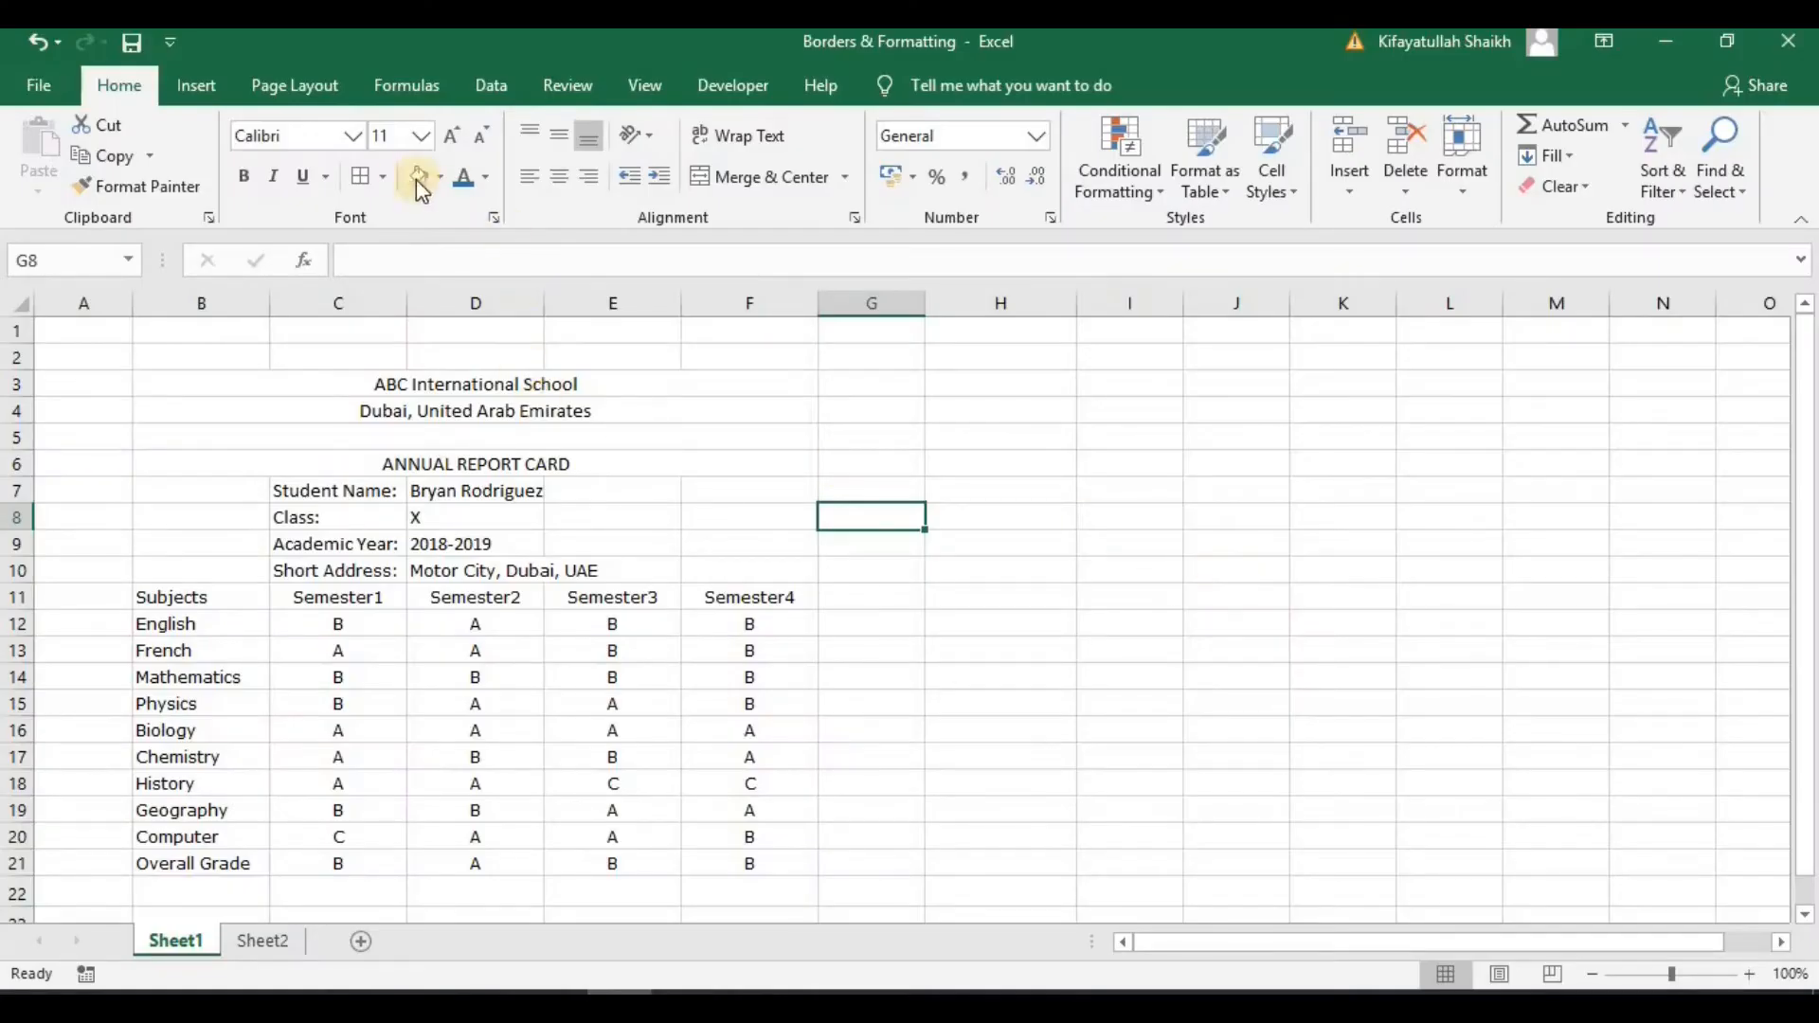
- Apply a bottom border and a top border to the semester headings and grades in C11:F21
click(387, 174)
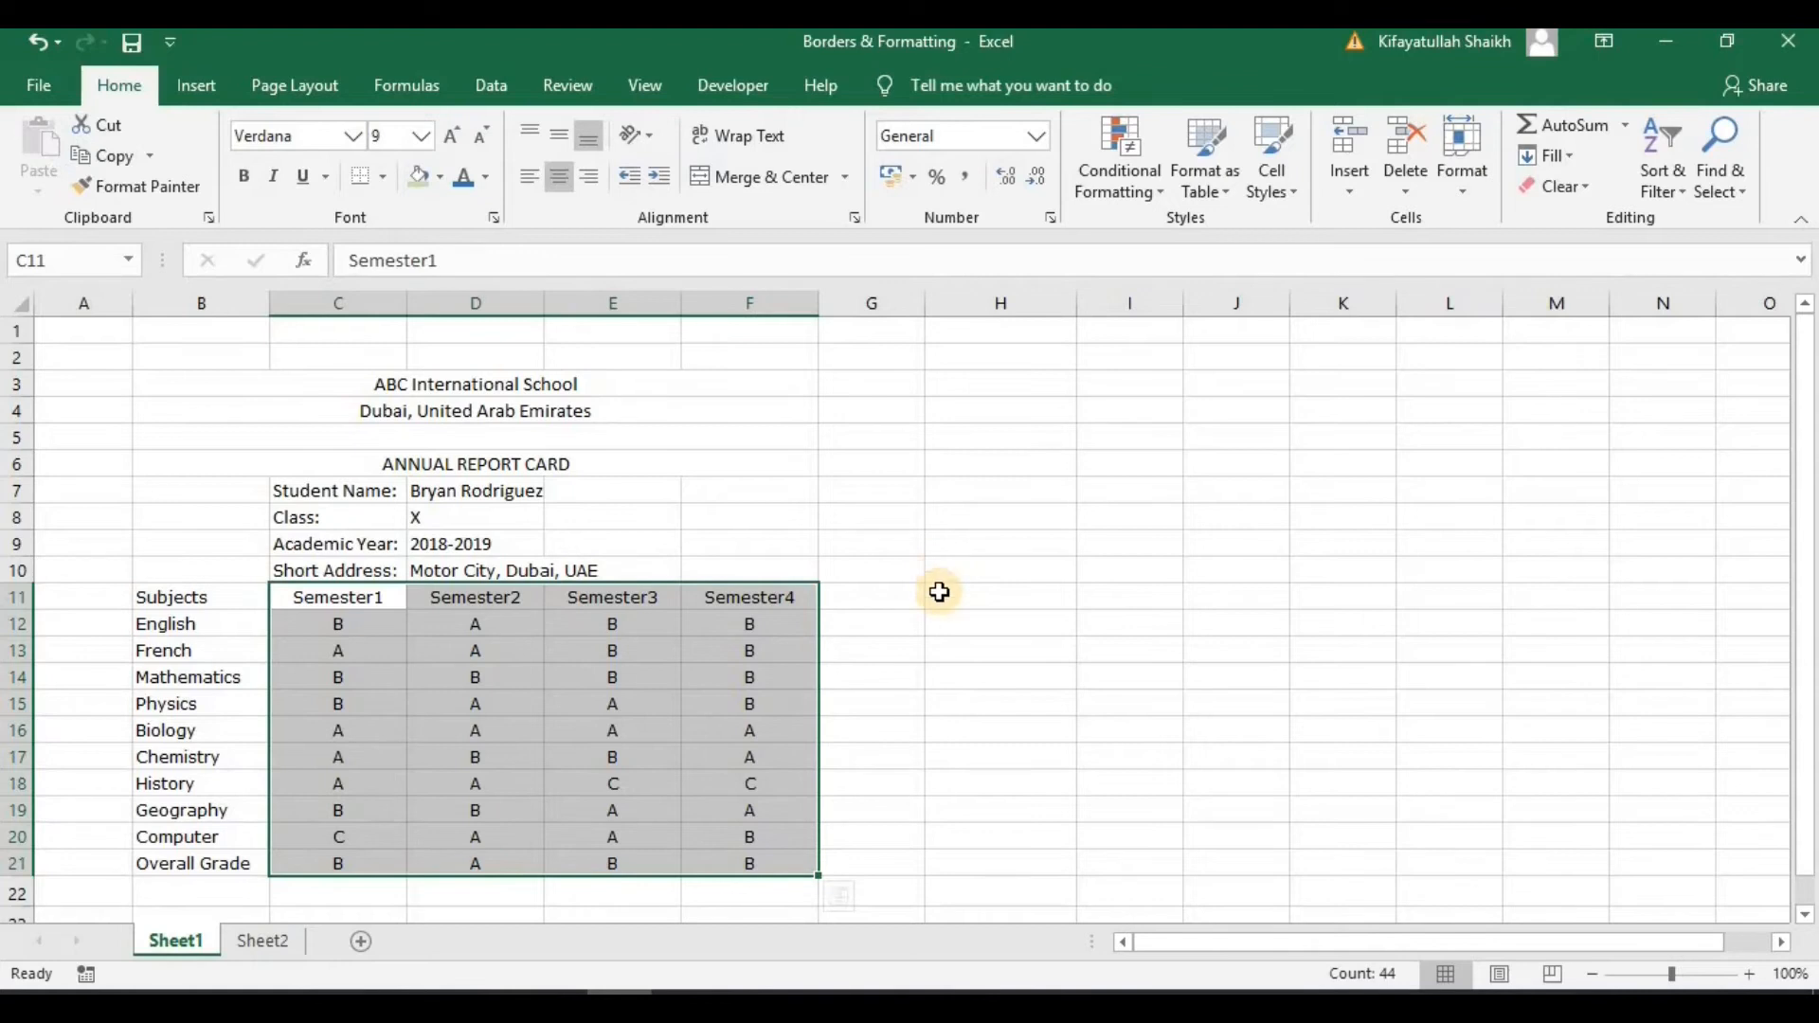
click(938, 593)
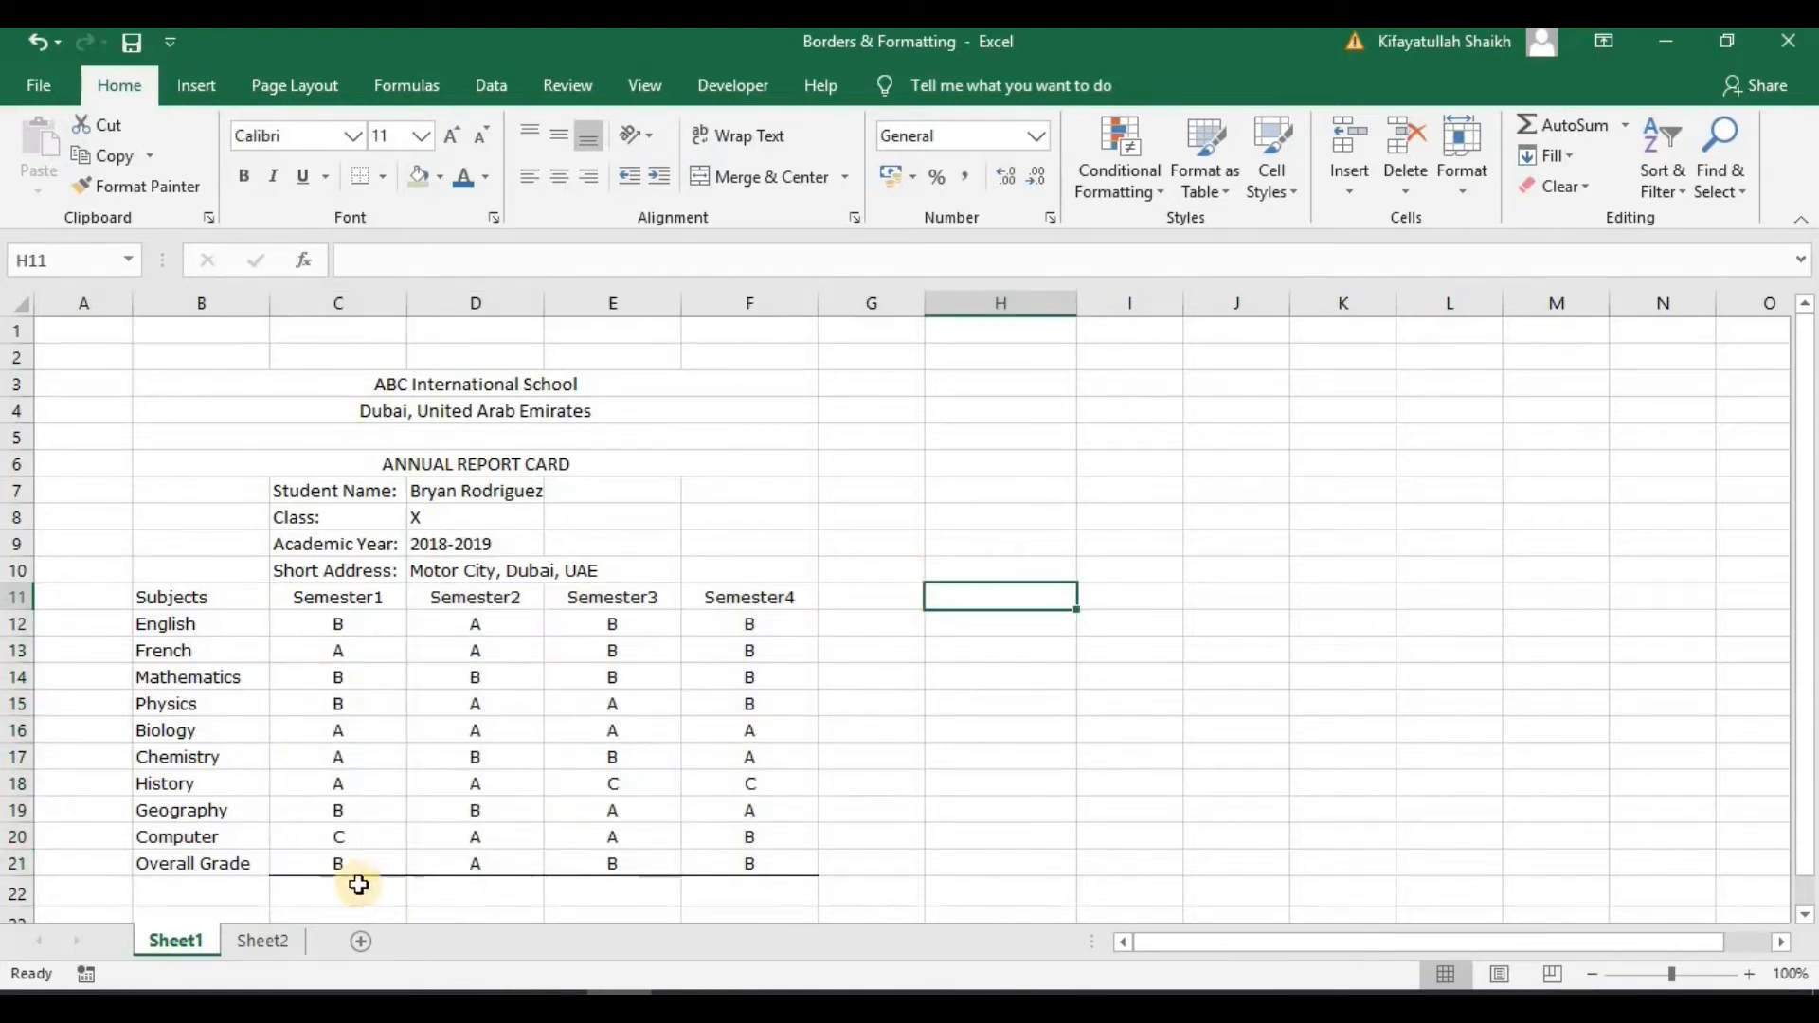
drag(339, 596, 748, 863)
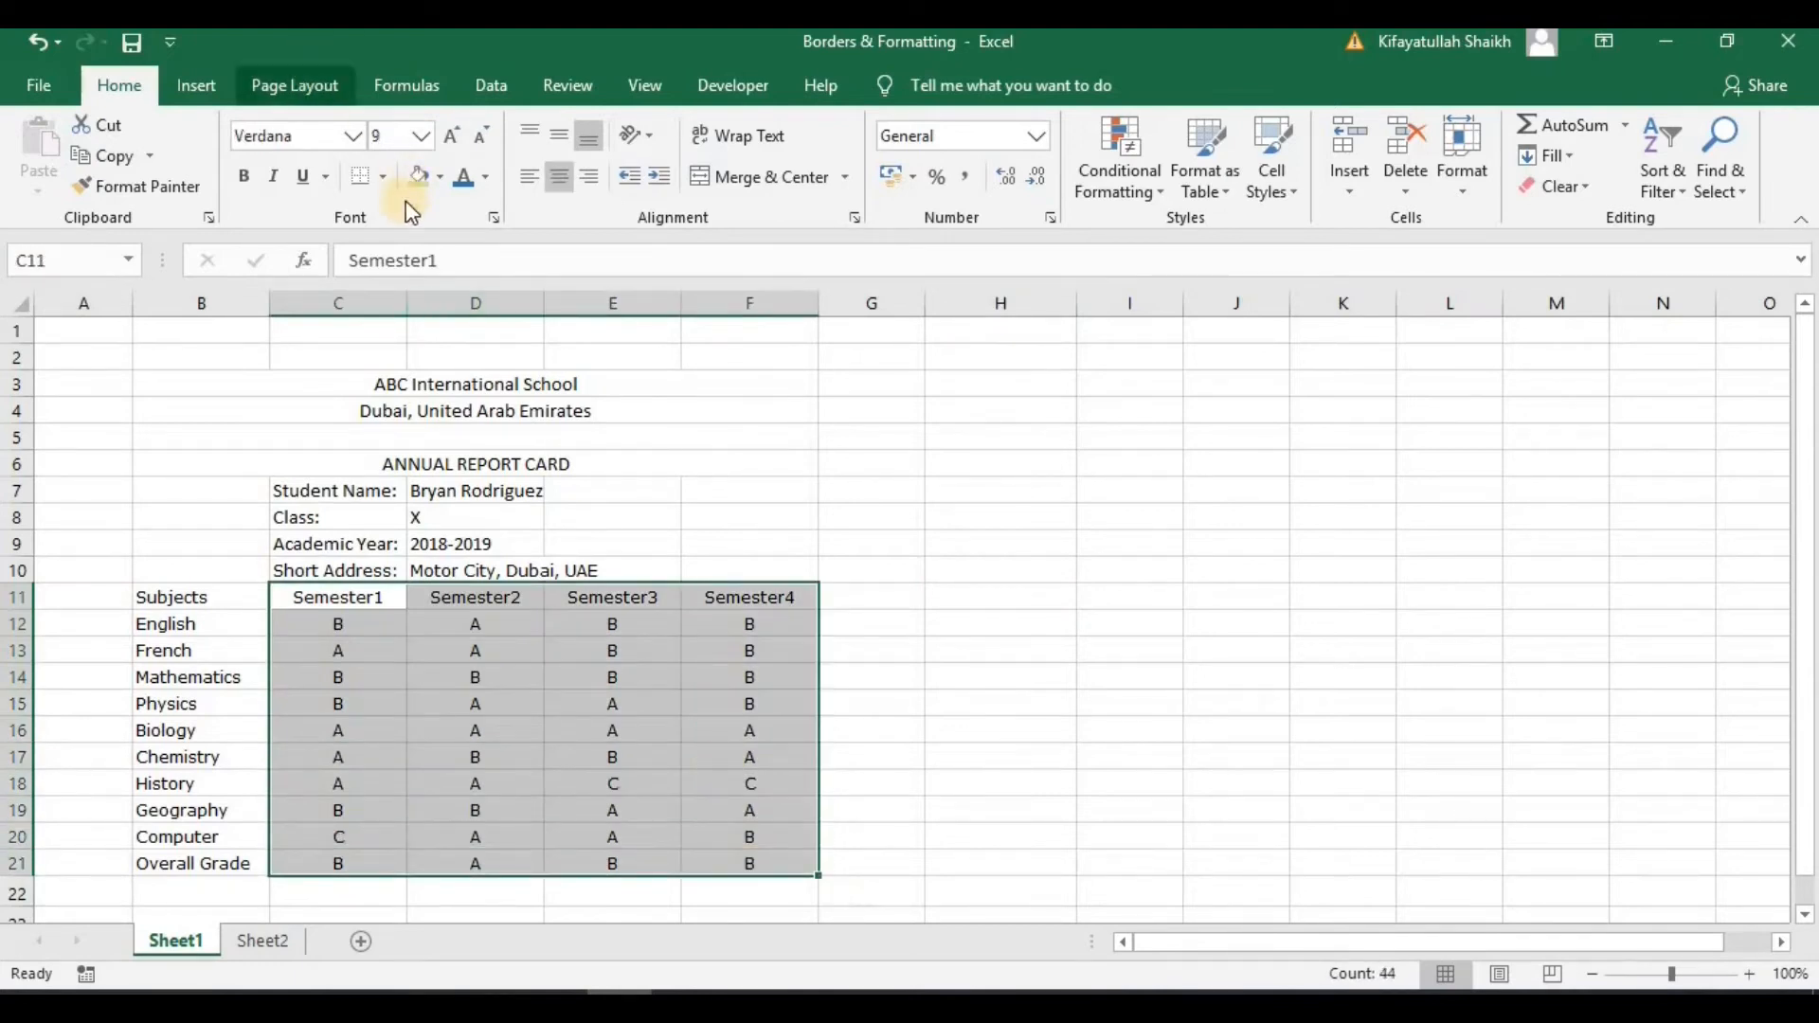
click(384, 178)
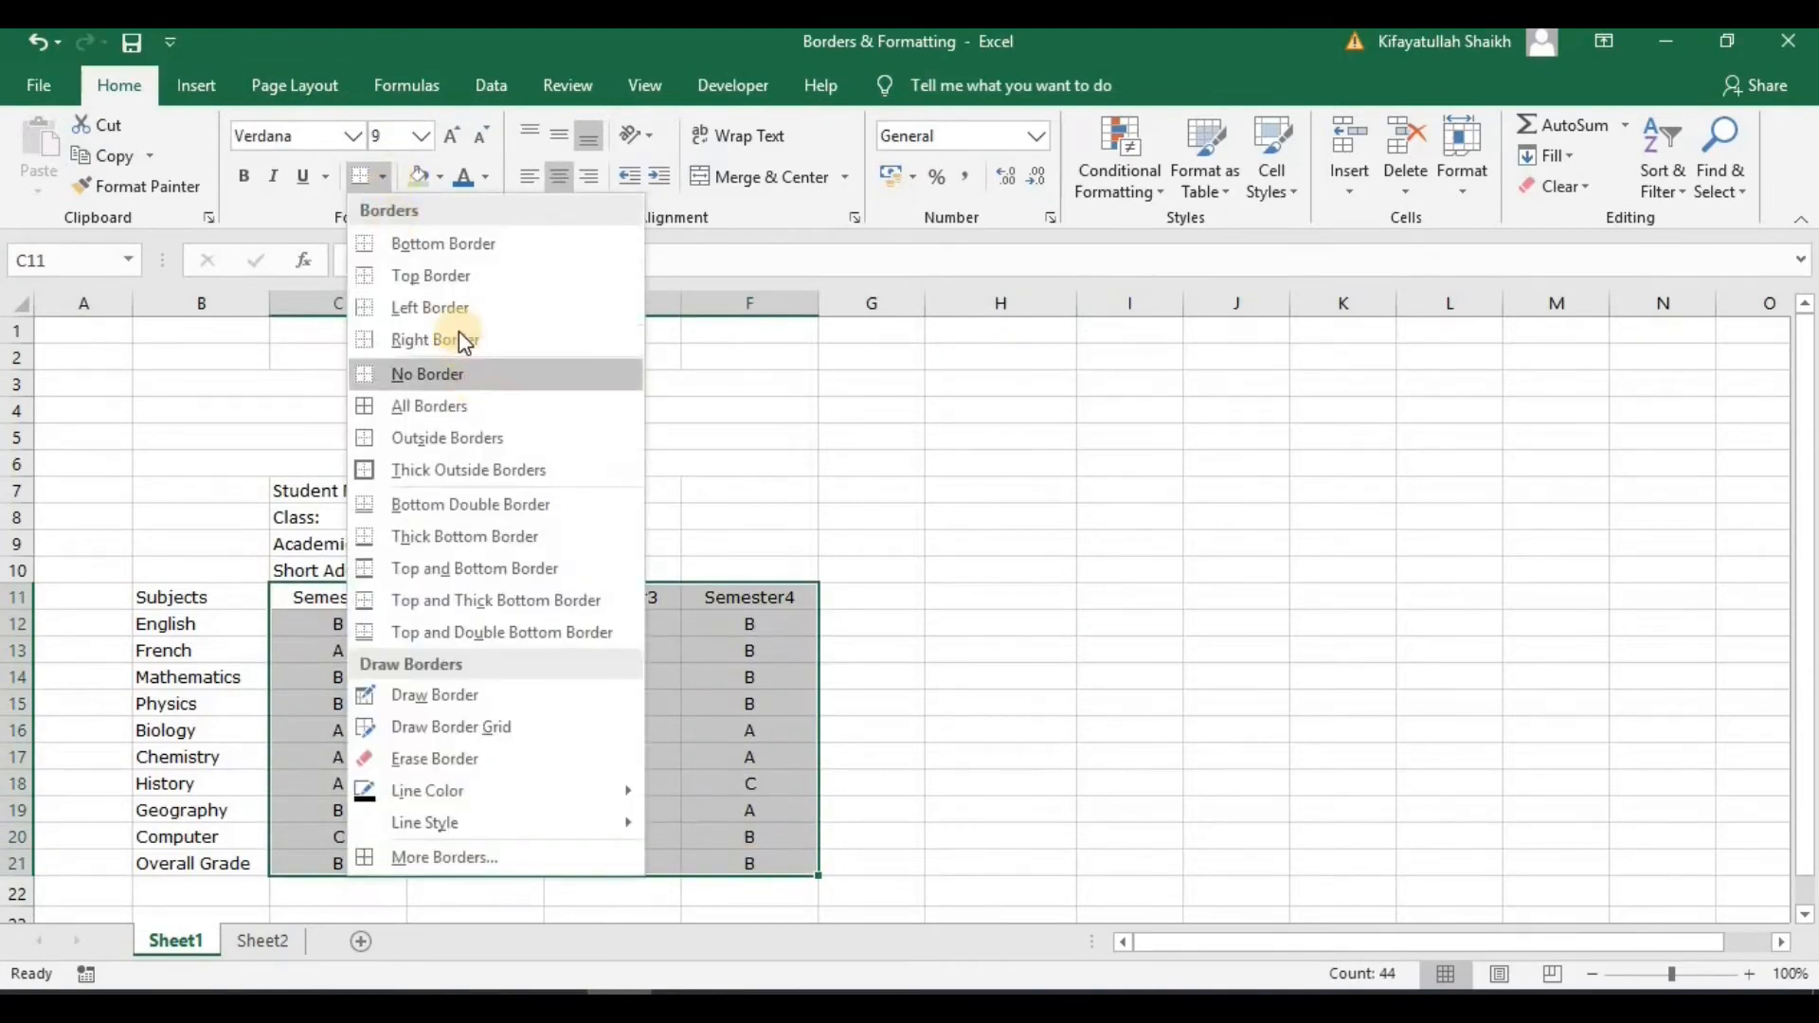
click(436, 277)
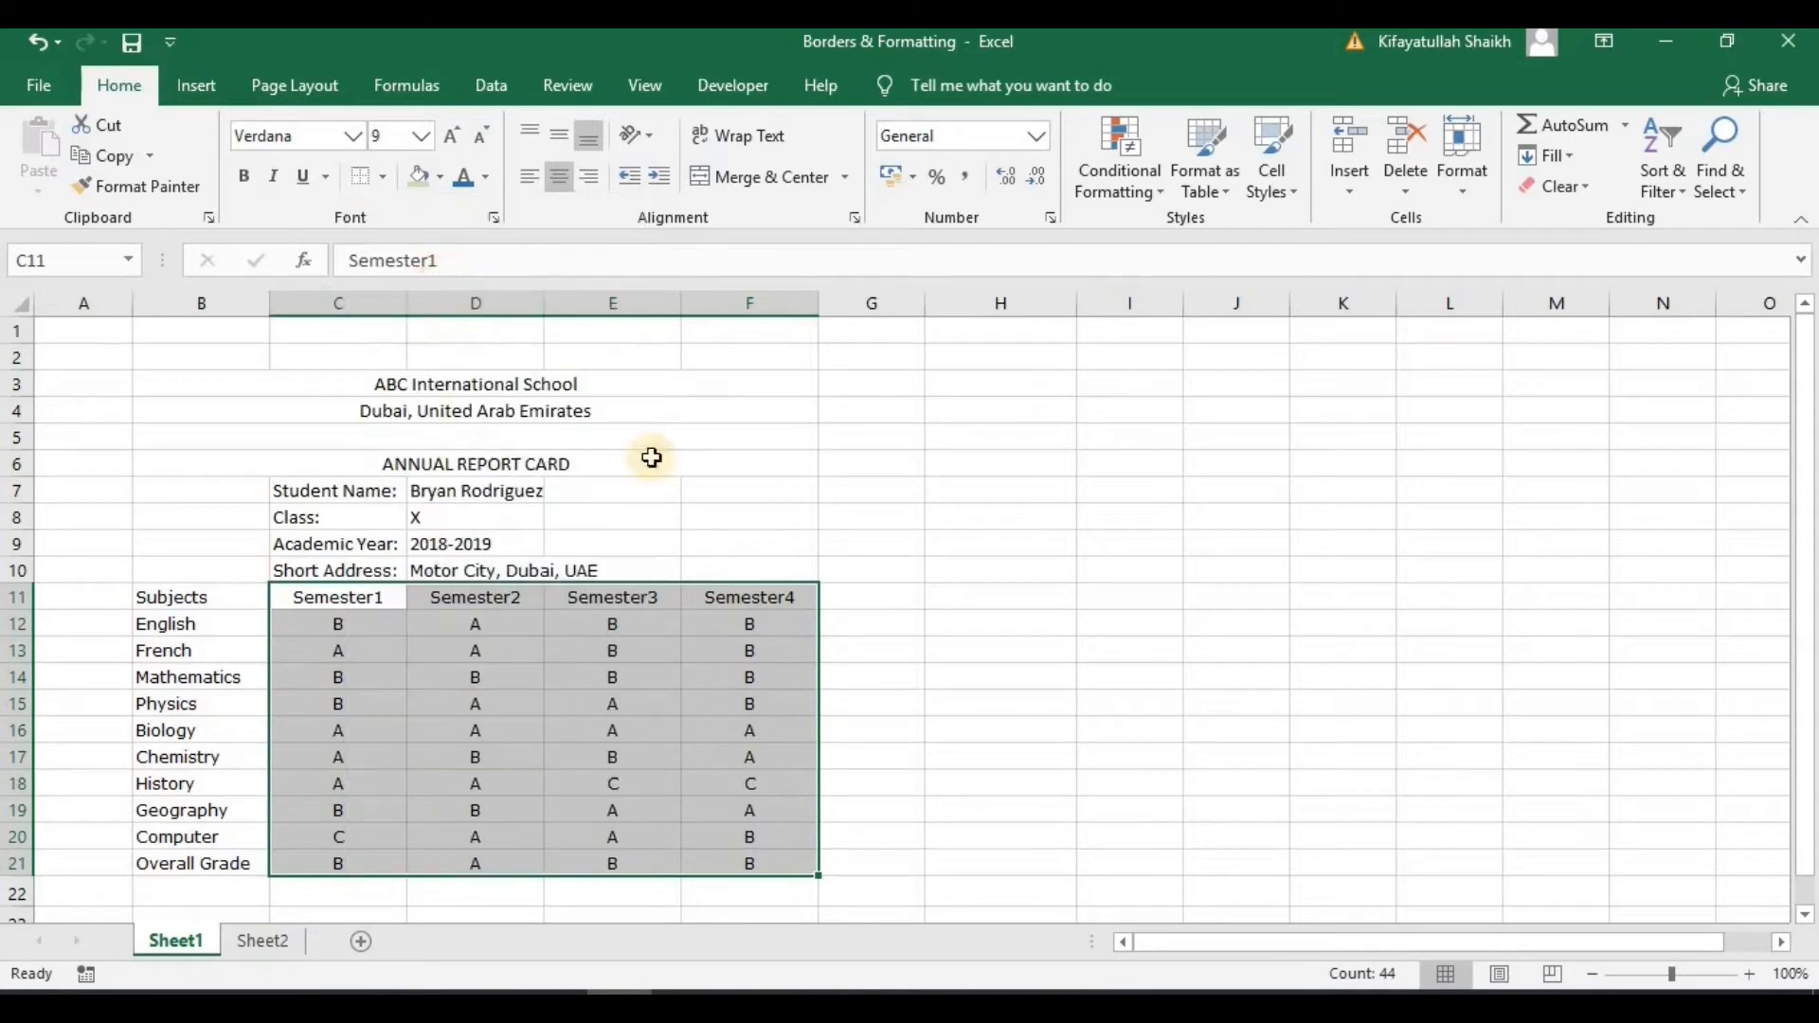
click(865, 617)
- Apply all borders plus thick outside borders to the semester headings and grades in C11:F21
drag(338, 597, 789, 864)
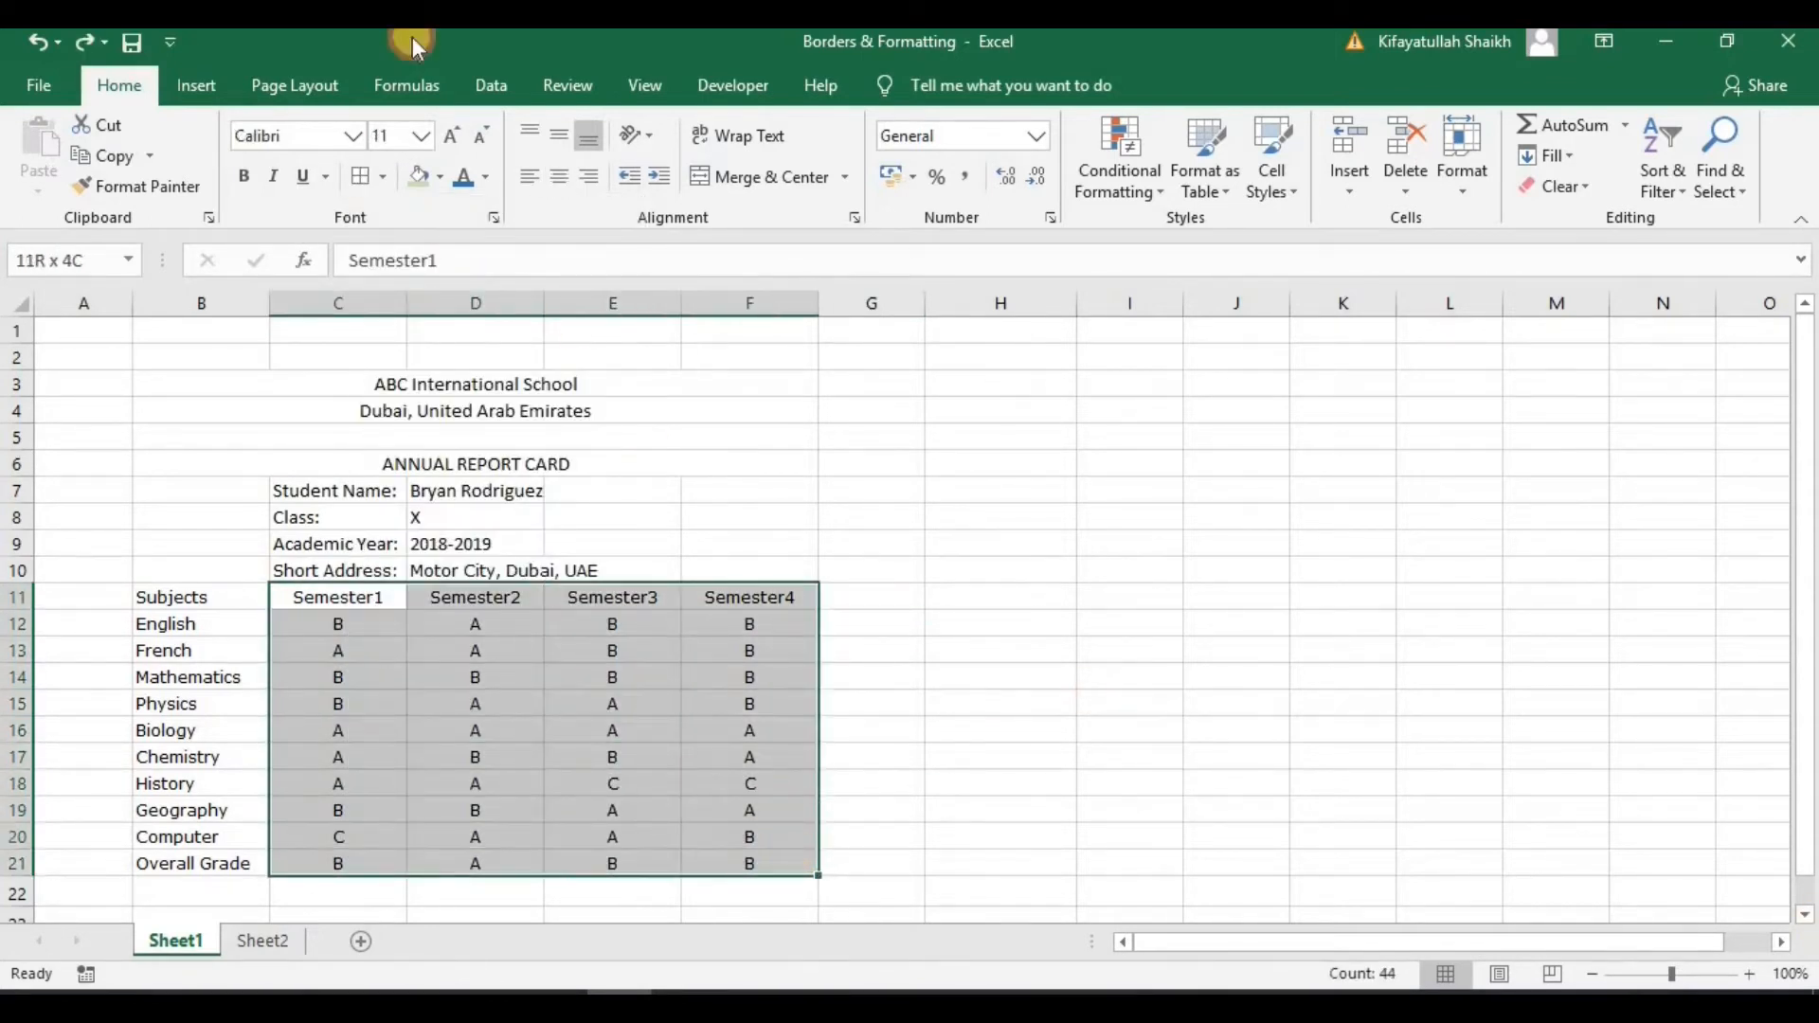
click(383, 177)
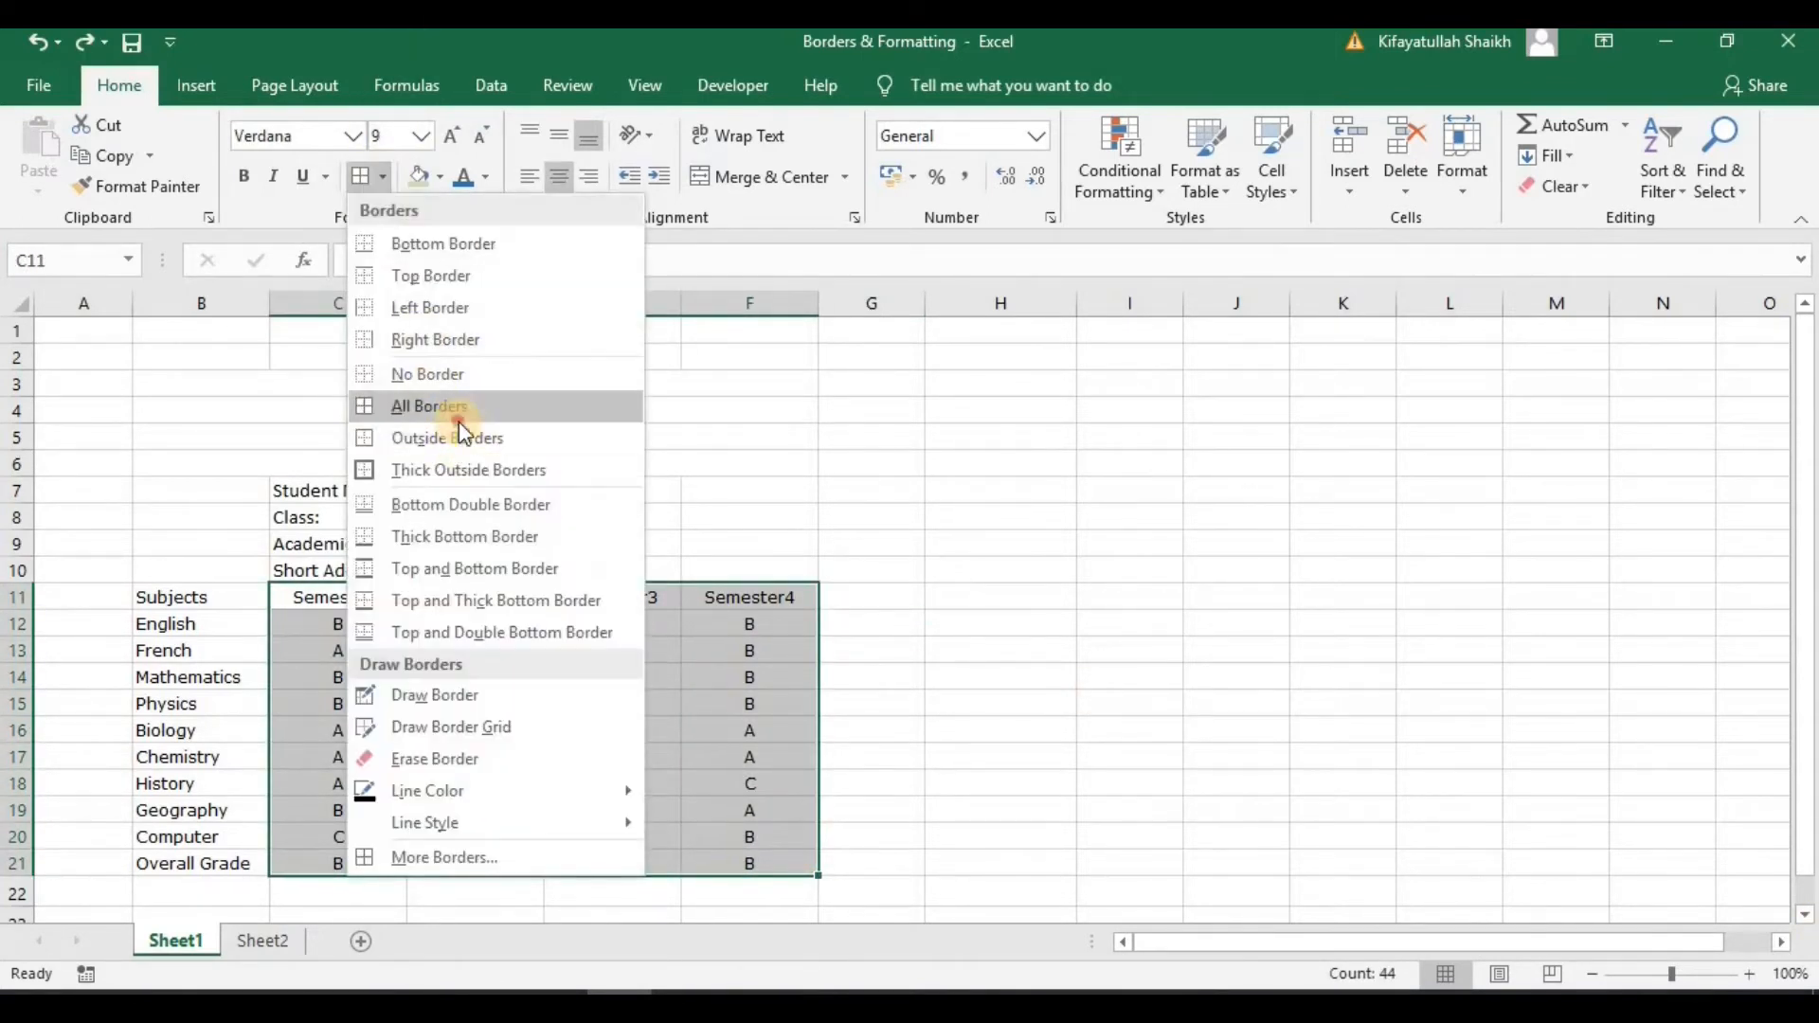
click(460, 409)
click(383, 178)
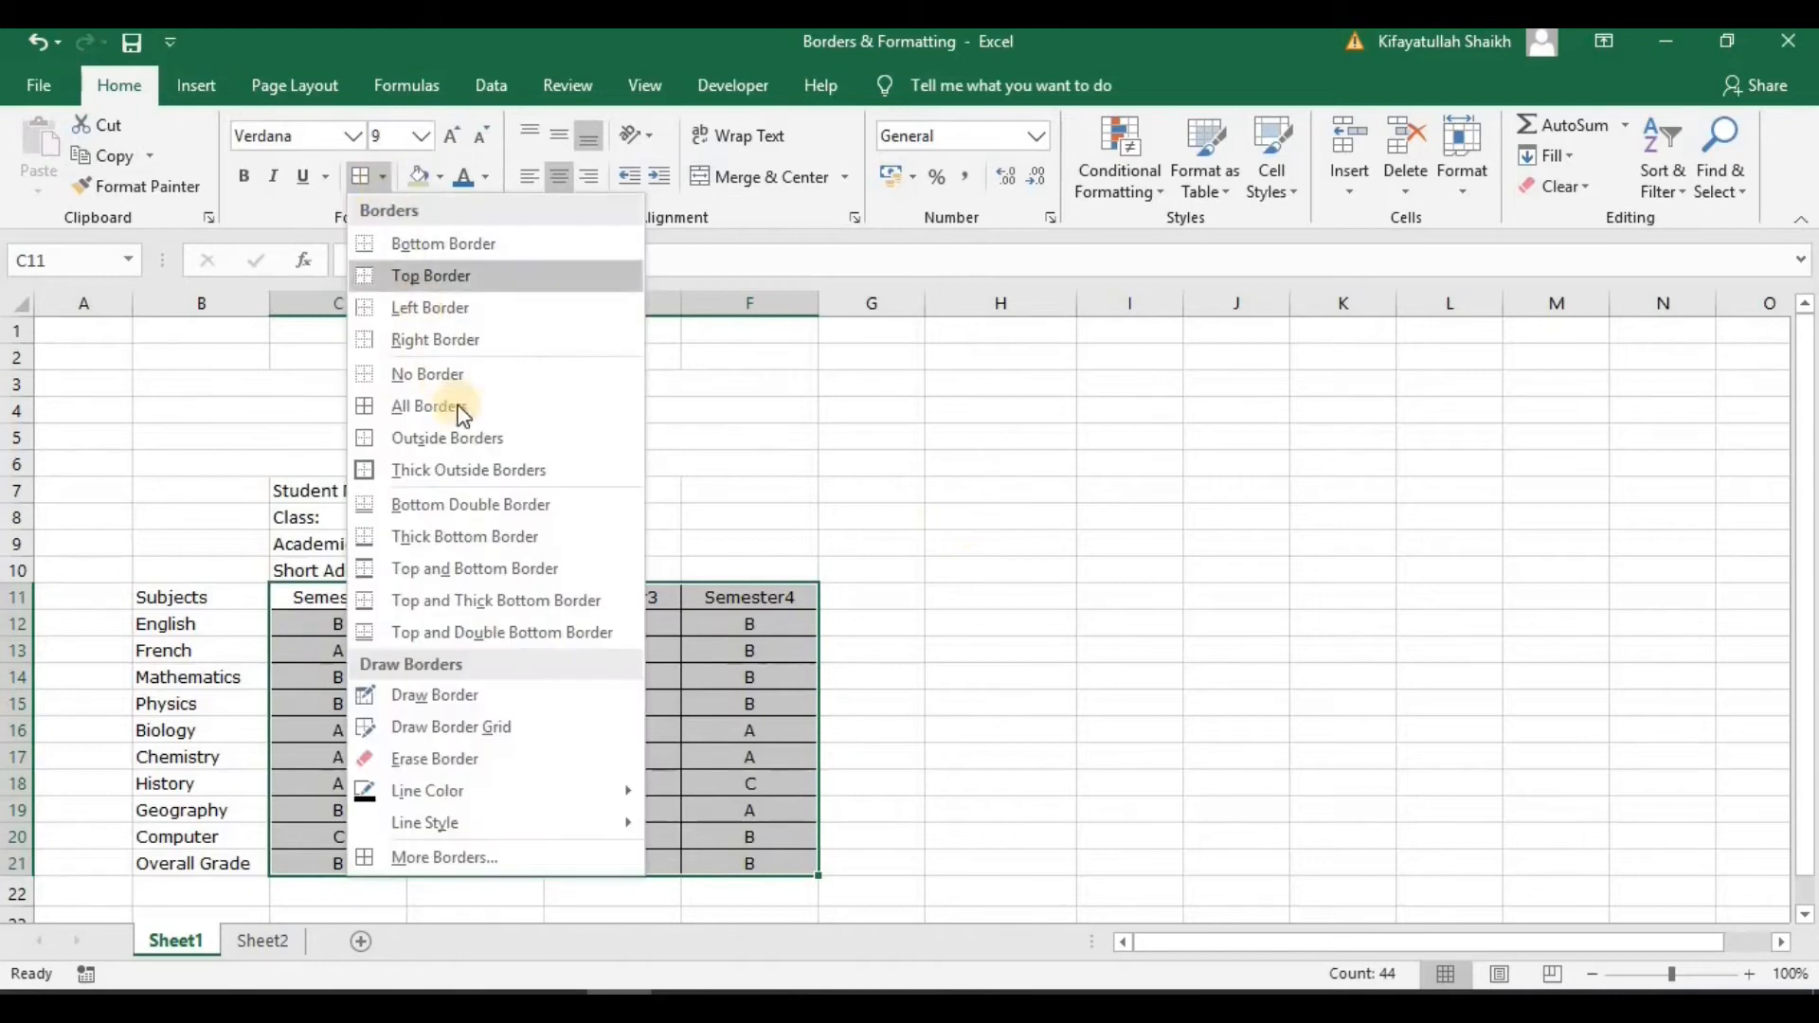
click(485, 468)
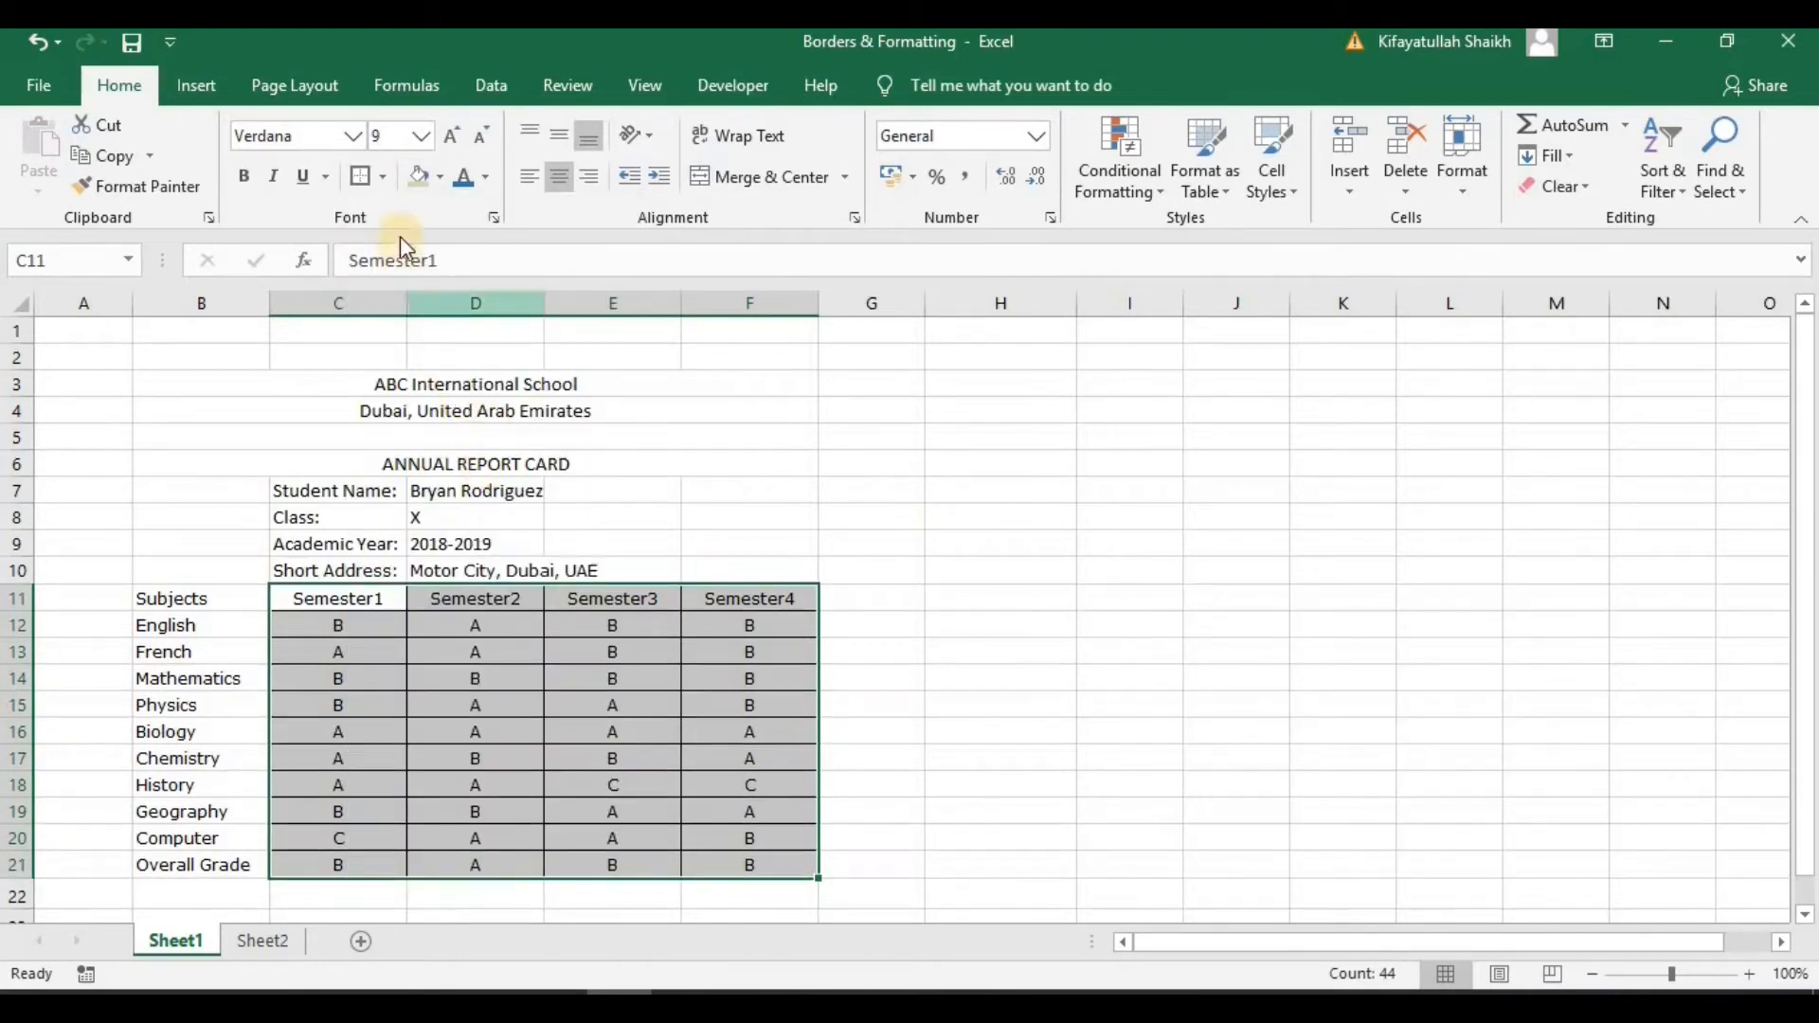
- Draw an outside border around the subjects column B11:B21 and fill it with a drawn border grid
click(385, 180)
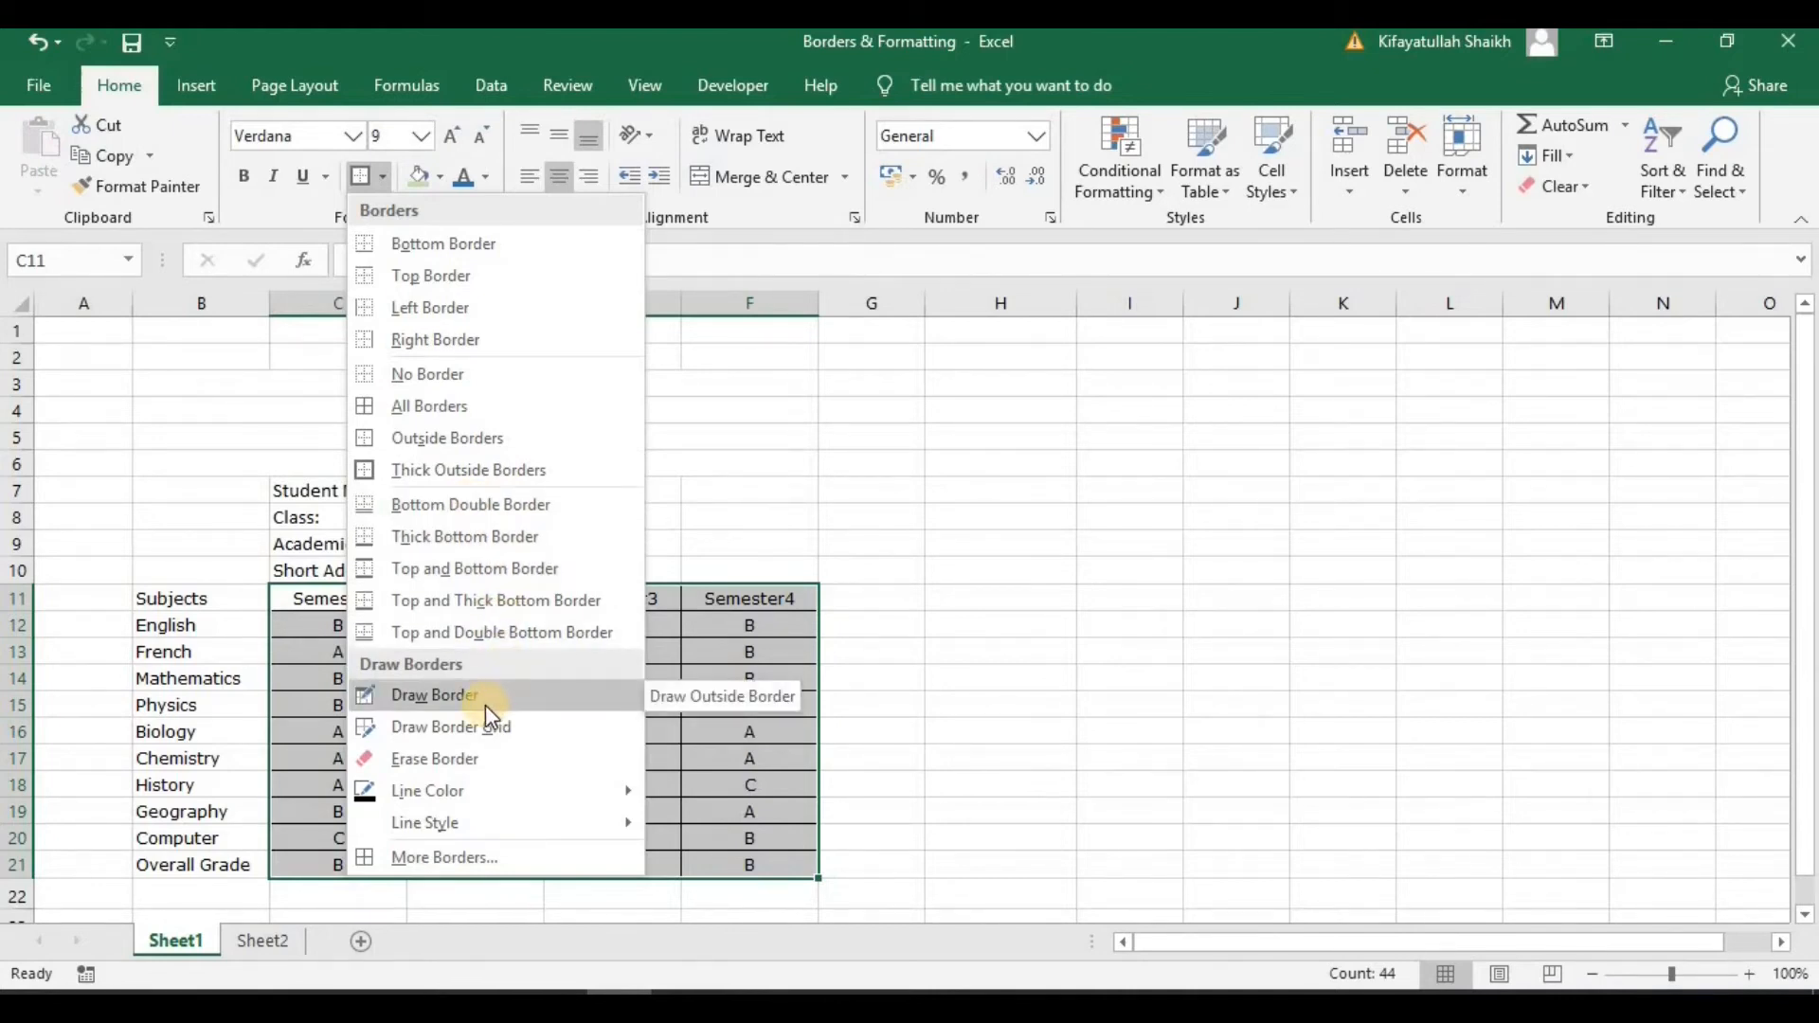
click(429, 695)
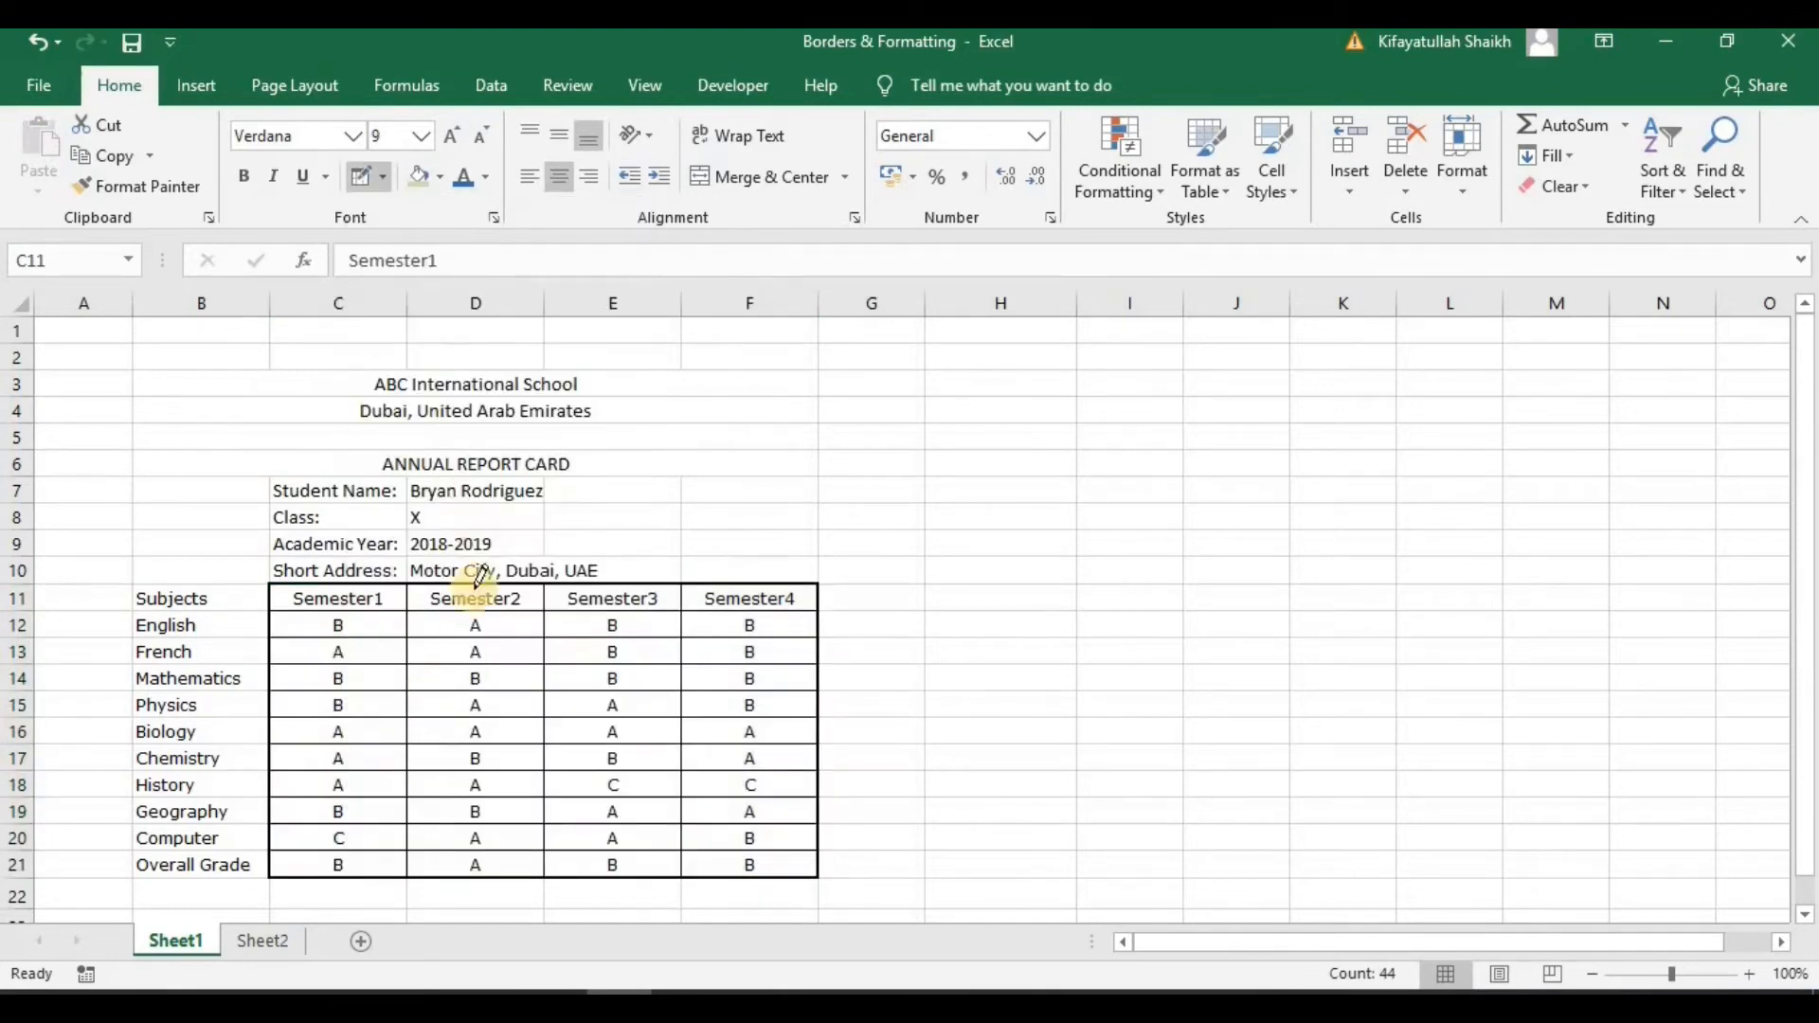
drag(183, 596, 185, 862)
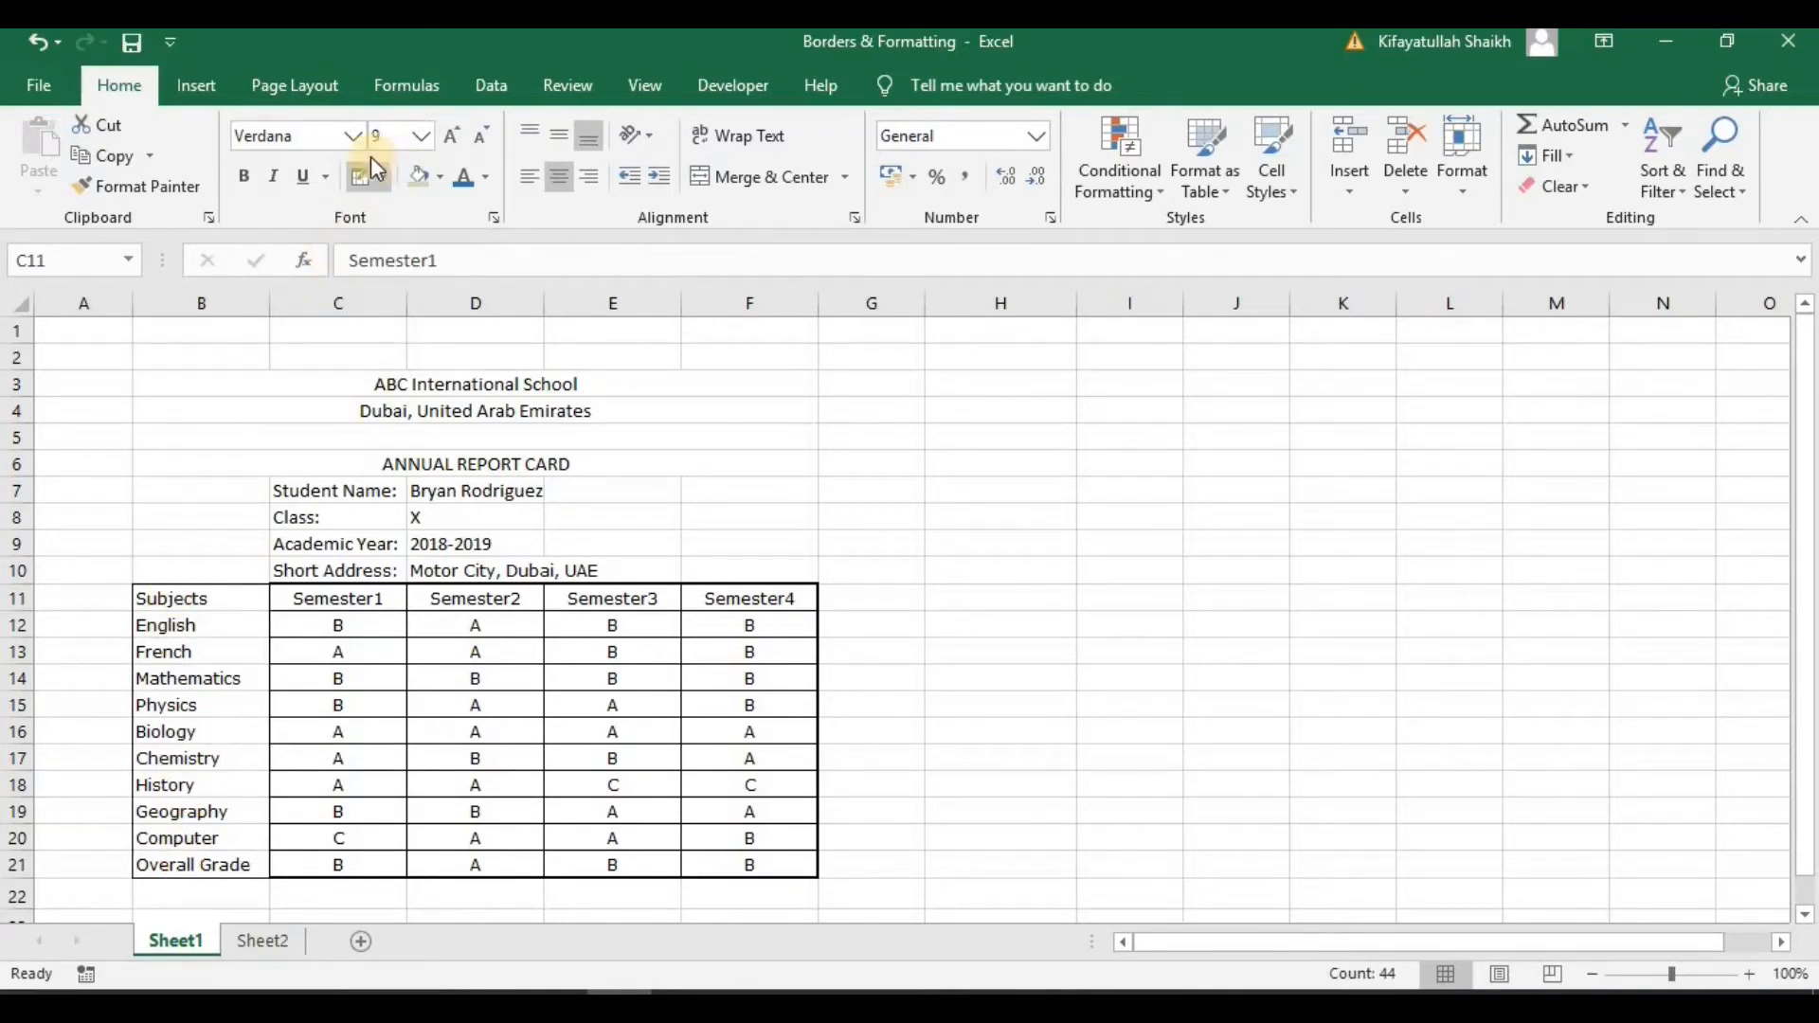
click(383, 185)
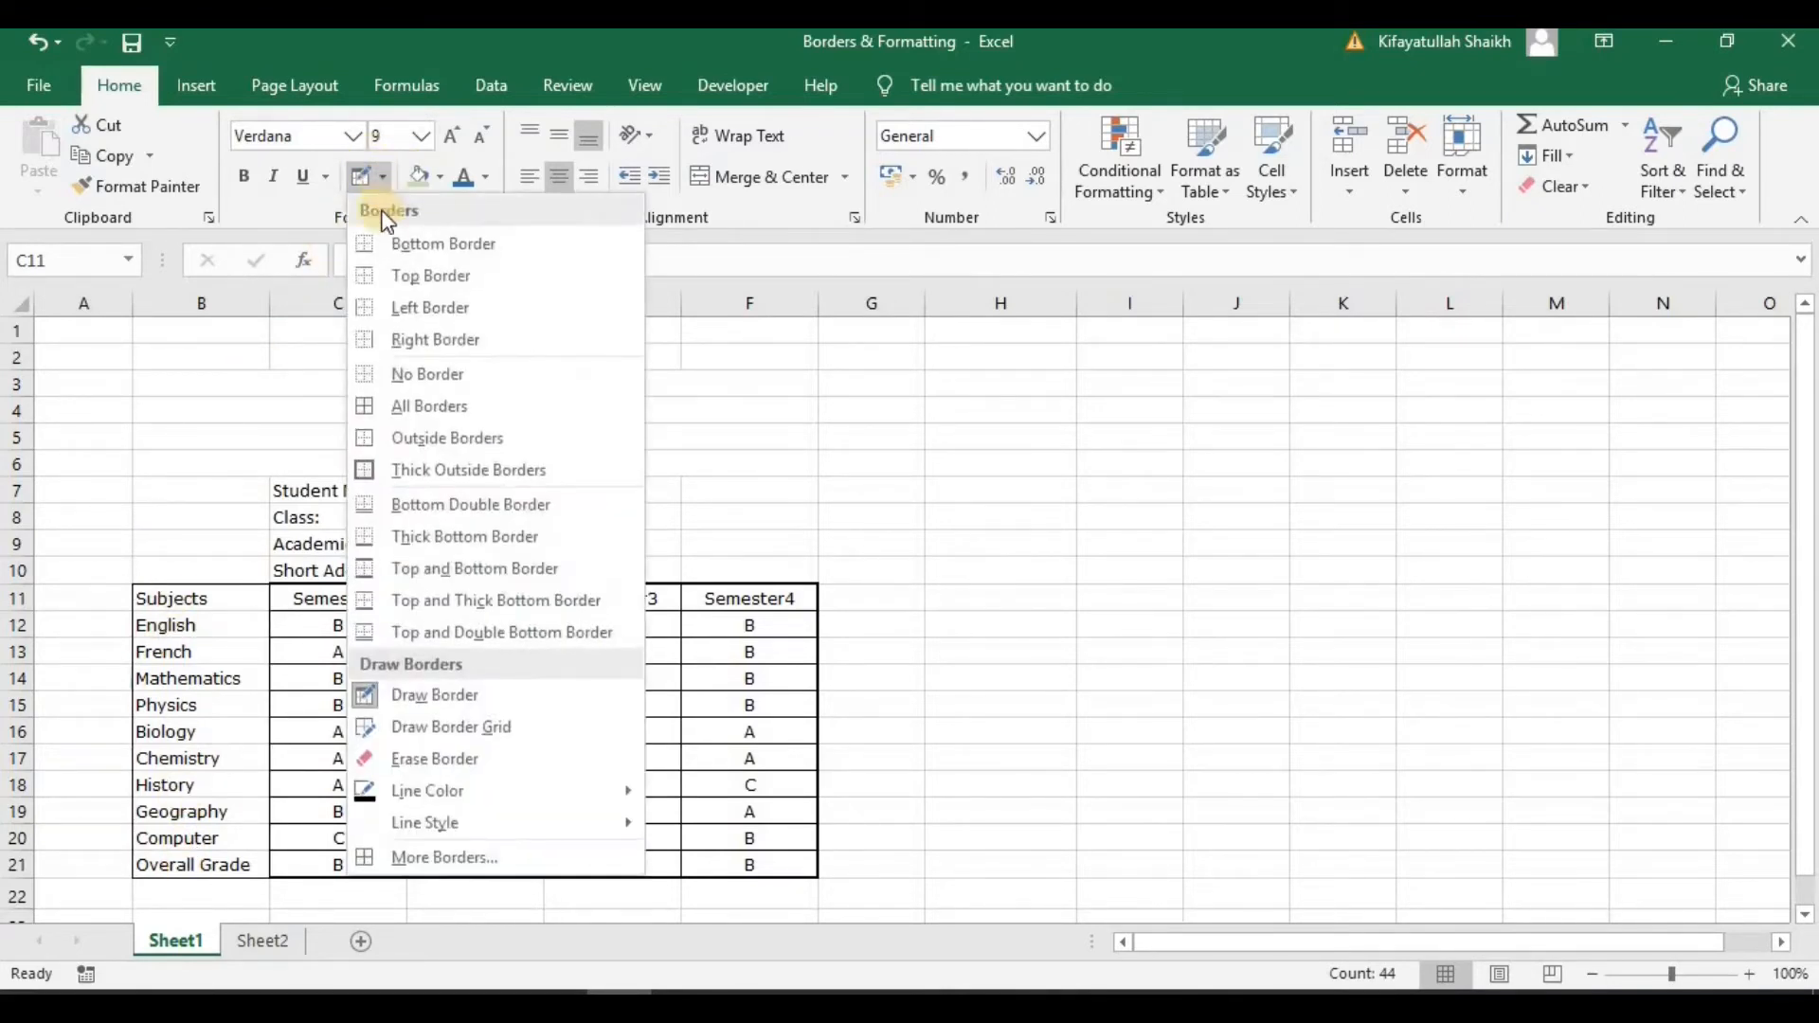
click(474, 737)
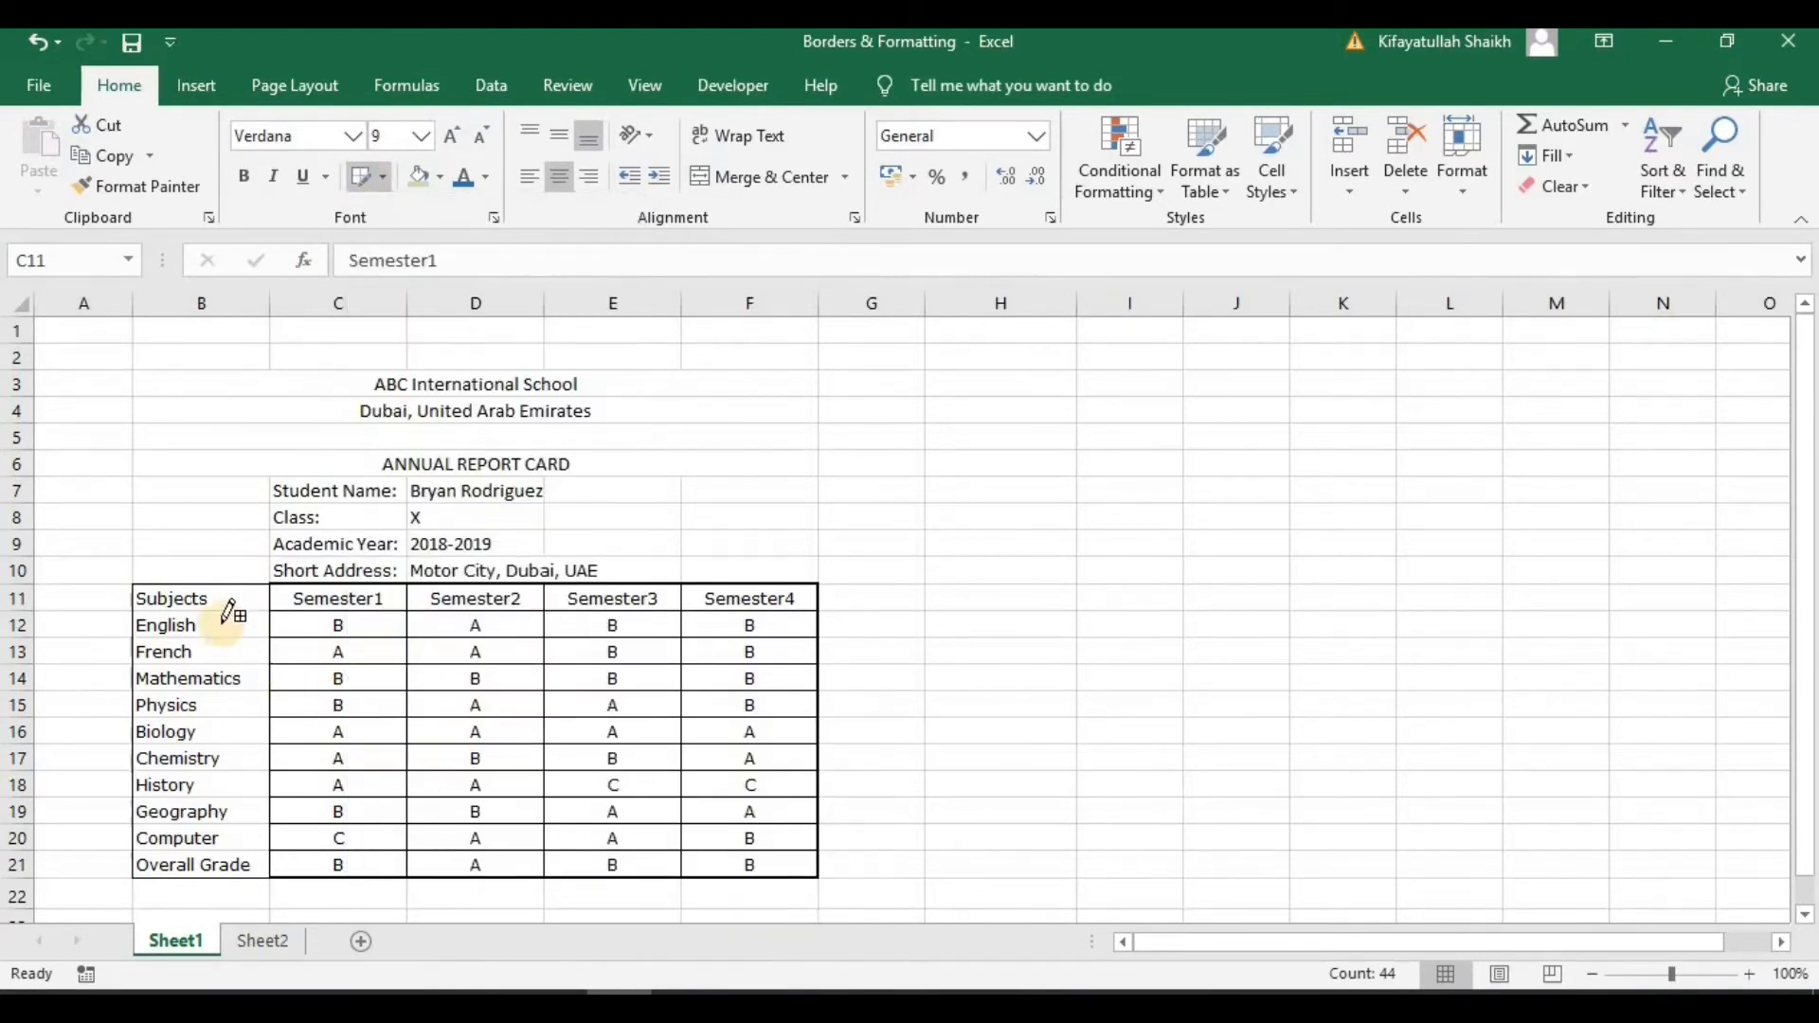
drag(215, 593, 245, 854)
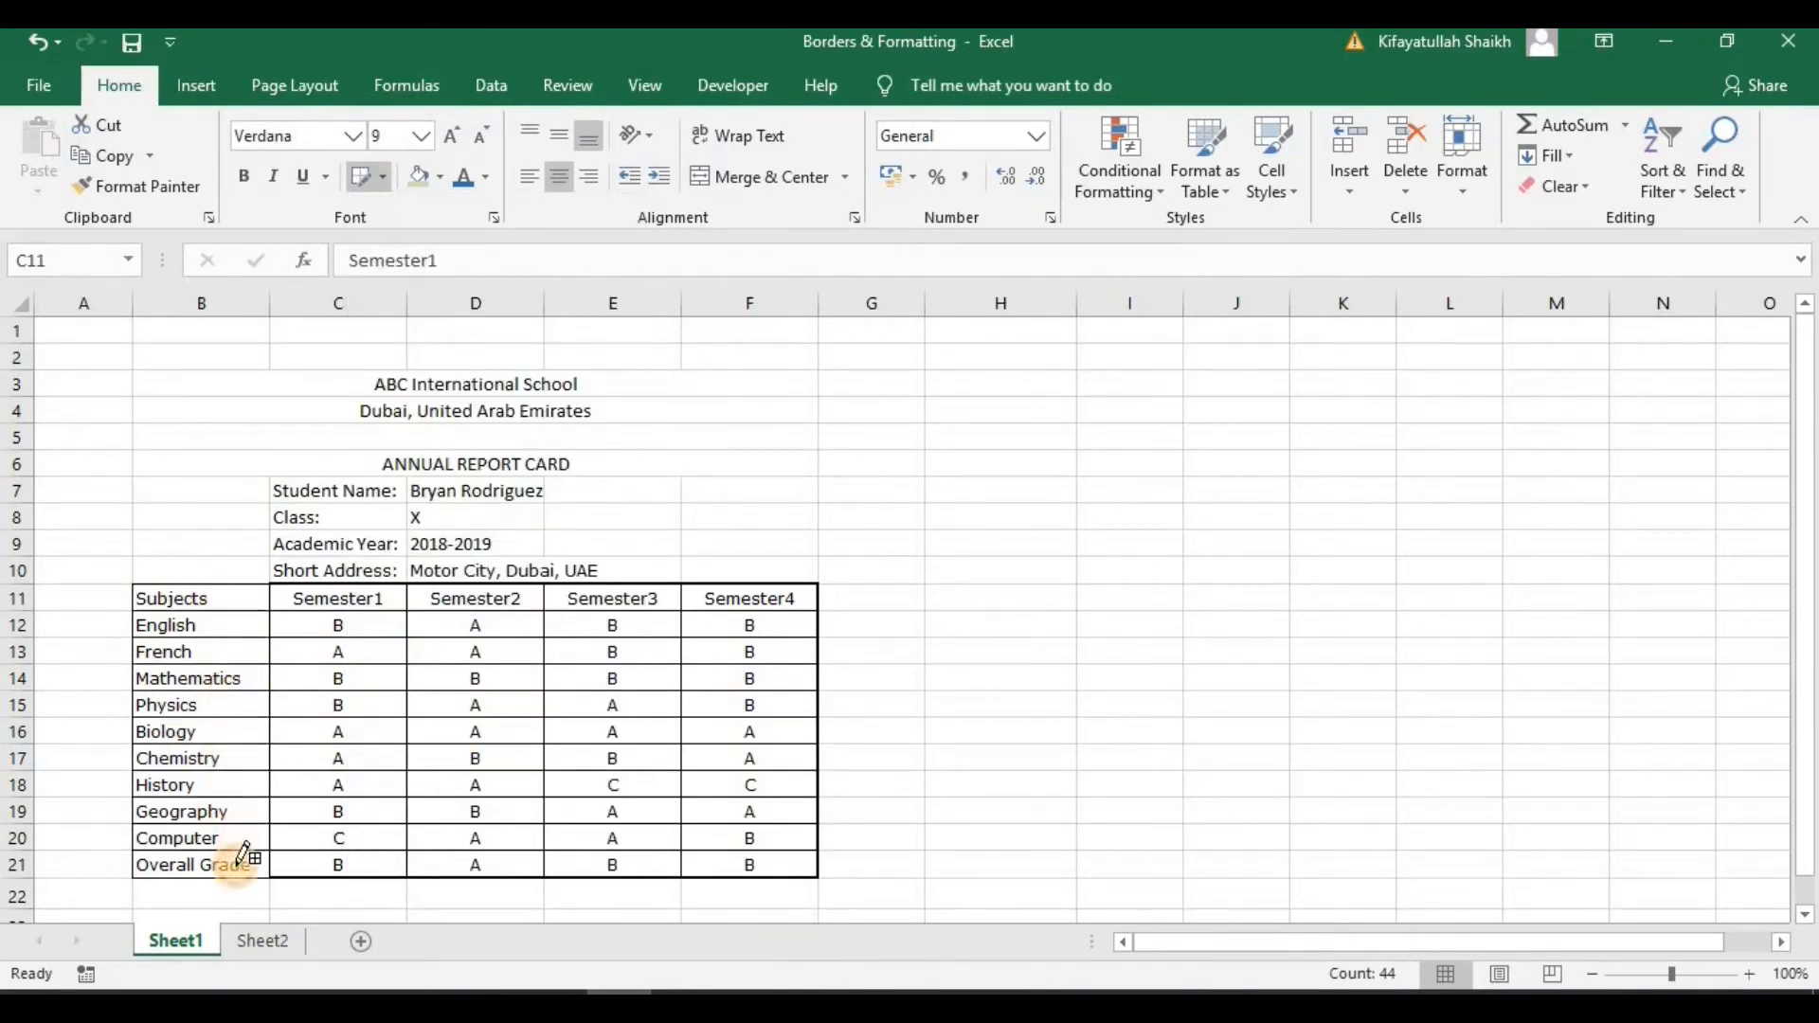
- Erase the borders from the subjects column B11:B21 and from the semester grades in C11:F21
click(383, 177)
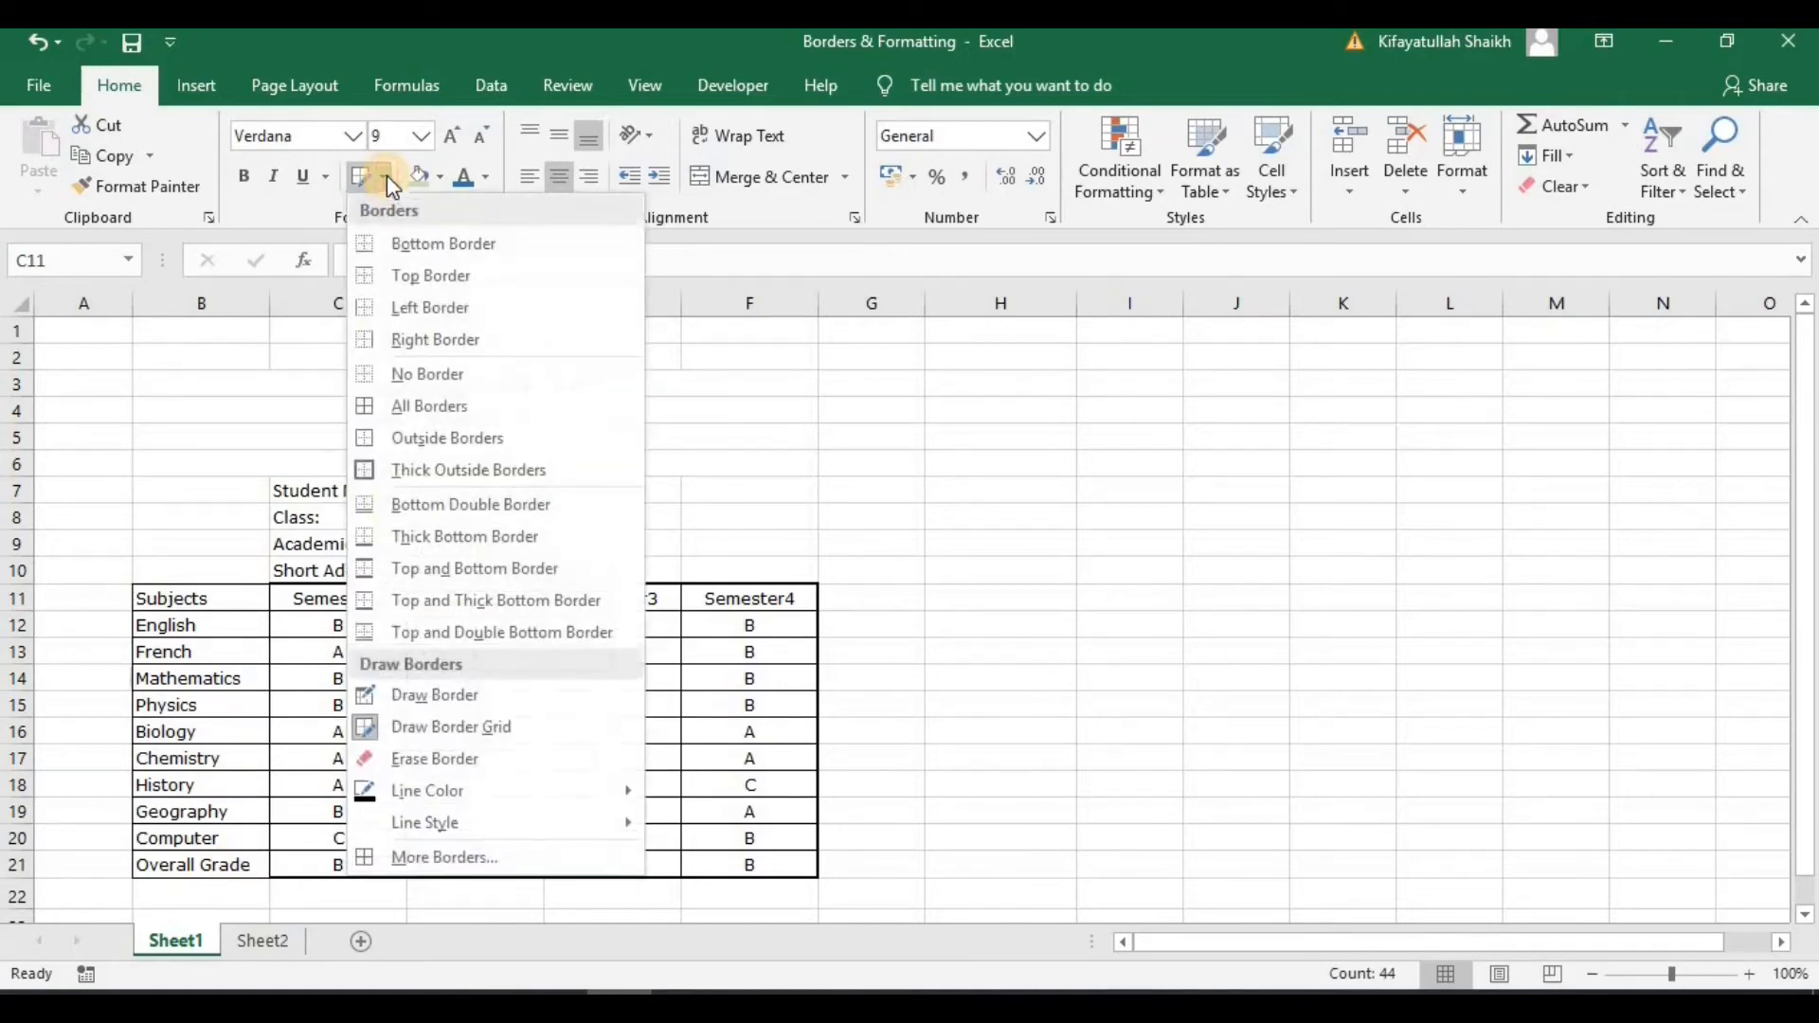
click(422, 758)
drag(223, 561, 222, 862)
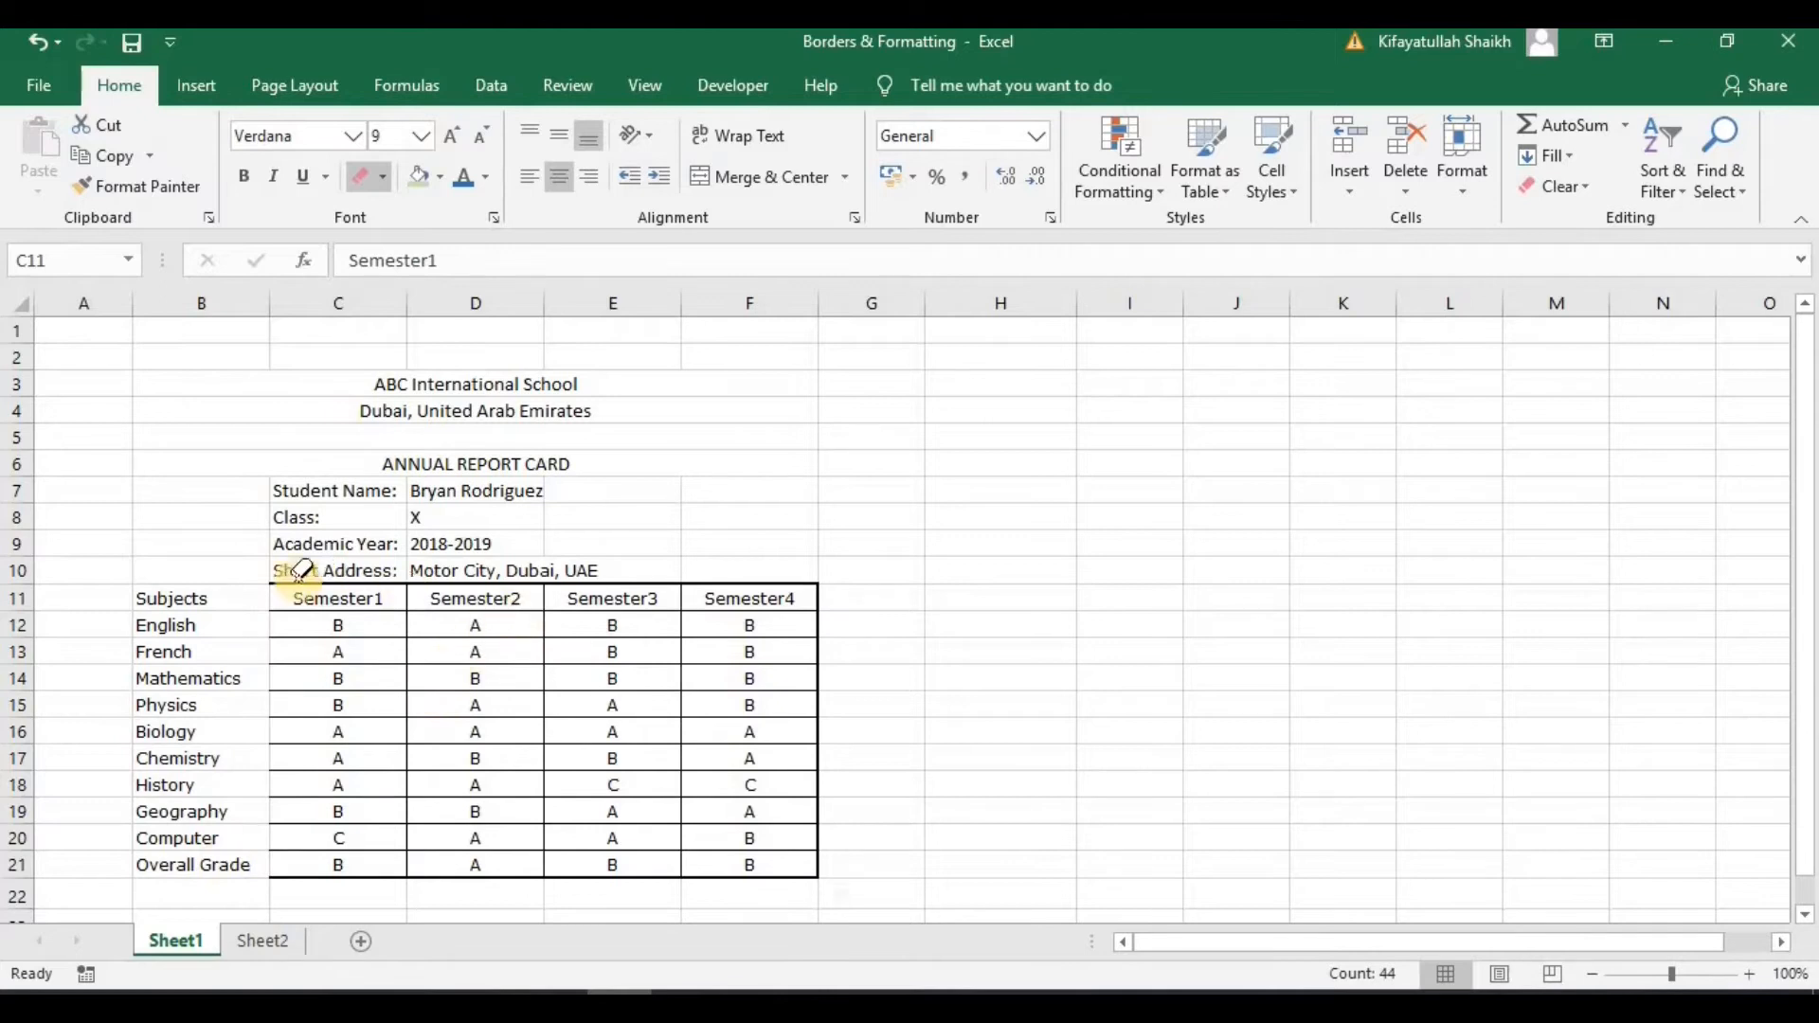
mouse_move(272, 593)
mouse_down()
mouse_move(650, 690)
mouse_move(755, 878)
mouse_move(800, 848)
mouse_up()
- Look through the border line color and line style choices and the full border settings for C11:F21, without applying any
click(384, 177)
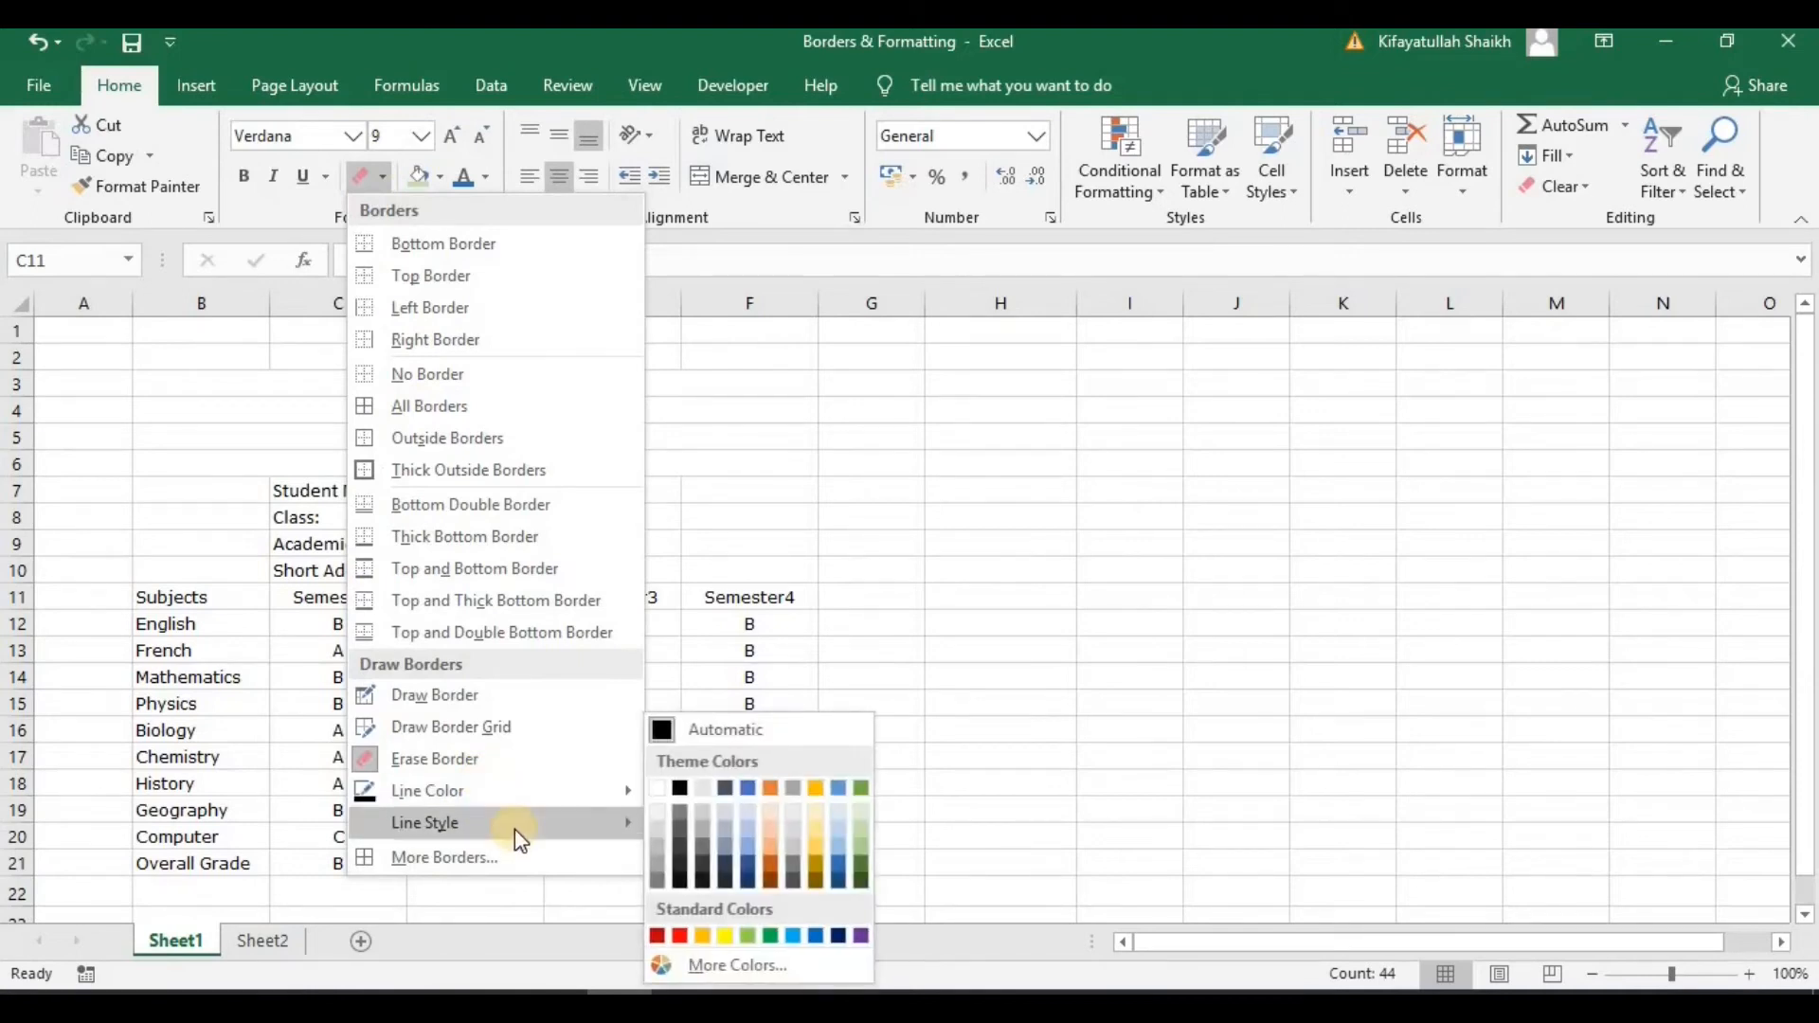
mouse_move(517, 824)
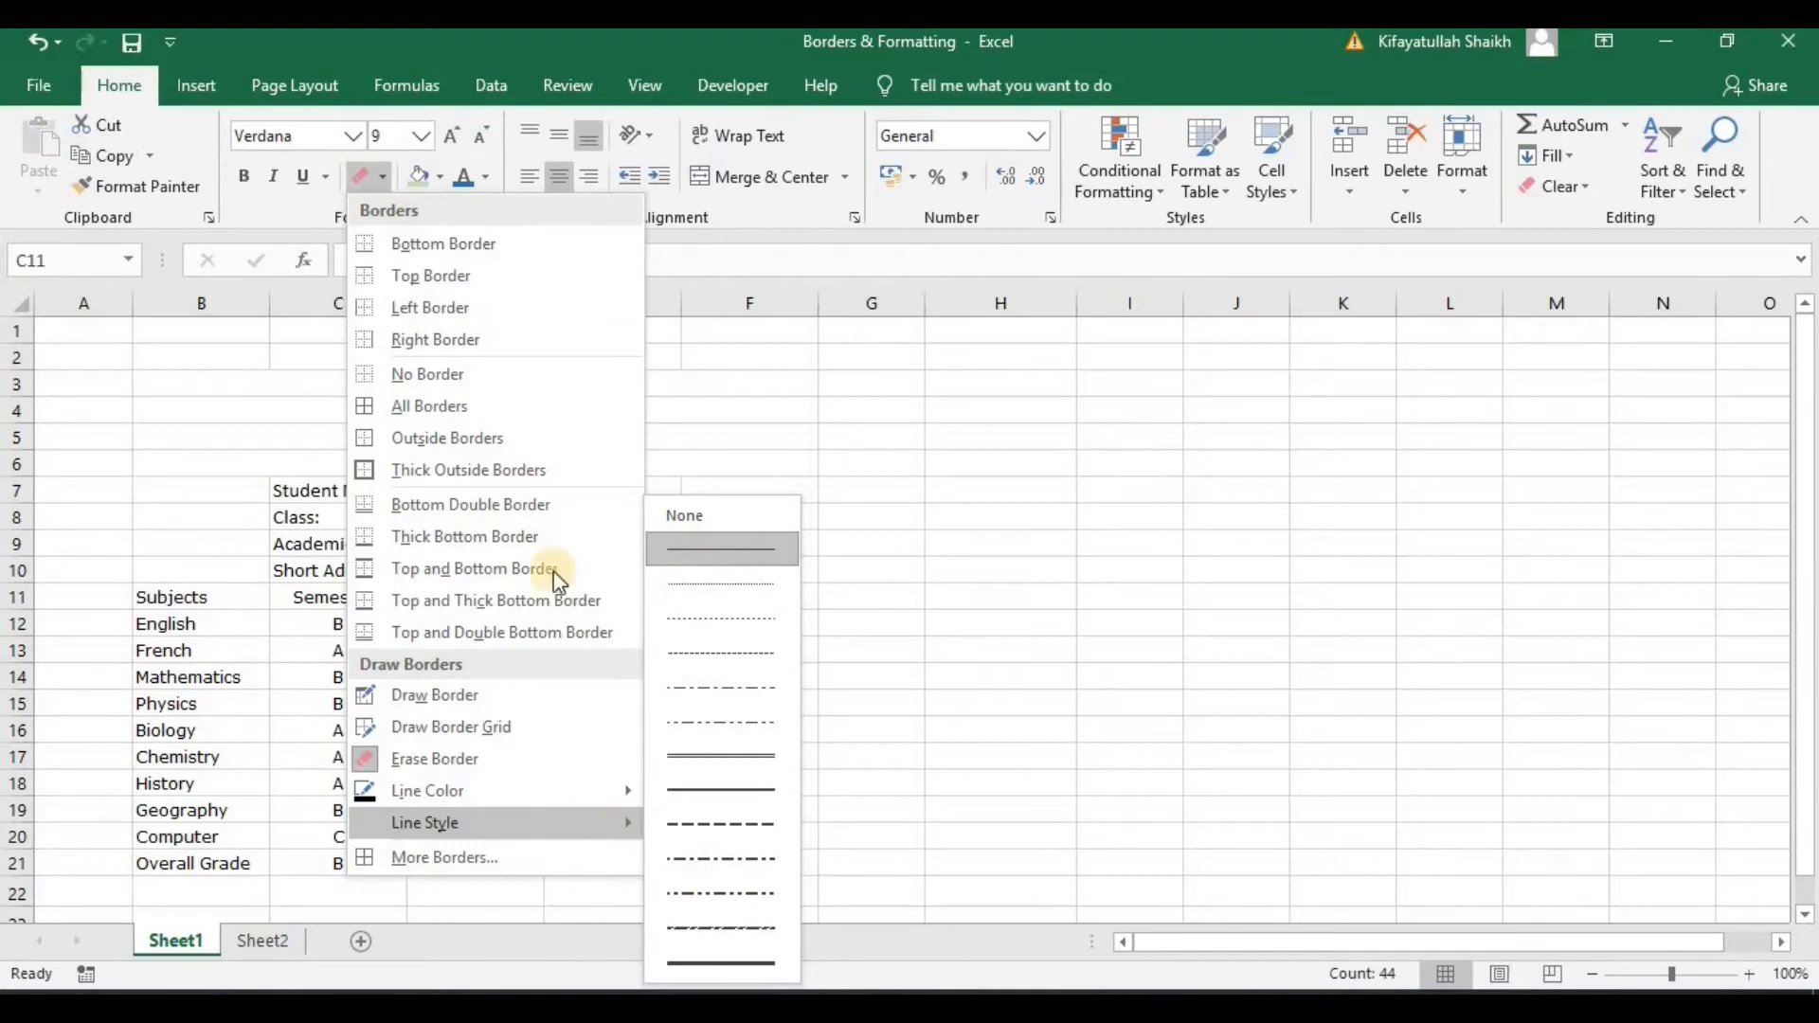
click(477, 861)
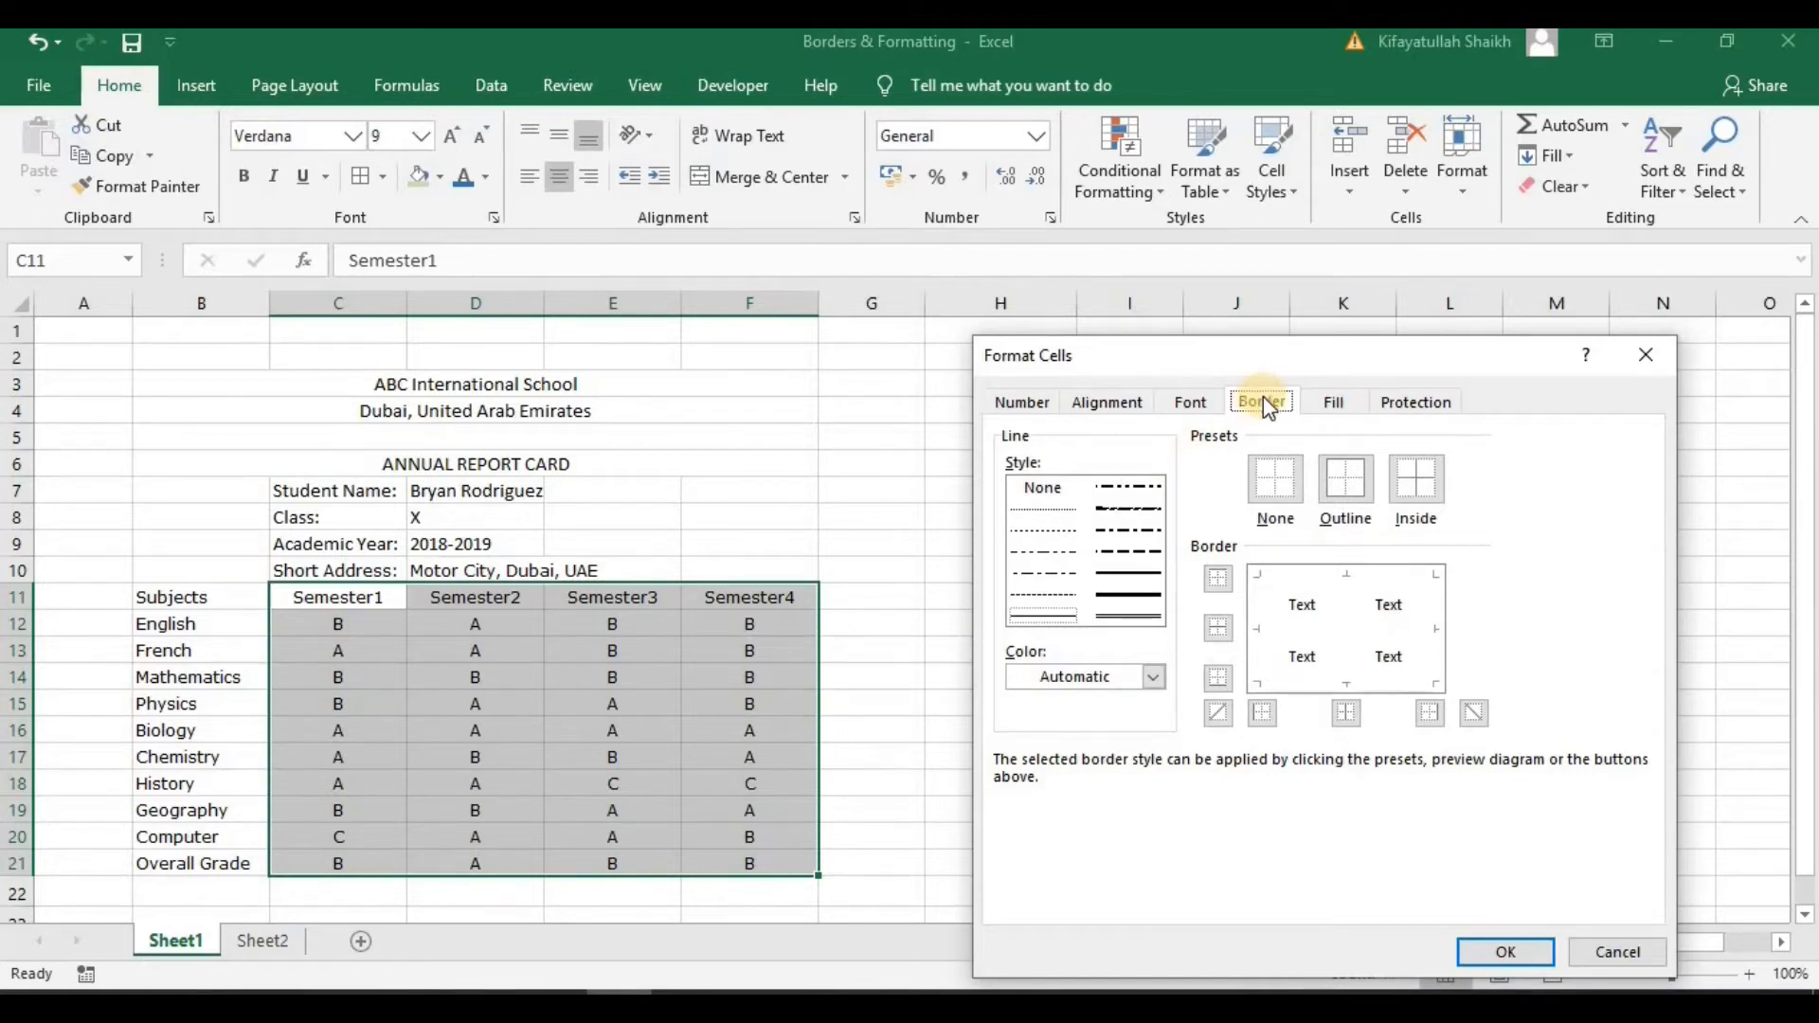
click(1622, 951)
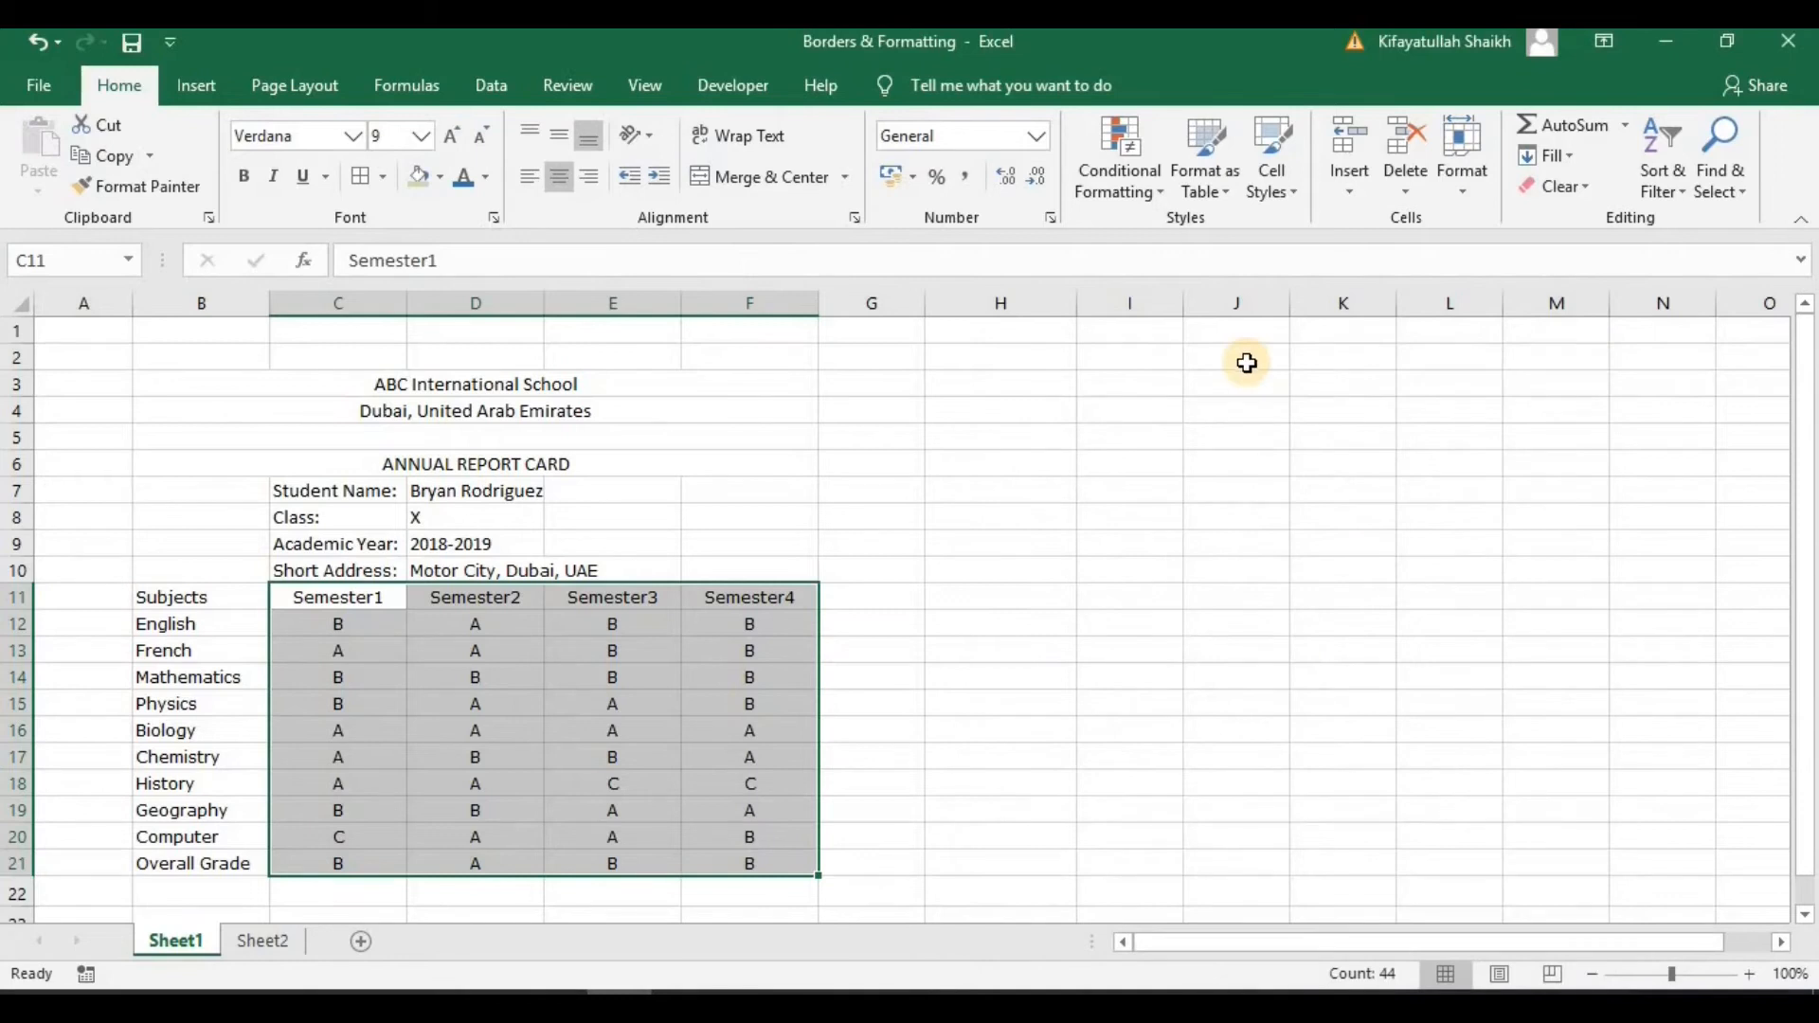
key(ctrl+1)
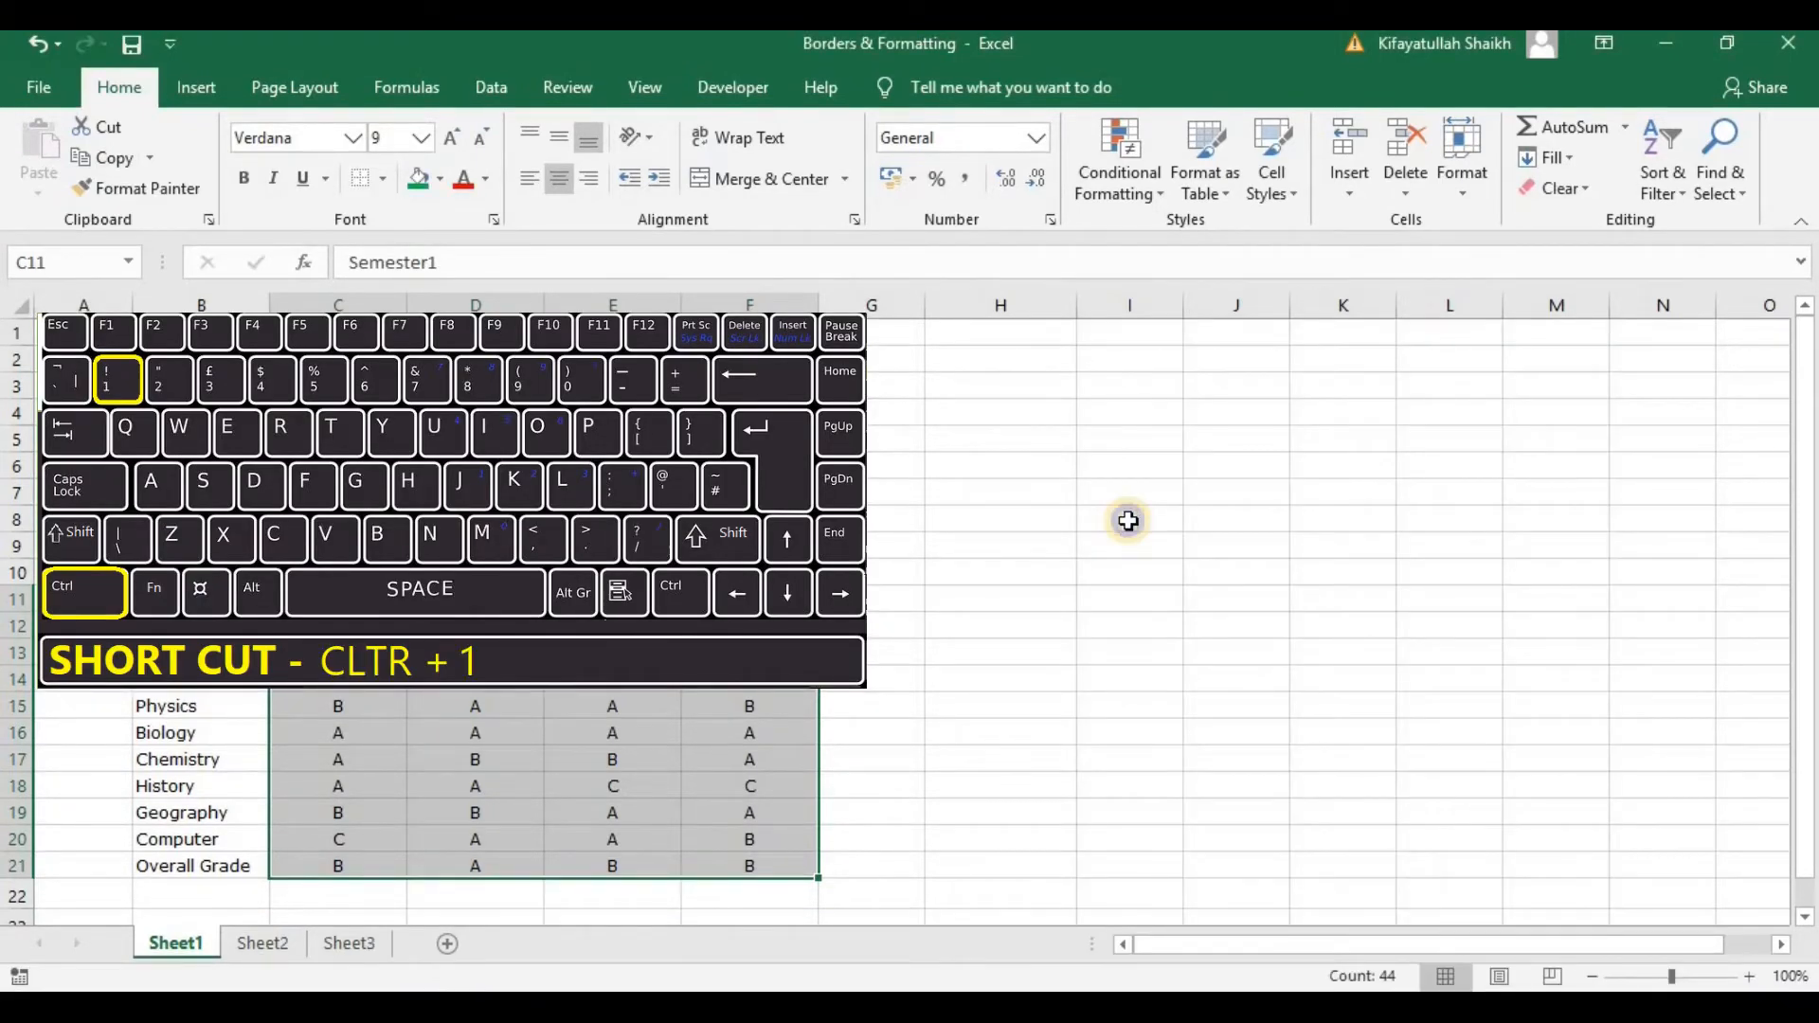
- View the number categories and border options in the Format Cells settings for cell I8, leaving without changes
right_click(1128, 521)
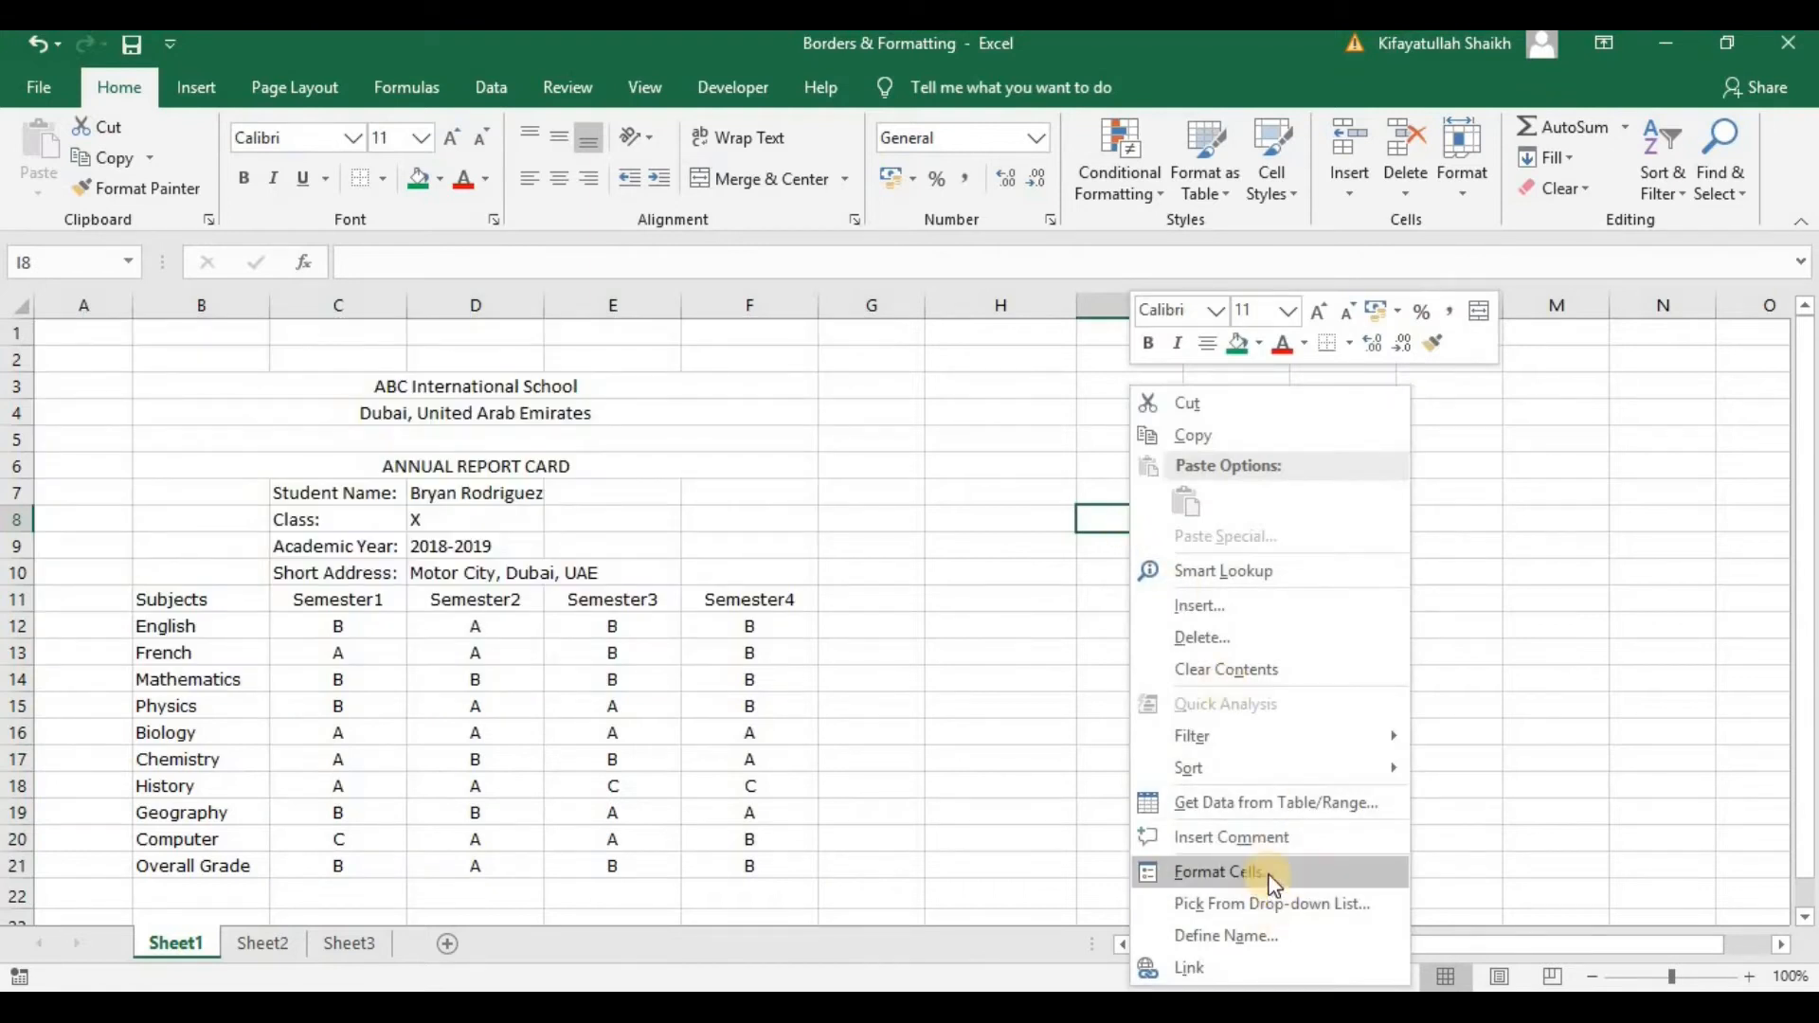
click(1270, 873)
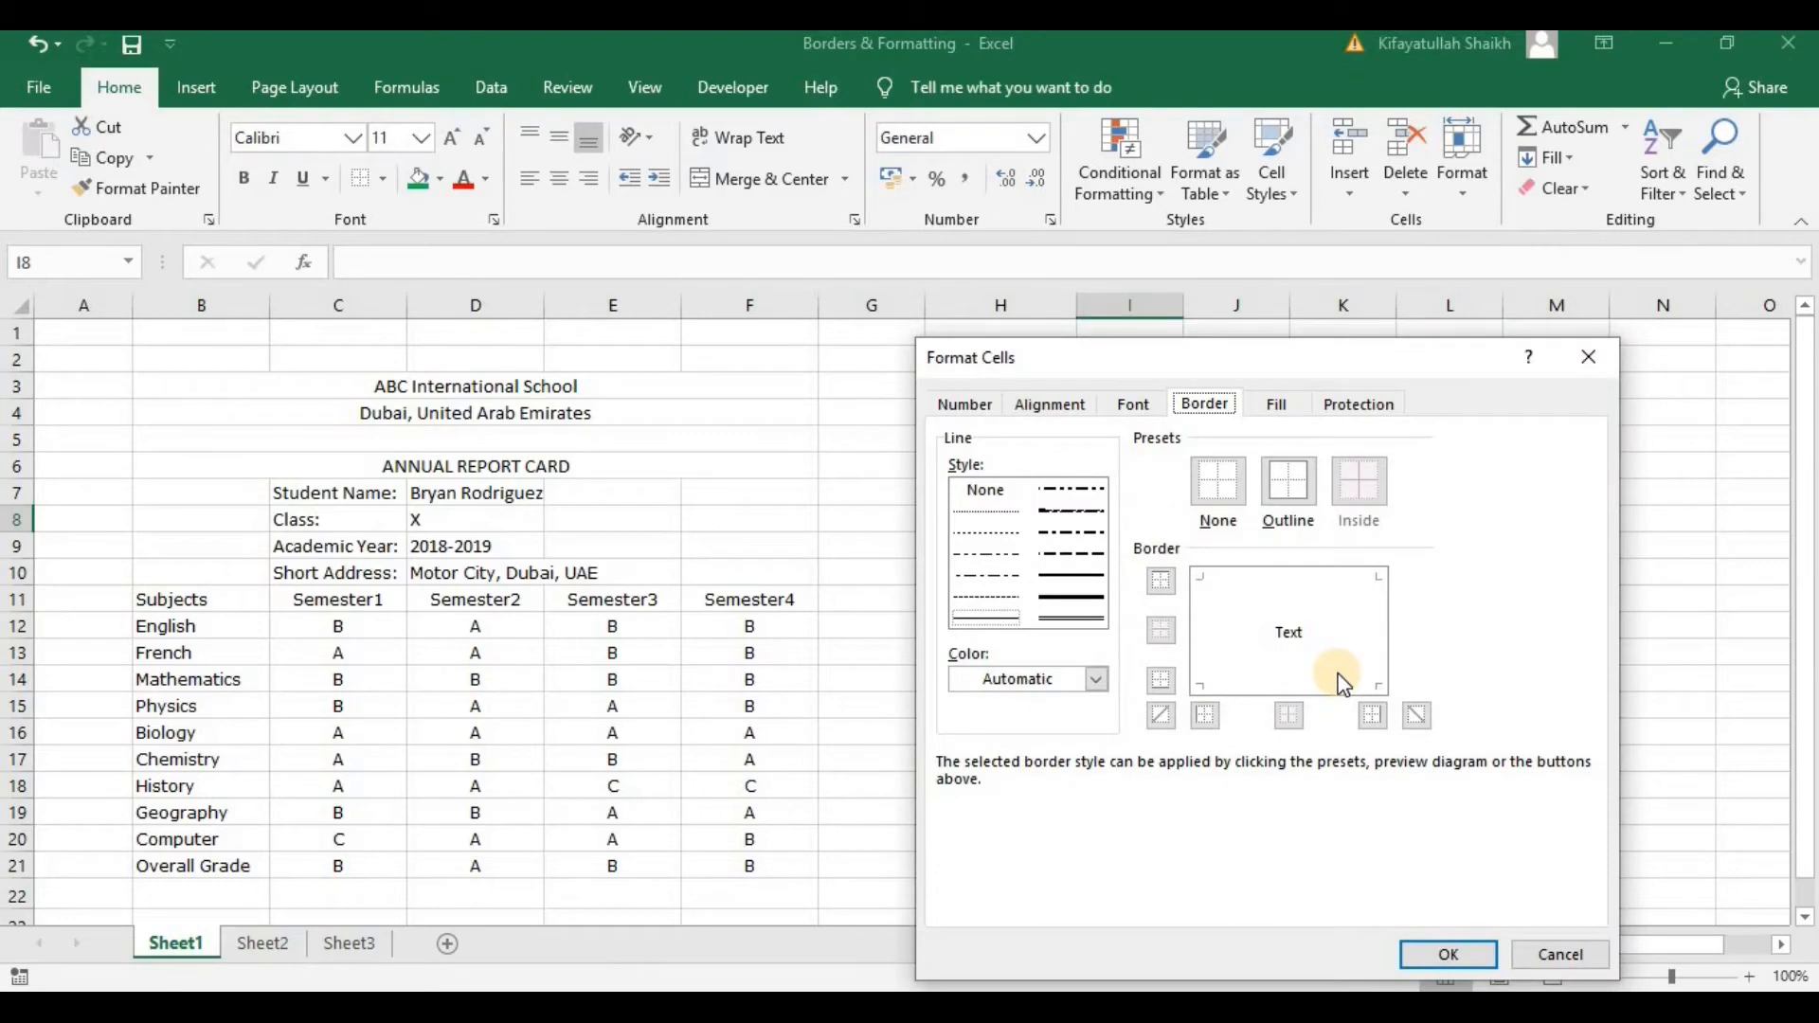
click(955, 402)
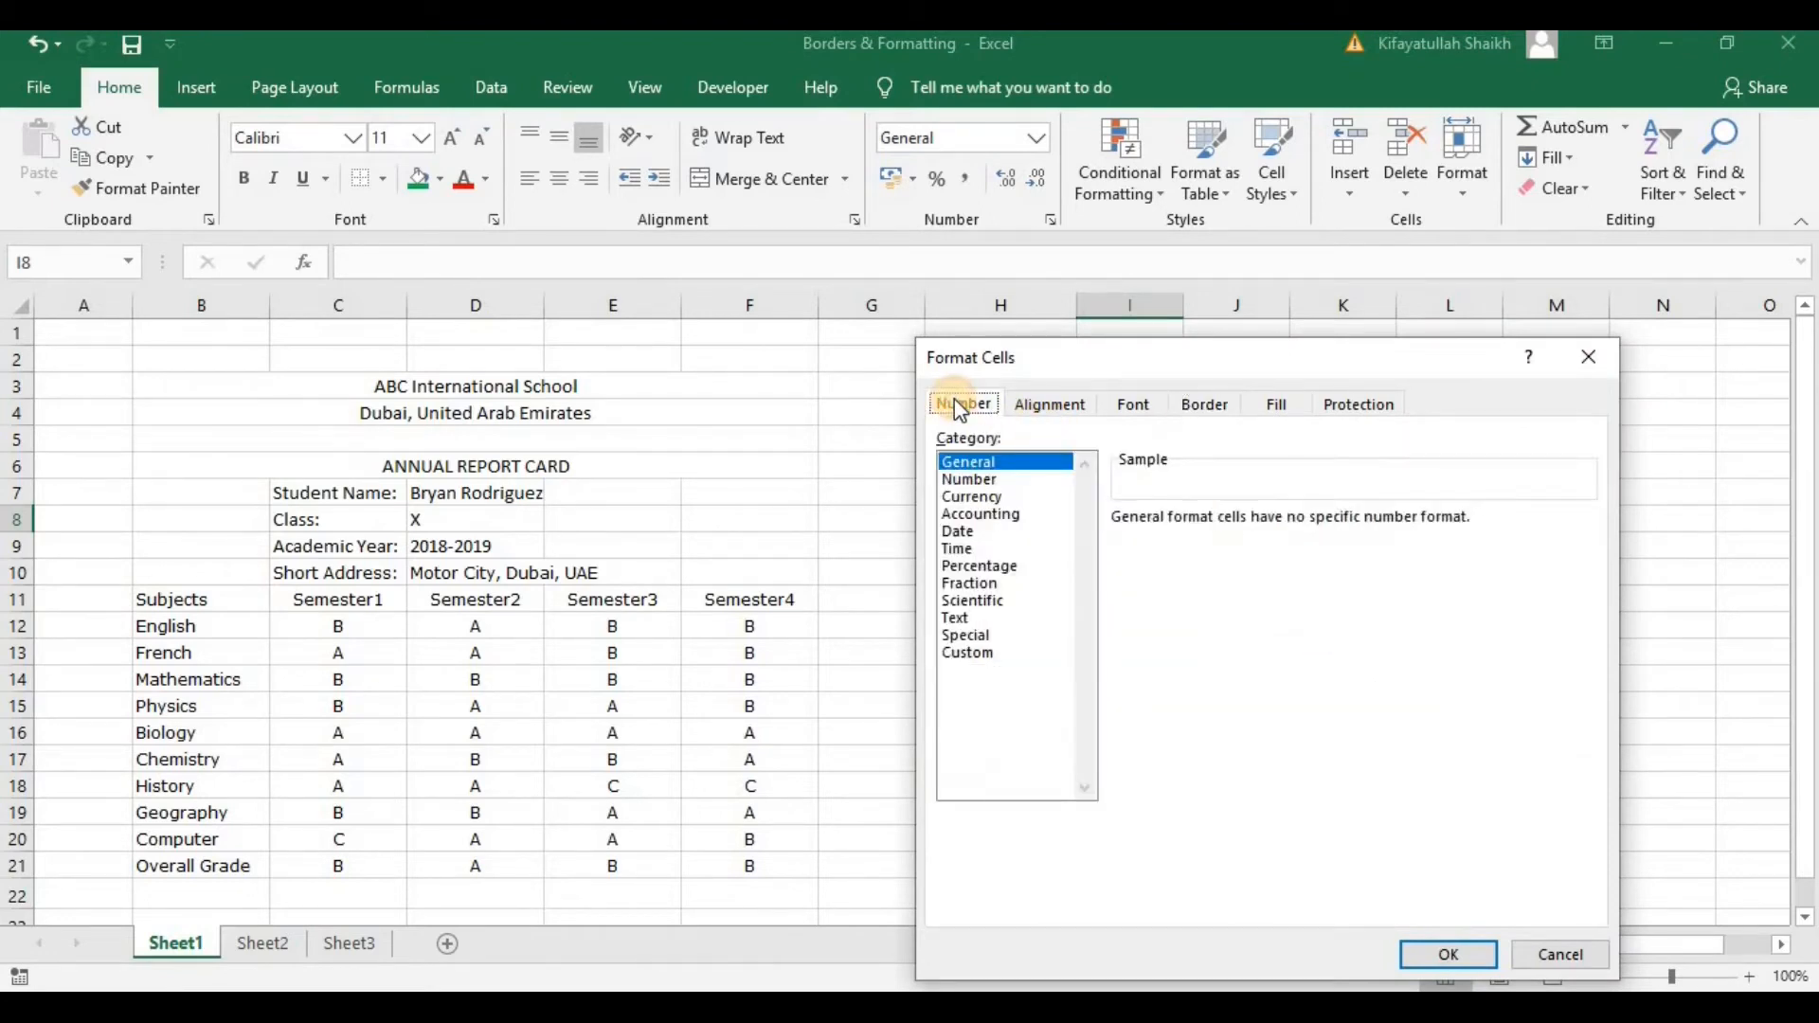
click(1206, 405)
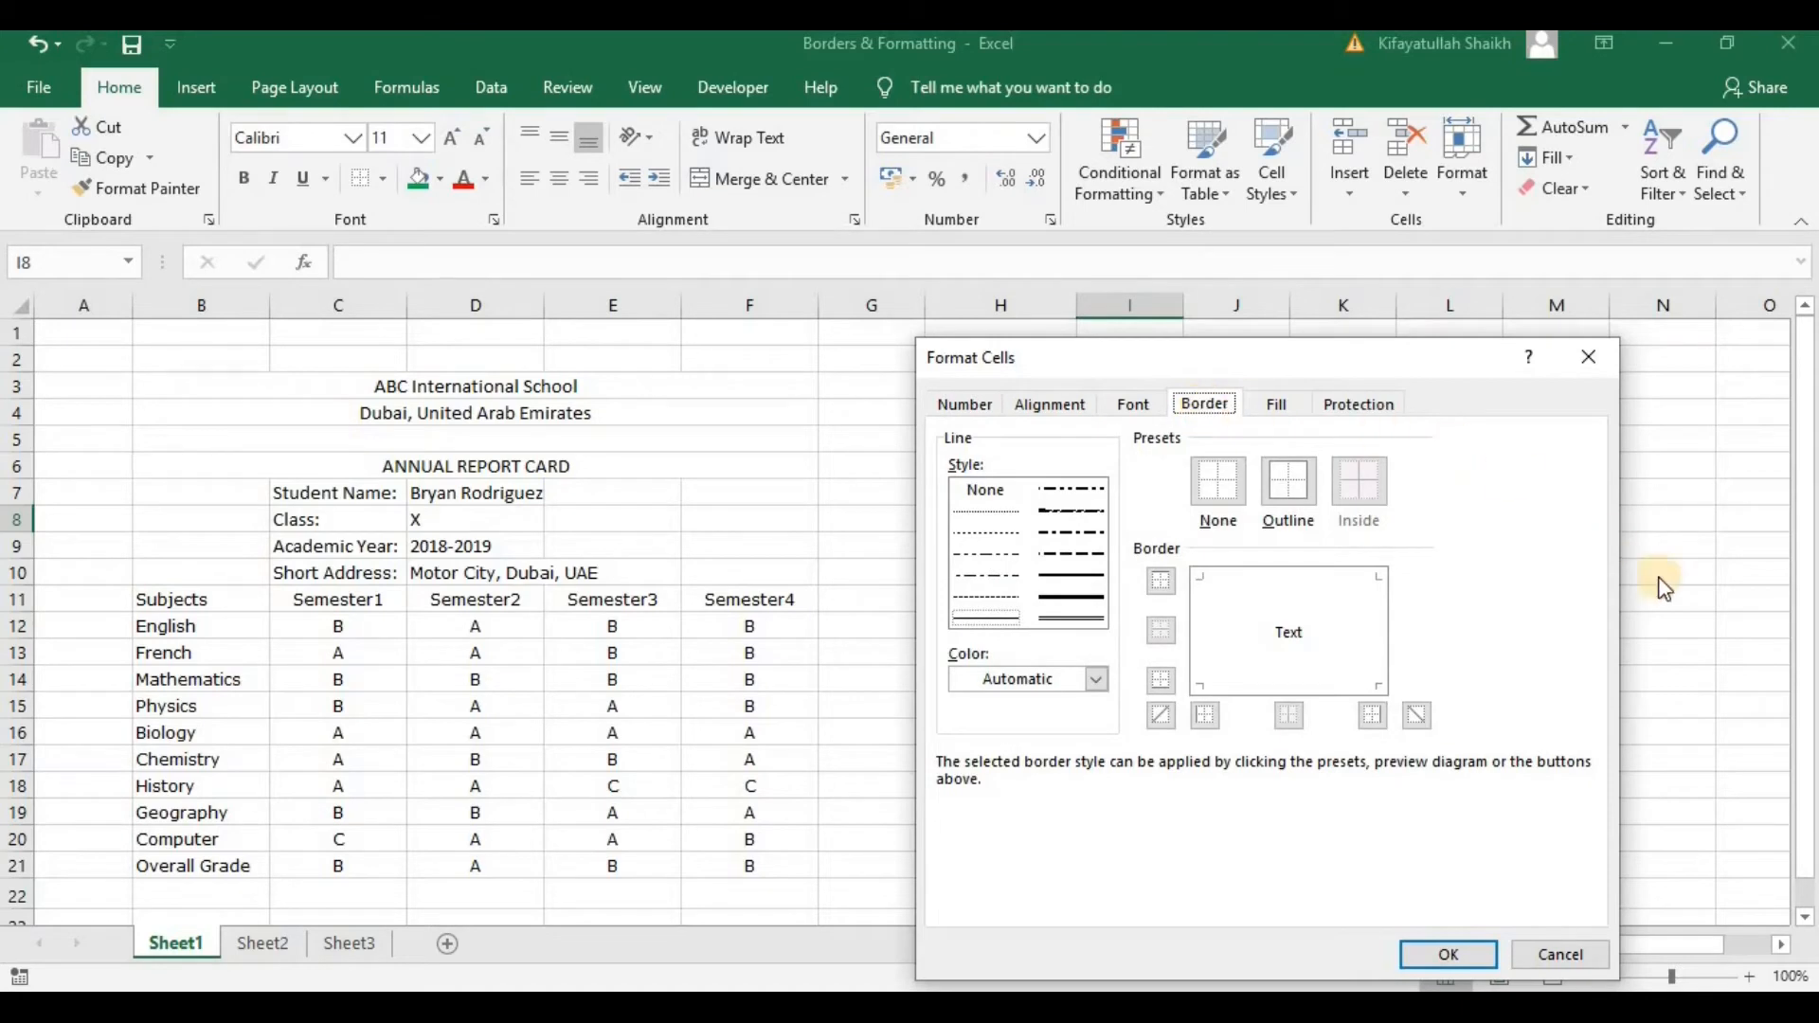
click(1560, 955)
click(1556, 679)
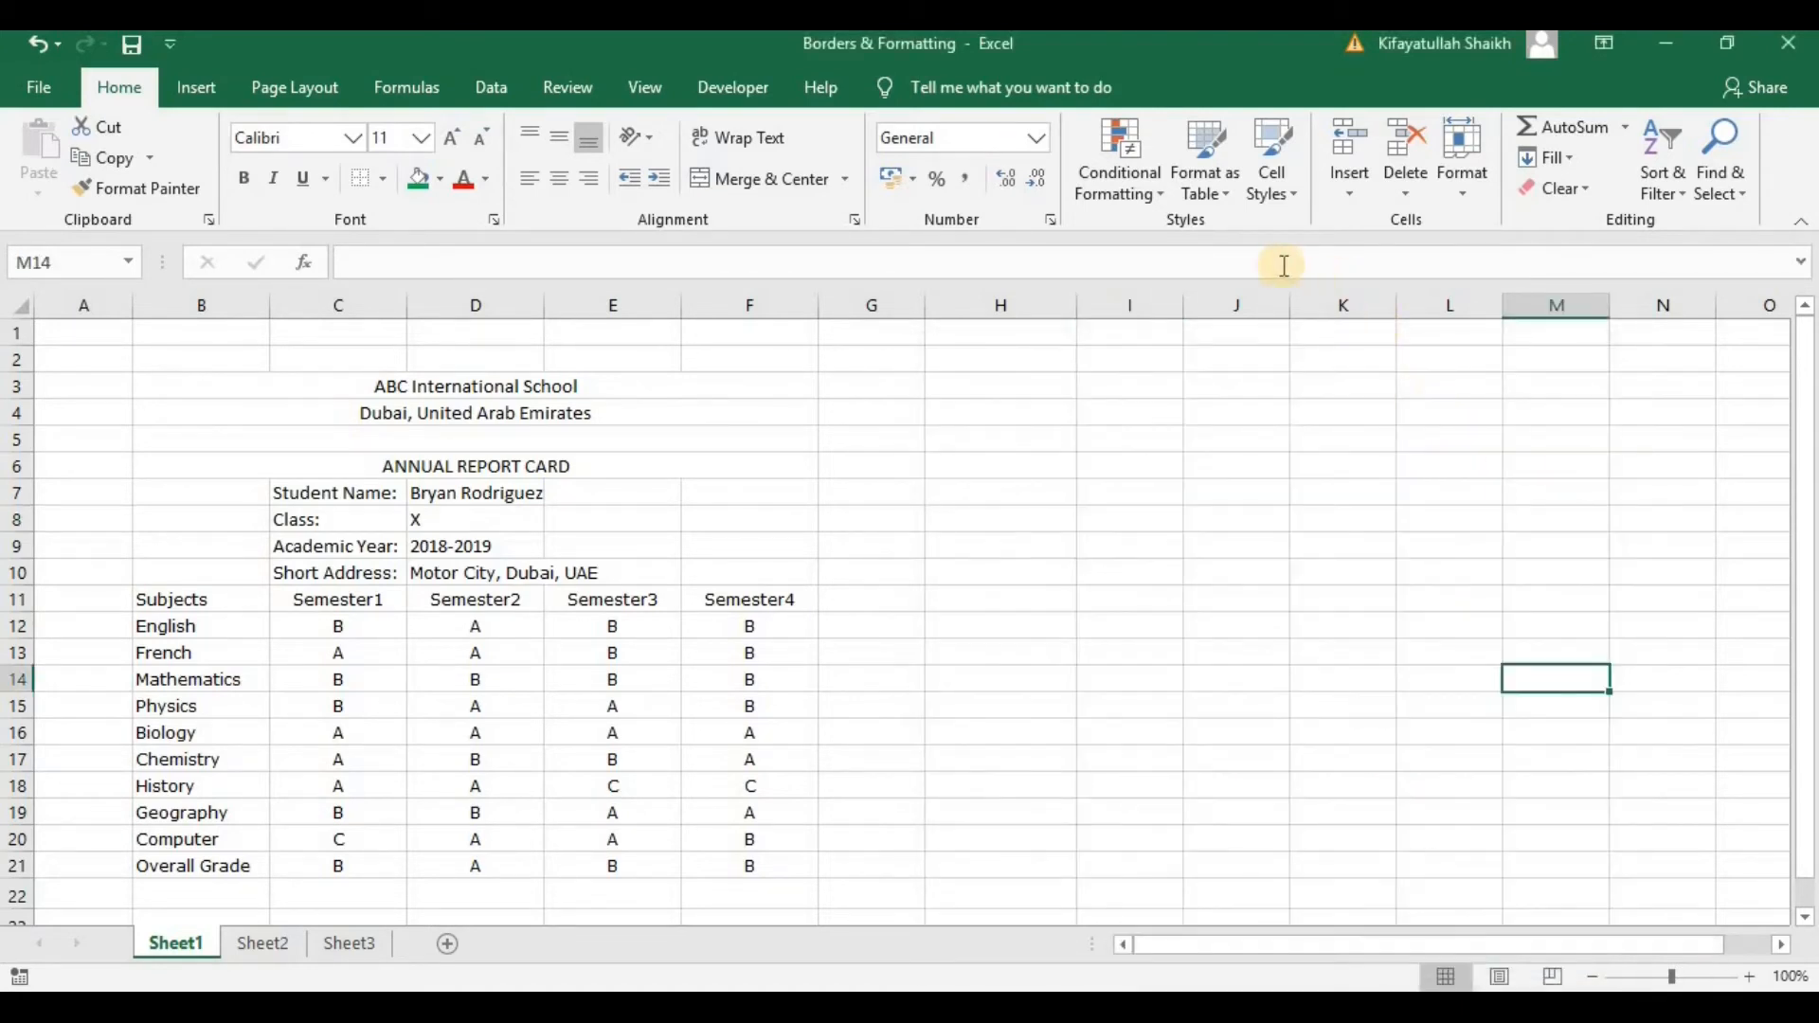
- Choose the custom pink #FF81AB as the border line color in the Format Cells settings for M14, and discard it
click(1049, 221)
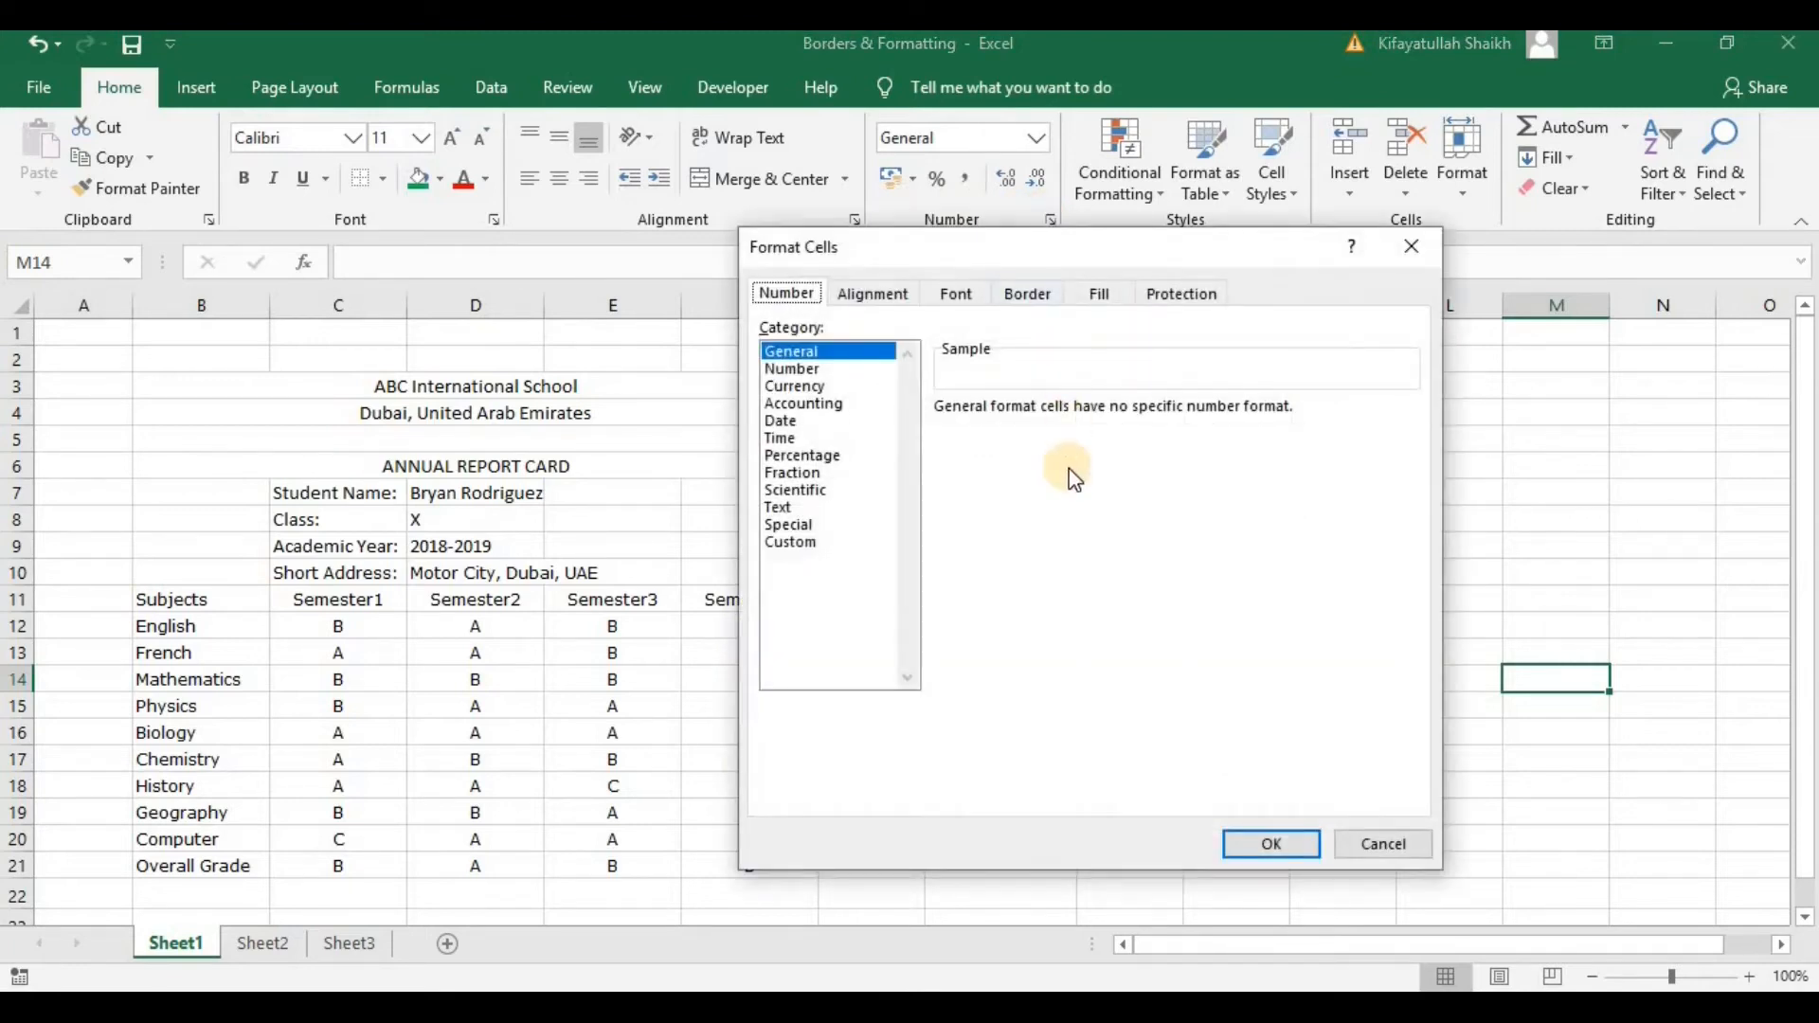
click(1031, 295)
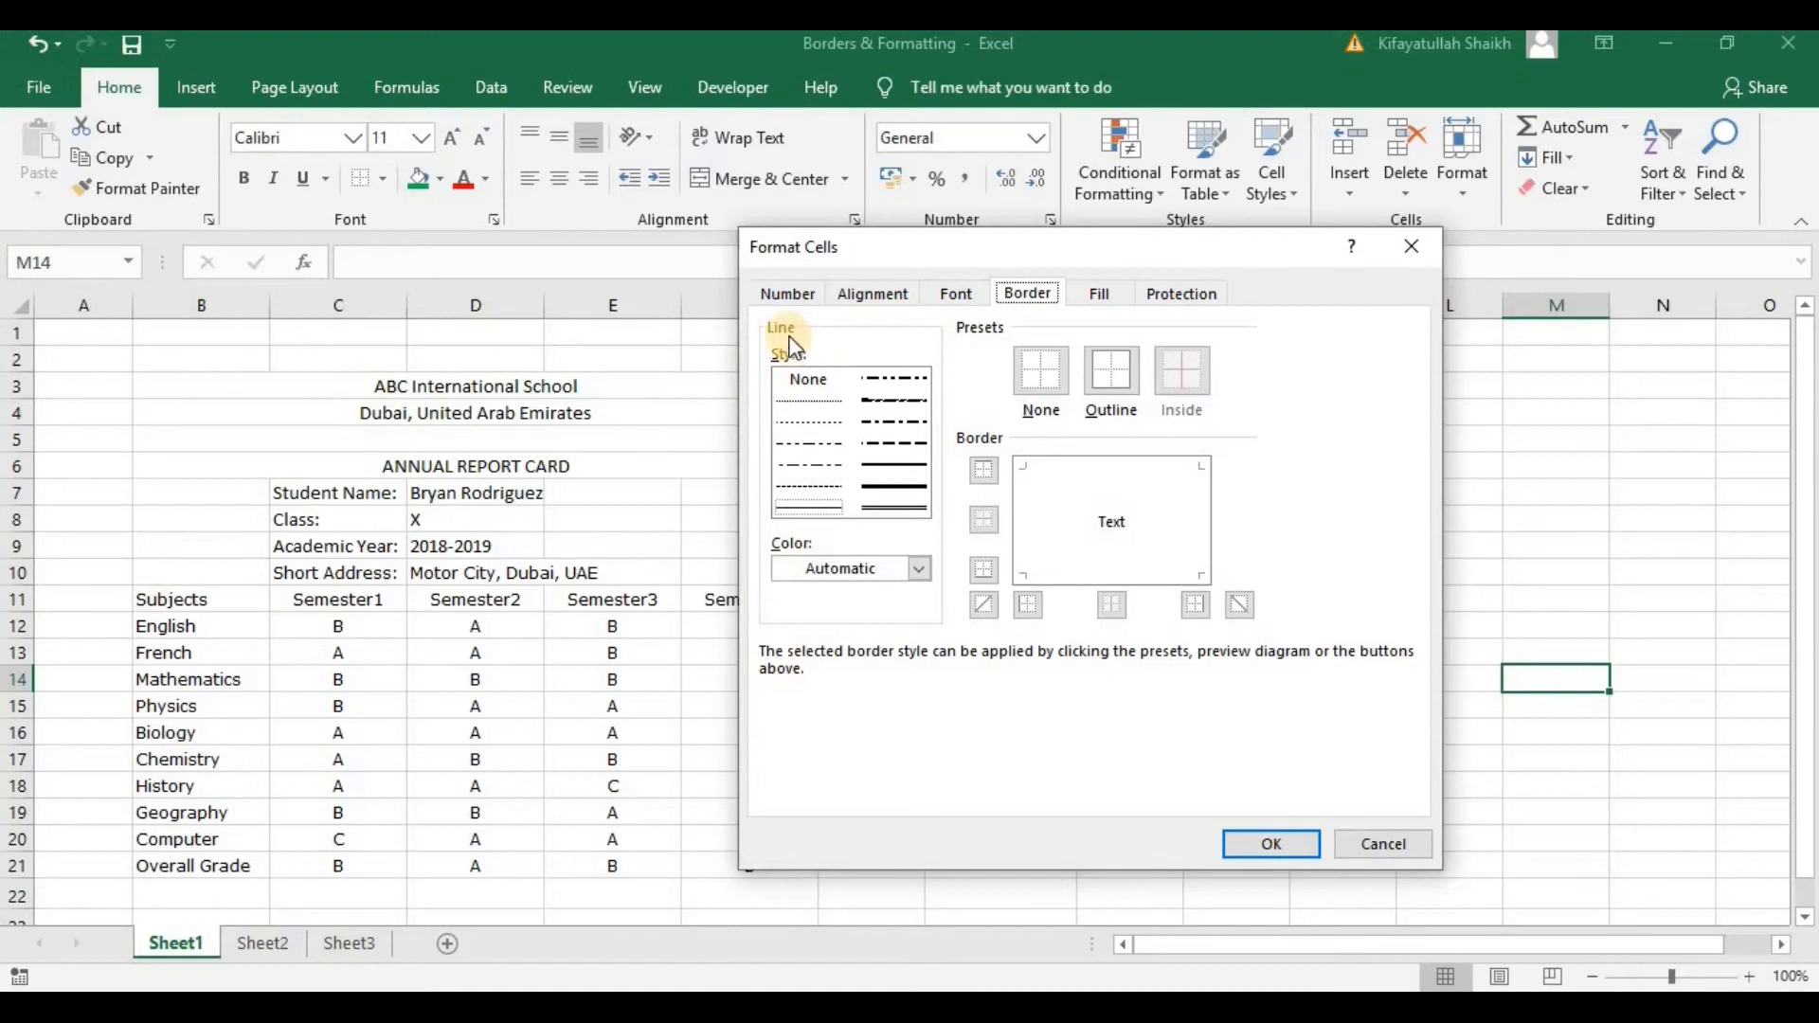
click(918, 568)
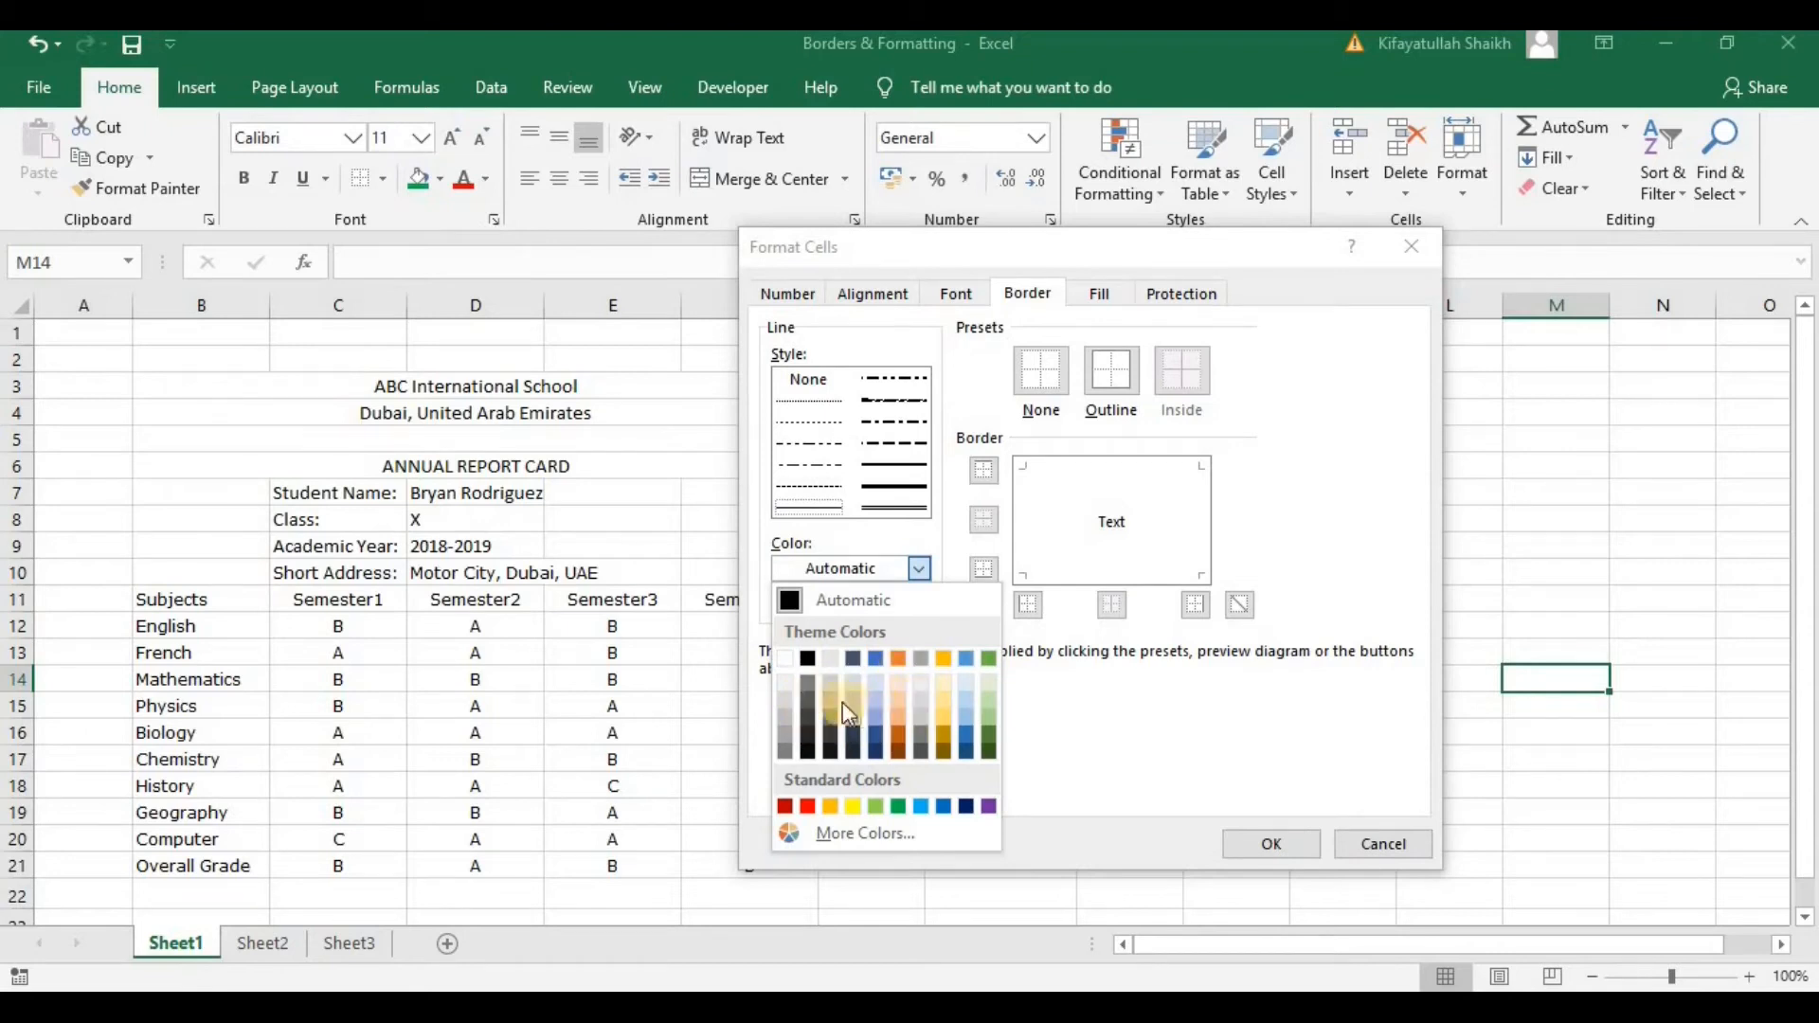
click(877, 835)
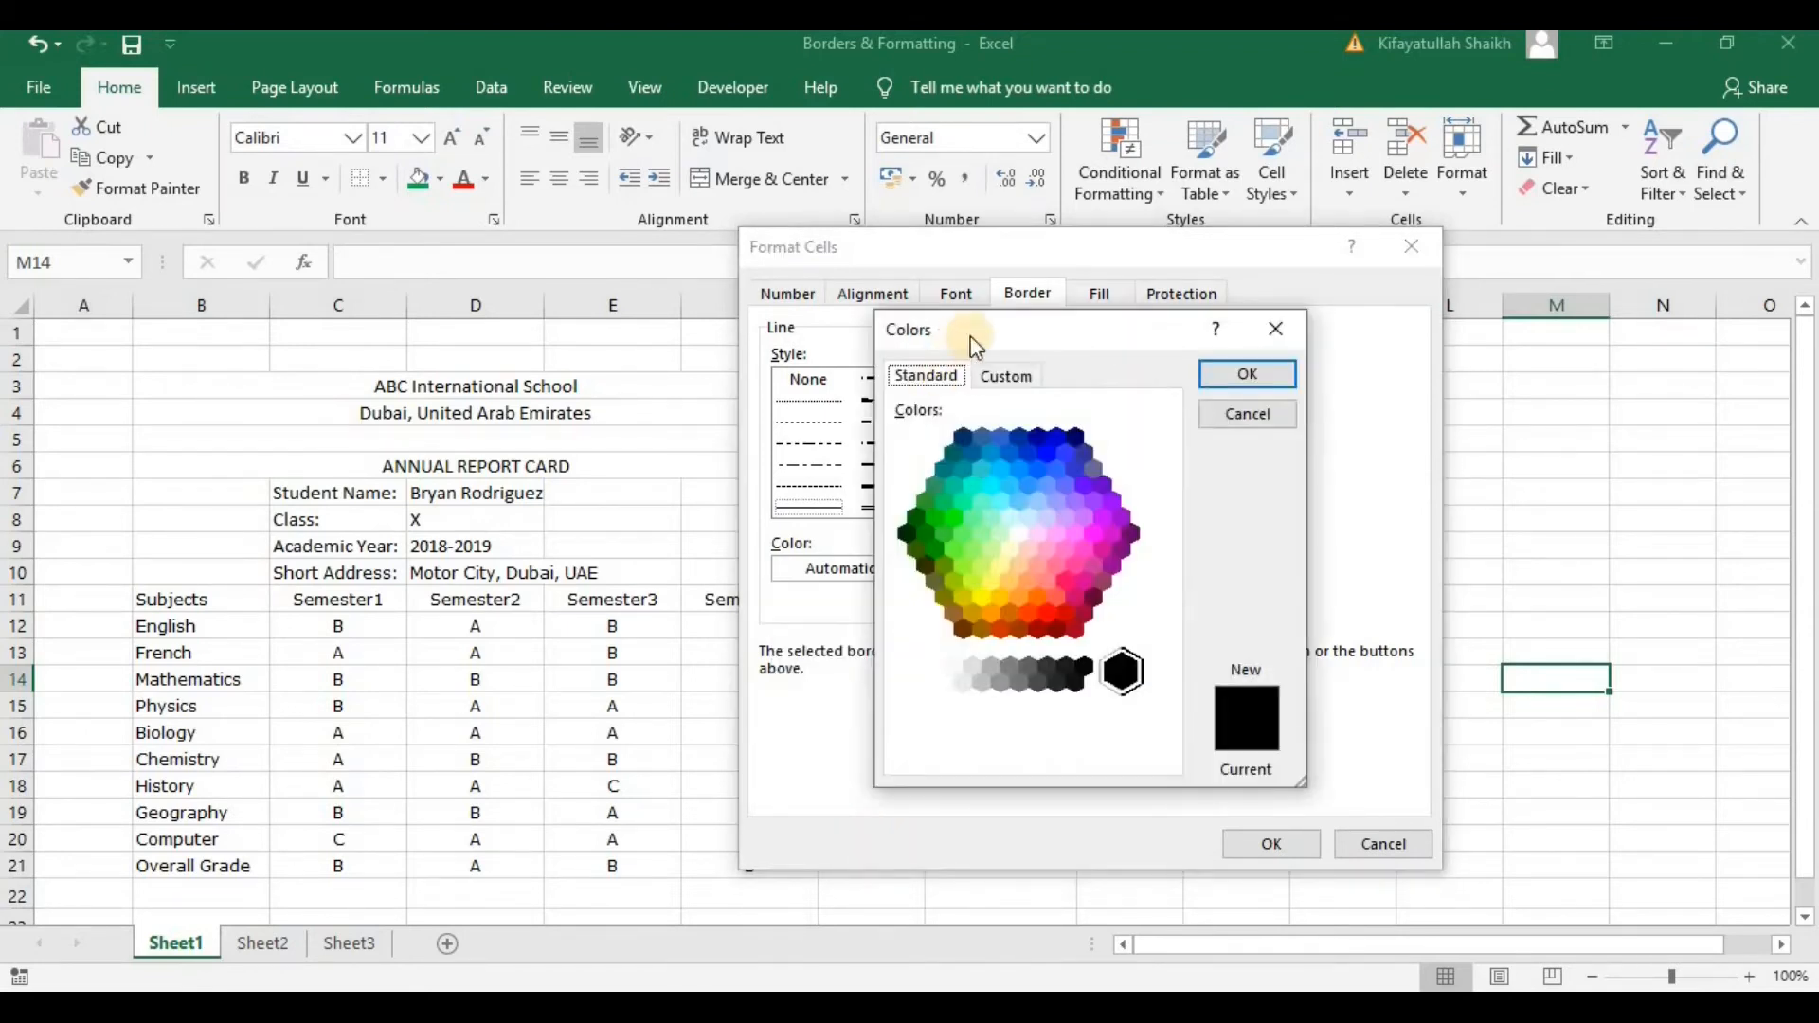
click(1010, 375)
click(929, 377)
click(1063, 561)
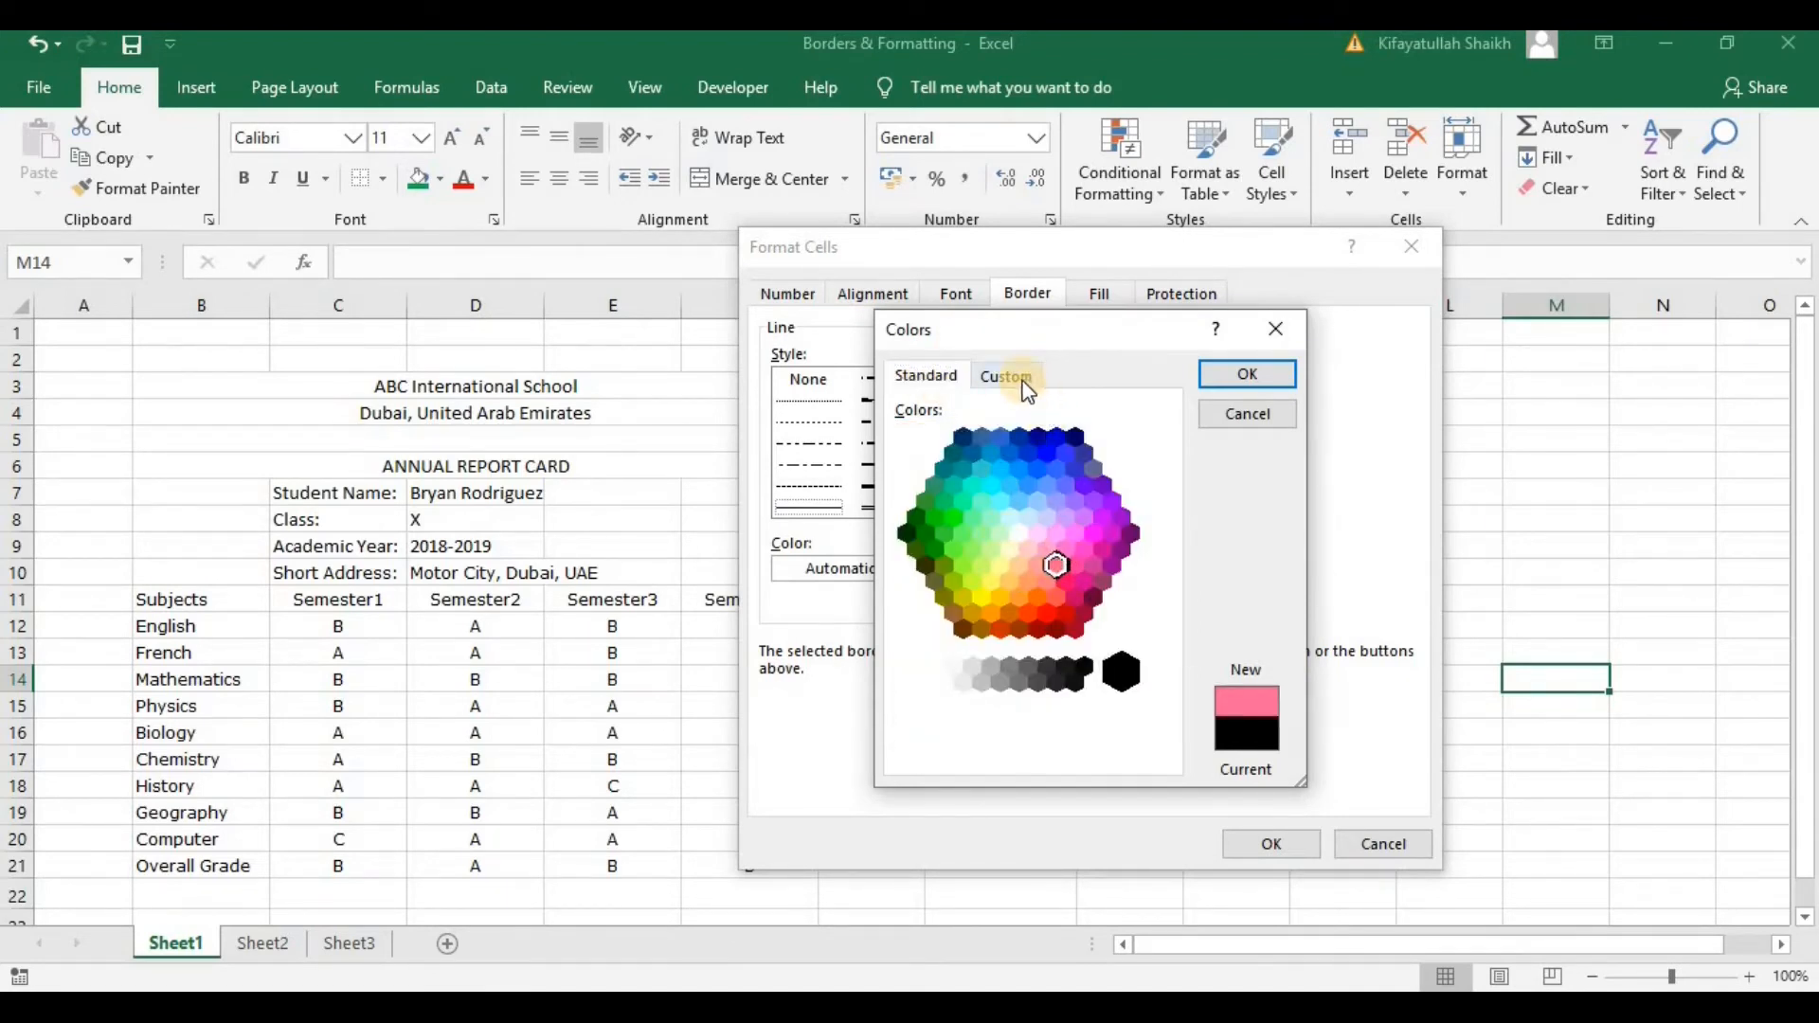
click(1023, 381)
mouse_move(1164, 485)
mouse_down()
mouse_move(1168, 531)
mouse_move(1171, 472)
mouse_up()
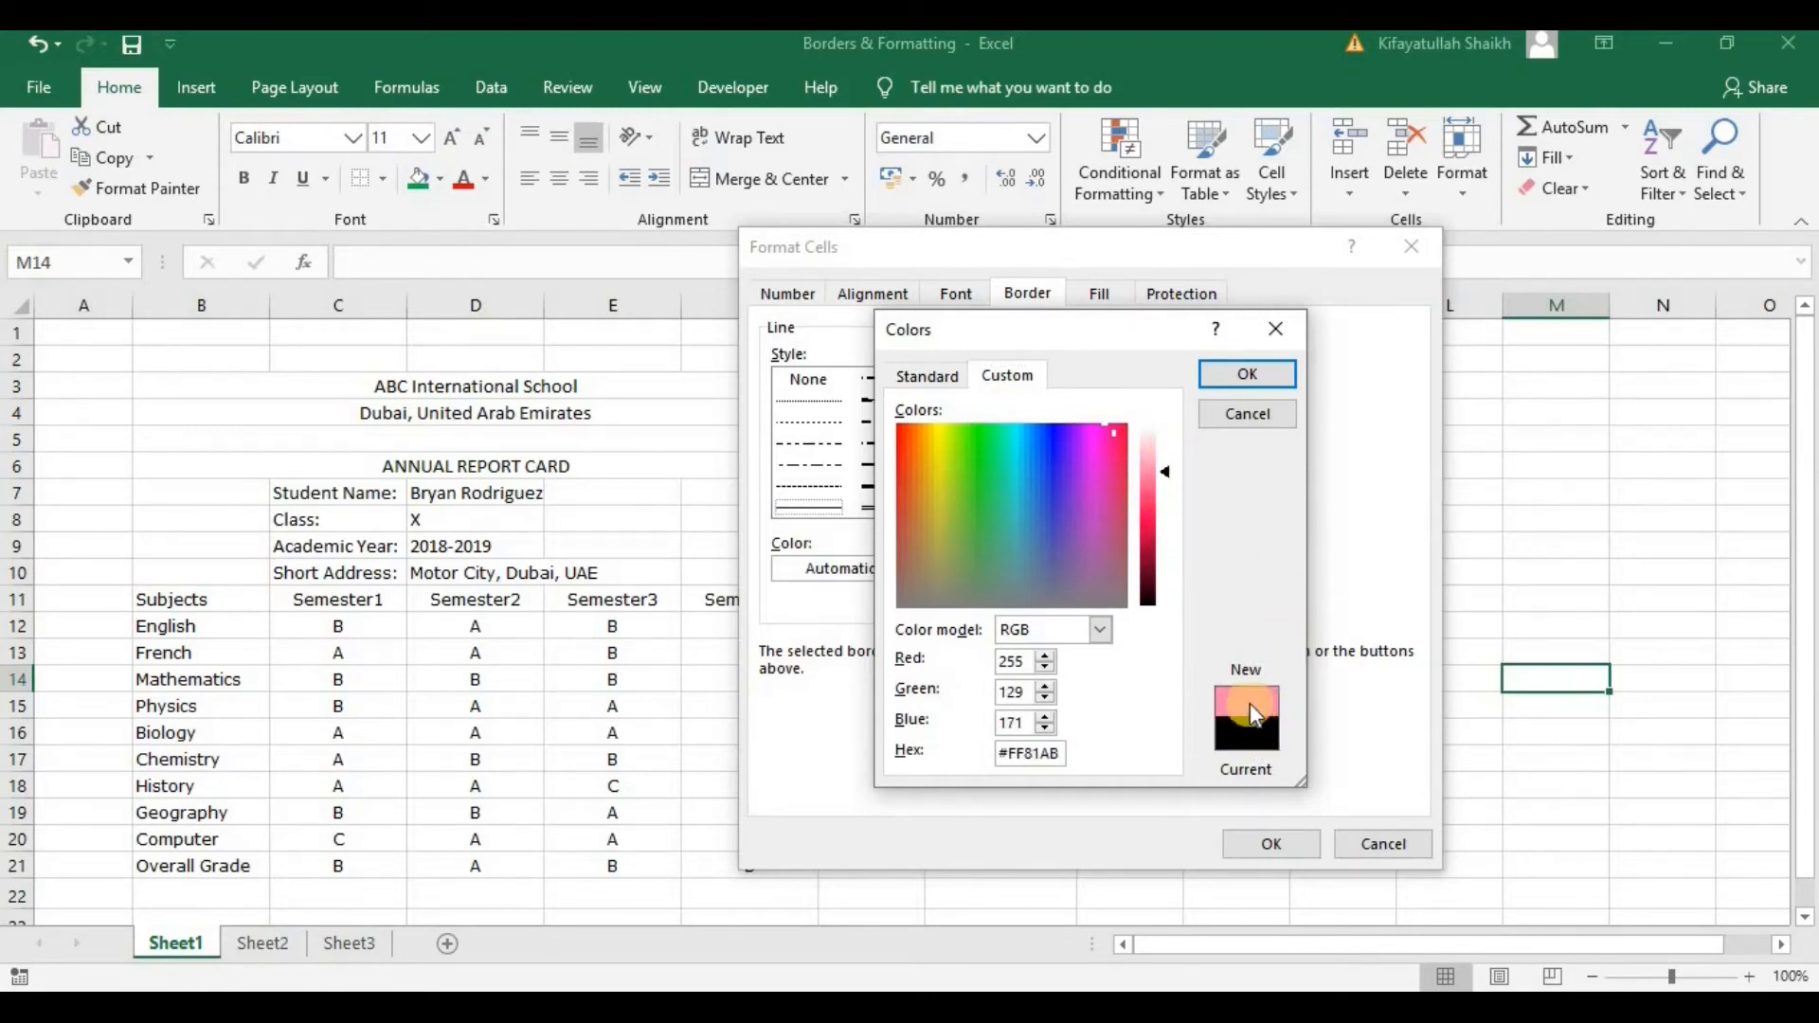
click(1235, 372)
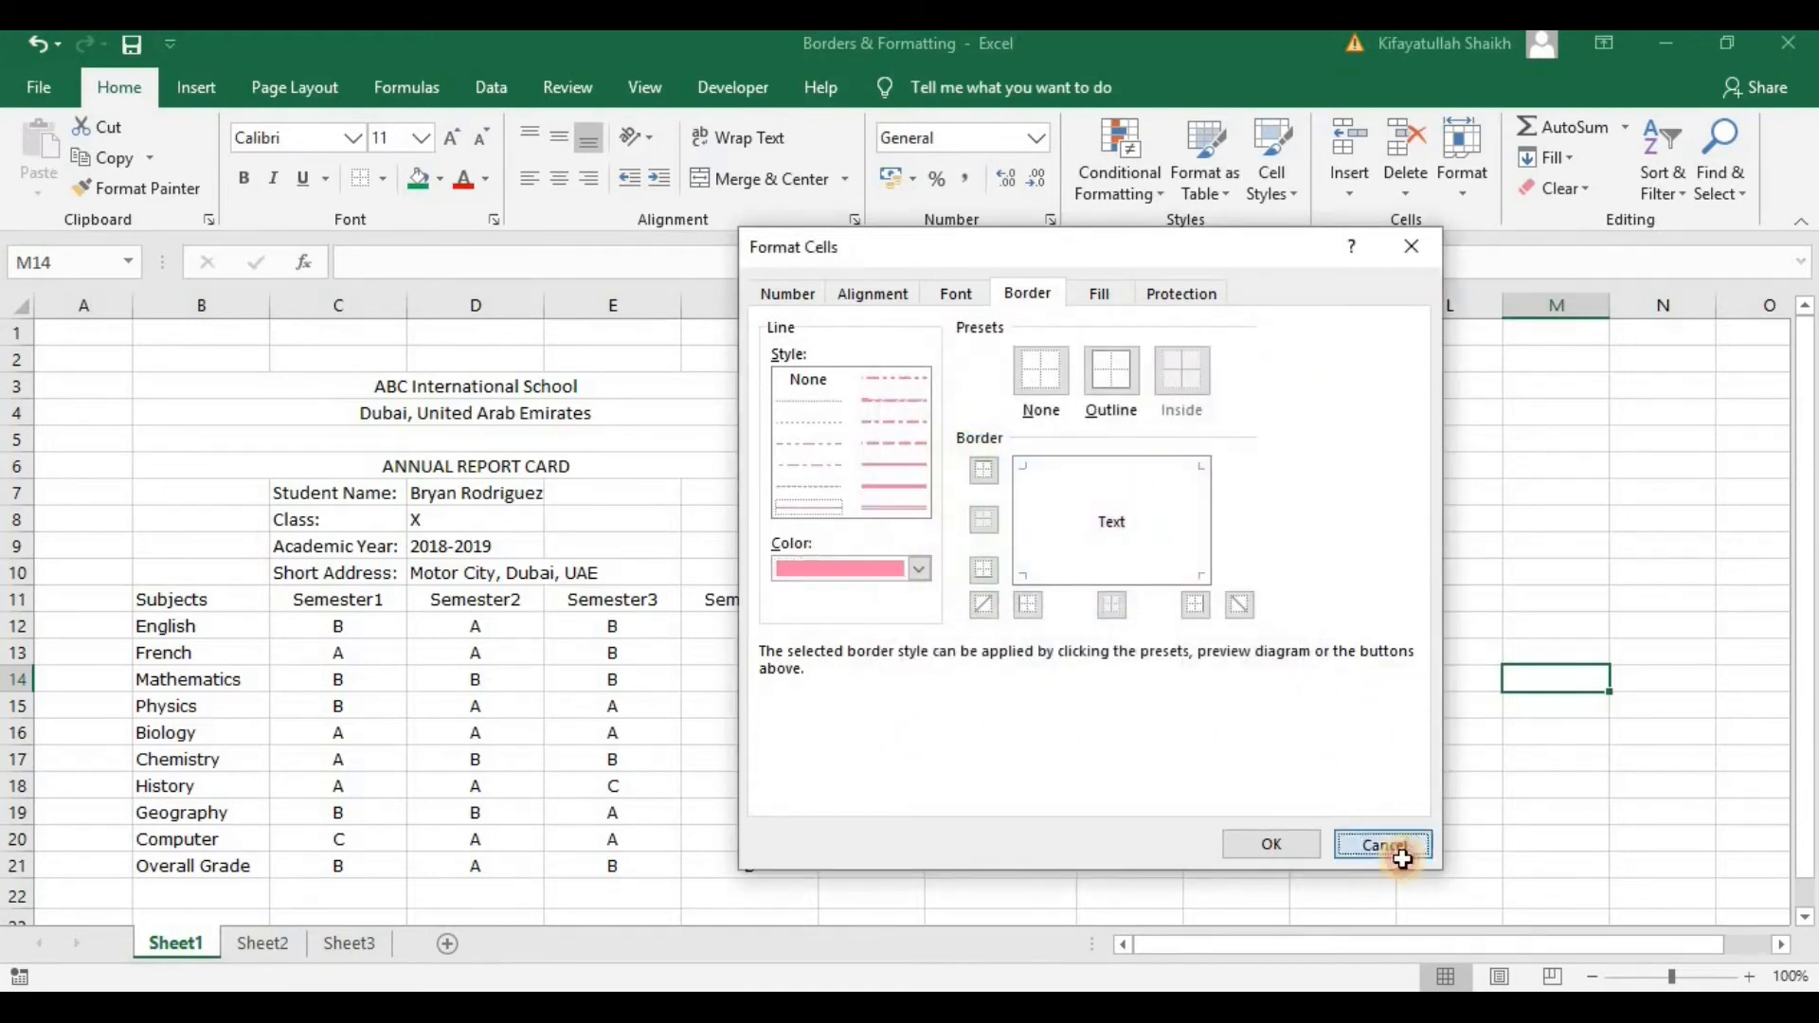
click(1398, 851)
- Examine the border presets, individual edges and diagonals available for the single cell J7, and leave without changes
right_click(1269, 493)
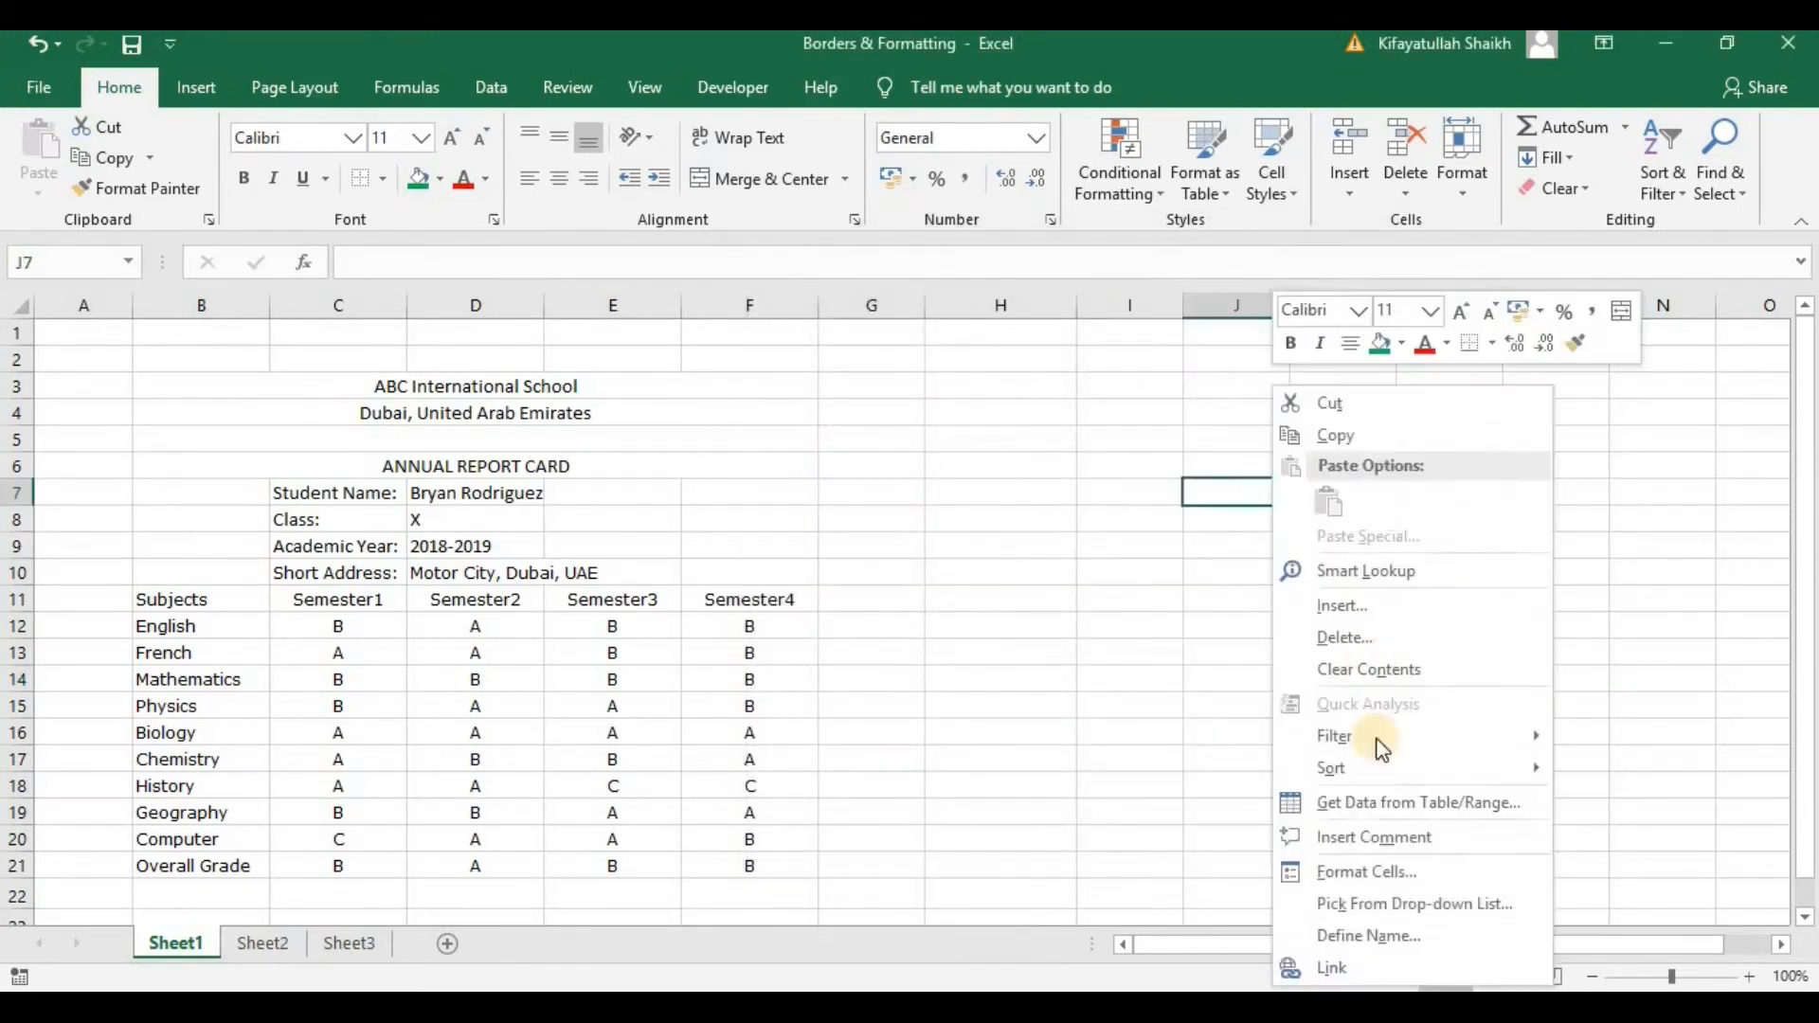
click(1351, 867)
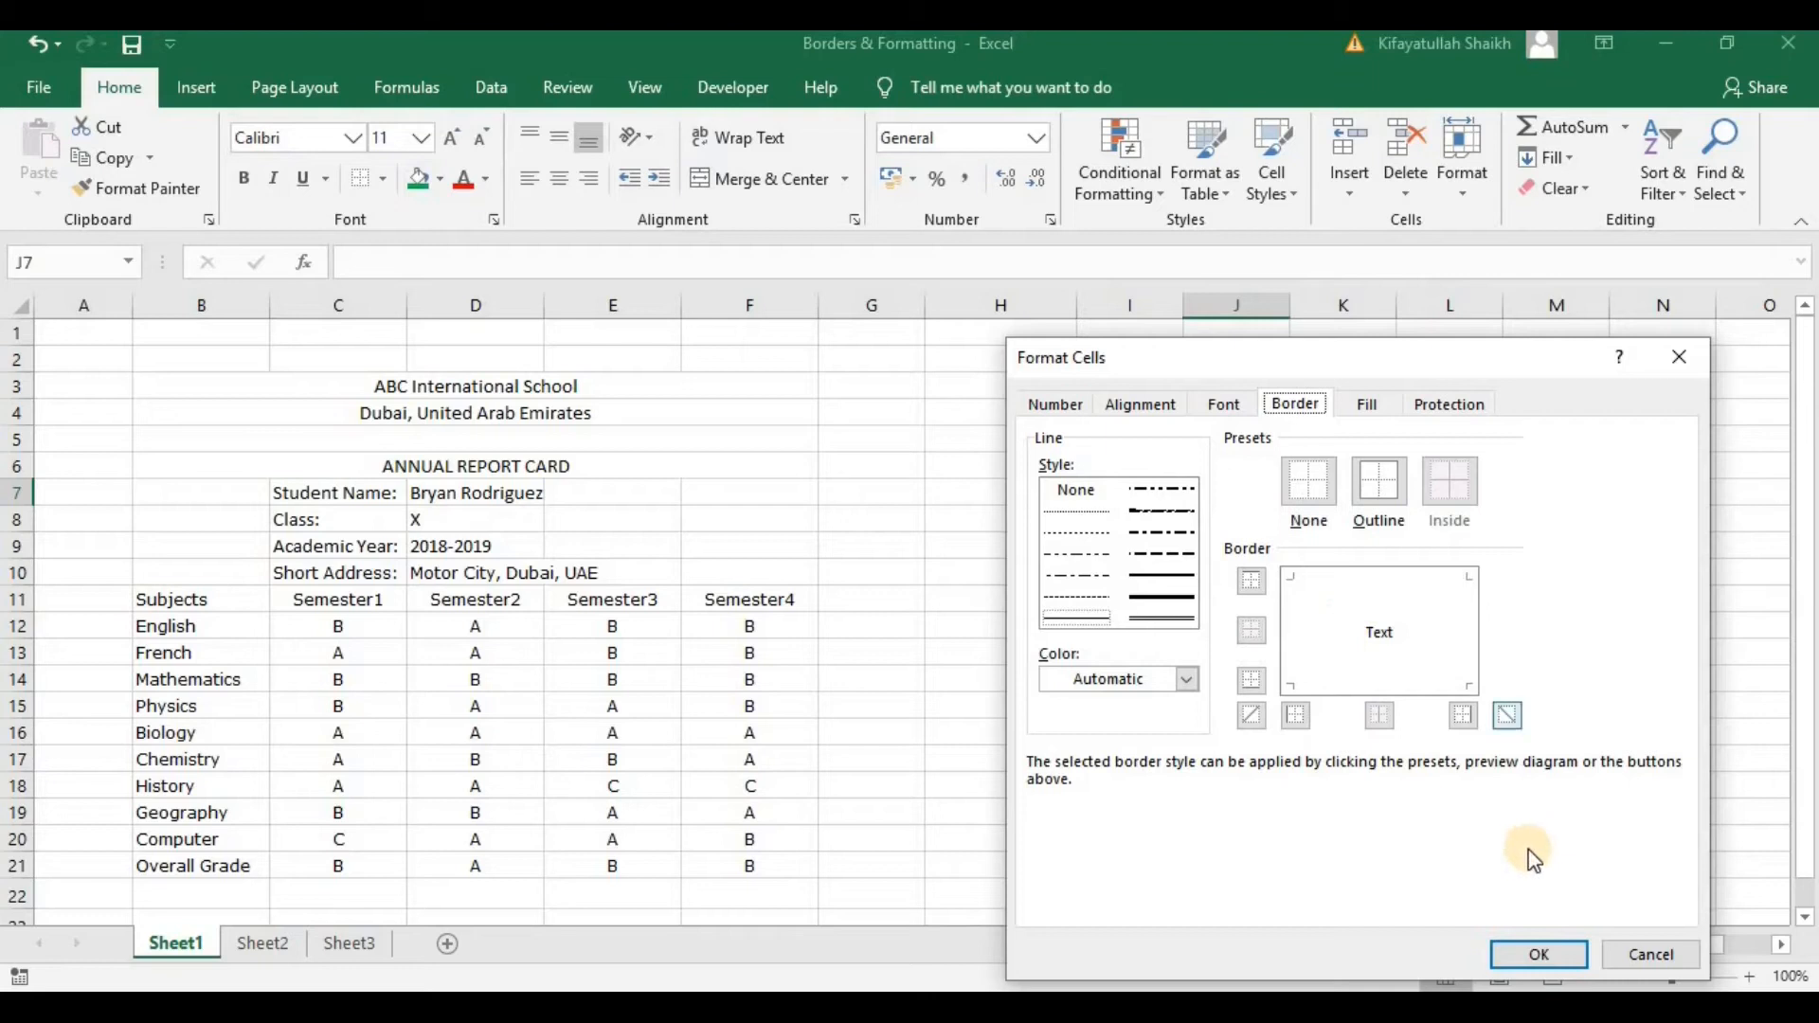
click(1649, 954)
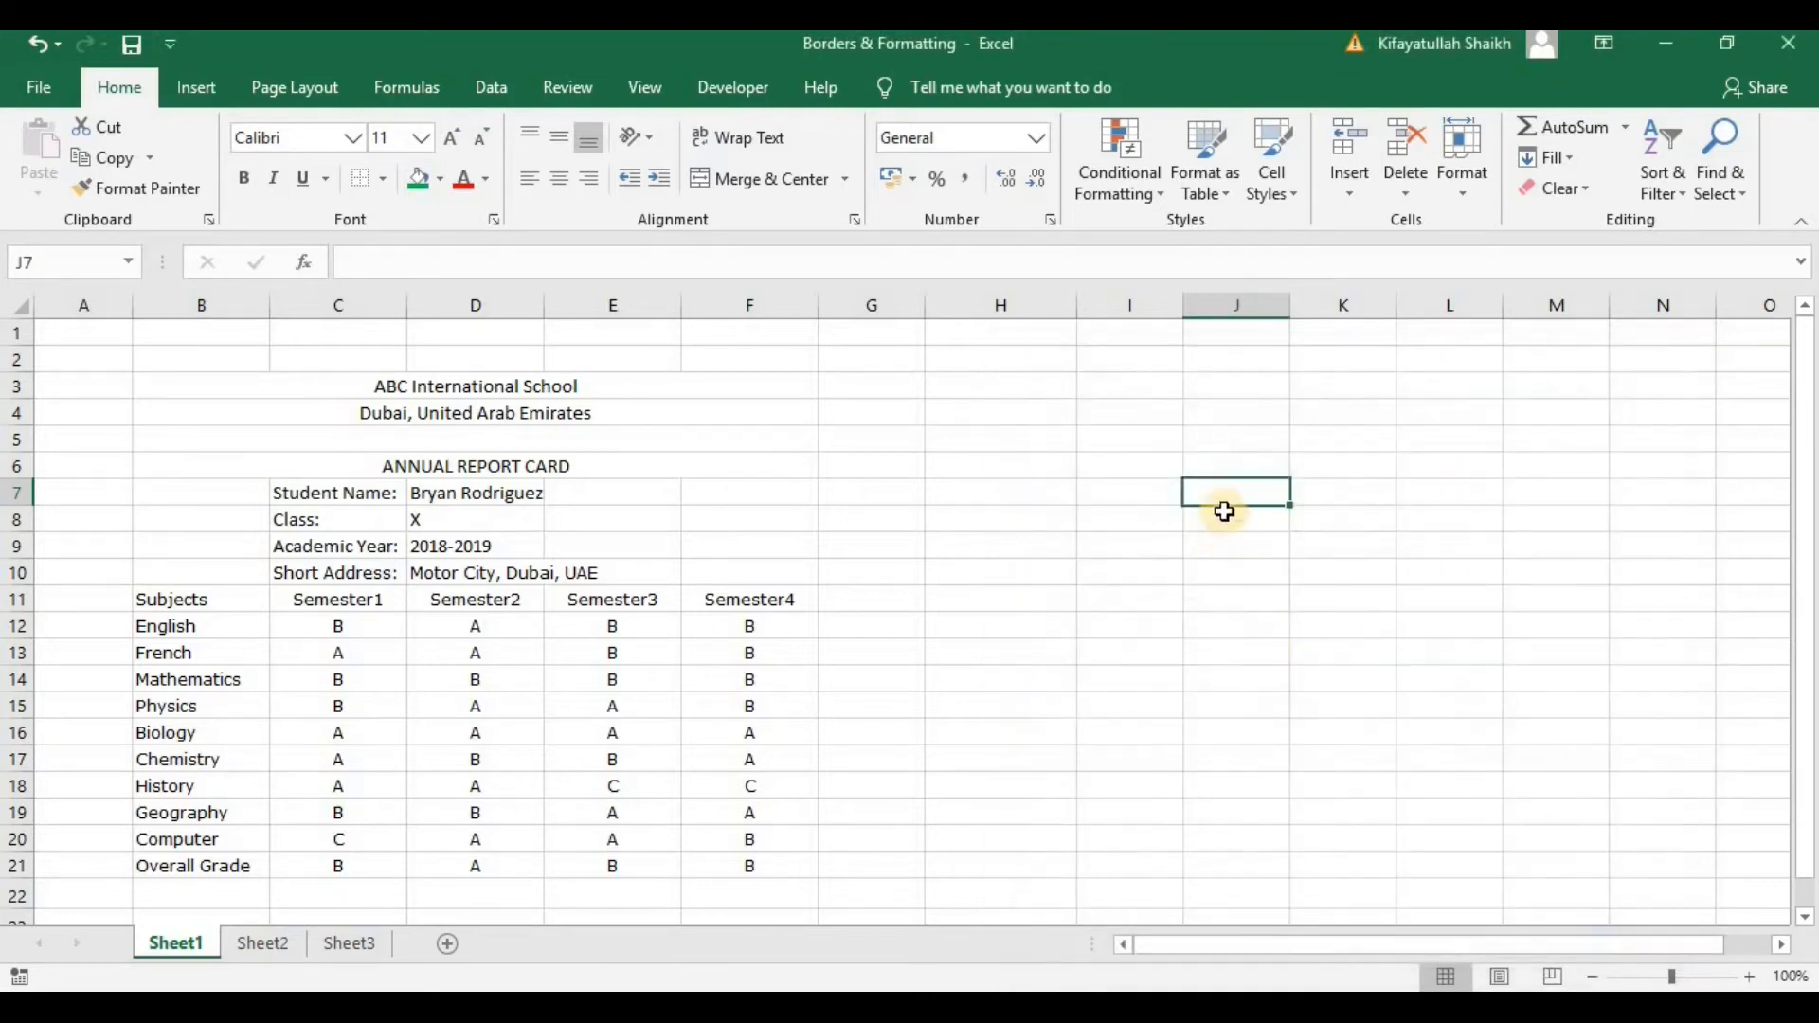
- Examine the border settings available for the vertically adjacent cells J7:J8, and leave without changes
drag(1227, 496, 1236, 519)
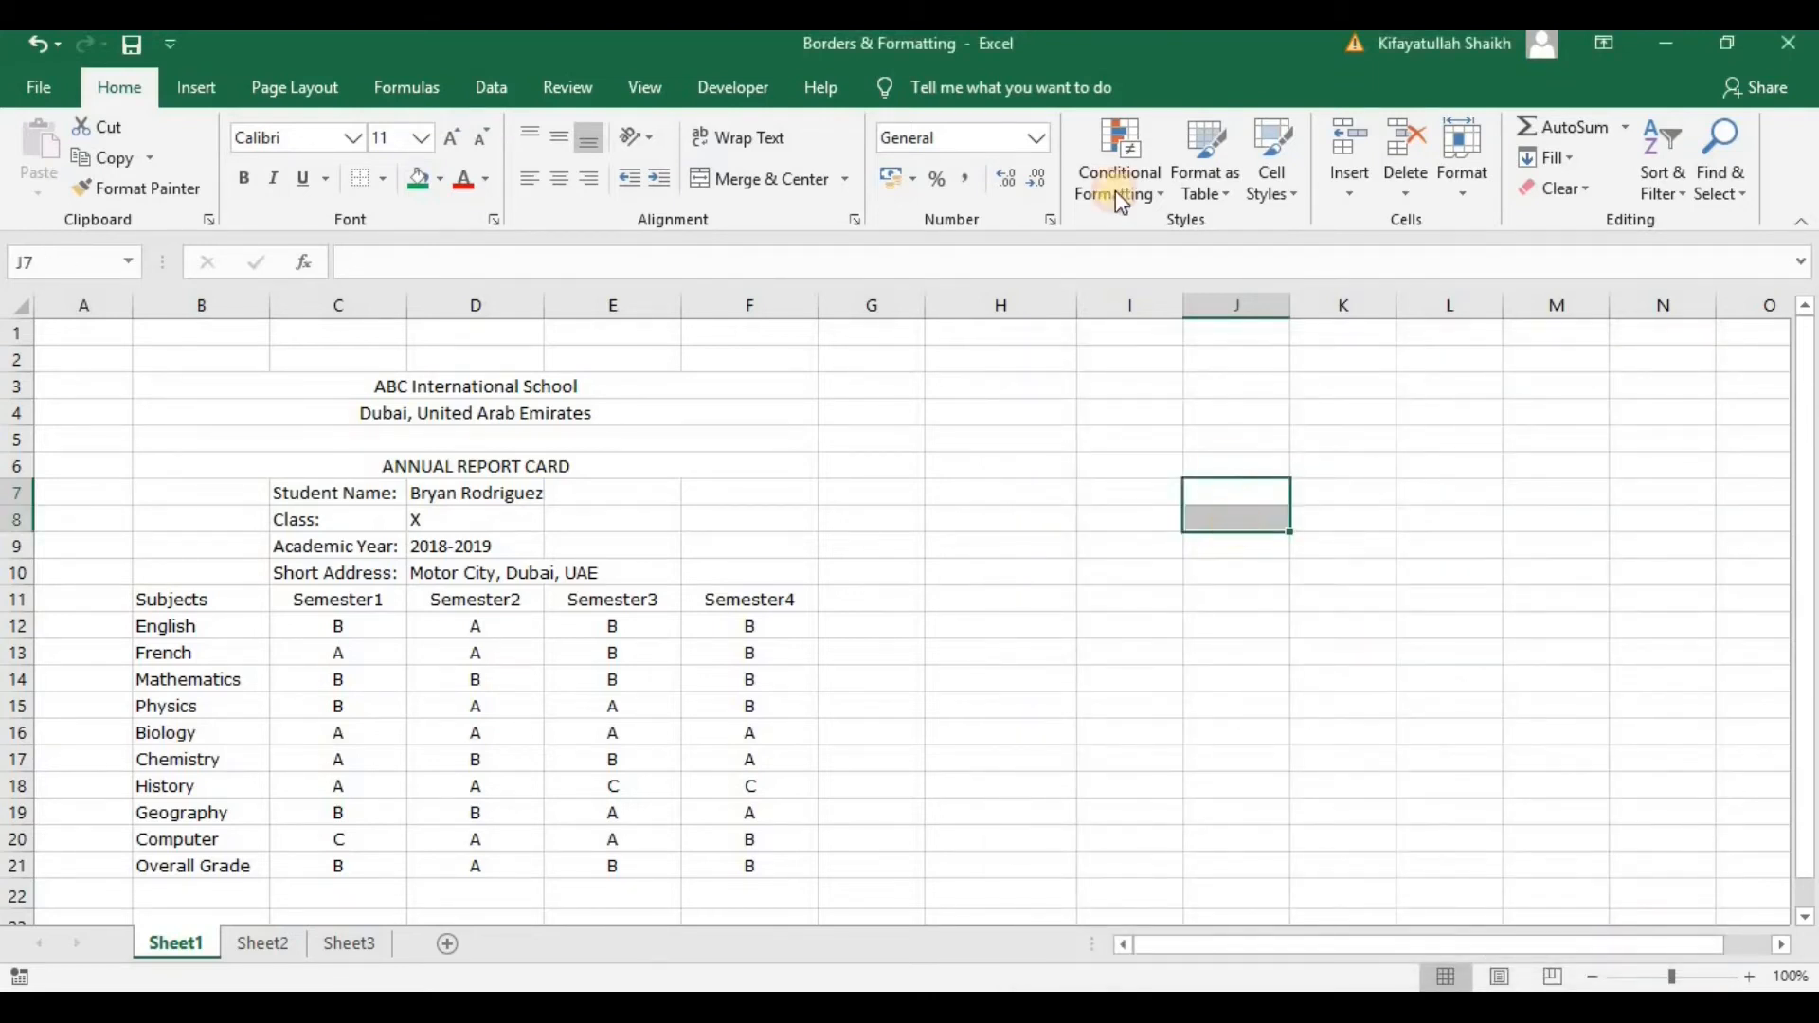
right_click(1245, 515)
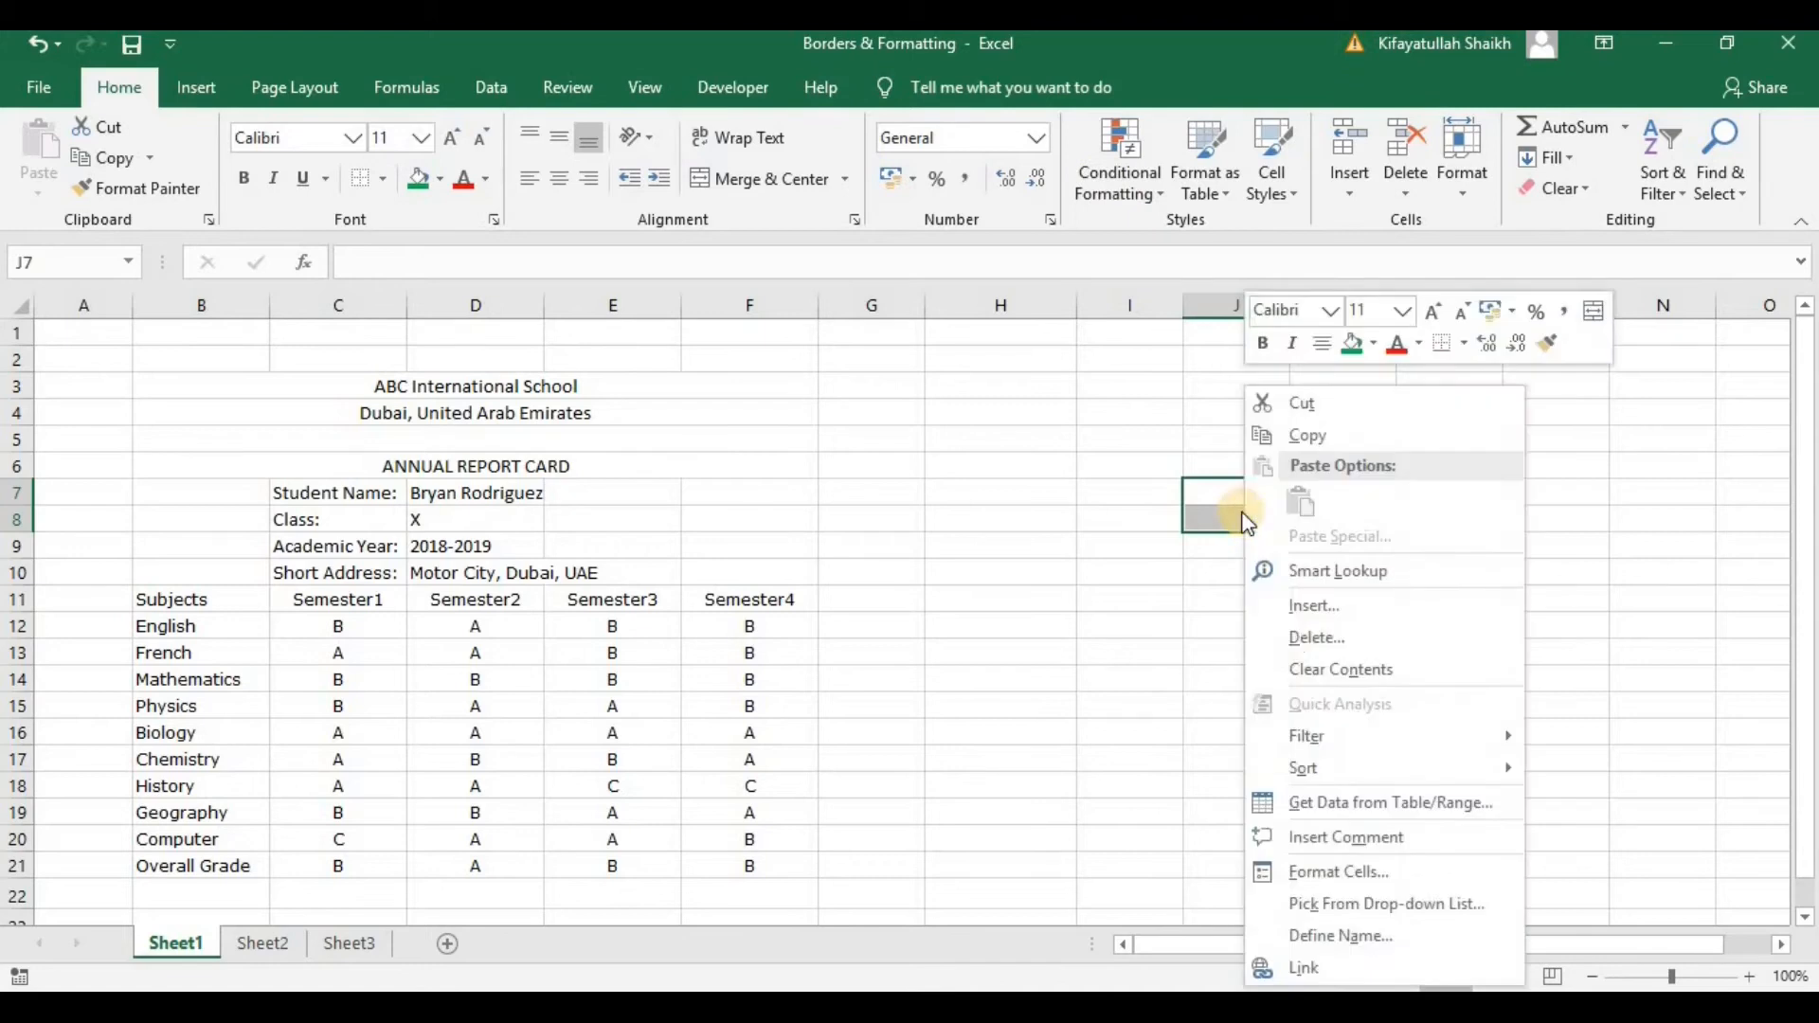
click(1324, 870)
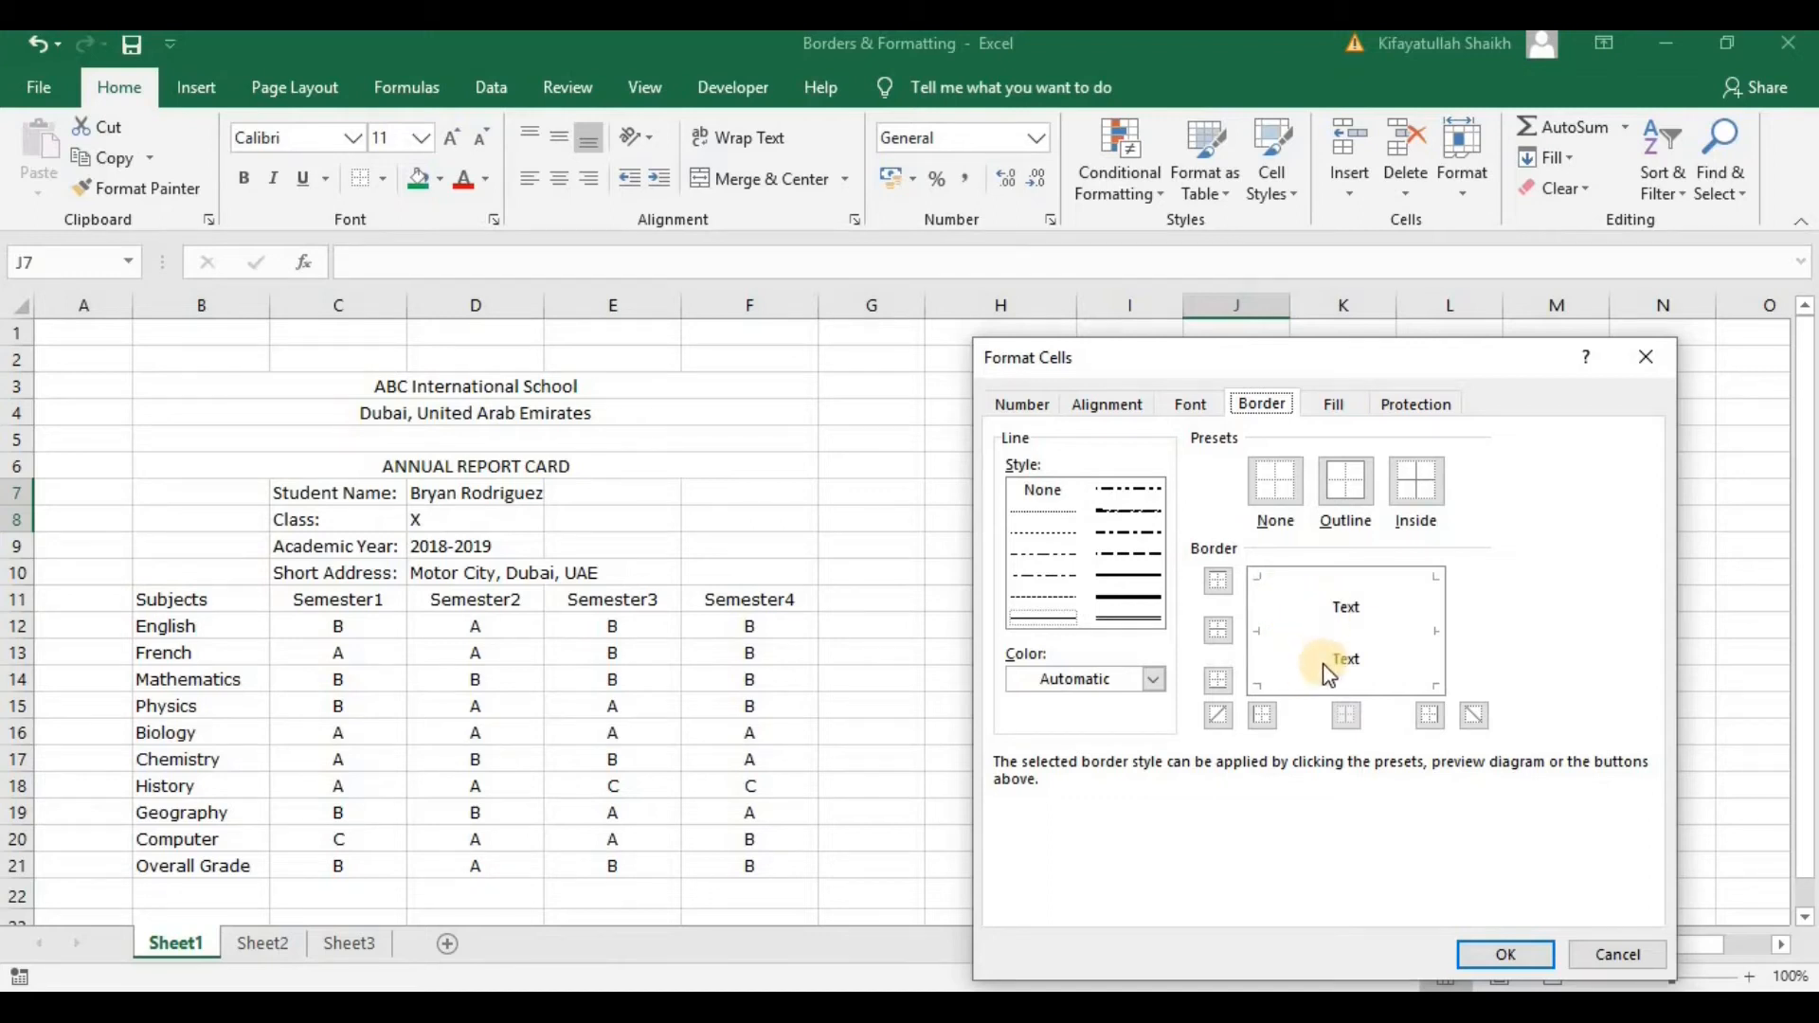
key(Escape)
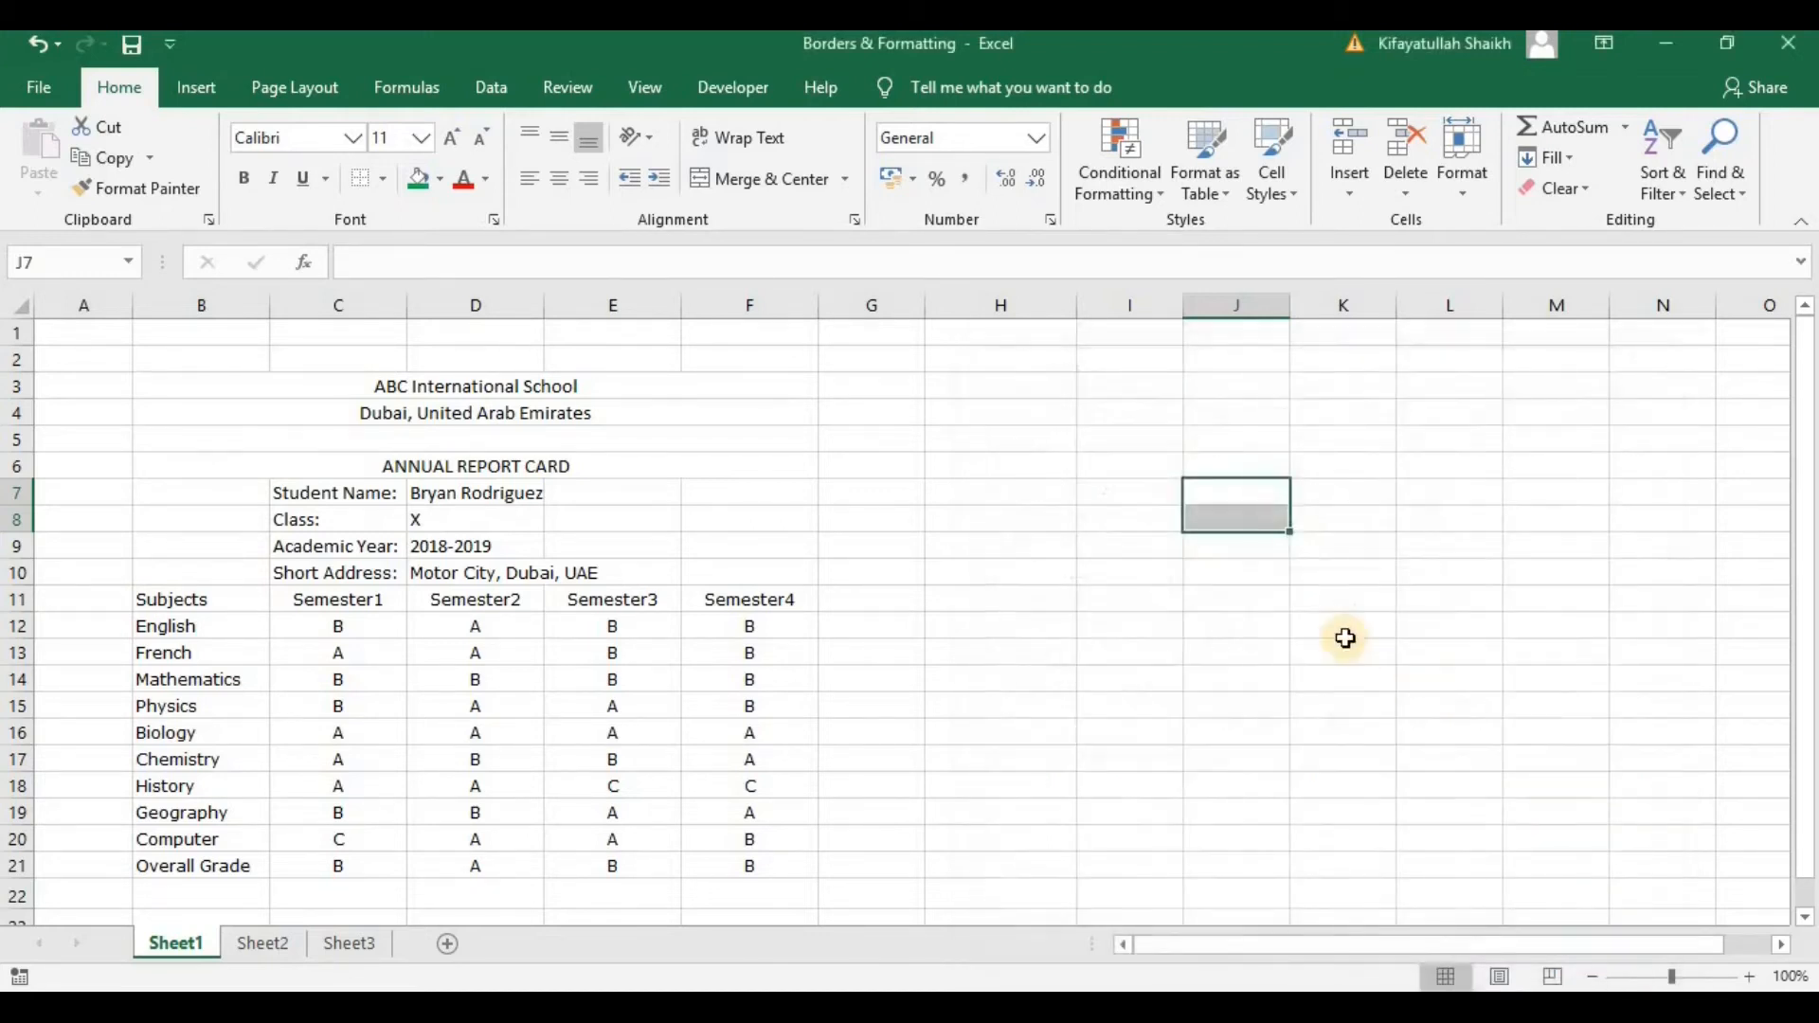
- Examine the border settings available for the side-by-side cells J7:K7, and leave without changes
drag(1246, 487, 1326, 488)
right_click(1247, 492)
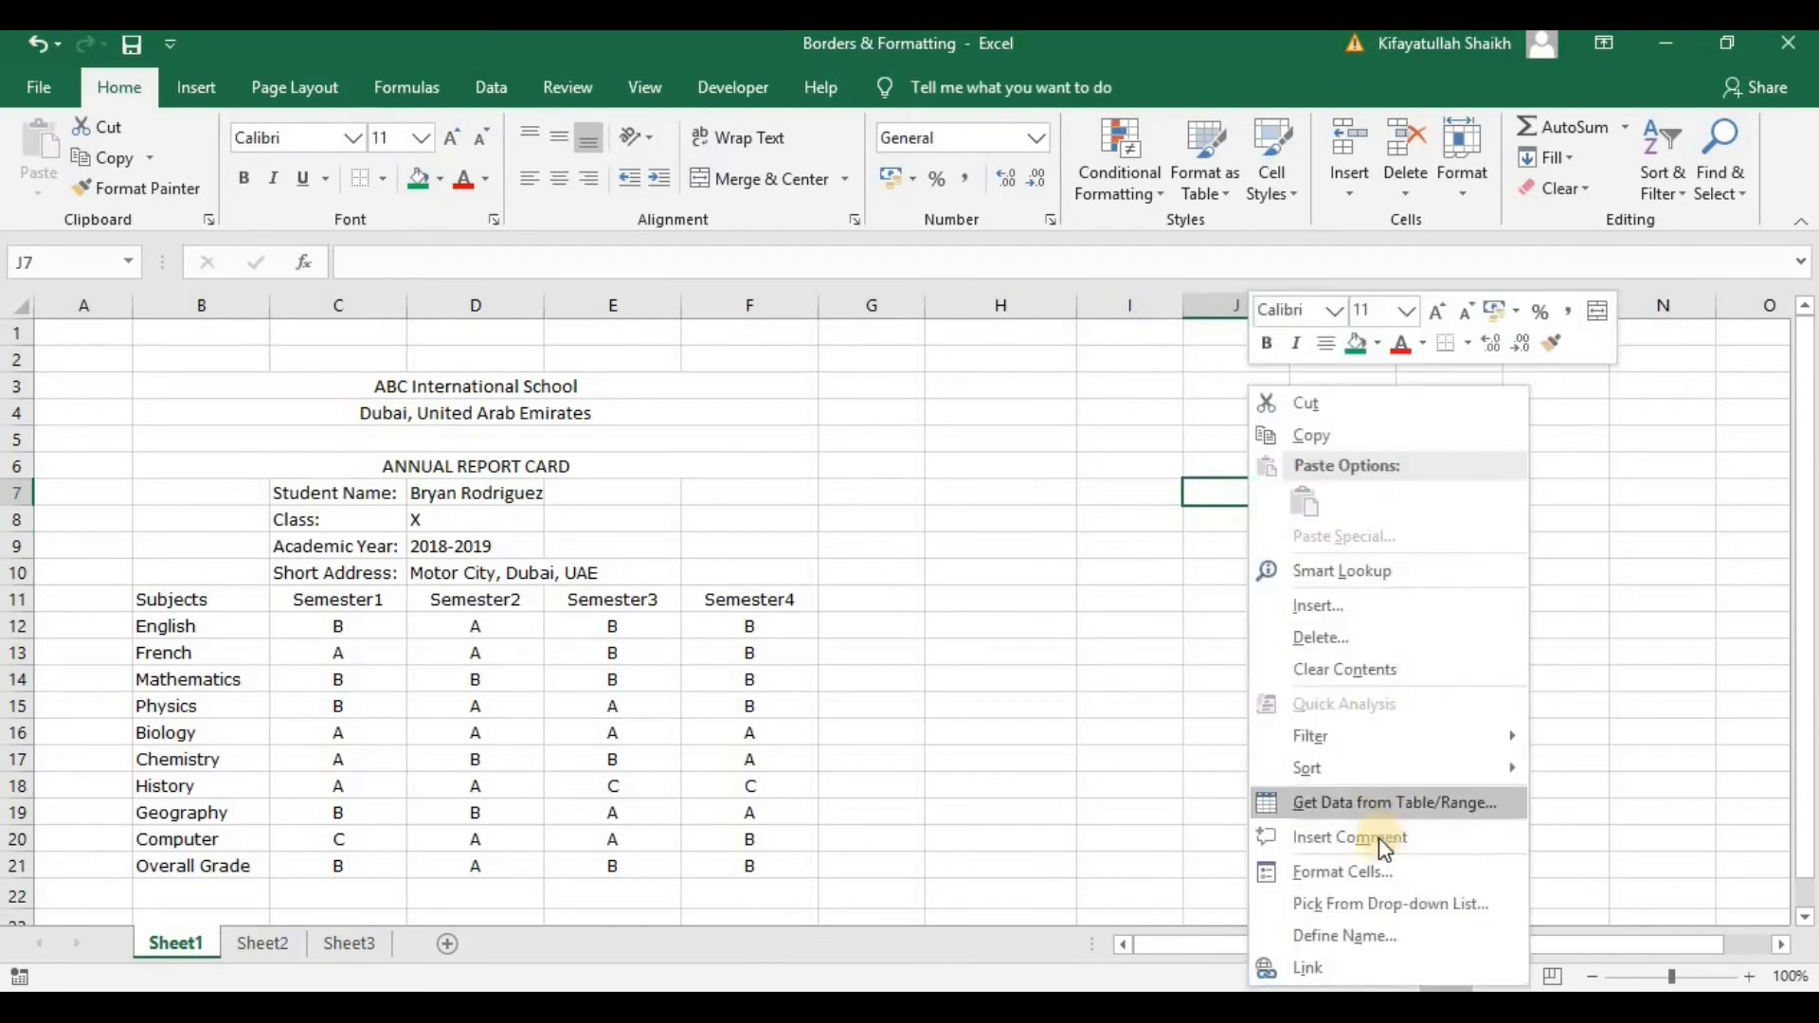
click(1369, 860)
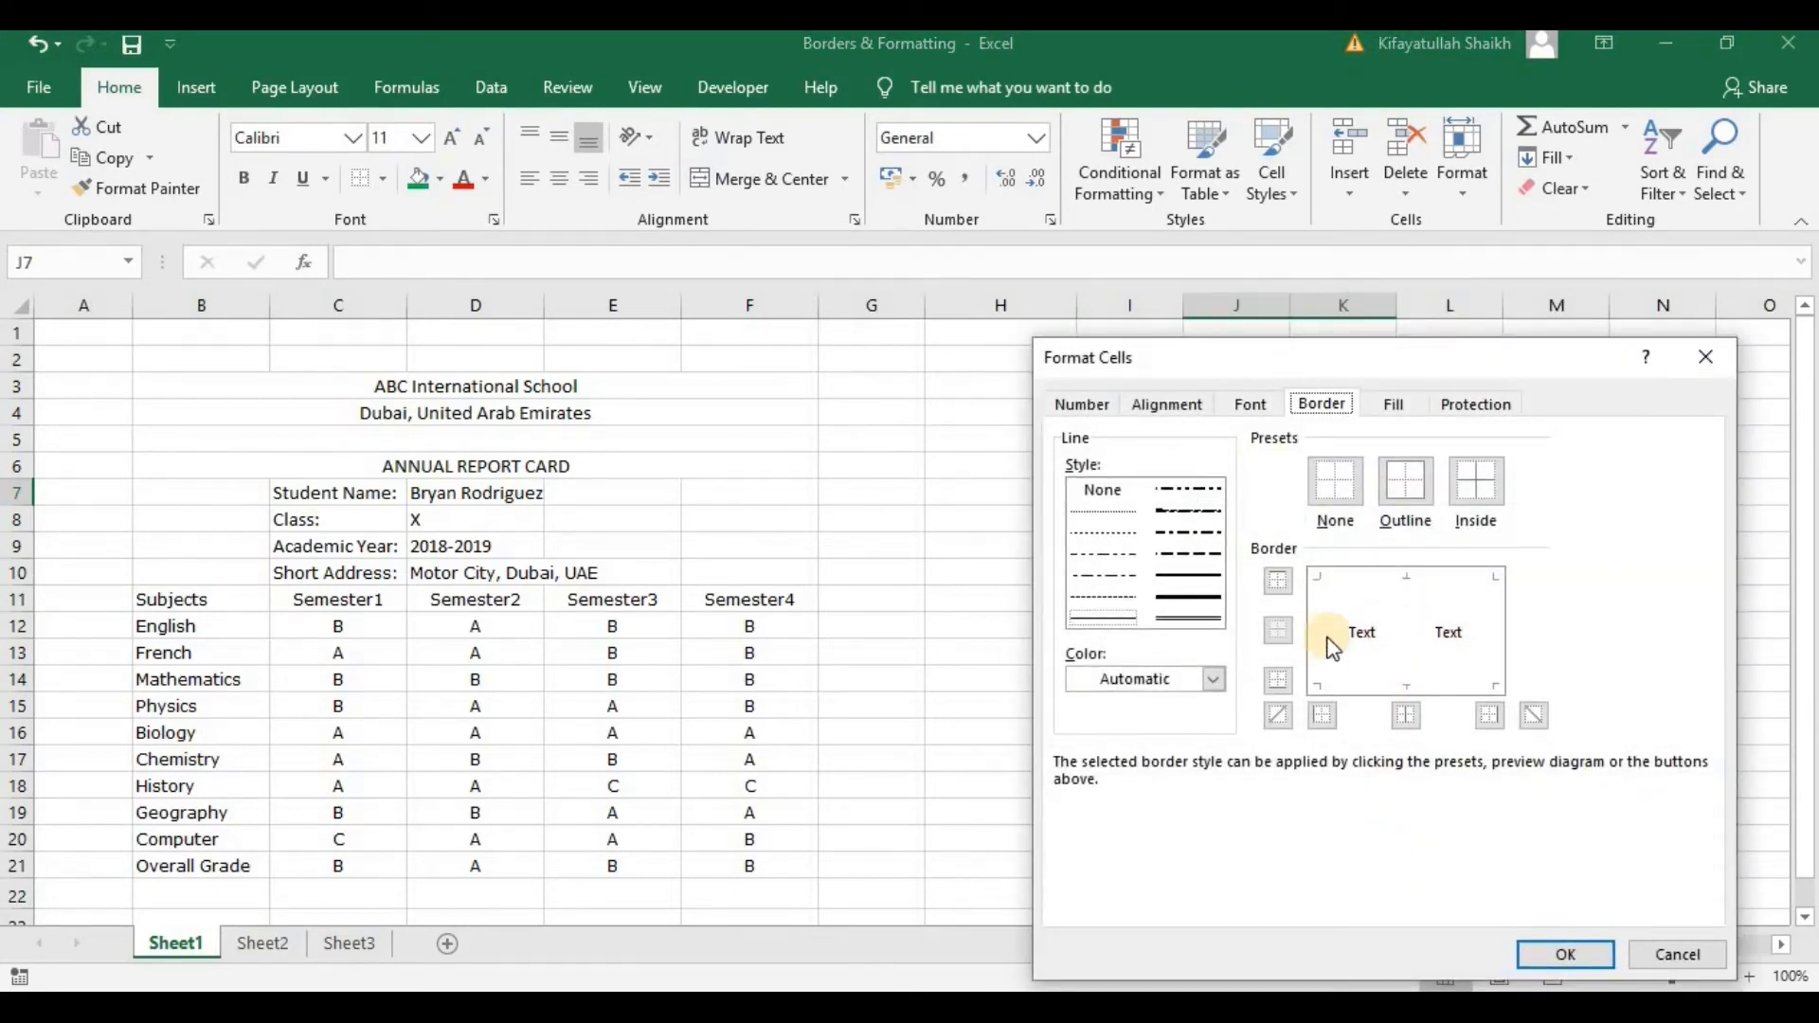
click(1690, 955)
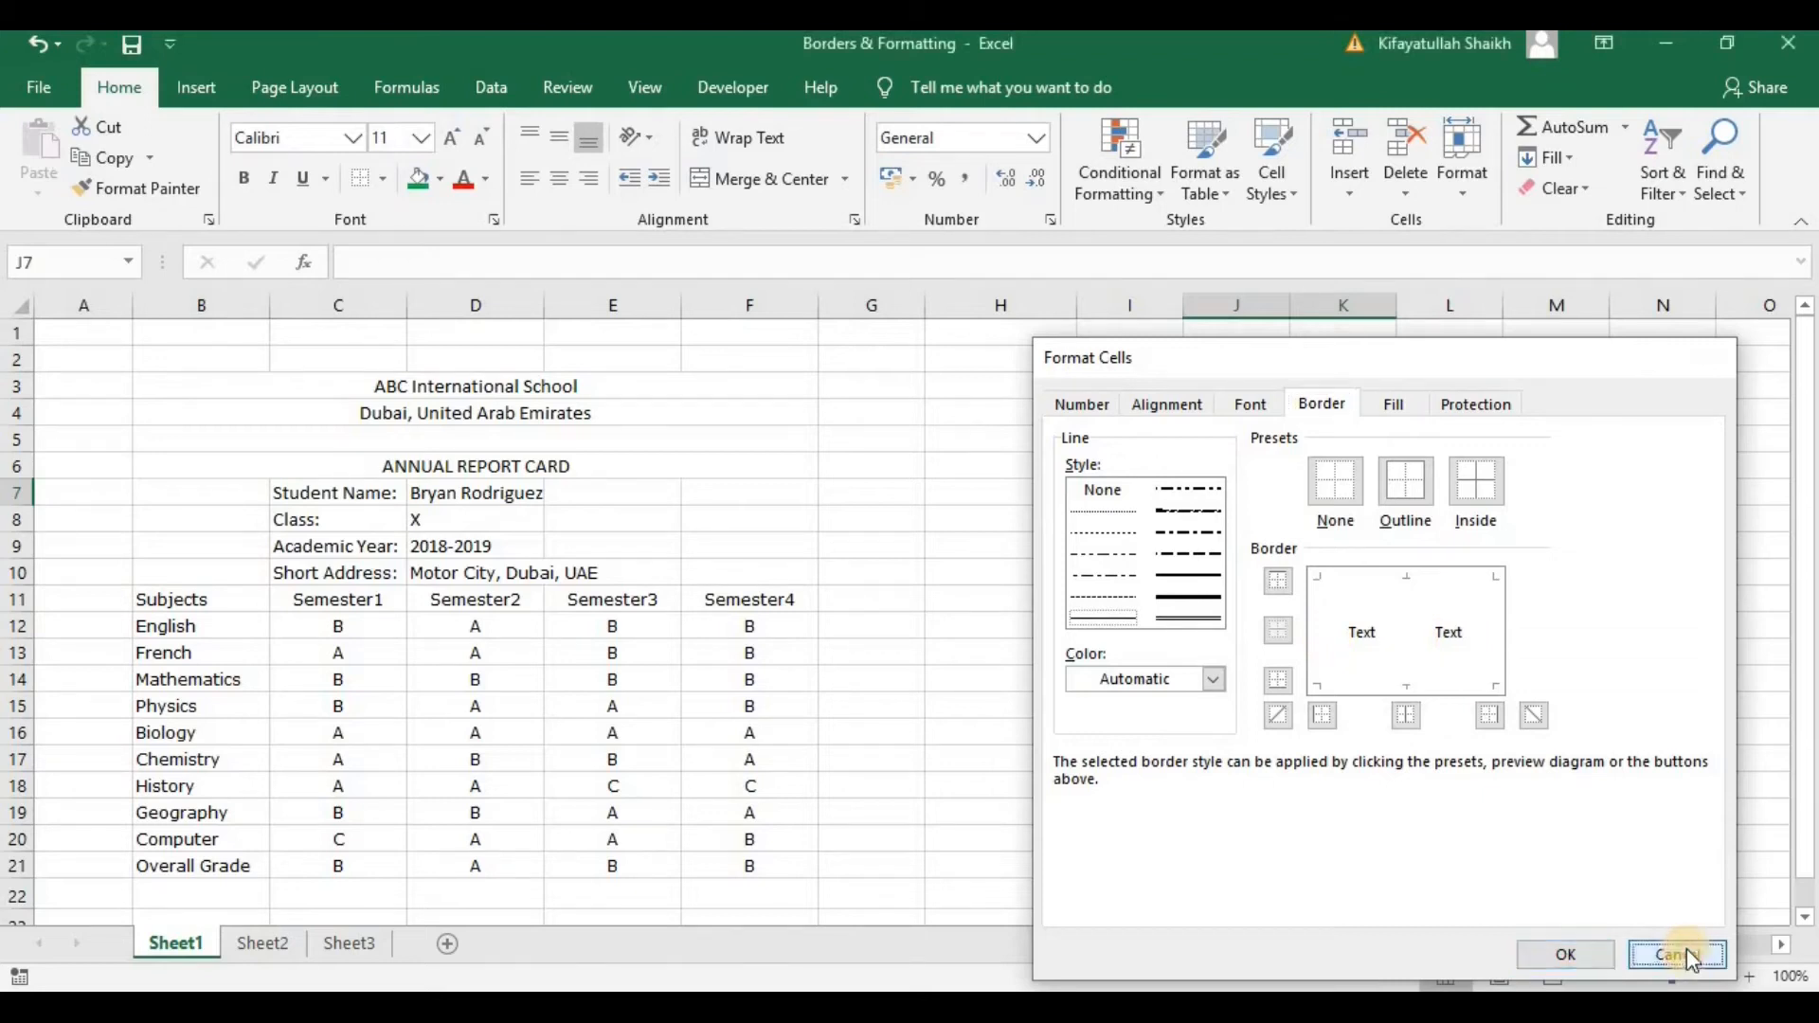
click(1495, 708)
- In the Format Cells border settings for B3:F21, choose a thin solid grey line and assign it to the outline and inside borders
mouse_move(242, 396)
mouse_down()
mouse_move(613, 771)
mouse_move(635, 864)
mouse_up()
right_click(678, 787)
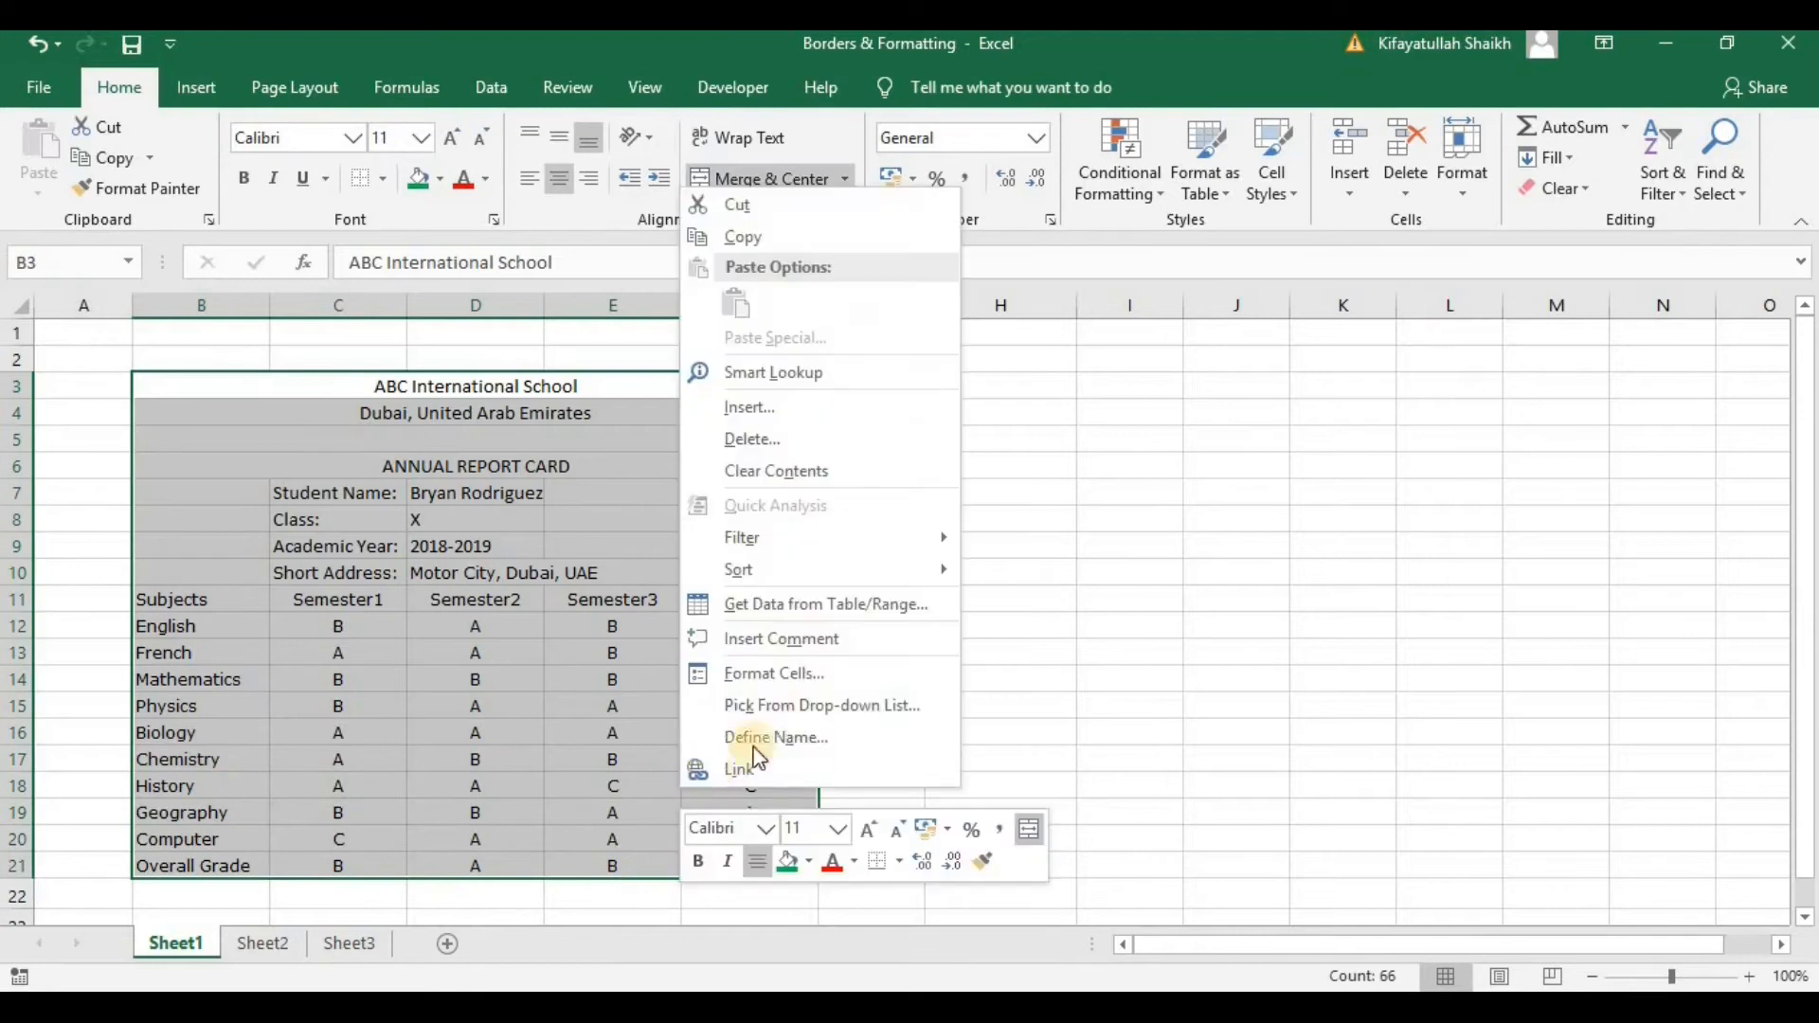
click(777, 668)
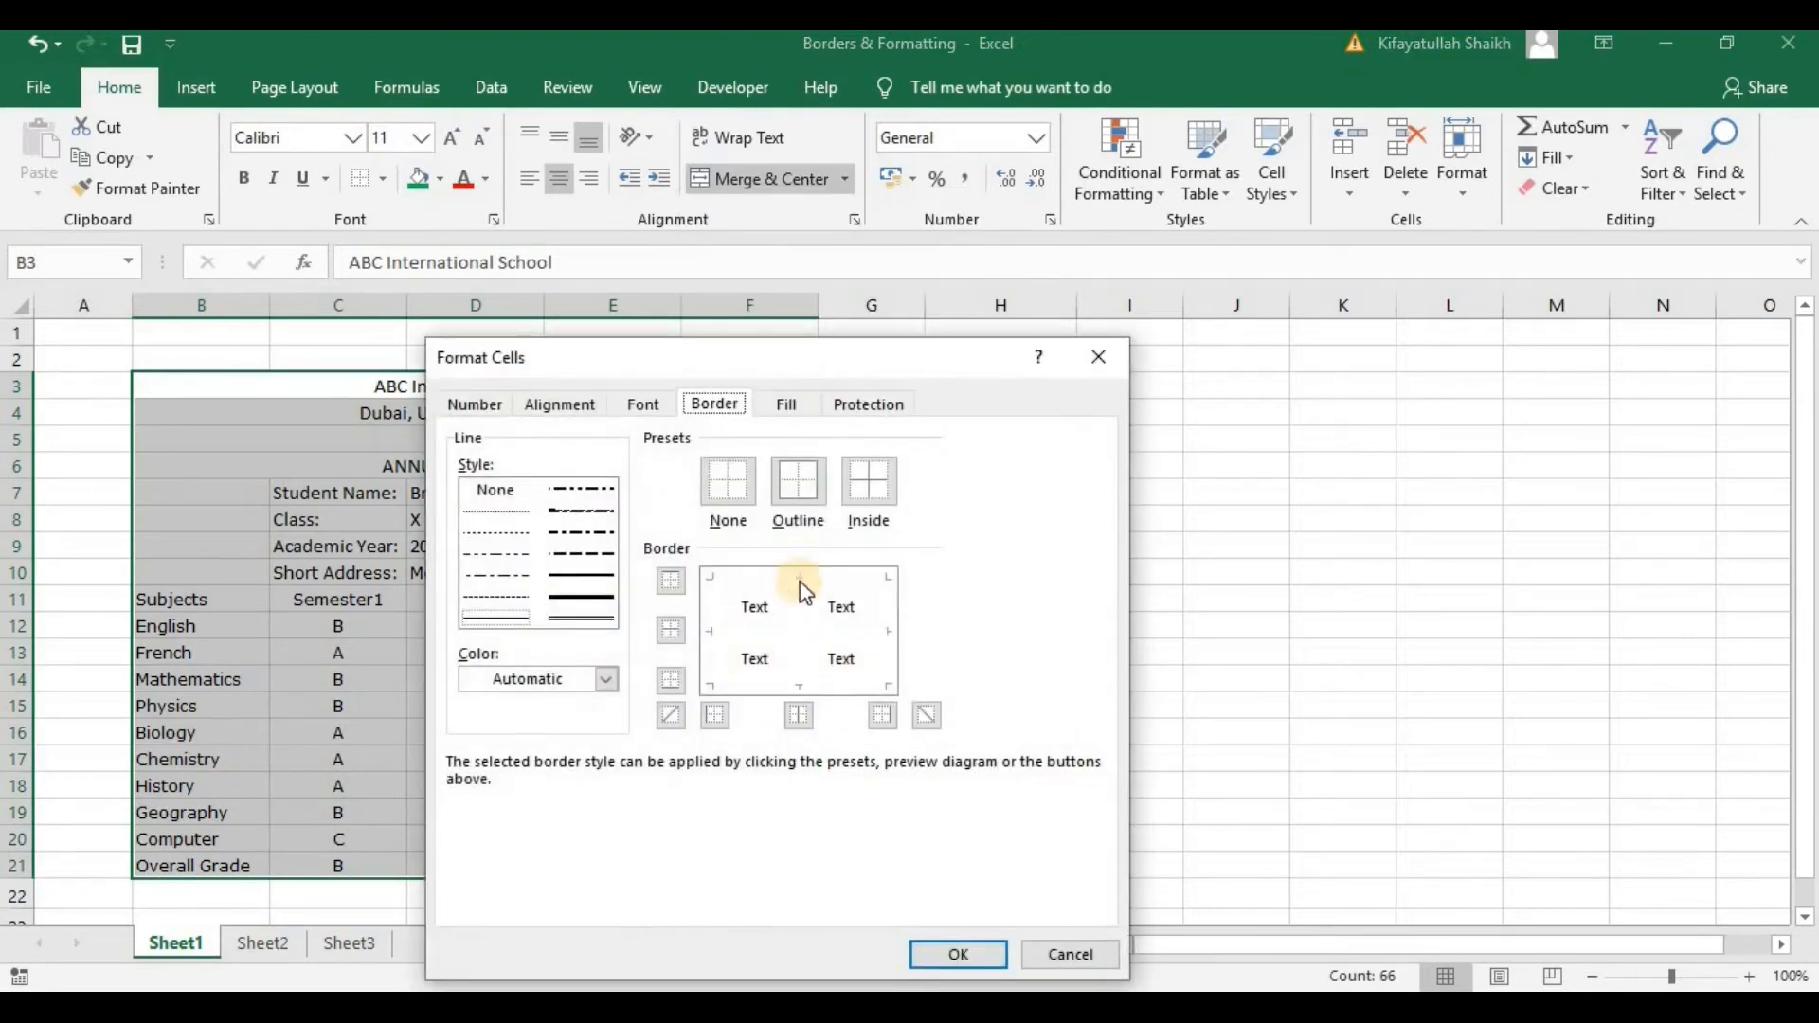
drag(853, 366, 1299, 271)
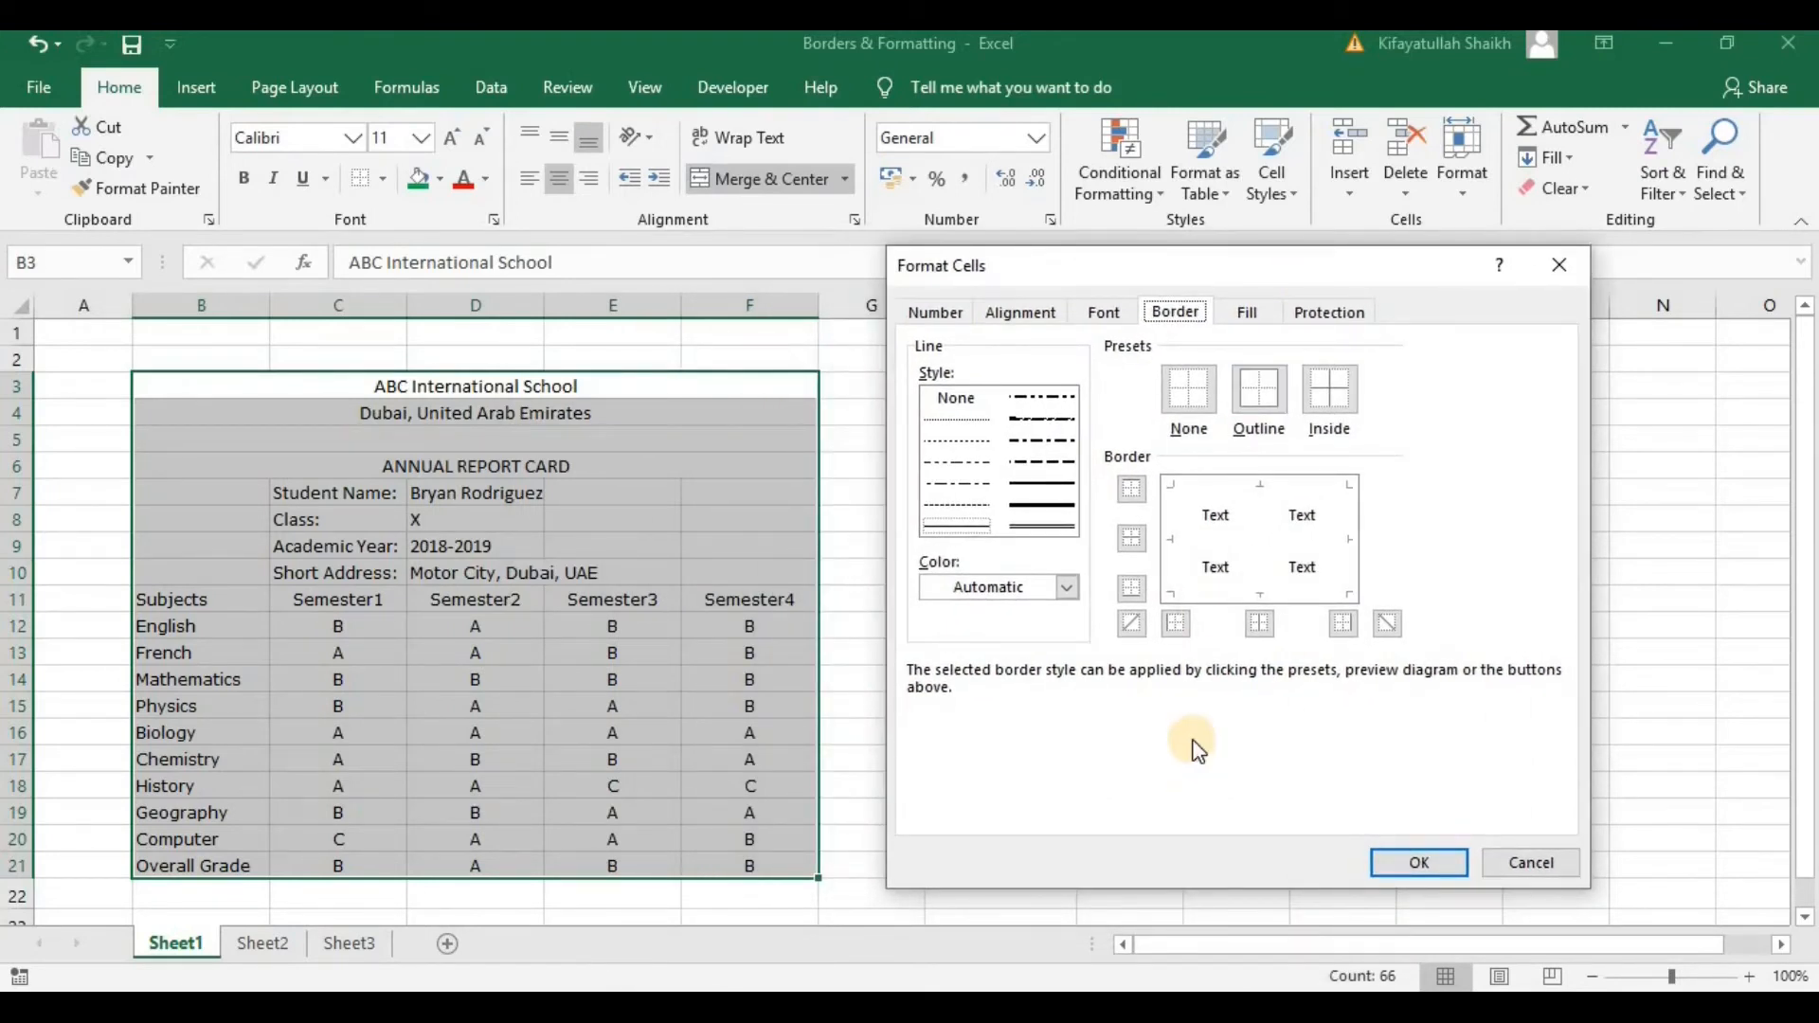
click(957, 418)
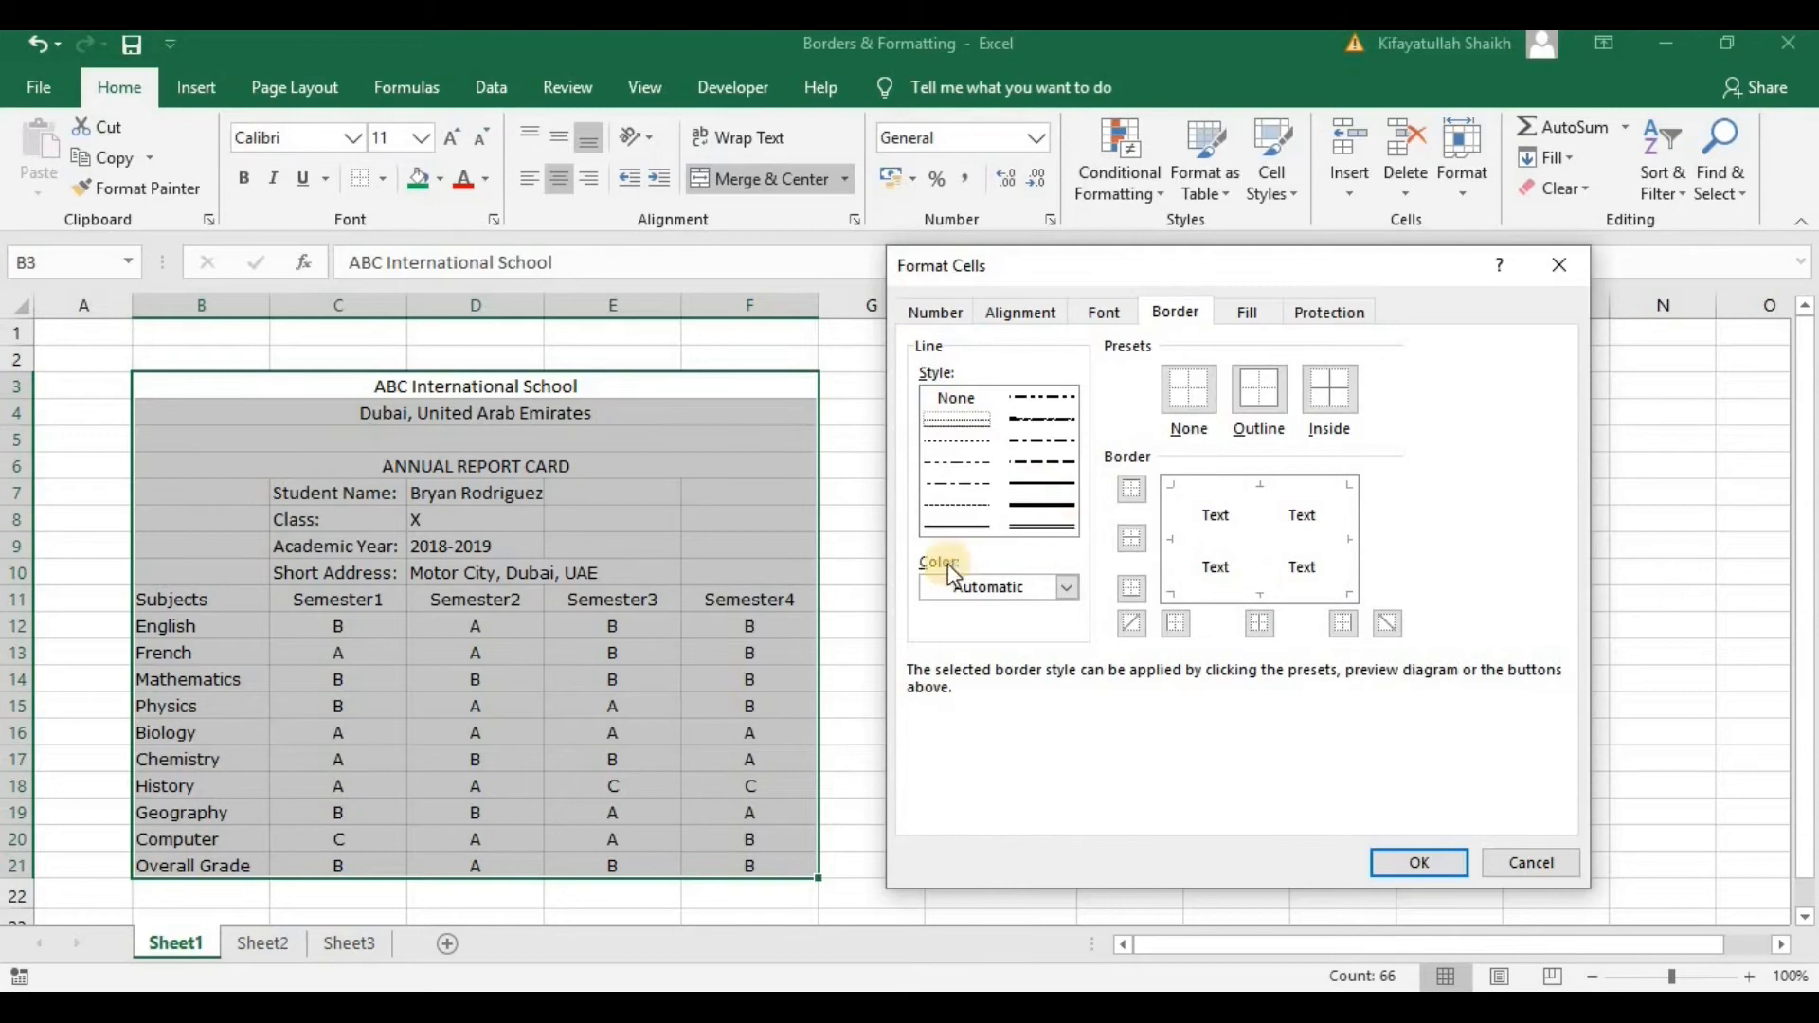
click(953, 521)
click(1066, 588)
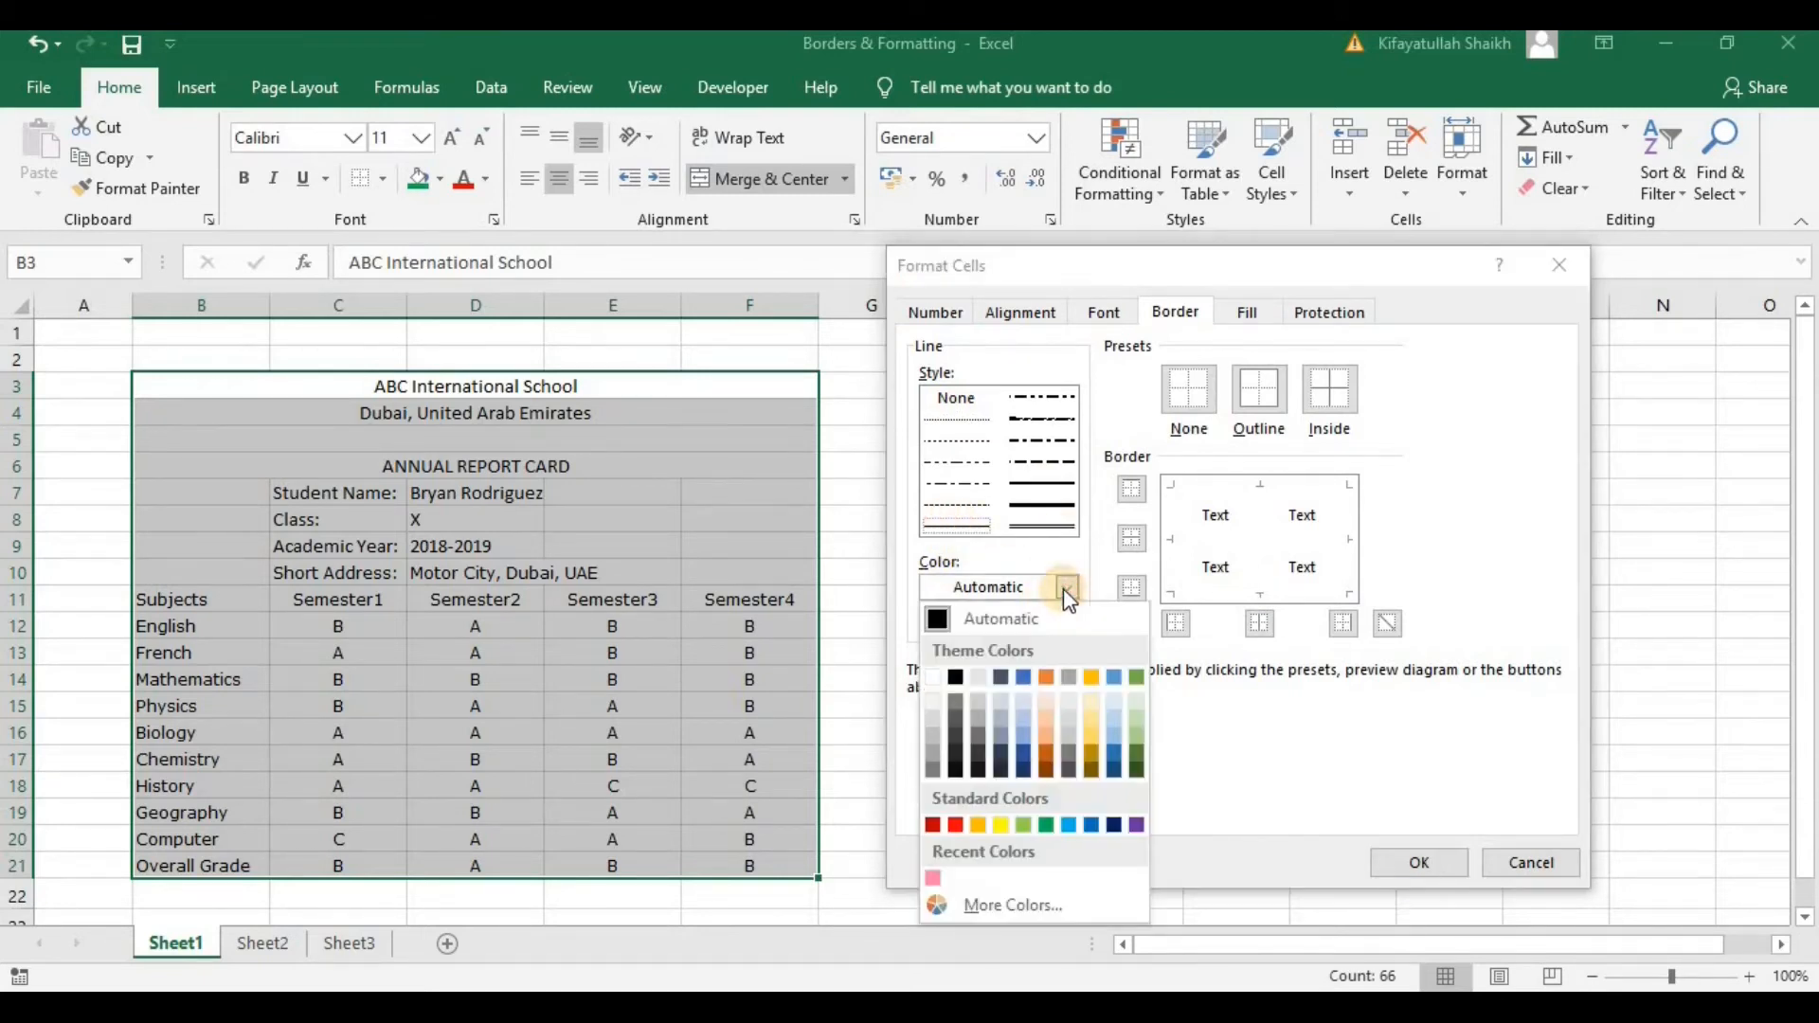
click(932, 760)
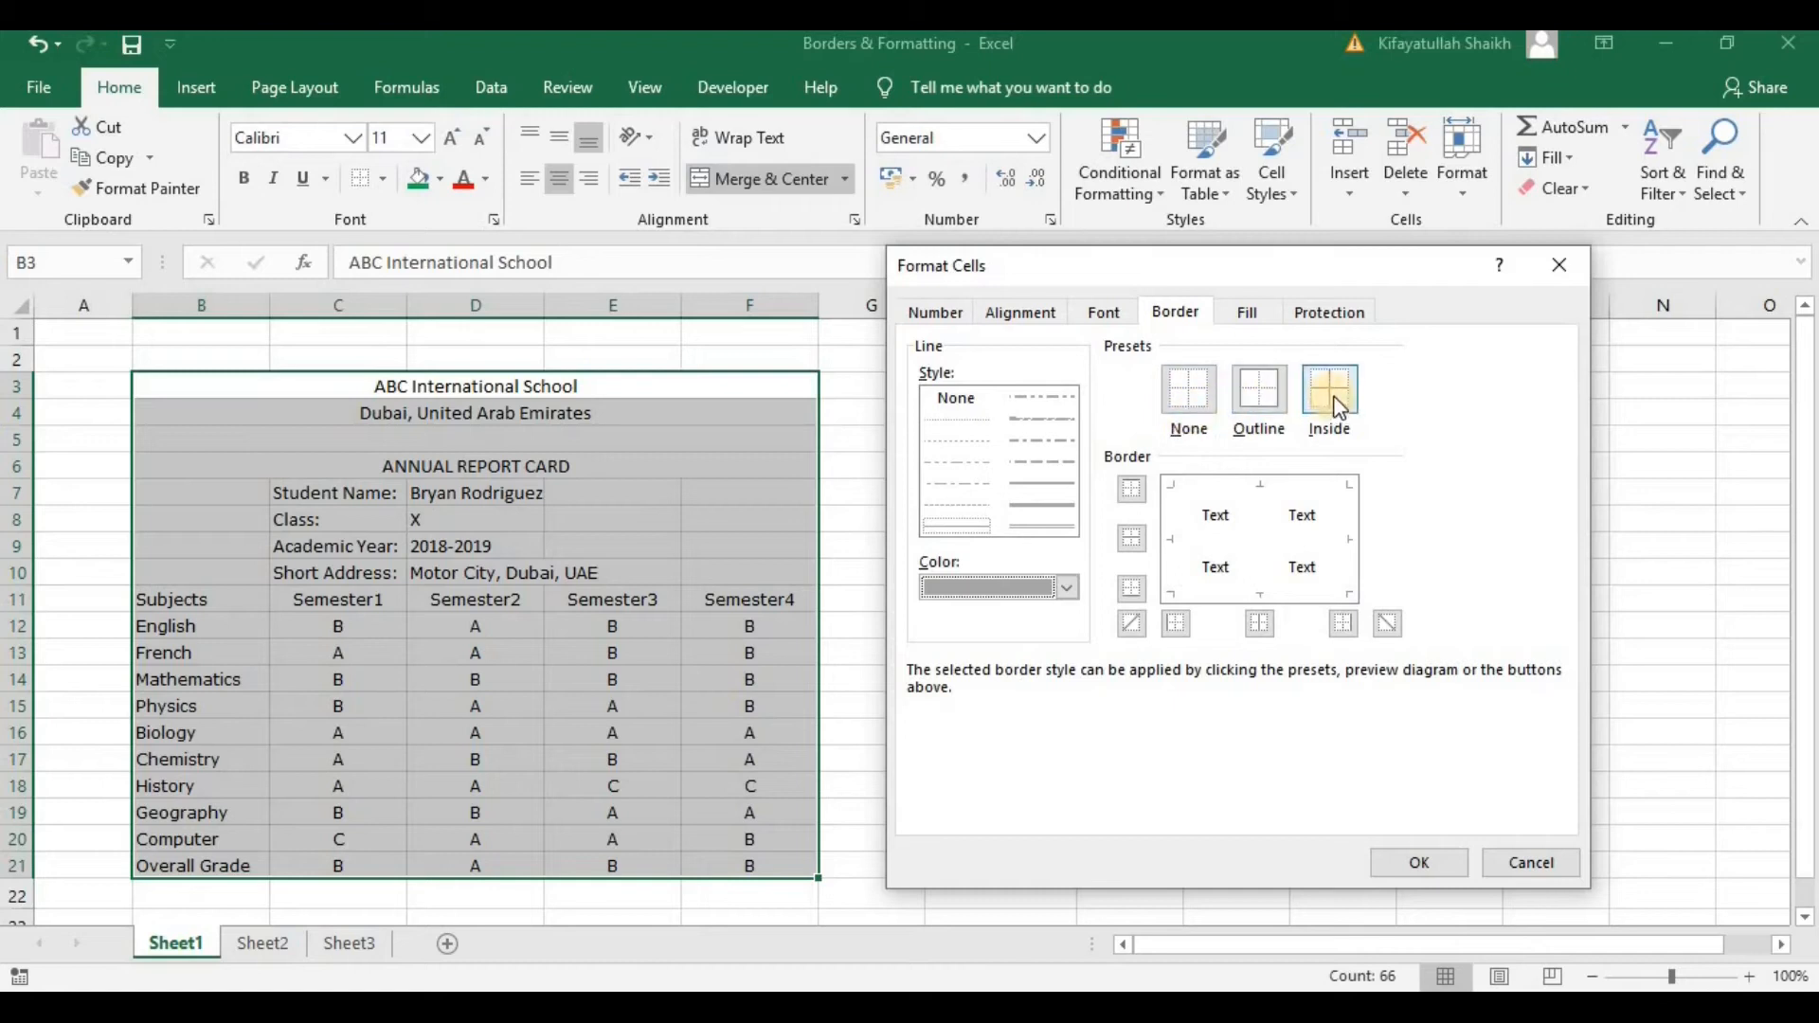
click(1274, 390)
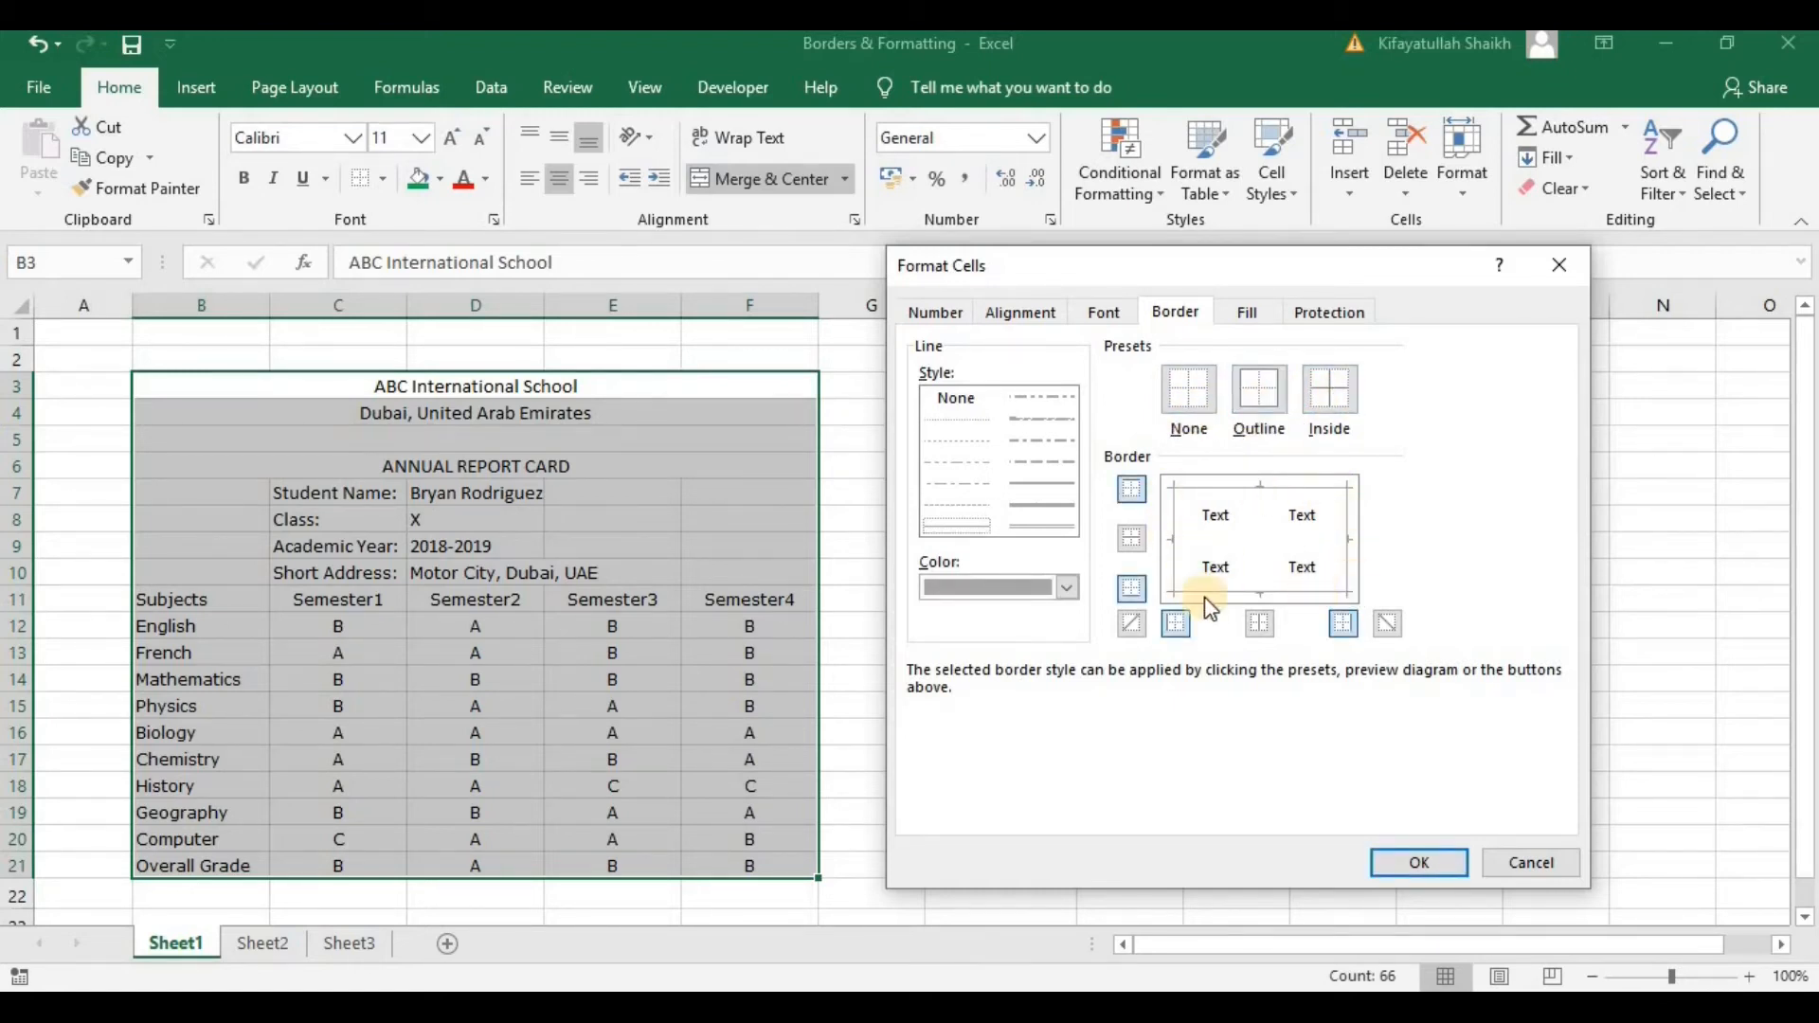
click(1326, 400)
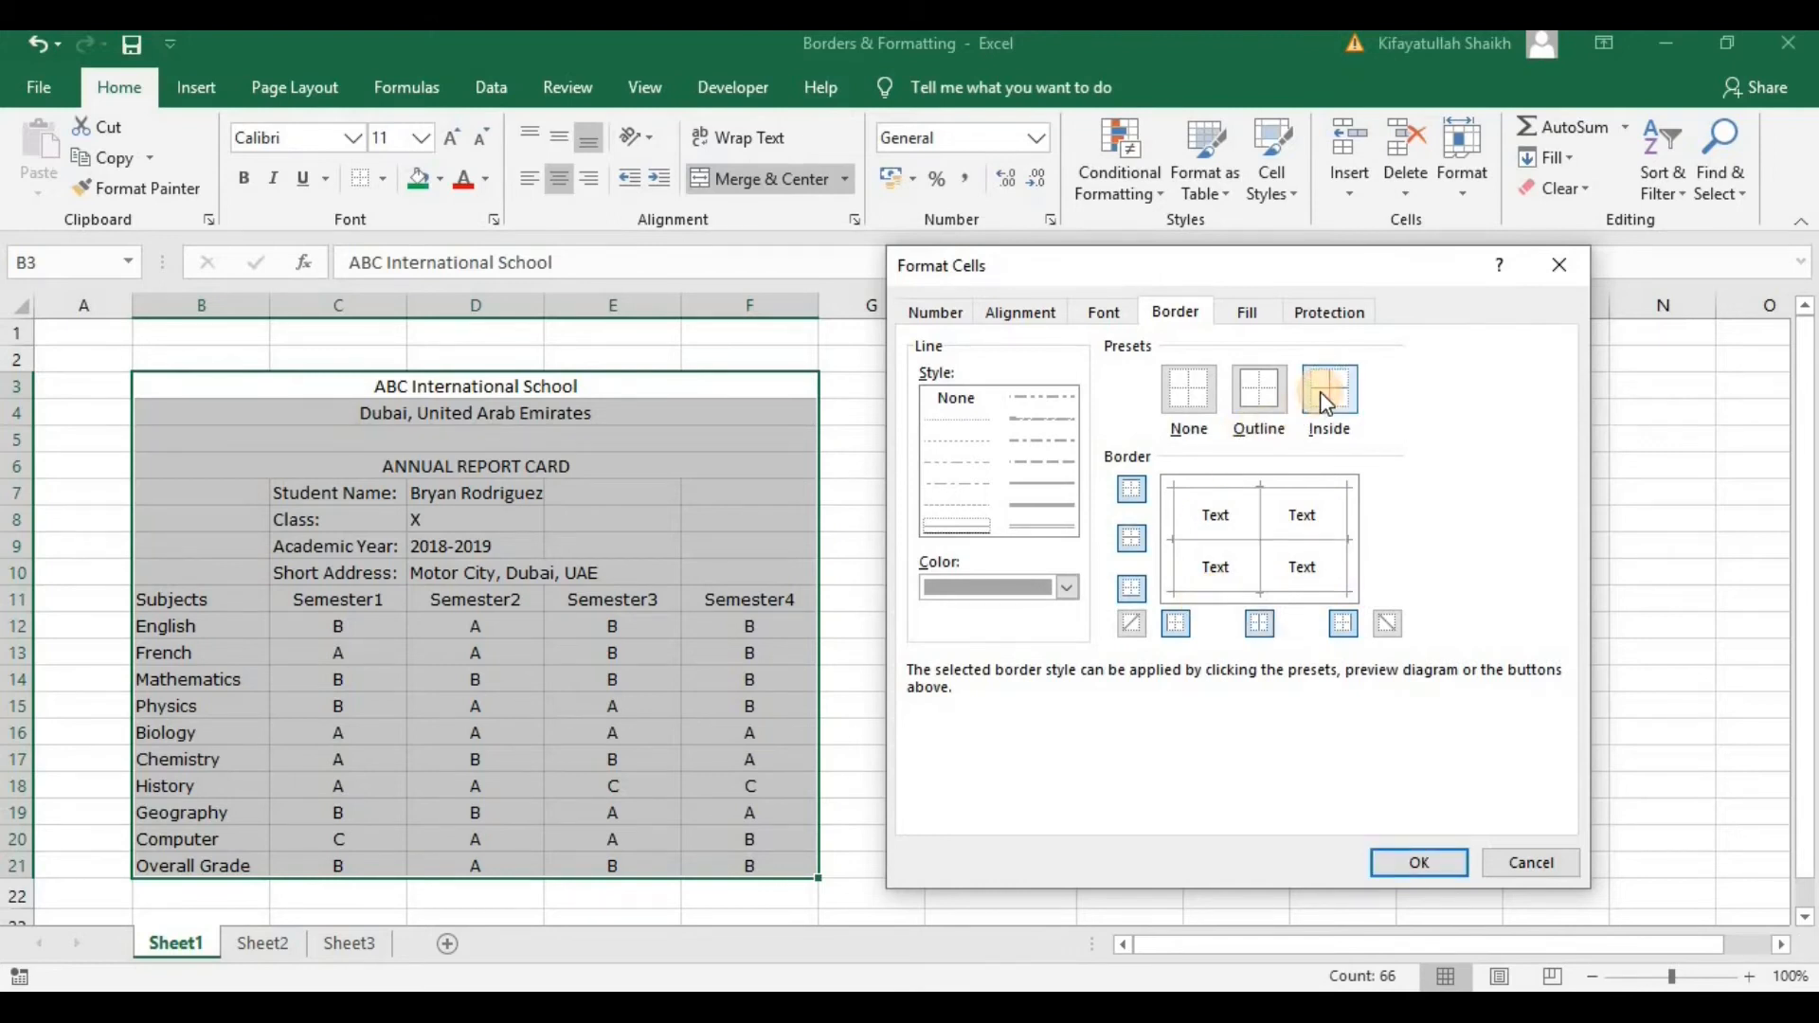
- Try red as the line color for the outline and inside borders of B3:F21
click(1067, 590)
click(957, 824)
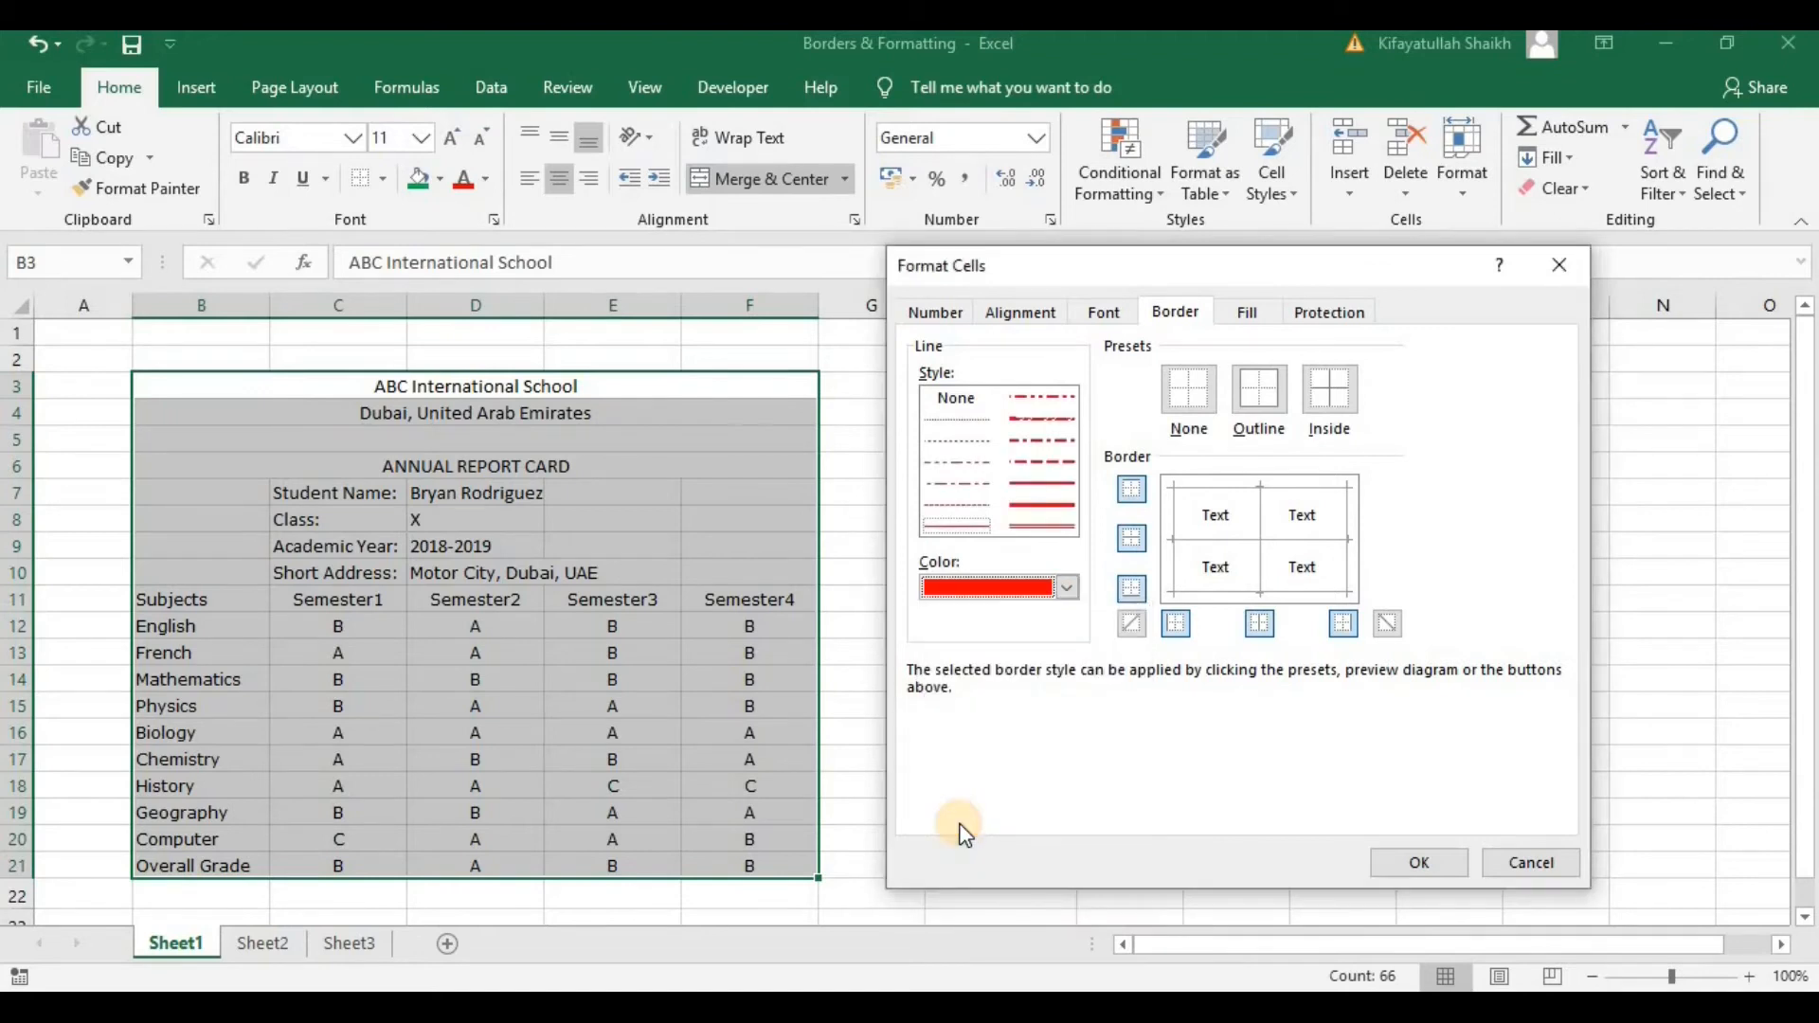
click(1260, 389)
click(1304, 383)
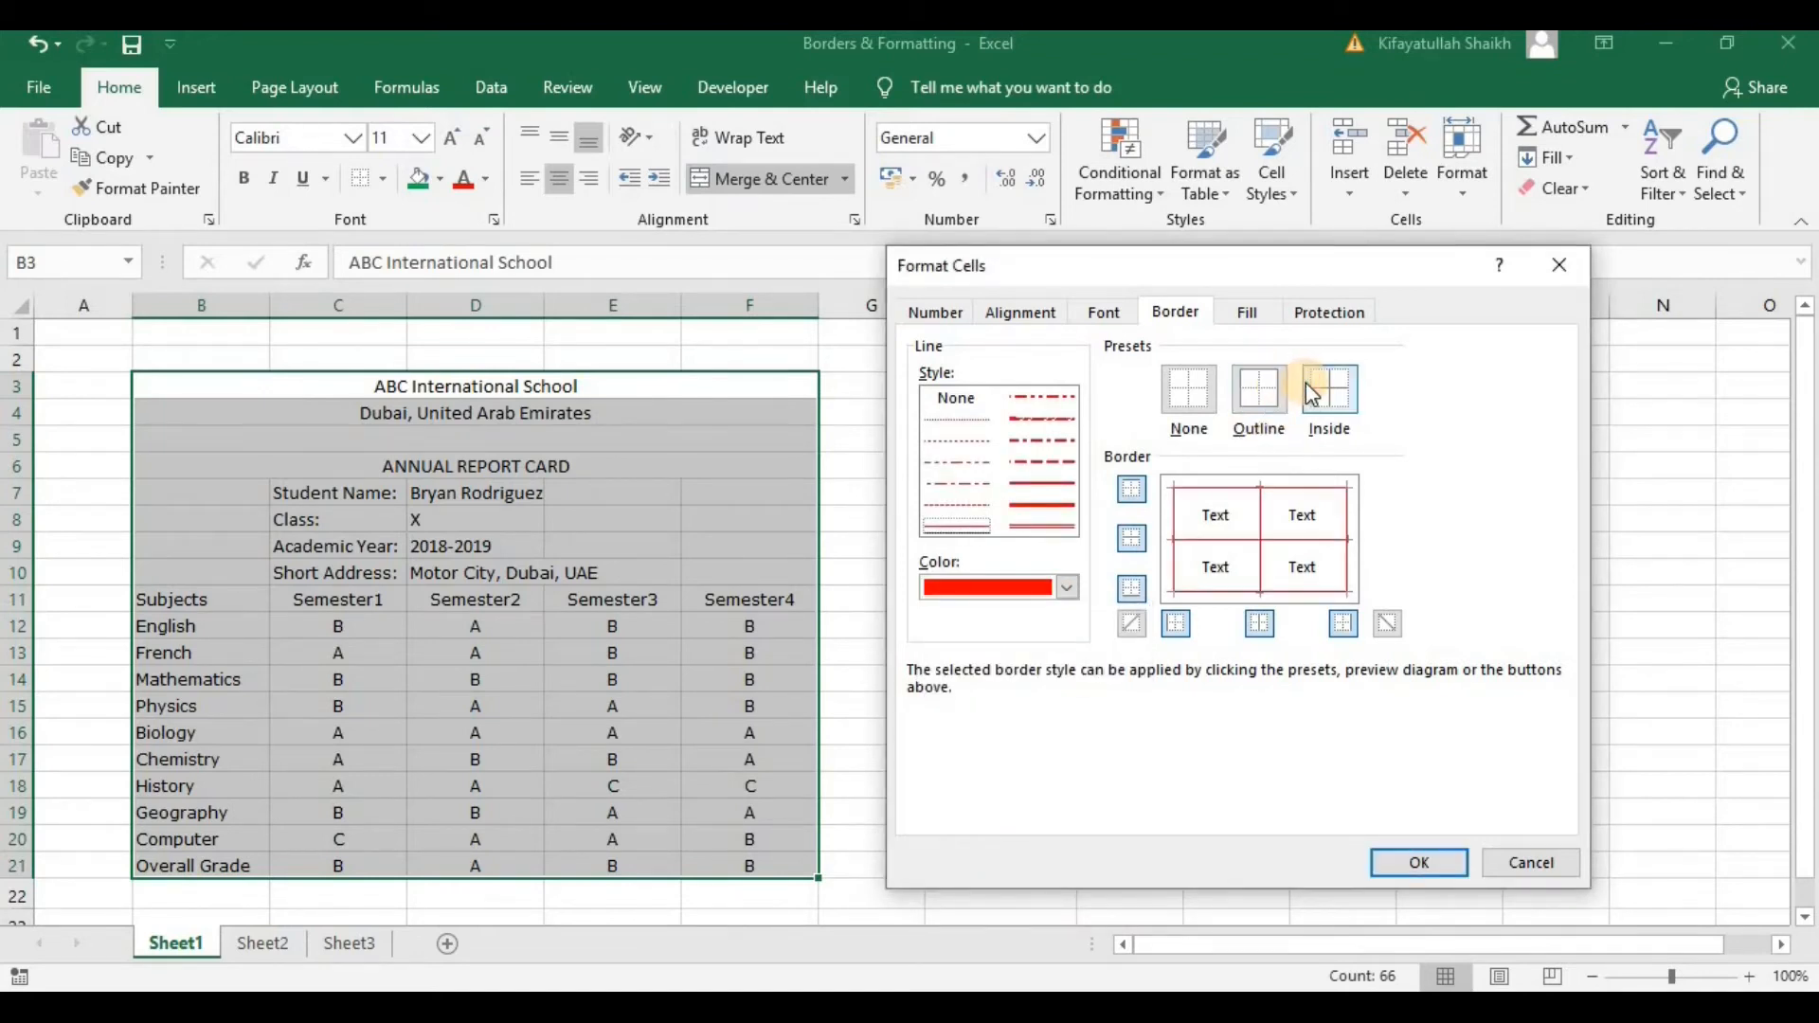
- Set the line color back to grey and reassign the outline and inside borders of B3:F21
click(1068, 587)
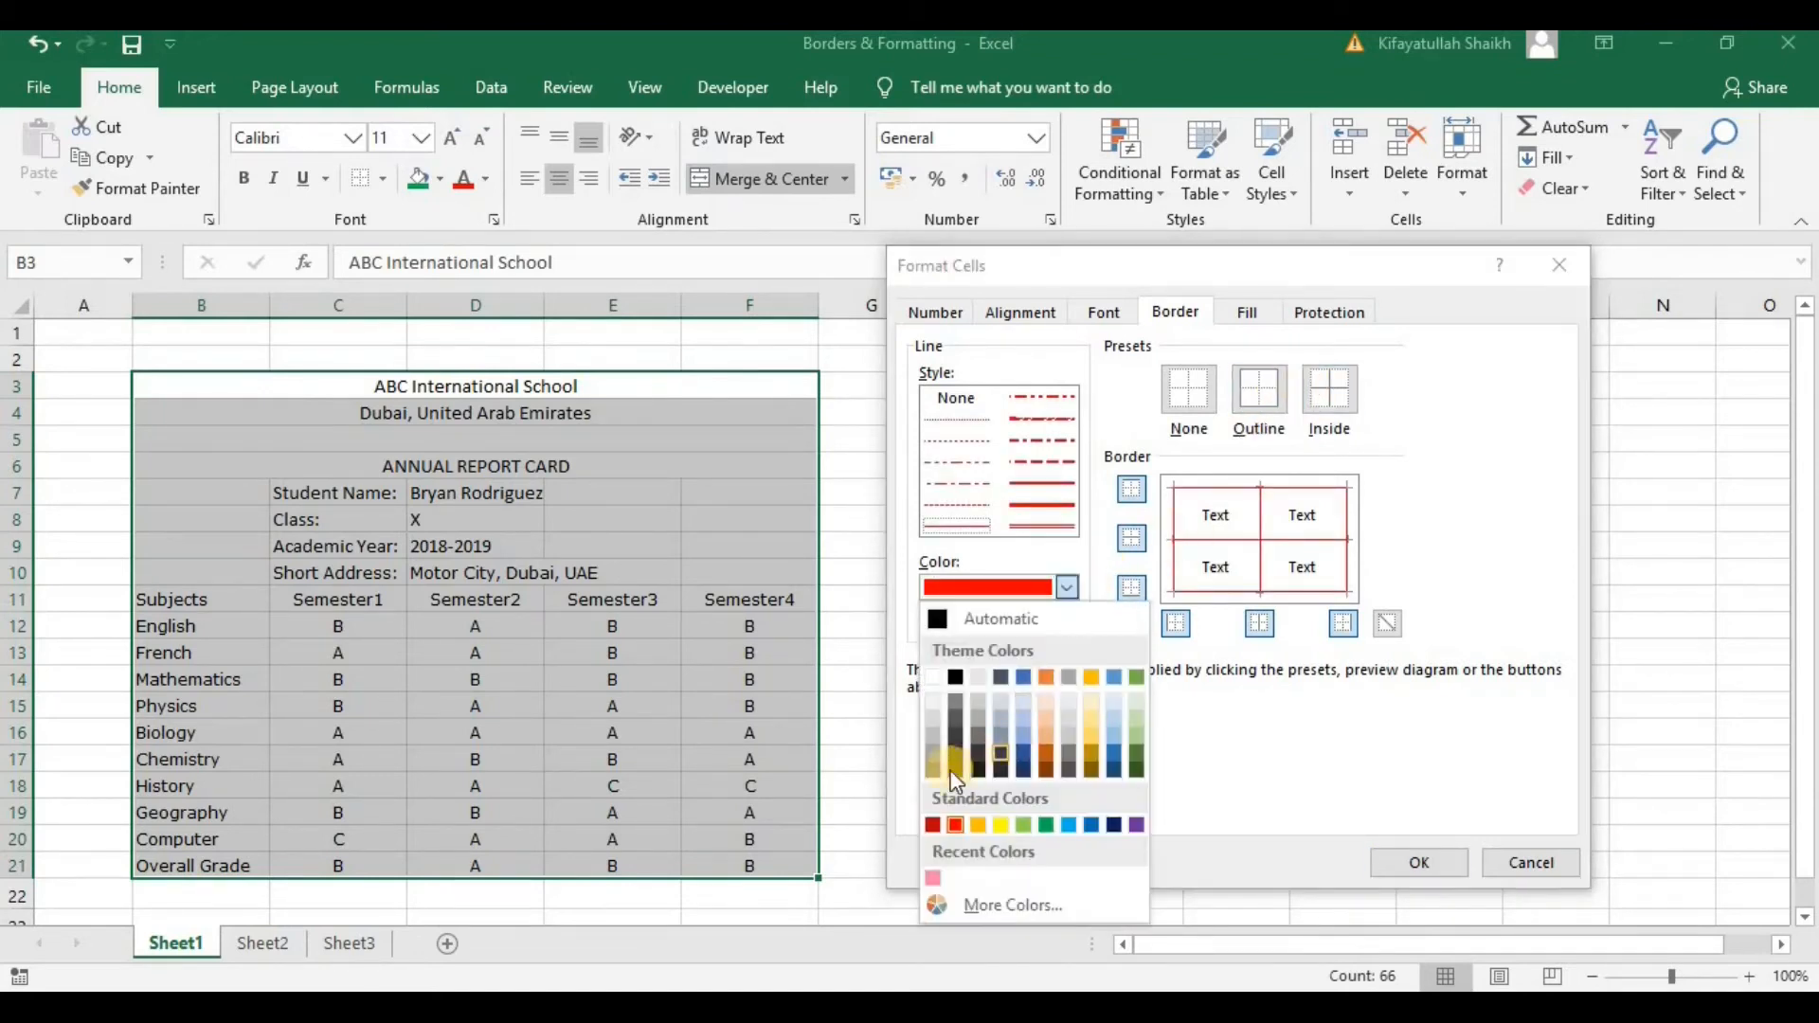
click(953, 720)
click(1260, 388)
click(1329, 388)
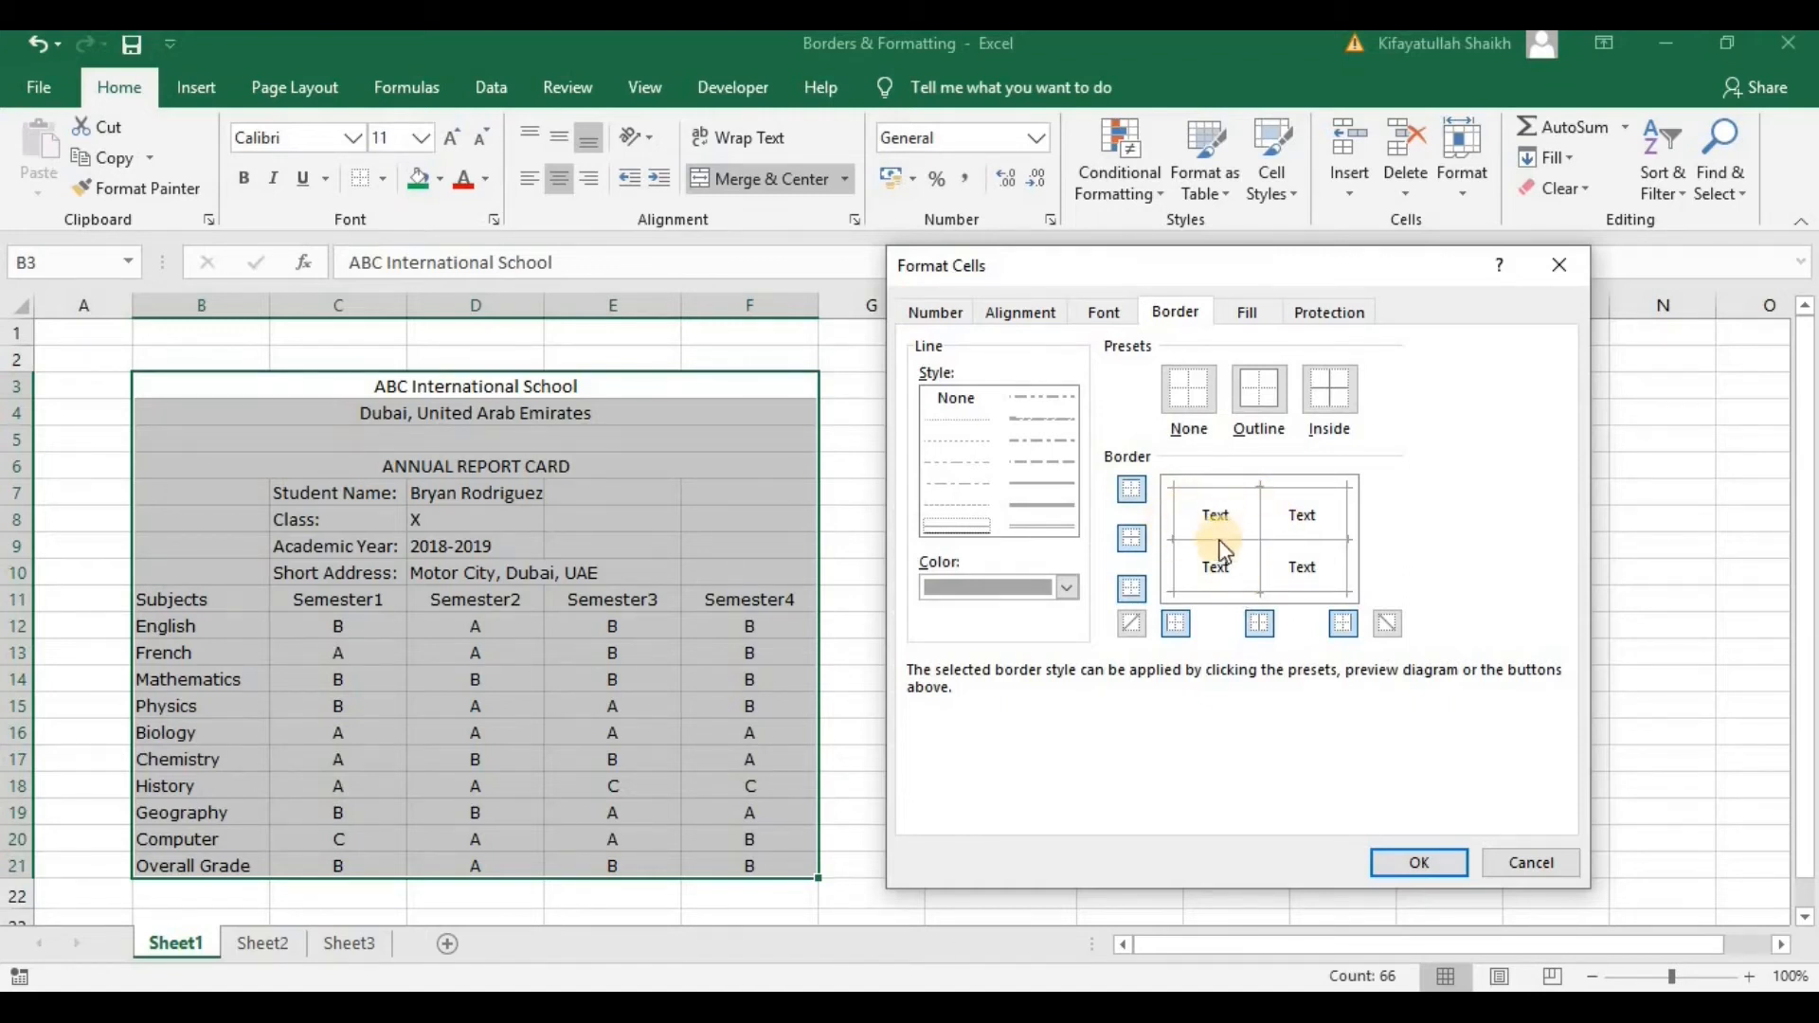
- Try switching the diagonals and the top and right edges on and off in the border preview for B3:F21
click(1212, 508)
click(1311, 518)
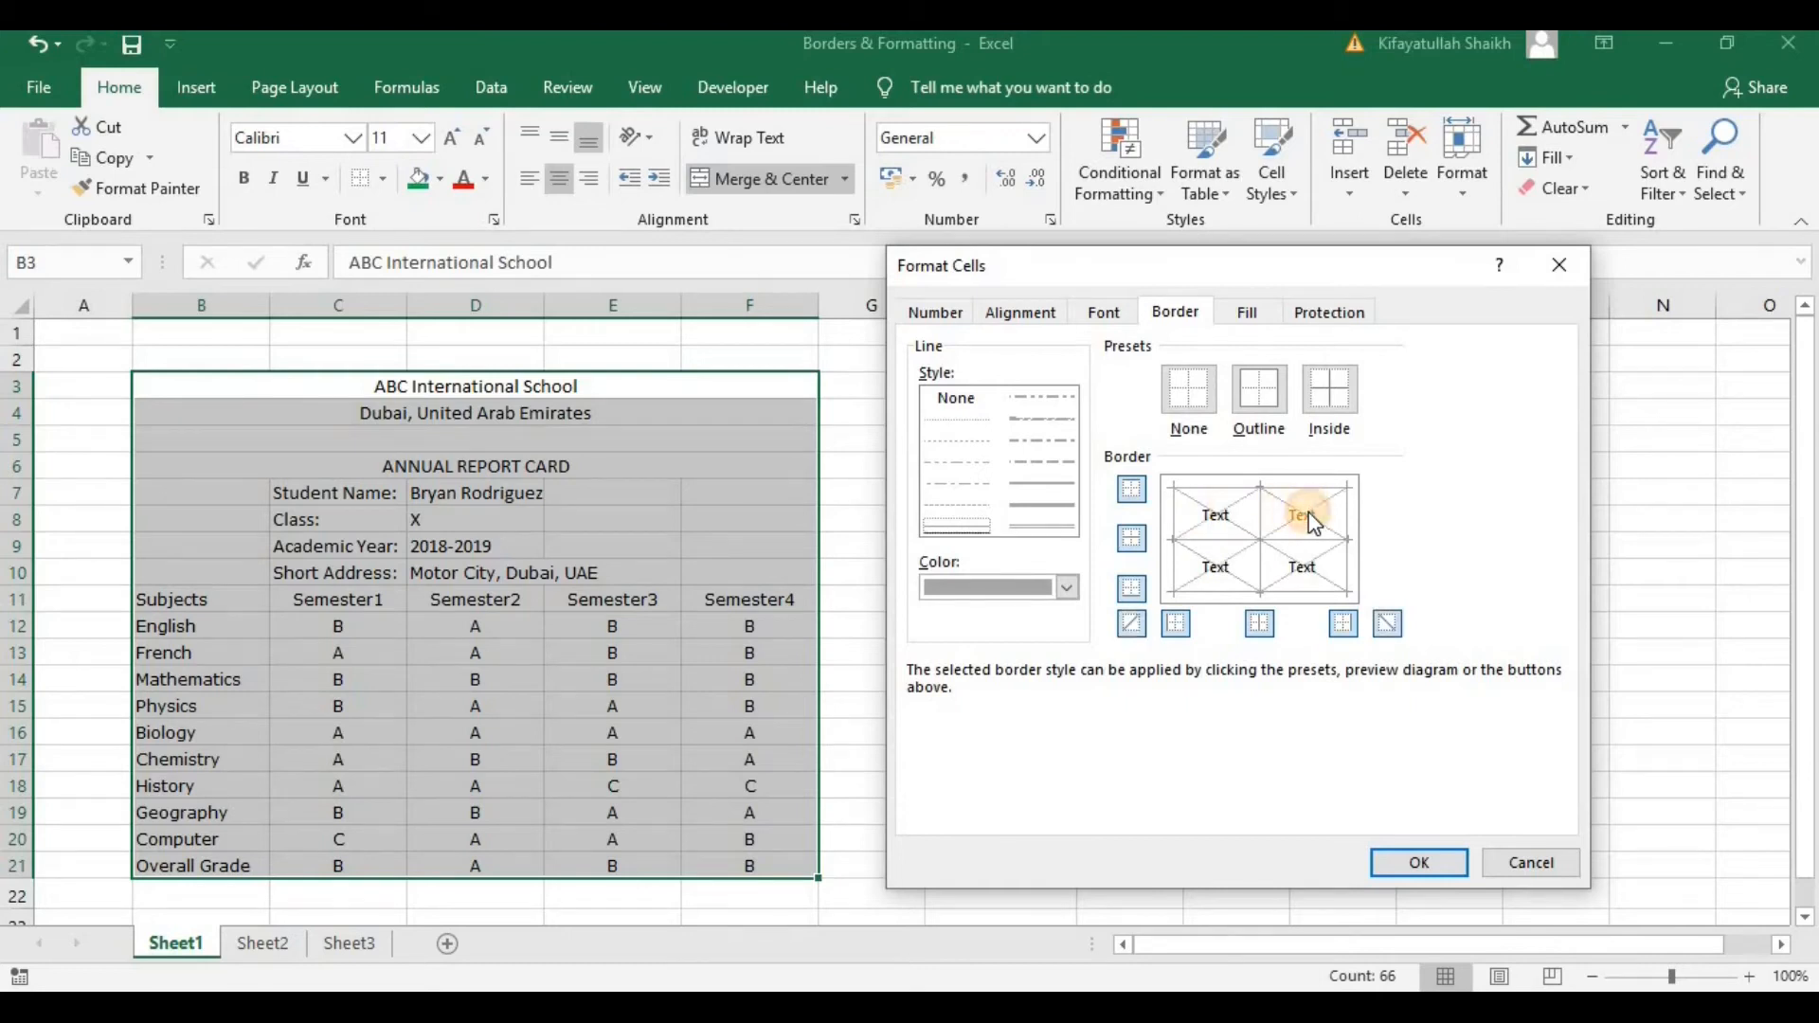
click(1232, 489)
click(1229, 488)
click(1299, 484)
click(1345, 514)
click(1345, 511)
click(1312, 489)
click(1198, 503)
click(1322, 519)
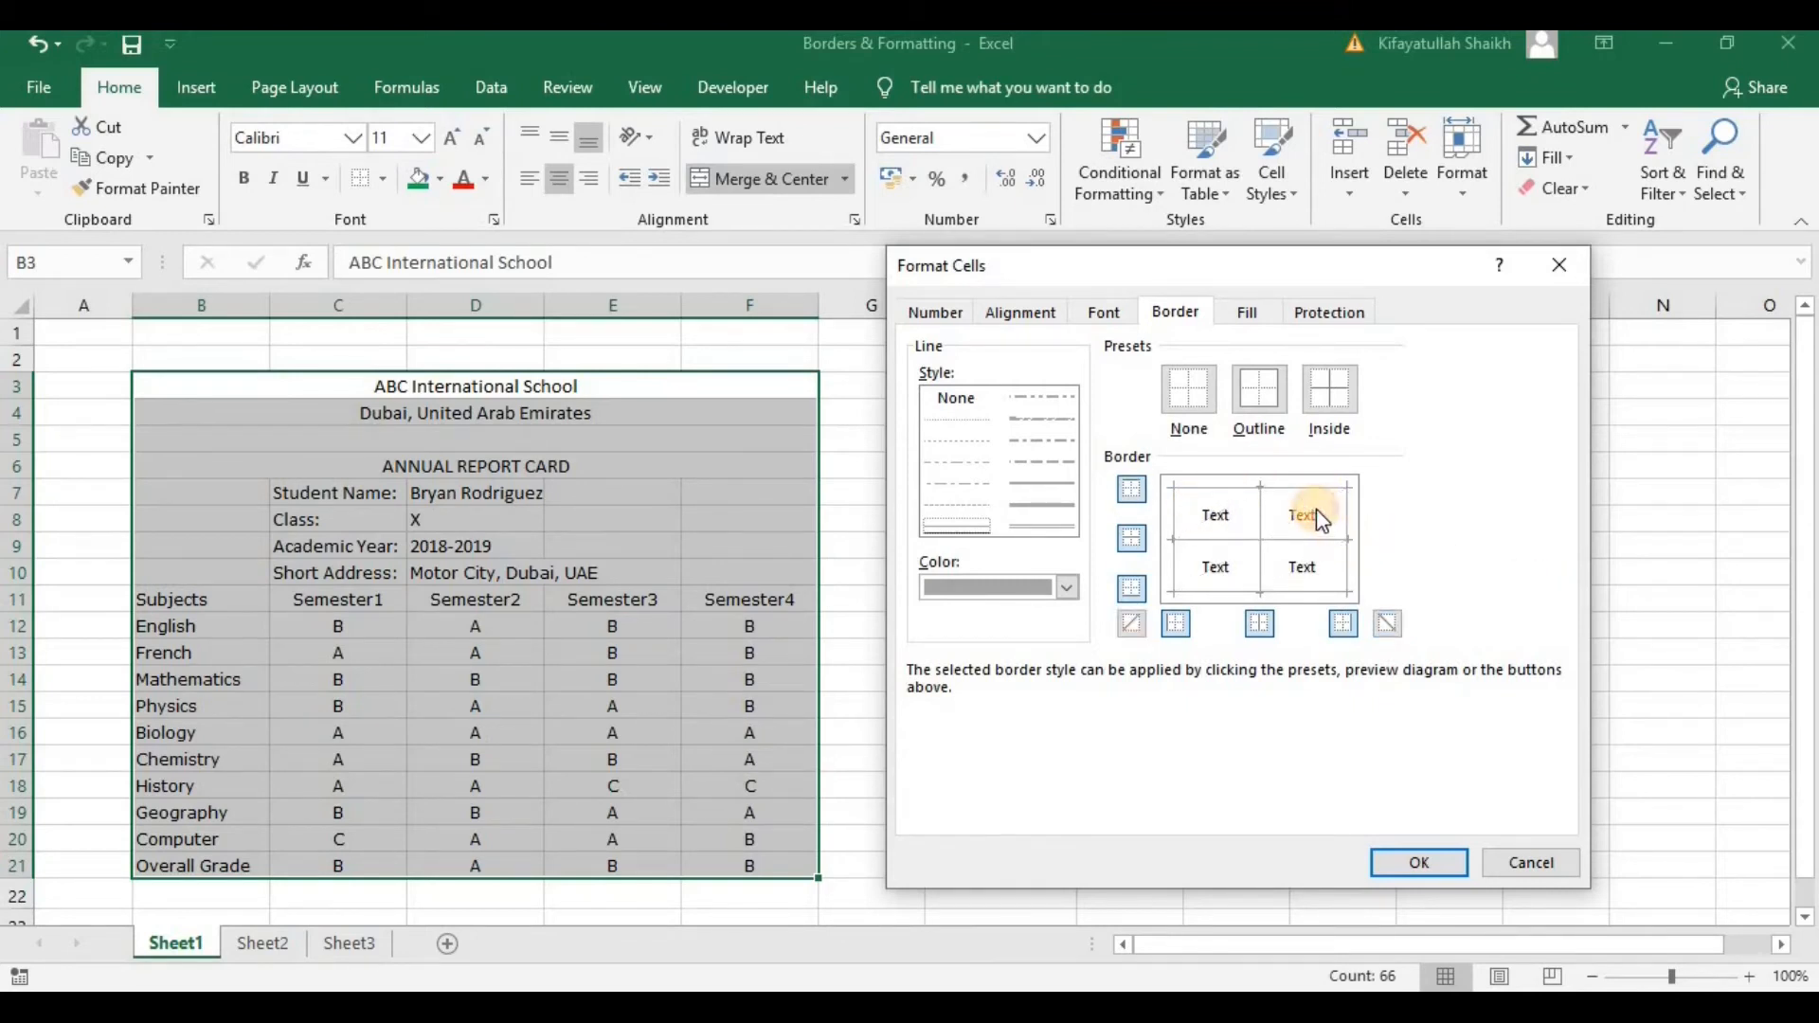
- Apply the grey outline and inside borders to the report card B3:F21 and deselect the range
click(1421, 862)
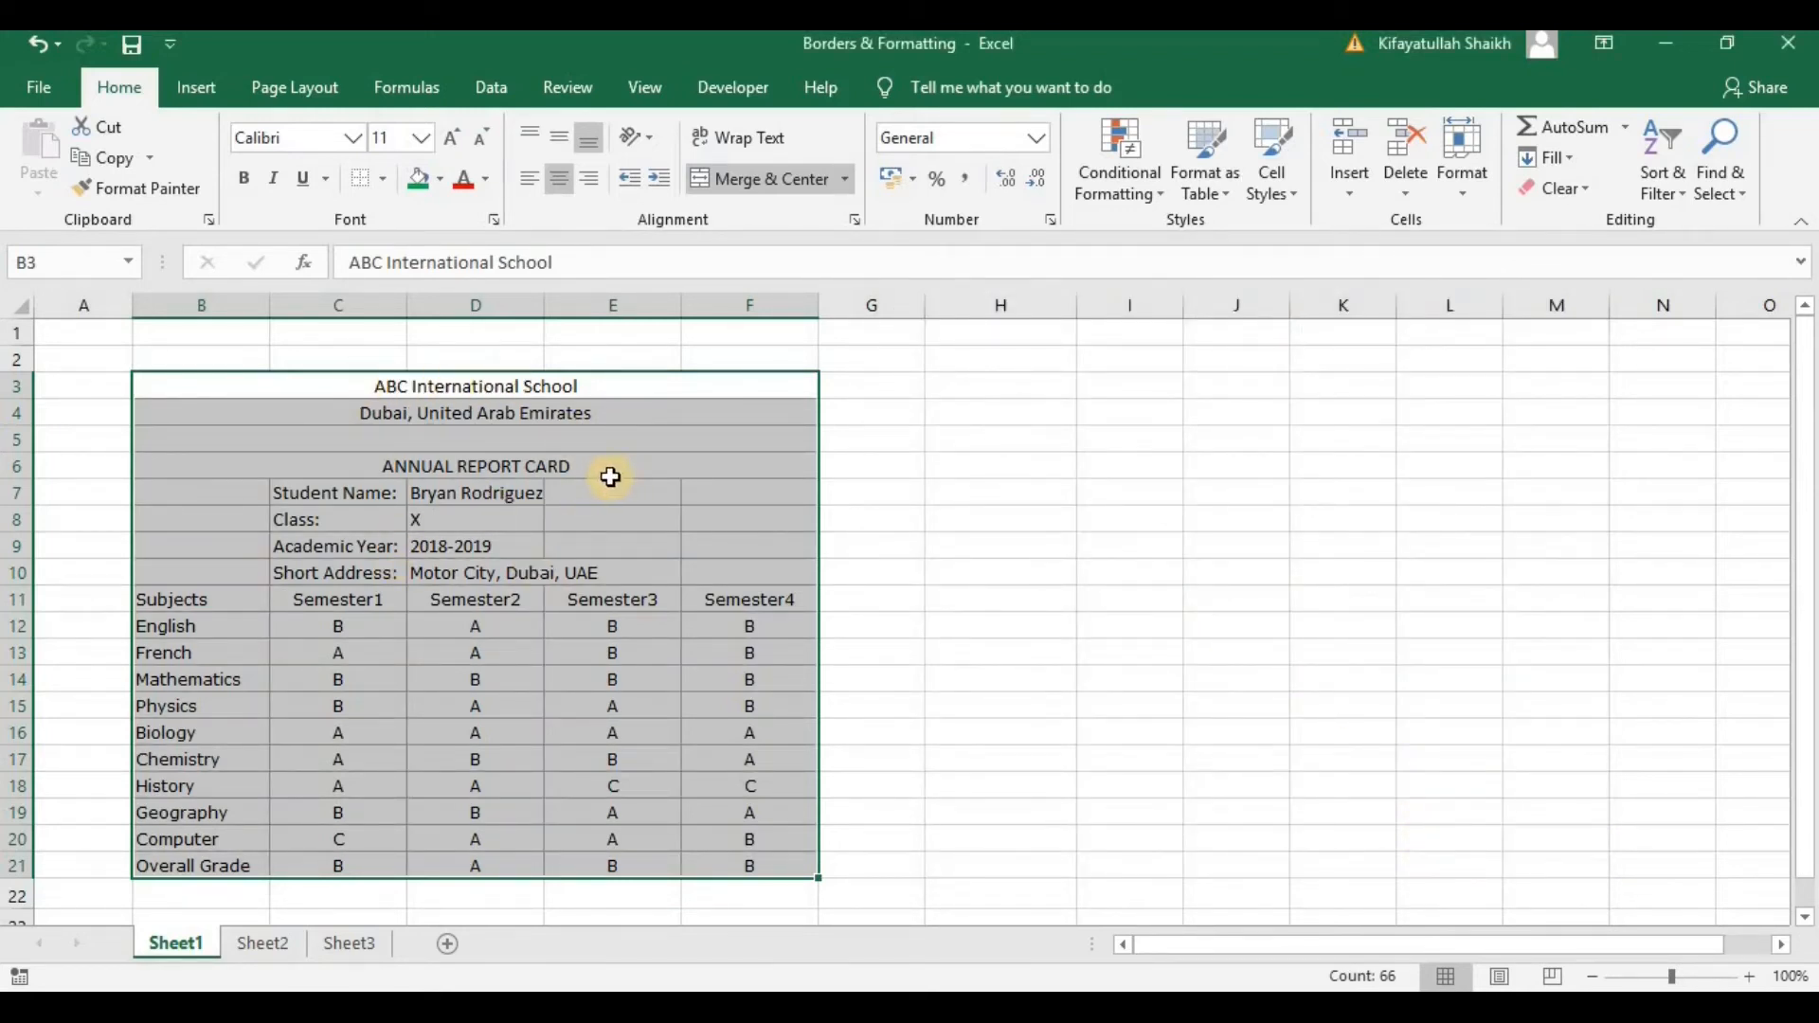
click(1069, 521)
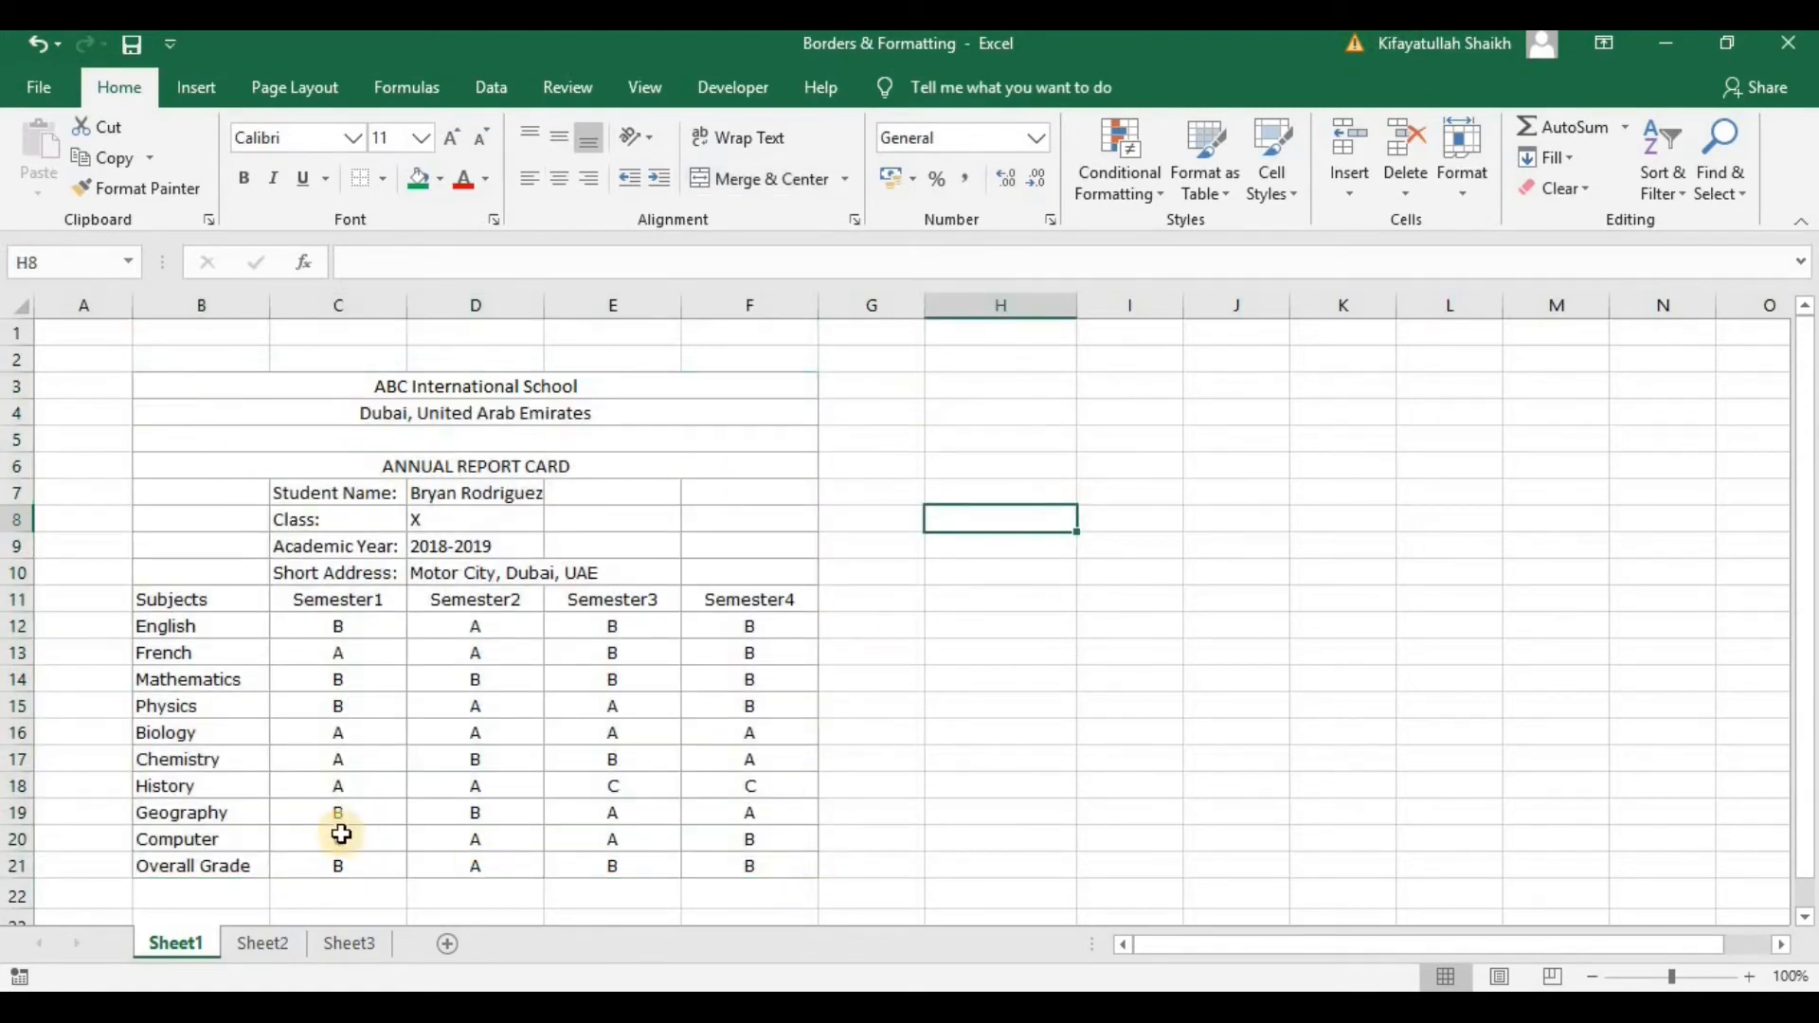
click(990, 388)
drag(990, 387, 1486, 735)
click(1201, 625)
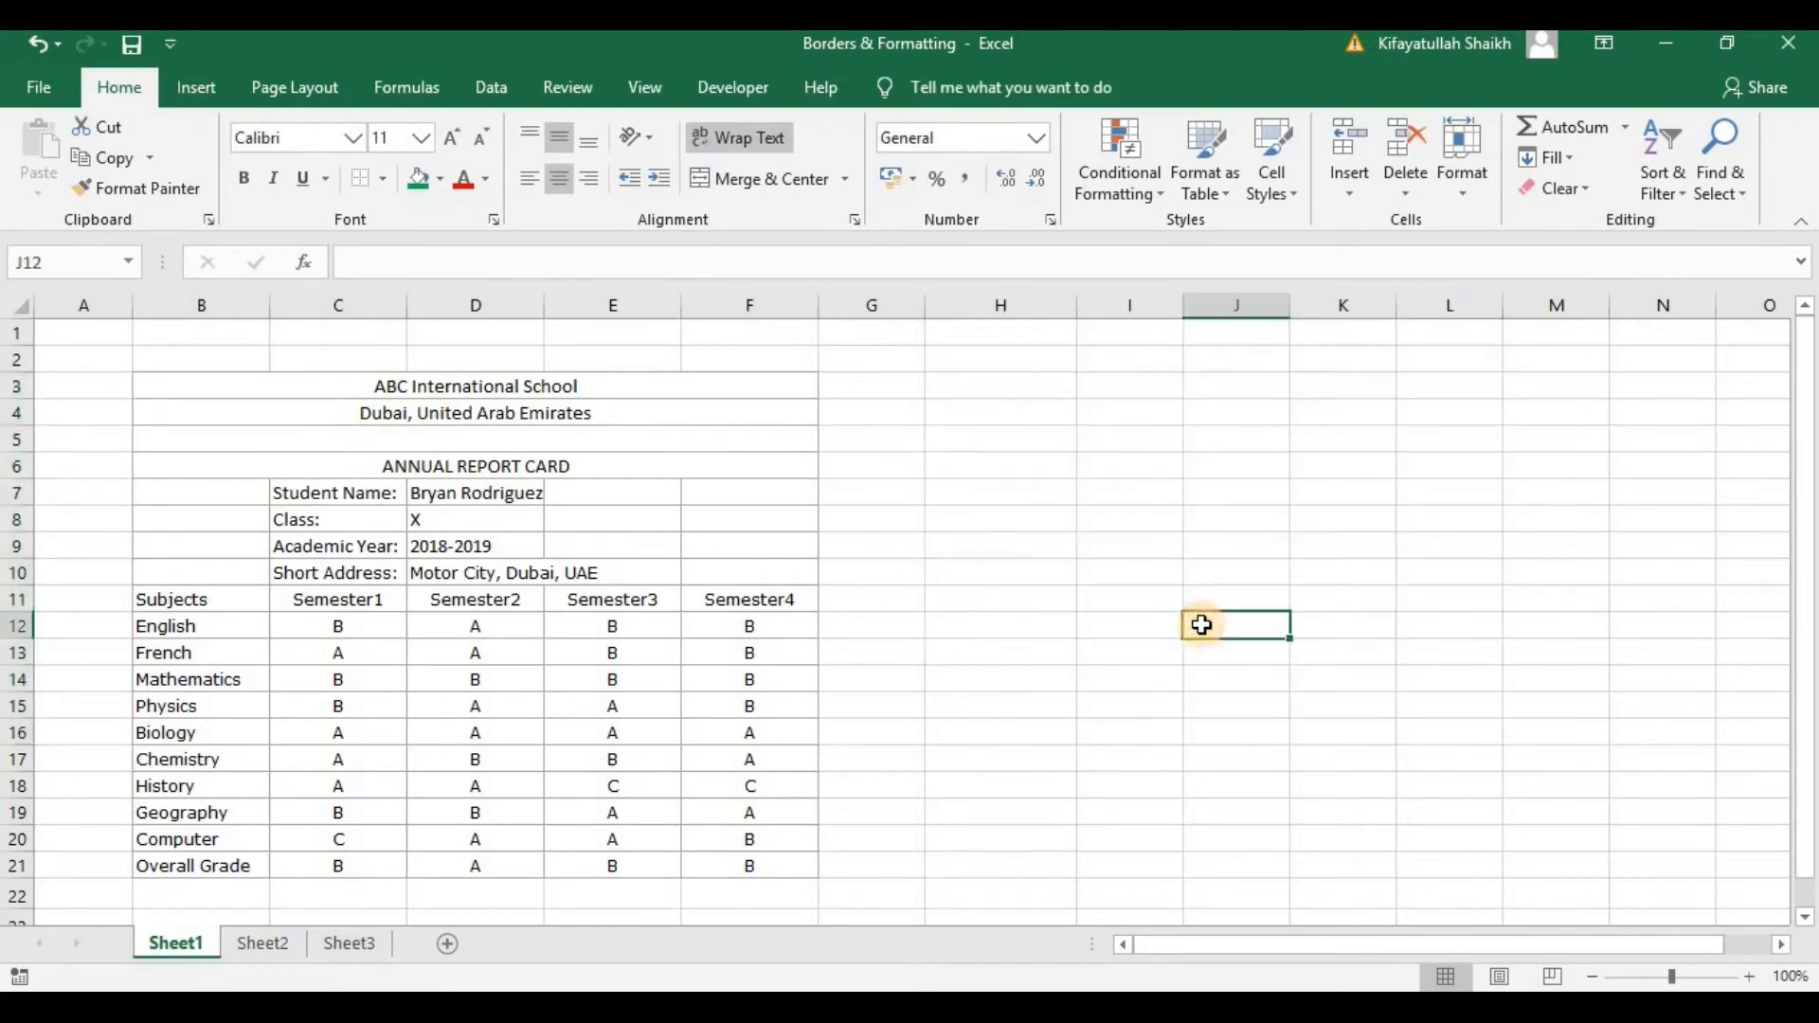
click(1095, 568)
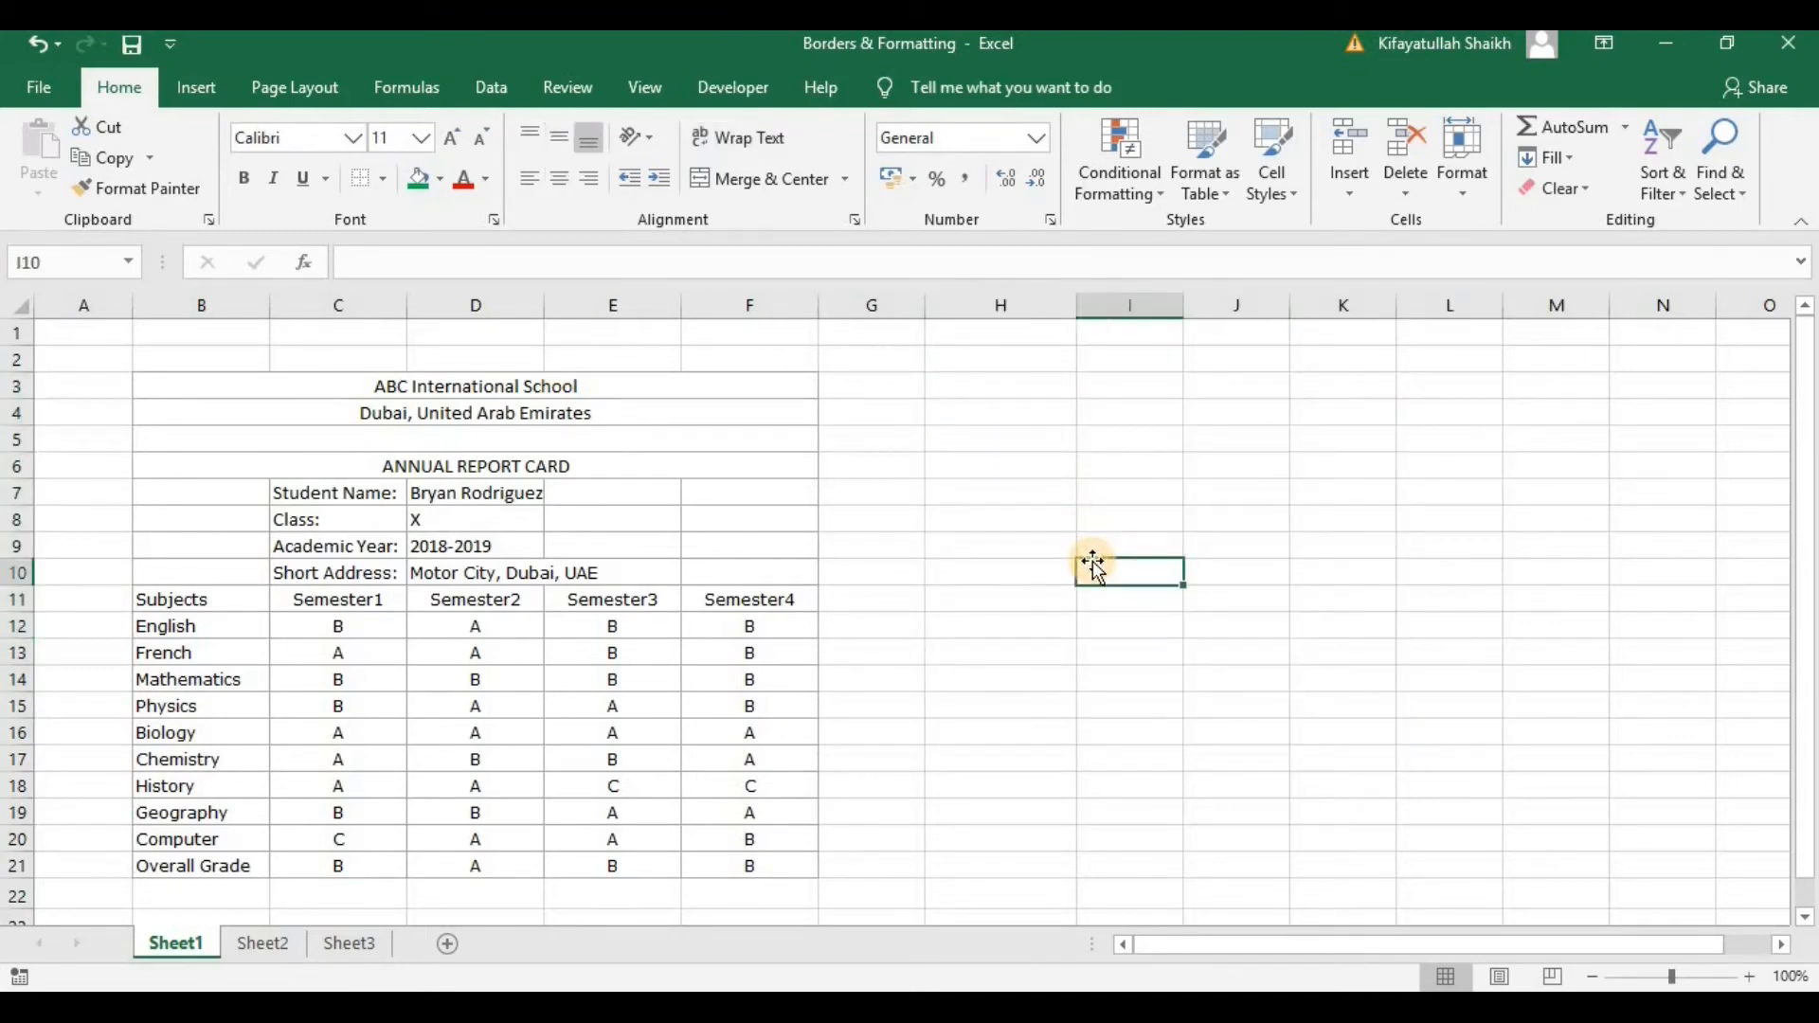
- Hide the worksheet gridlines on Sheet1, toggling them back on and off once to compare
click(643, 92)
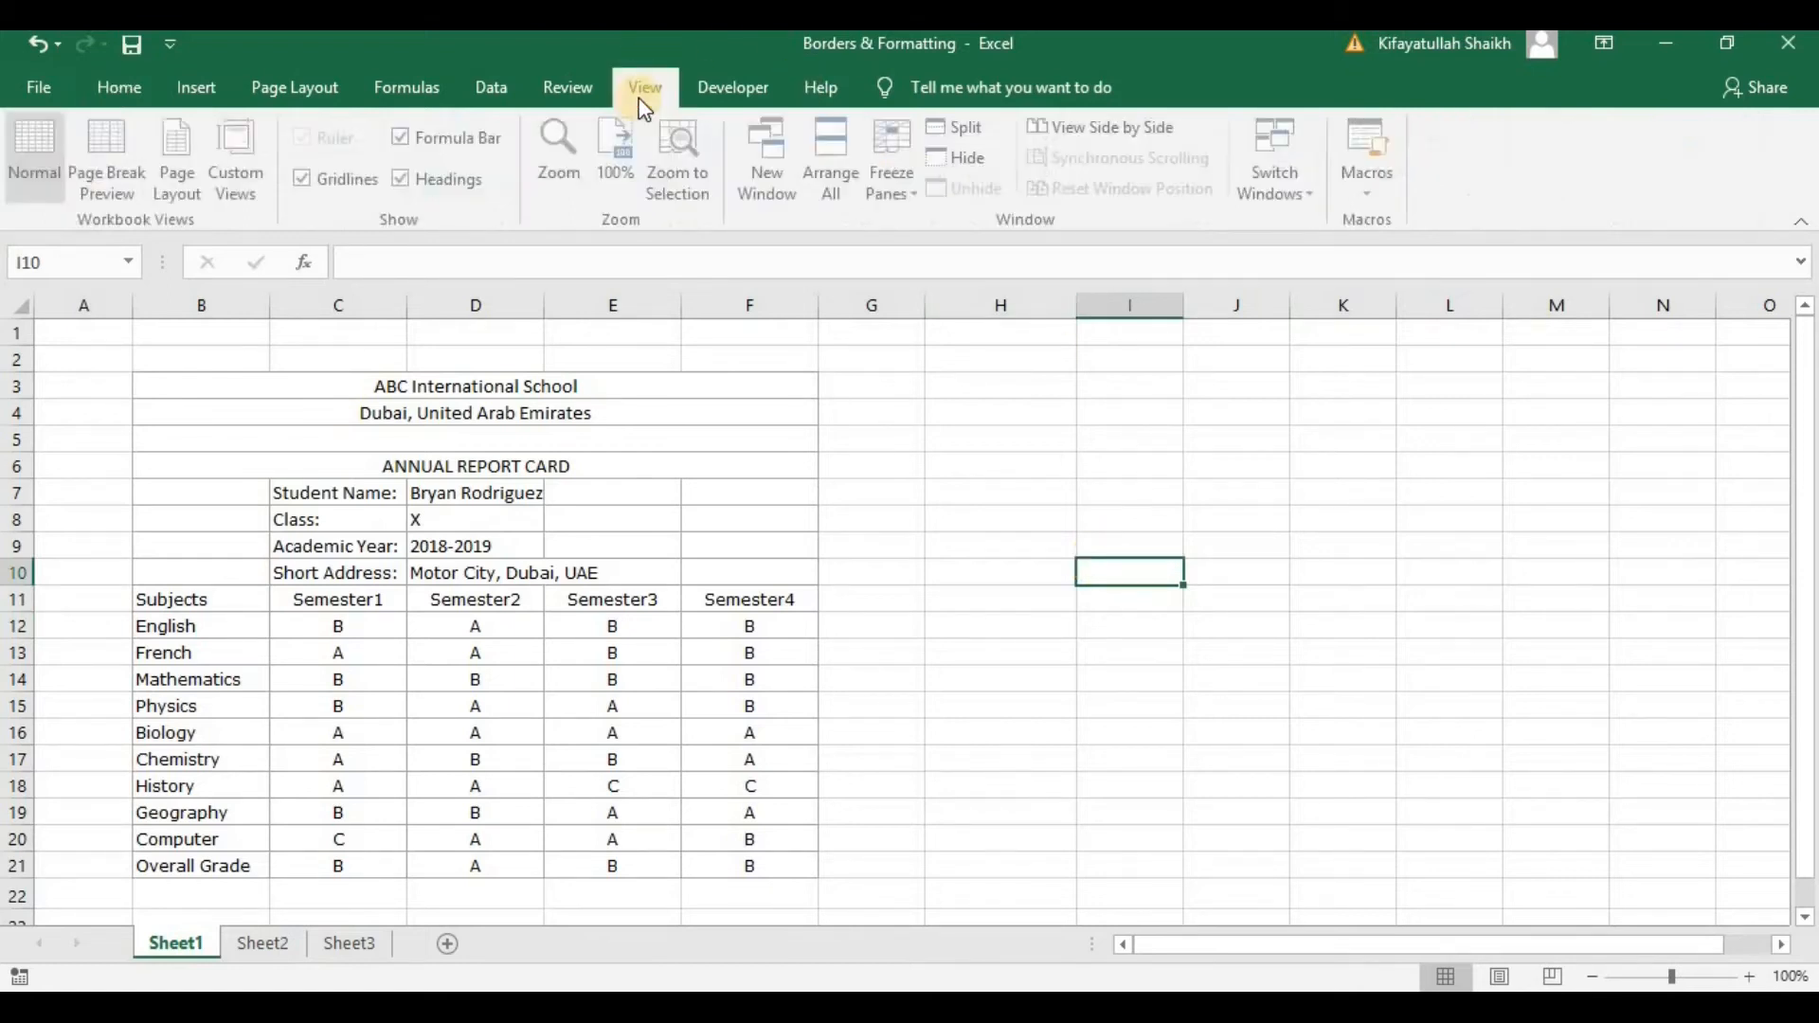
click(313, 180)
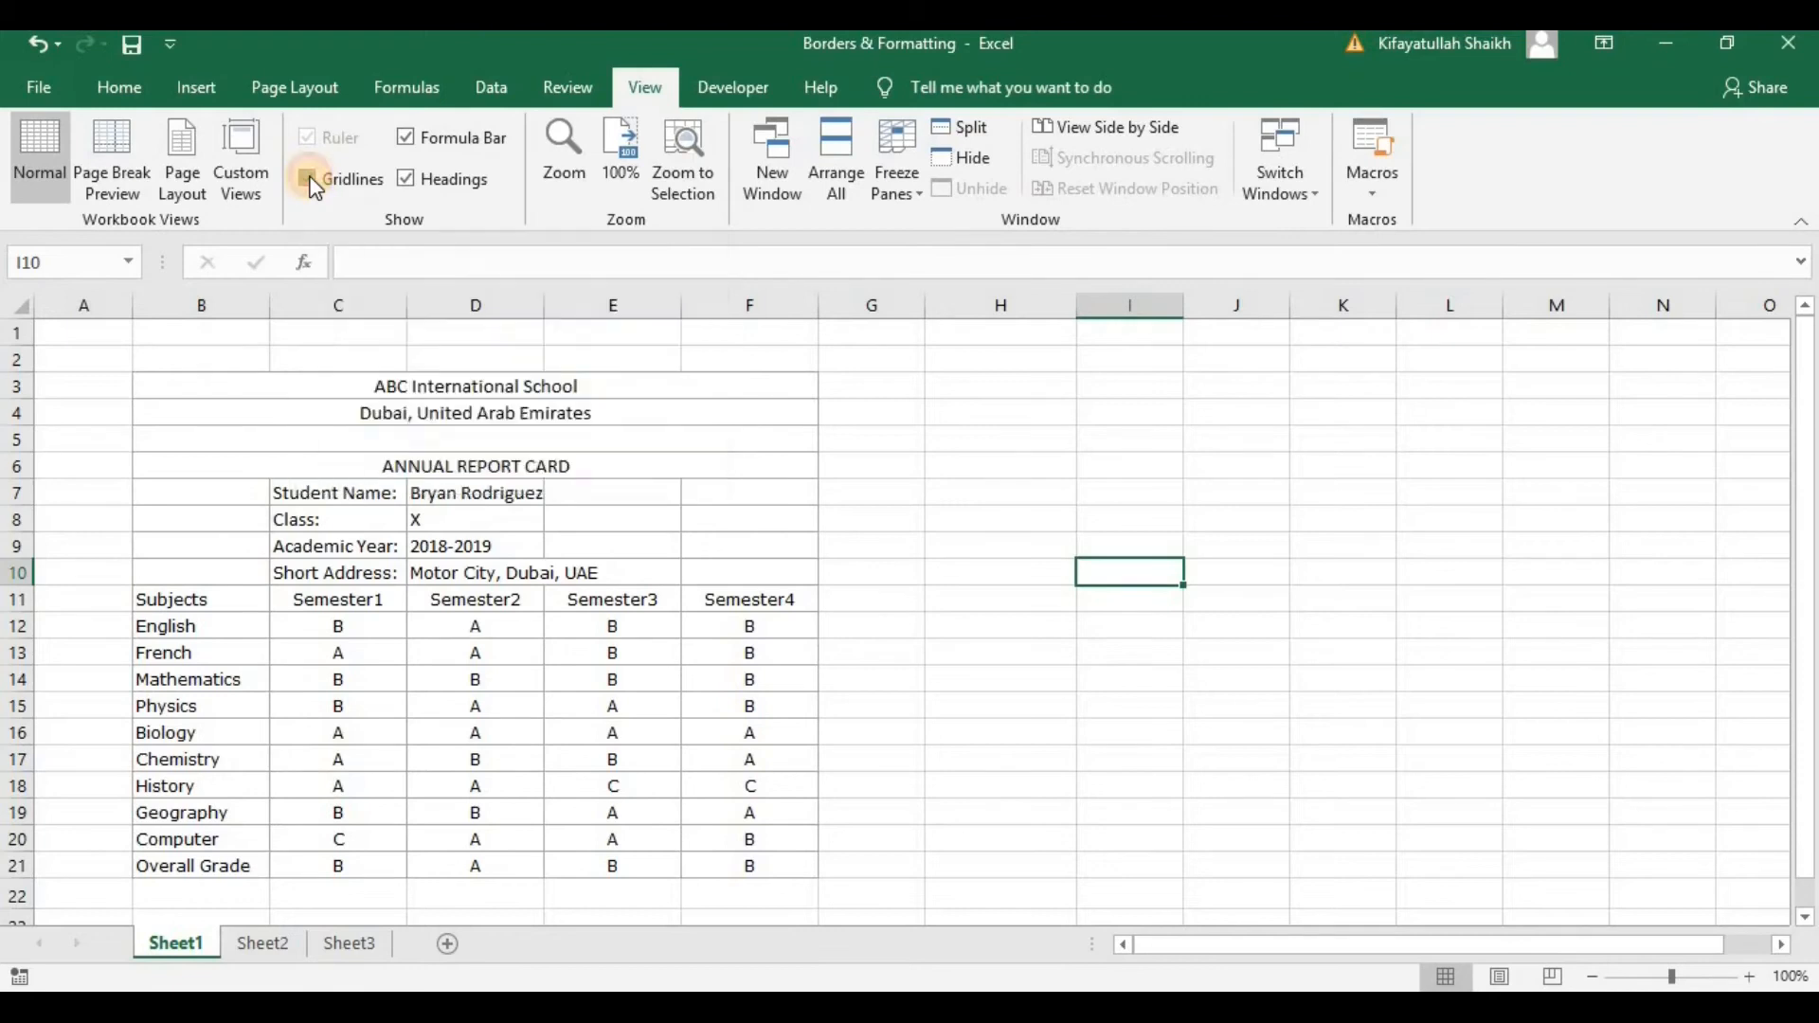
click(1133, 508)
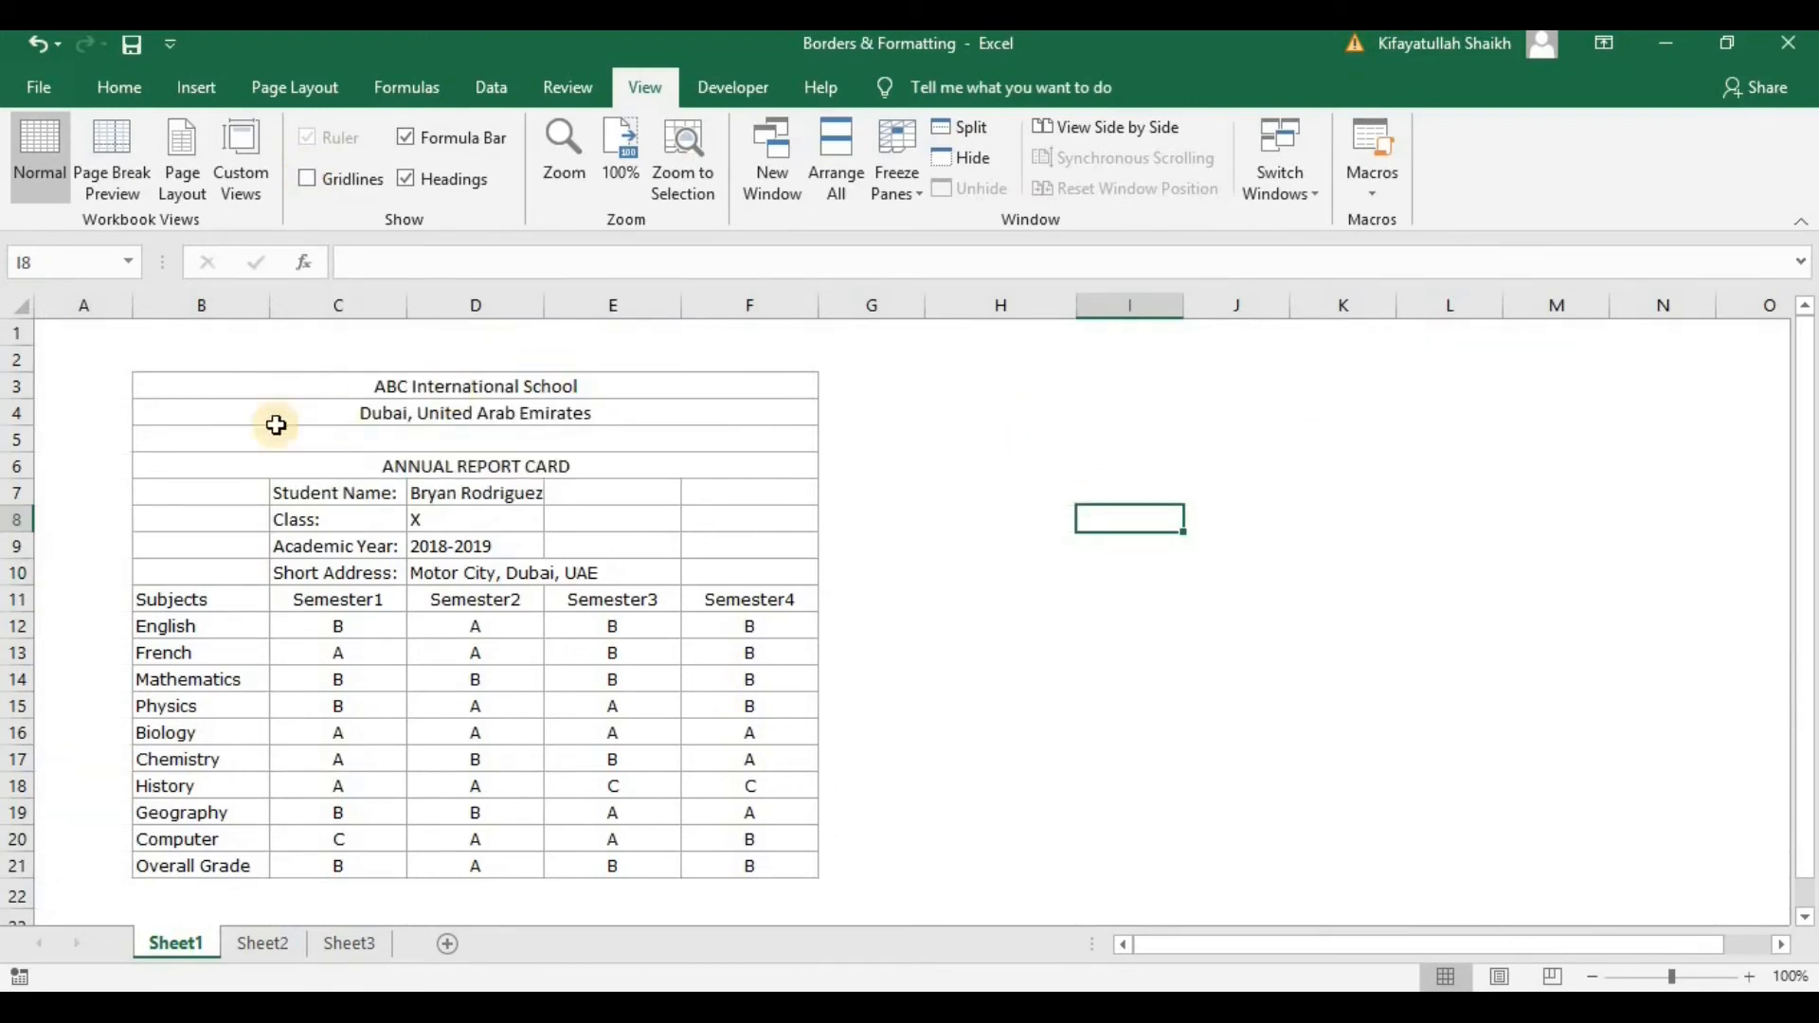
click(1096, 414)
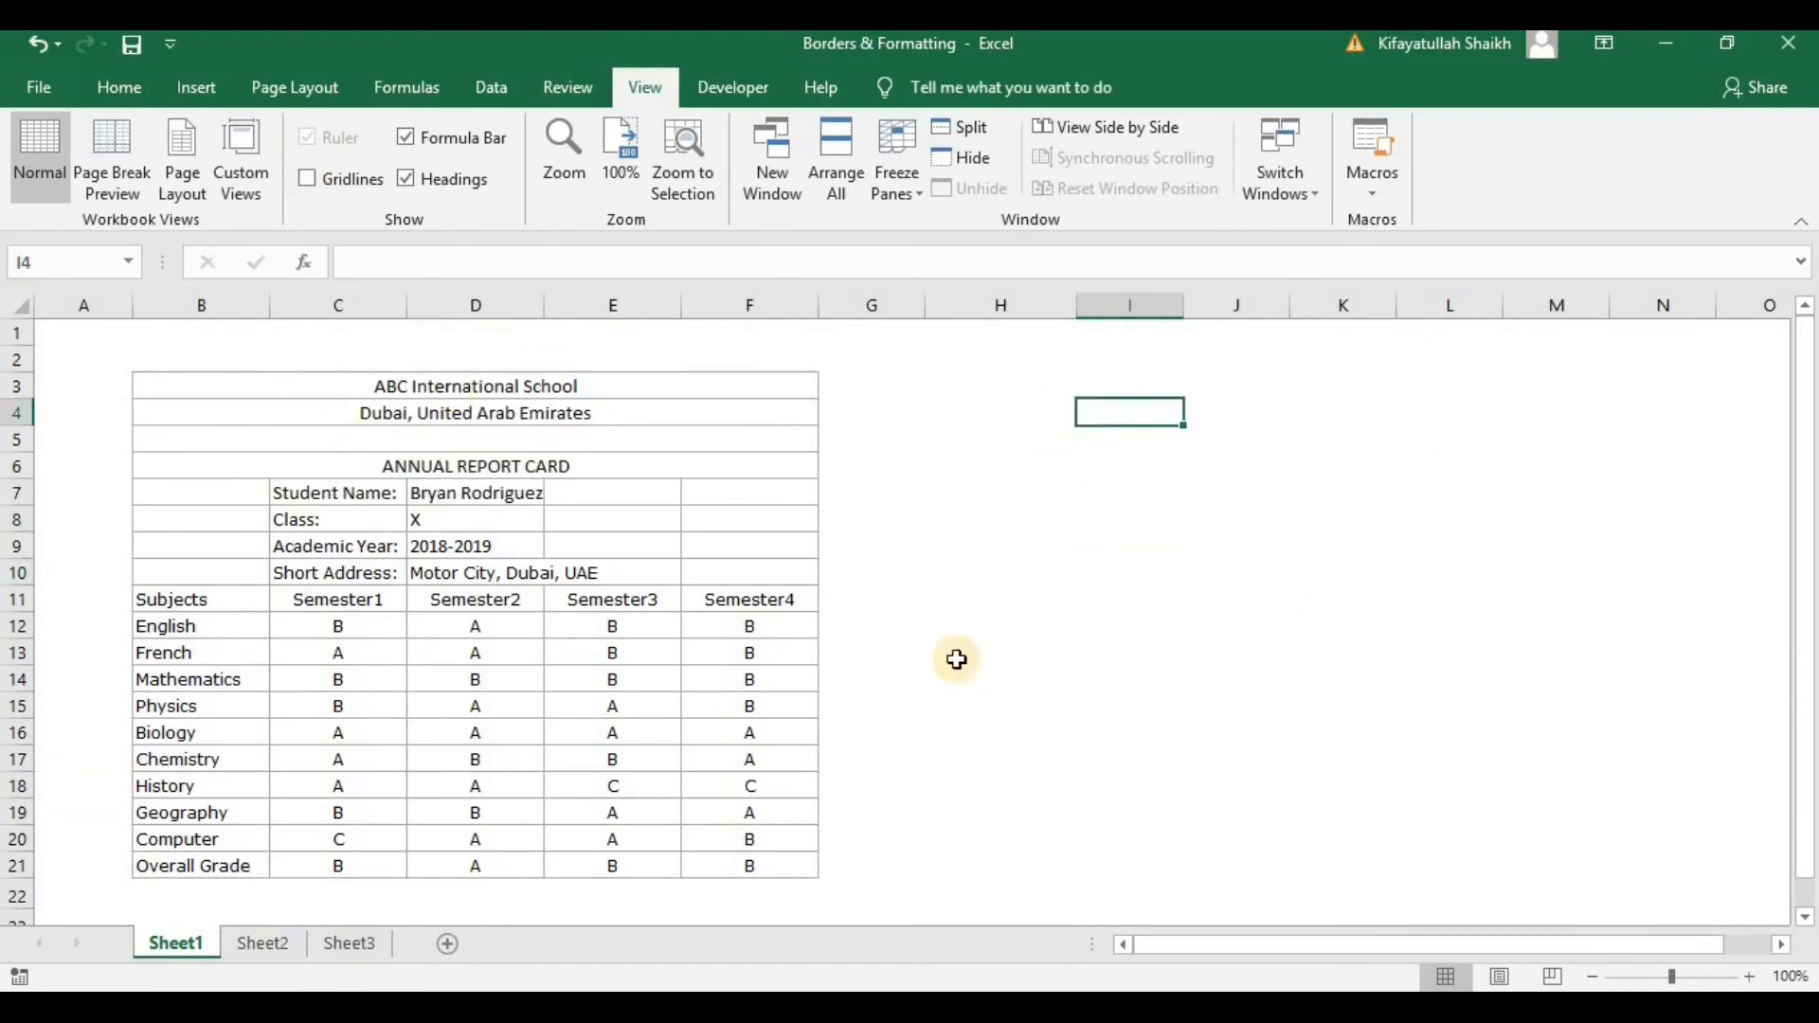
click(310, 193)
click(309, 190)
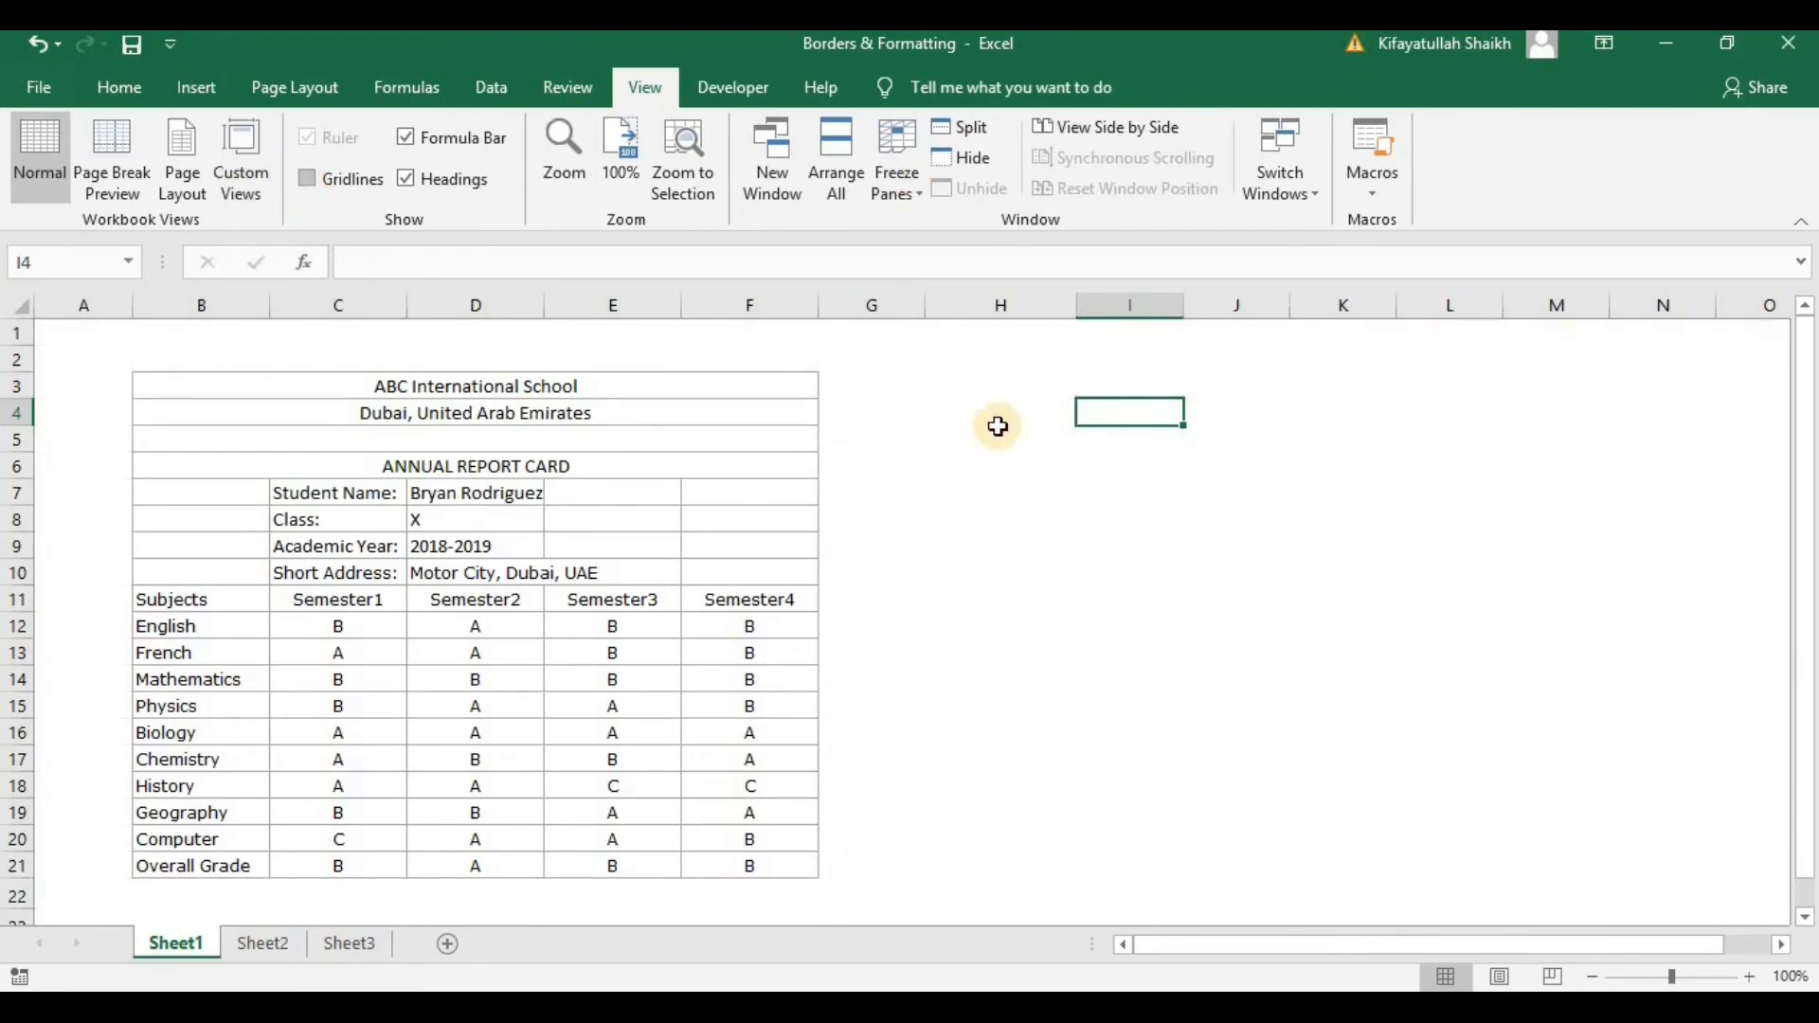
- View the border and fill color options in the Format Cells settings for cell I4, leaving without changes
right_click(1132, 411)
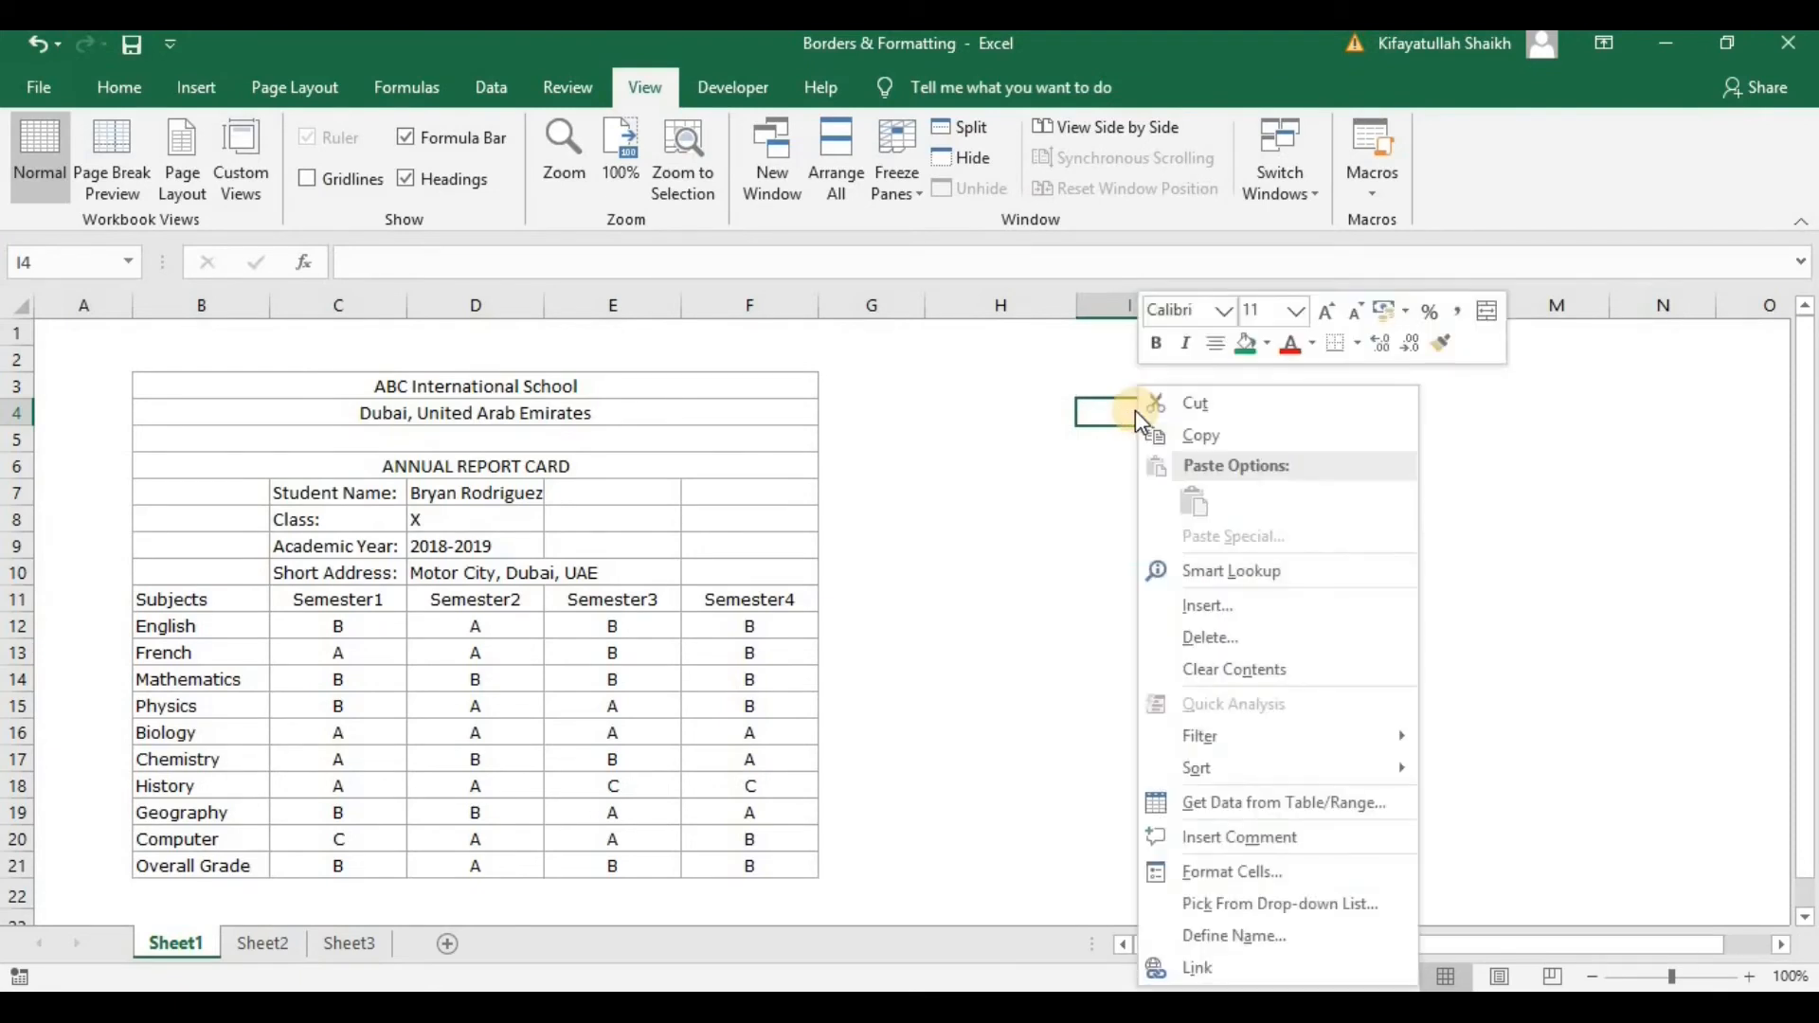
click(1243, 868)
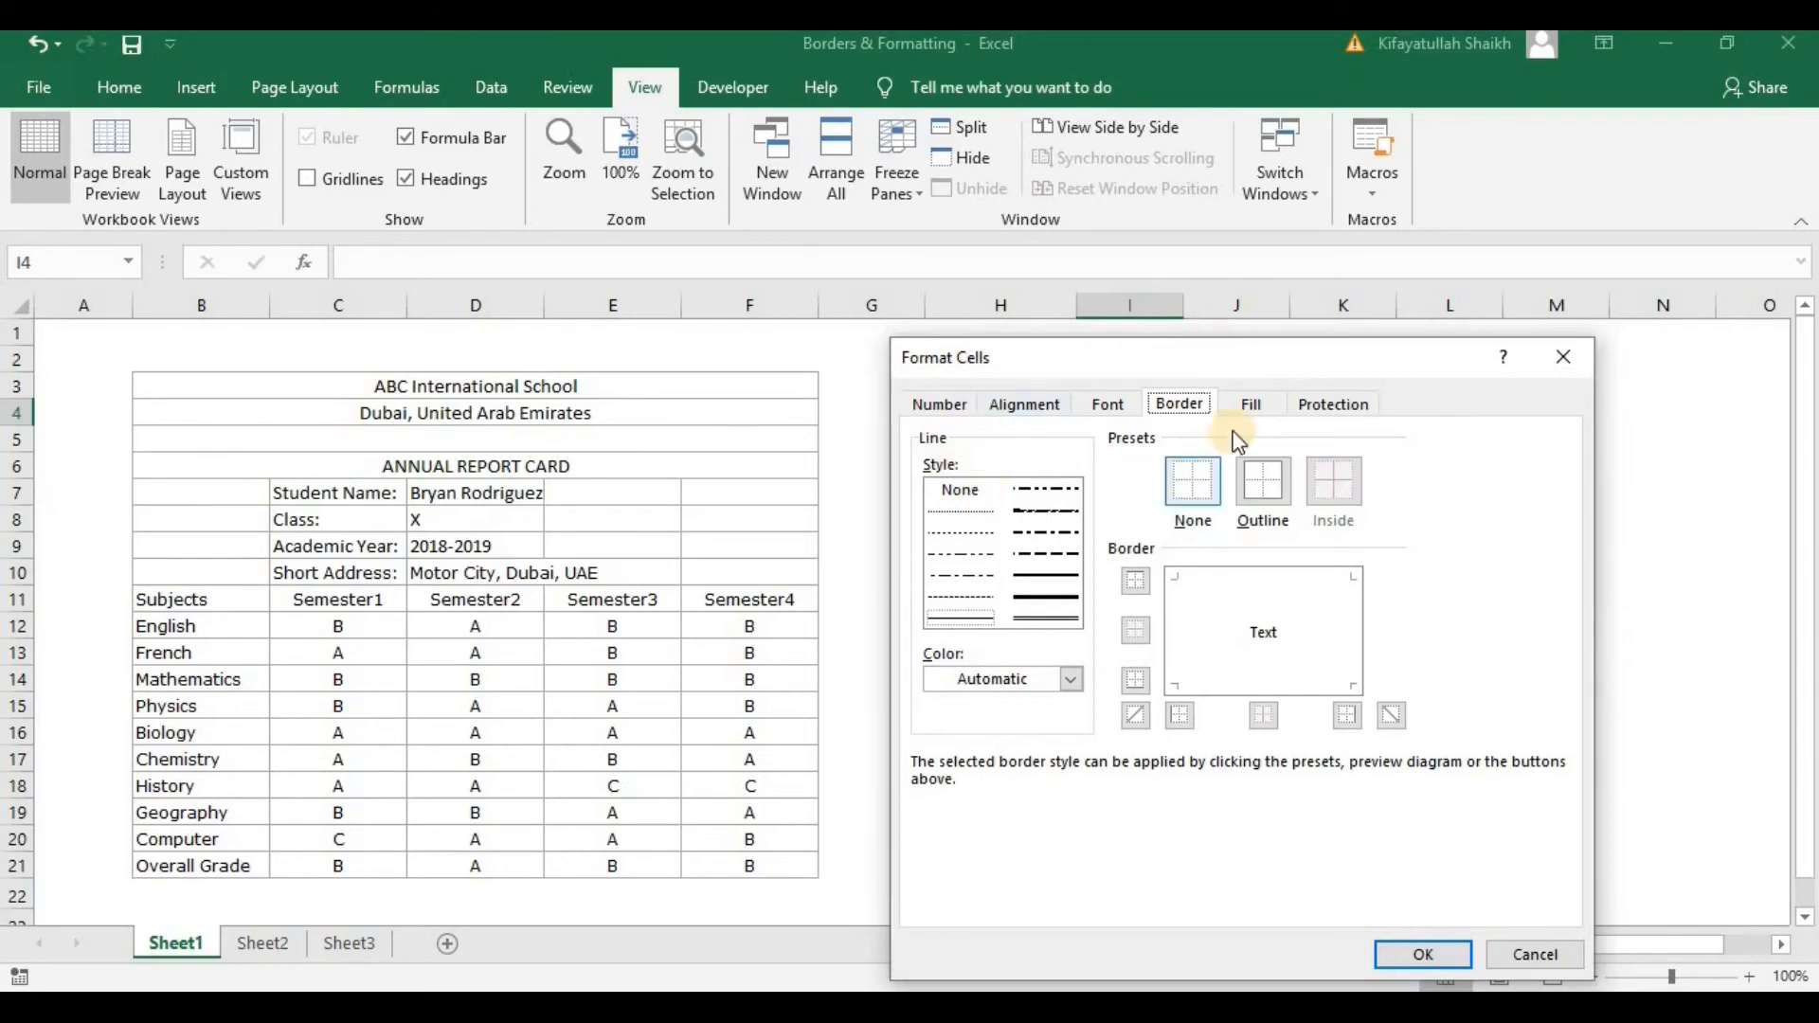
click(1246, 409)
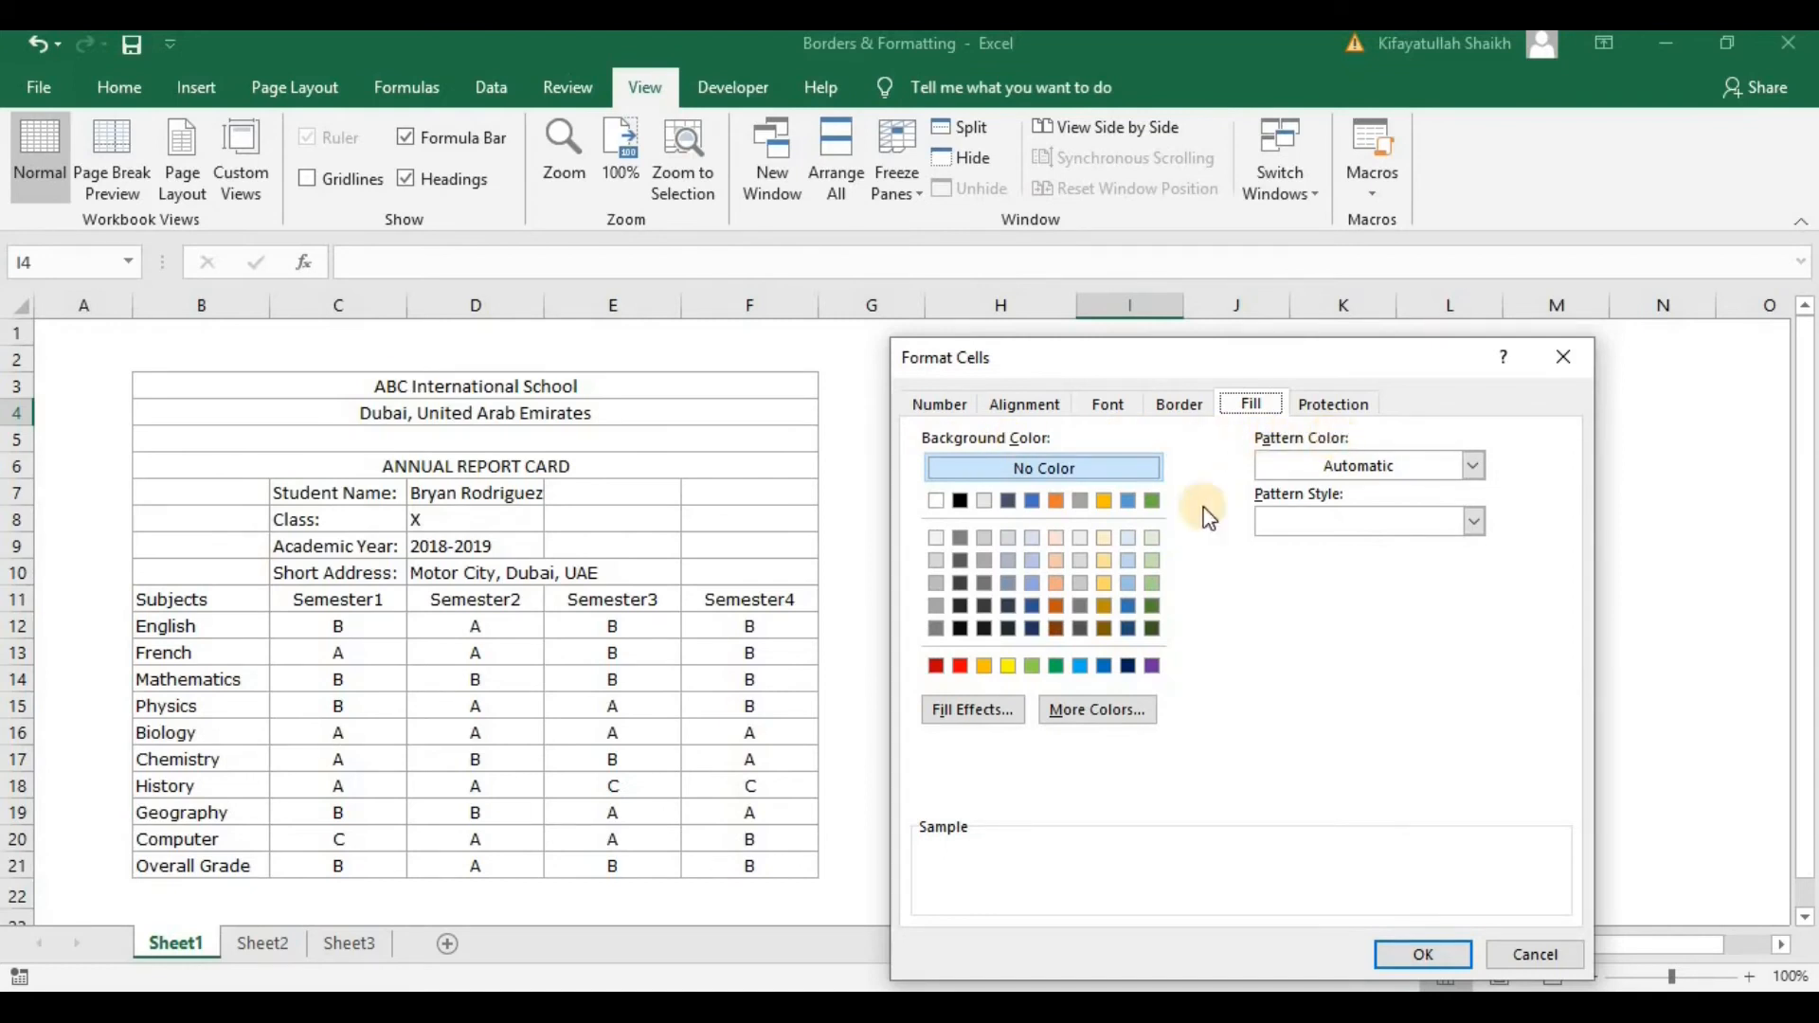
click(1516, 954)
- Fill cells I4:I9 with the standard dark red background color
drag(1096, 407, 1139, 551)
key(ctrl+1)
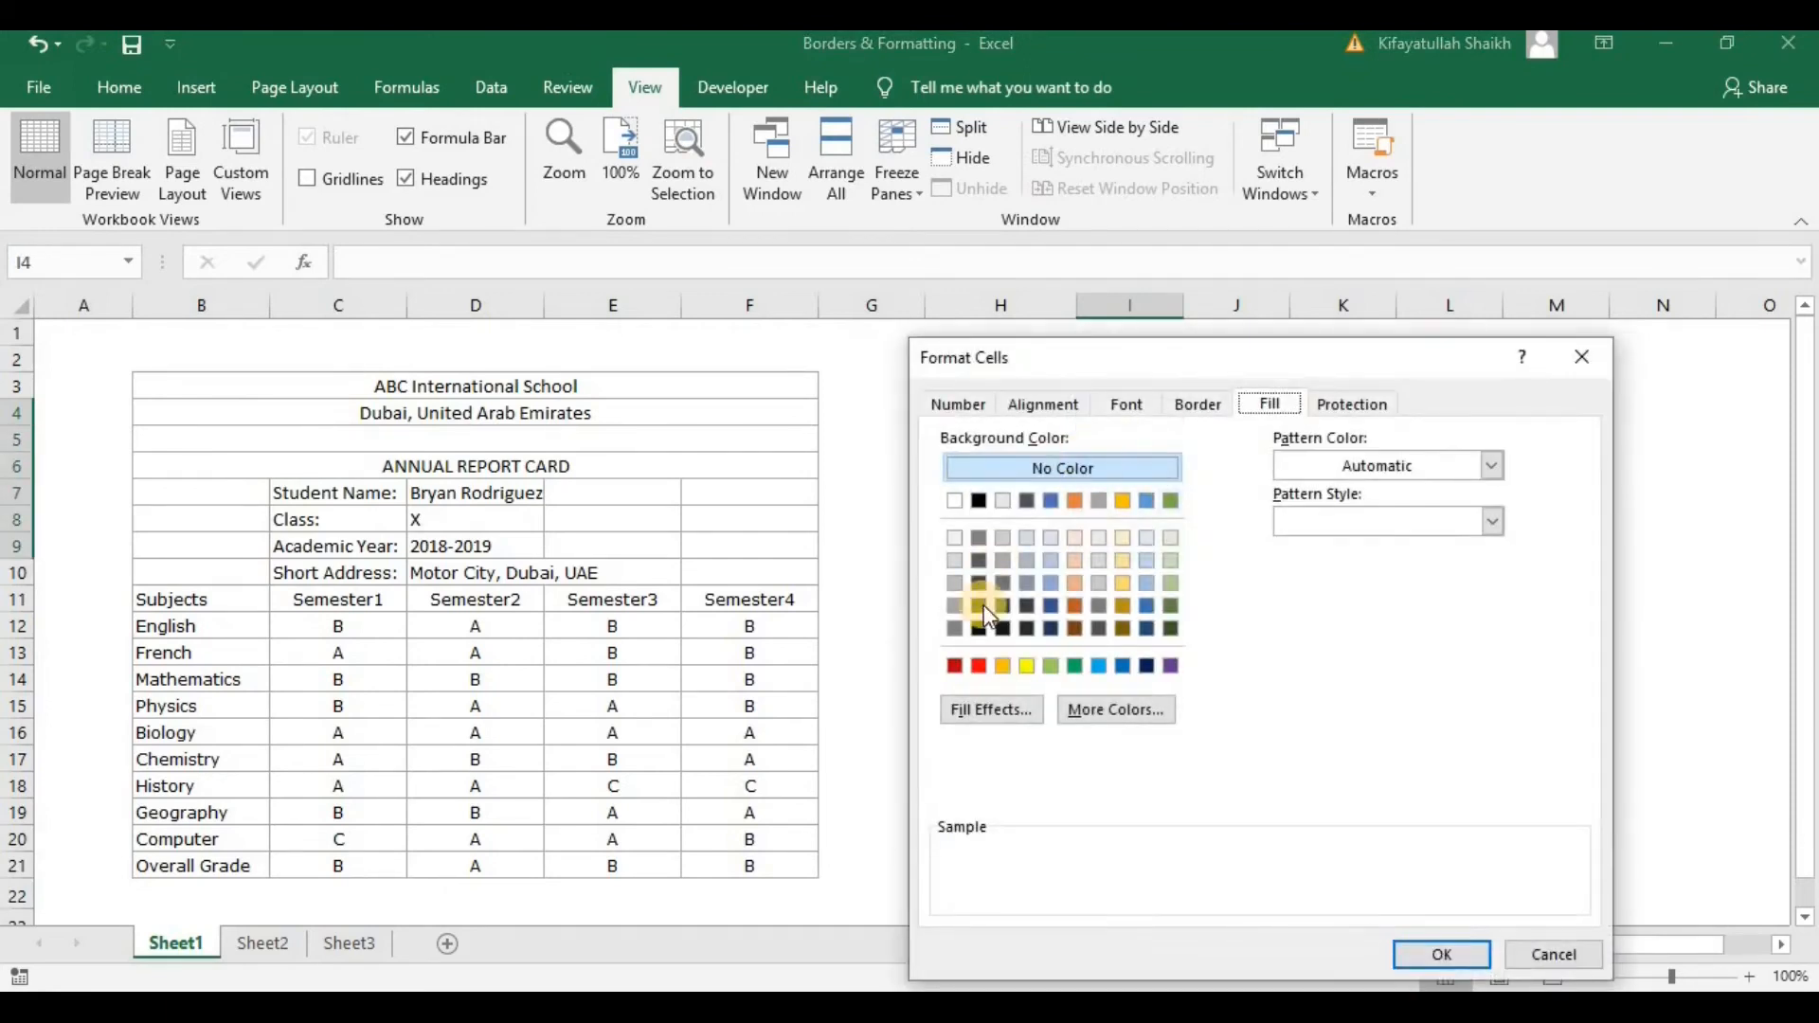
click(956, 667)
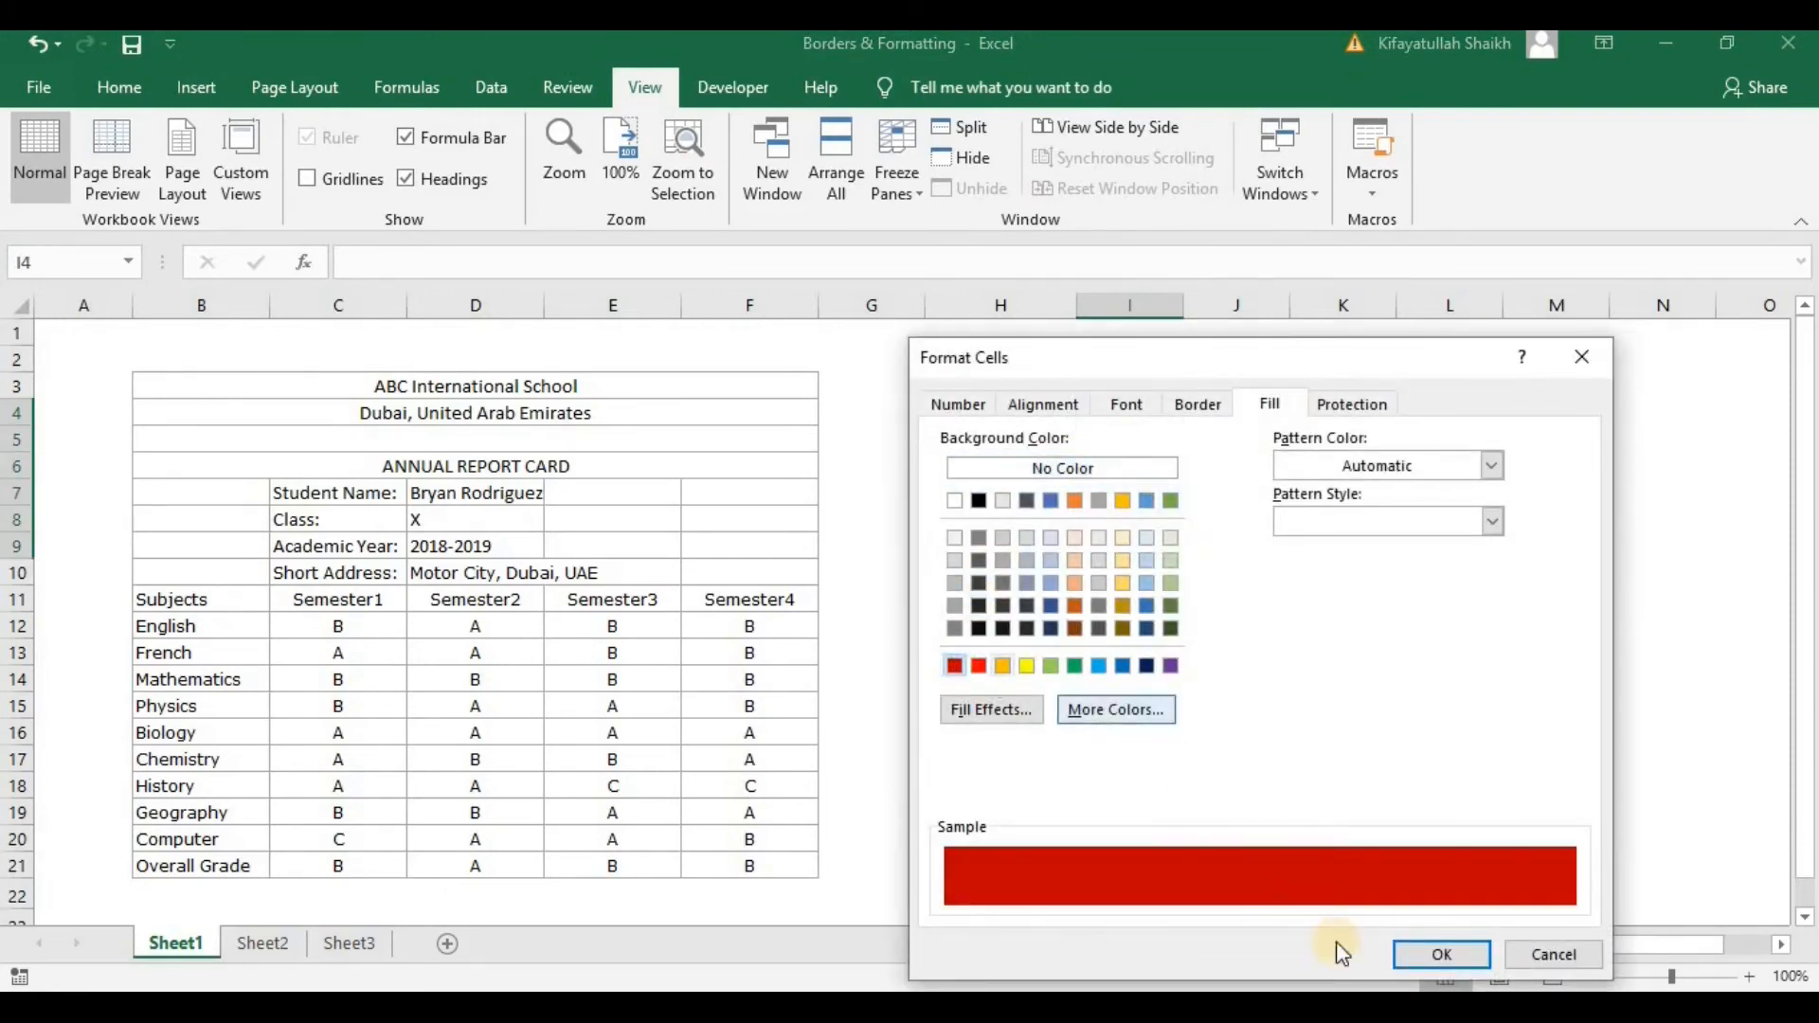
click(1447, 959)
- Fill cells J4:J9 with a thin horizontal stripe pattern in the standard dark red color
drag(1128, 413, 1137, 541)
drag(1208, 405, 1225, 530)
right_click(1224, 530)
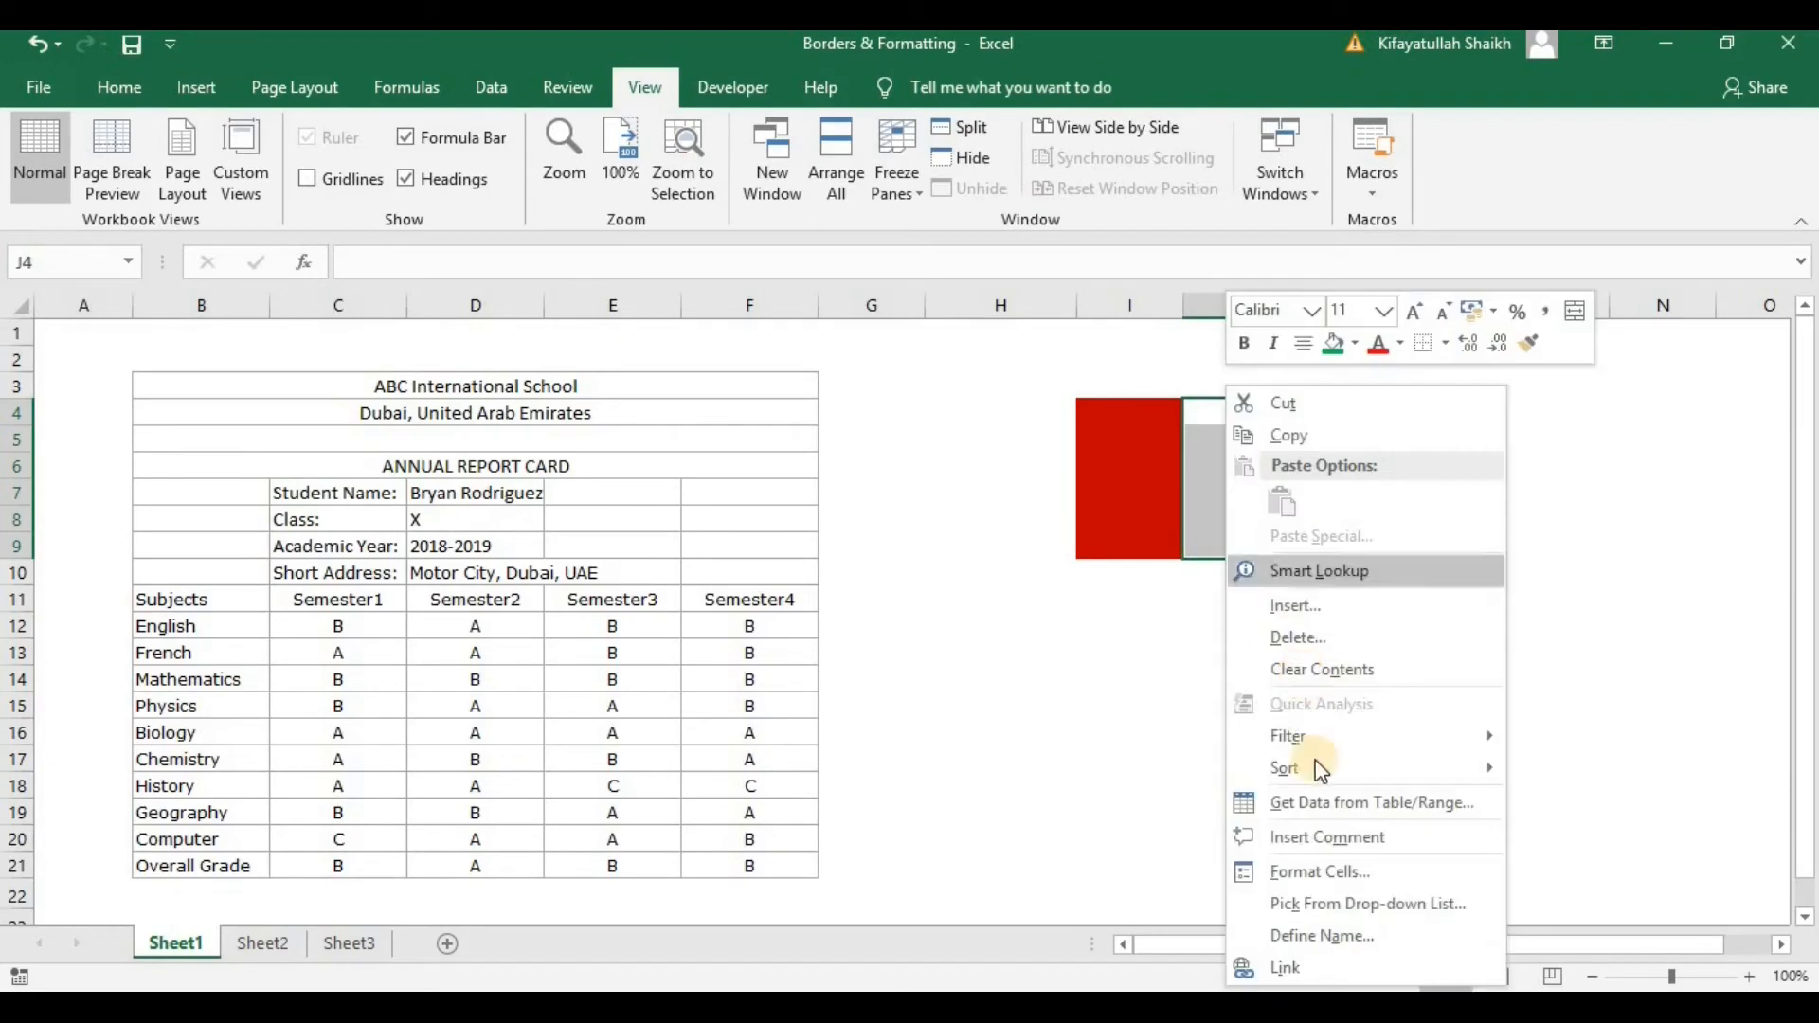
click(1307, 870)
click(1549, 465)
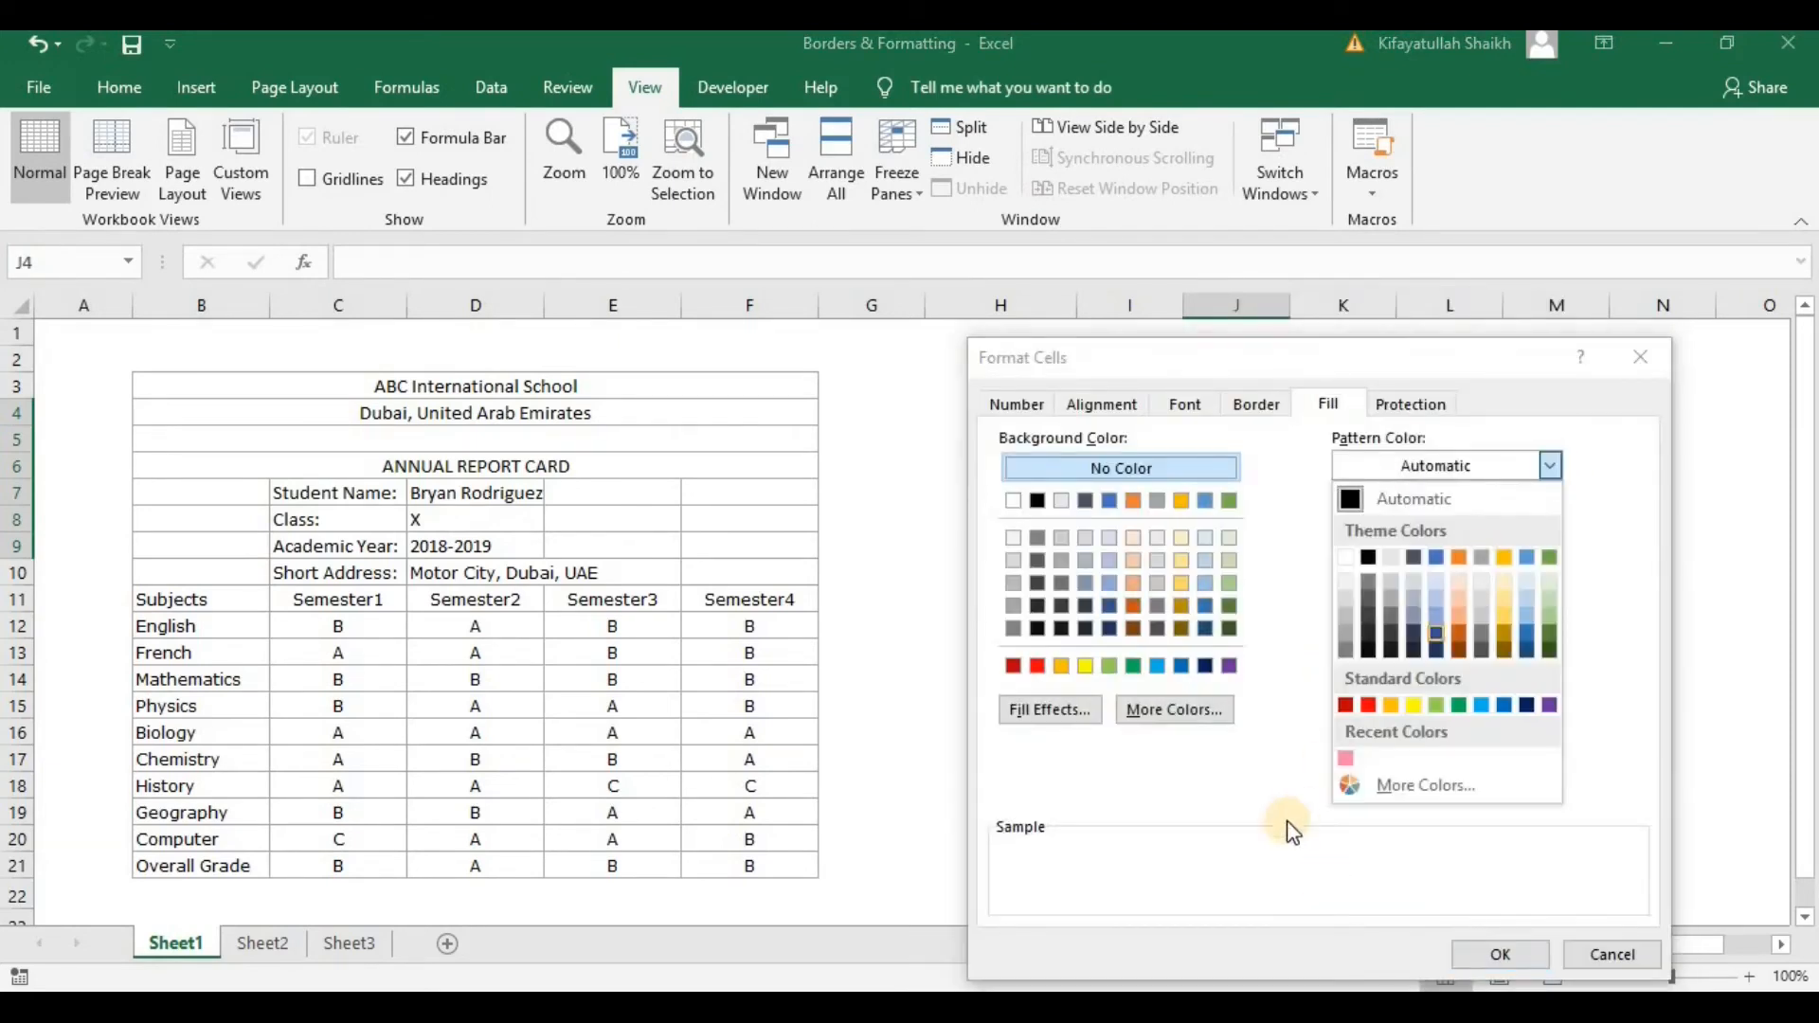
click(1351, 708)
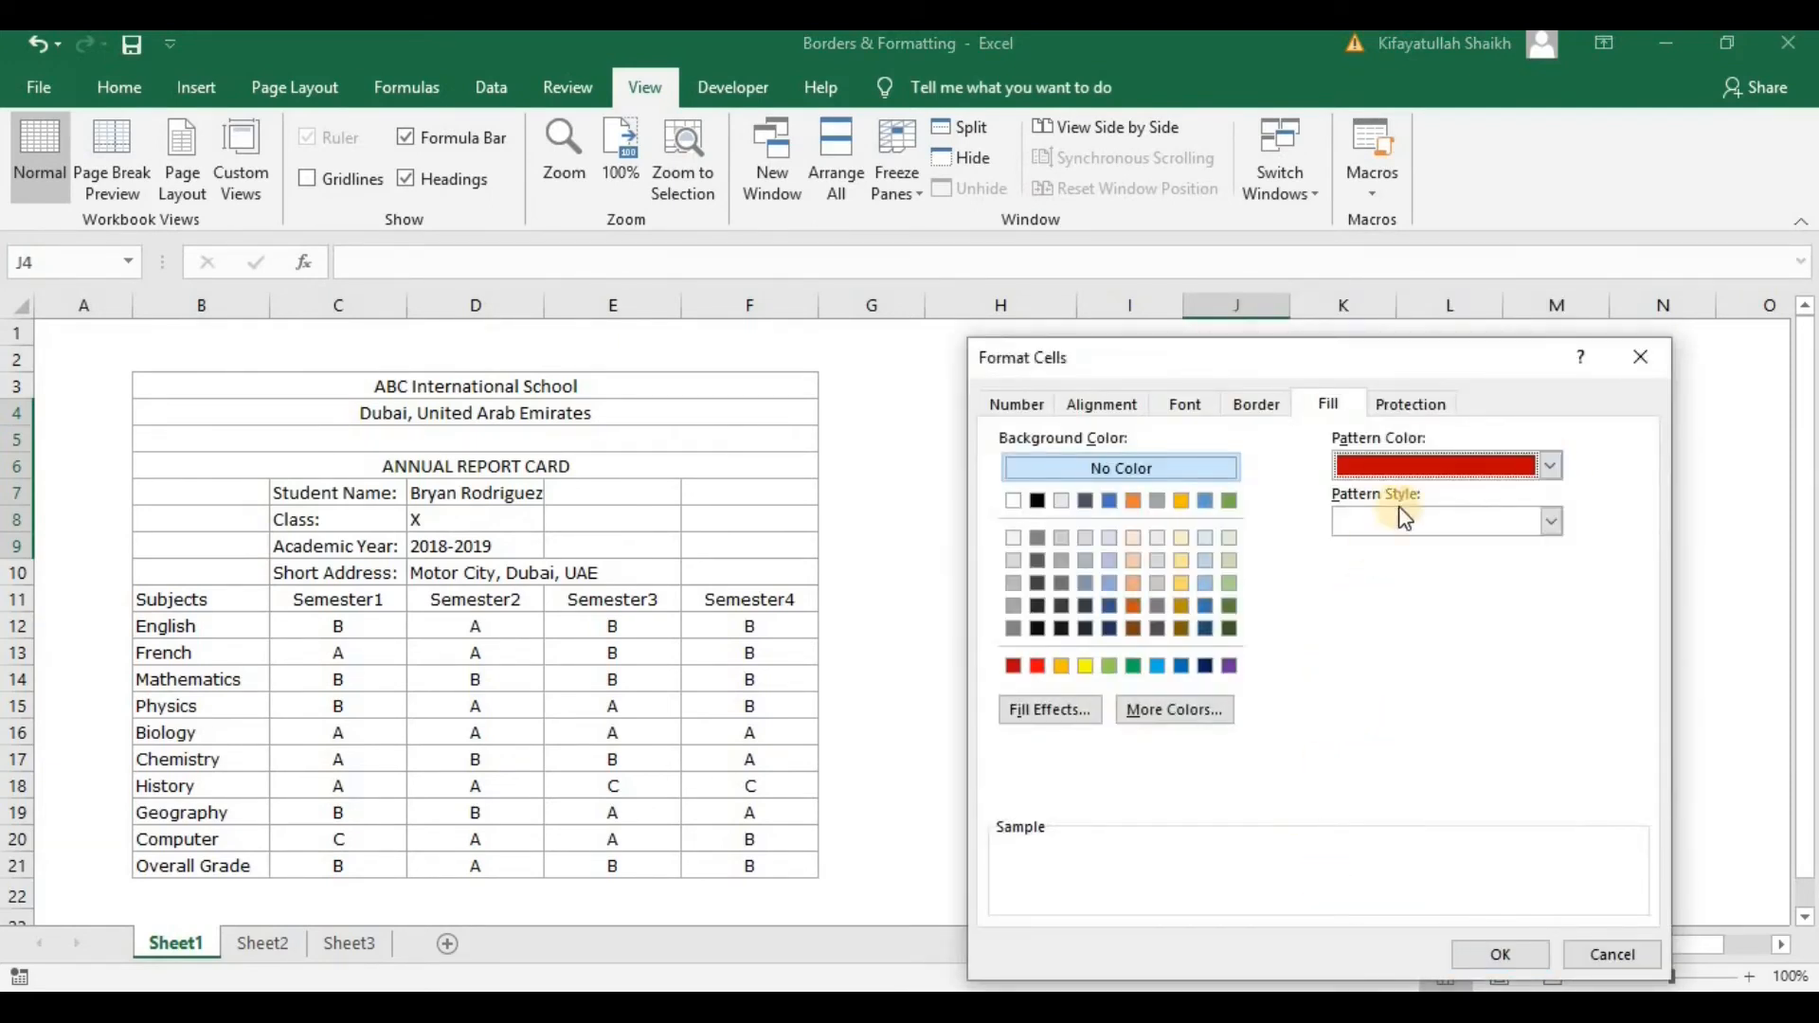
click(1553, 522)
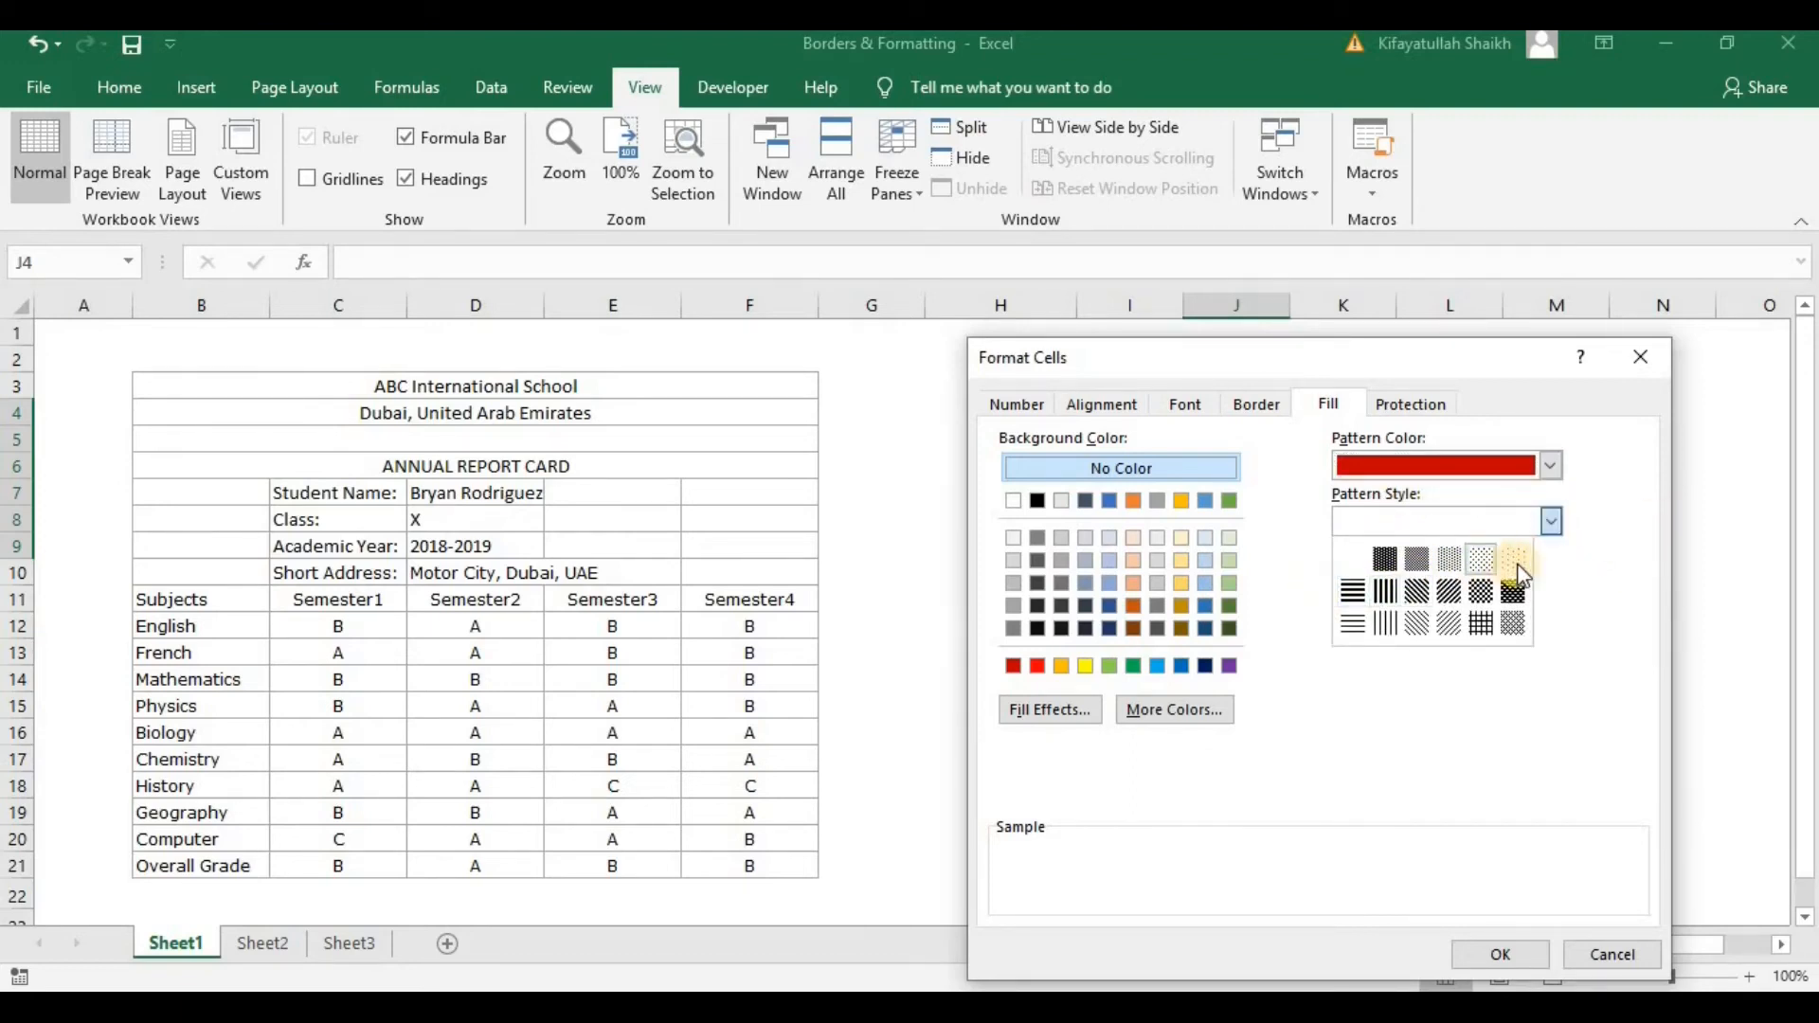
click(1352, 623)
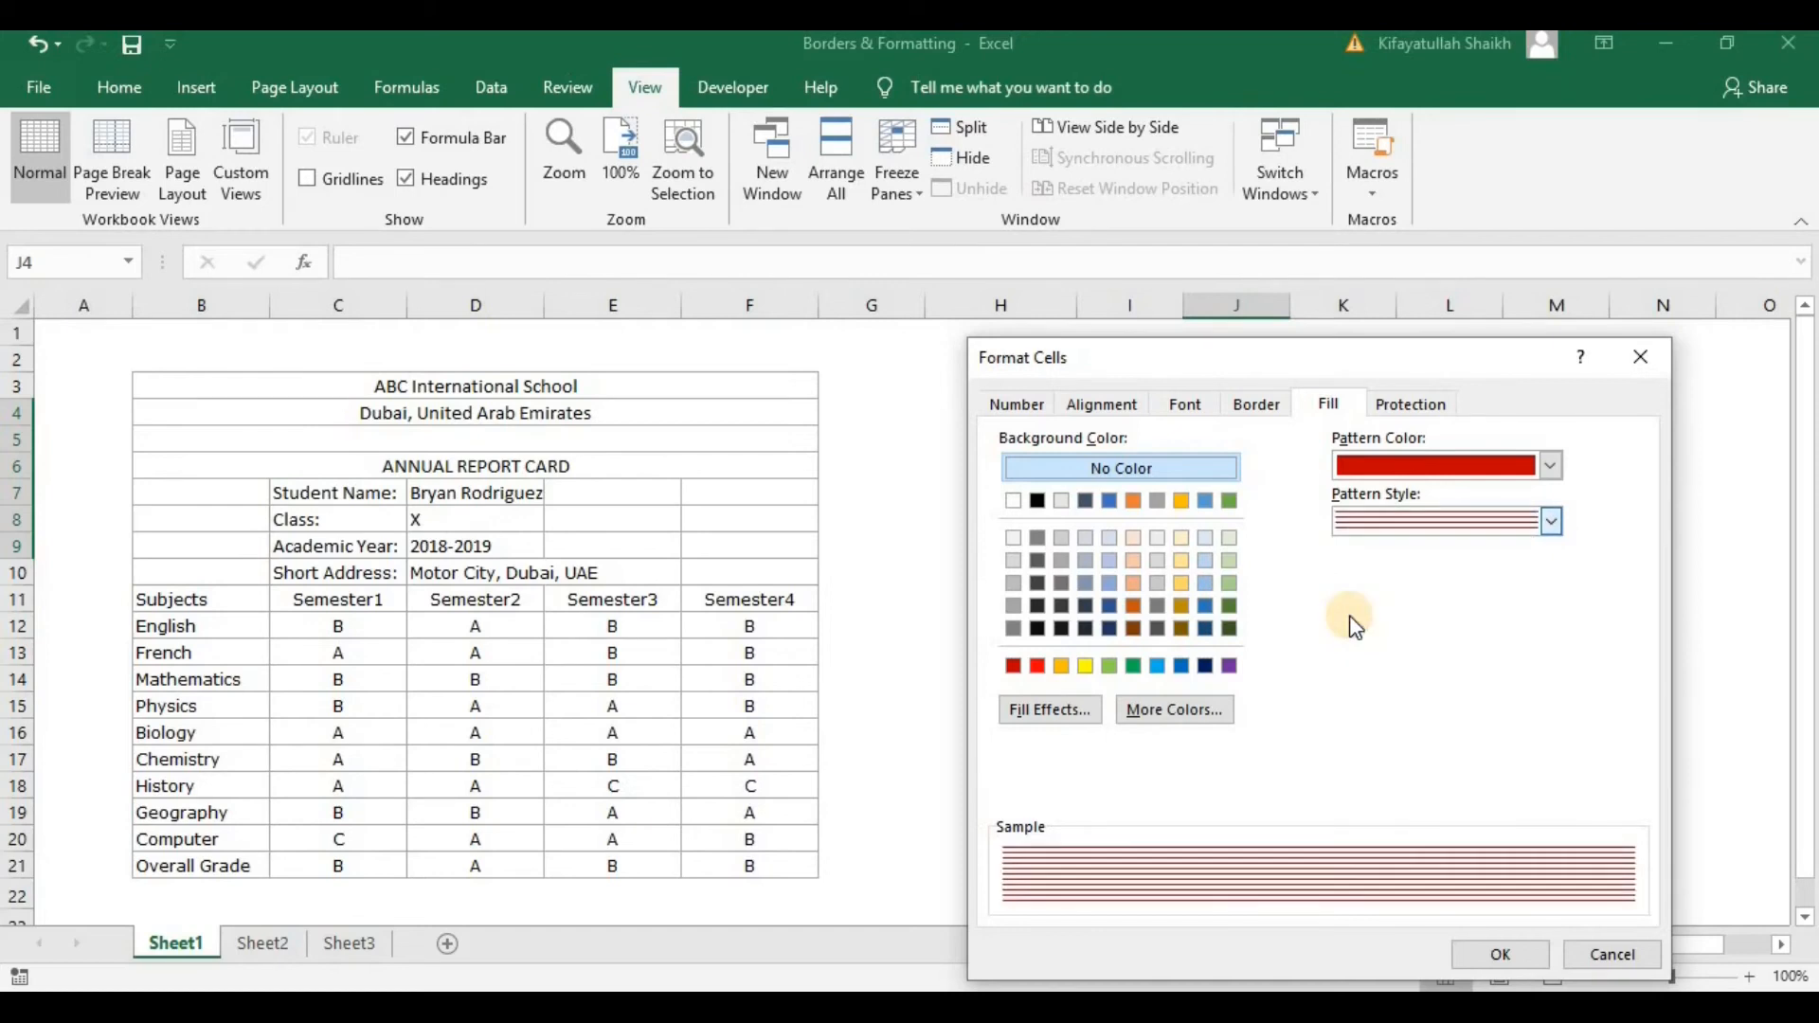
click(1505, 955)
- Undo the striped pattern fill on J4:J9 and the dark red fill on I4:I9
click(1416, 600)
drag(1240, 414, 1239, 572)
click(1137, 414)
drag(1137, 499, 1140, 584)
click(1406, 592)
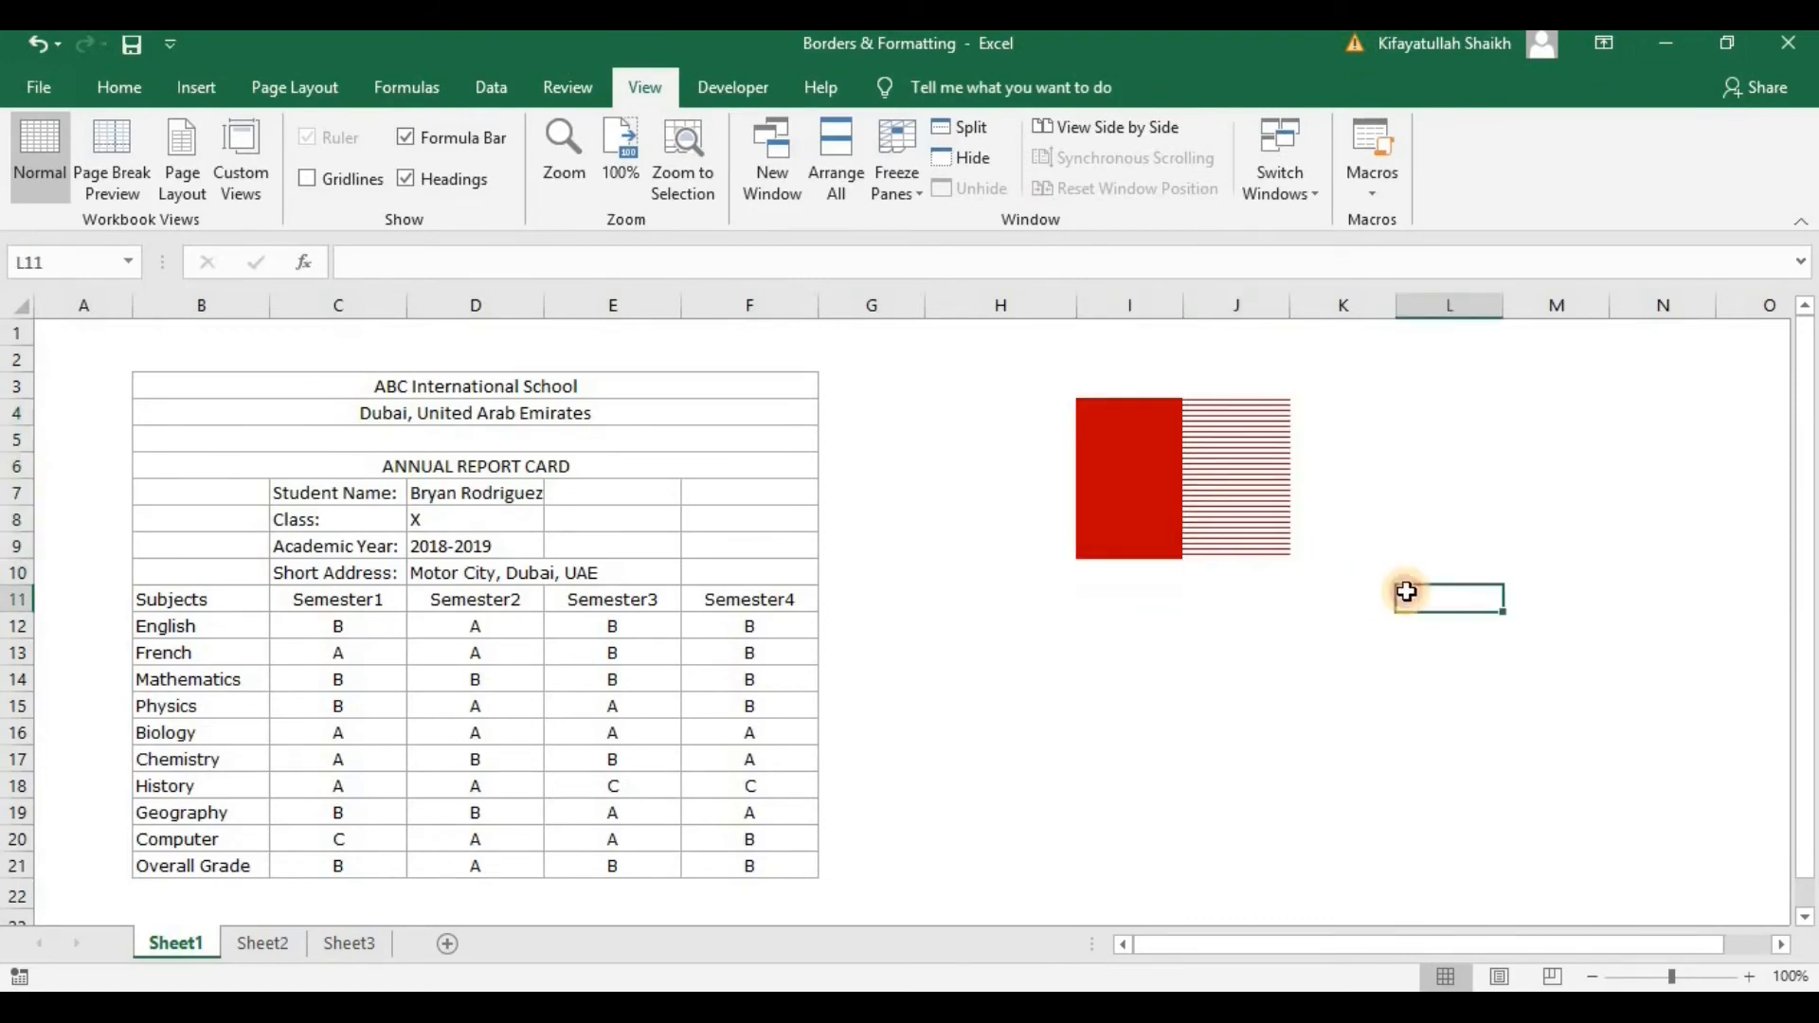
key(Down)
key(Down)
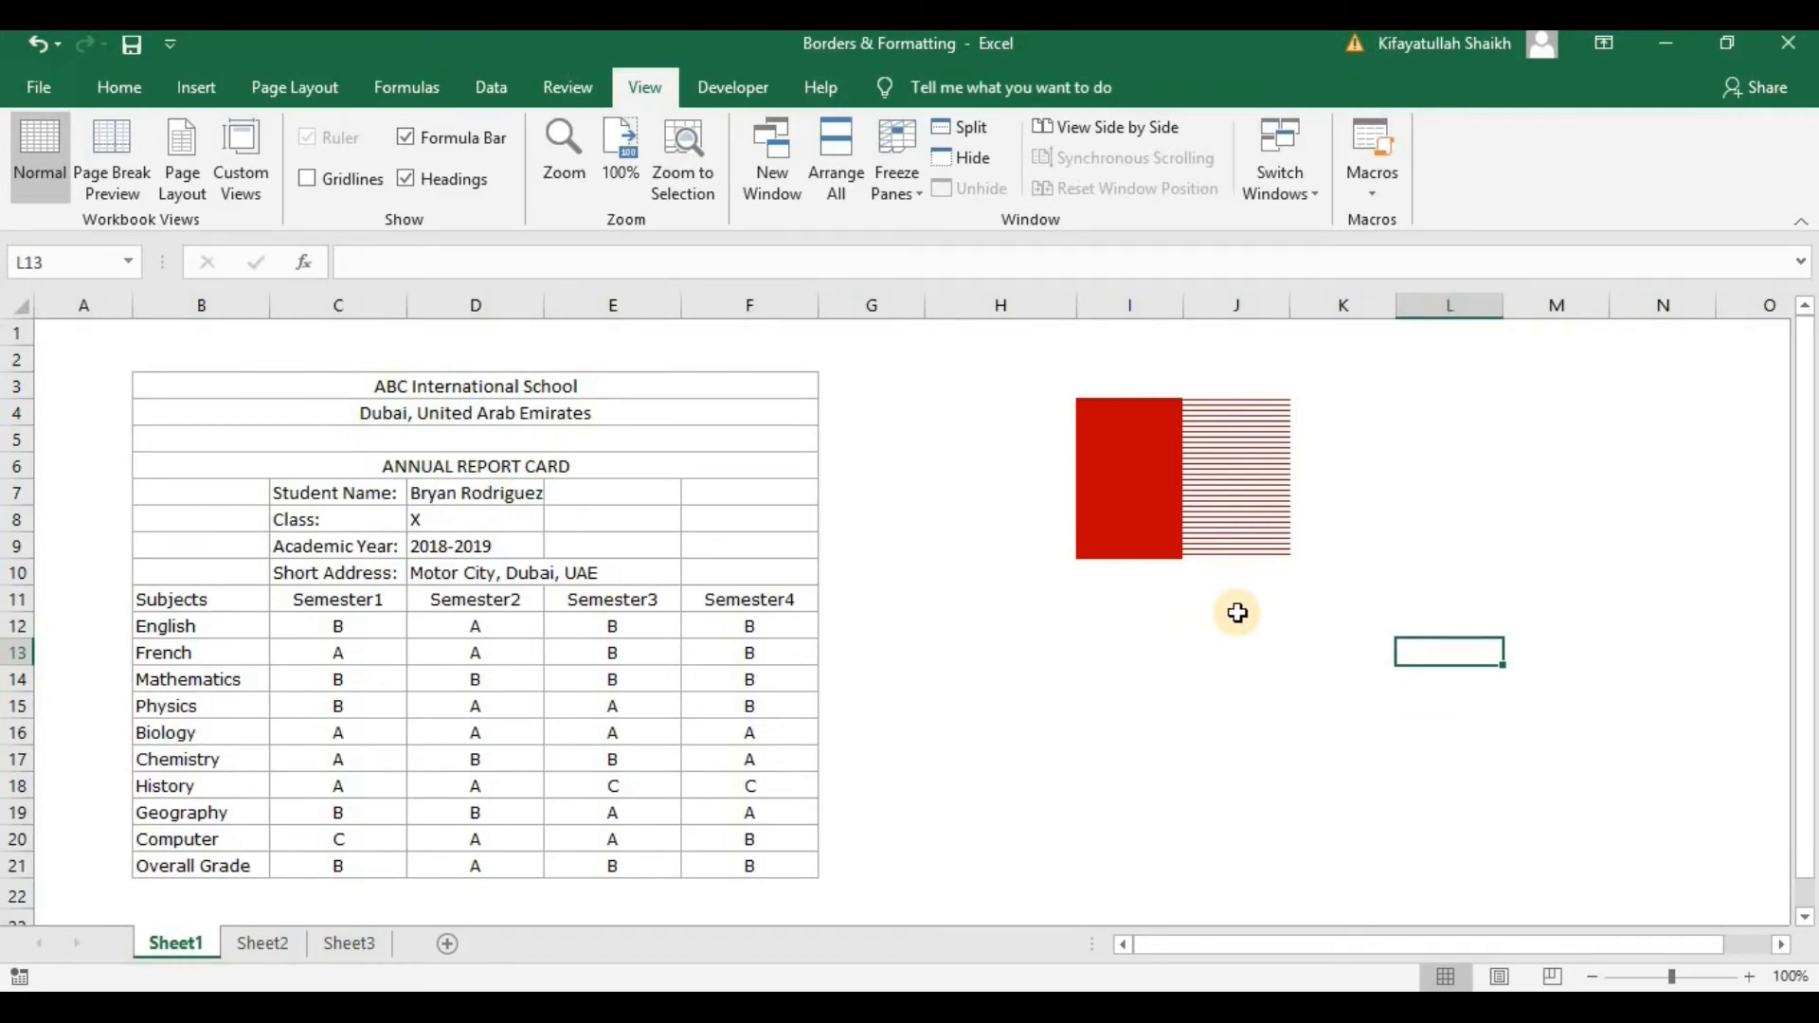
key(ctrl+z)
key(ctrl+z)
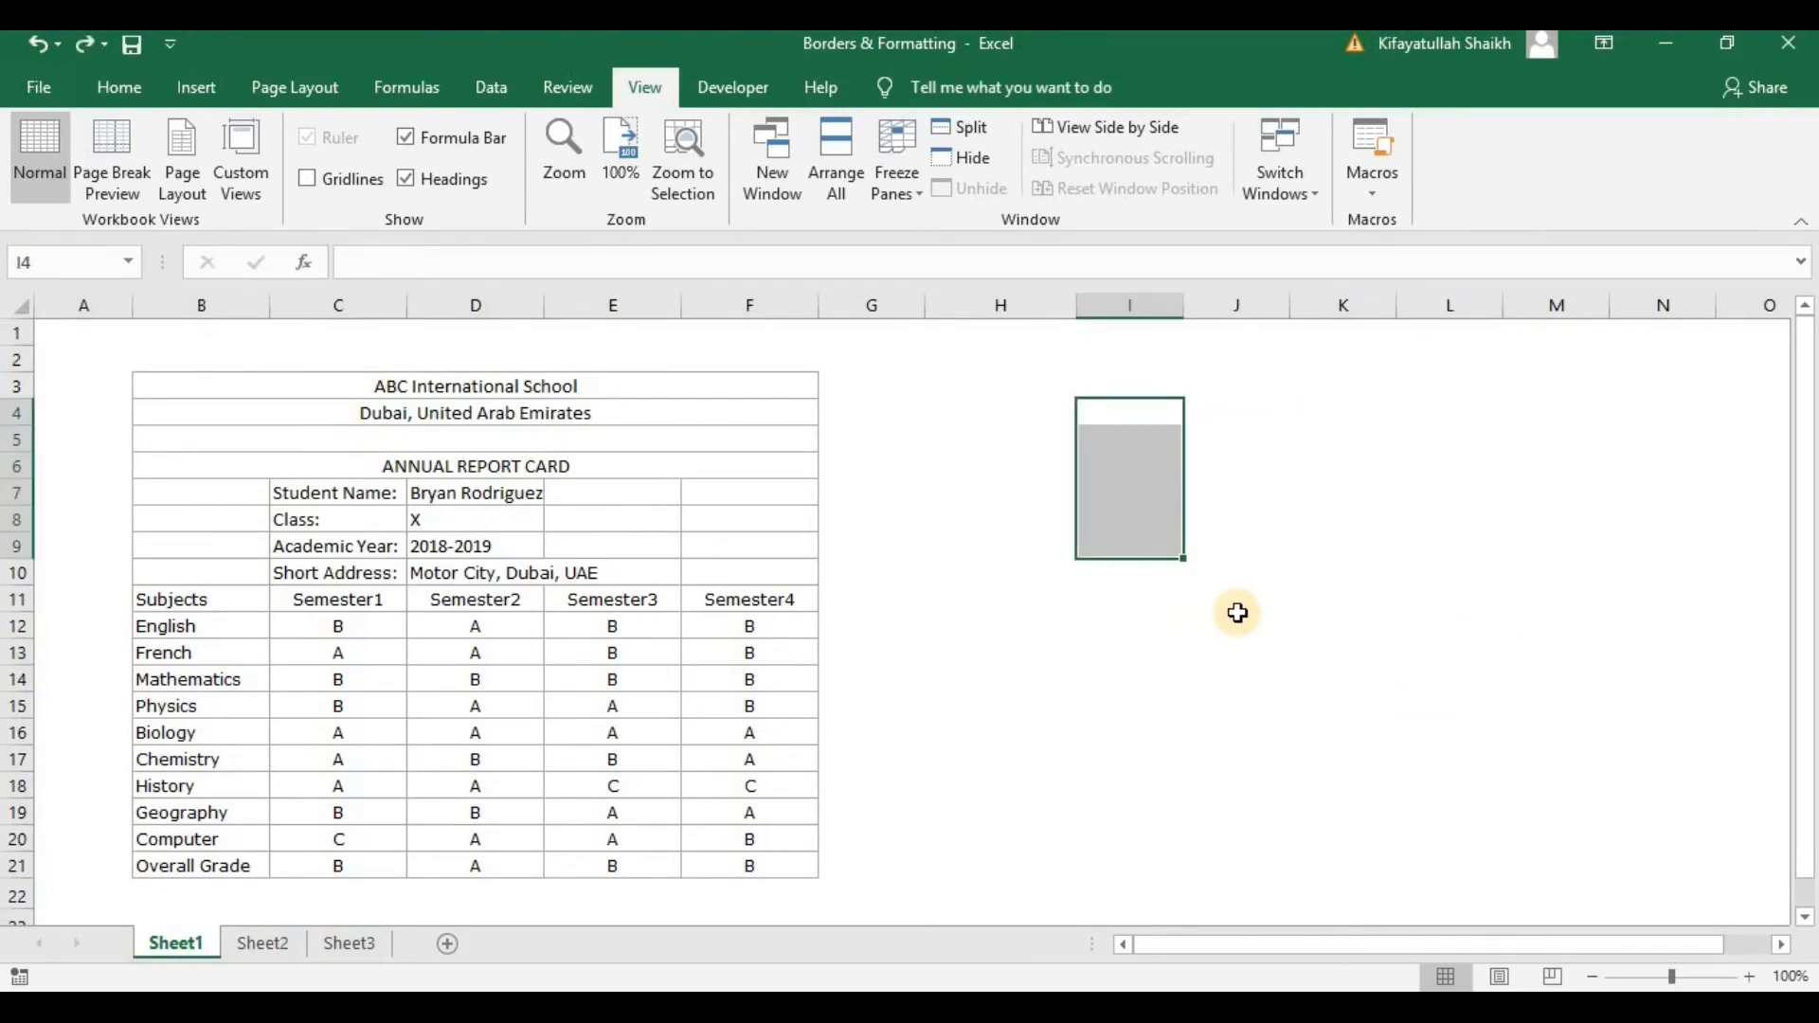
- View the gradient fill effects and Color 1 choices in the Format Cells settings for cell J9, leaving without changes
click(1237, 616)
right_click(1218, 545)
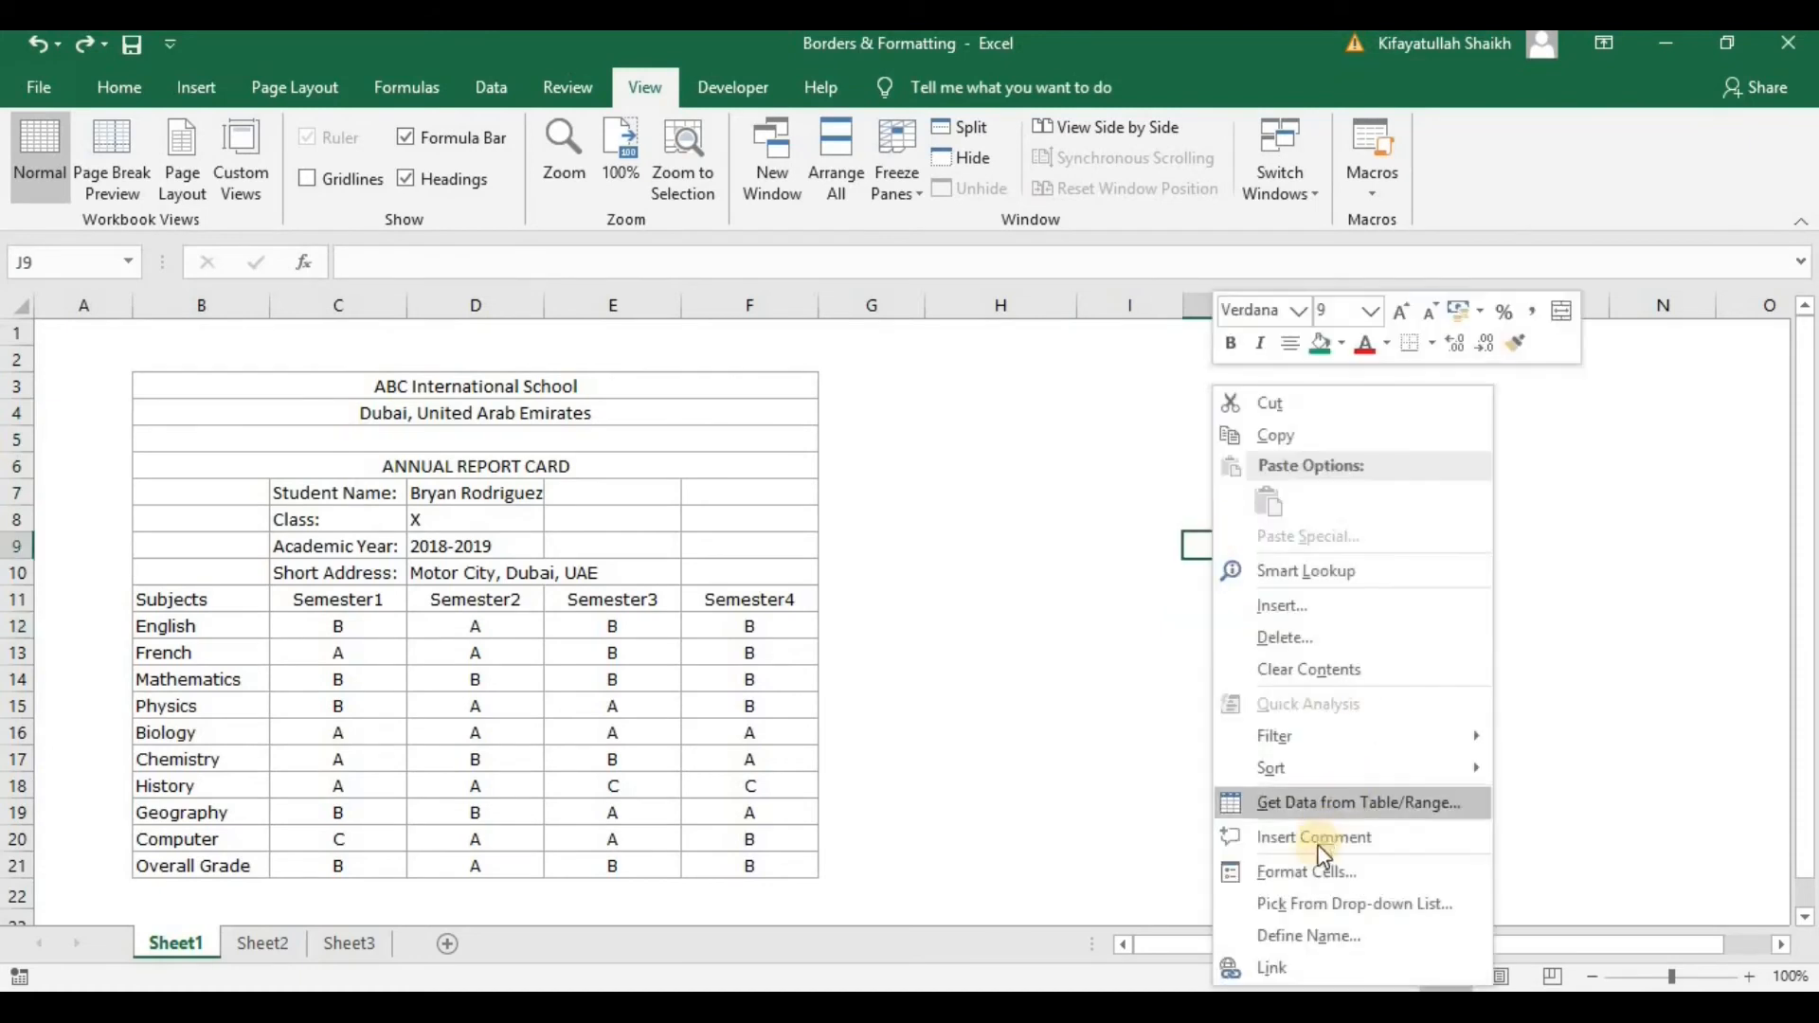
click(1309, 870)
drag(1283, 358, 1254, 193)
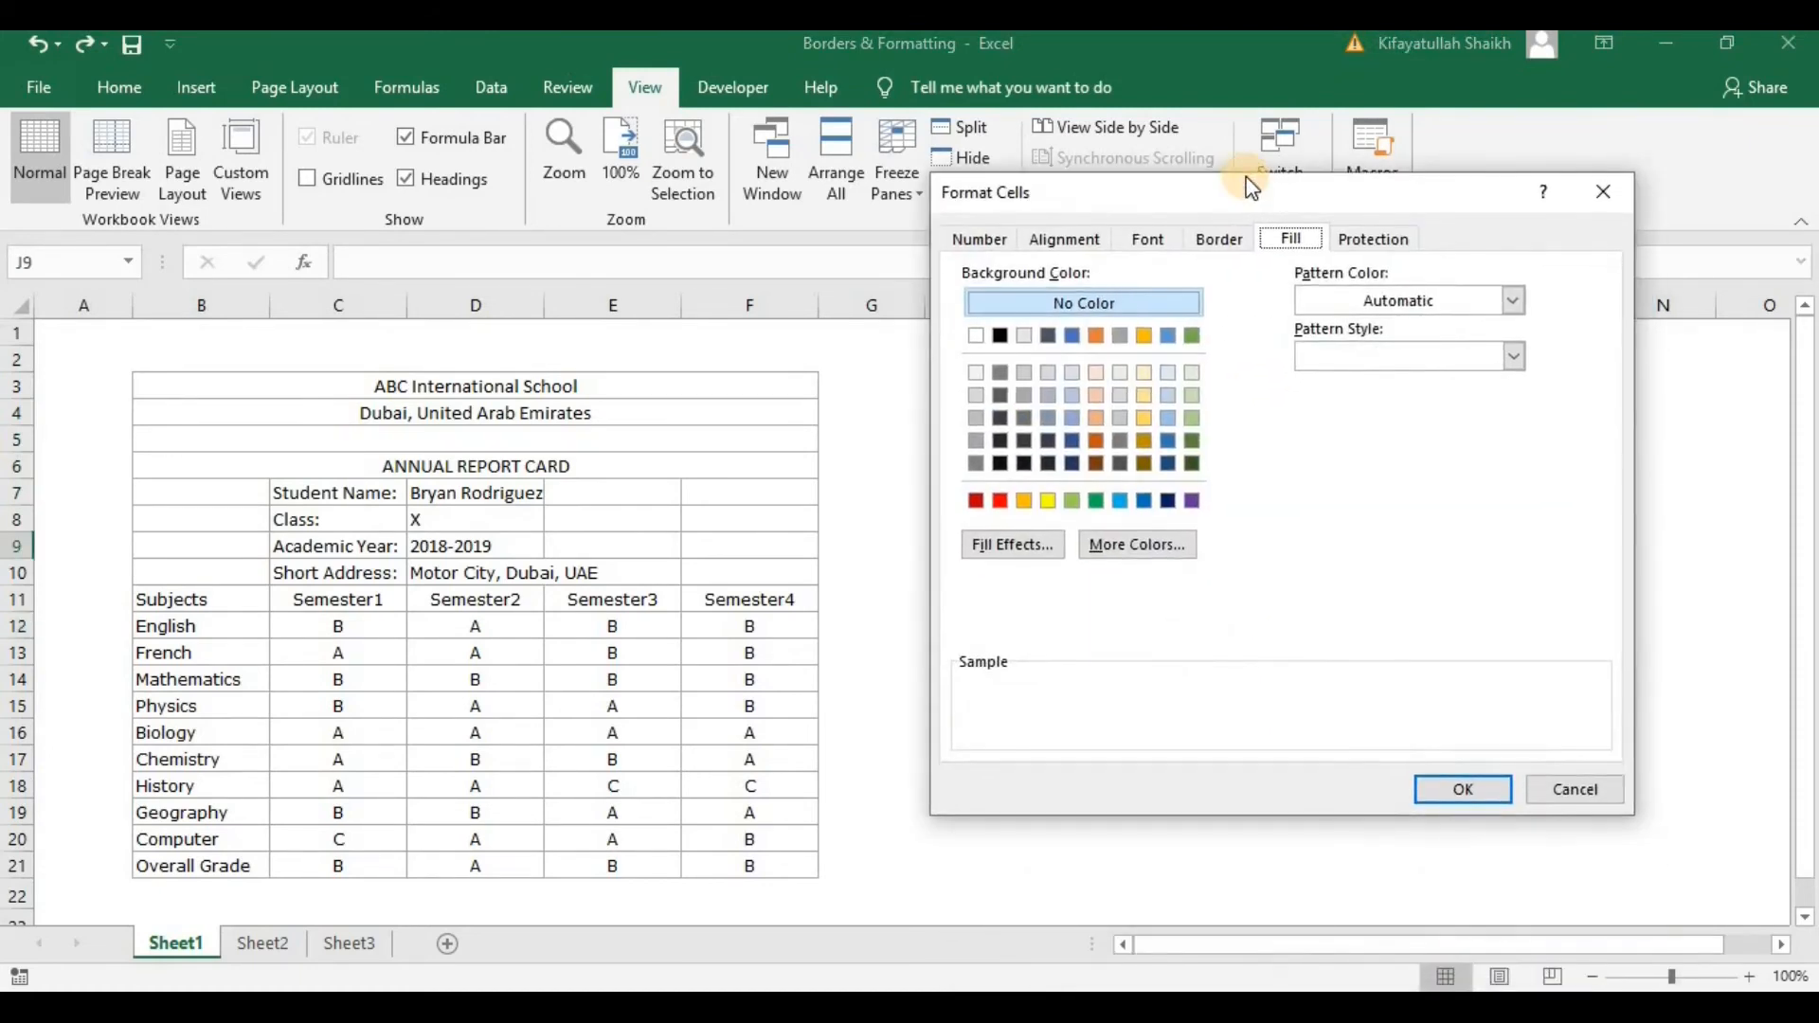
click(1000, 554)
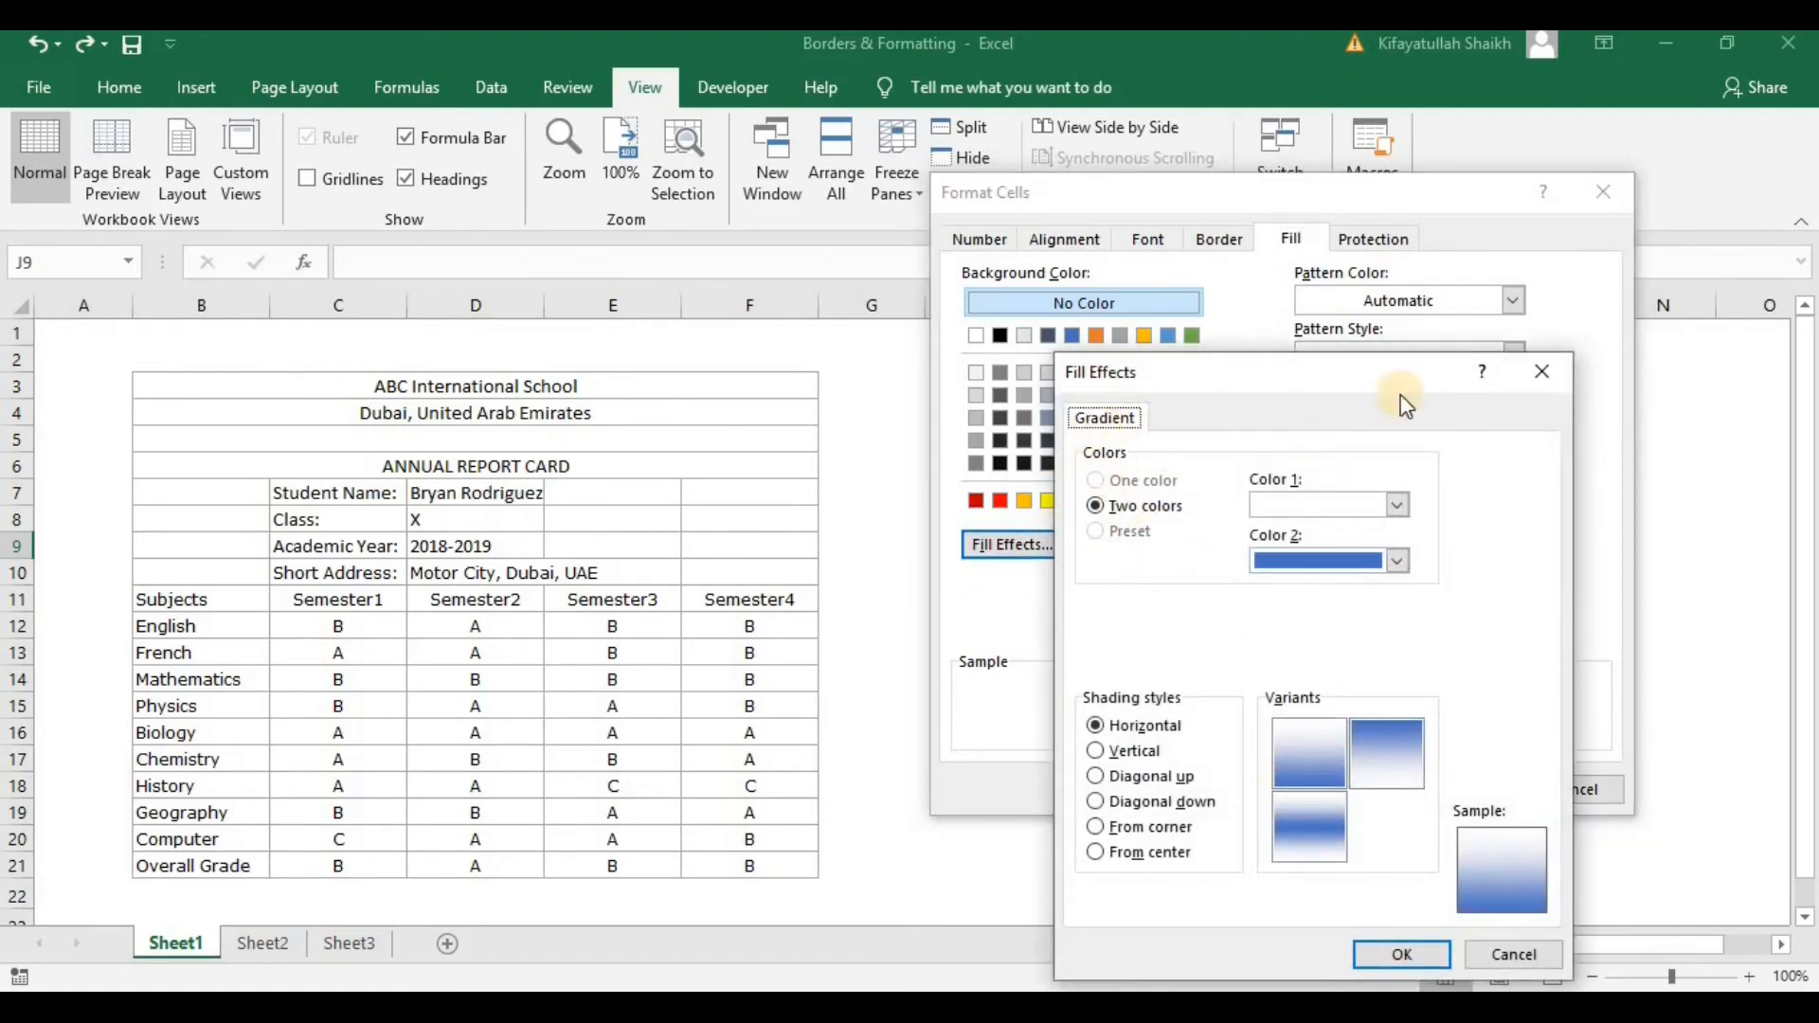
click(1398, 507)
click(1451, 461)
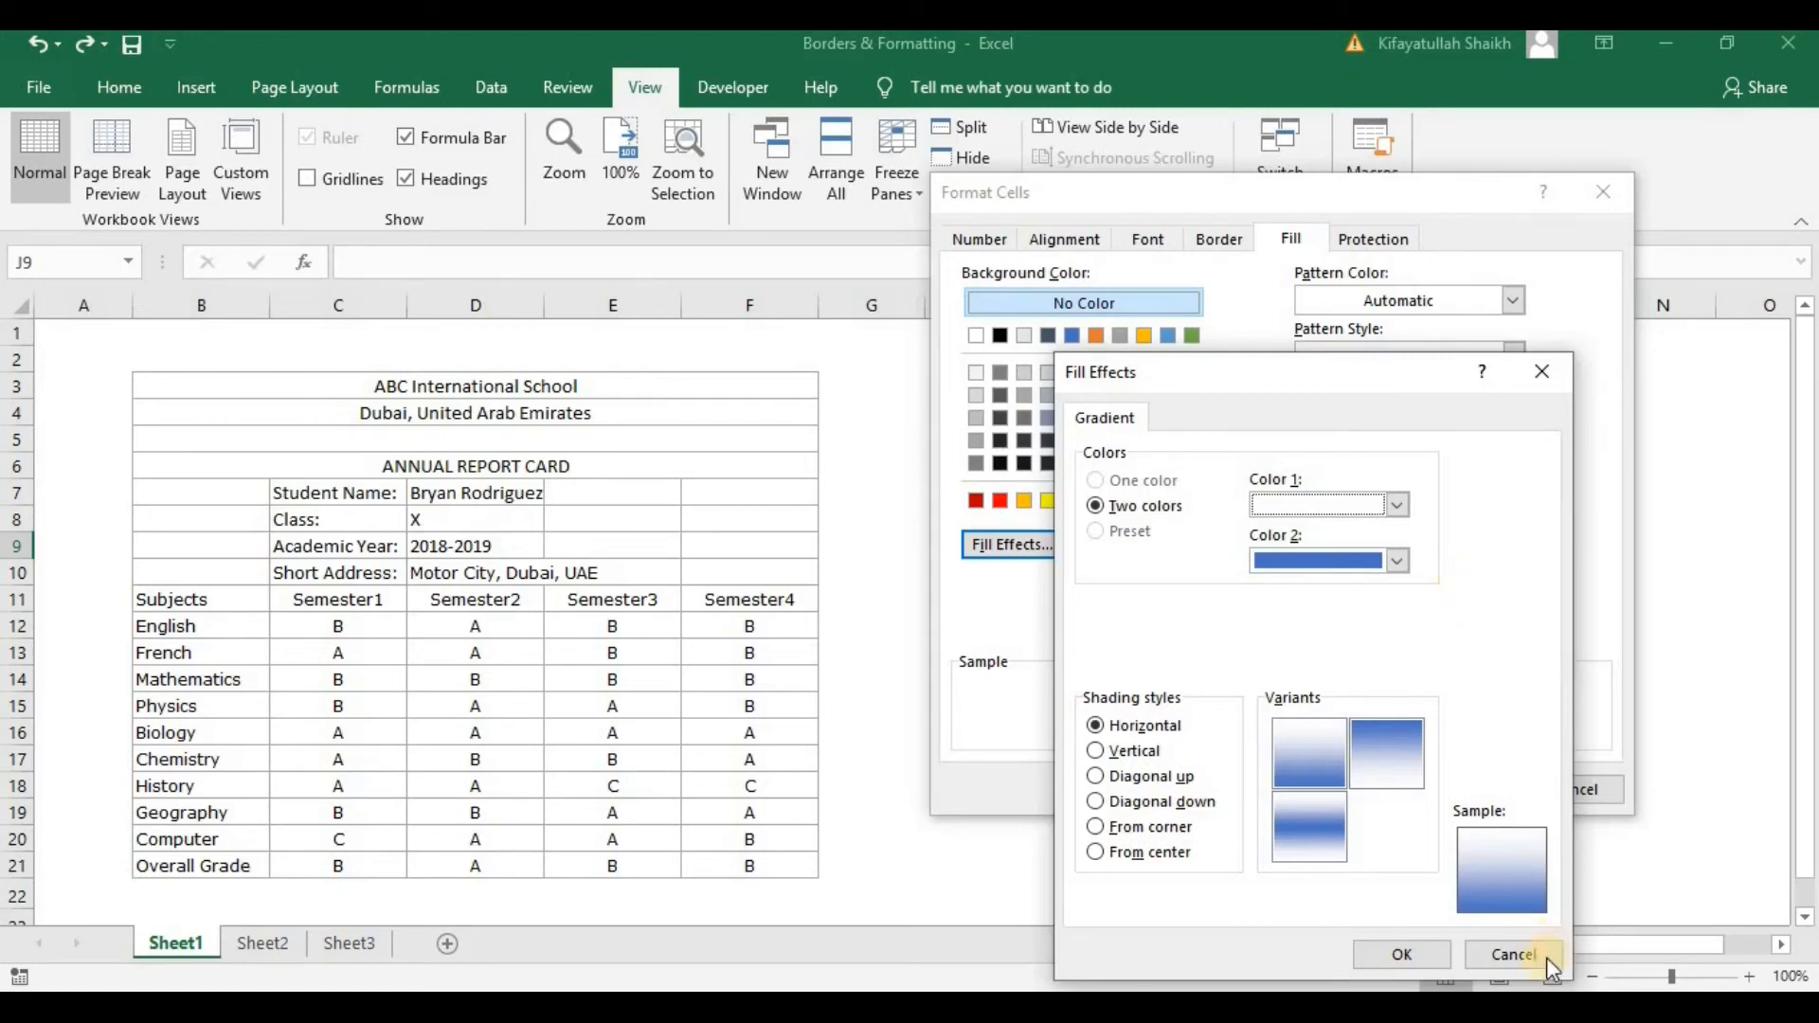
click(1513, 954)
click(1565, 792)
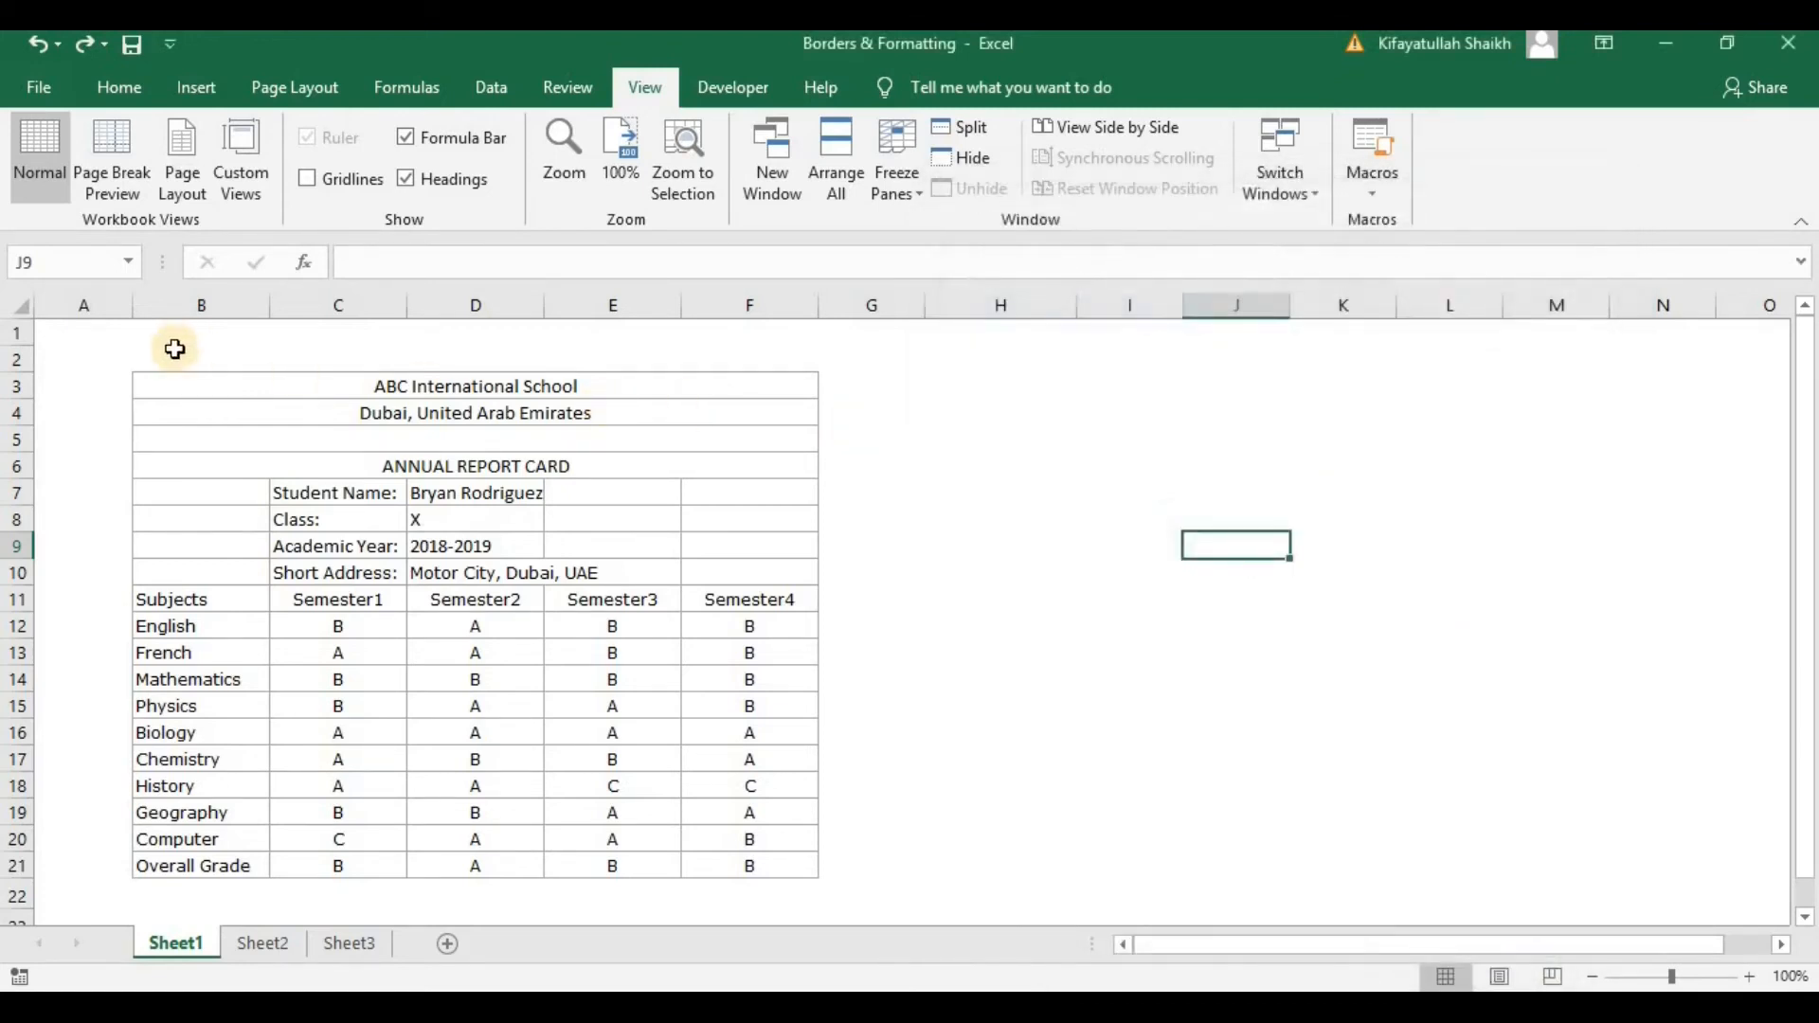
- Set up a two-color gradient fill for the school name row, with dark blue as Color 1 and Blue, Accent 1, Lighter 40% as Color 2
drag(174, 385, 713, 383)
right_click(934, 388)
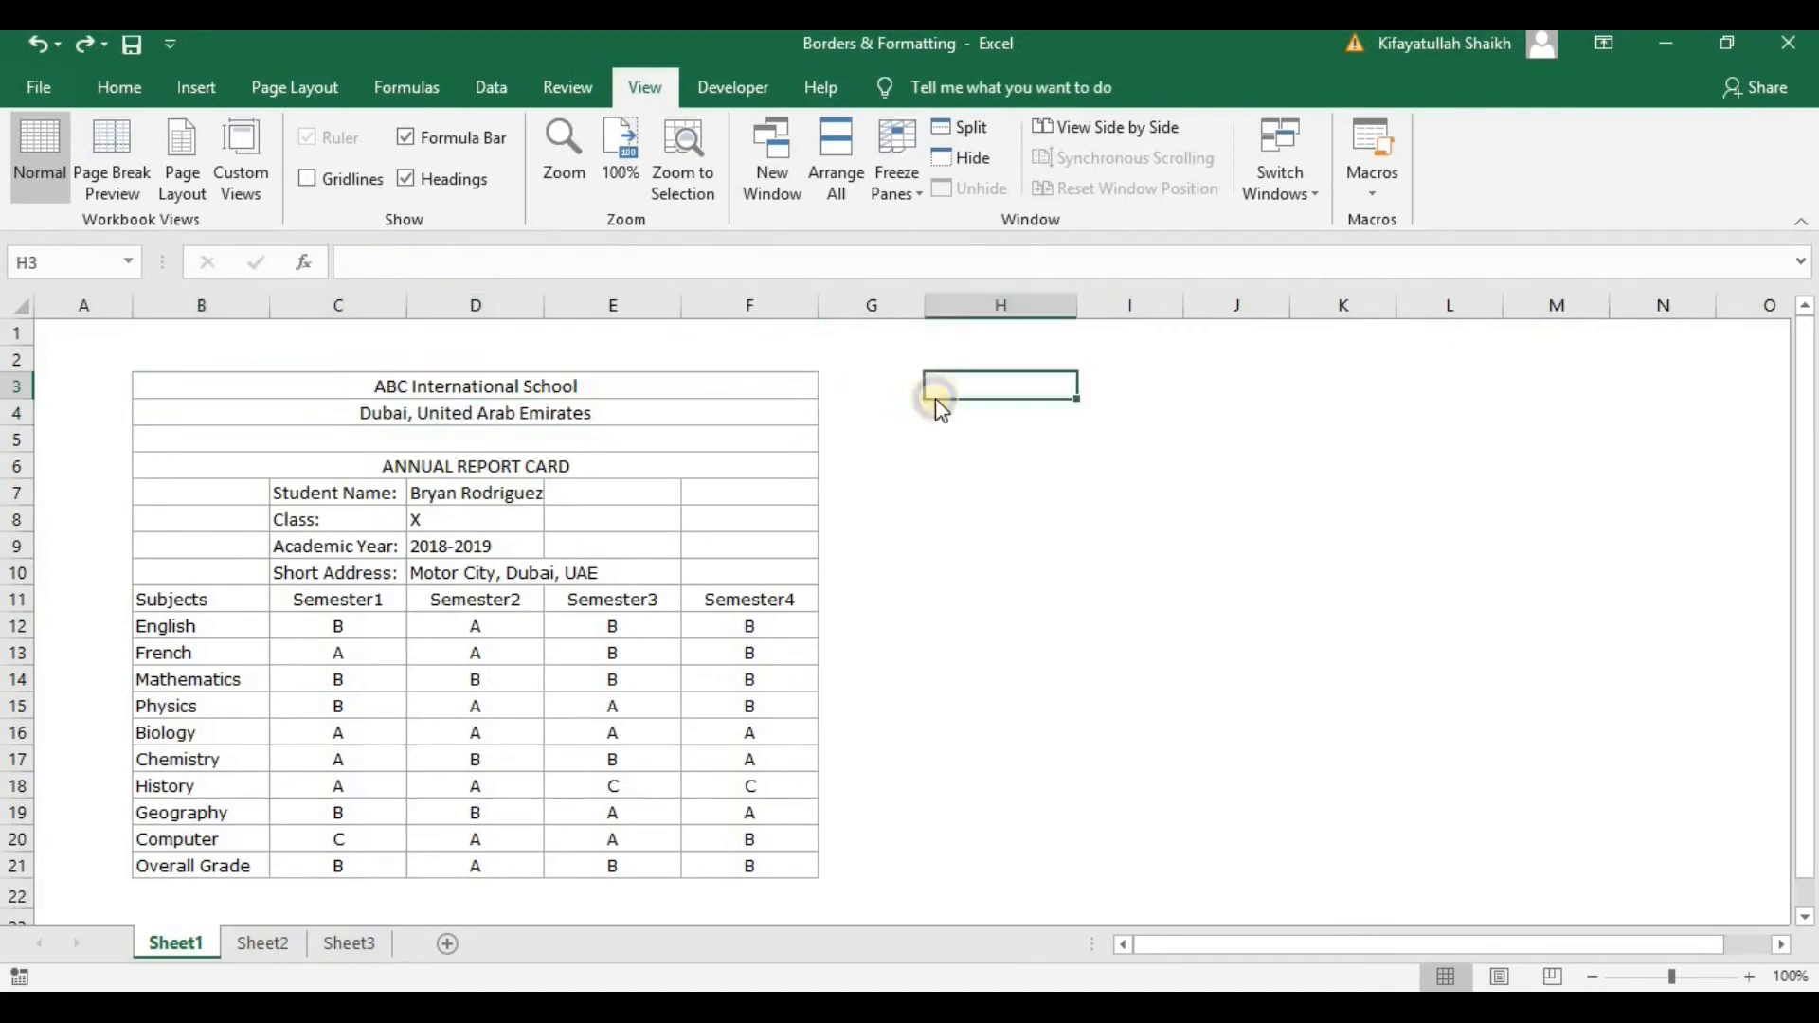
click(1042, 866)
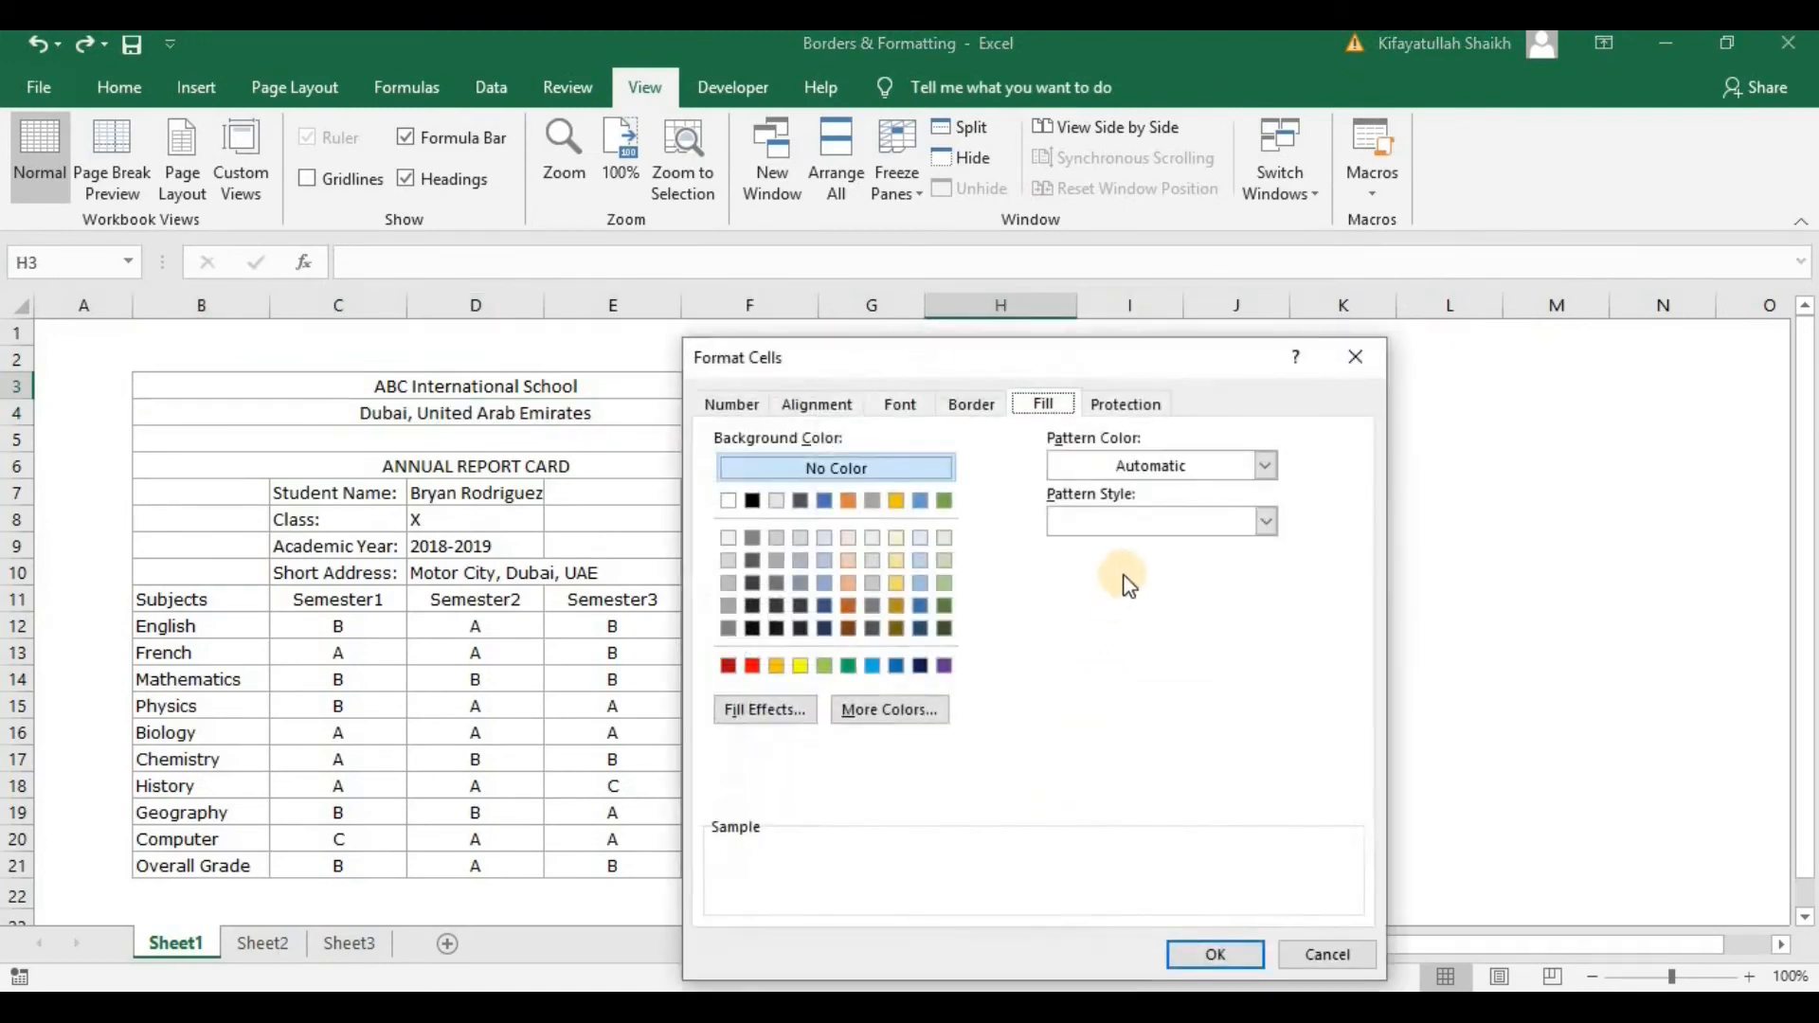
click(765, 711)
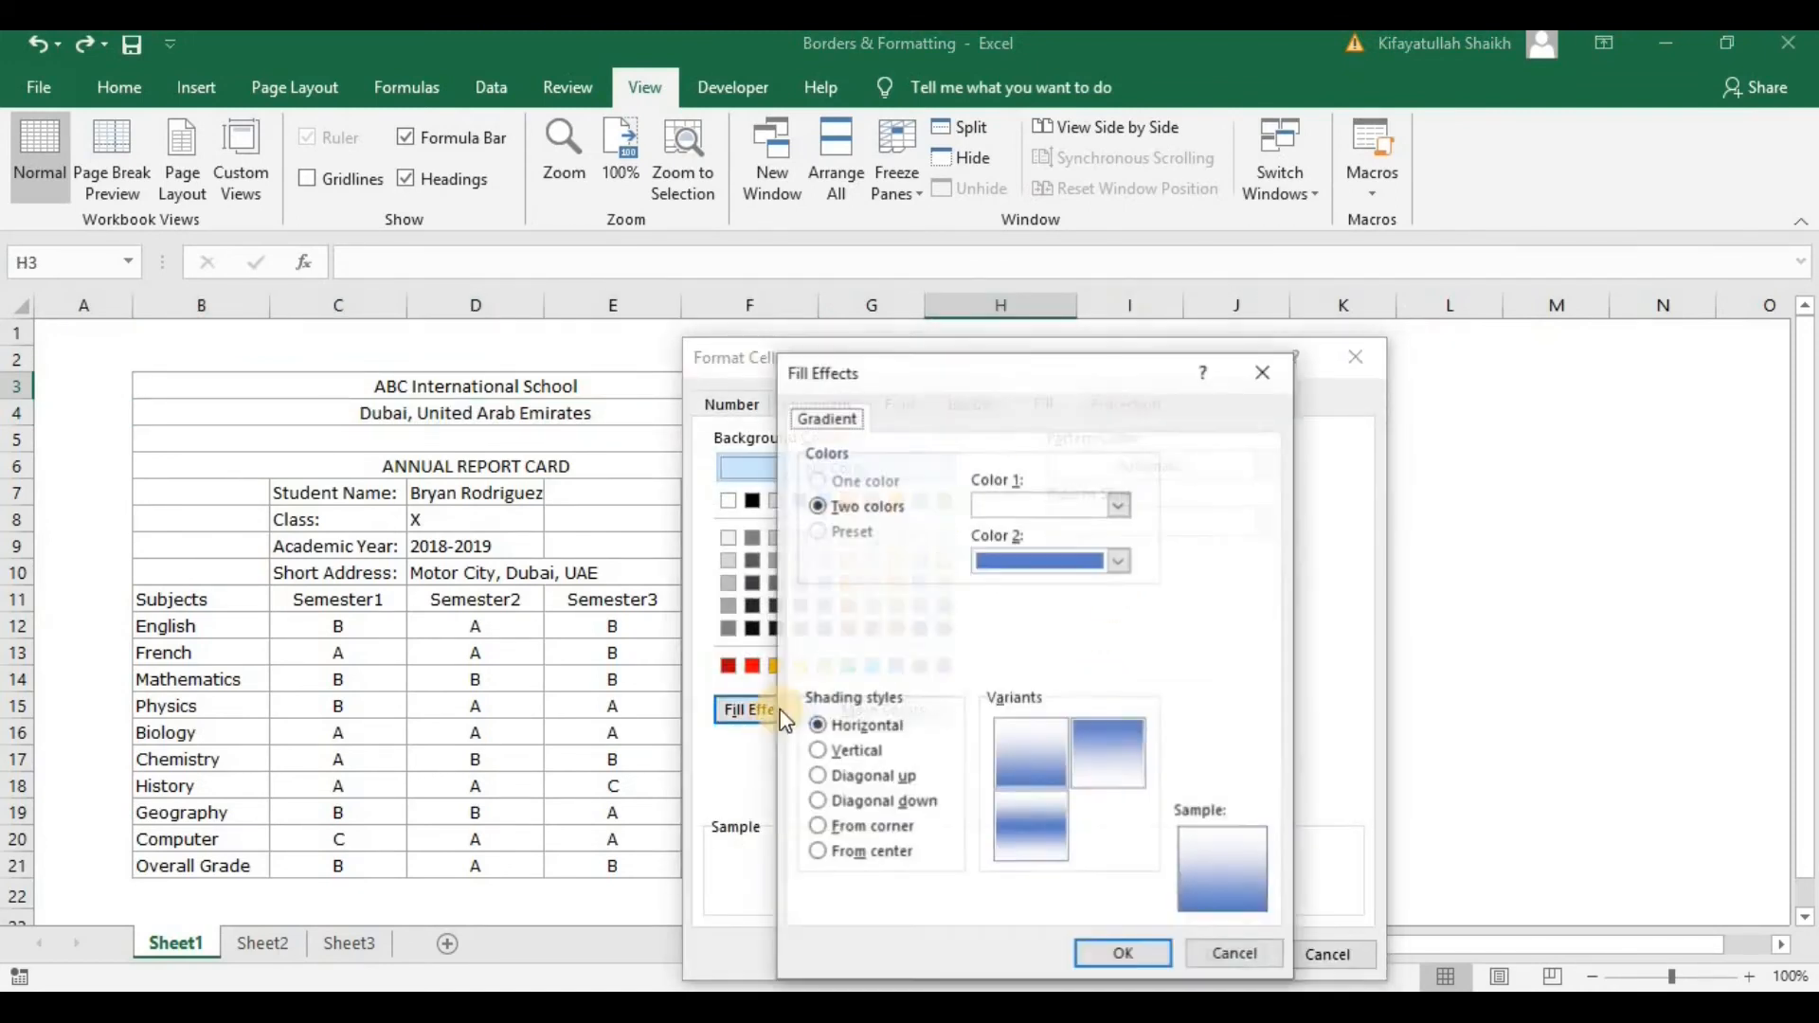
click(1119, 505)
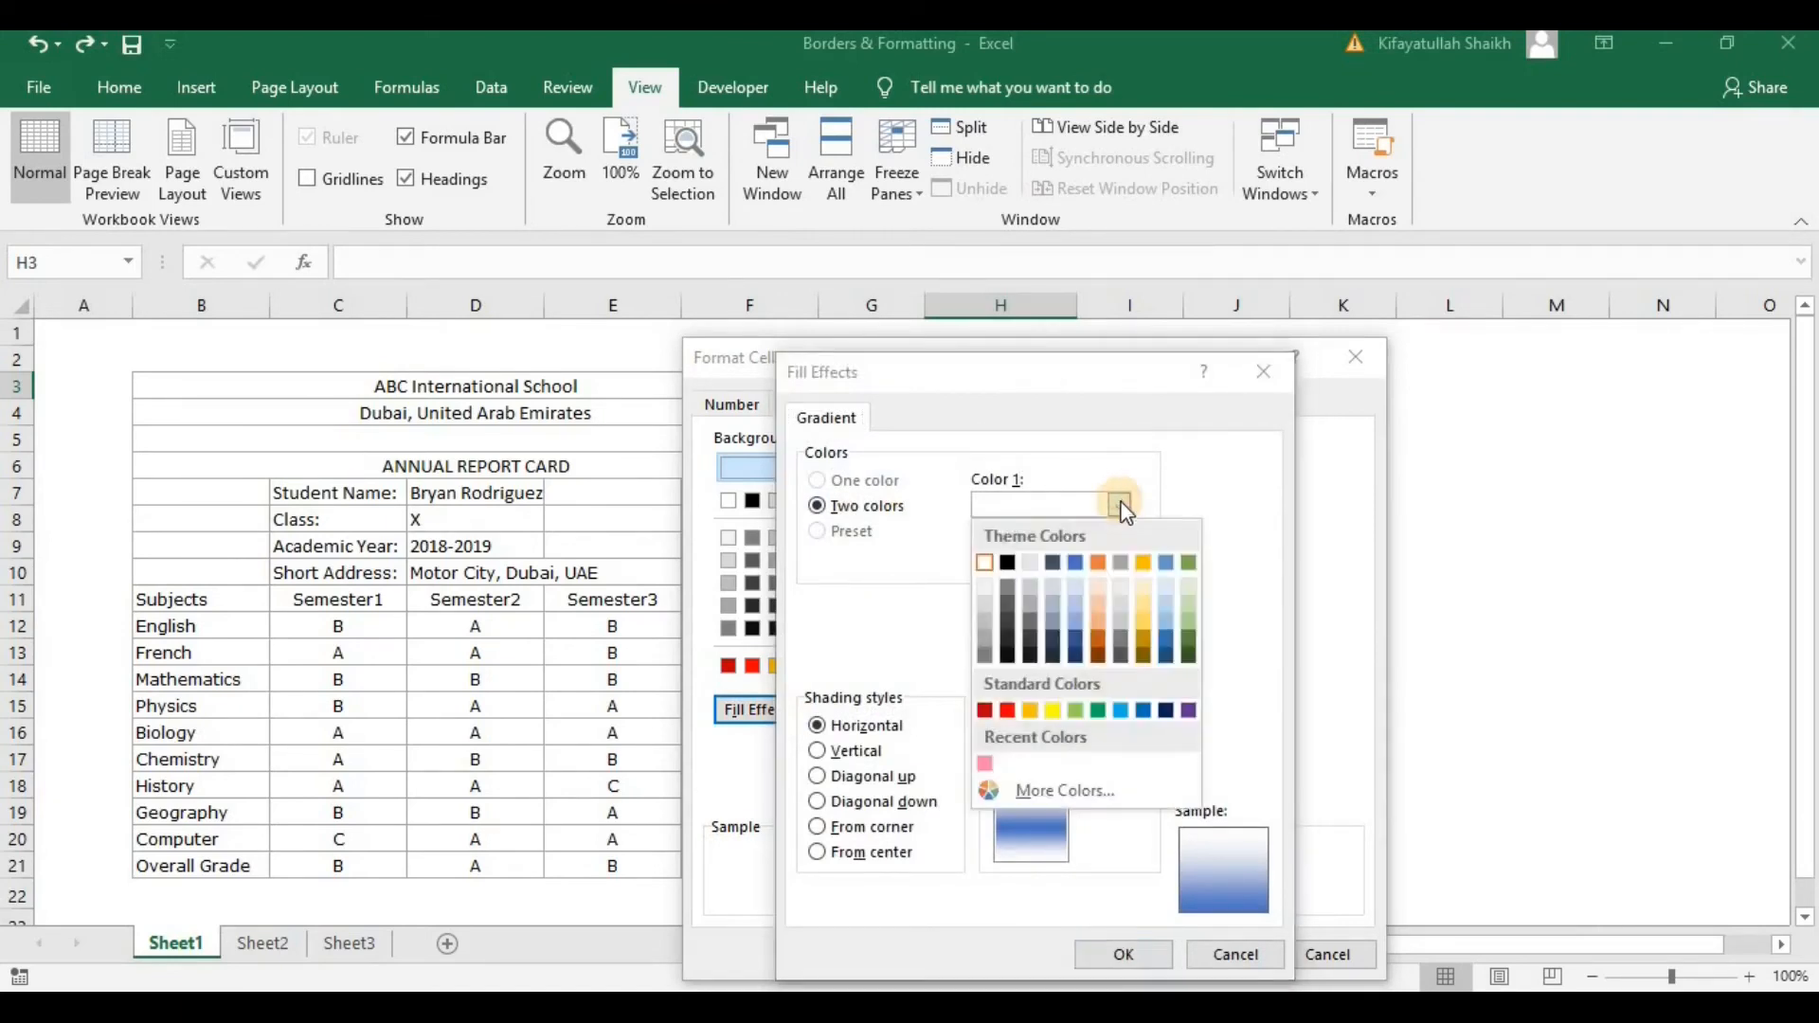
click(1077, 629)
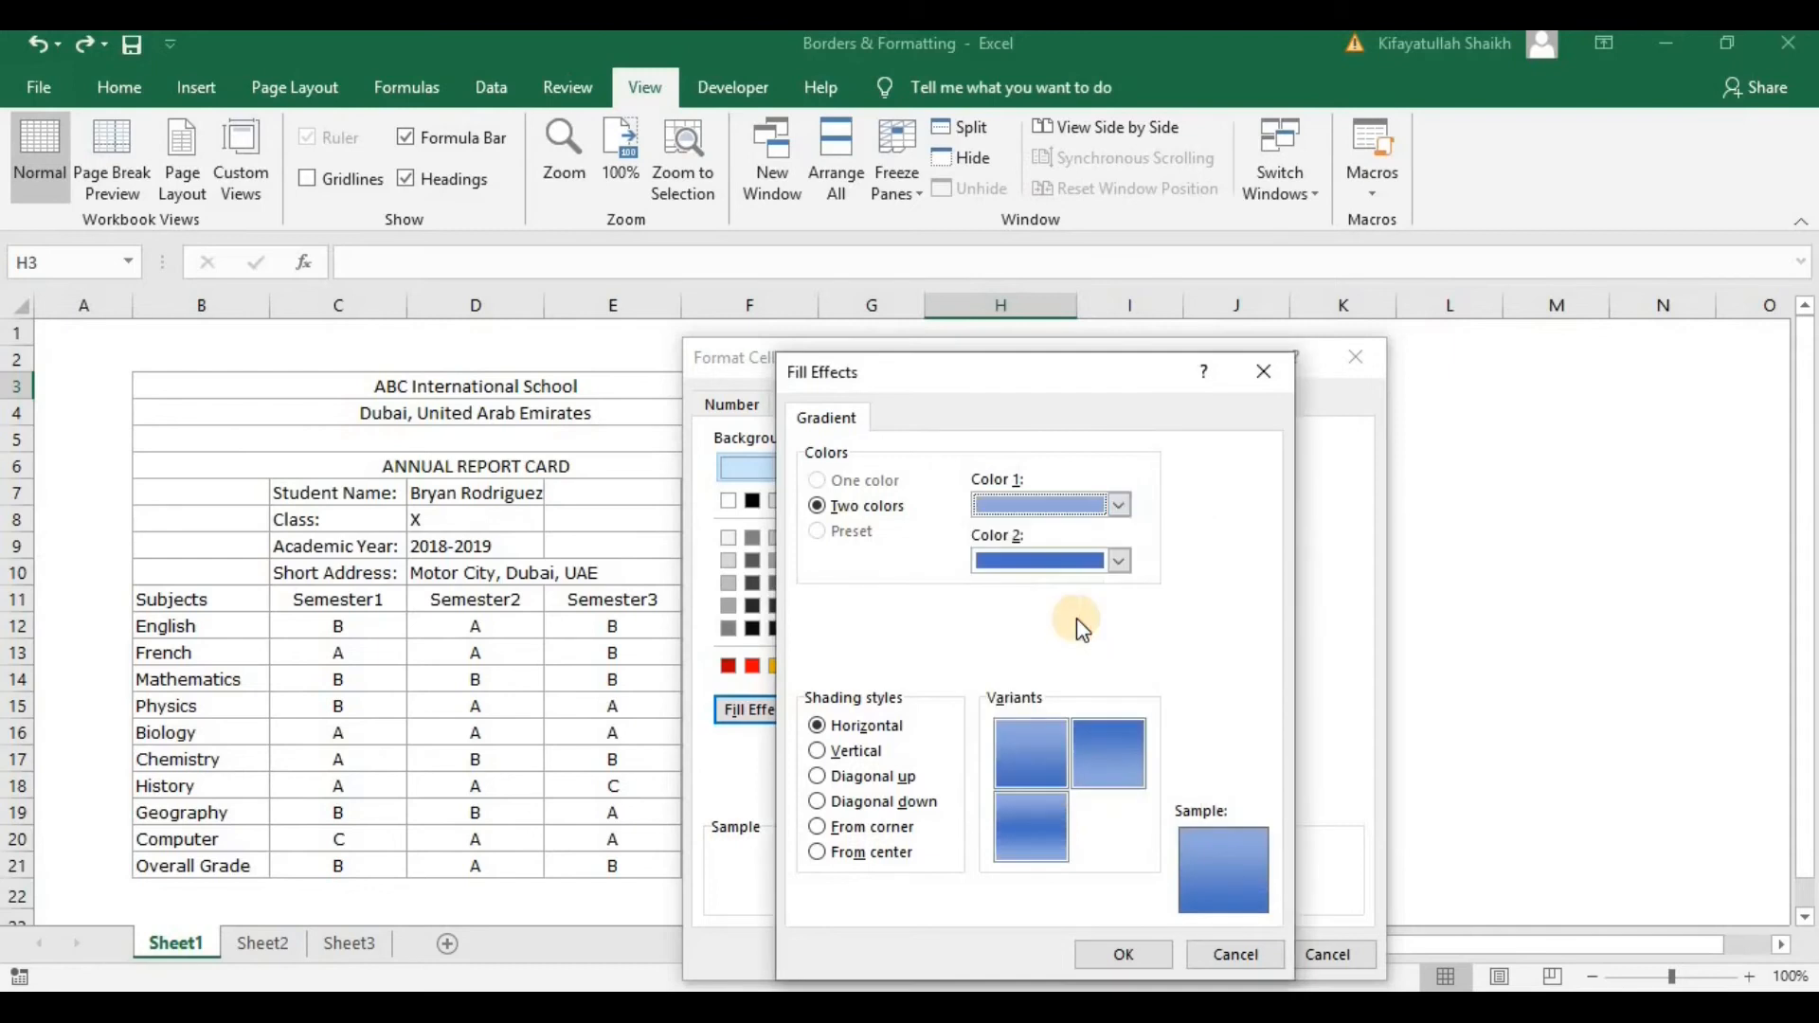
click(1116, 506)
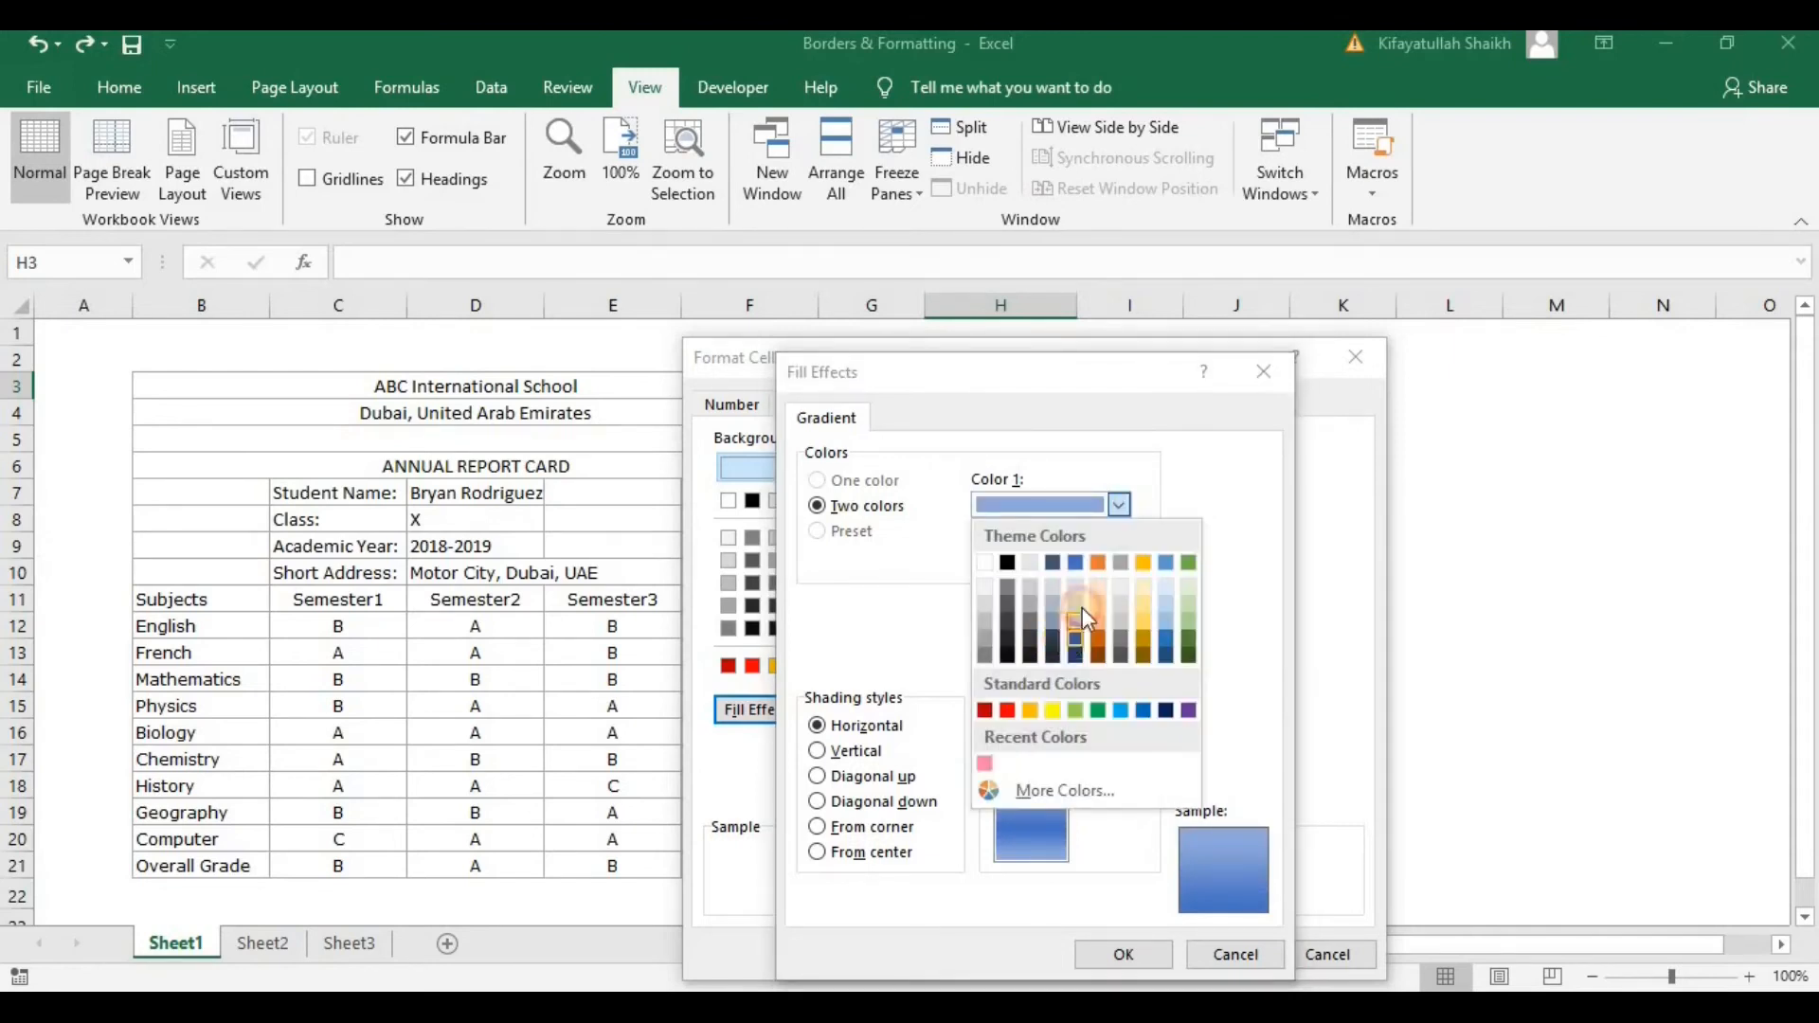
click(1077, 638)
click(1119, 561)
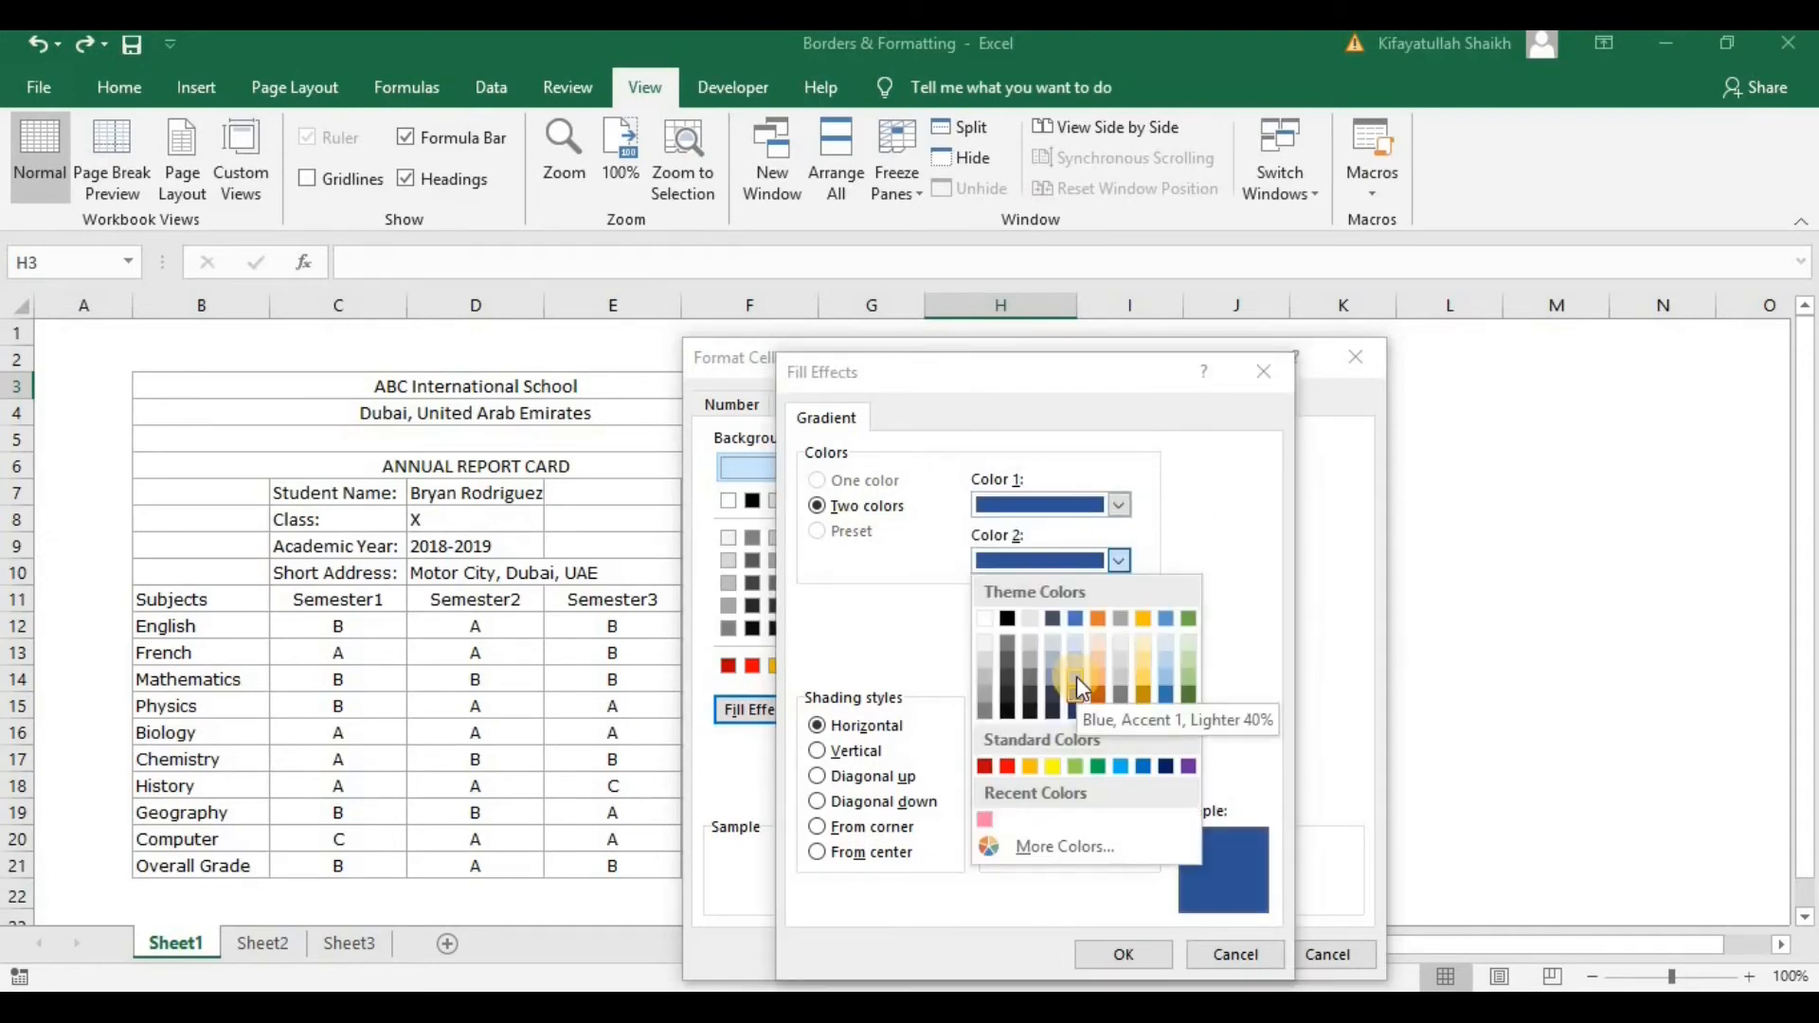
click(1077, 678)
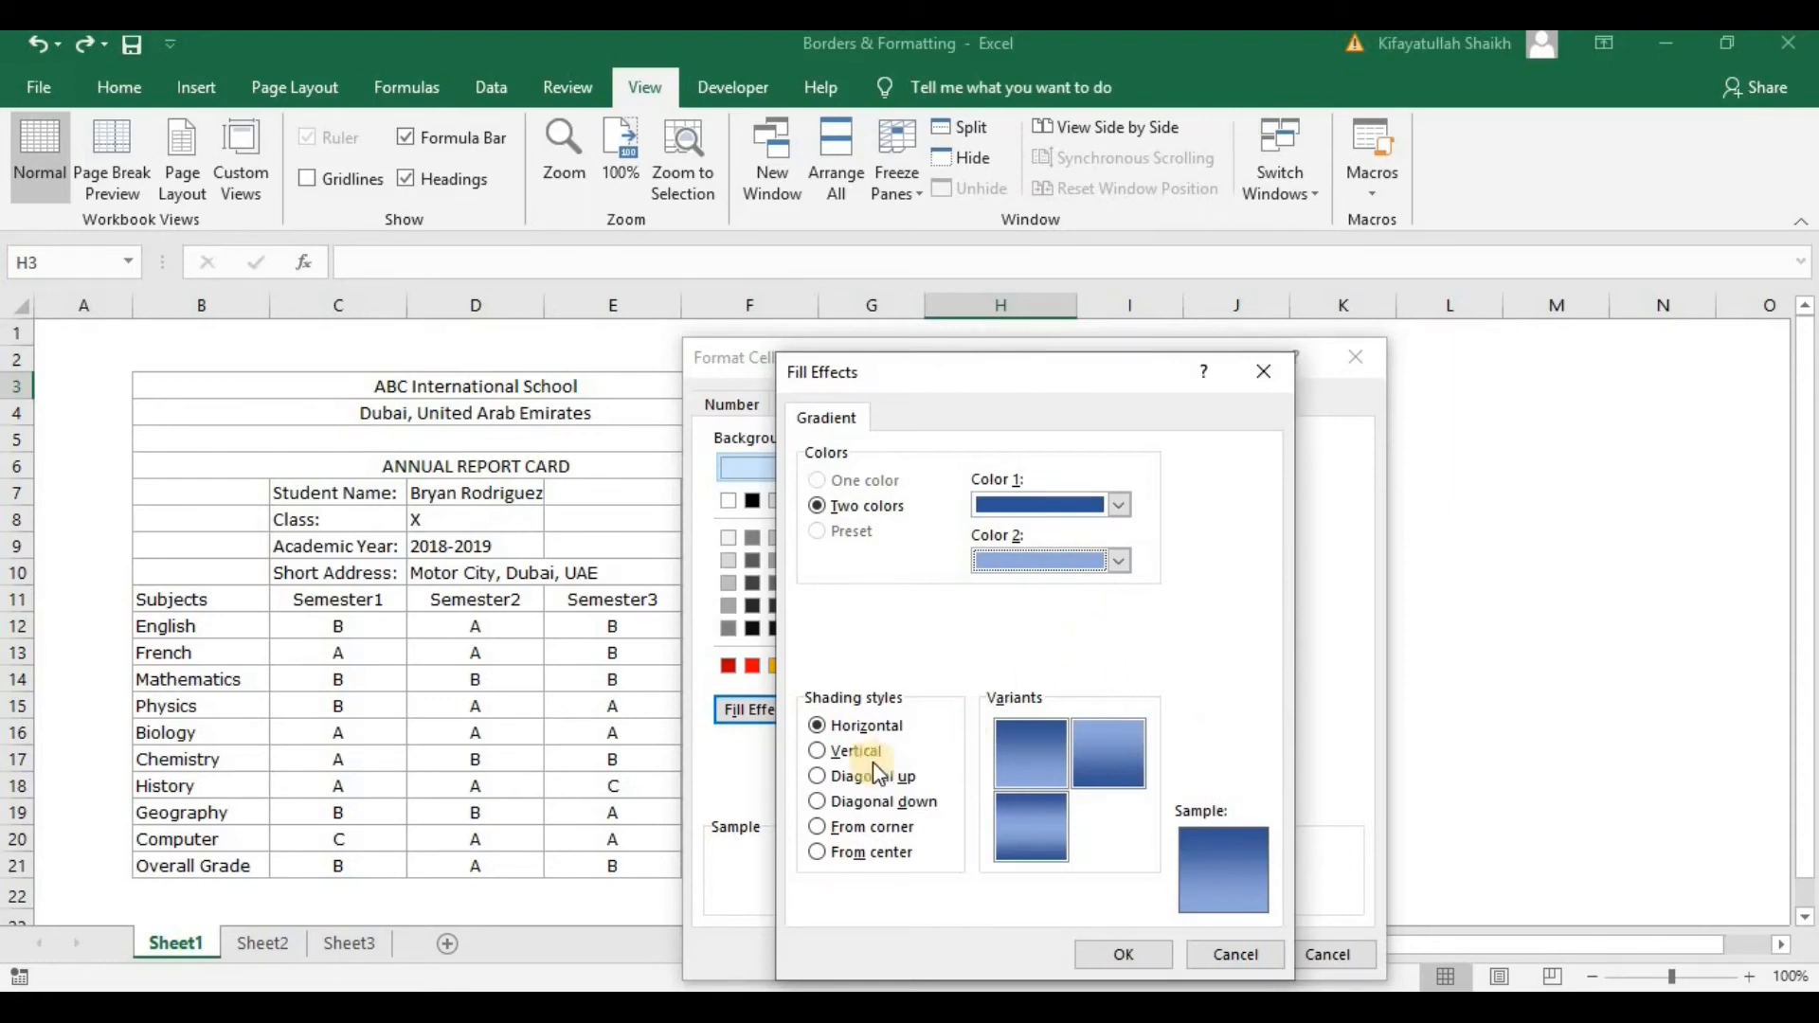
- Preview vertical shading, return to horizontal with the dark-on-top variant, and apply the gradient to the school name row B3
click(833, 739)
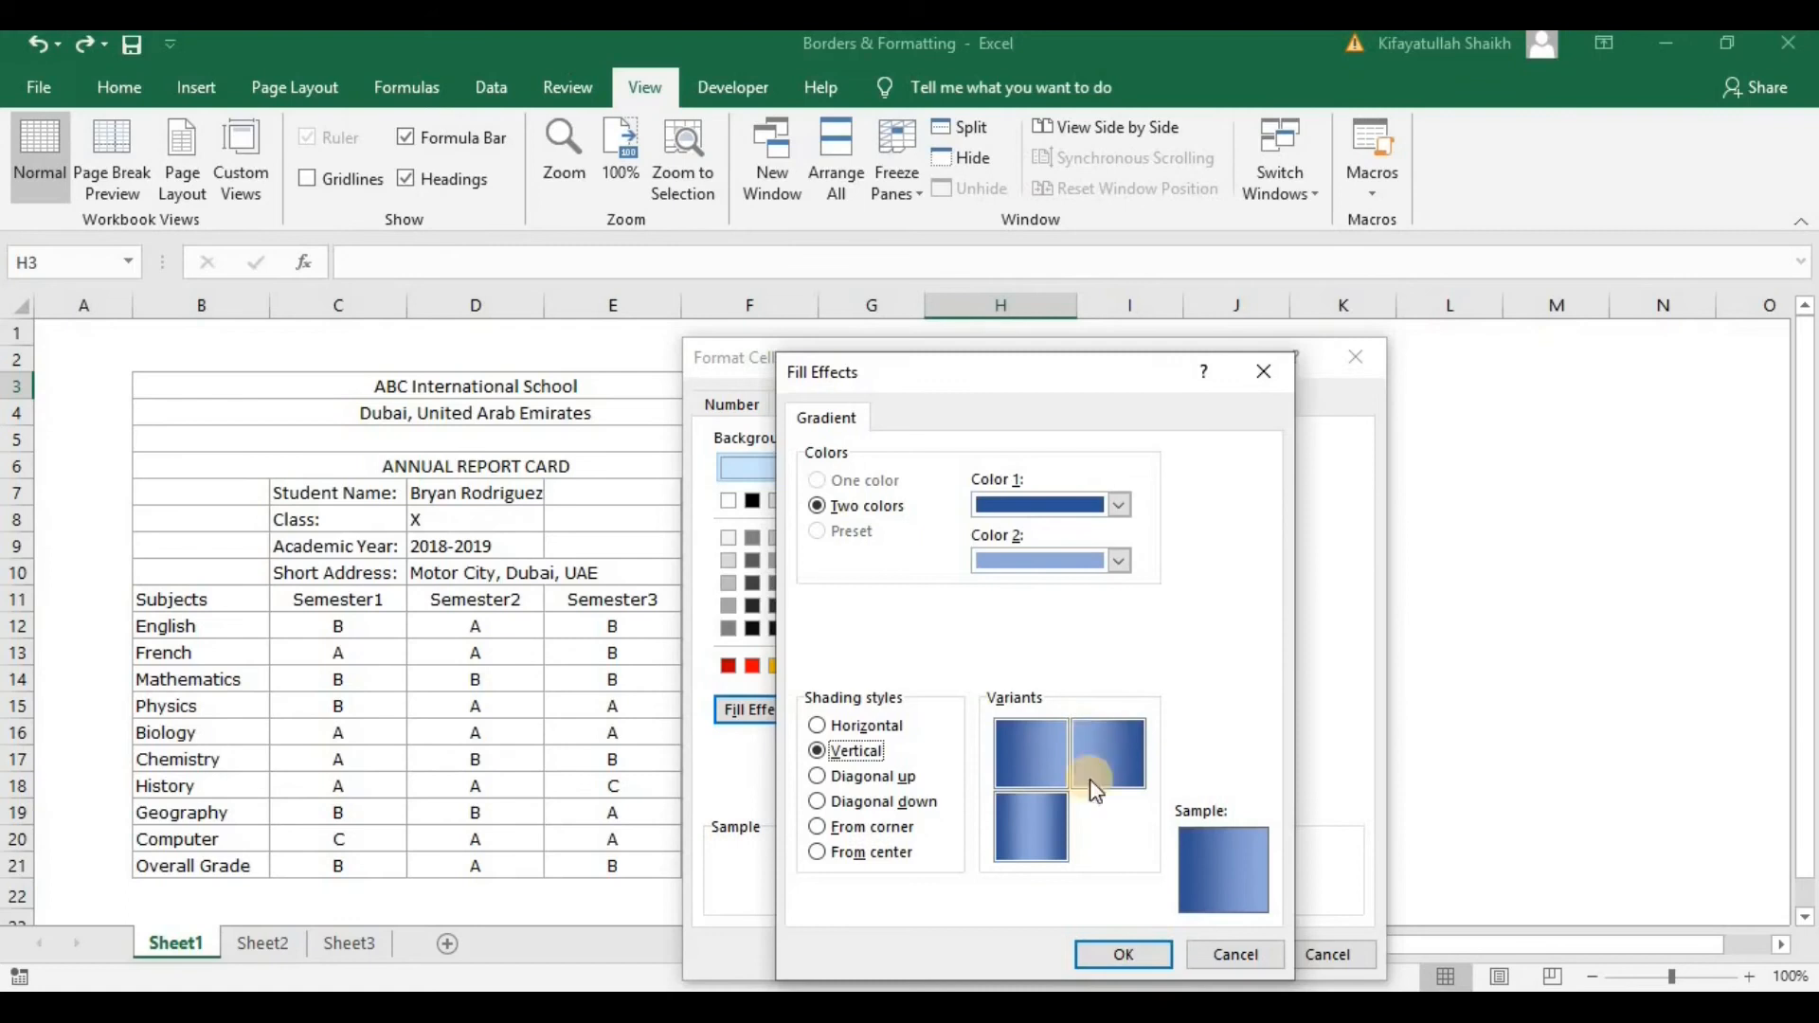
click(817, 730)
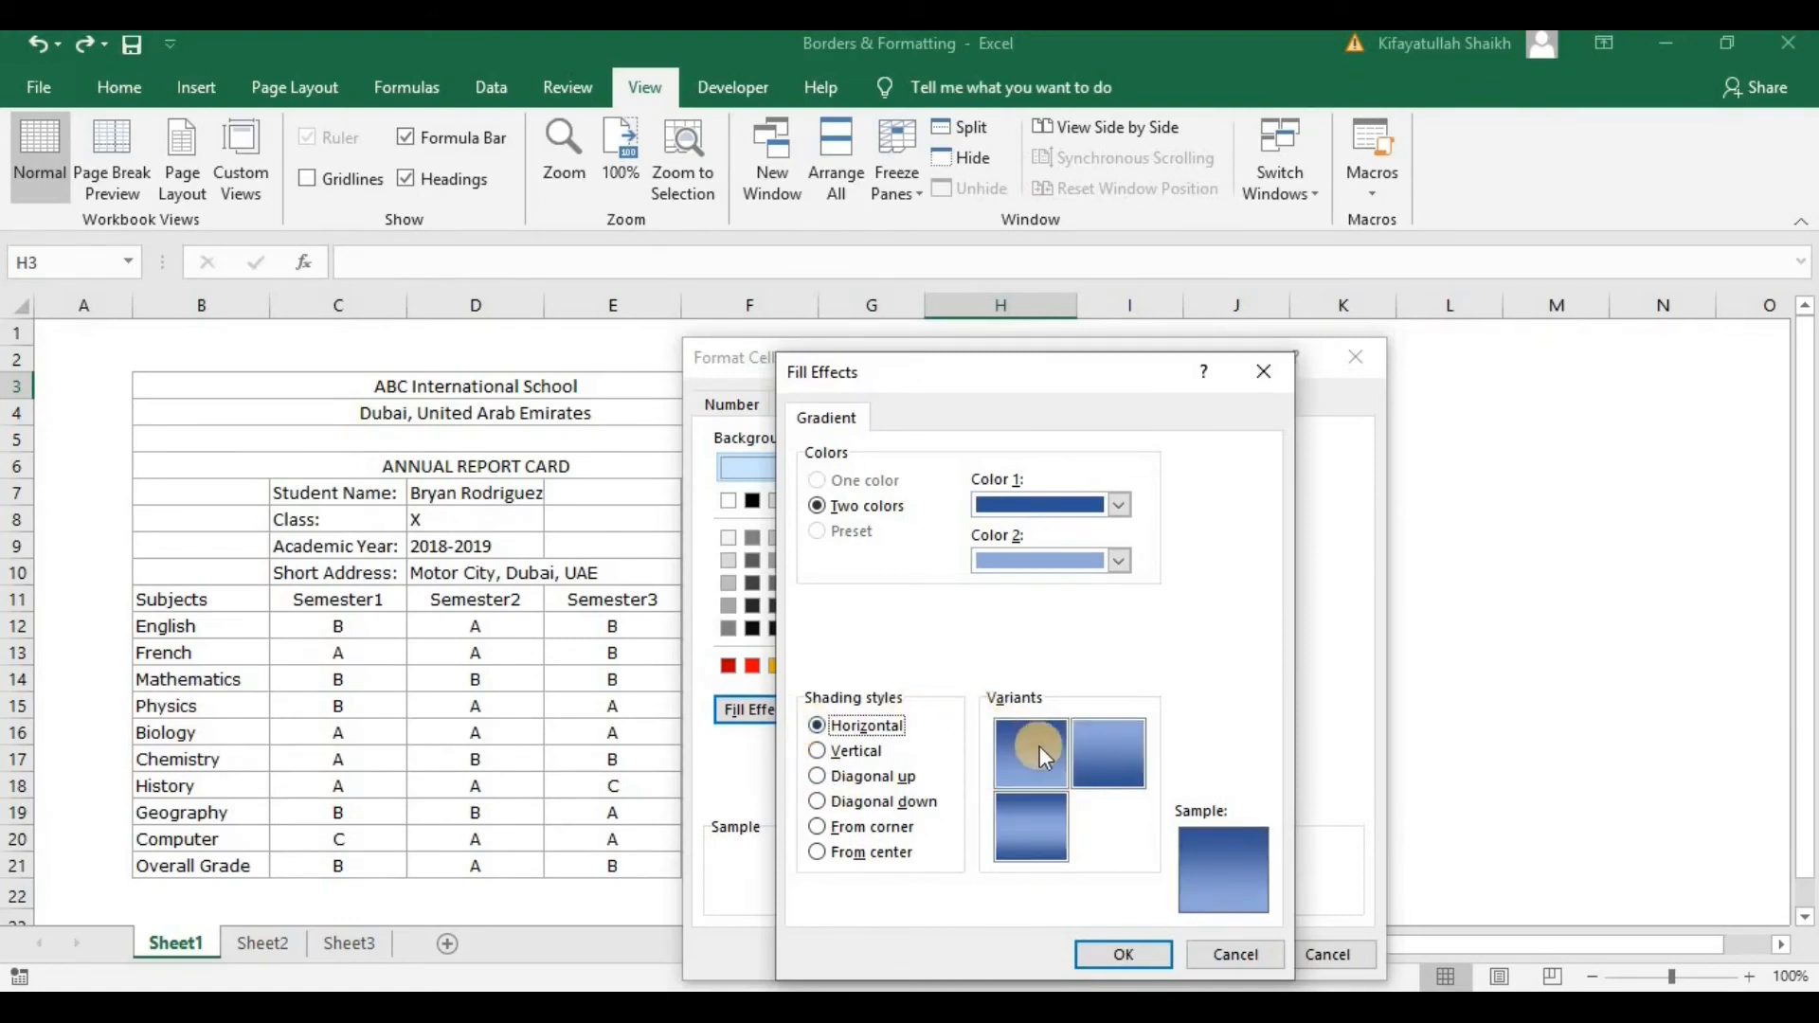
click(1039, 746)
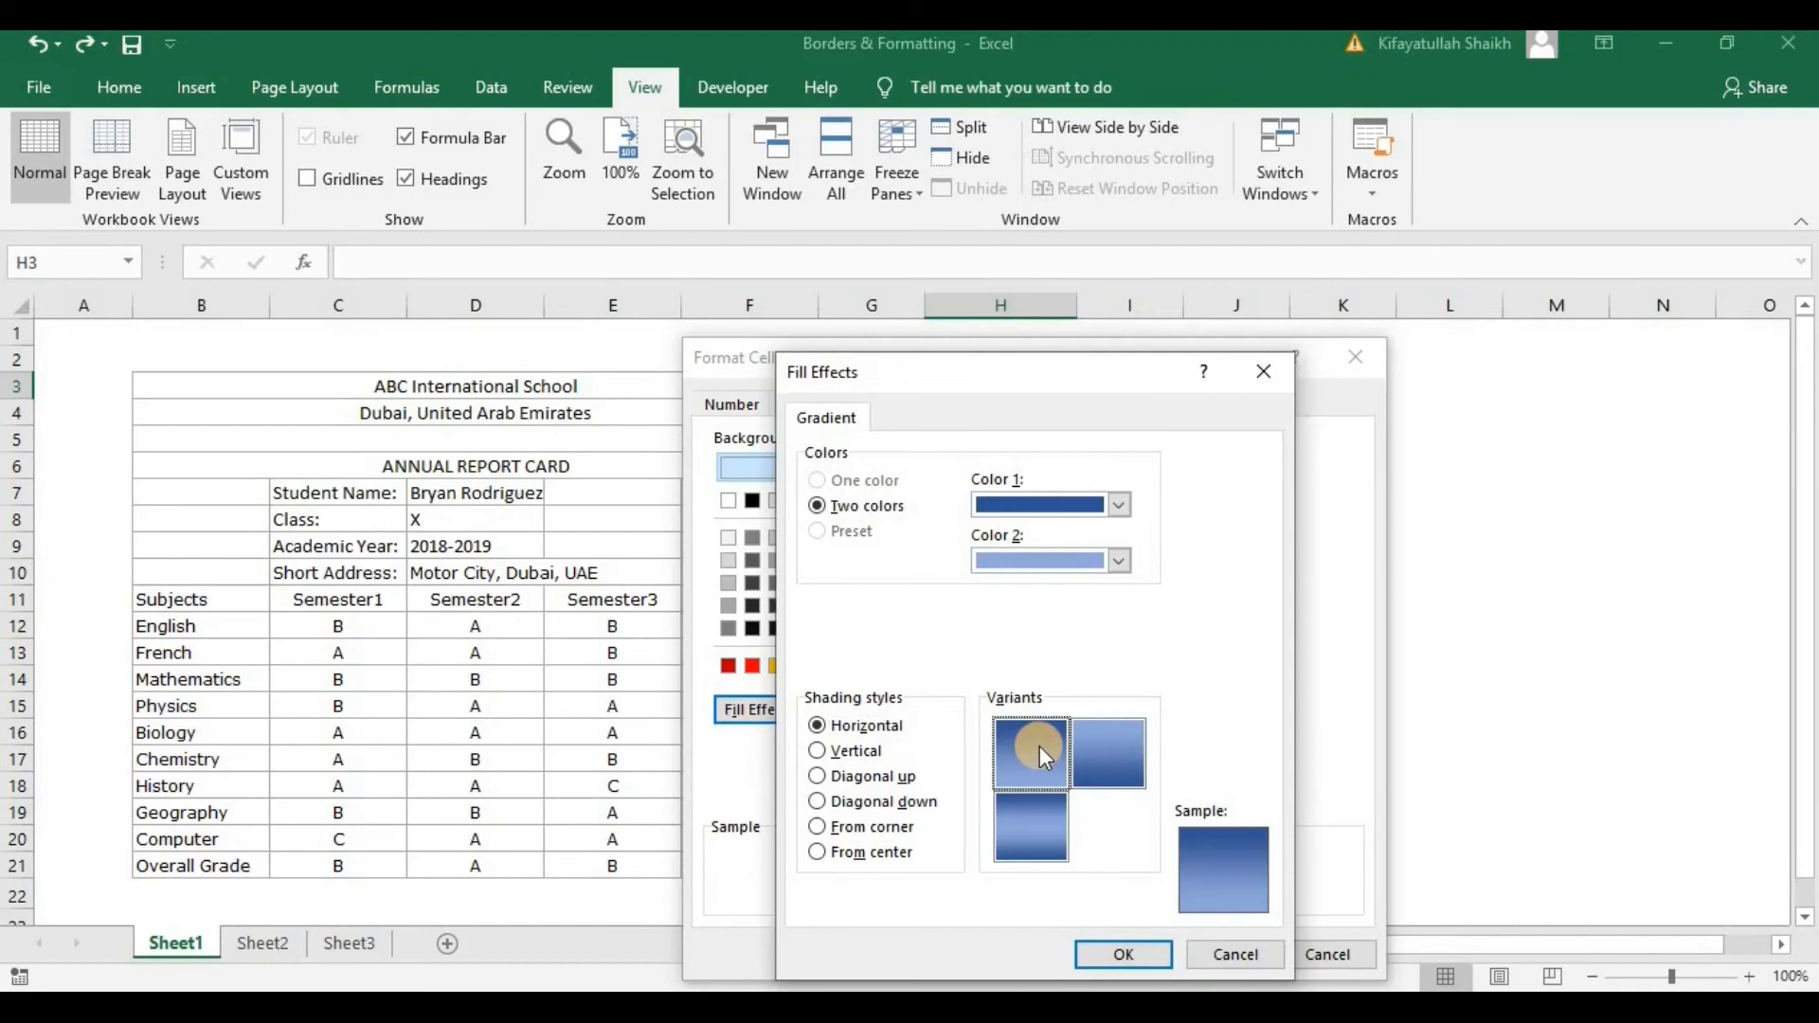
click(1144, 957)
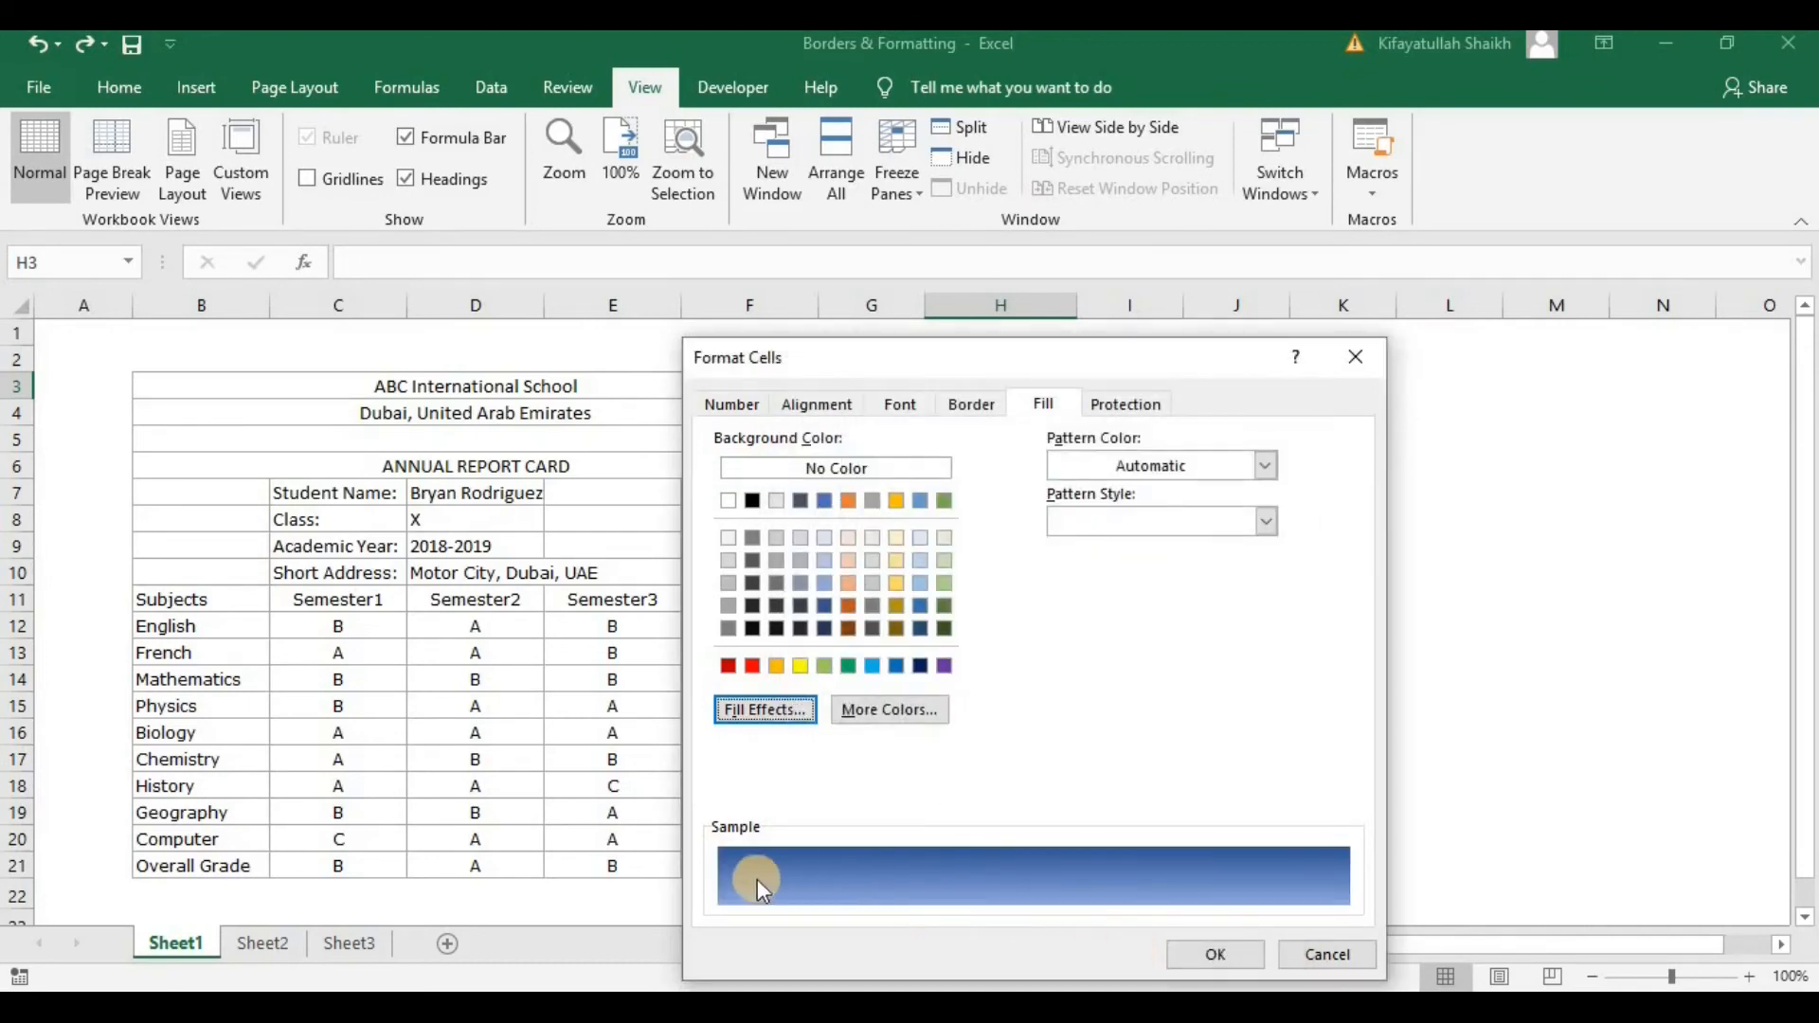
click(1220, 952)
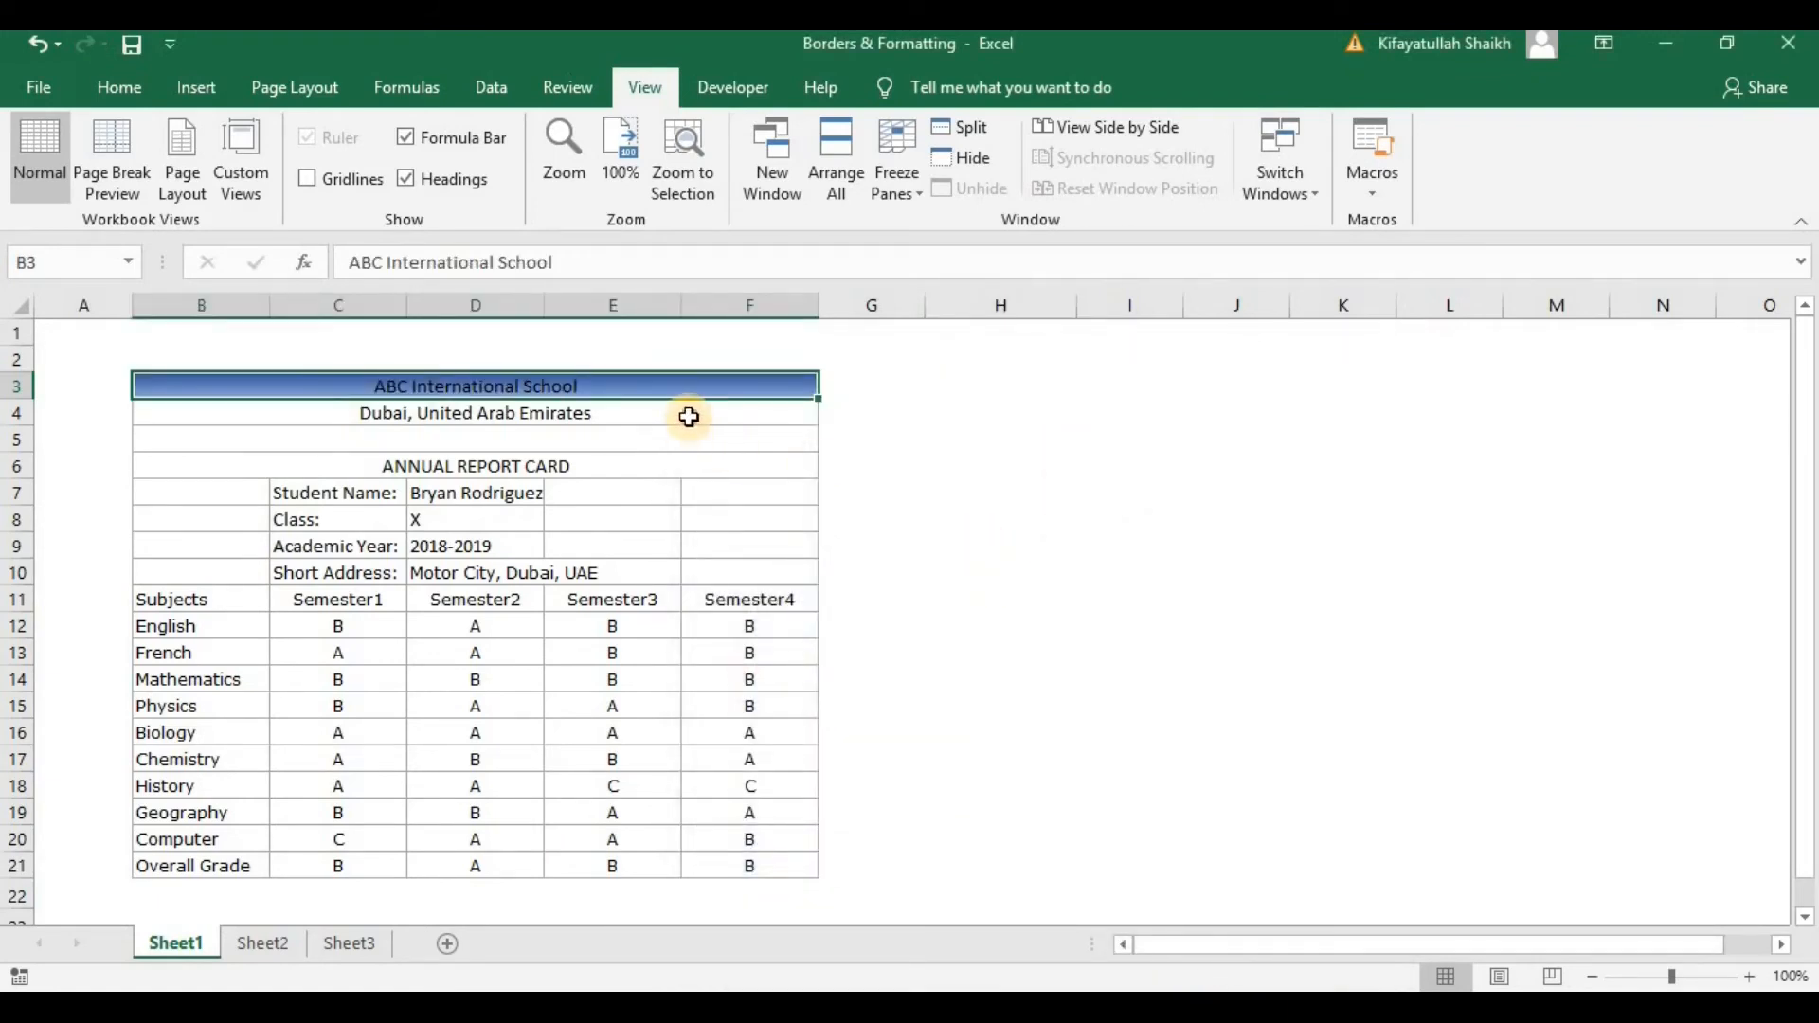
- Apply a horizontal two-color gradient to the address row B4, from Blue, Accent 1, Lighter 40% to a lighter blue, and deselect it
click(689, 417)
right_click(690, 415)
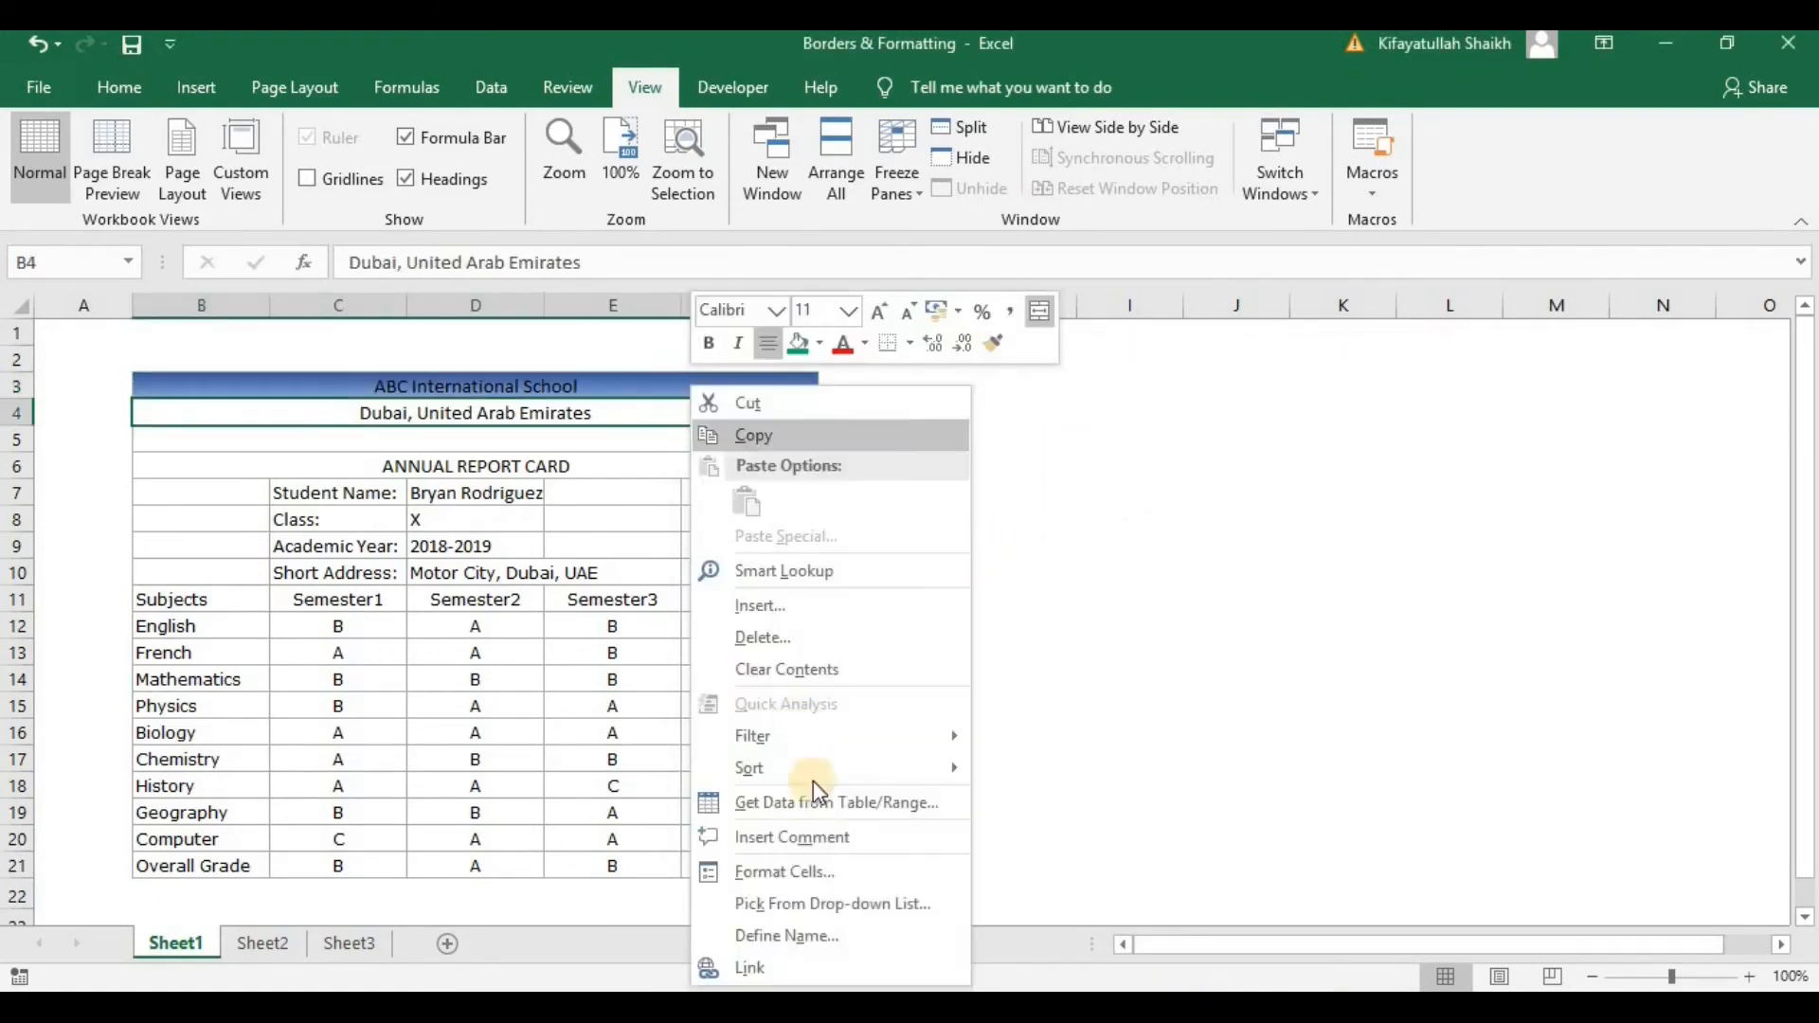
click(817, 876)
click(524, 711)
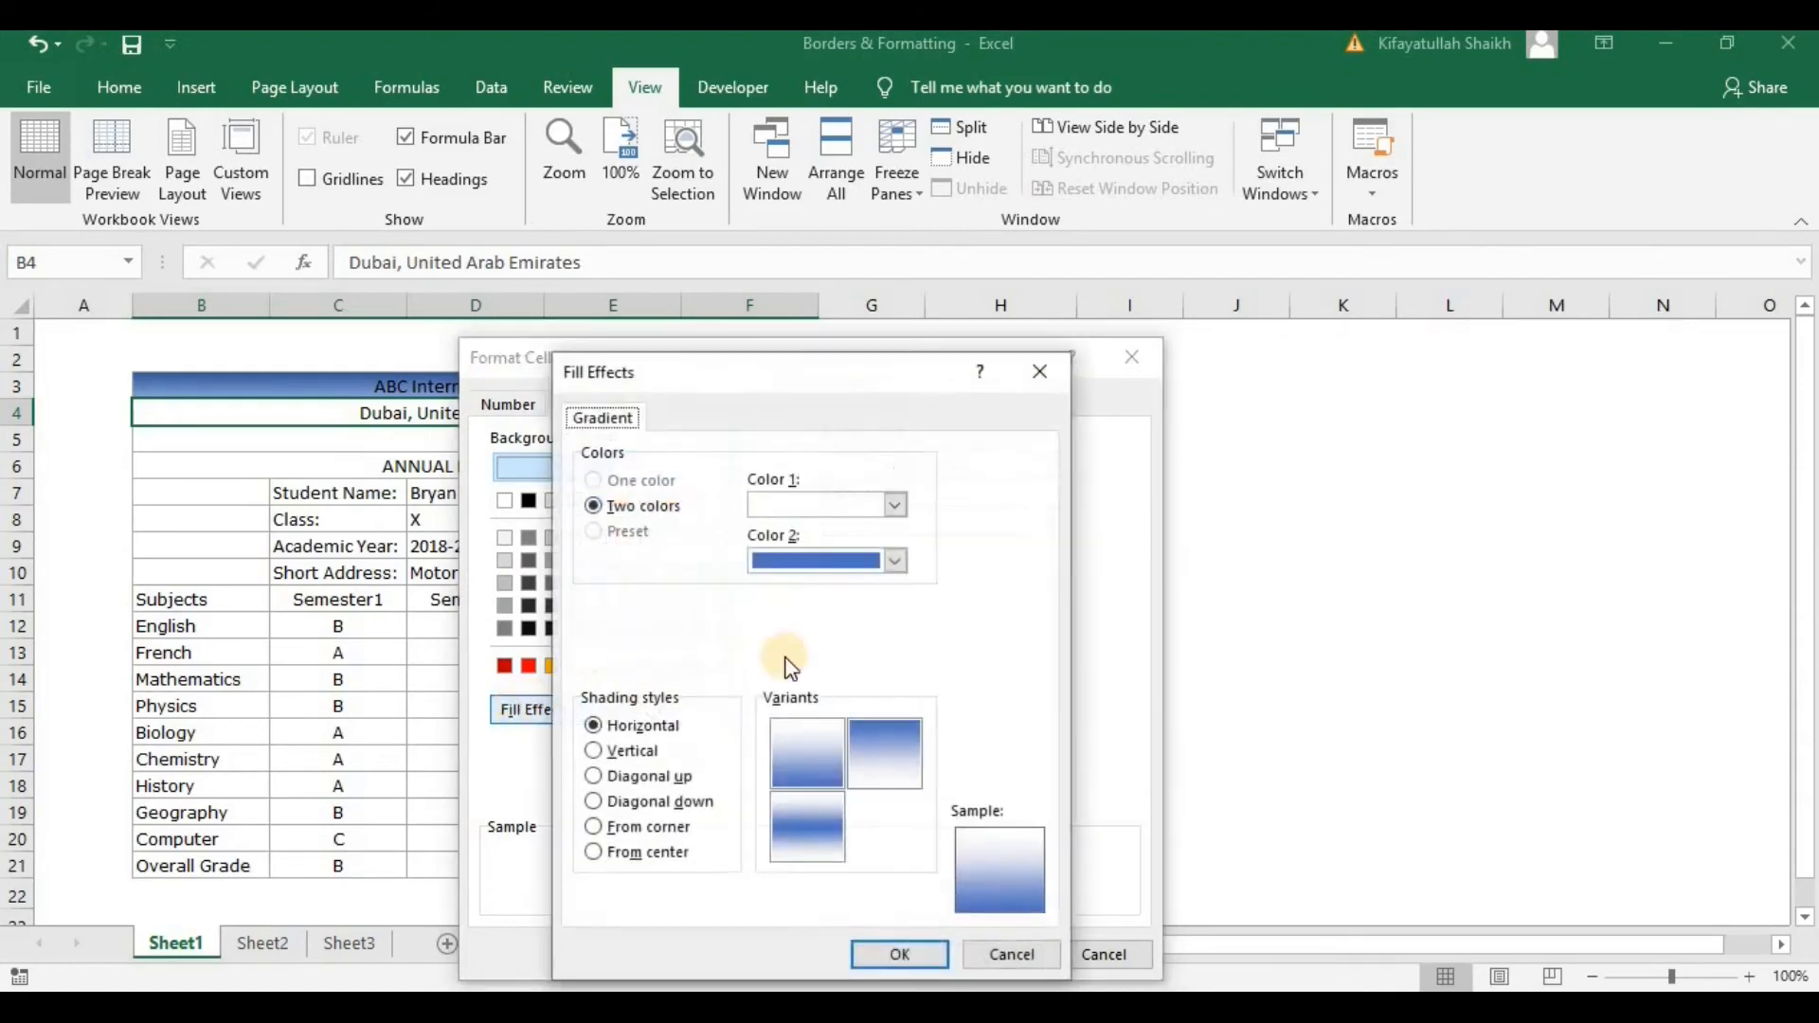
click(897, 510)
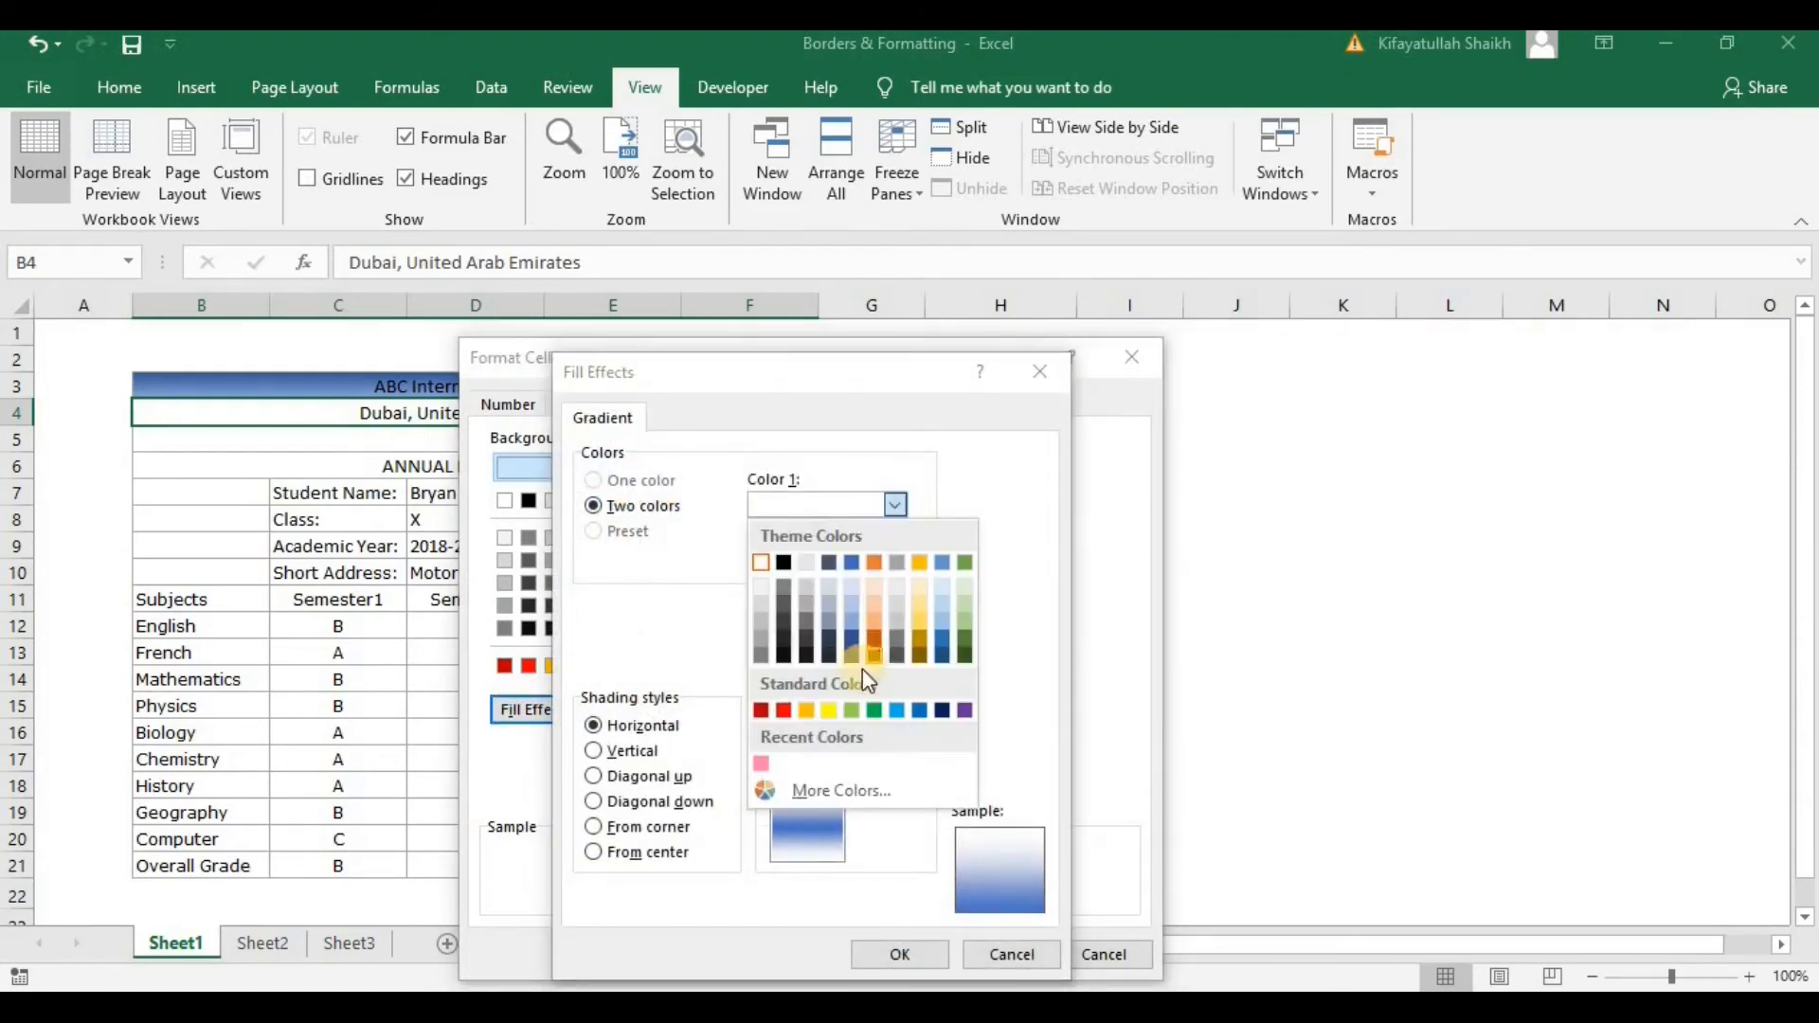
click(852, 627)
click(891, 565)
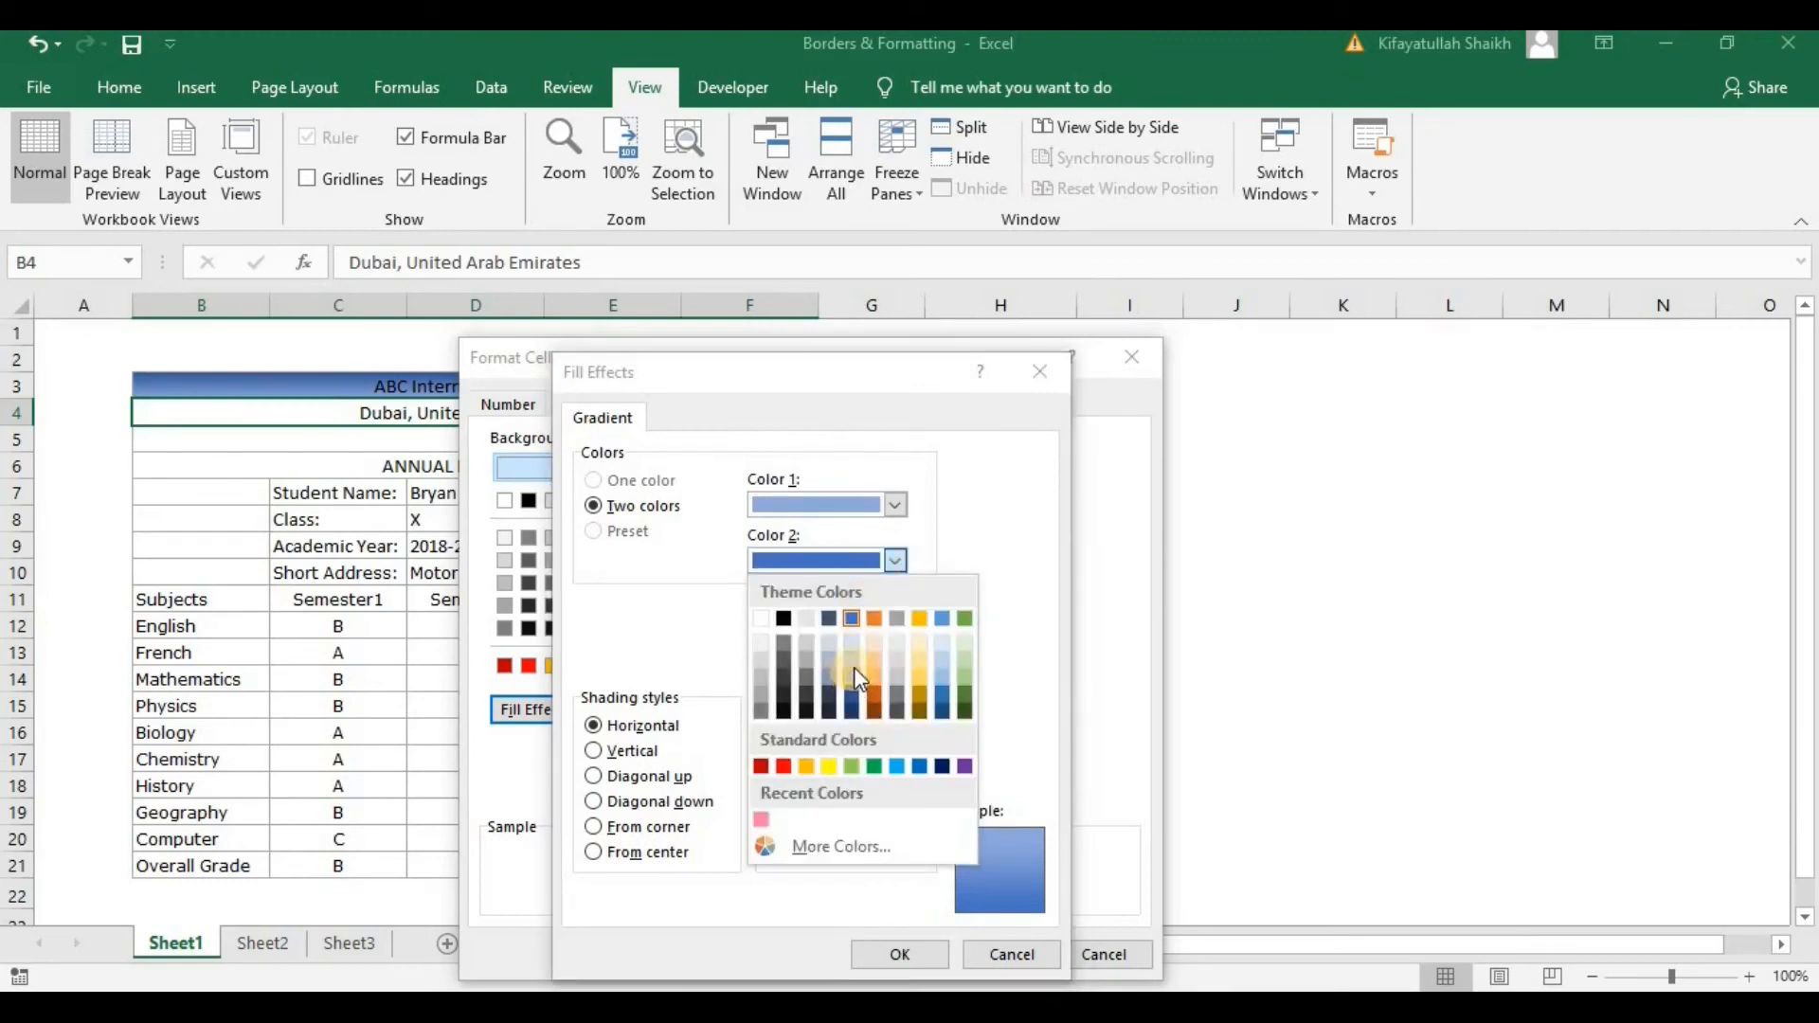
click(855, 667)
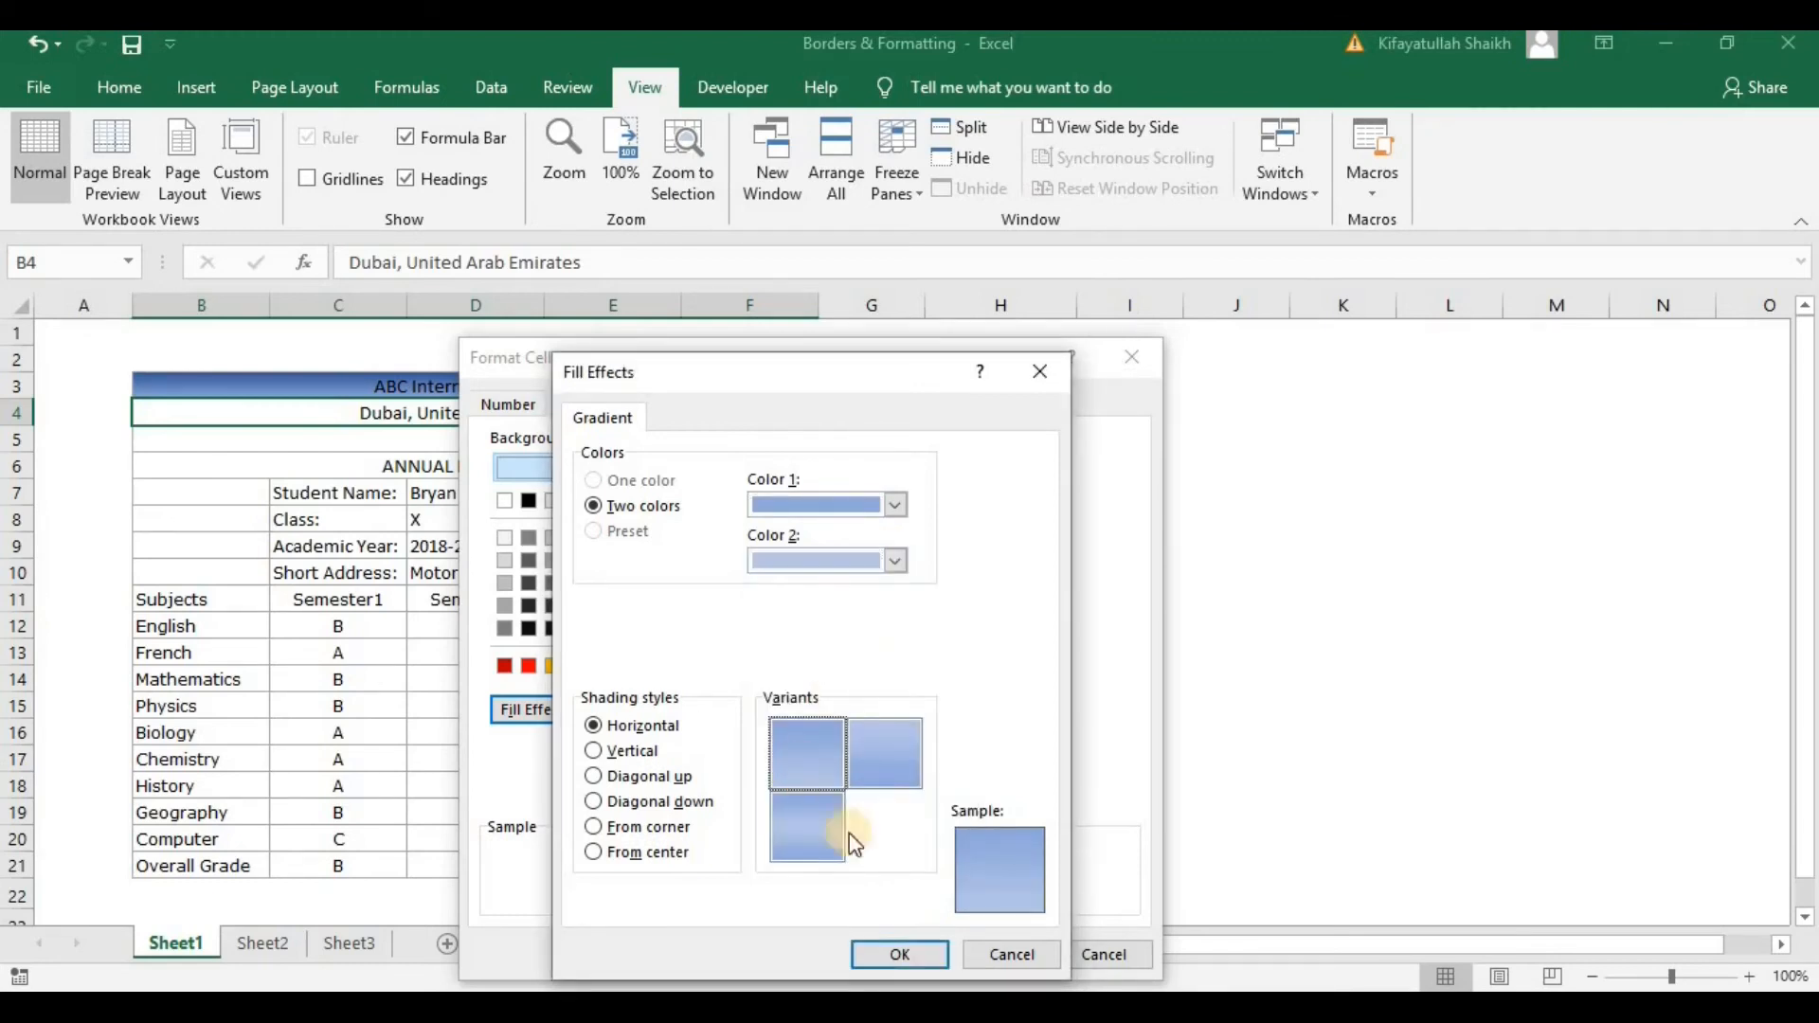
click(906, 952)
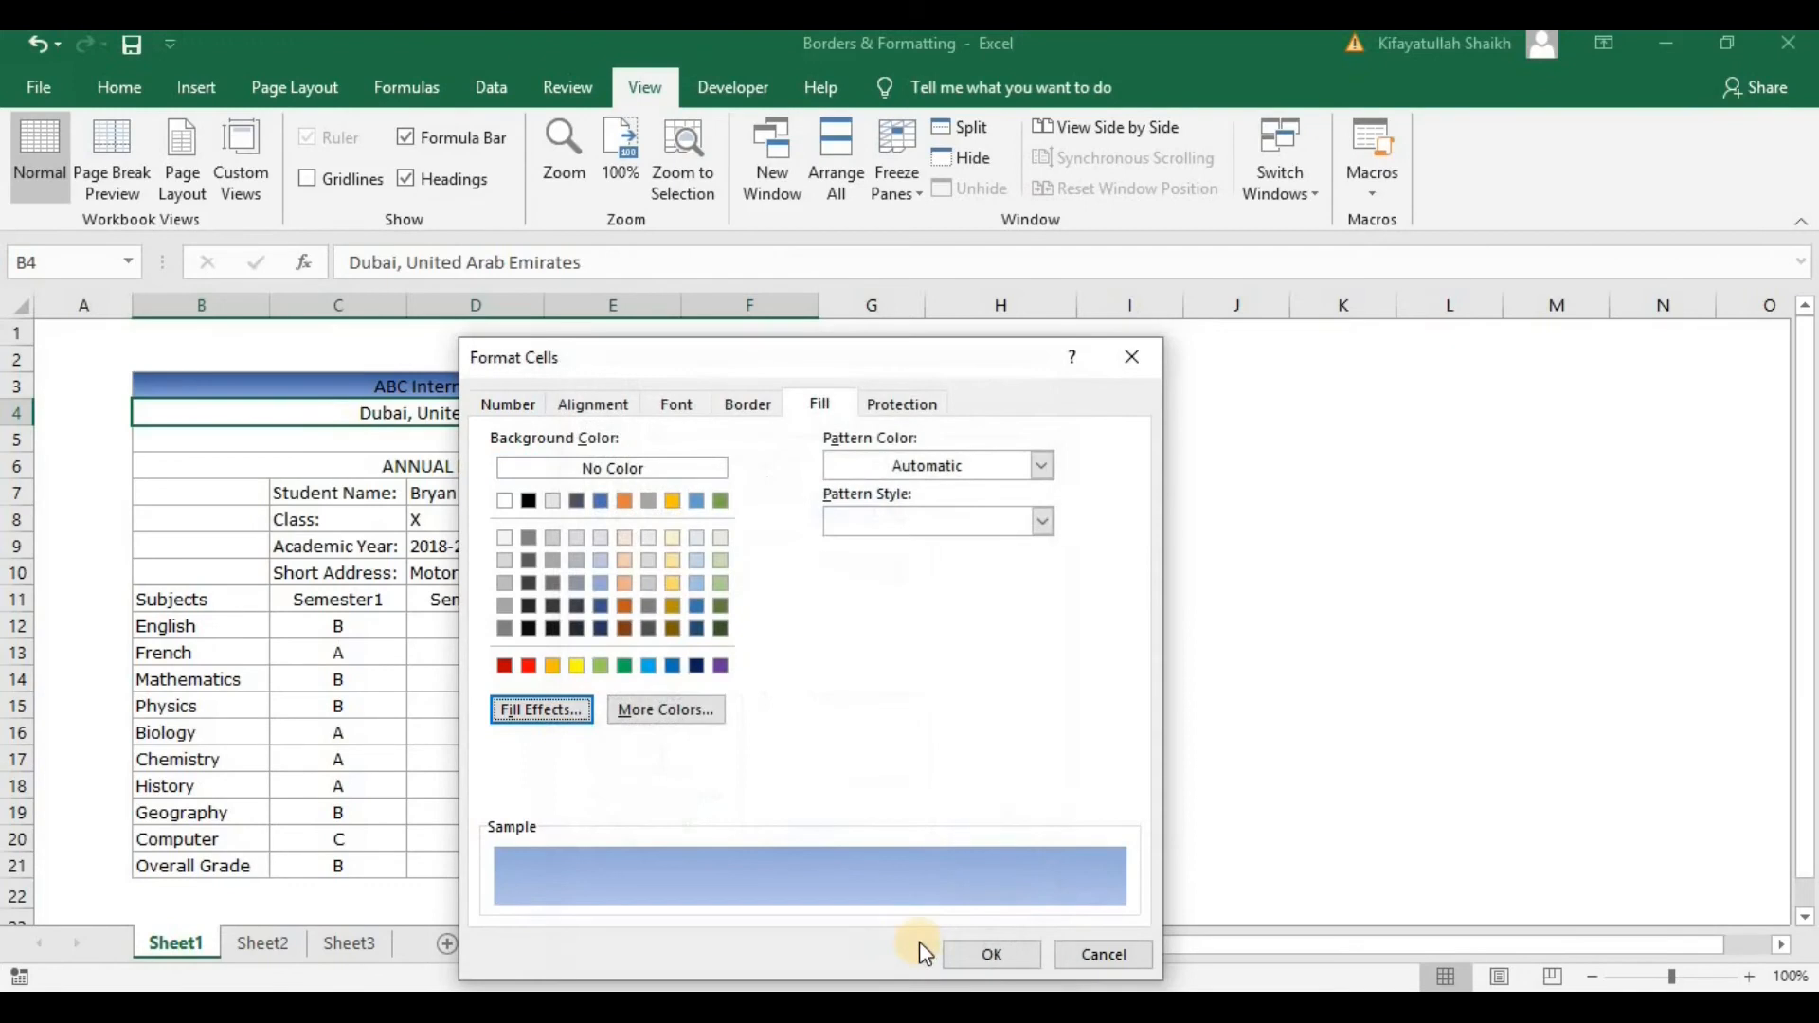
click(978, 955)
click(1002, 516)
- Continue the blue gradient through blank row 5 and fill the ANNUAL REPORT CARD row B6 with a horizontal gradient from light blue to white
click(747, 438)
right_click(777, 469)
click(879, 878)
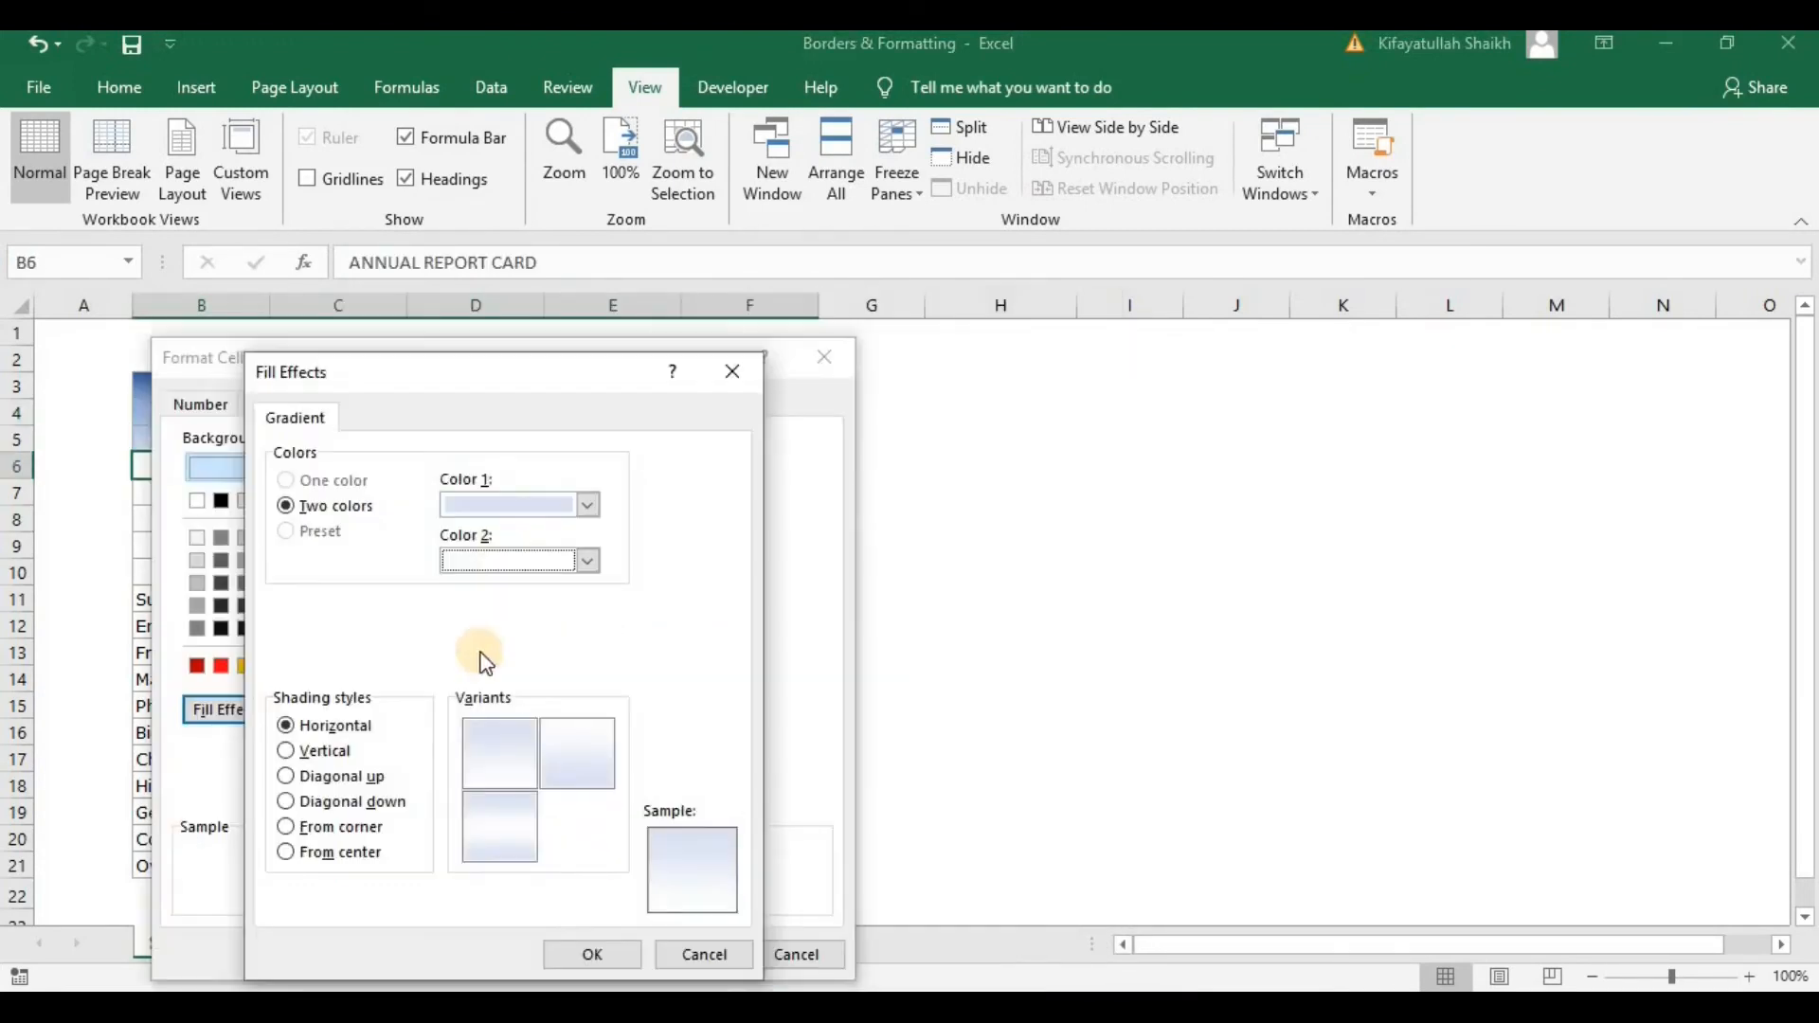
click(519, 747)
click(578, 952)
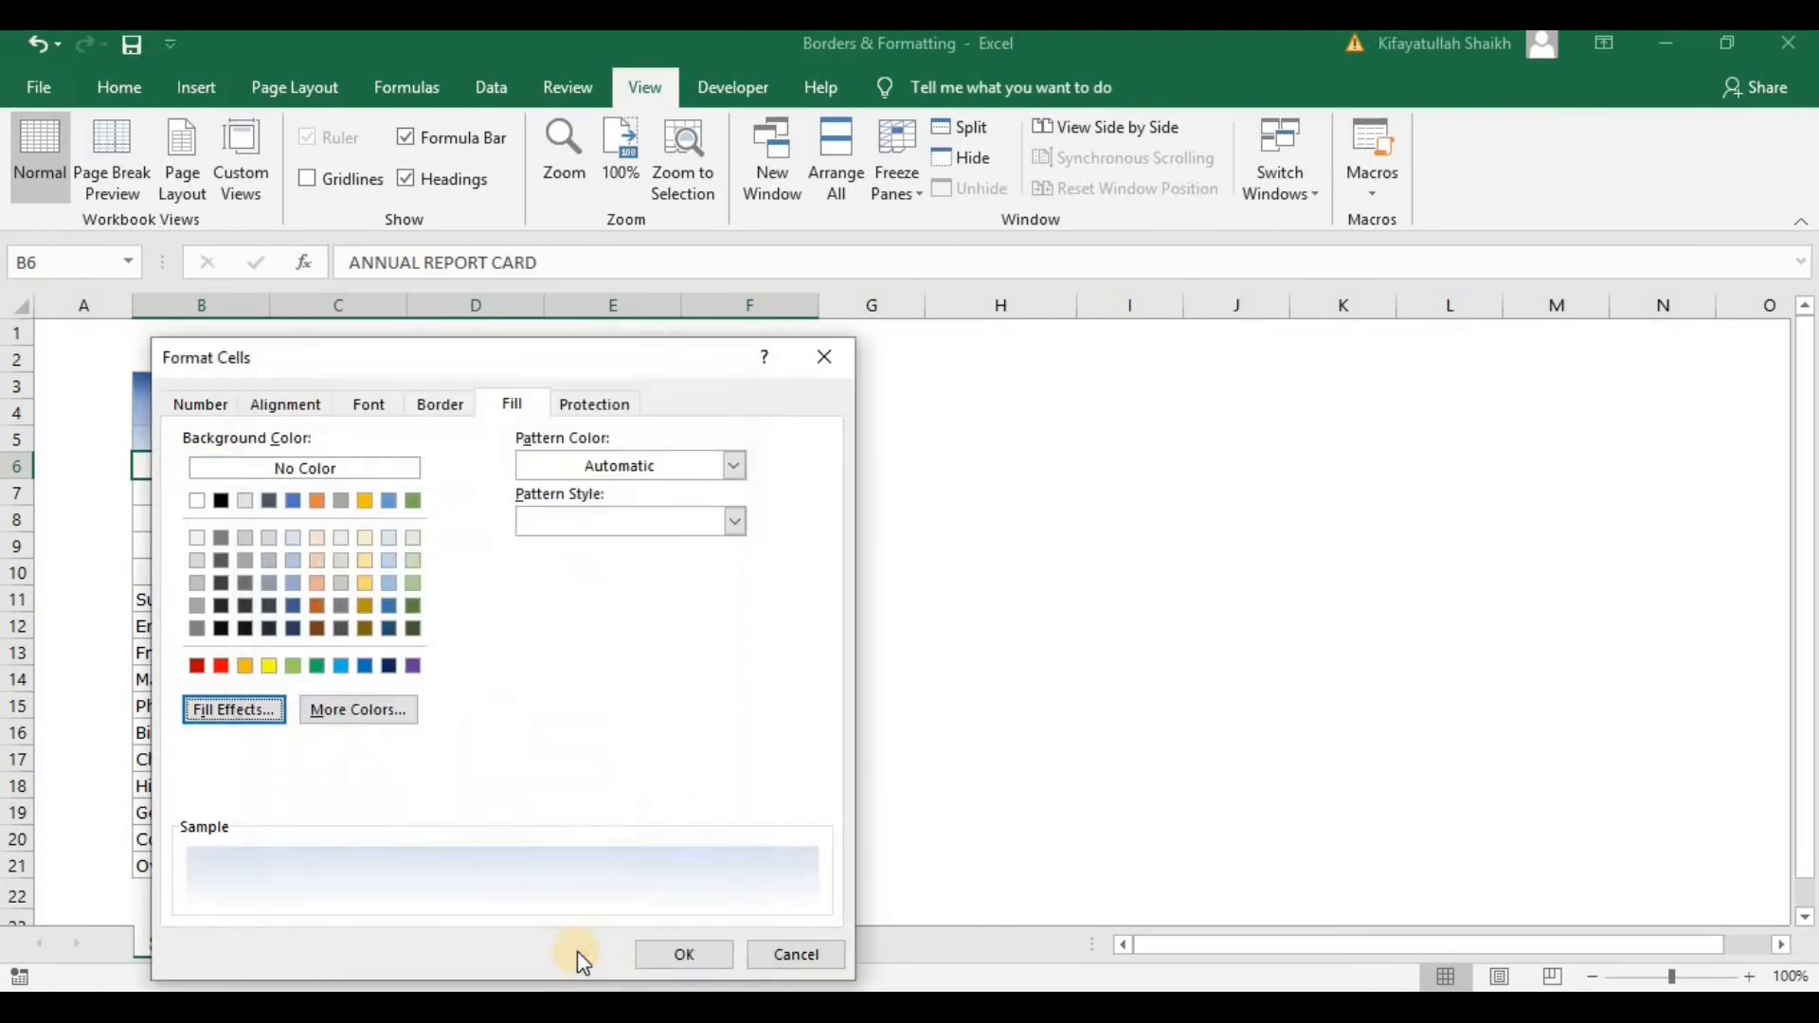
click(667, 951)
click(1222, 571)
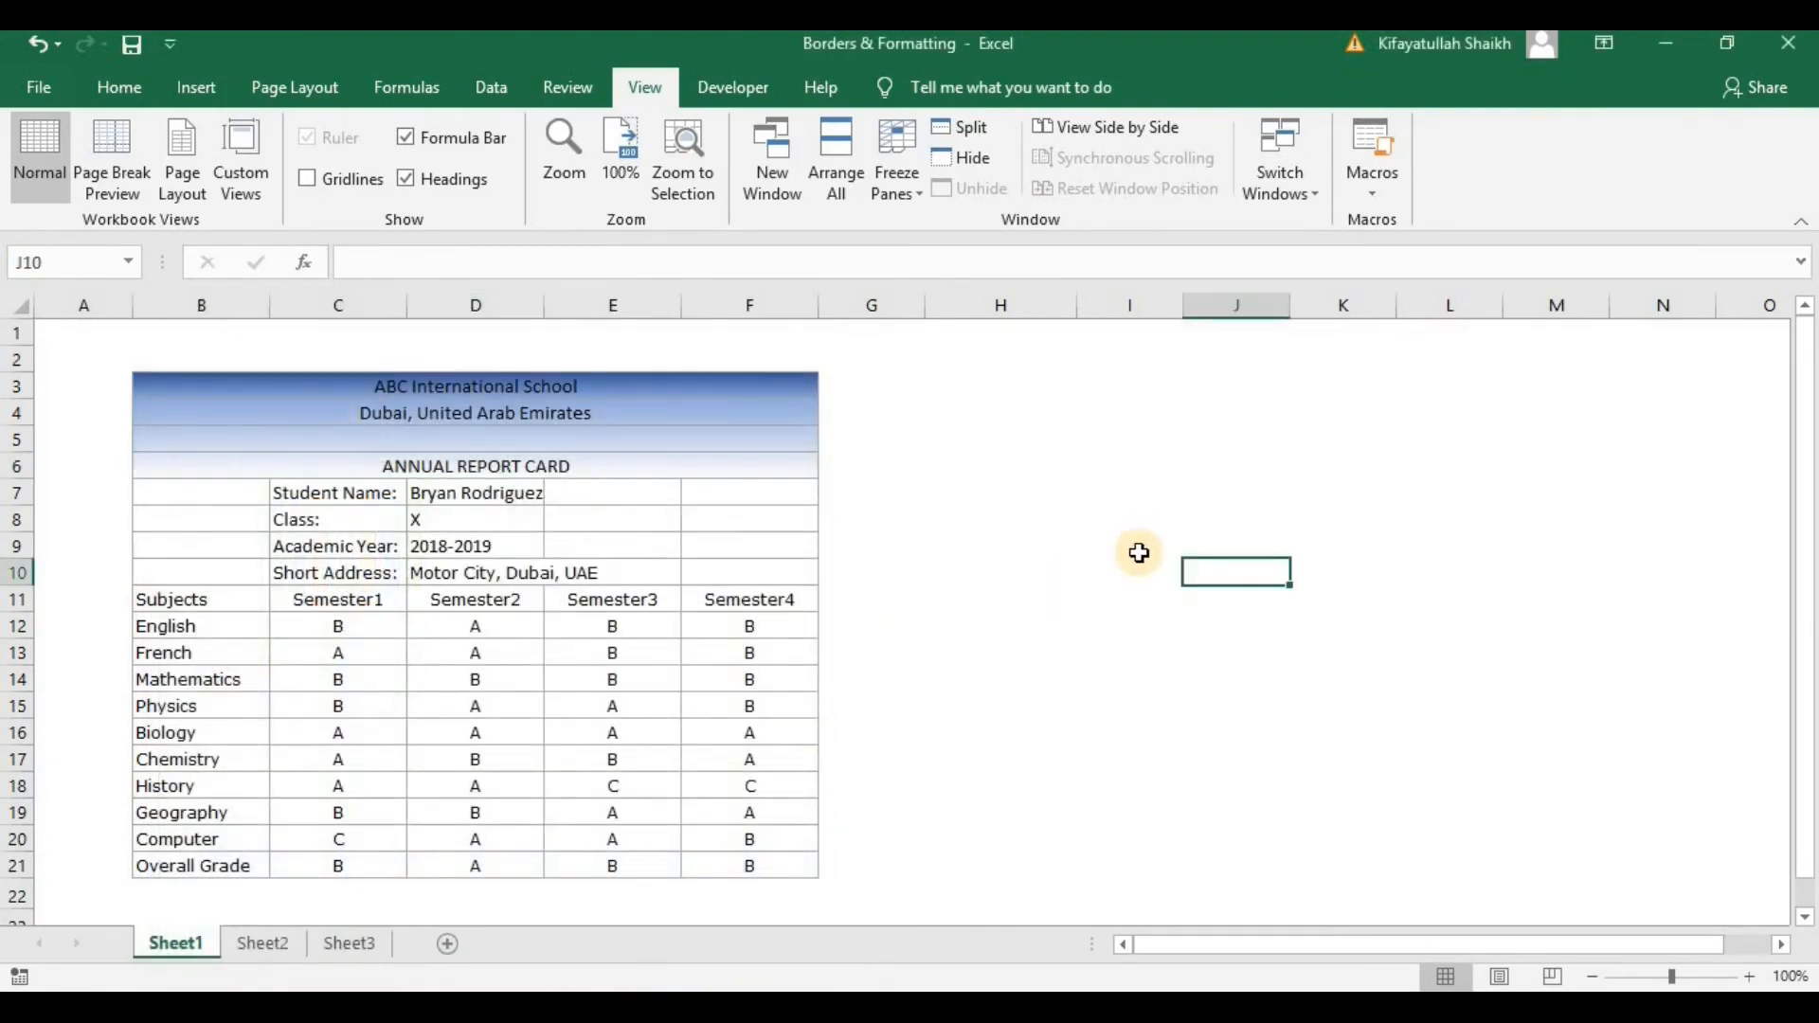
drag(598, 384, 601, 455)
click(1023, 437)
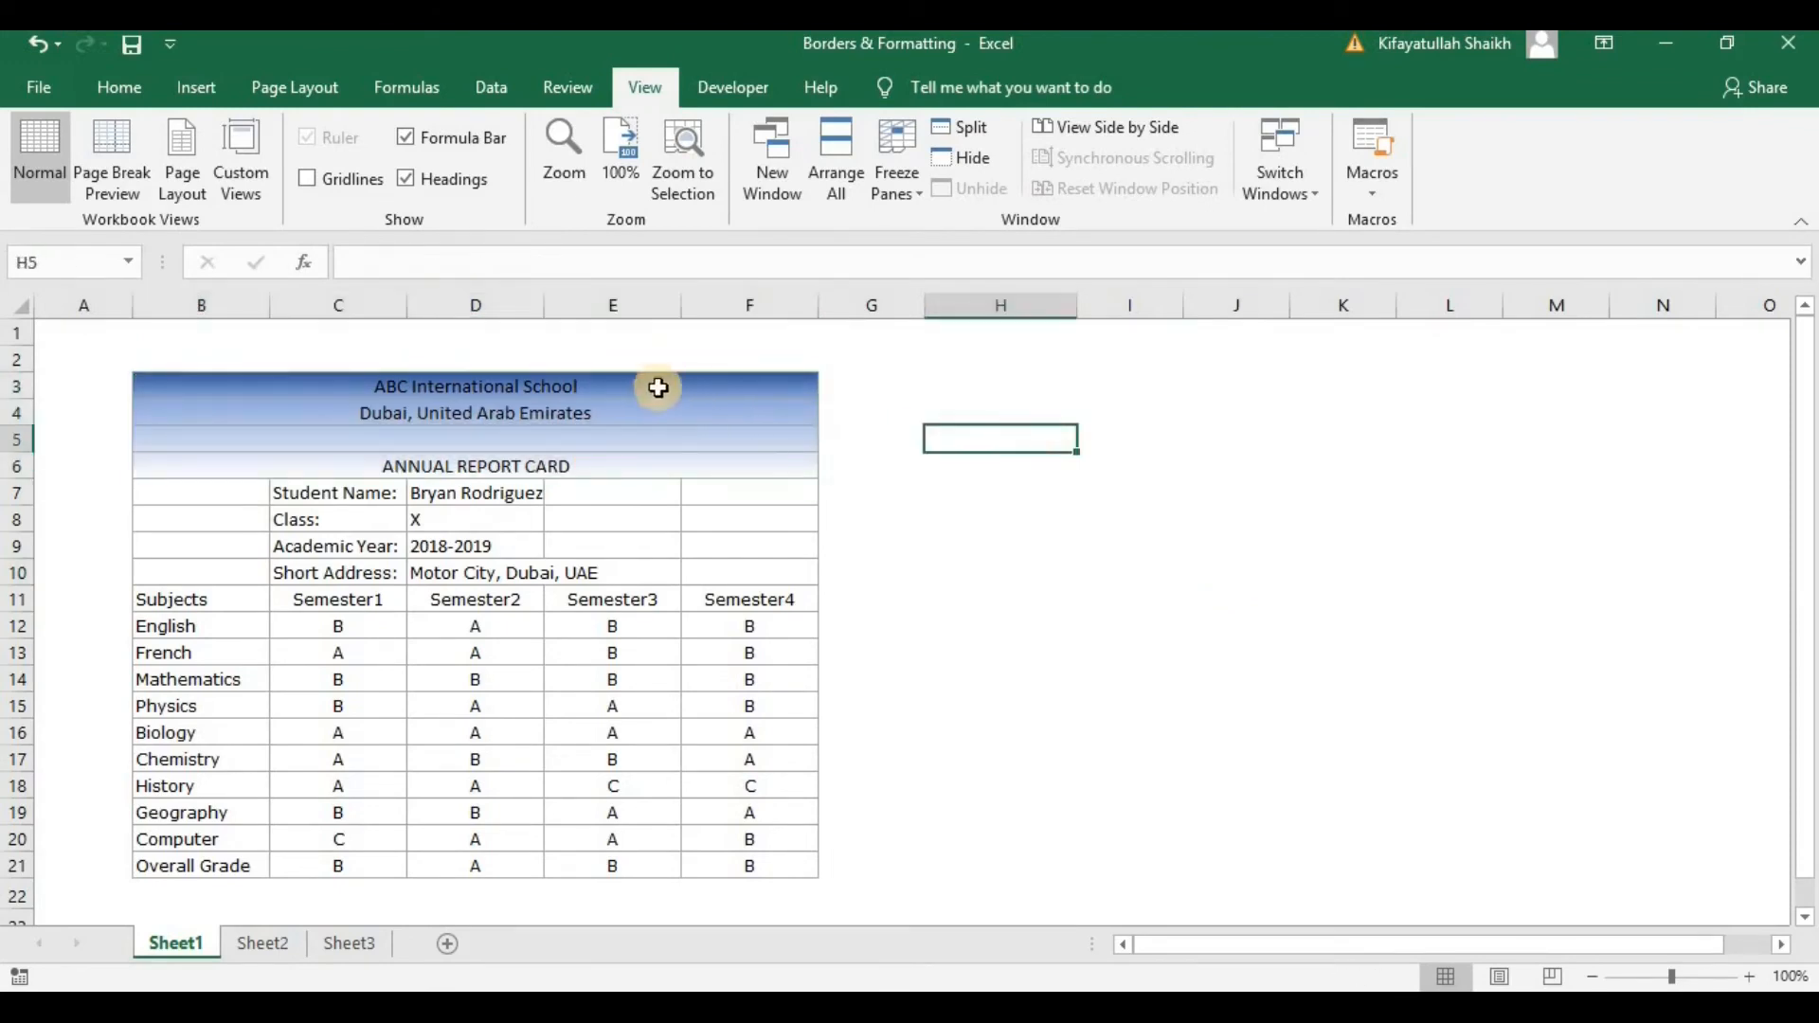
drag(663, 384, 641, 467)
click(948, 464)
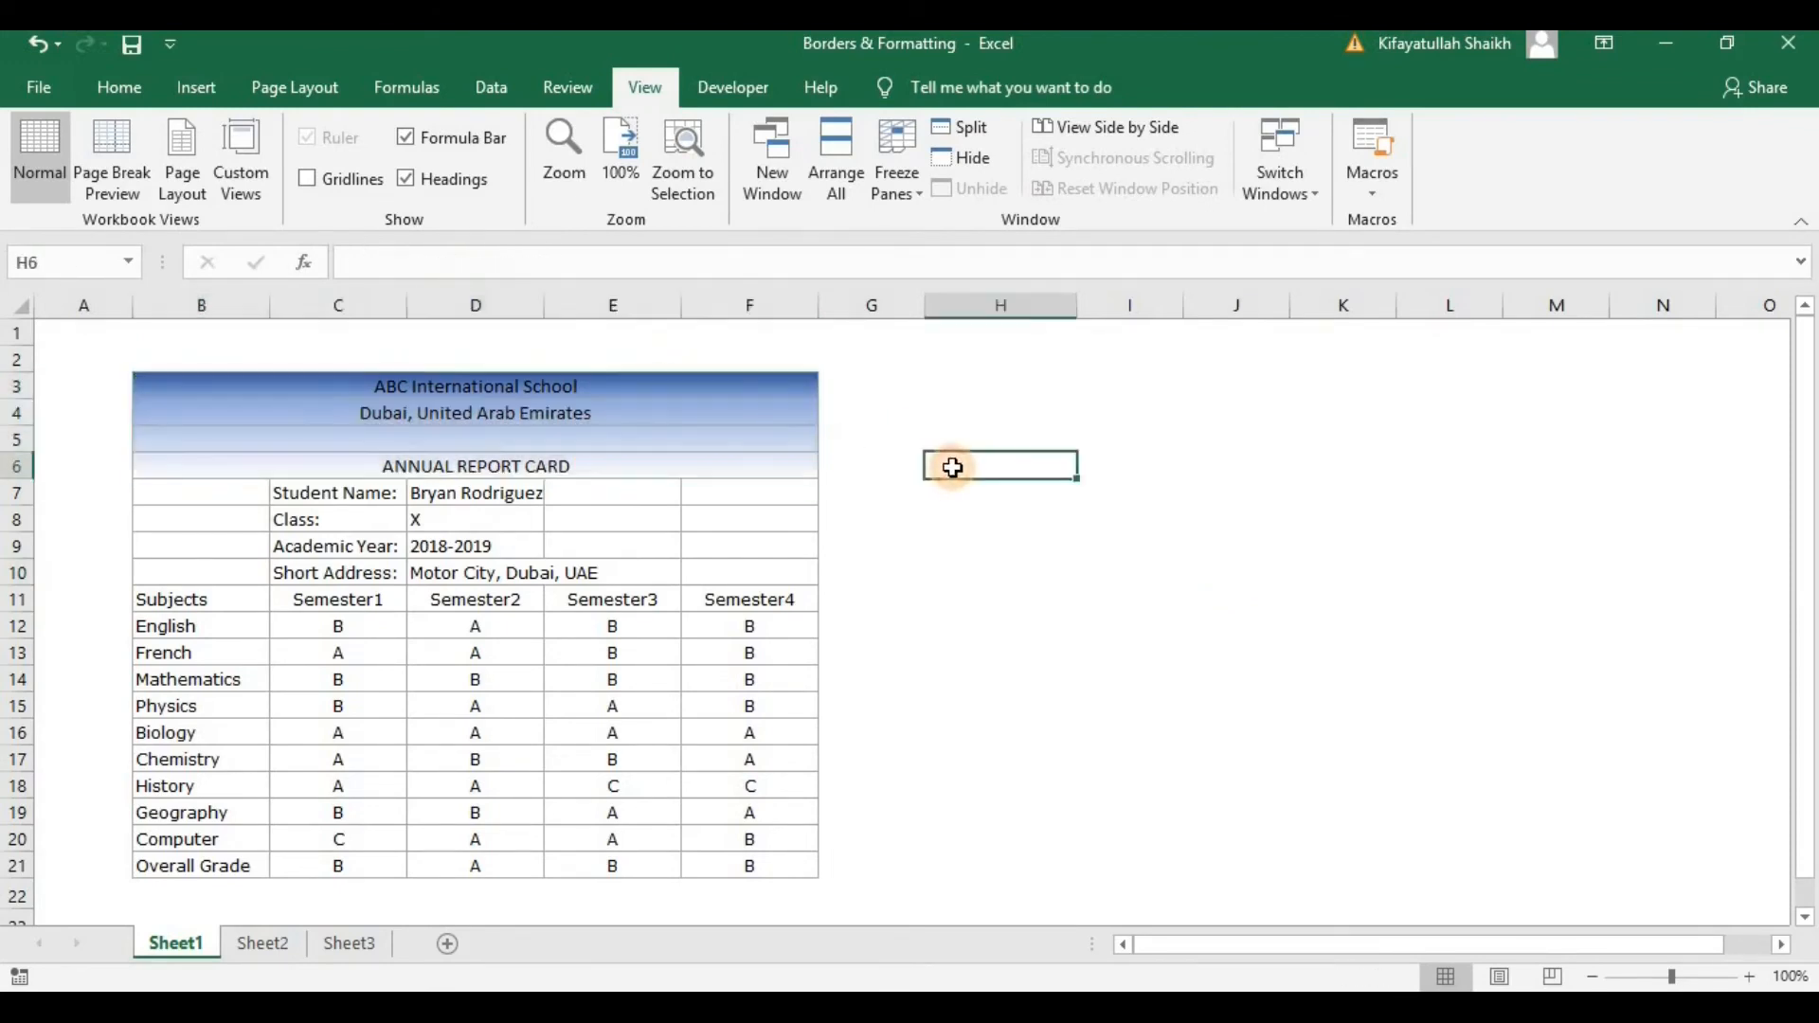
- Remove the inside horizontal borders between the header rows 3 to 6 of the report card, keeping the outer border
drag(758, 388, 769, 452)
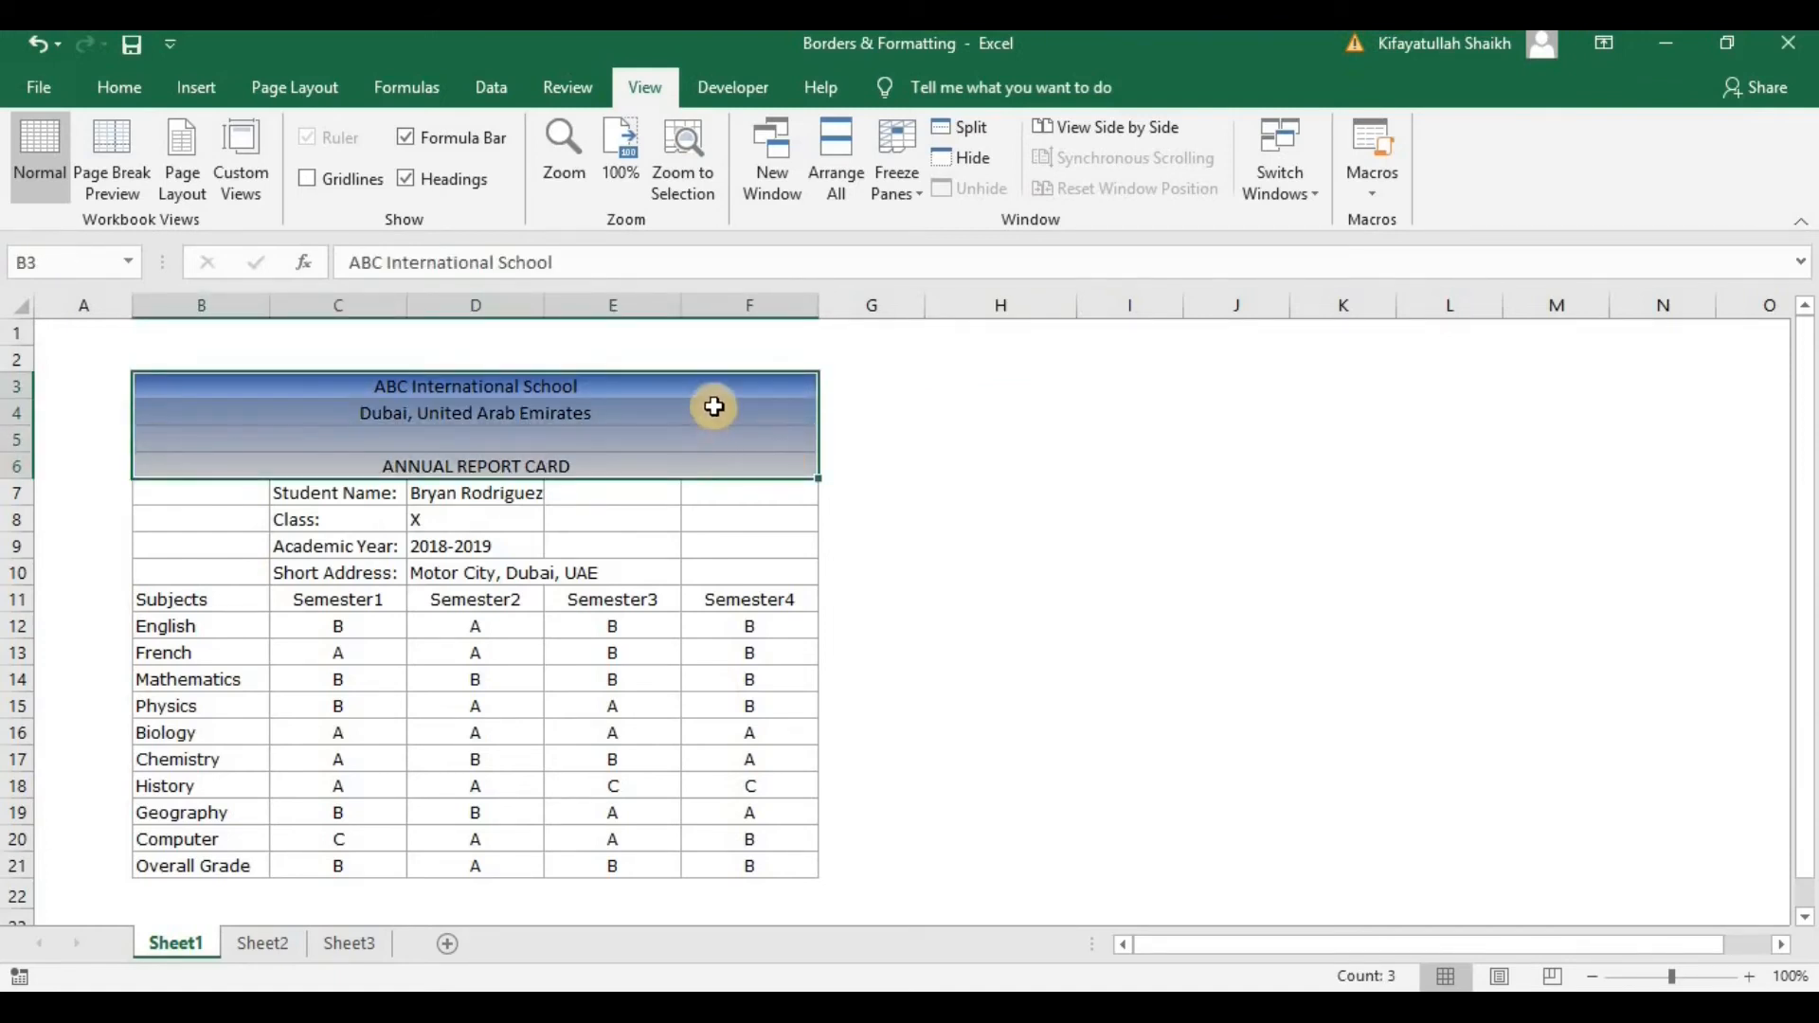
drag(721, 391, 727, 462)
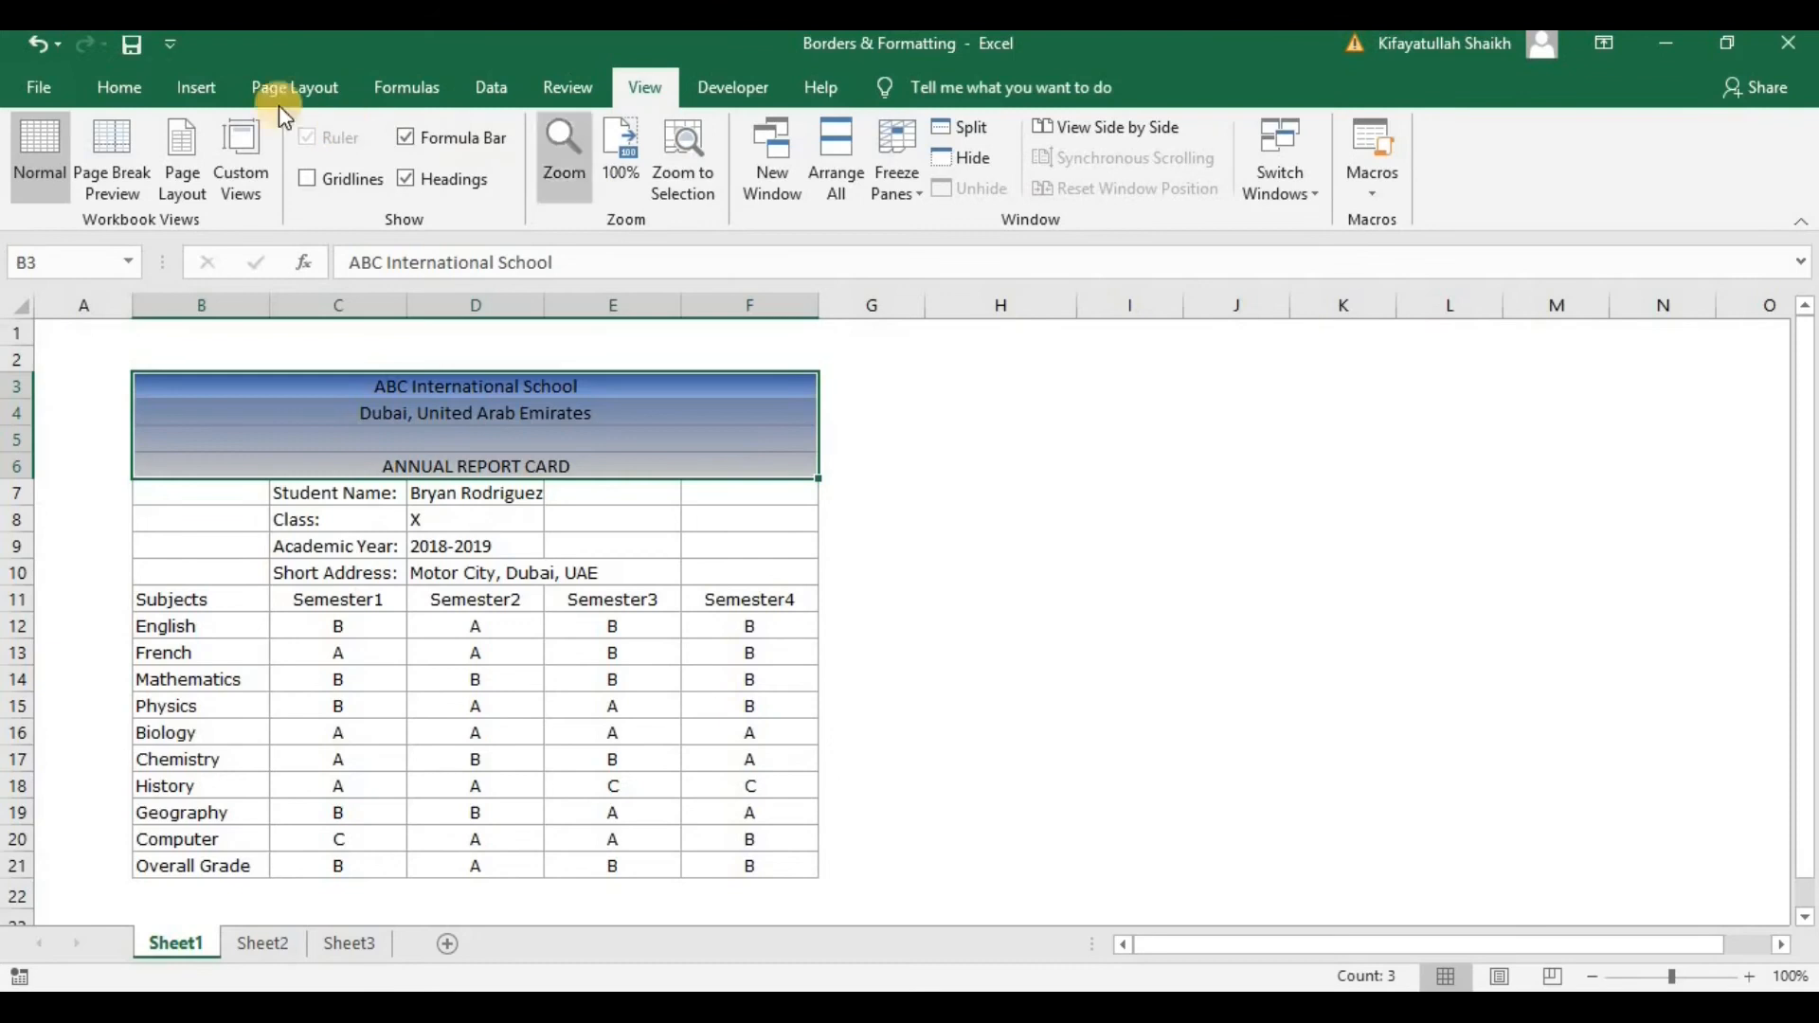
right_click(622, 434)
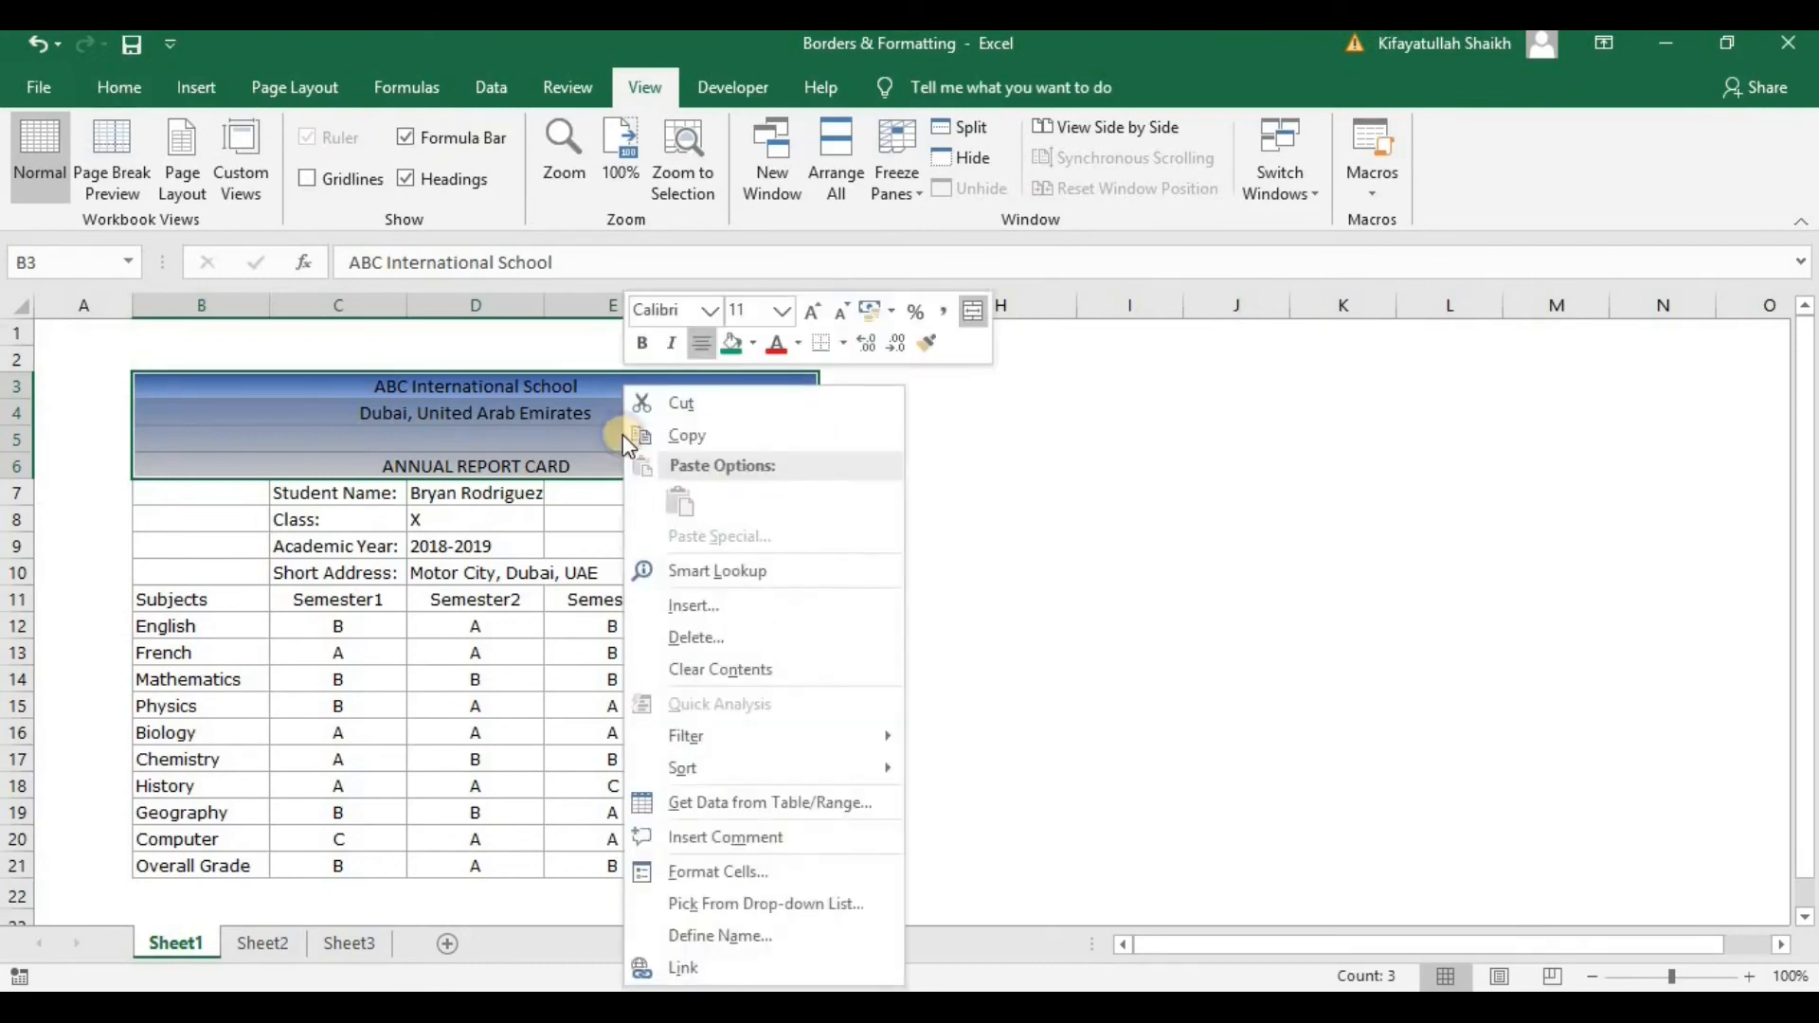
click(806, 863)
click(743, 403)
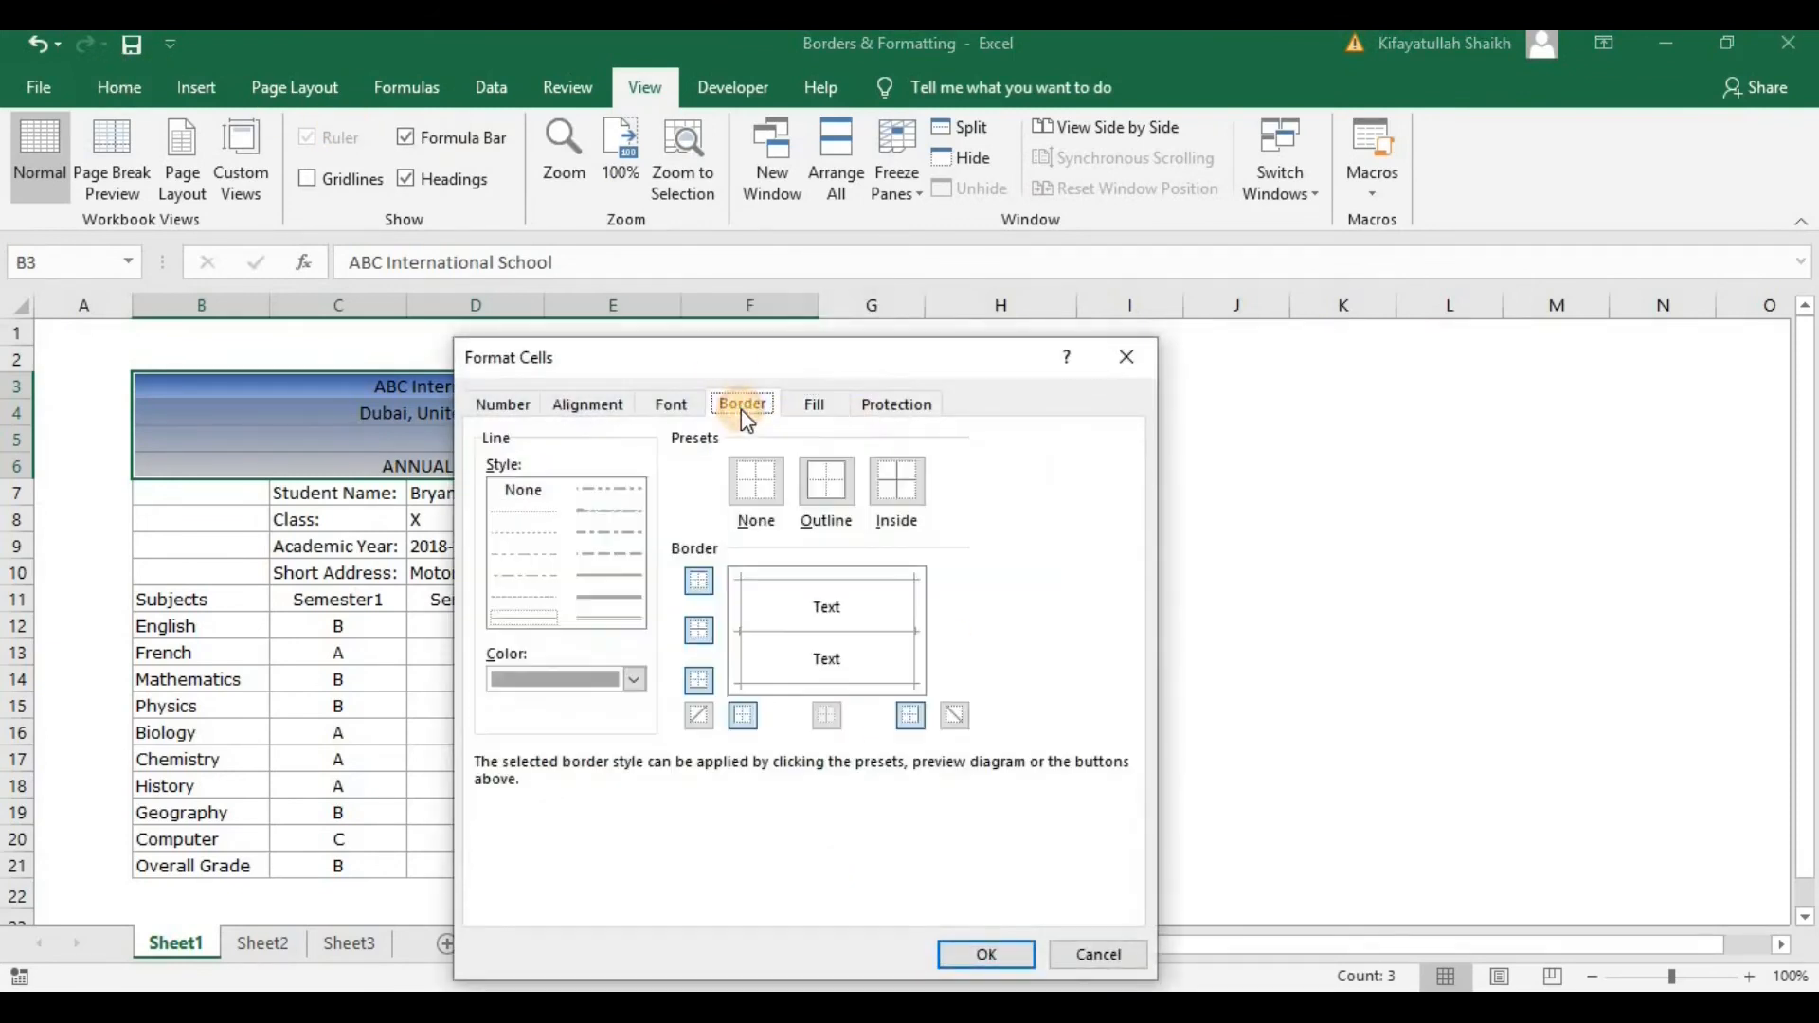
click(818, 631)
click(971, 956)
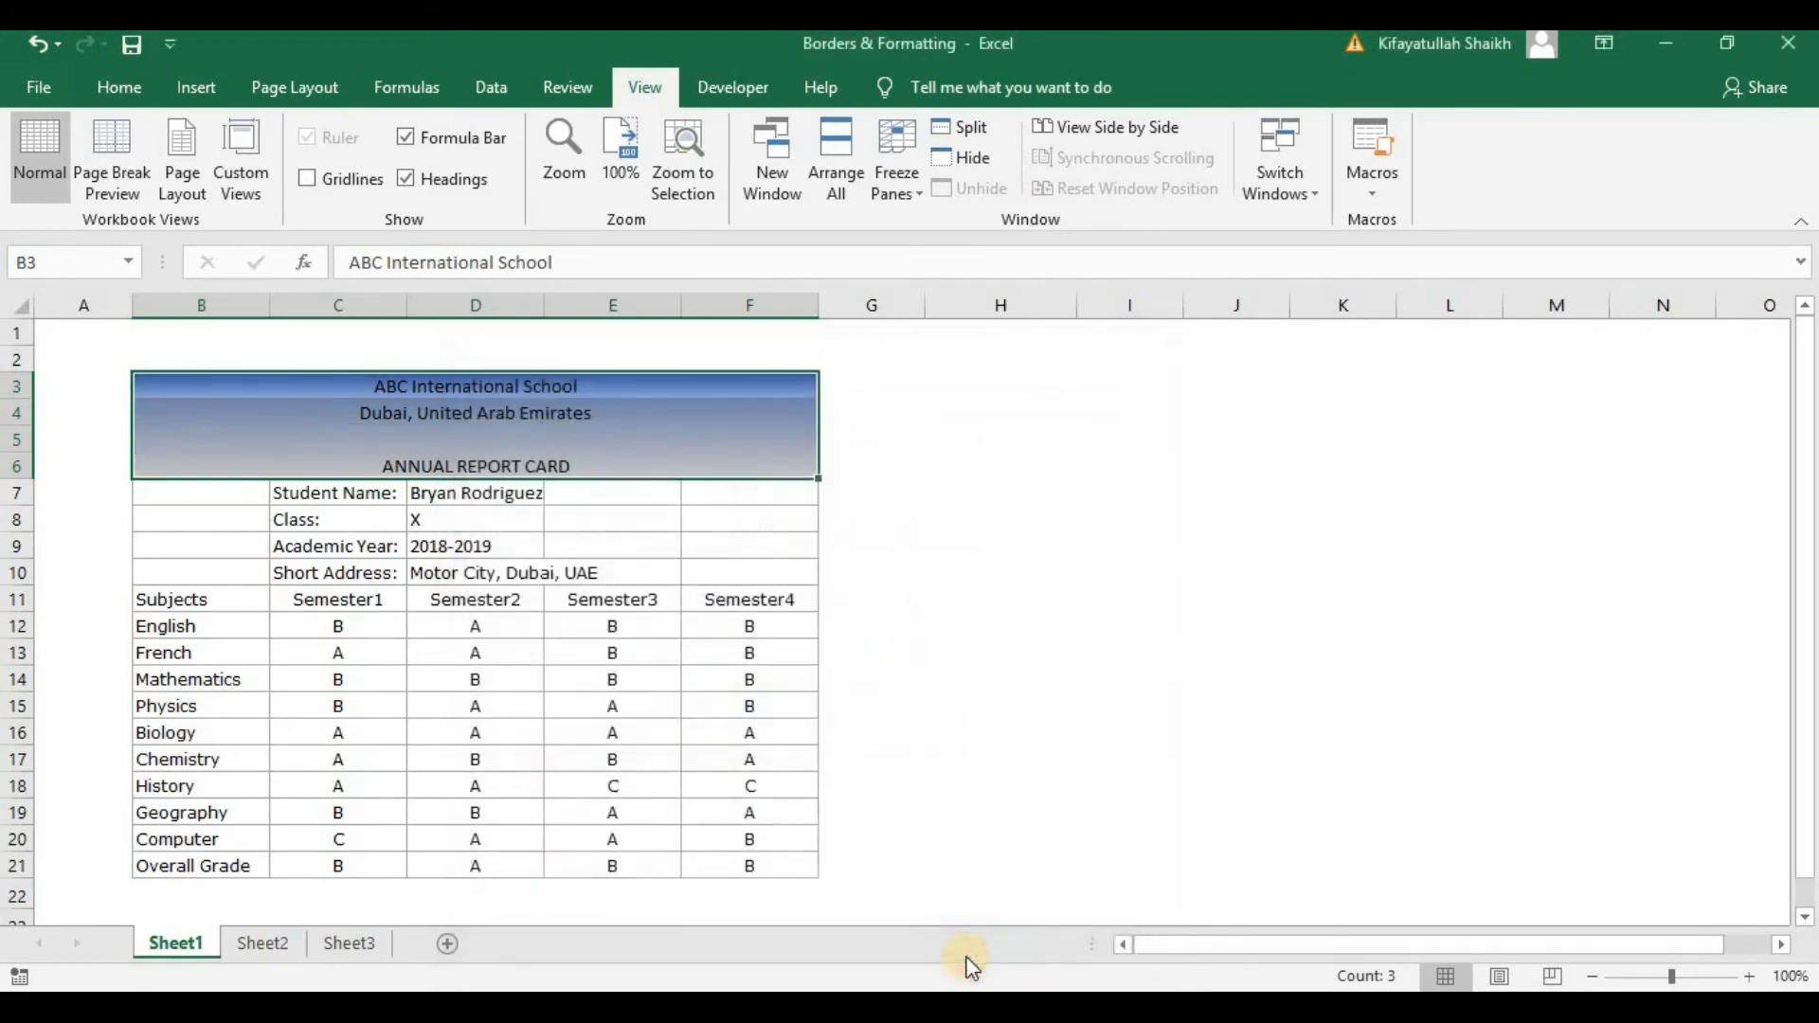
click(1148, 600)
drag(146, 389, 625, 469)
click(1099, 516)
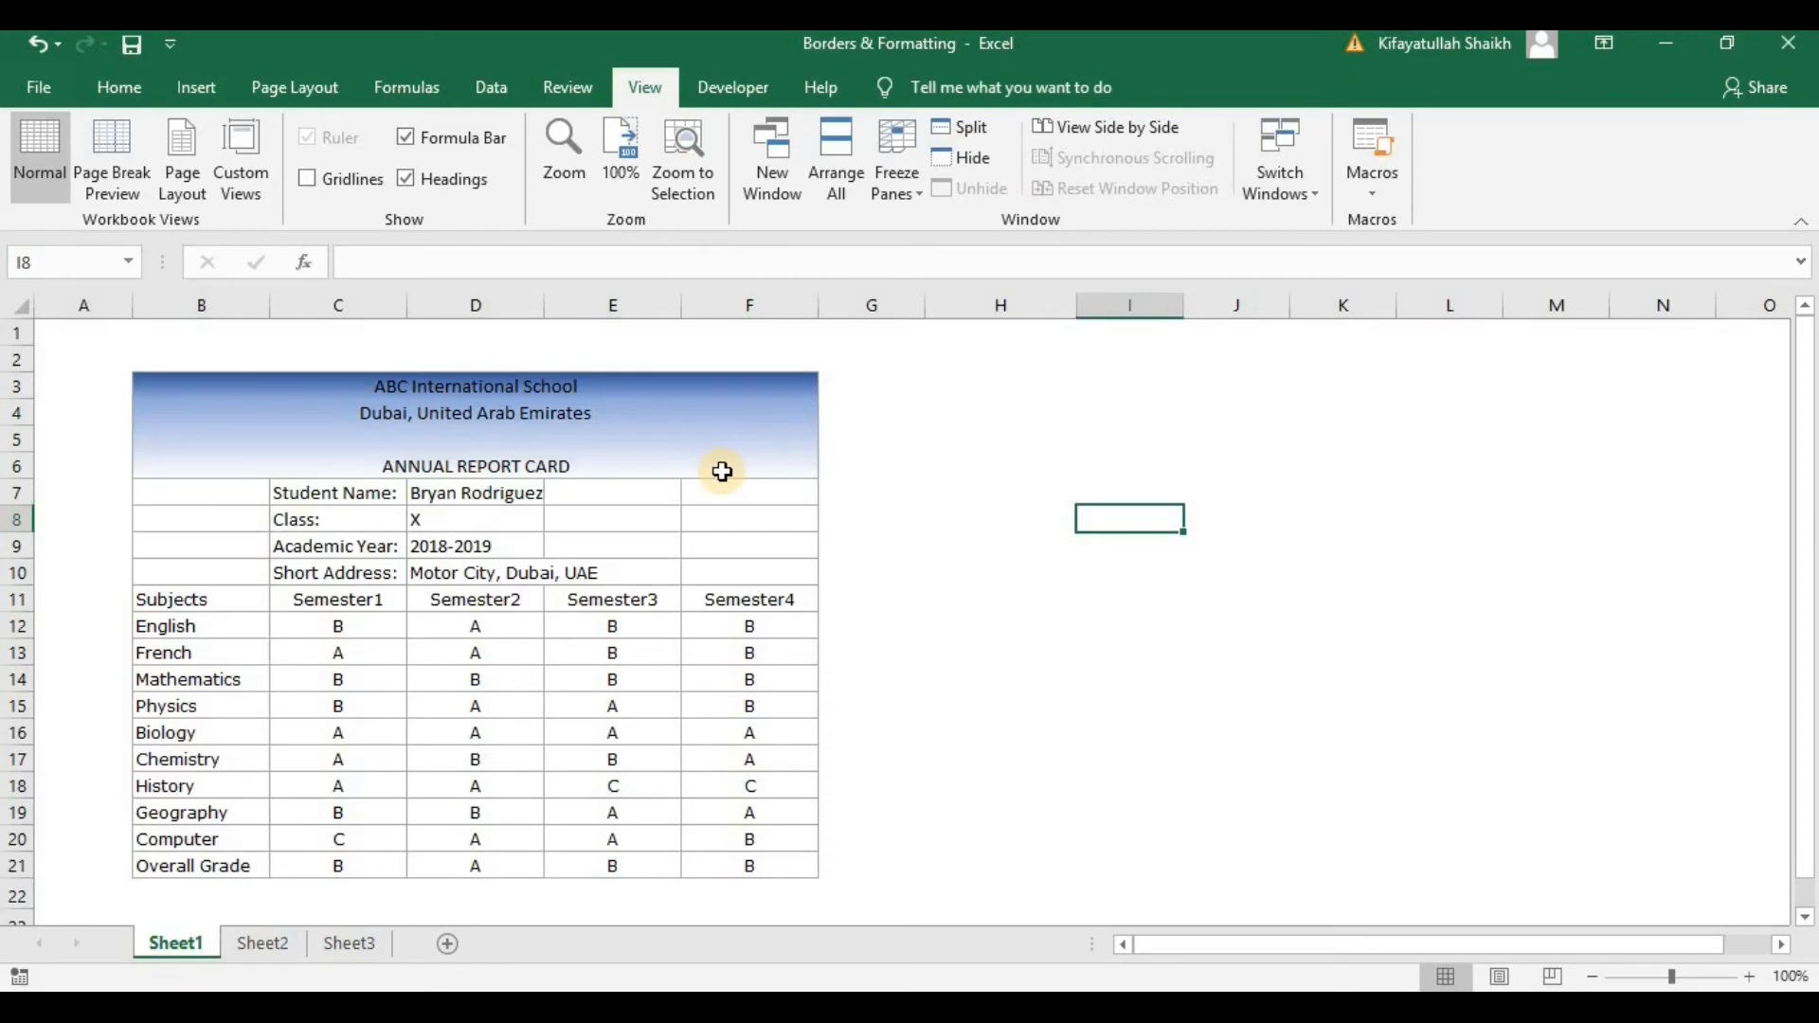
click(952, 494)
- Start a two-color gradient fill for the Student Name row B7:F7 with dark gold as Color 1
click(207, 493)
drag(599, 581, 811, 489)
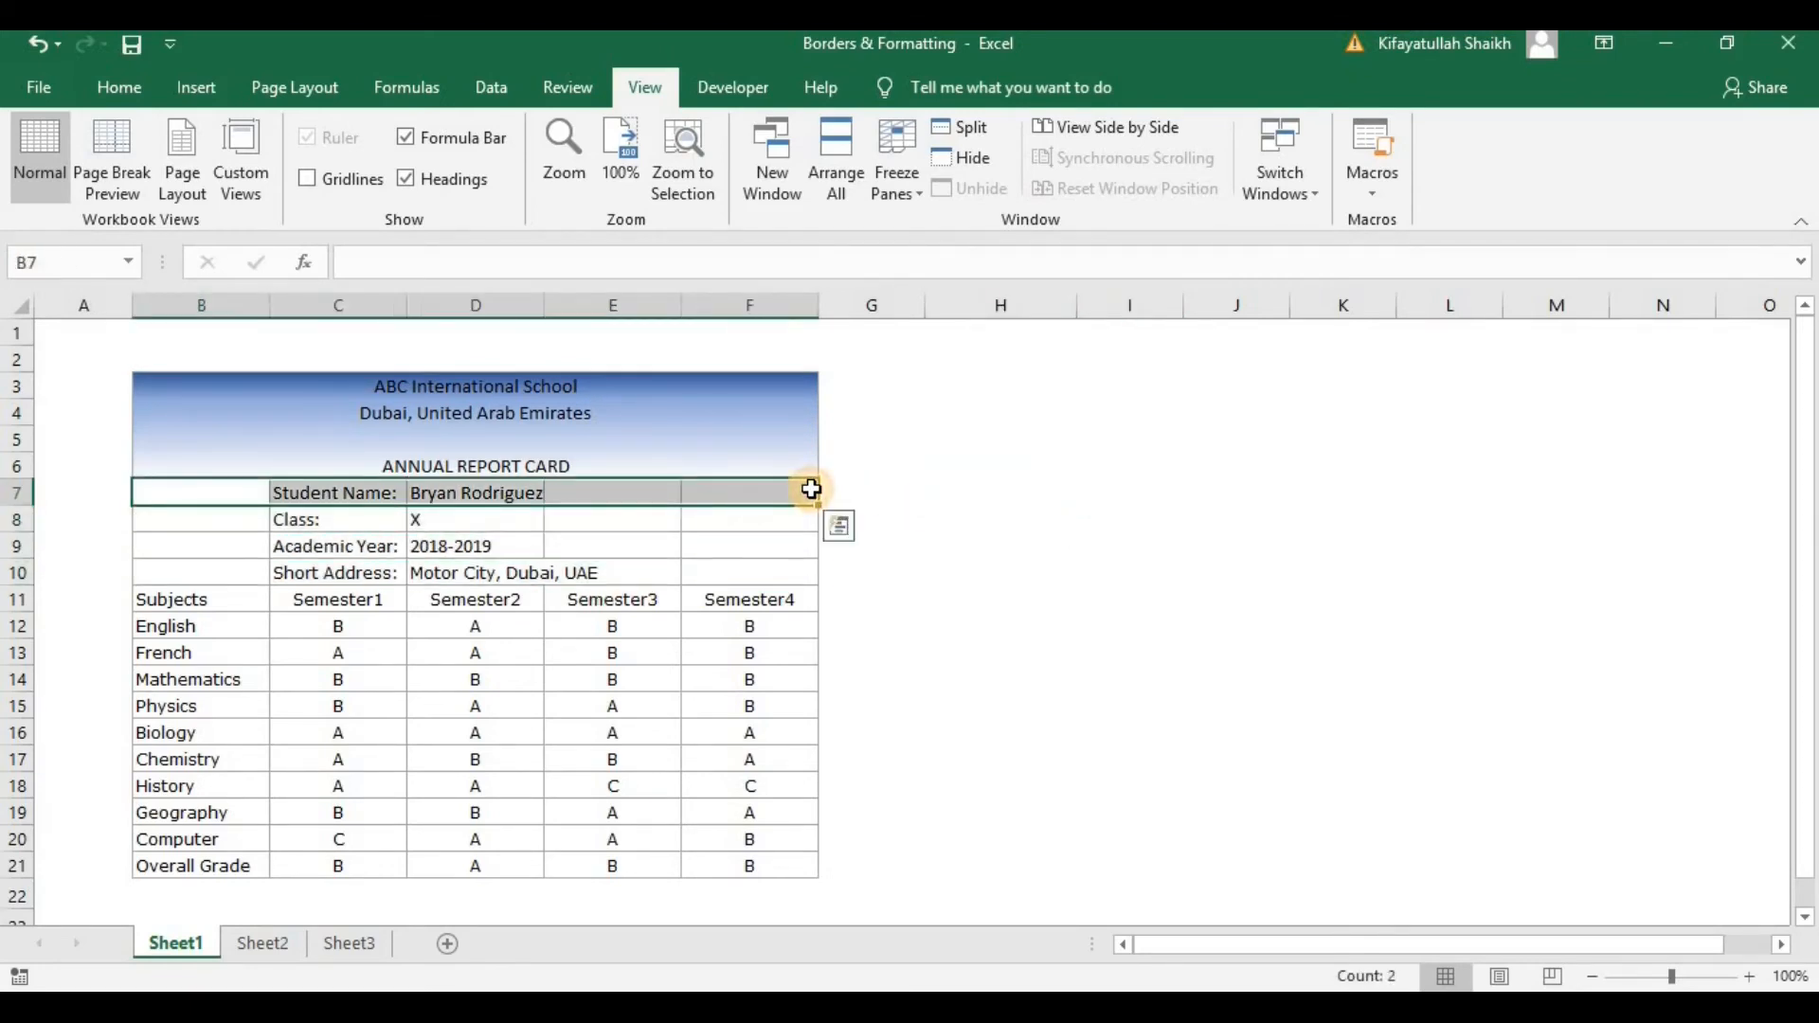
right_click(646, 493)
click(830, 868)
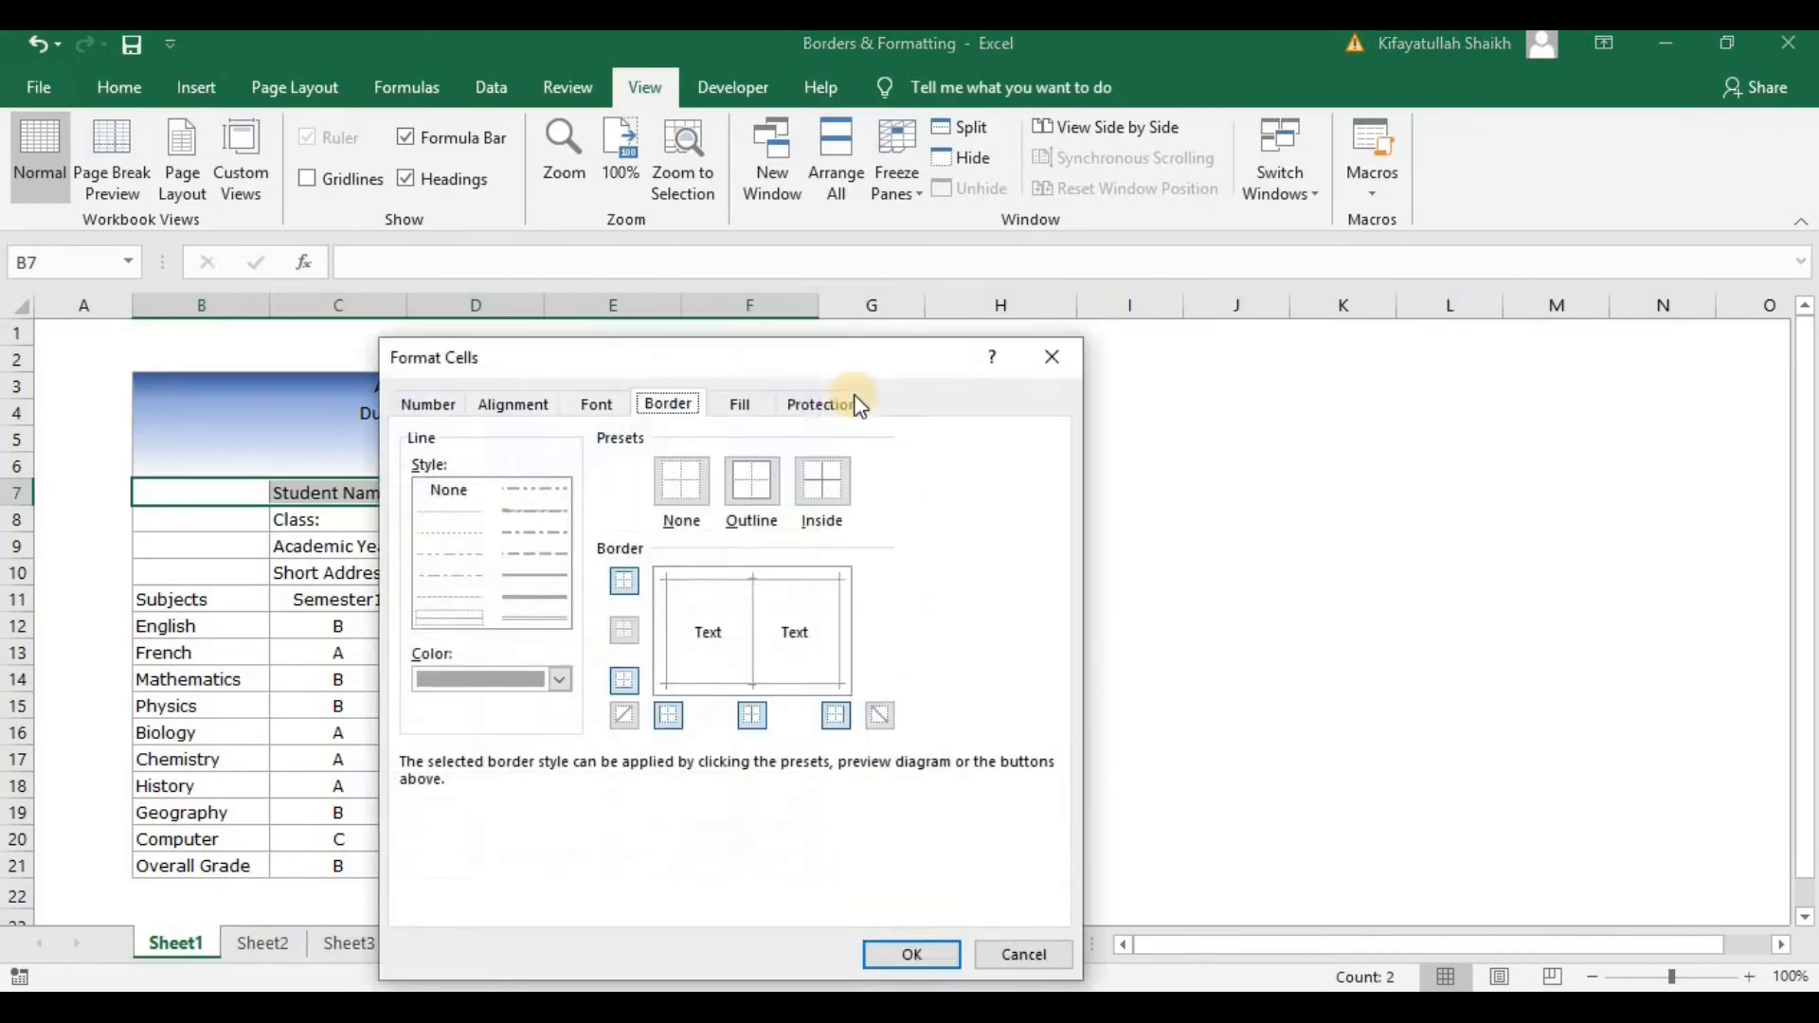
click(768, 403)
click(435, 709)
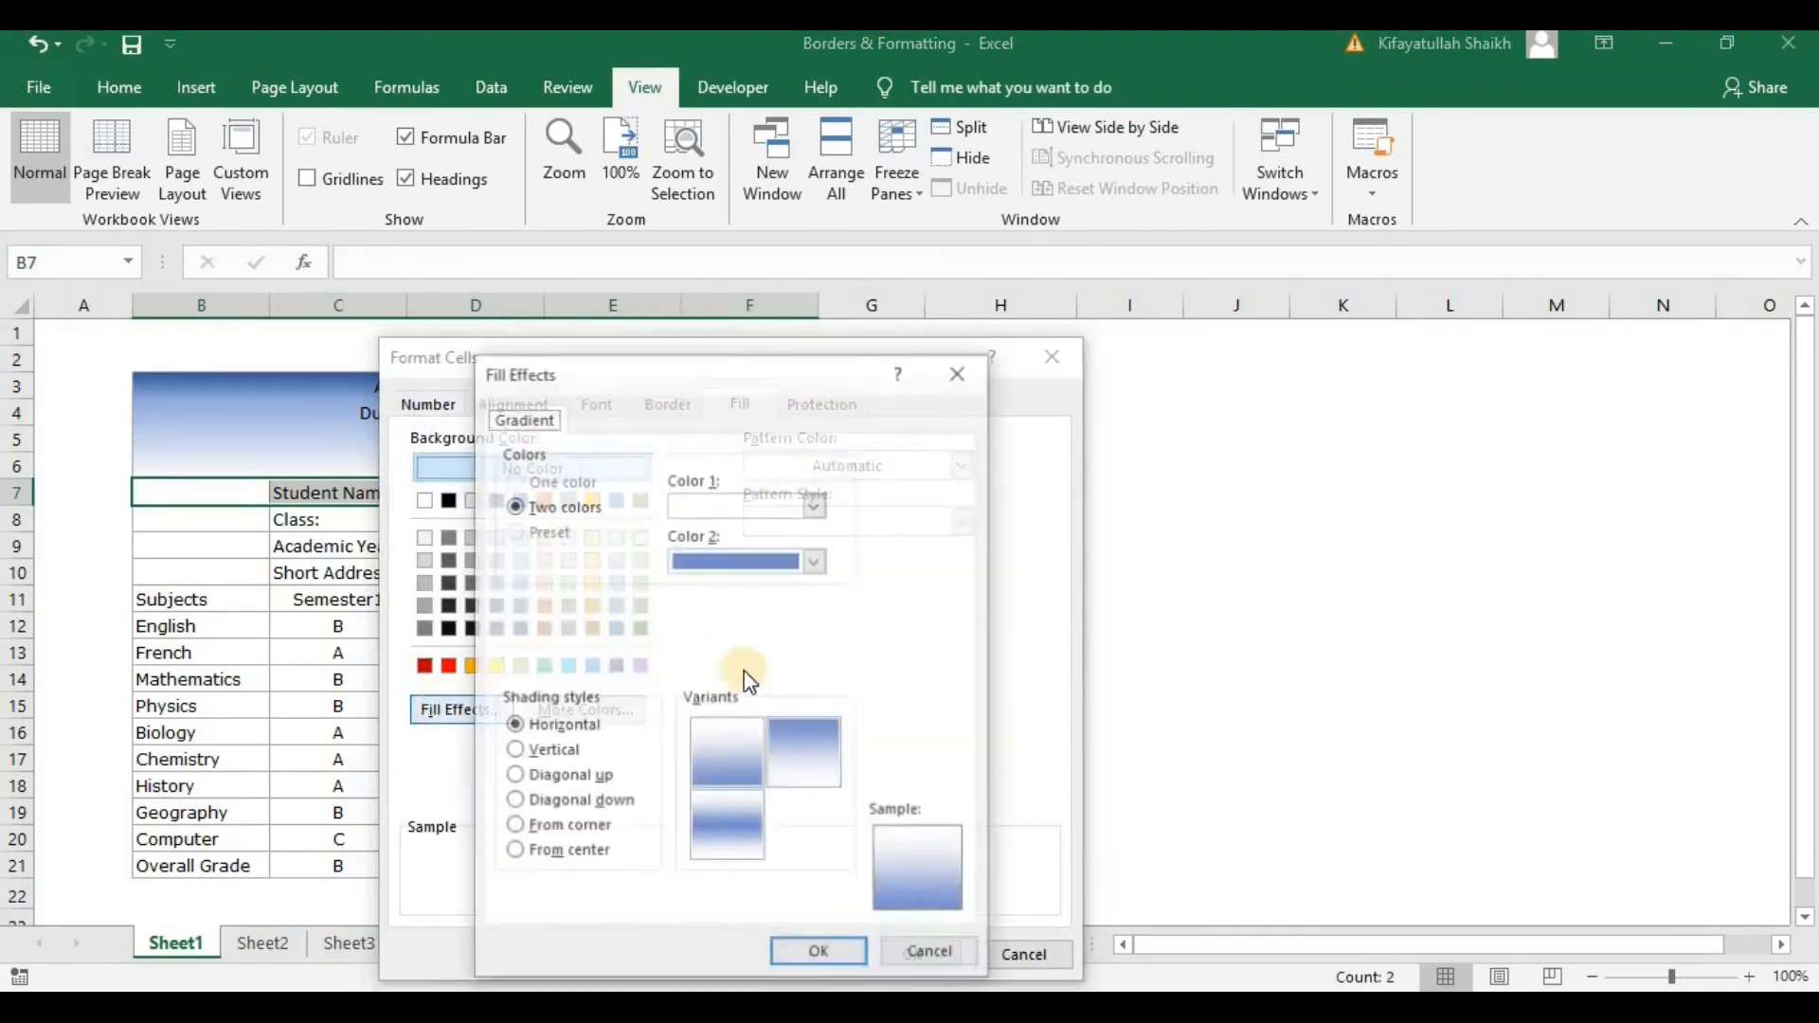
click(819, 504)
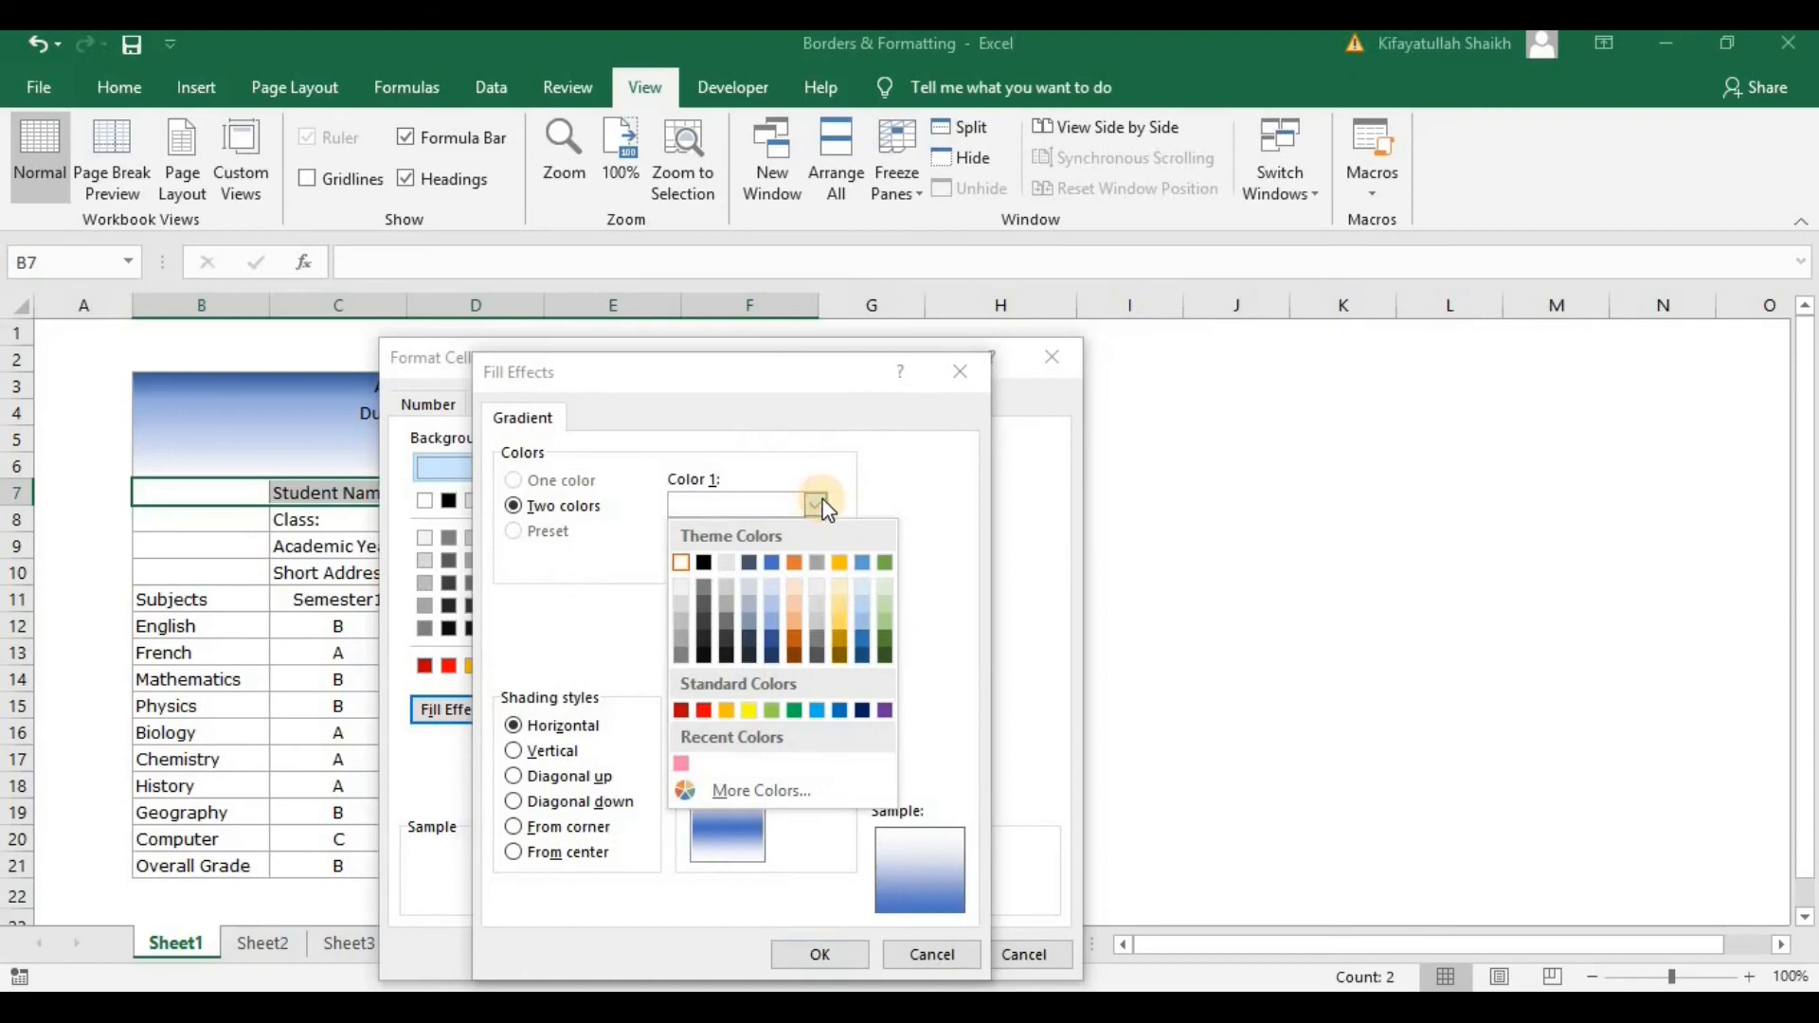
click(839, 648)
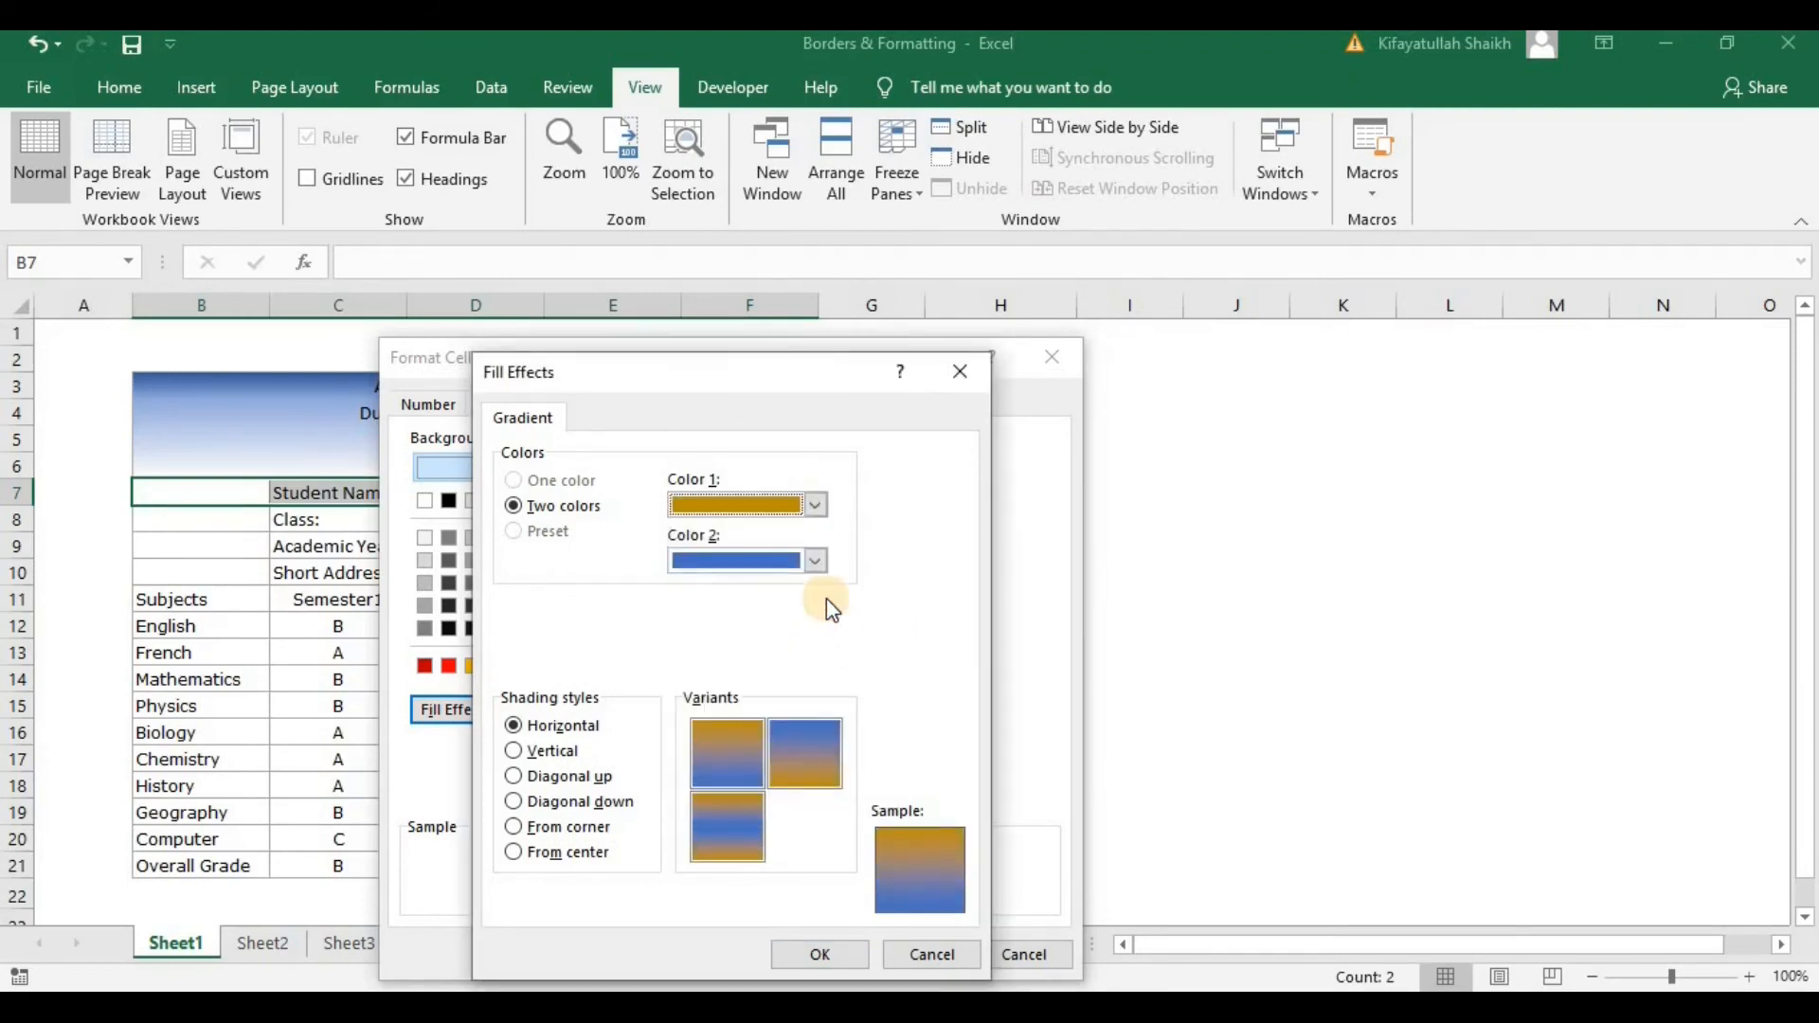
click(817, 504)
click(817, 504)
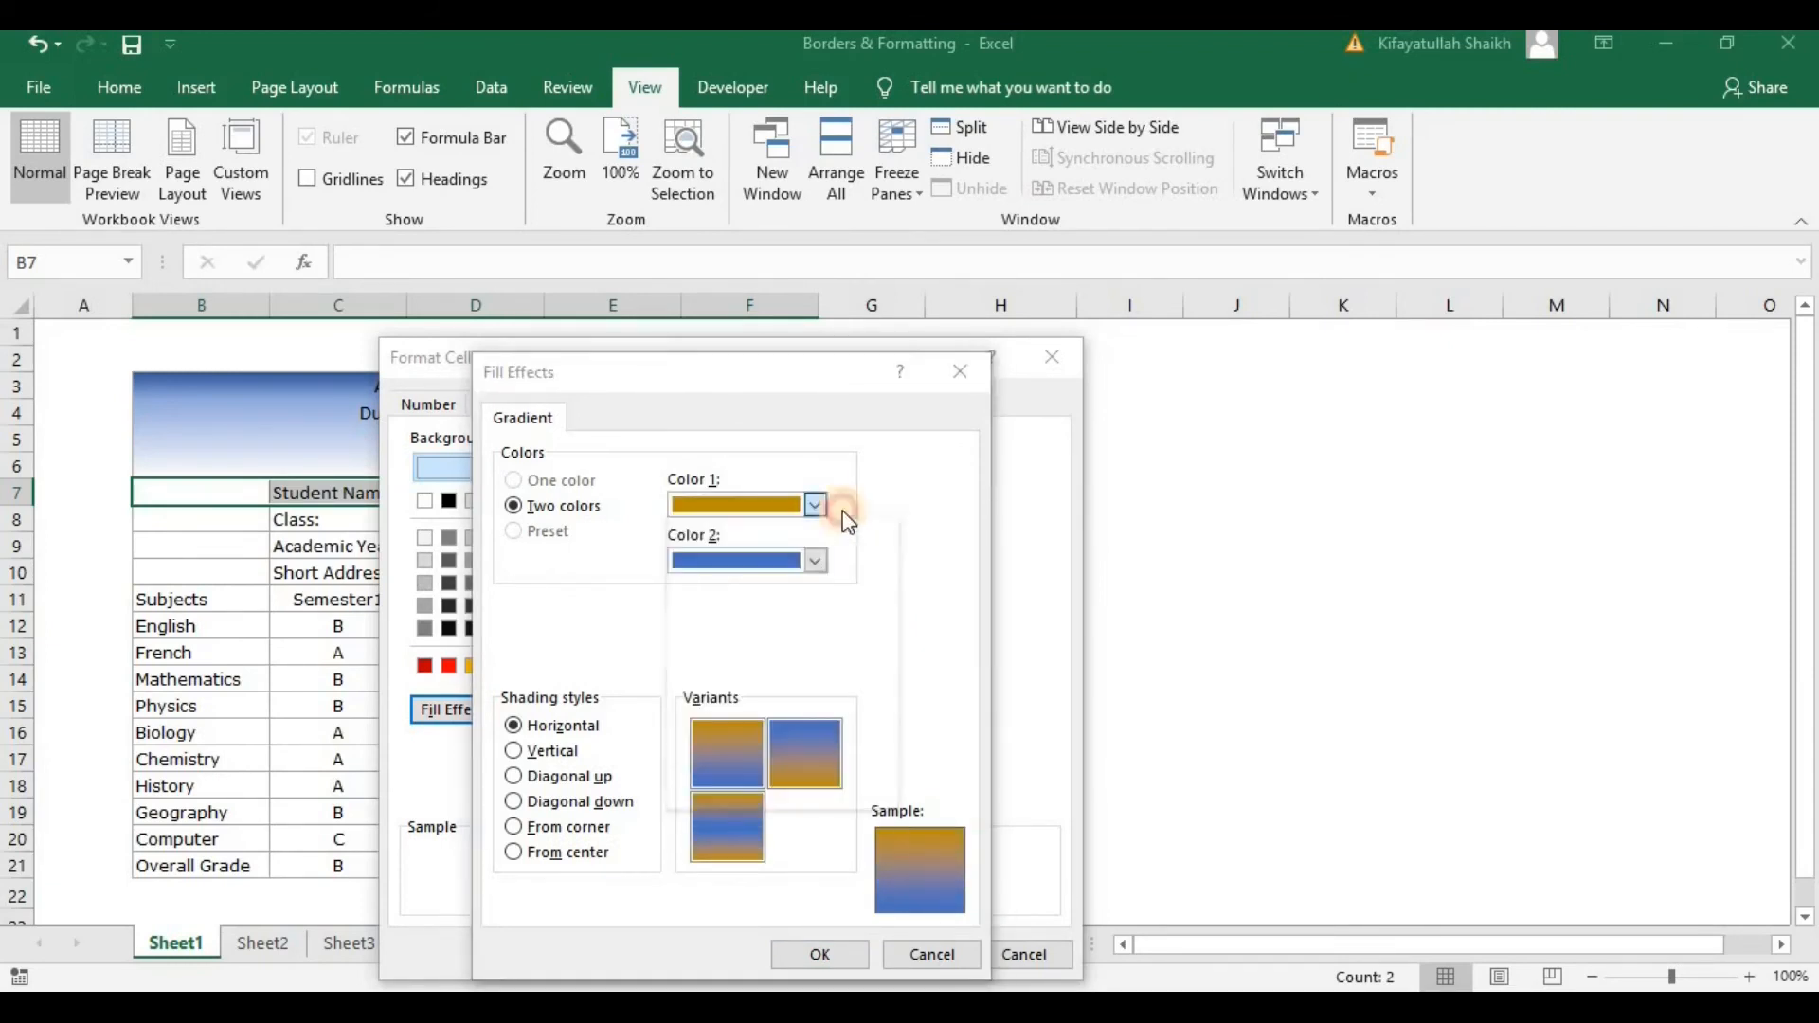
- Choose a lighter gold as Color 2 and apply the horizontal gradient with the dark-on-top variant to row 7
click(815, 561)
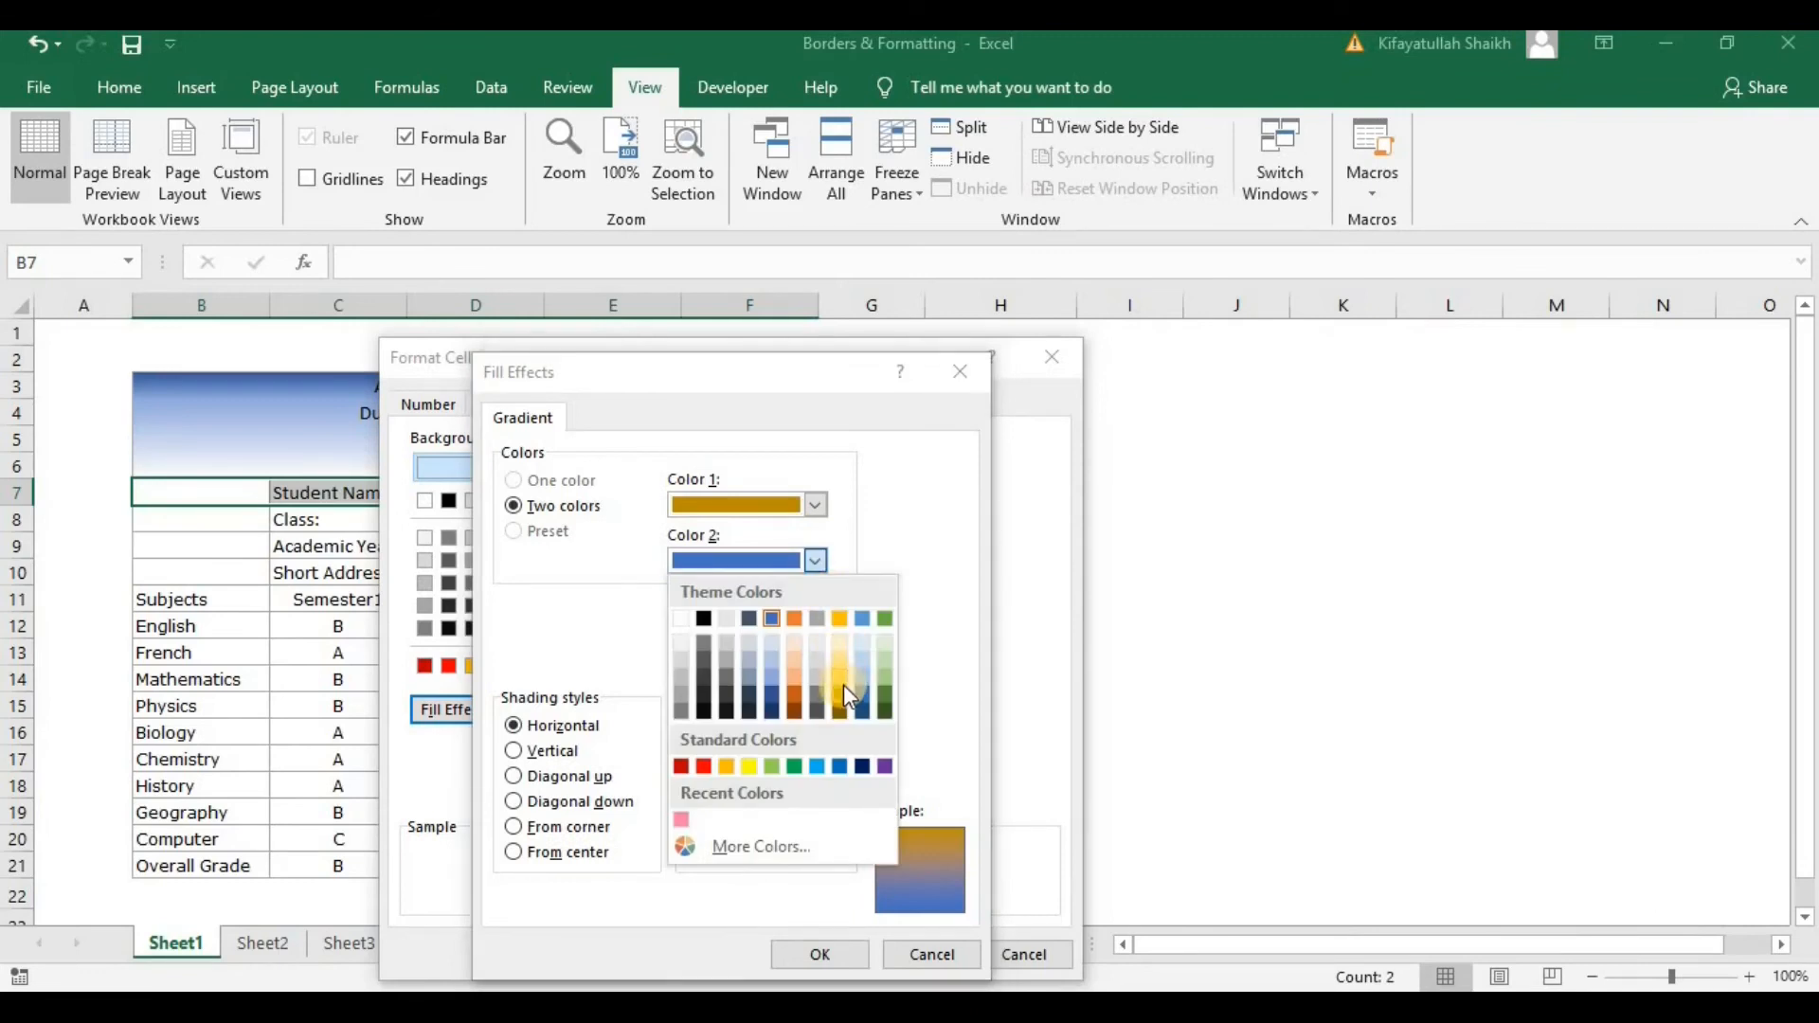
click(843, 684)
click(740, 749)
click(811, 951)
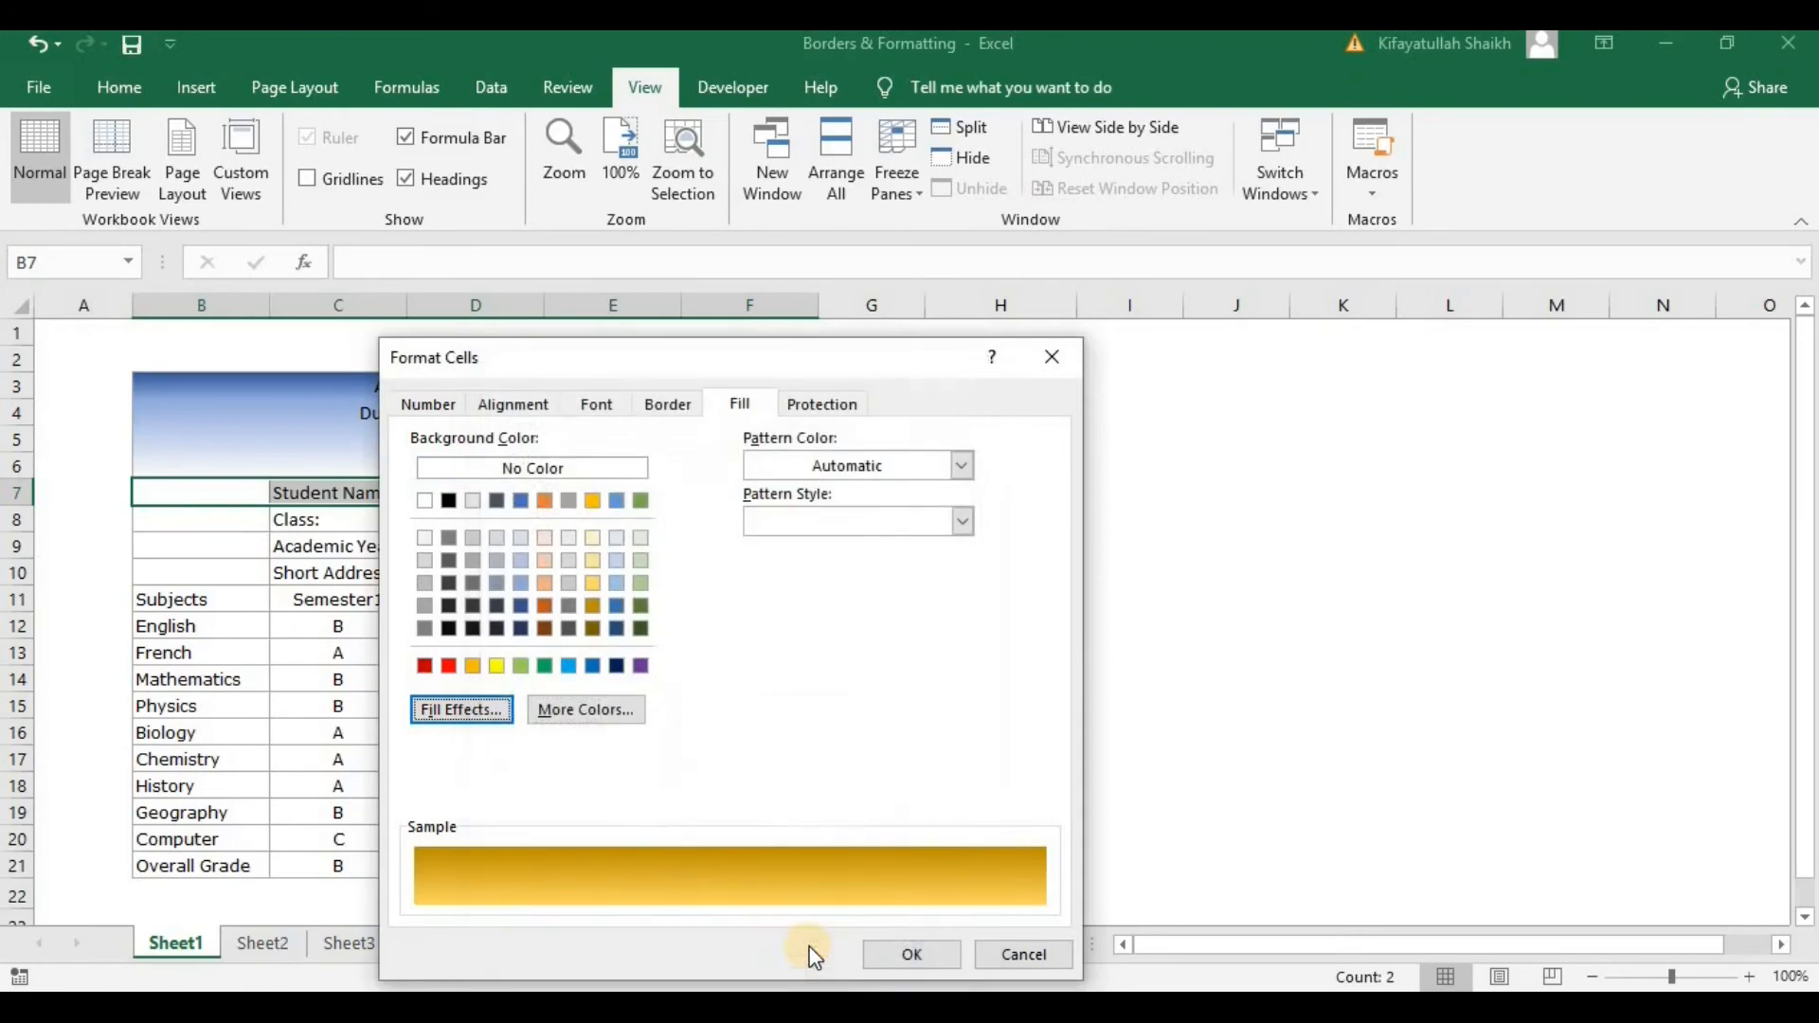
click(924, 957)
click(1000, 652)
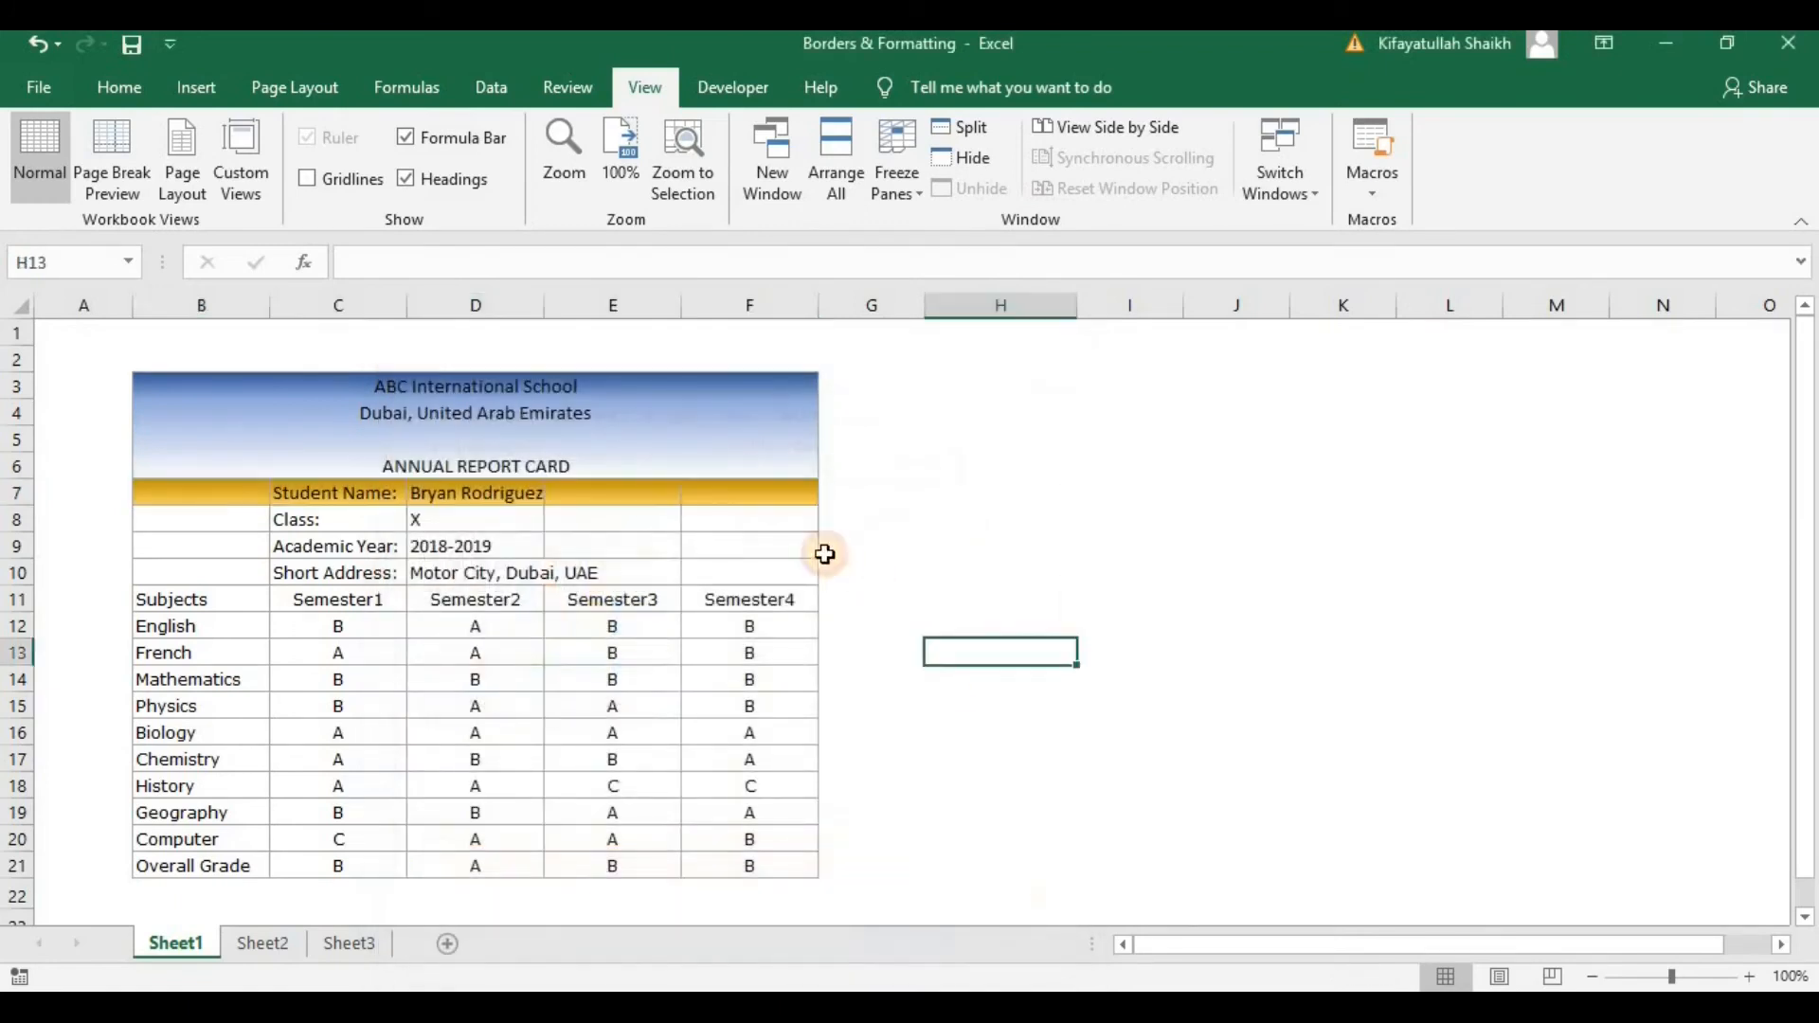
- Apply horizontal two-color gradients in progressively lighter gold shades to the Class row 8 and the Academic Year row 9
click(755, 496)
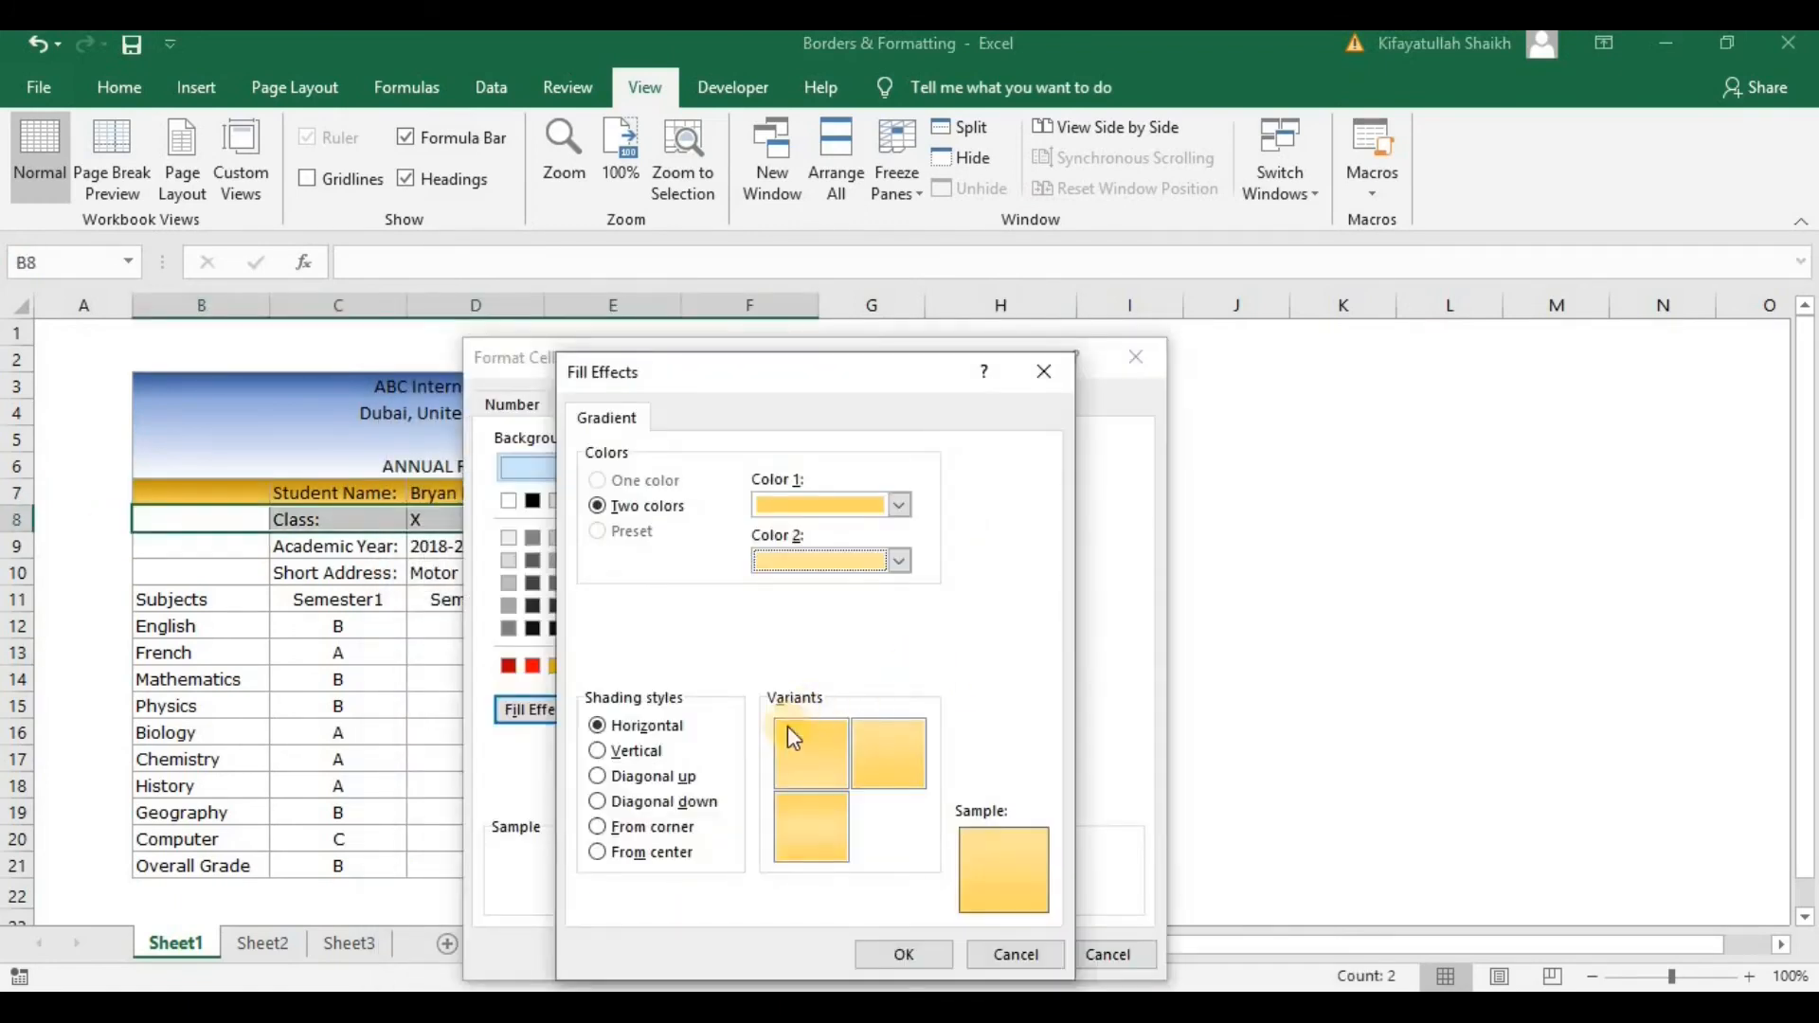
click(826, 807)
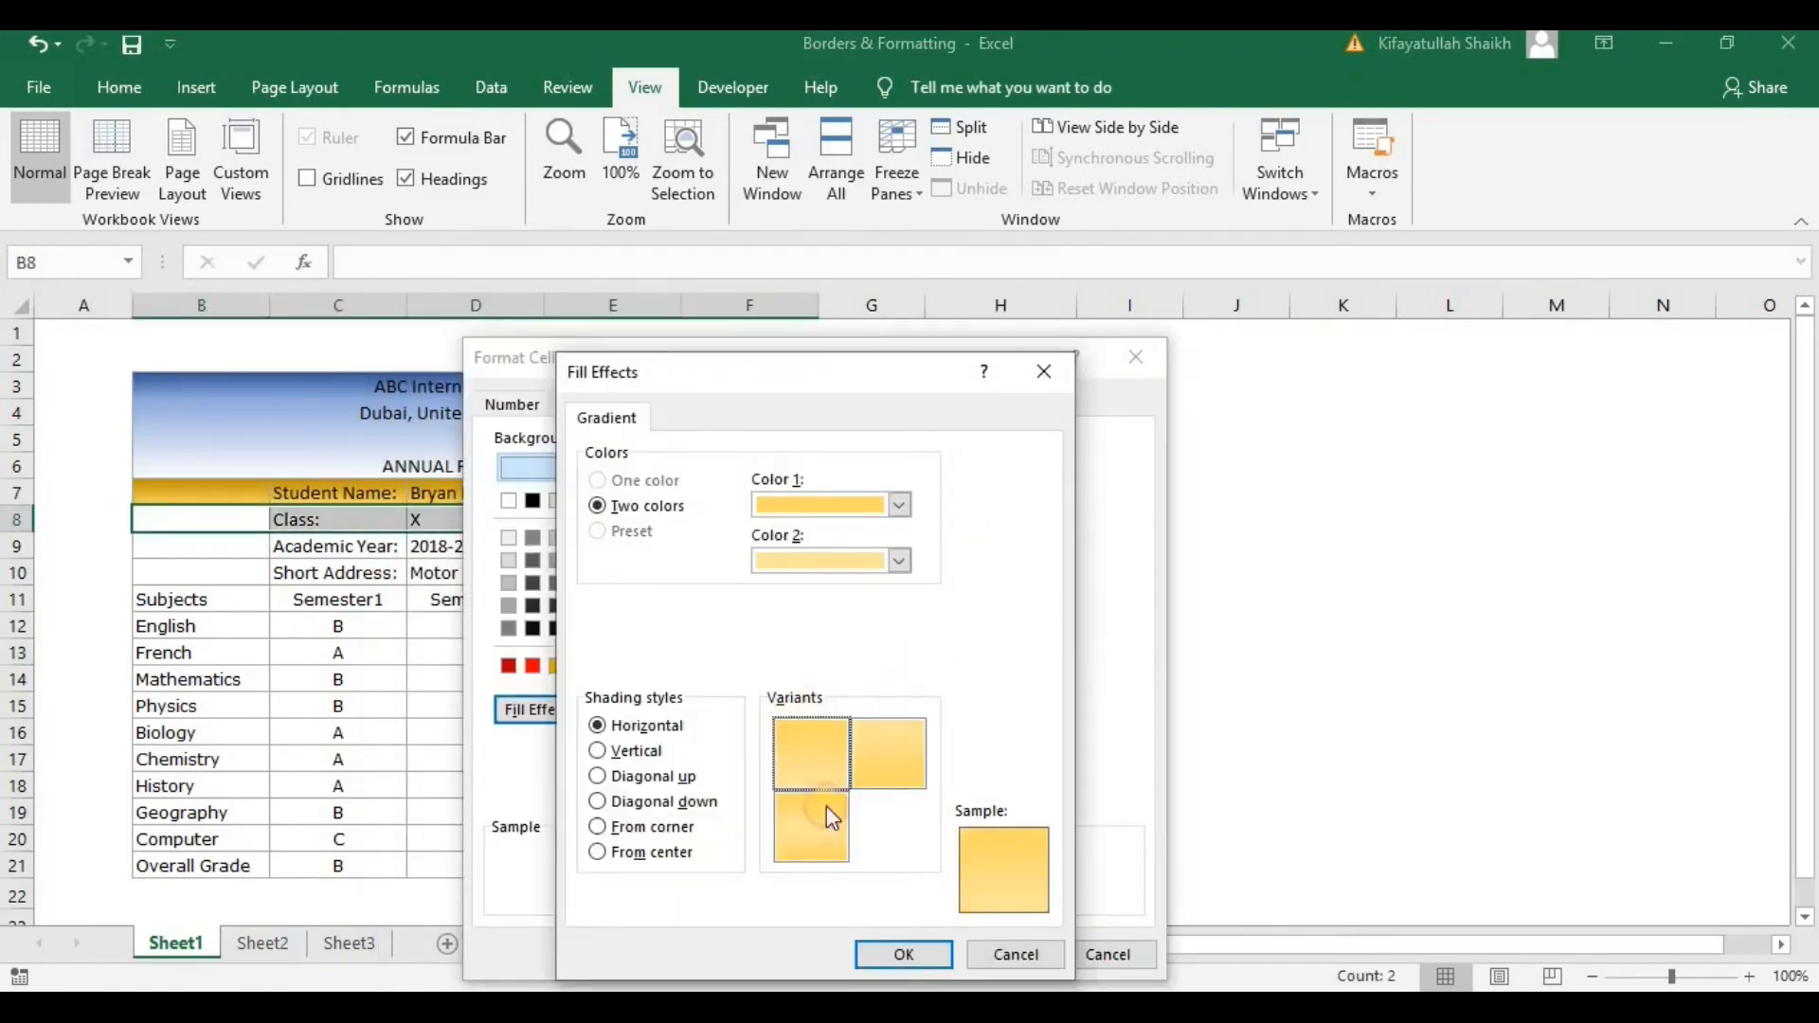
click(899, 955)
click(990, 953)
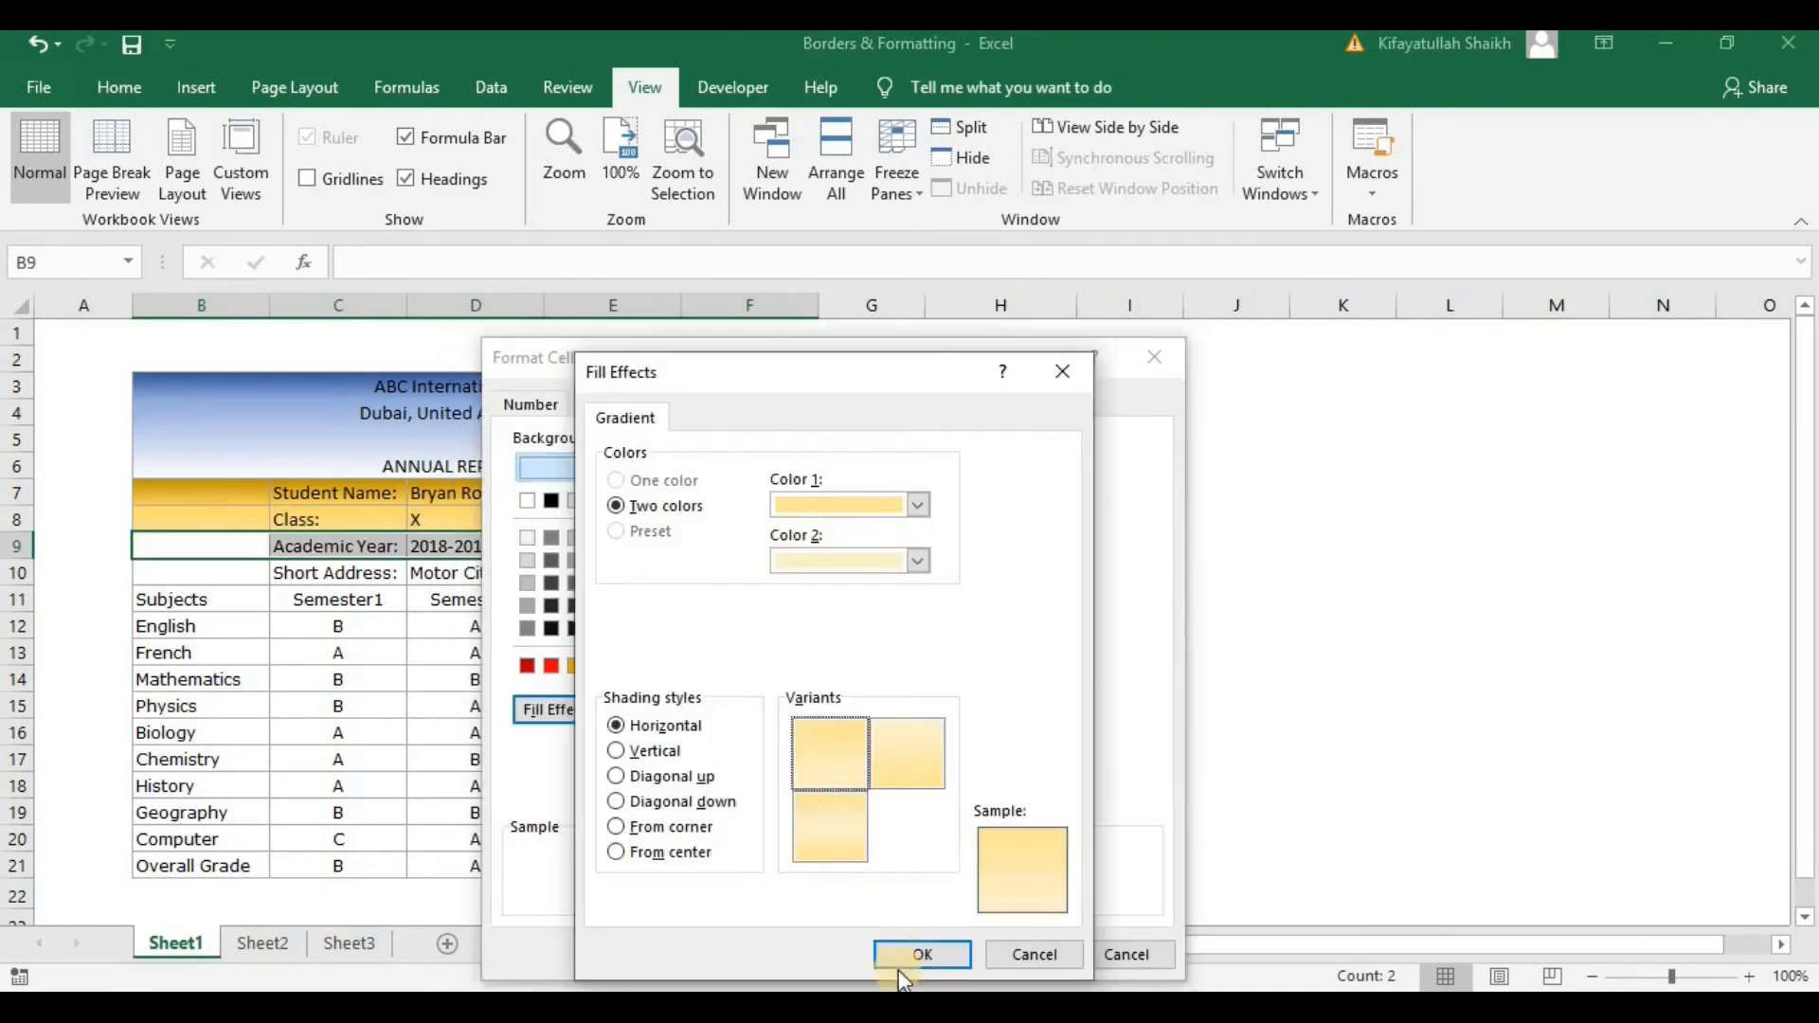
click(906, 953)
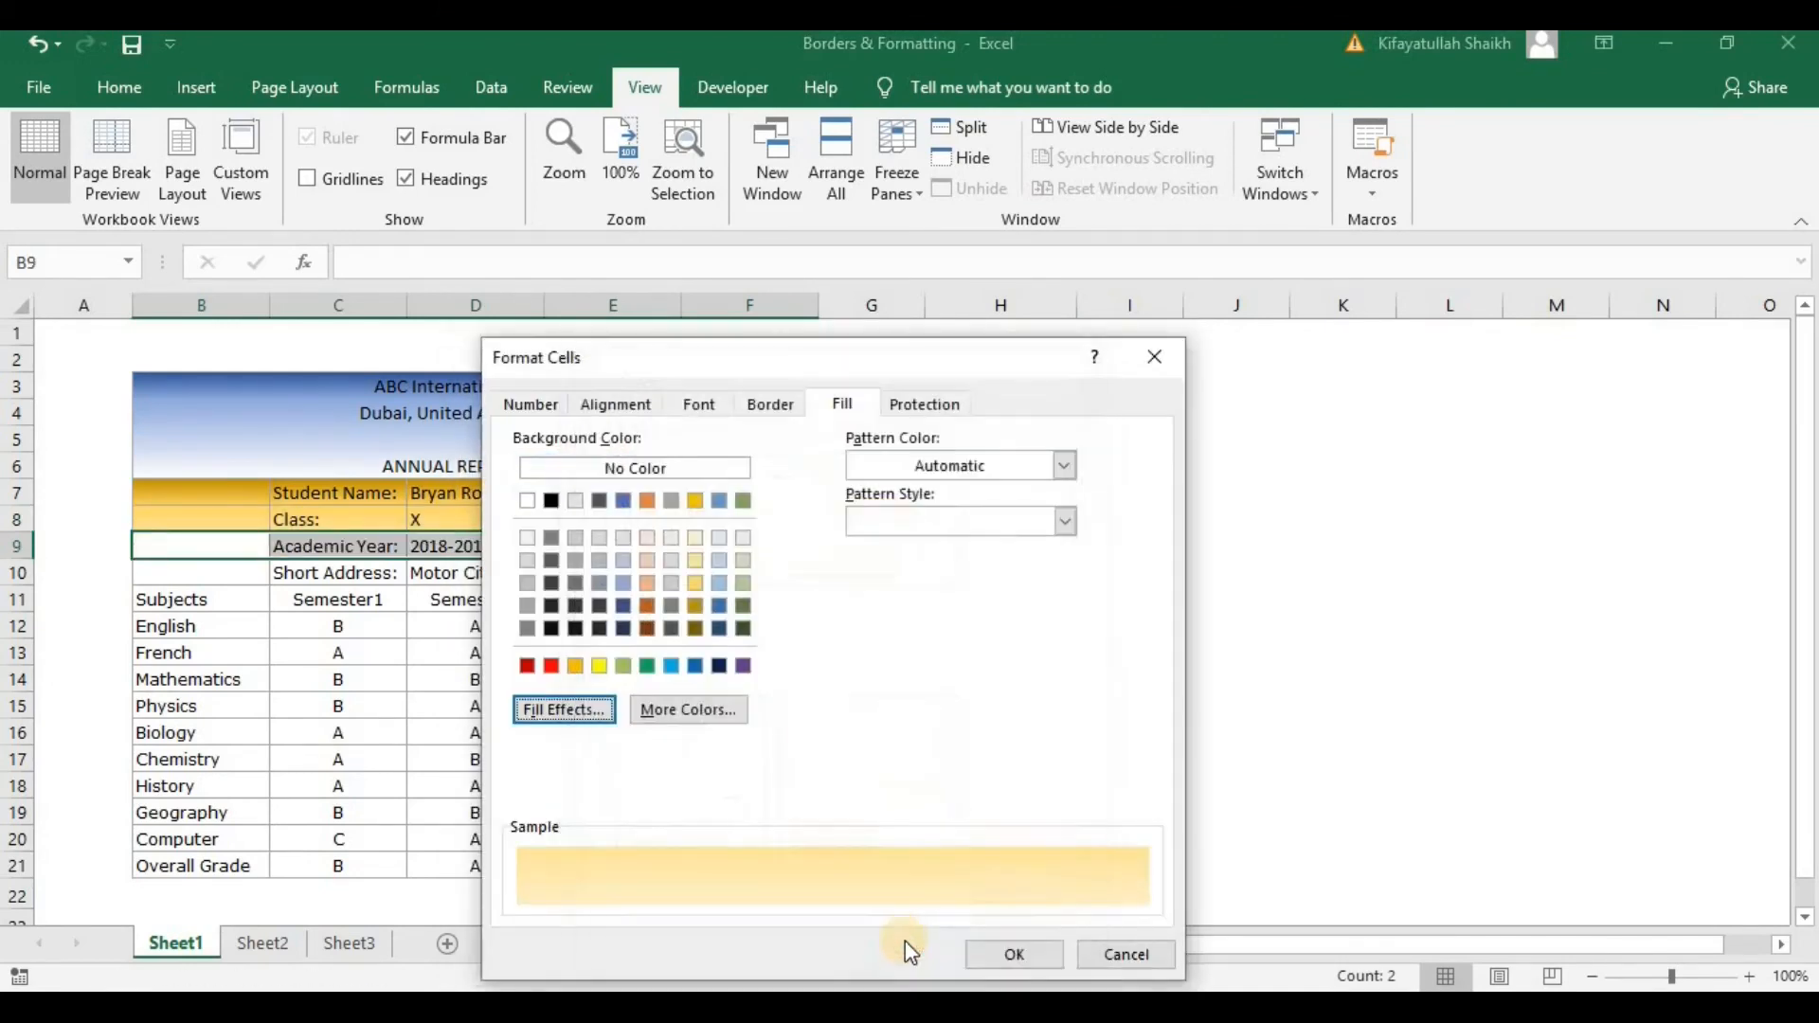
click(1000, 955)
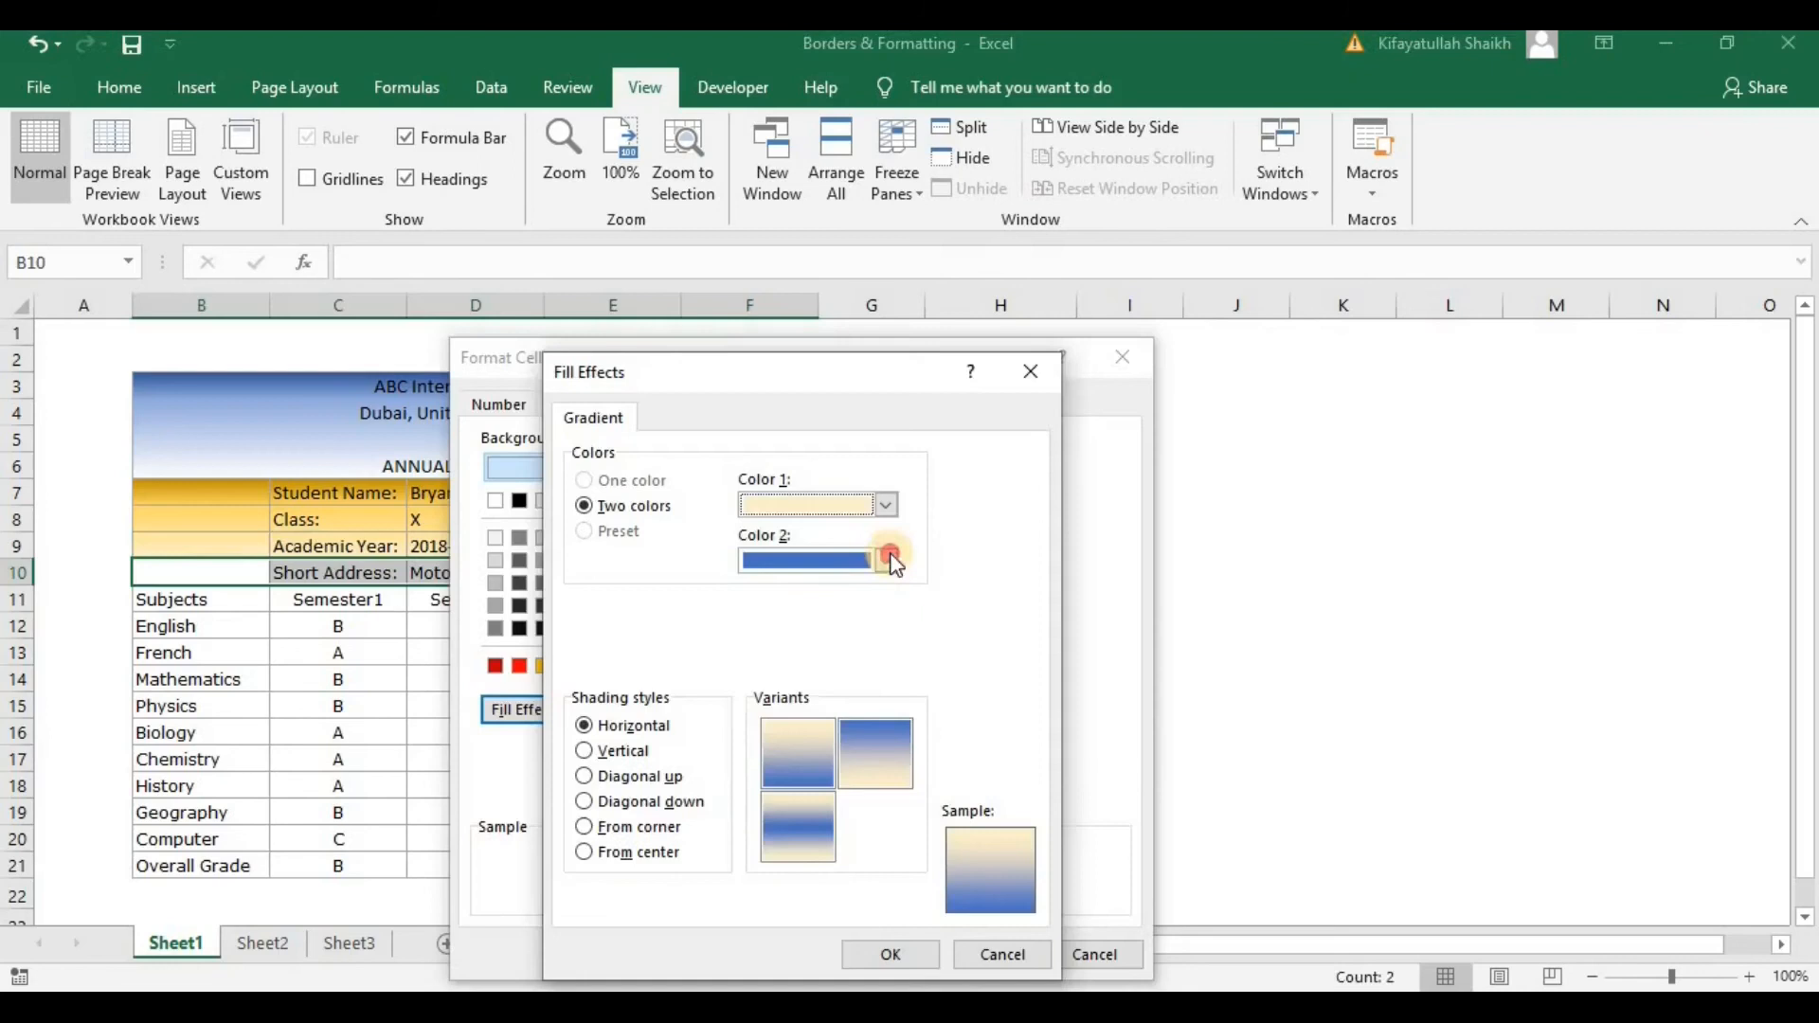
- Fill the Short Address row B10:F10 with a horizontal gradient from very light gold to white
click(886, 560)
click(755, 617)
click(804, 754)
click(880, 954)
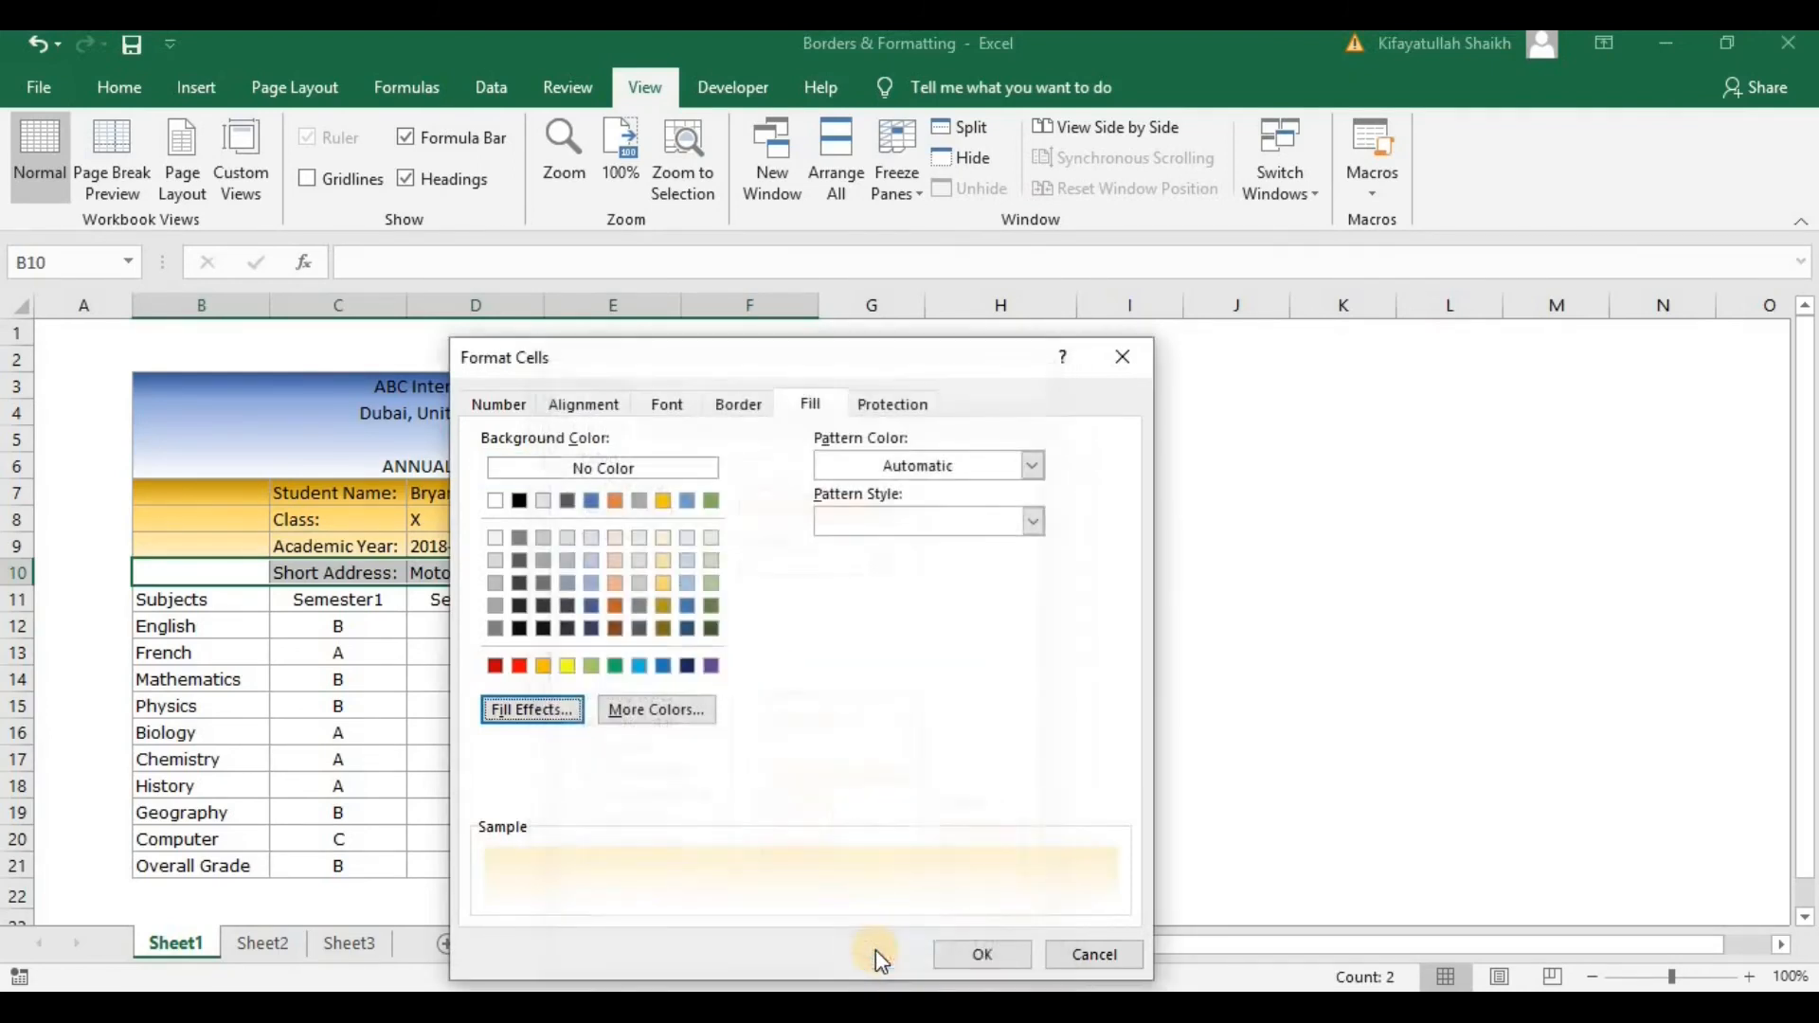
click(981, 954)
click(1000, 705)
- Remove the inside horizontal and vertical borders from the student details block B7:F10, keeping its outline
drag(210, 495, 731, 556)
right_click(731, 556)
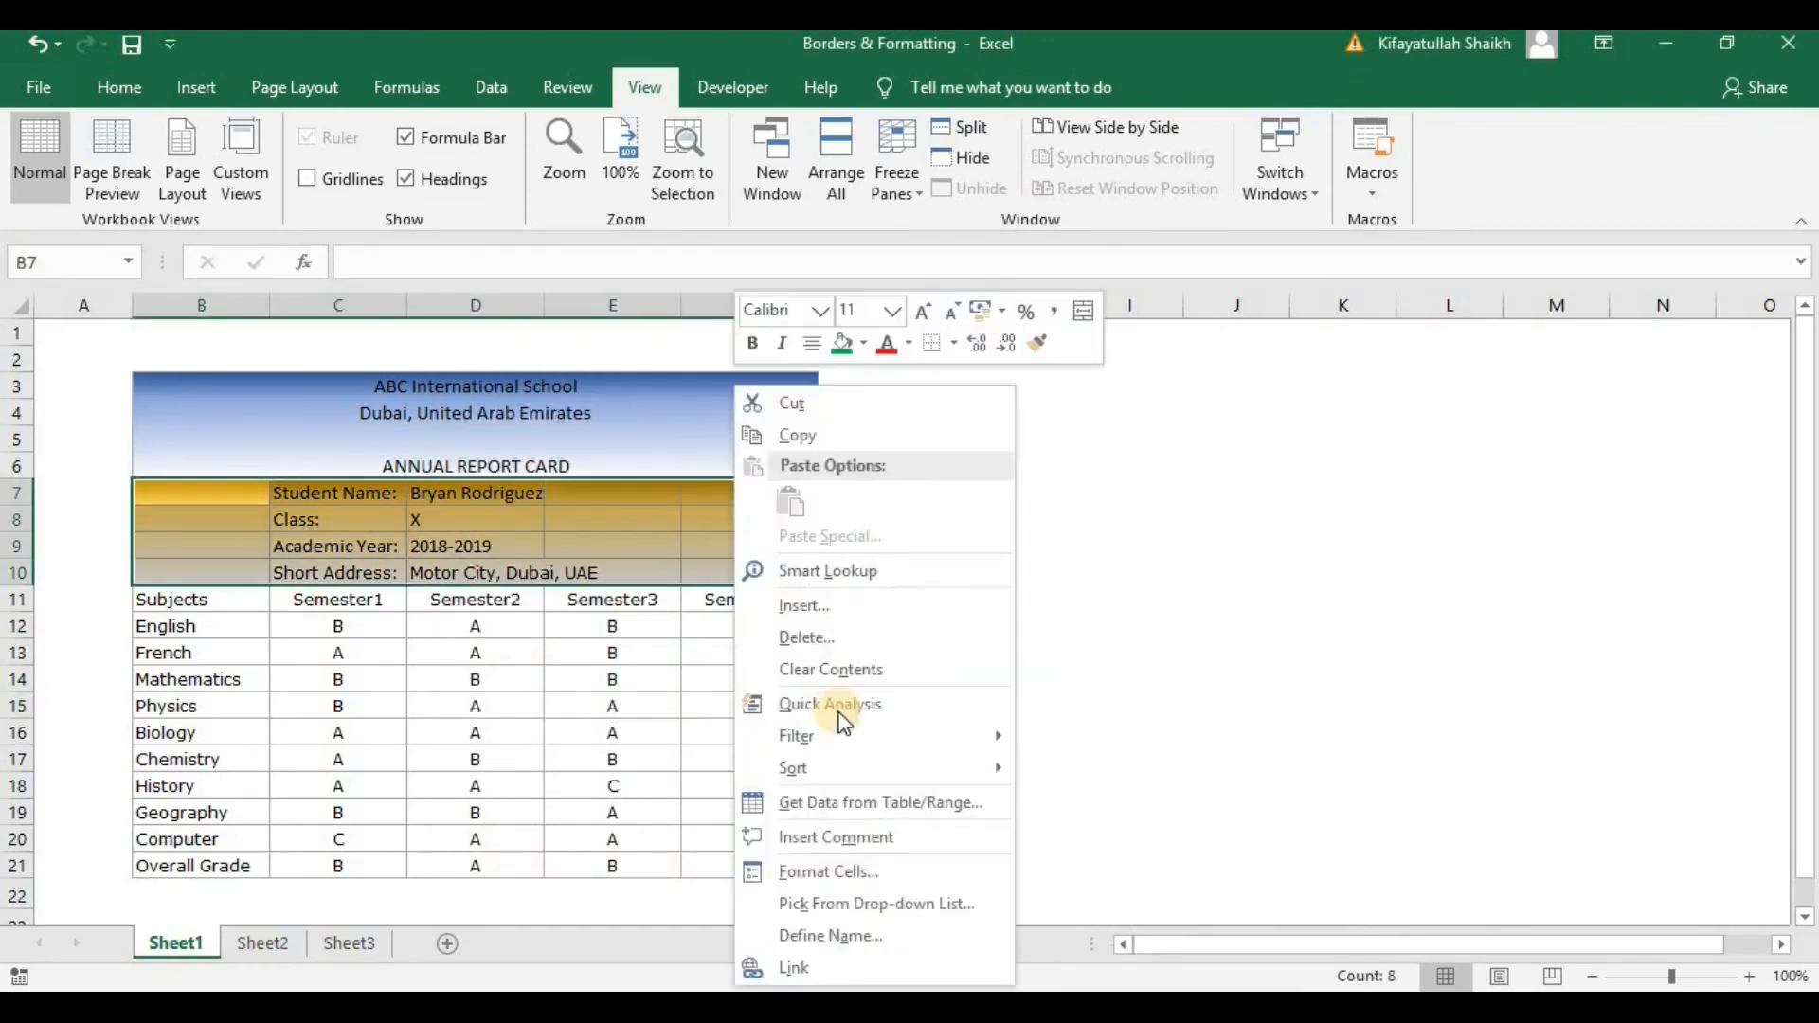
click(833, 871)
click(737, 405)
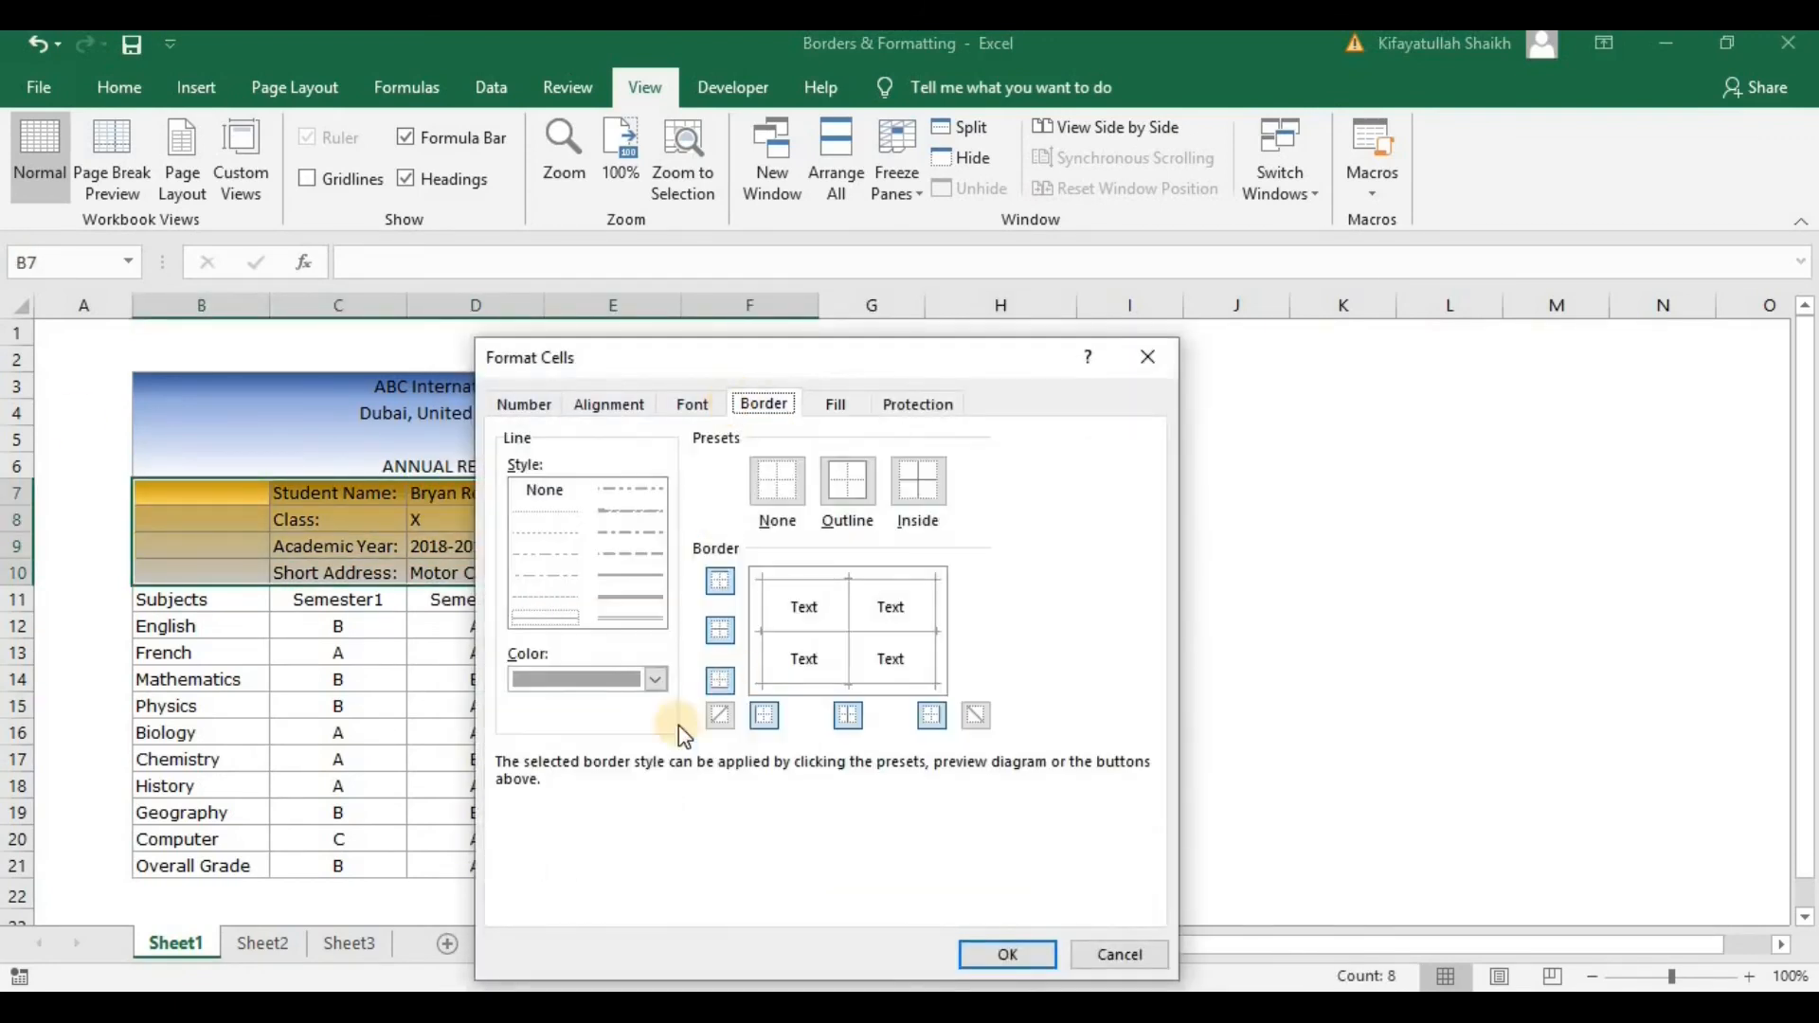
click(813, 631)
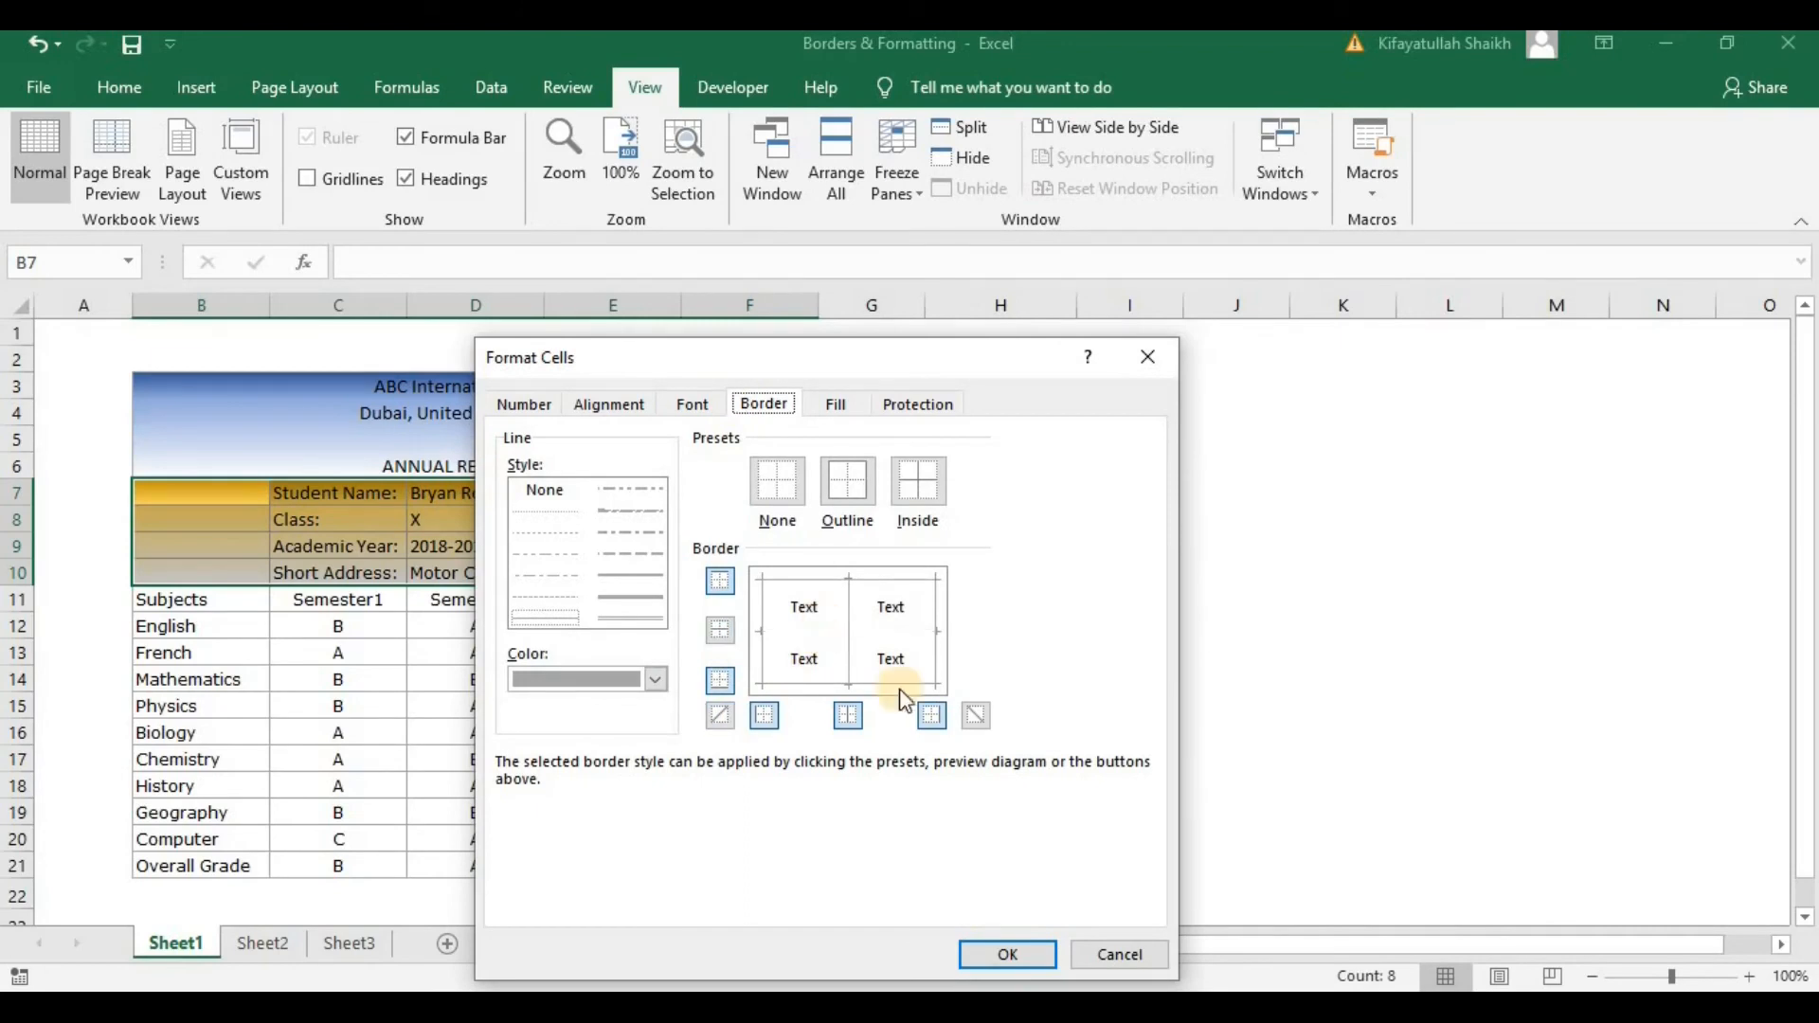
click(845, 618)
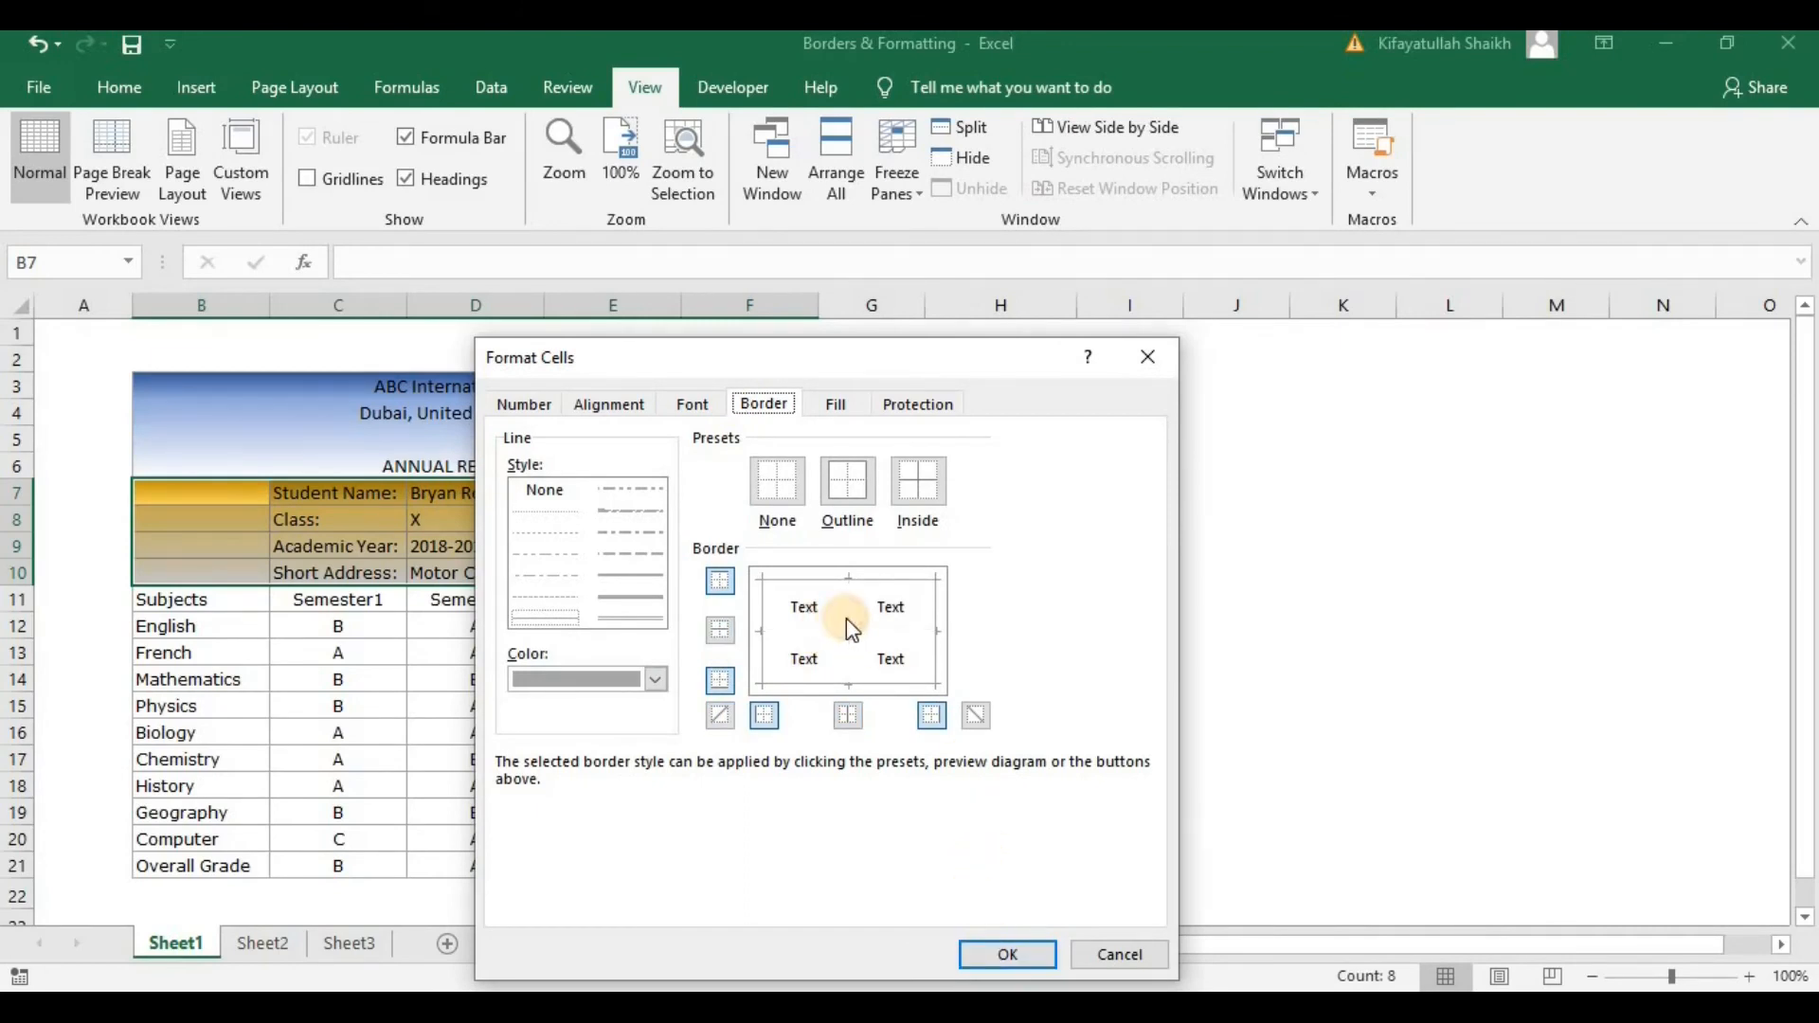
click(1007, 954)
click(1039, 630)
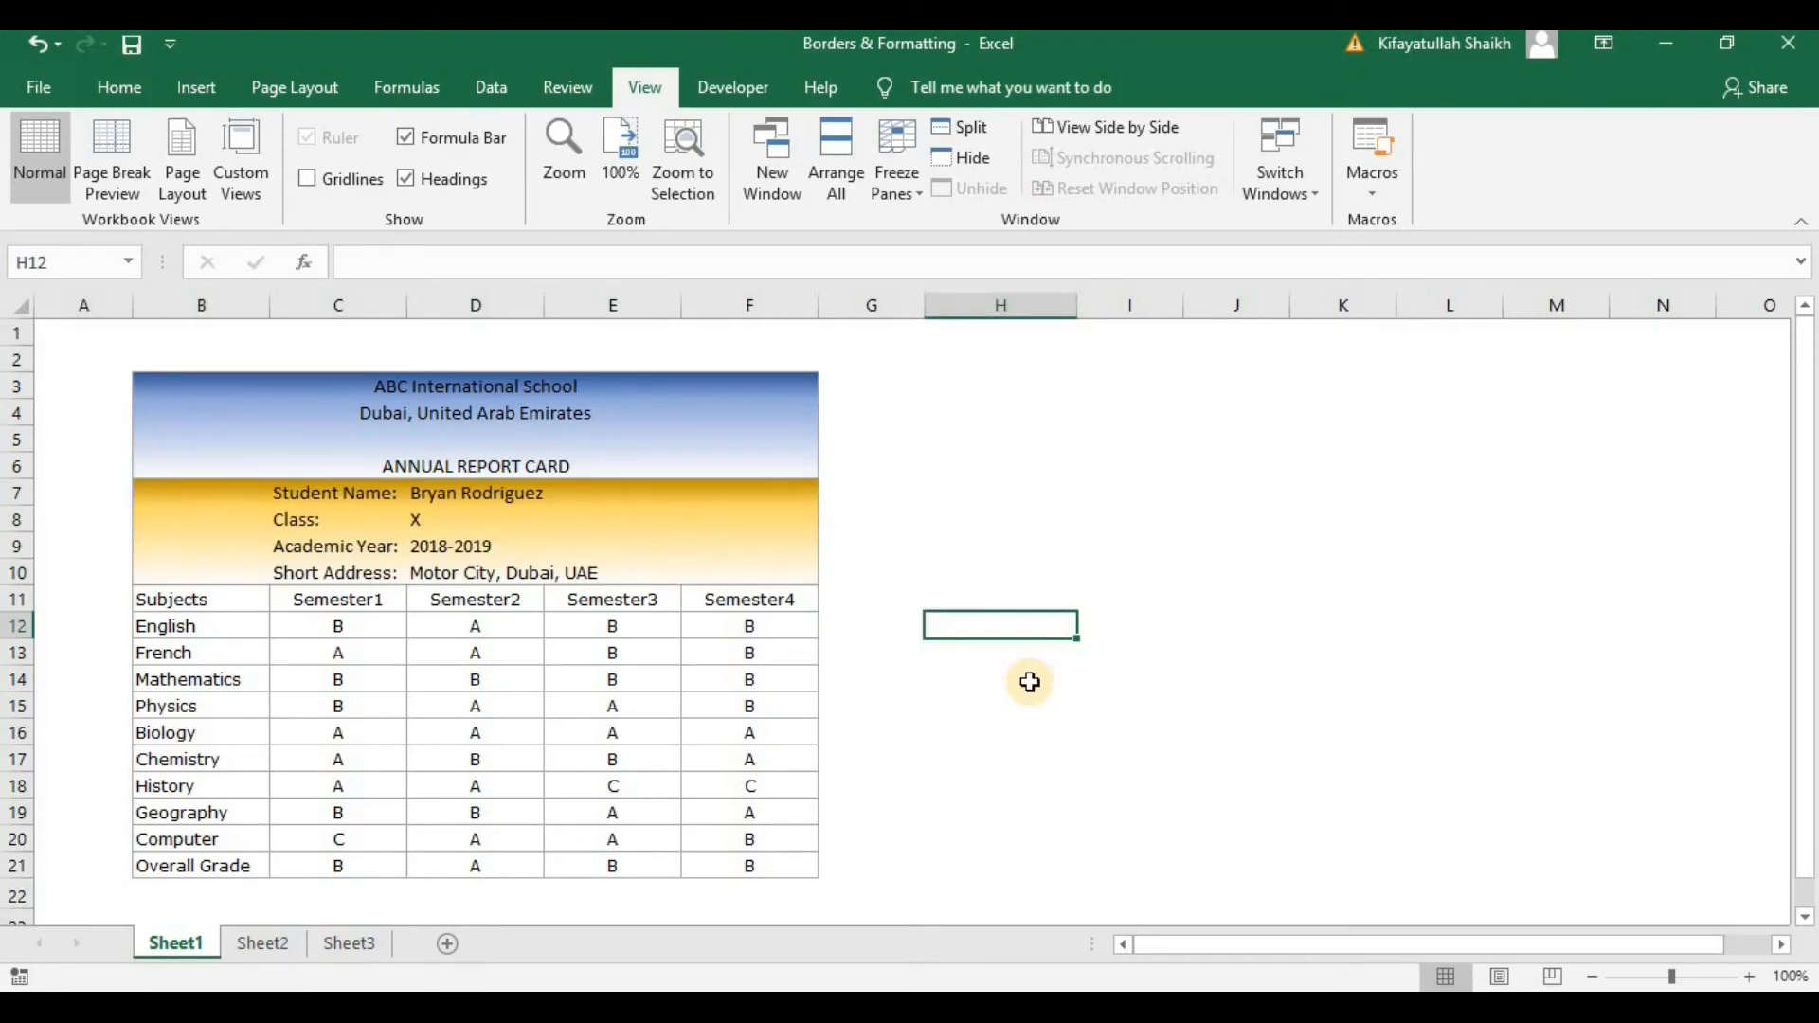
- Insert a new blank column before column A to shift the report card one column over
click(64, 305)
right_click(65, 305)
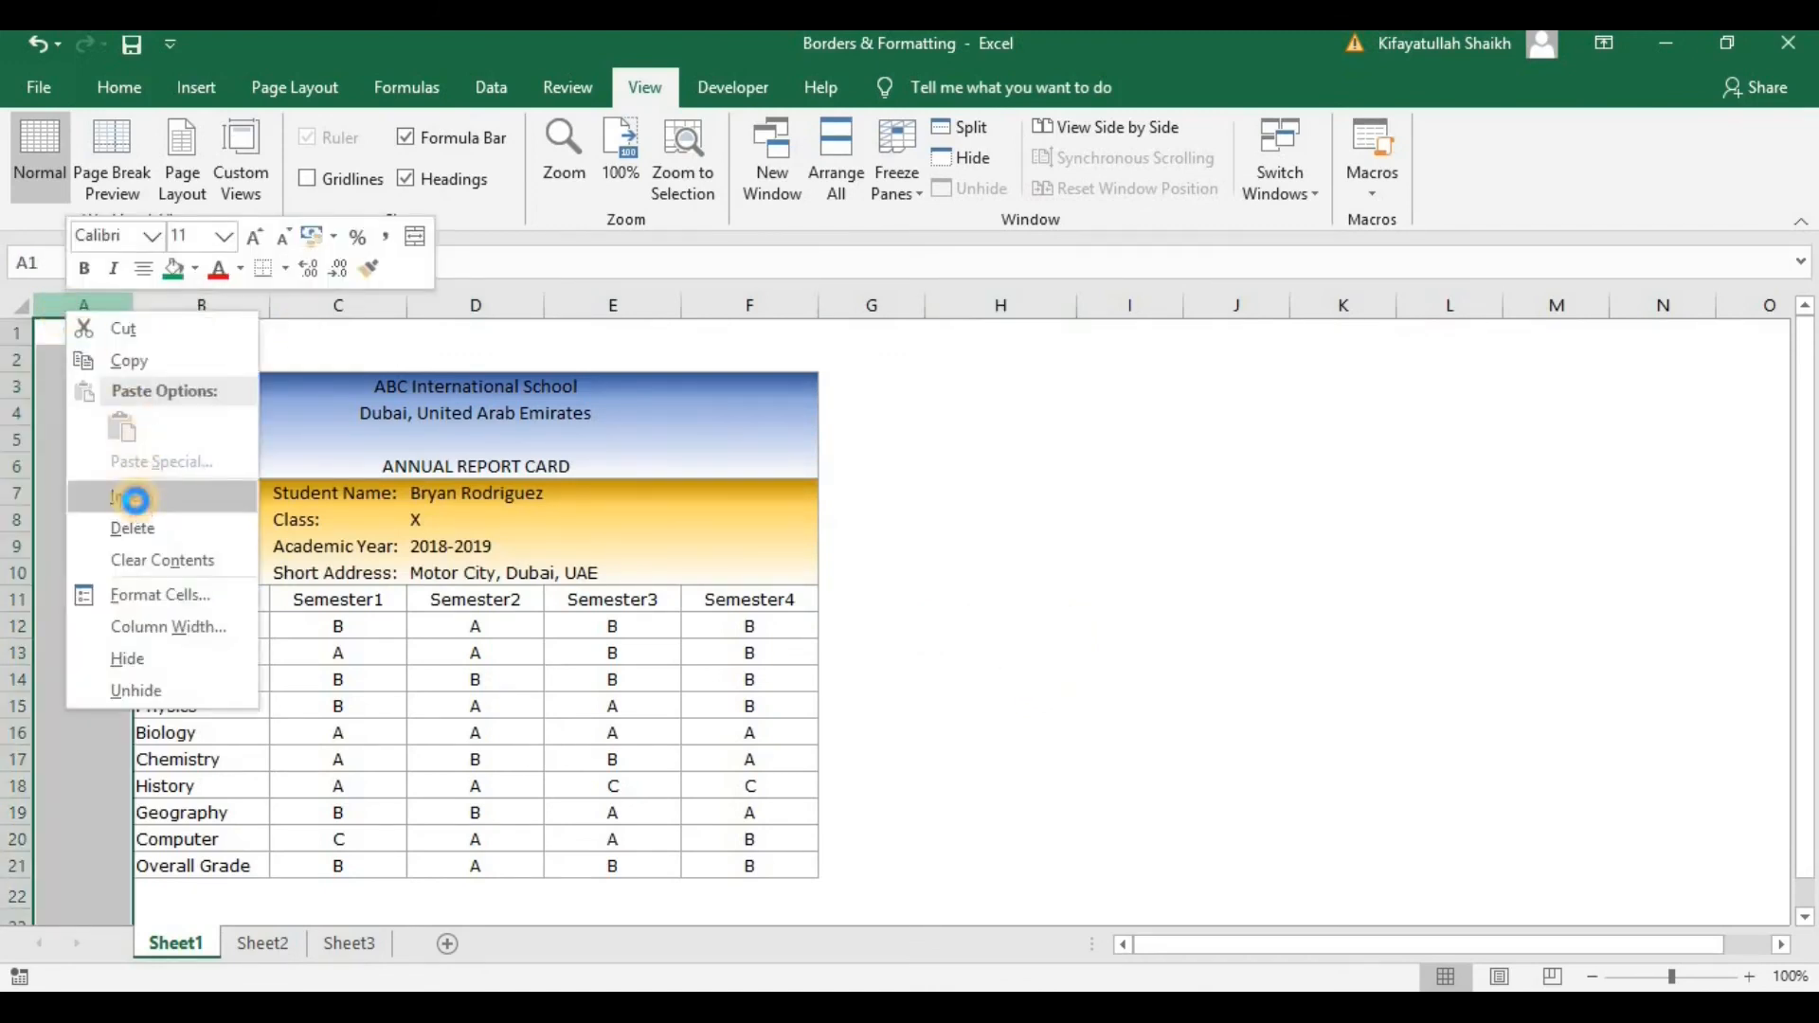
click(119, 495)
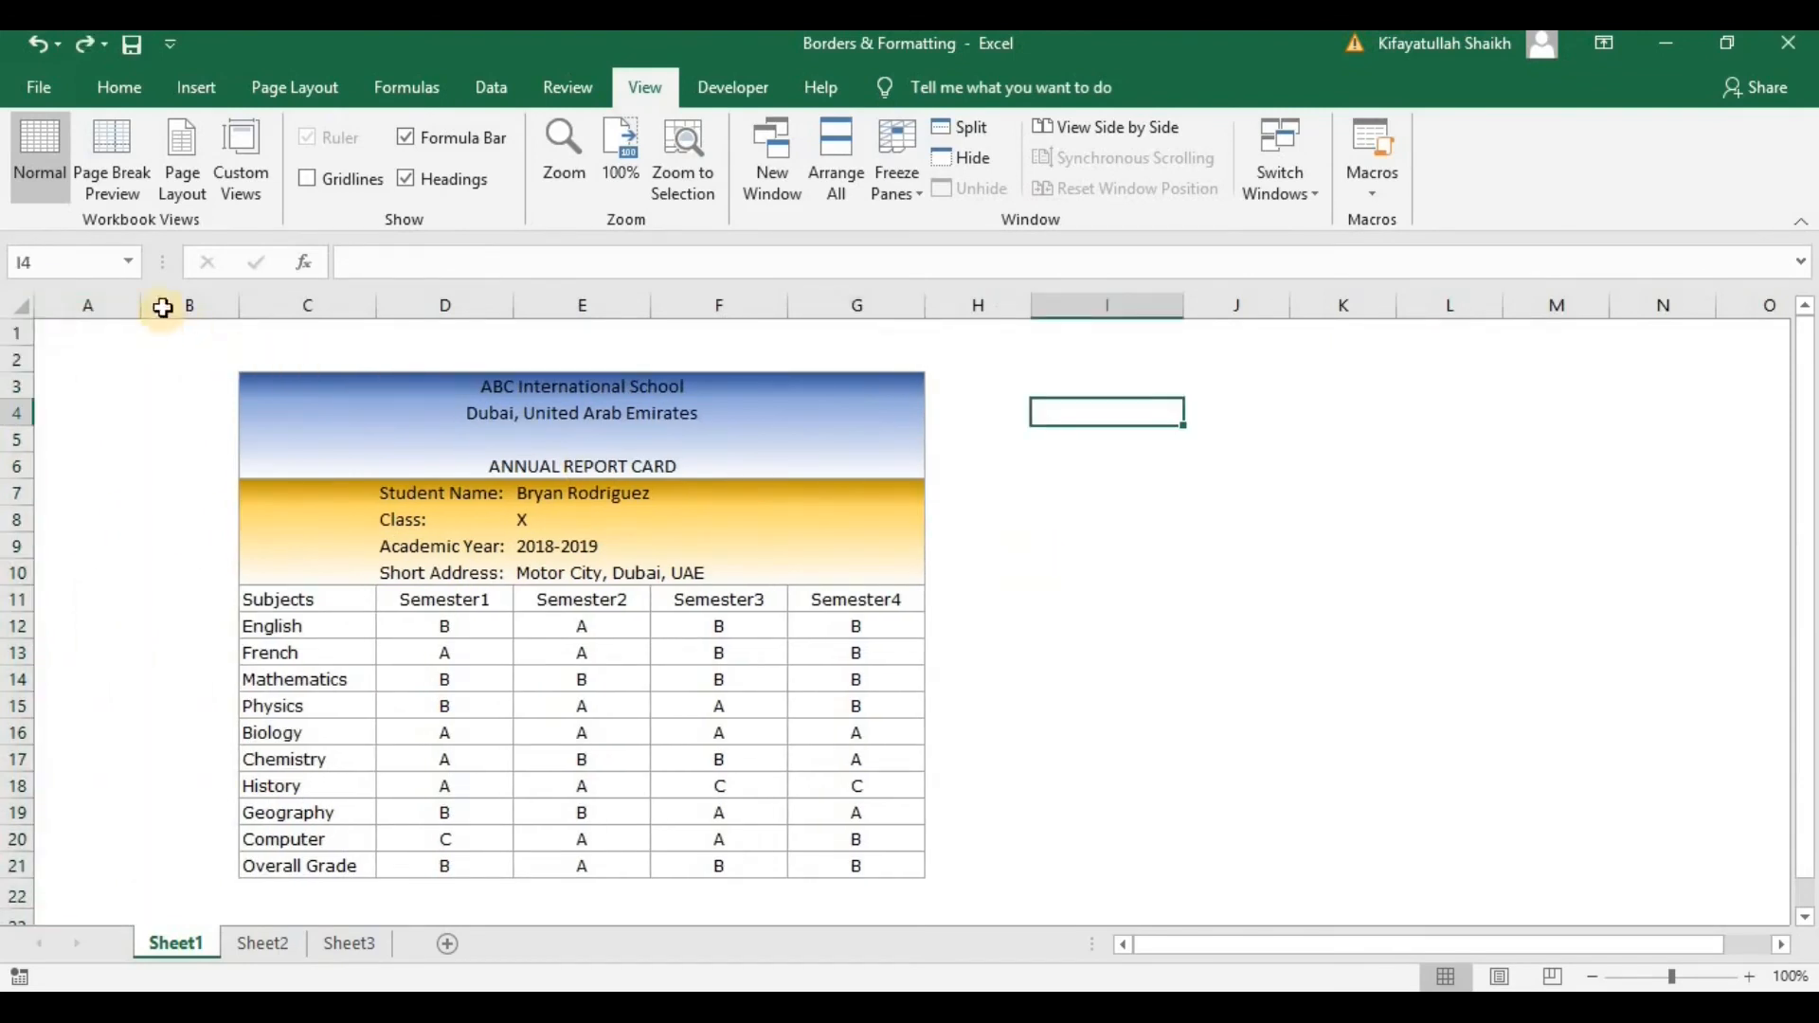
- Narrow the blank columns B and H on either side of the report card into thin spacers
click(157, 305)
click(987, 305)
drag(1030, 307, 965, 320)
click(1009, 464)
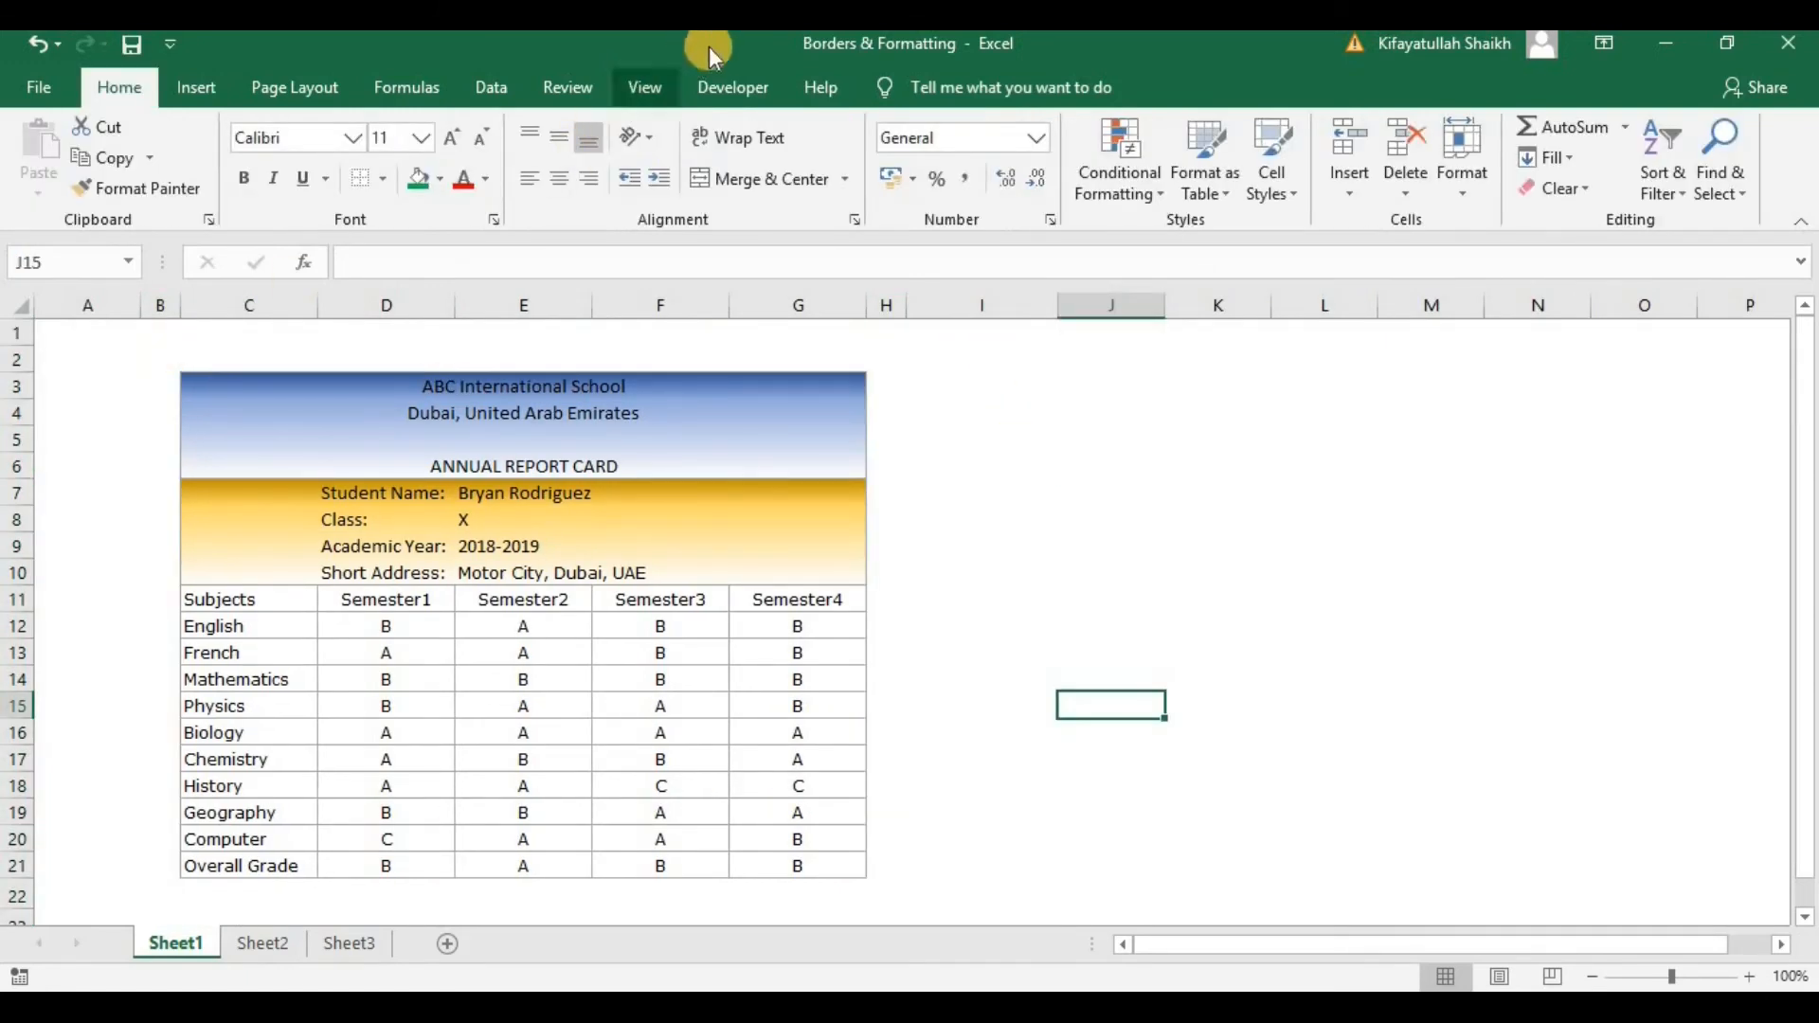
- Turn the worksheet gridlines back on
click(639, 89)
click(307, 179)
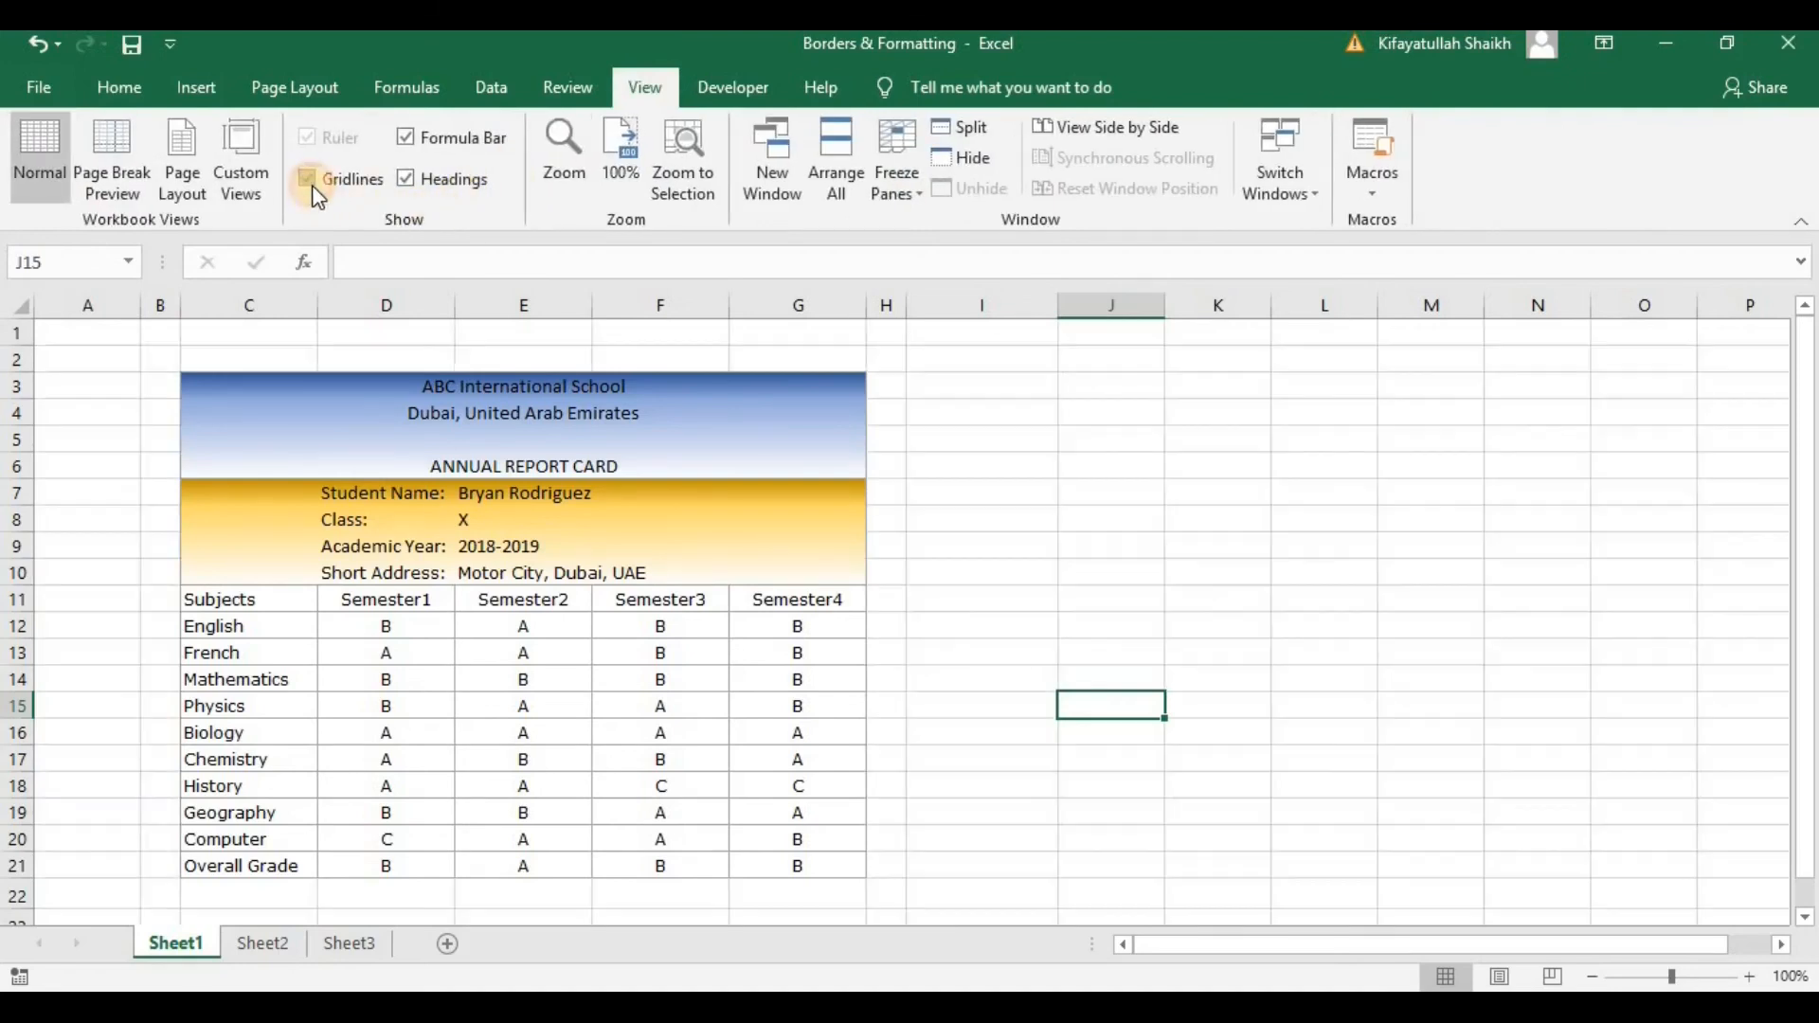
- Add a double-line outline border around B2:H22, enclosing the report card and its spacer rows and columns
drag(156, 358, 873, 898)
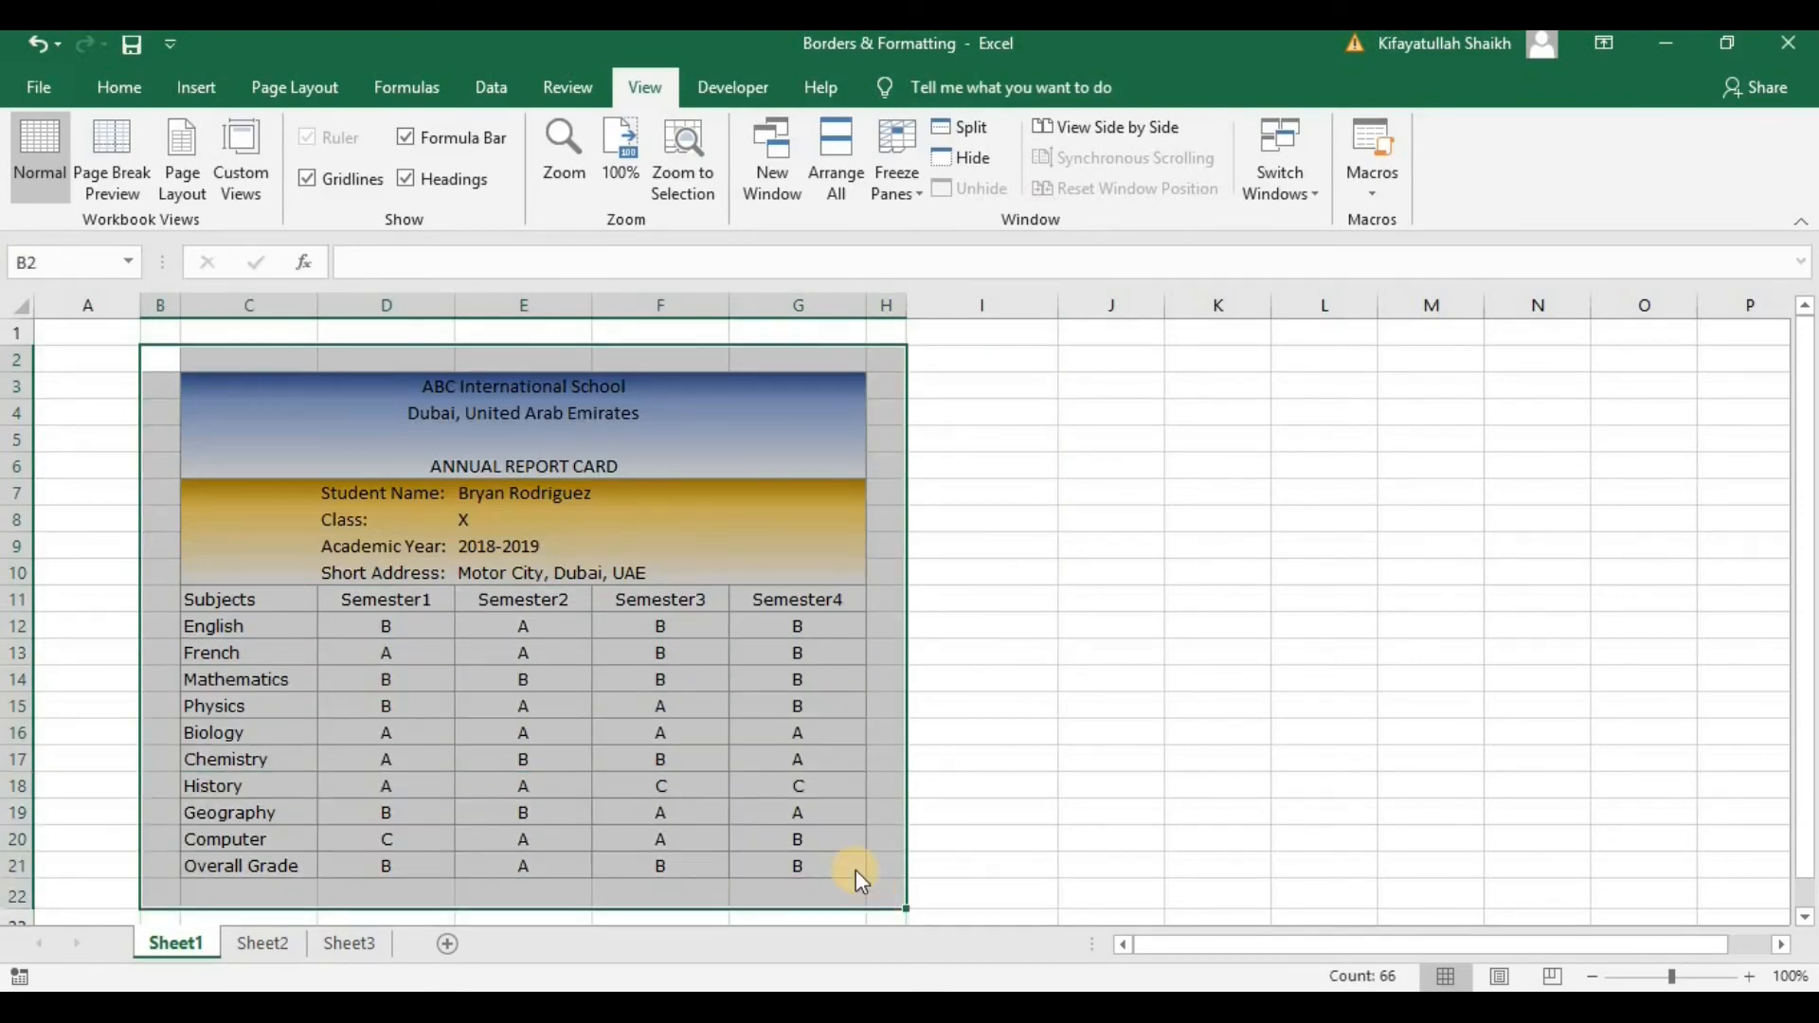
key(ctrl+1)
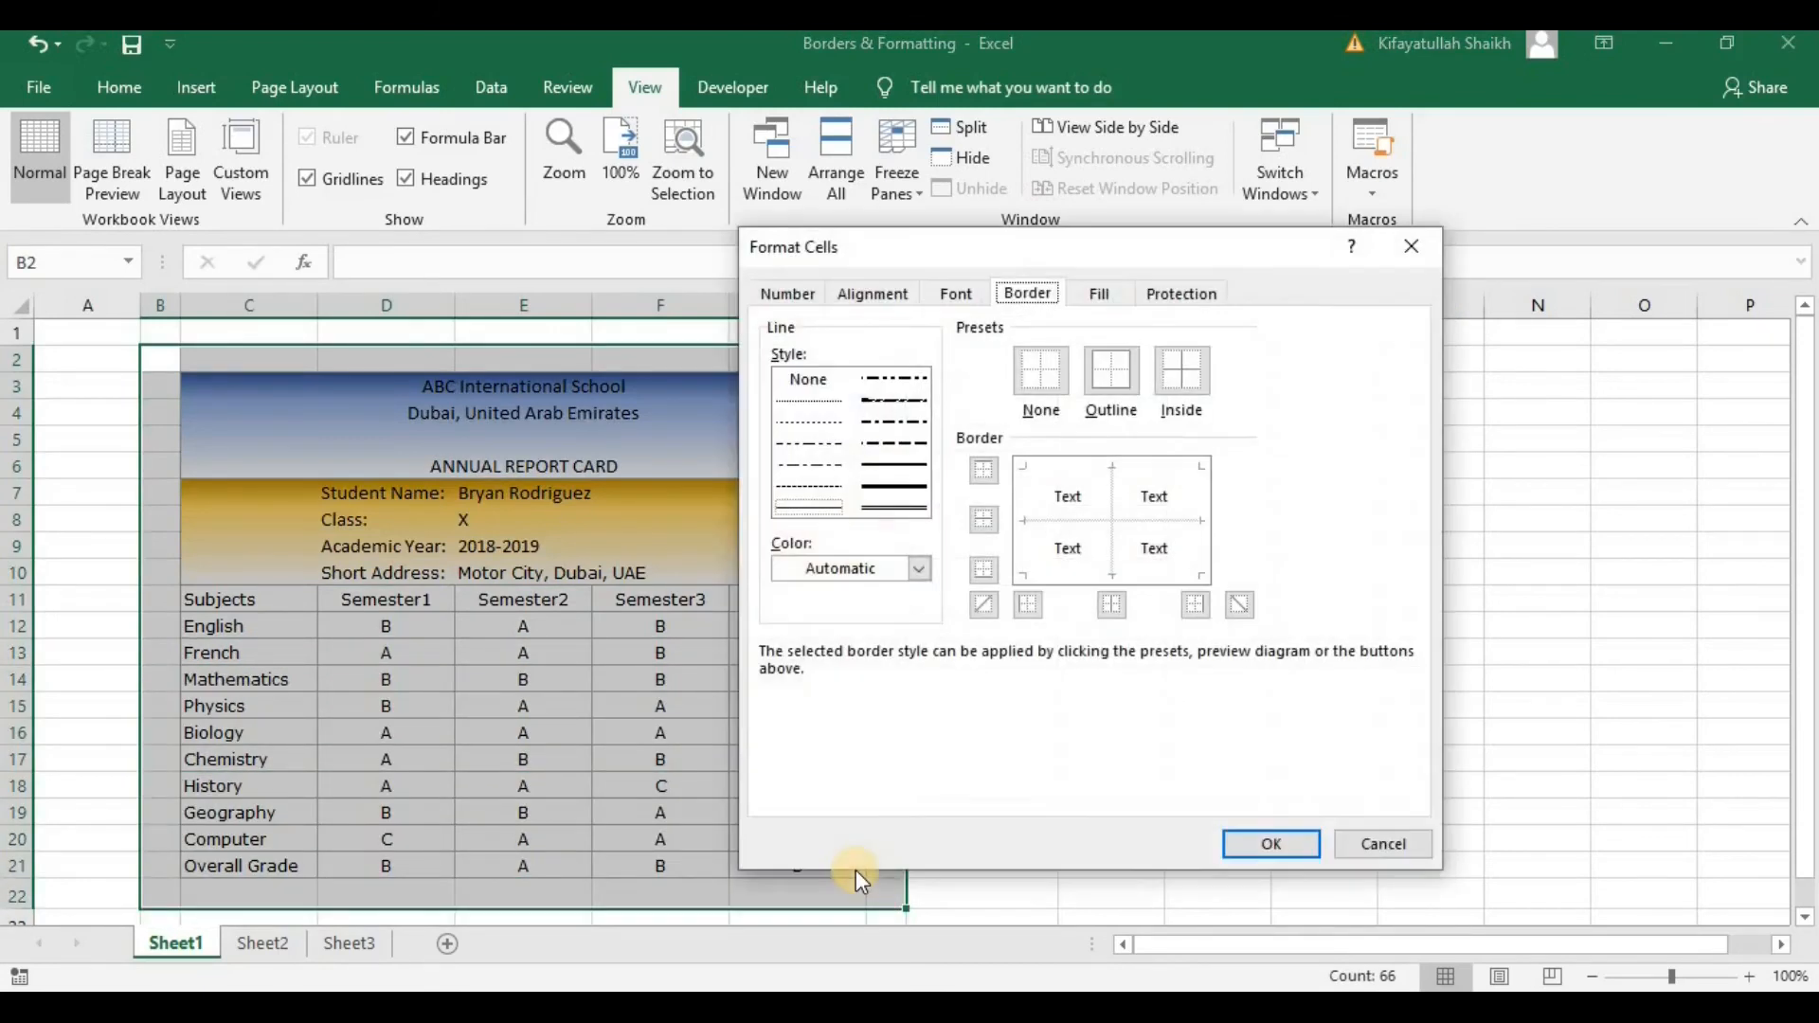
click(893, 508)
click(1104, 369)
click(1281, 843)
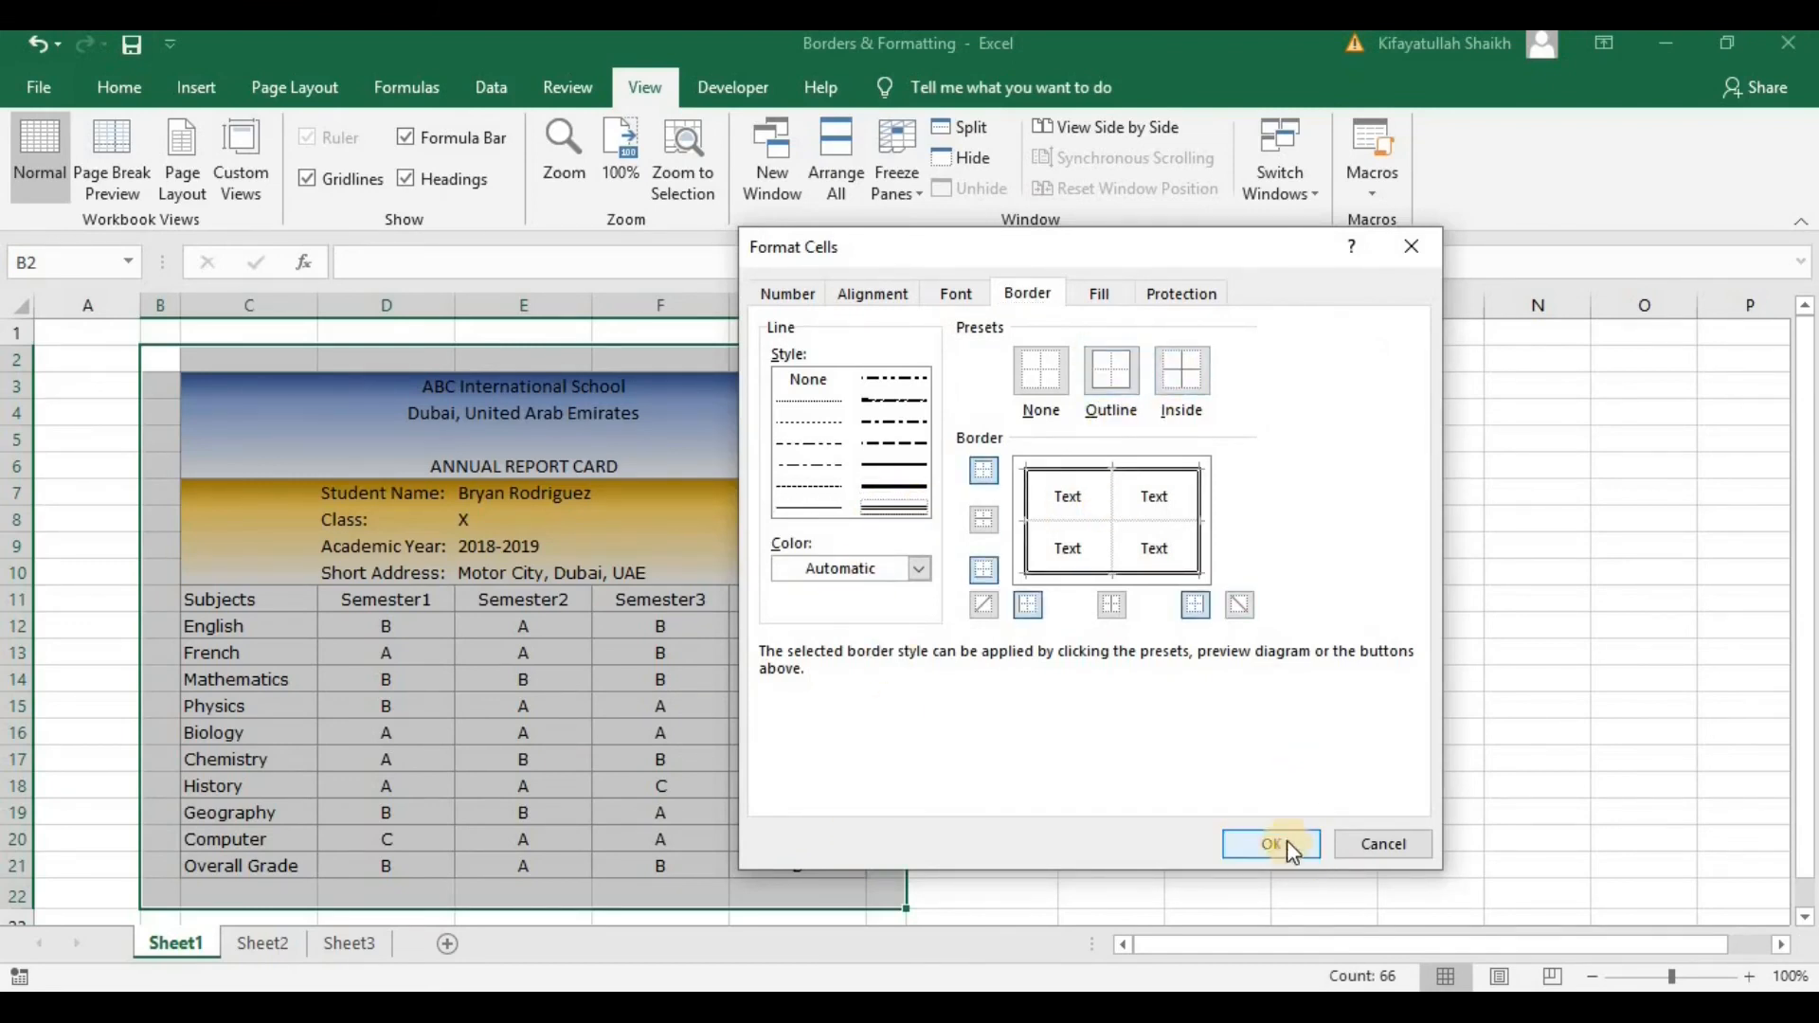
click(1230, 732)
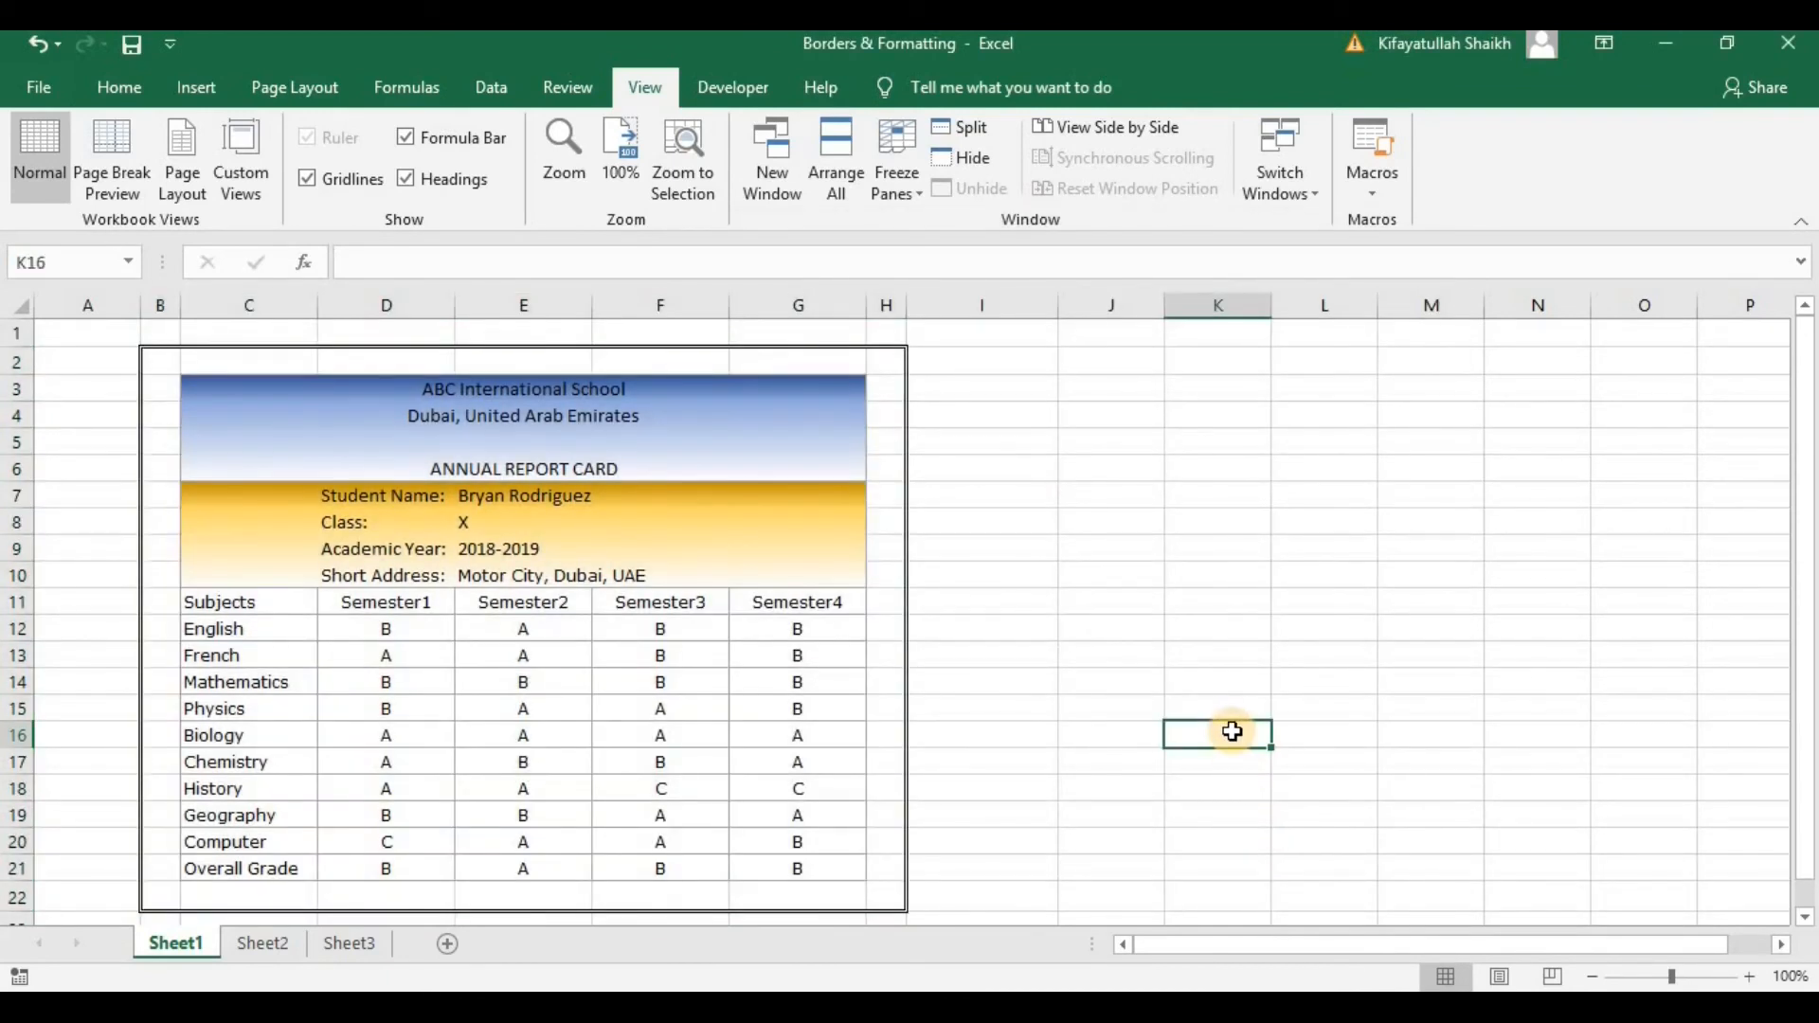
click(1121, 764)
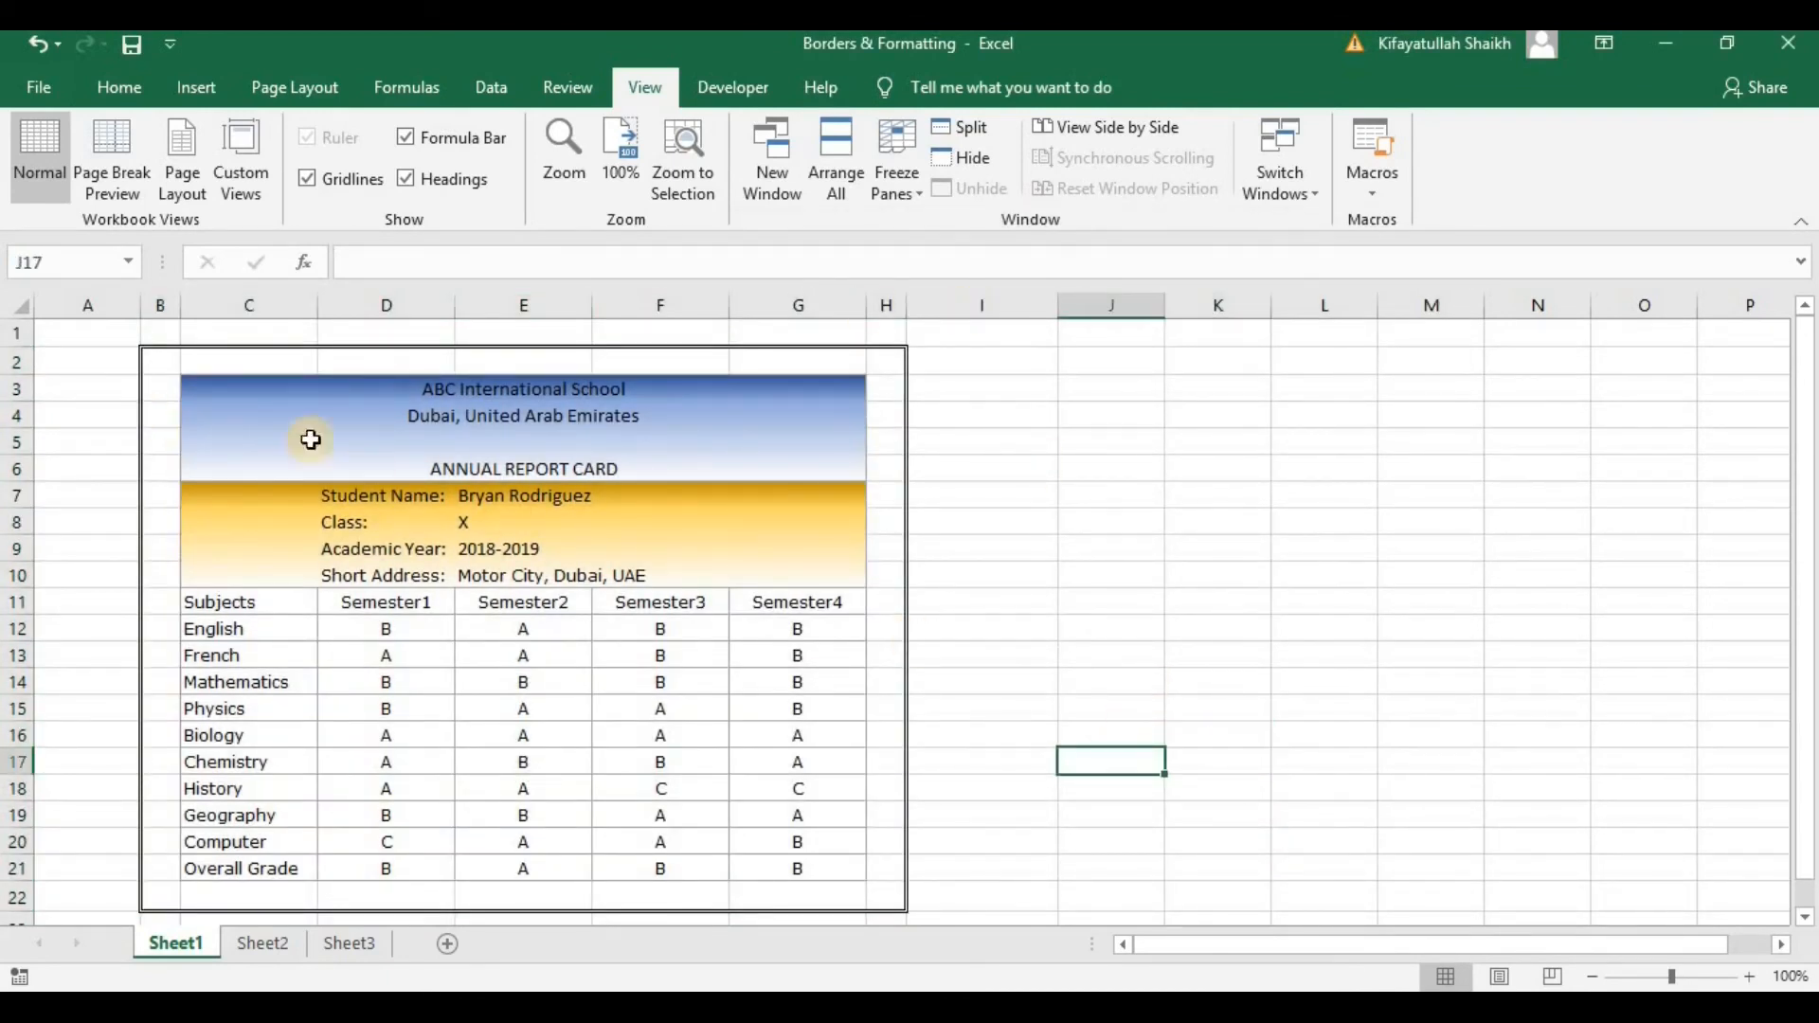
- Fill the top spacer row B2:H2 with a horizontal two-colour gradient from dark blue at the top to light blue
drag(158, 364, 849, 350)
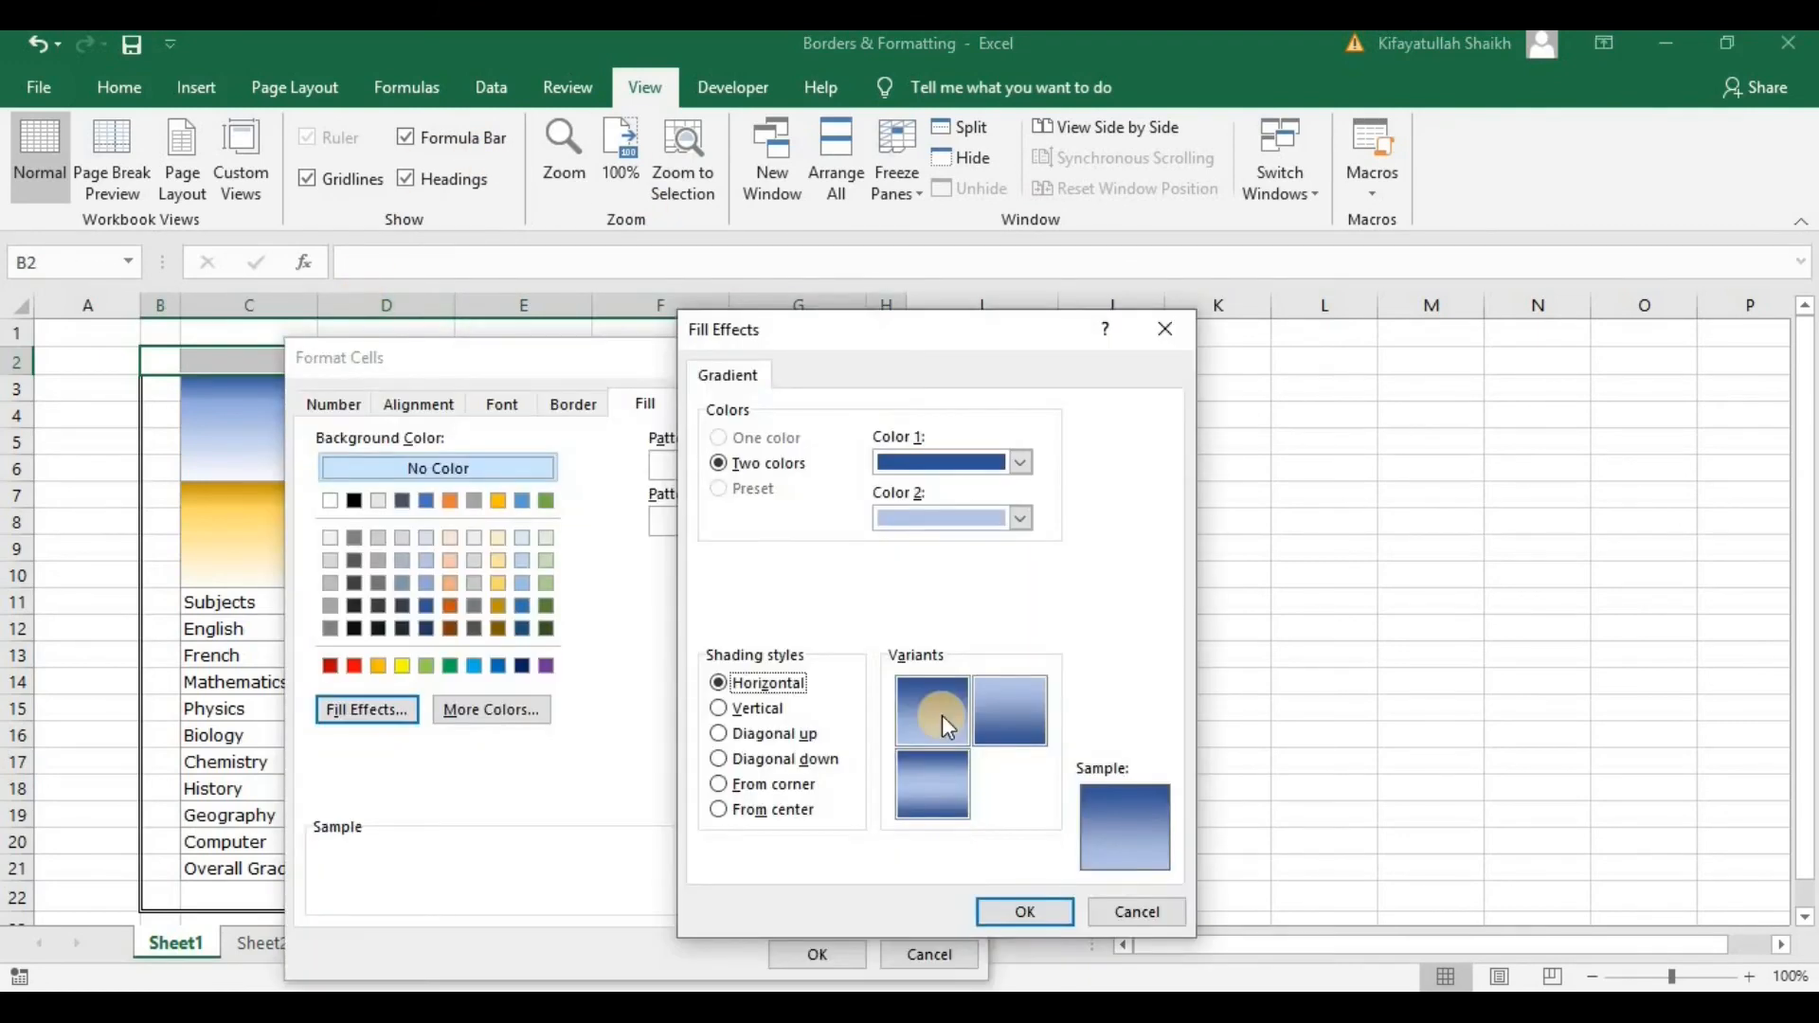
click(941, 714)
click(1023, 912)
click(835, 959)
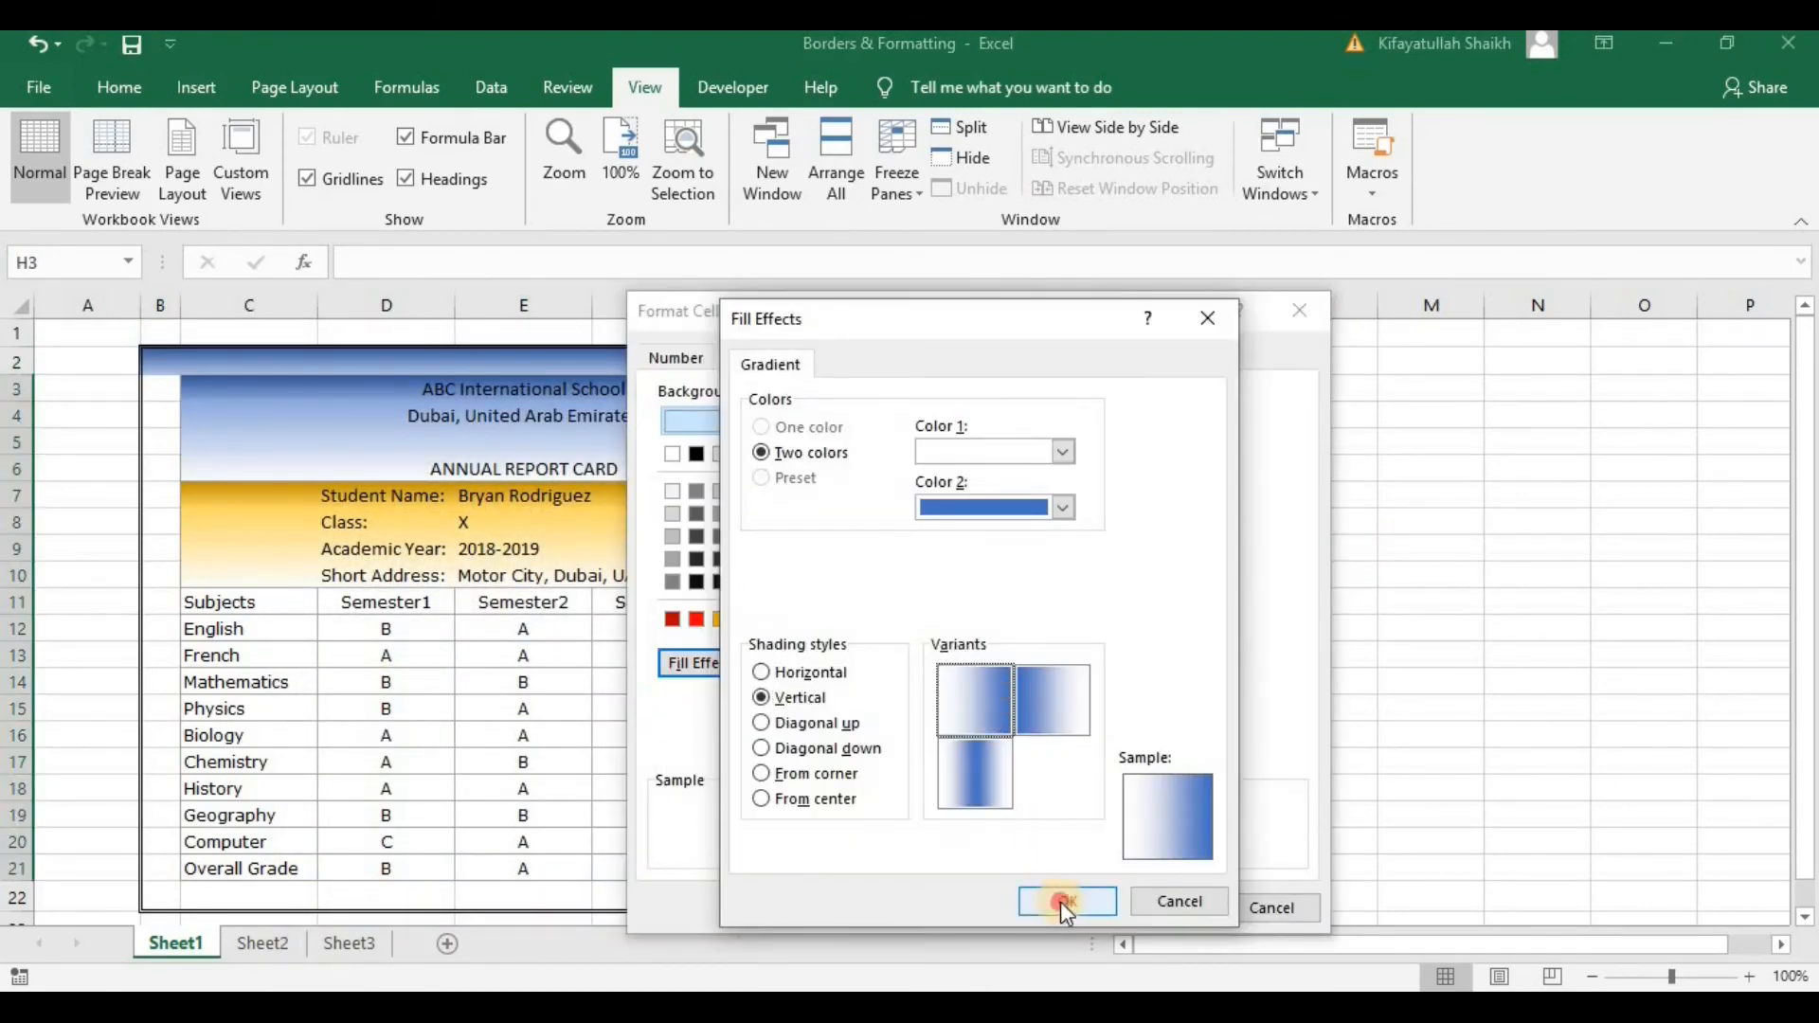
- Fill the right spacer cells H3:H21 with a vertical gradient from white to blue at the outer edge
click(1061, 902)
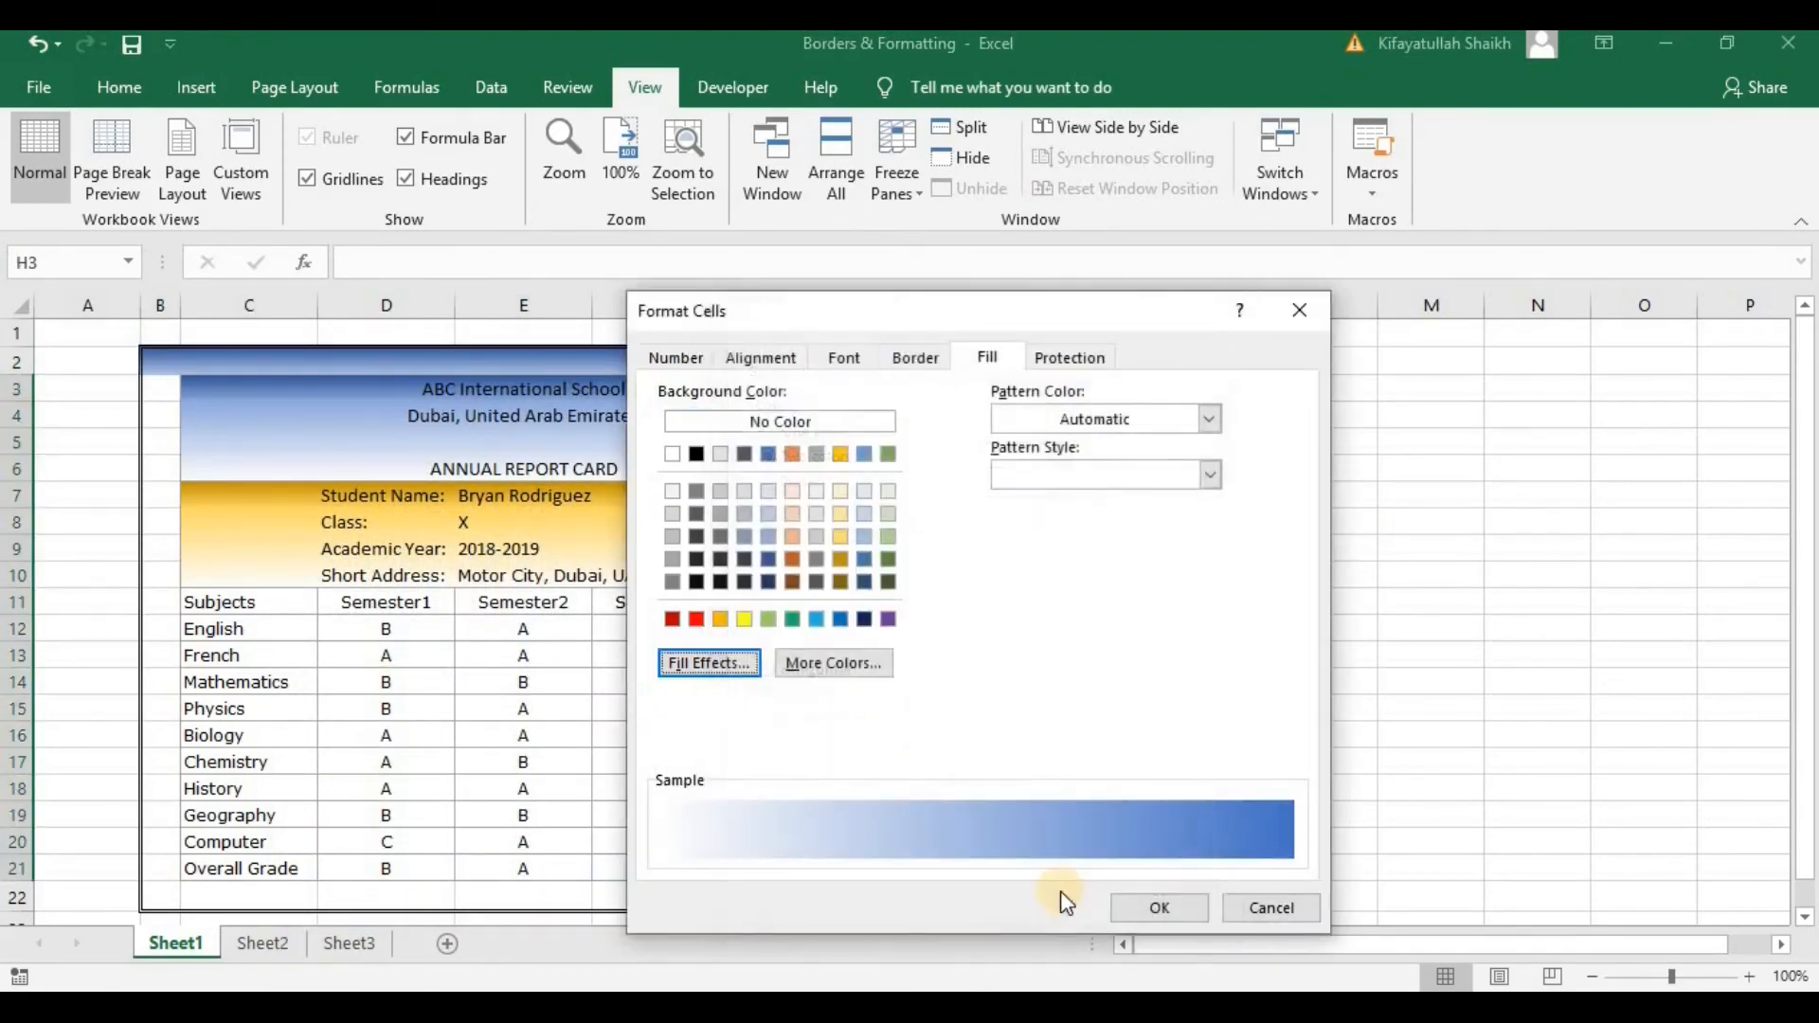
click(1152, 911)
click(1104, 785)
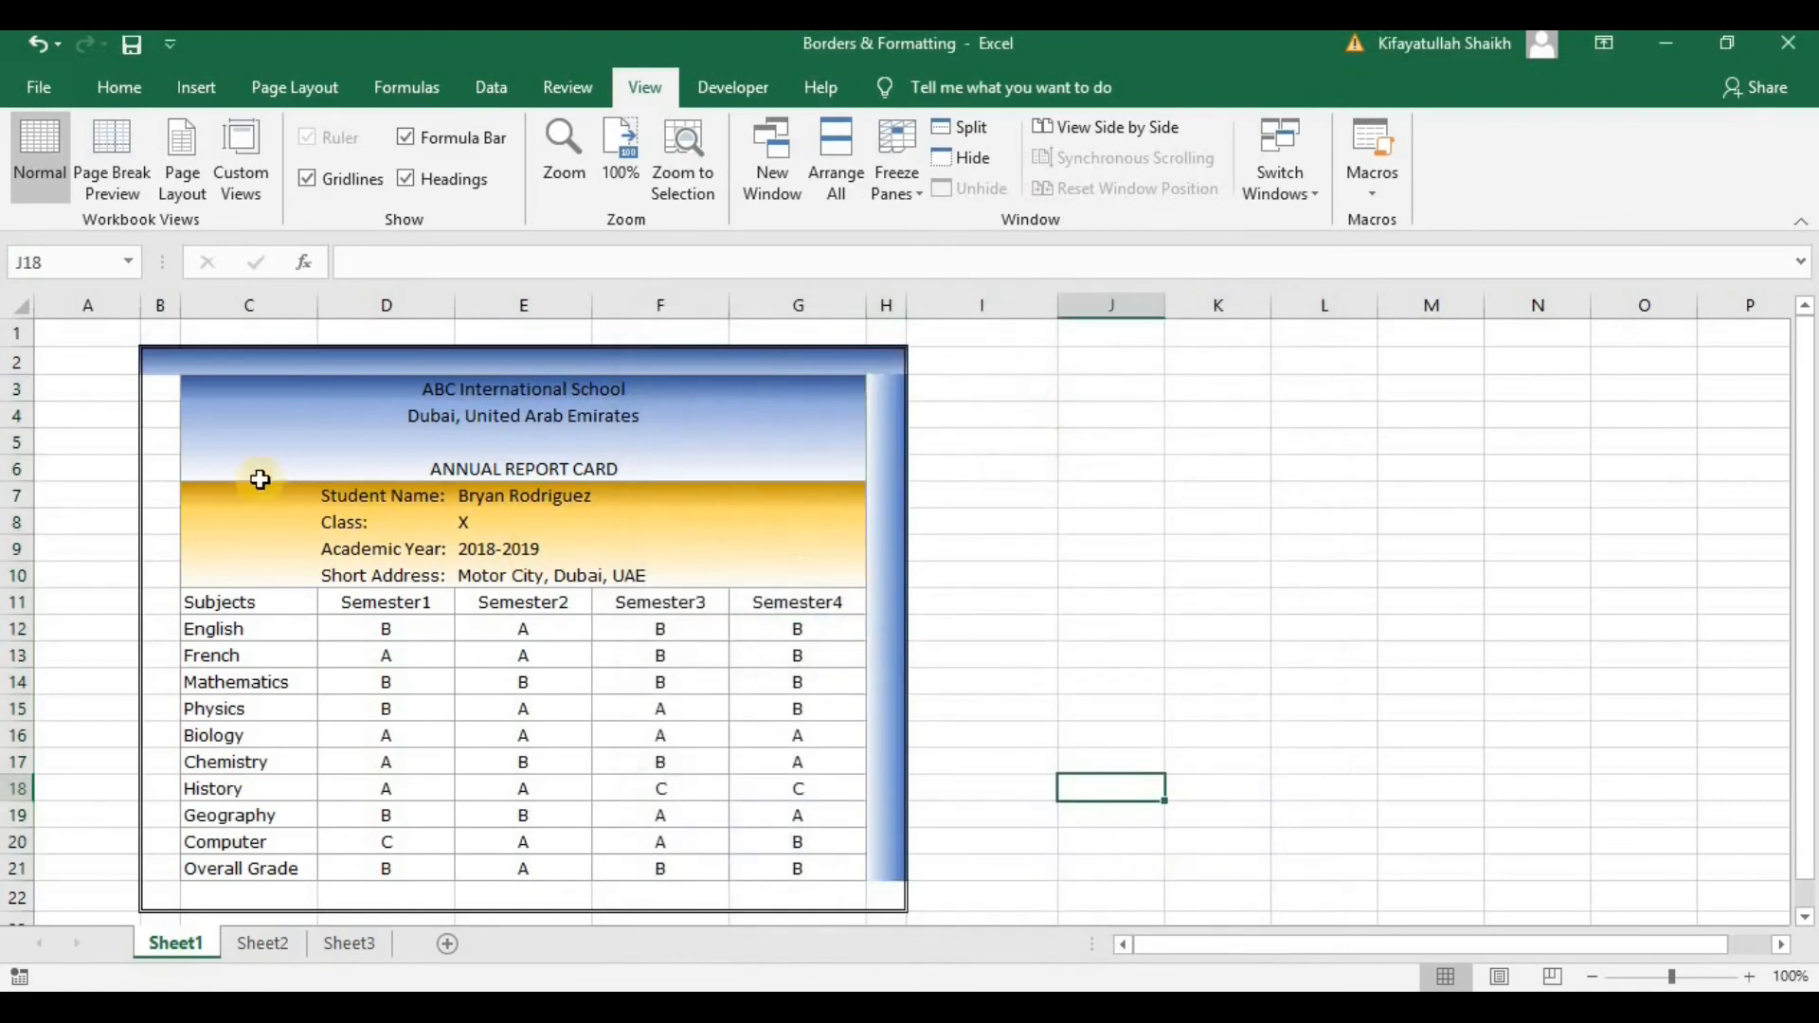
- Fill the left spacer cells B3:B21 with a vertical gradient from blue at the outer edge to white
drag(169, 395, 150, 858)
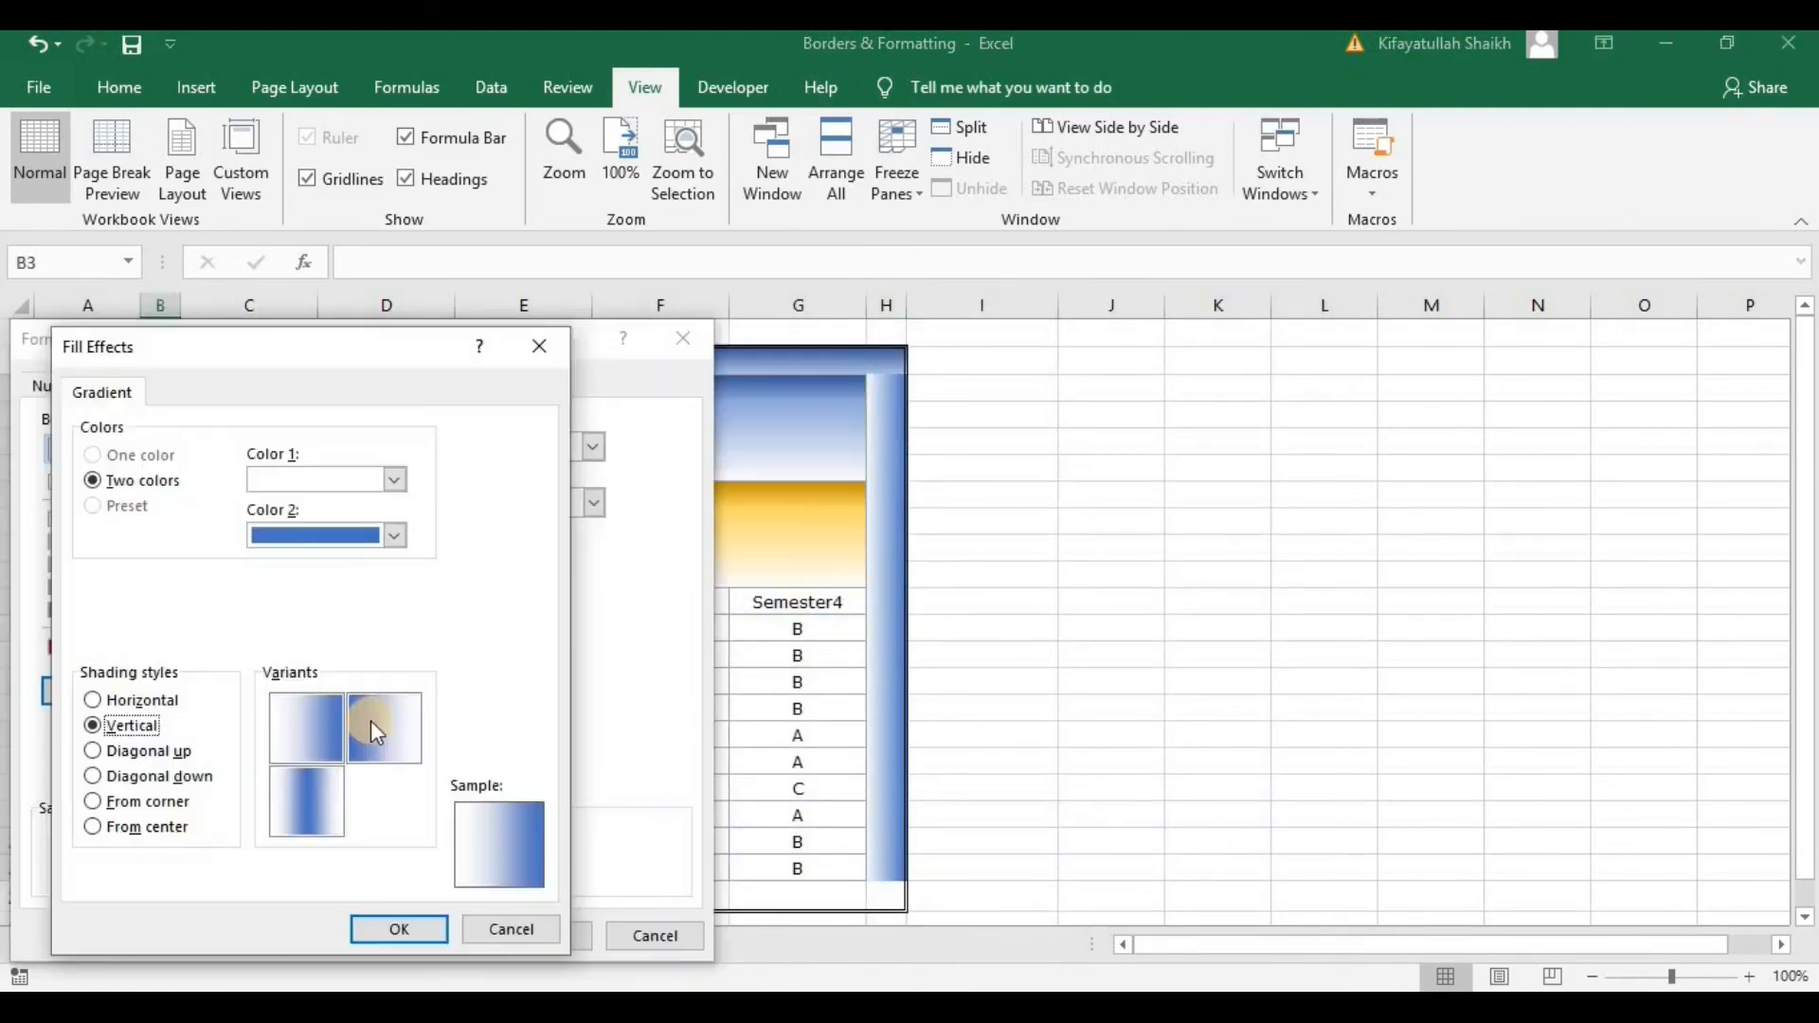
click(376, 732)
click(368, 932)
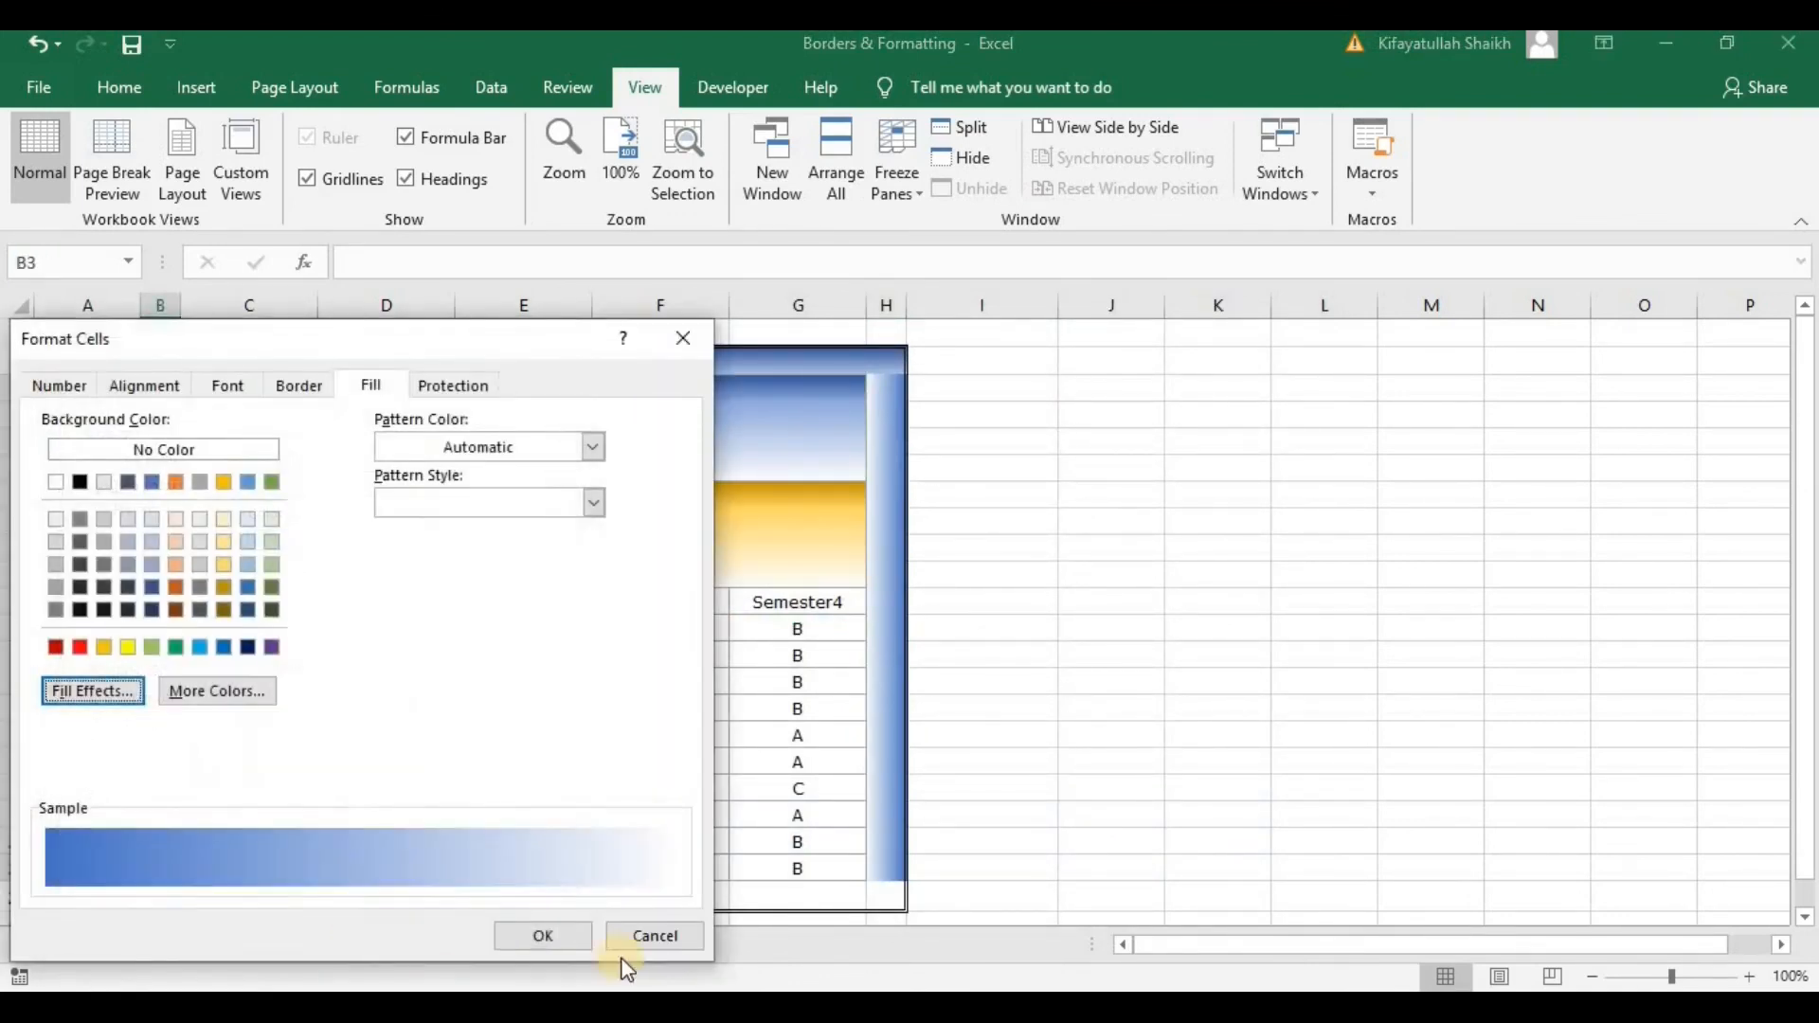
click(571, 950)
click(1186, 692)
- Fill the bottom spacer row B22:H22 with a horizontal gradient from white at the top to blue
drag(175, 906, 844, 885)
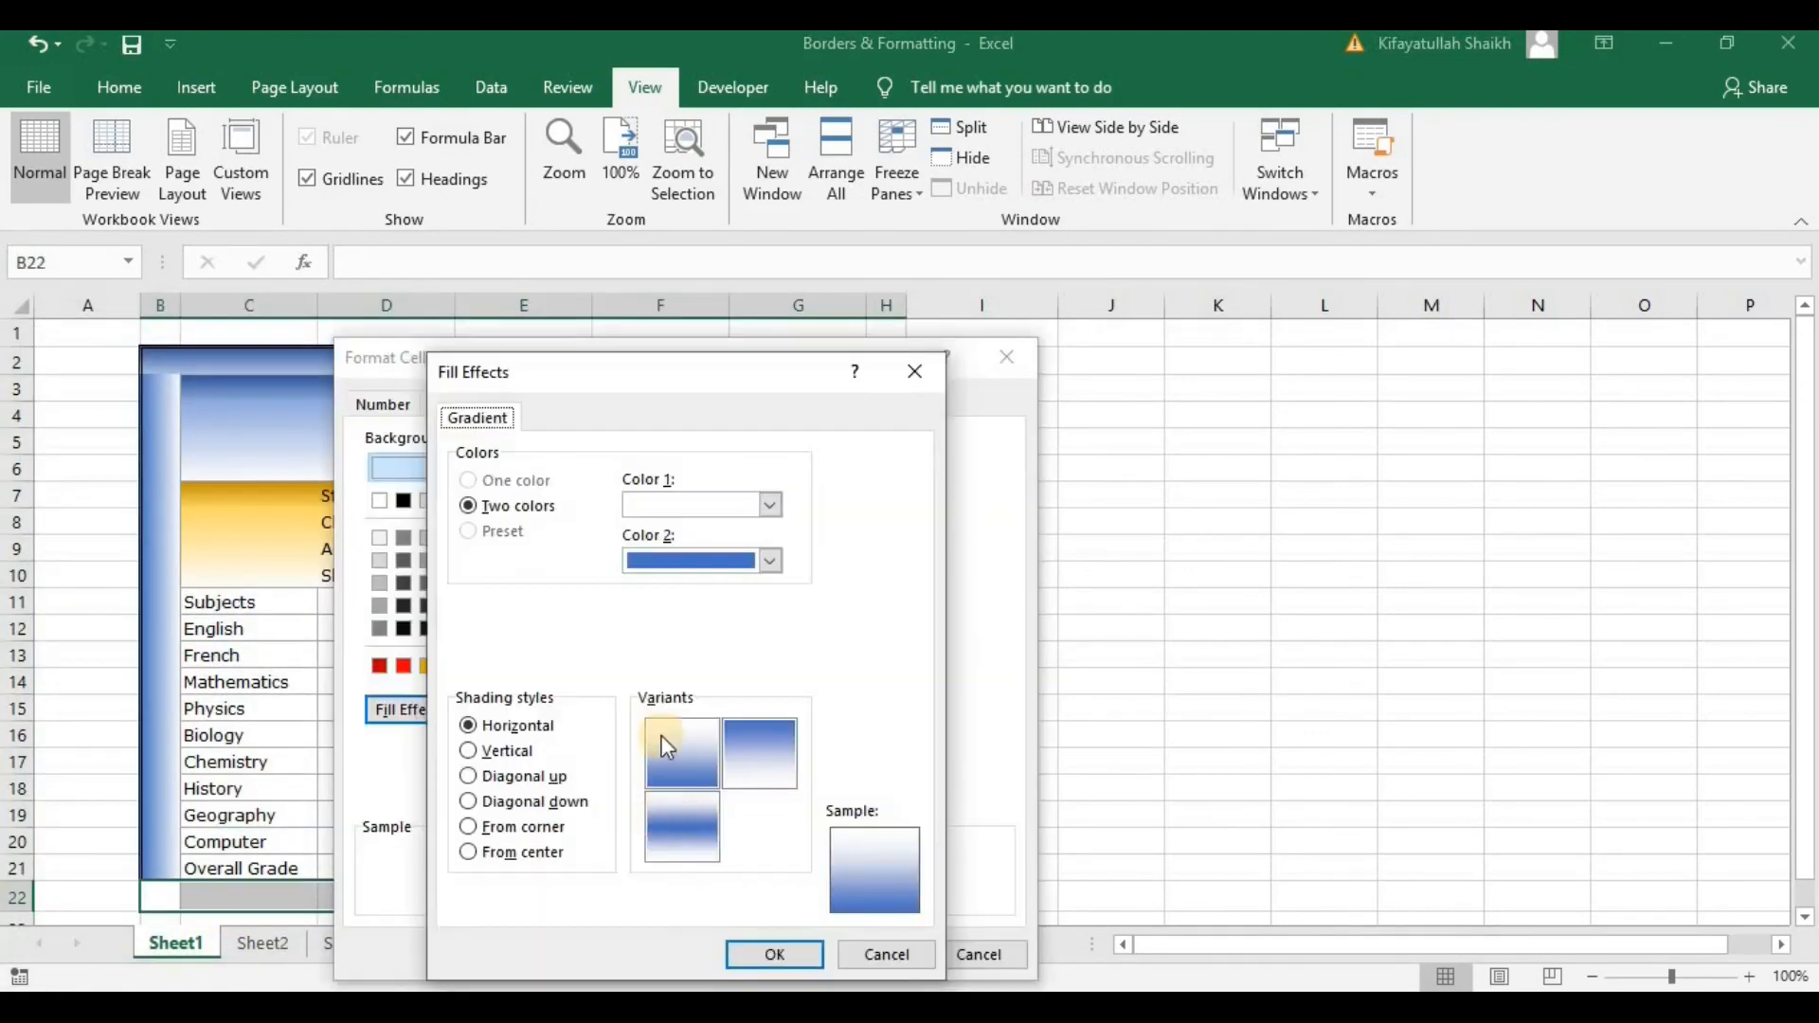
click(661, 735)
click(763, 954)
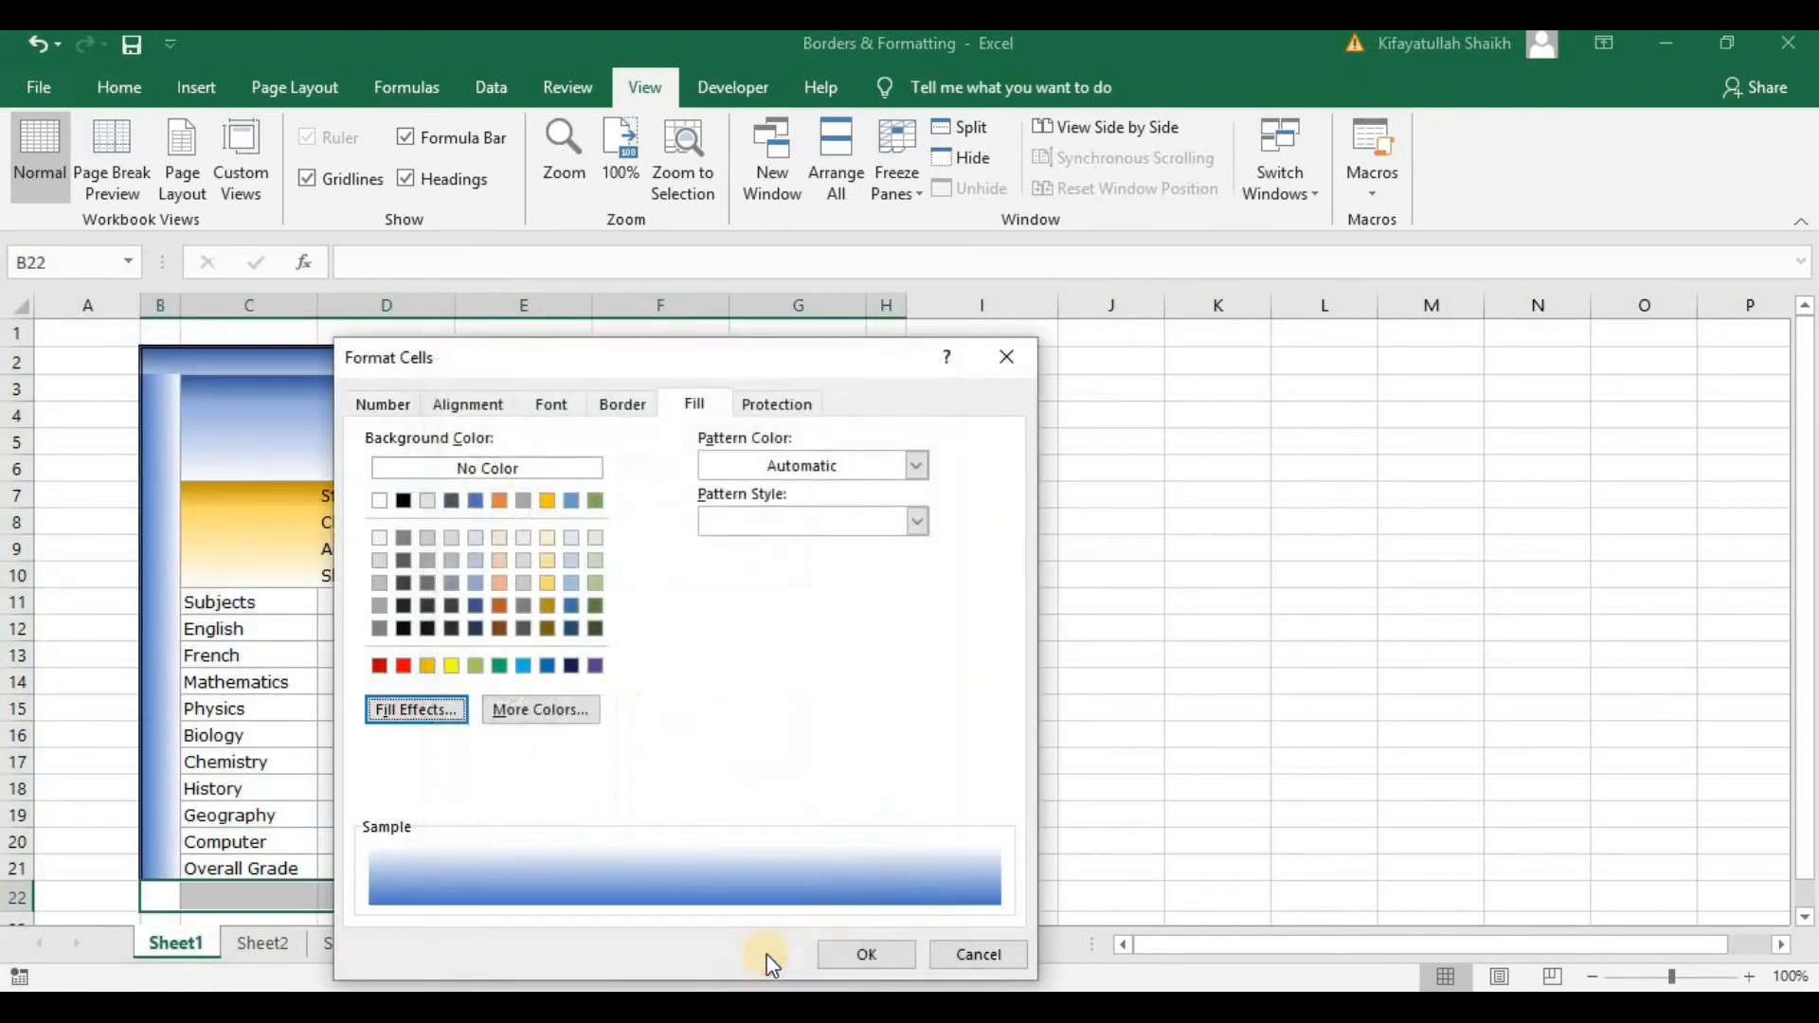
click(861, 954)
click(1324, 601)
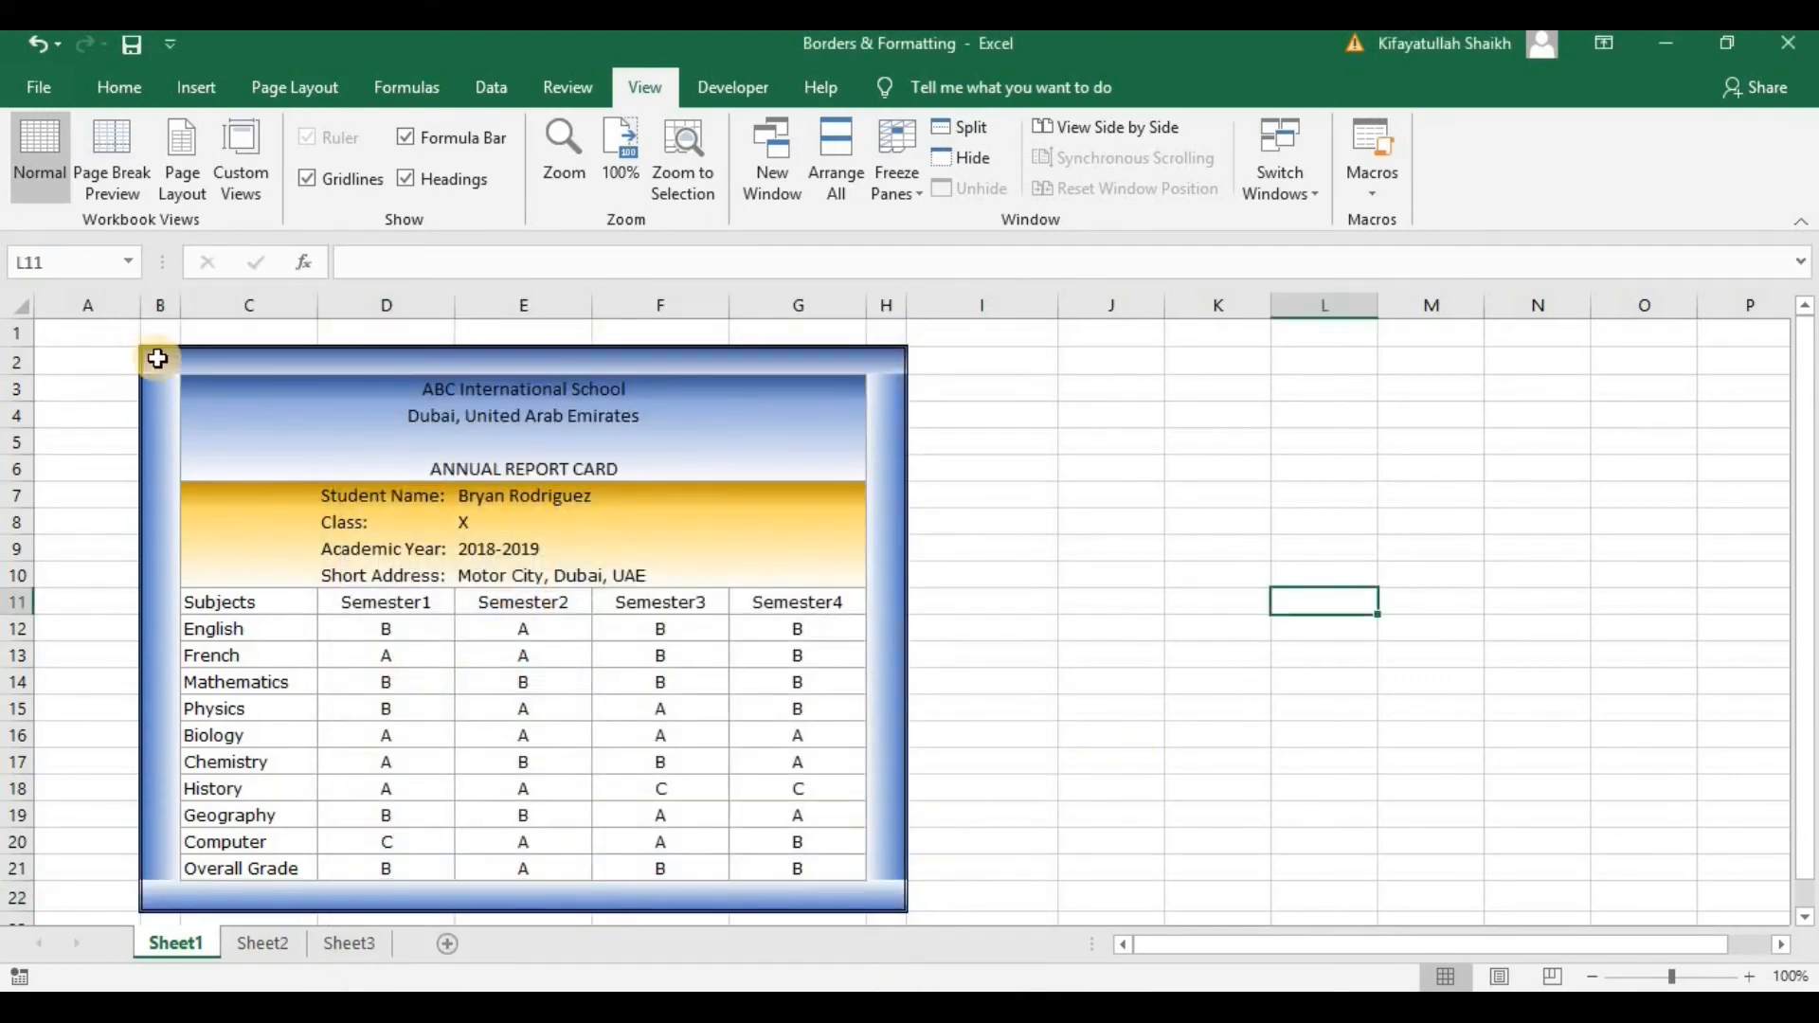
click(1124, 707)
- Give the subjects and semesters header row C11:G11 a near-black fill with bold white text
drag(231, 601, 791, 611)
click(120, 87)
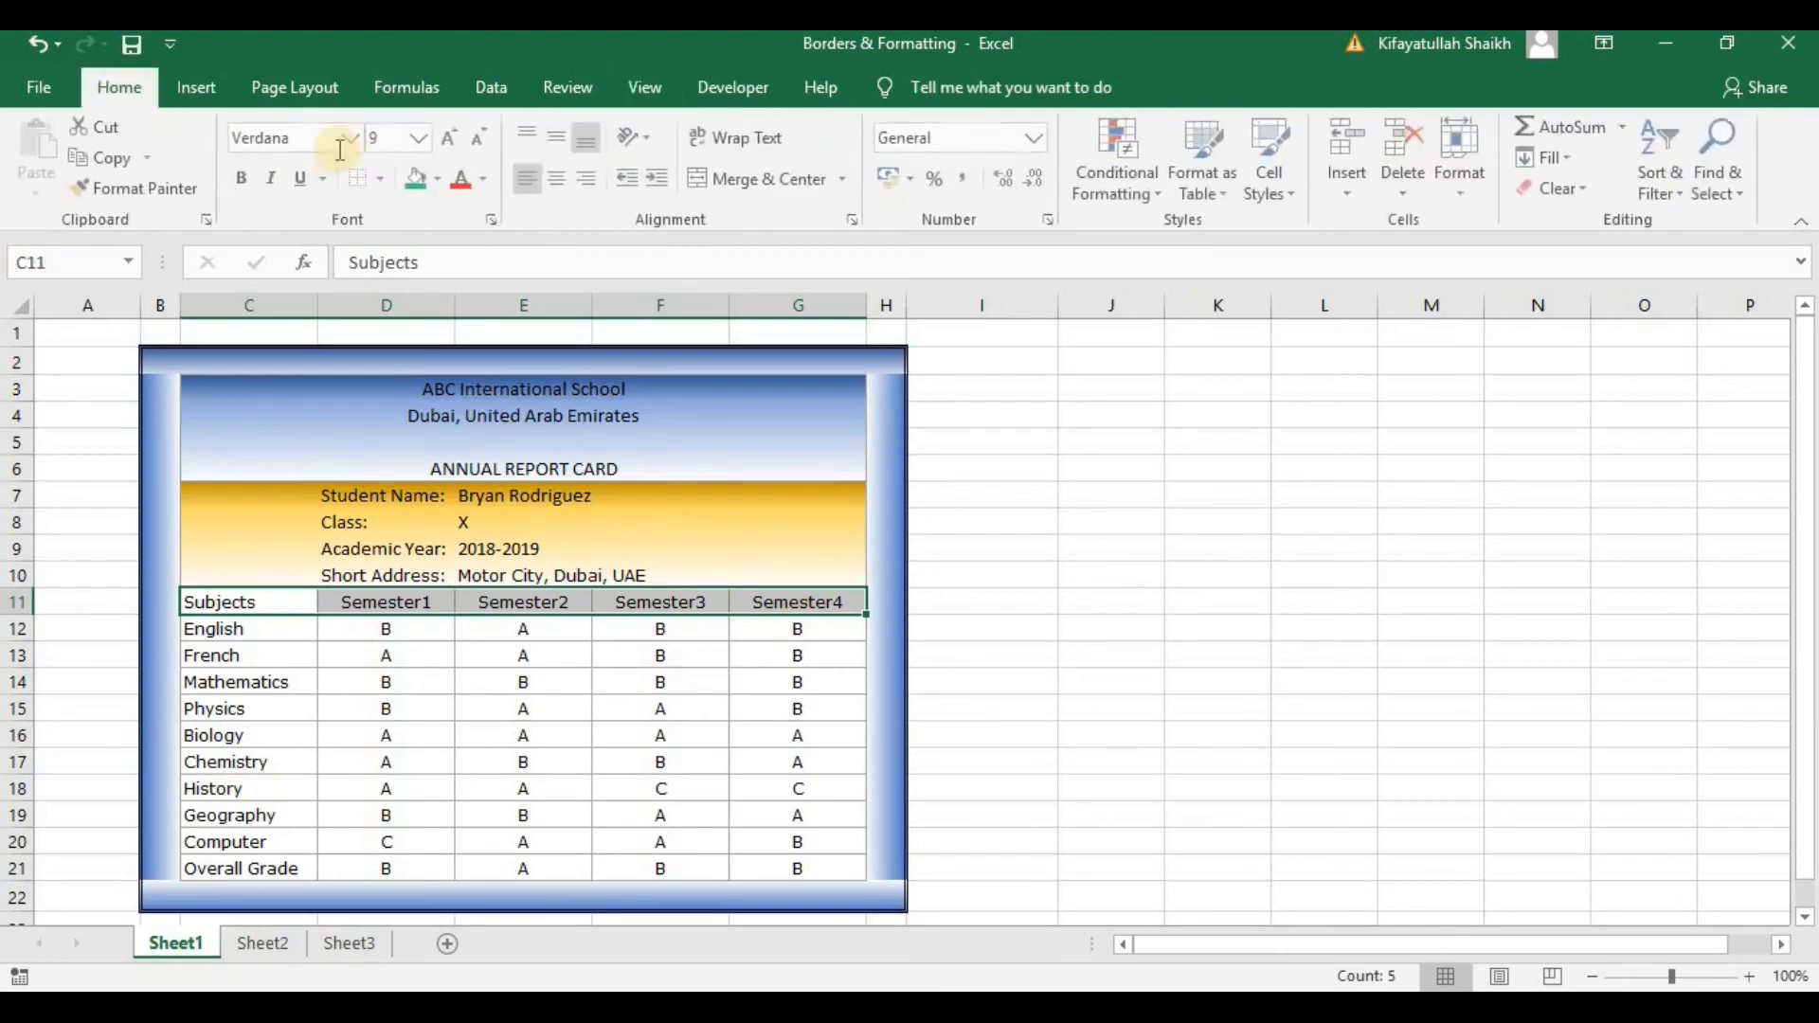
click(441, 180)
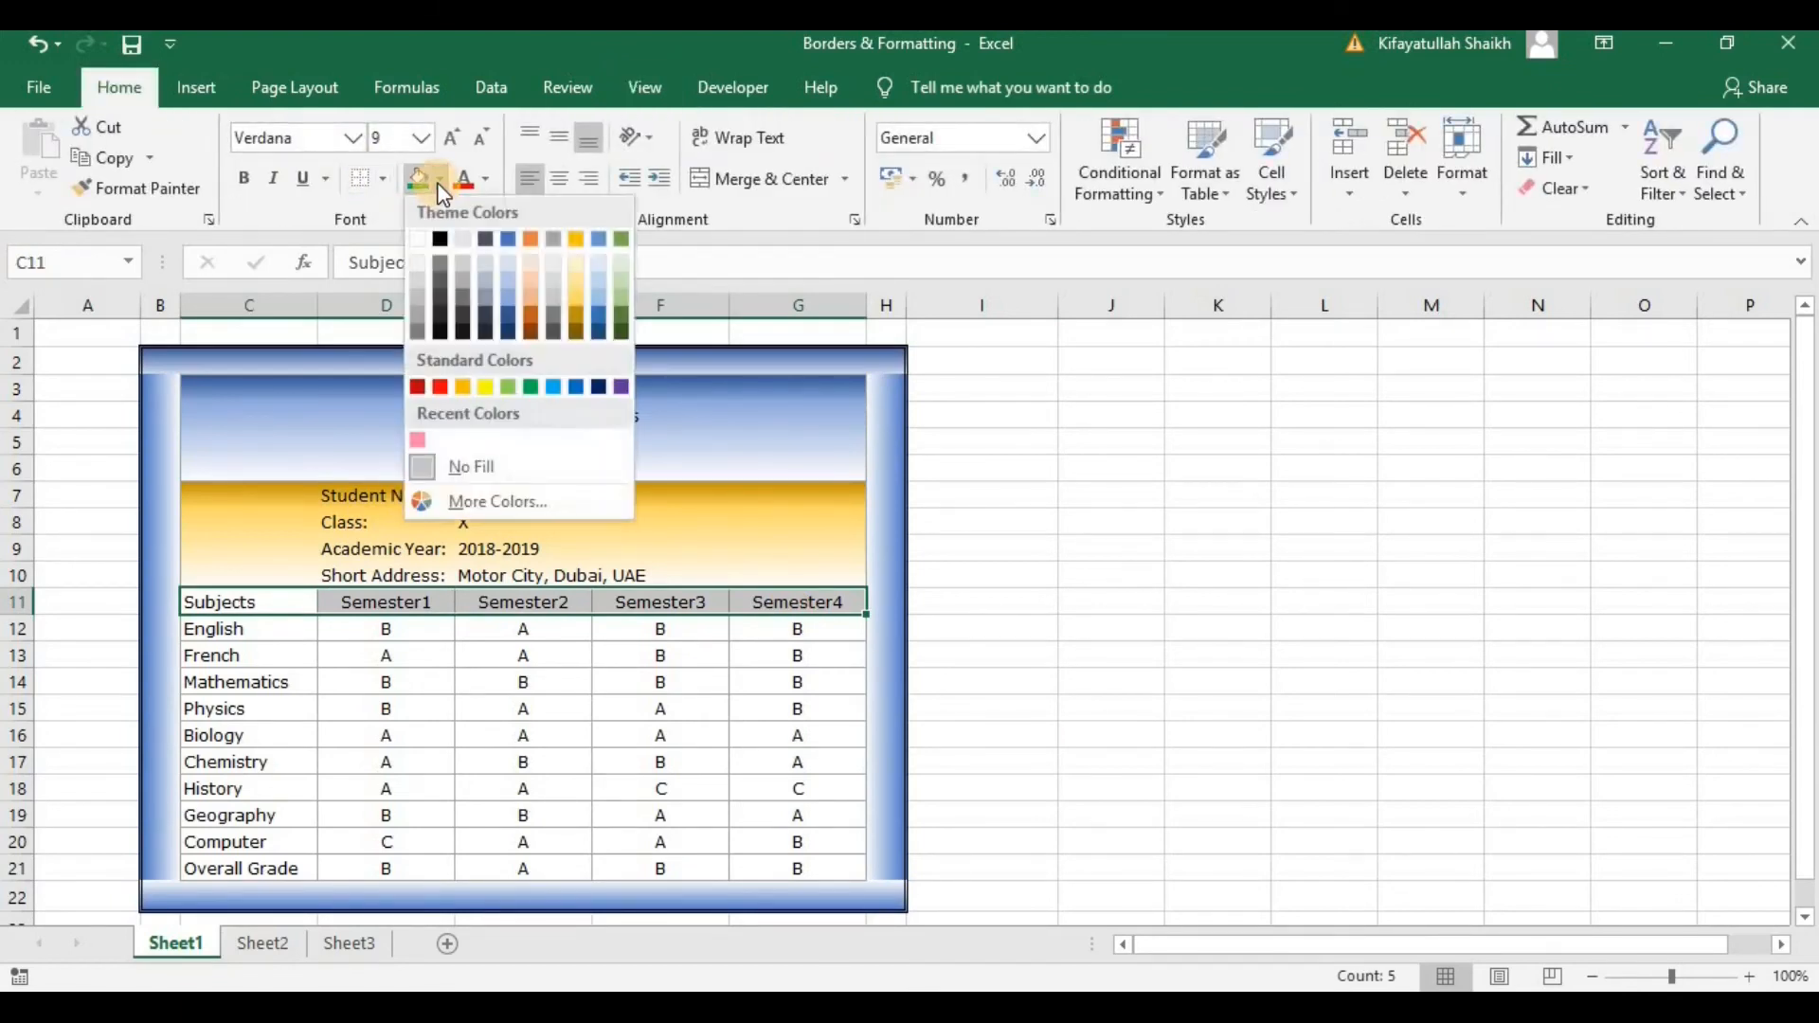
click(441, 322)
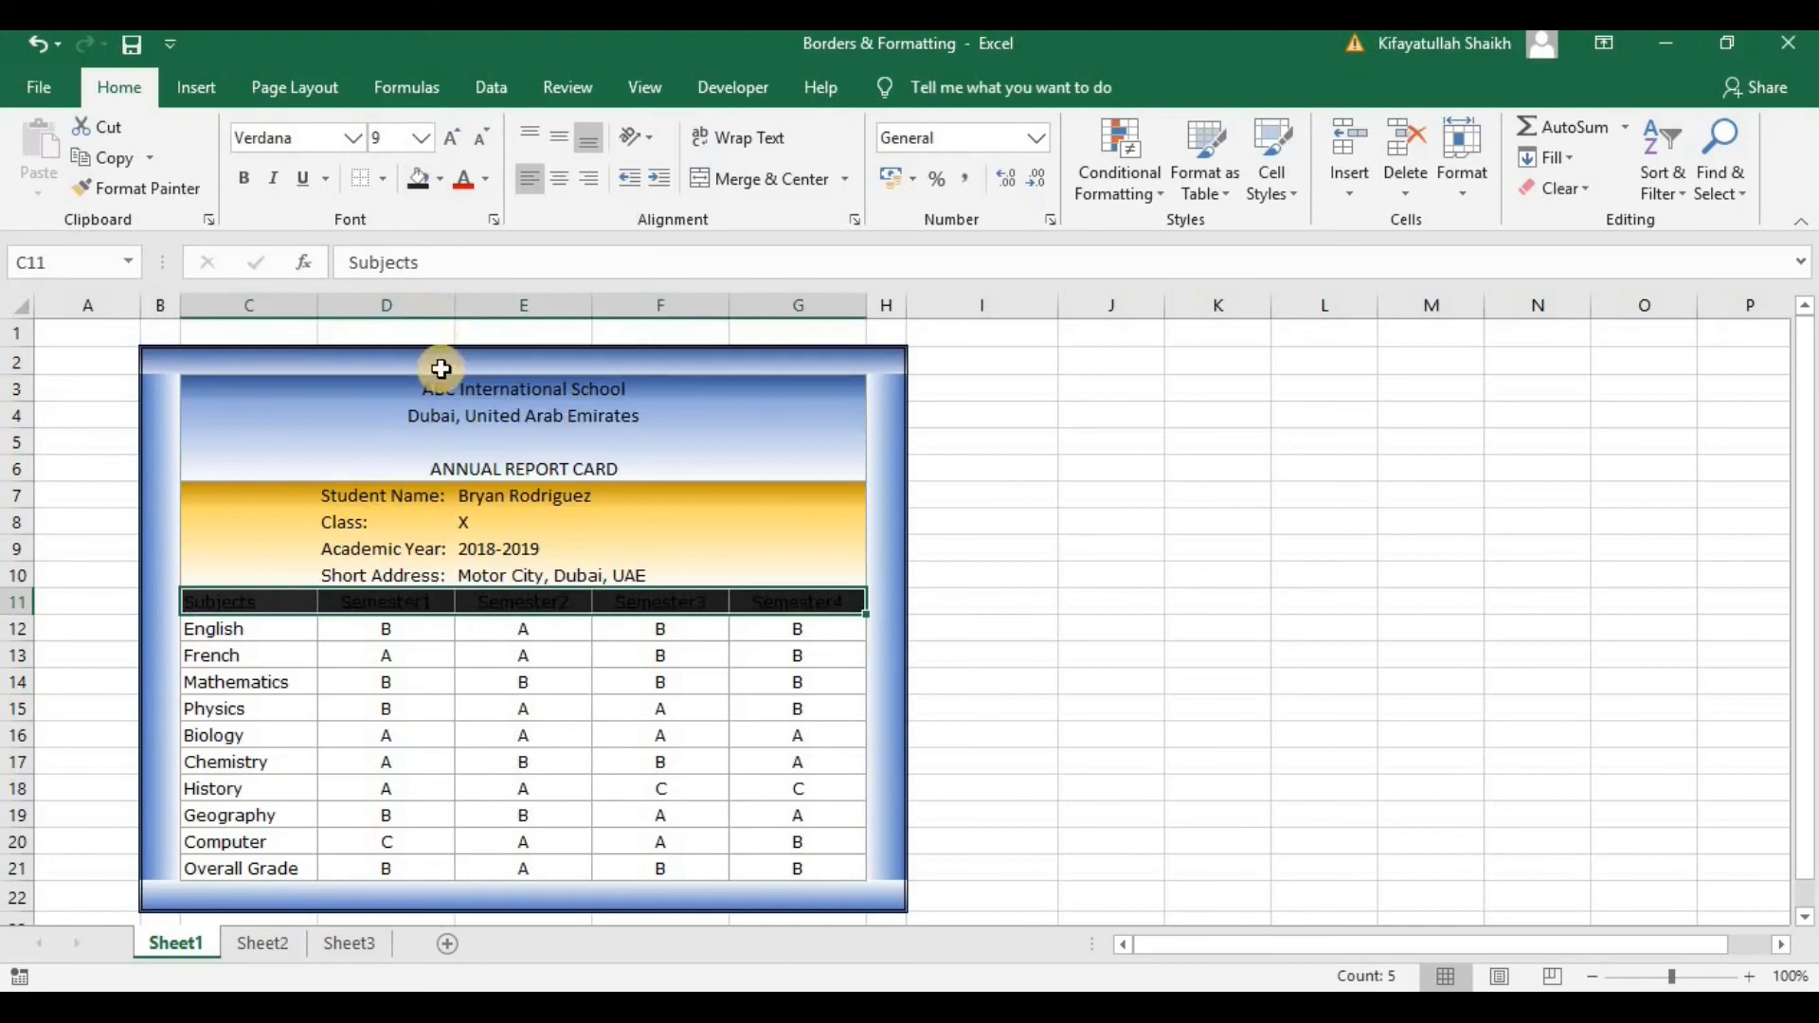
click(486, 180)
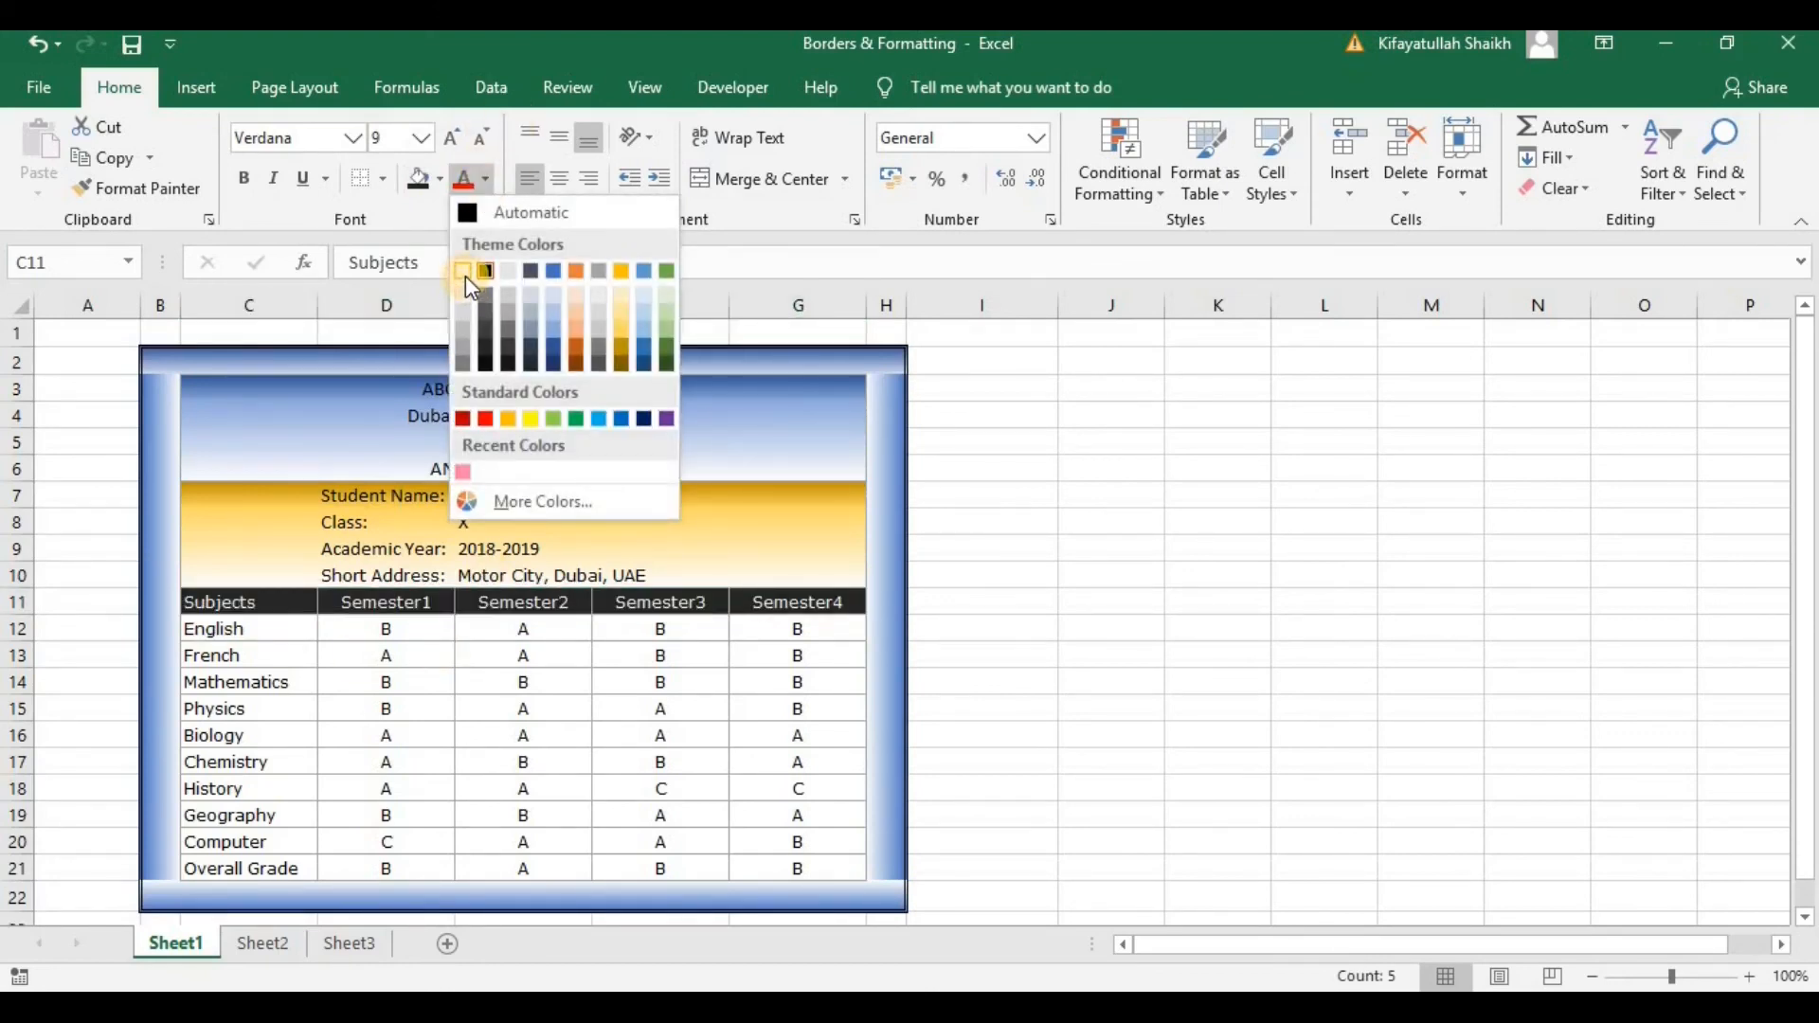
click(465, 273)
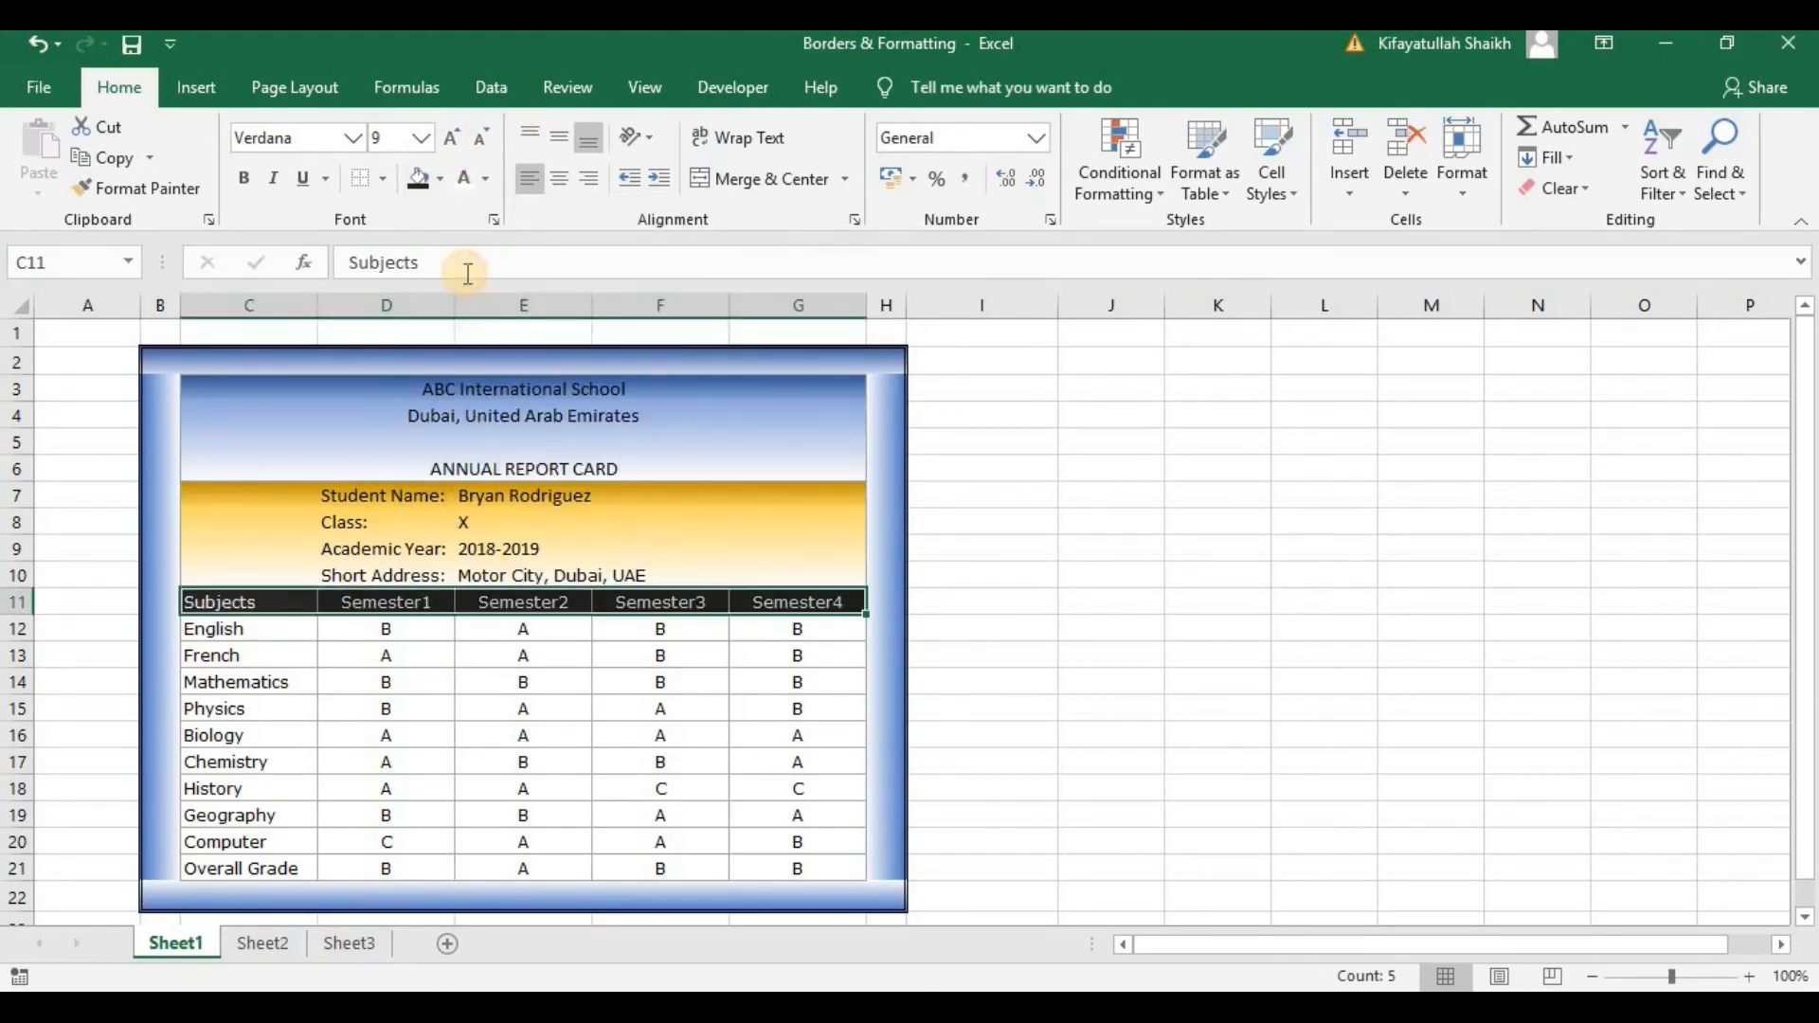
click(244, 180)
- Make the school name and location lines in rows 3 and 4 white and bold, and enlarge their font by three size steps
drag(417, 387, 457, 417)
click(468, 180)
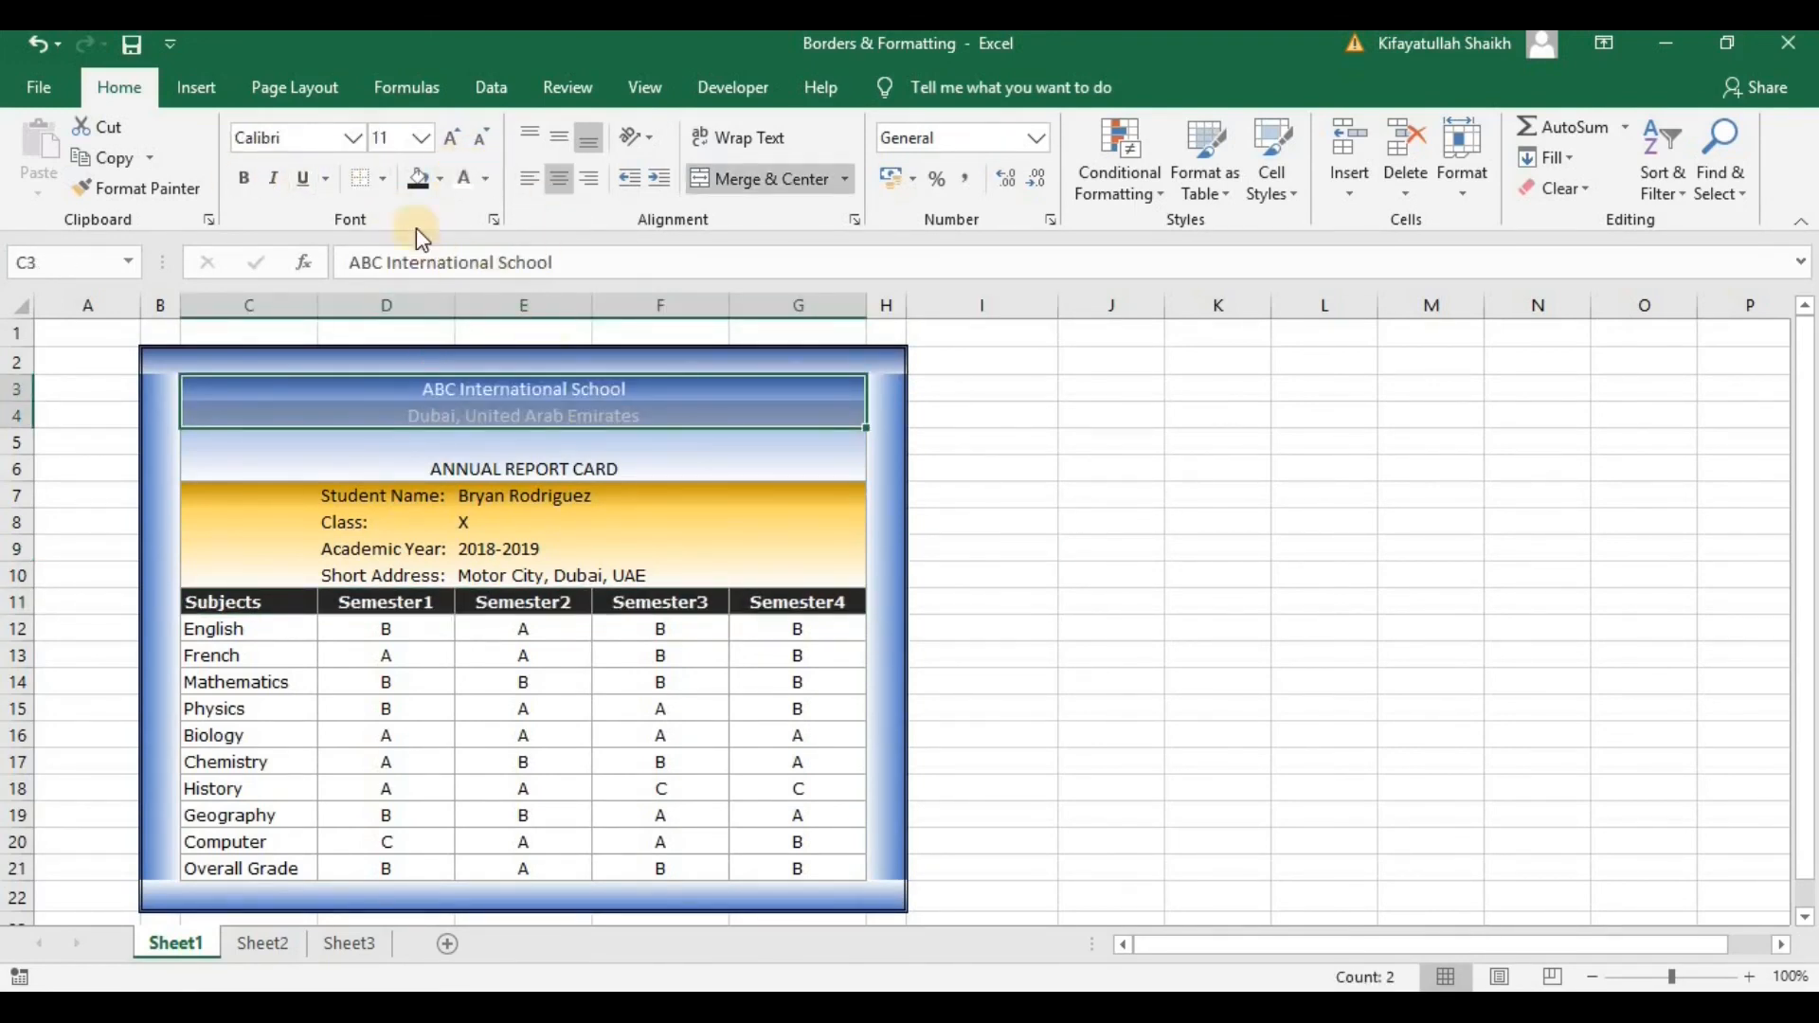
click(250, 179)
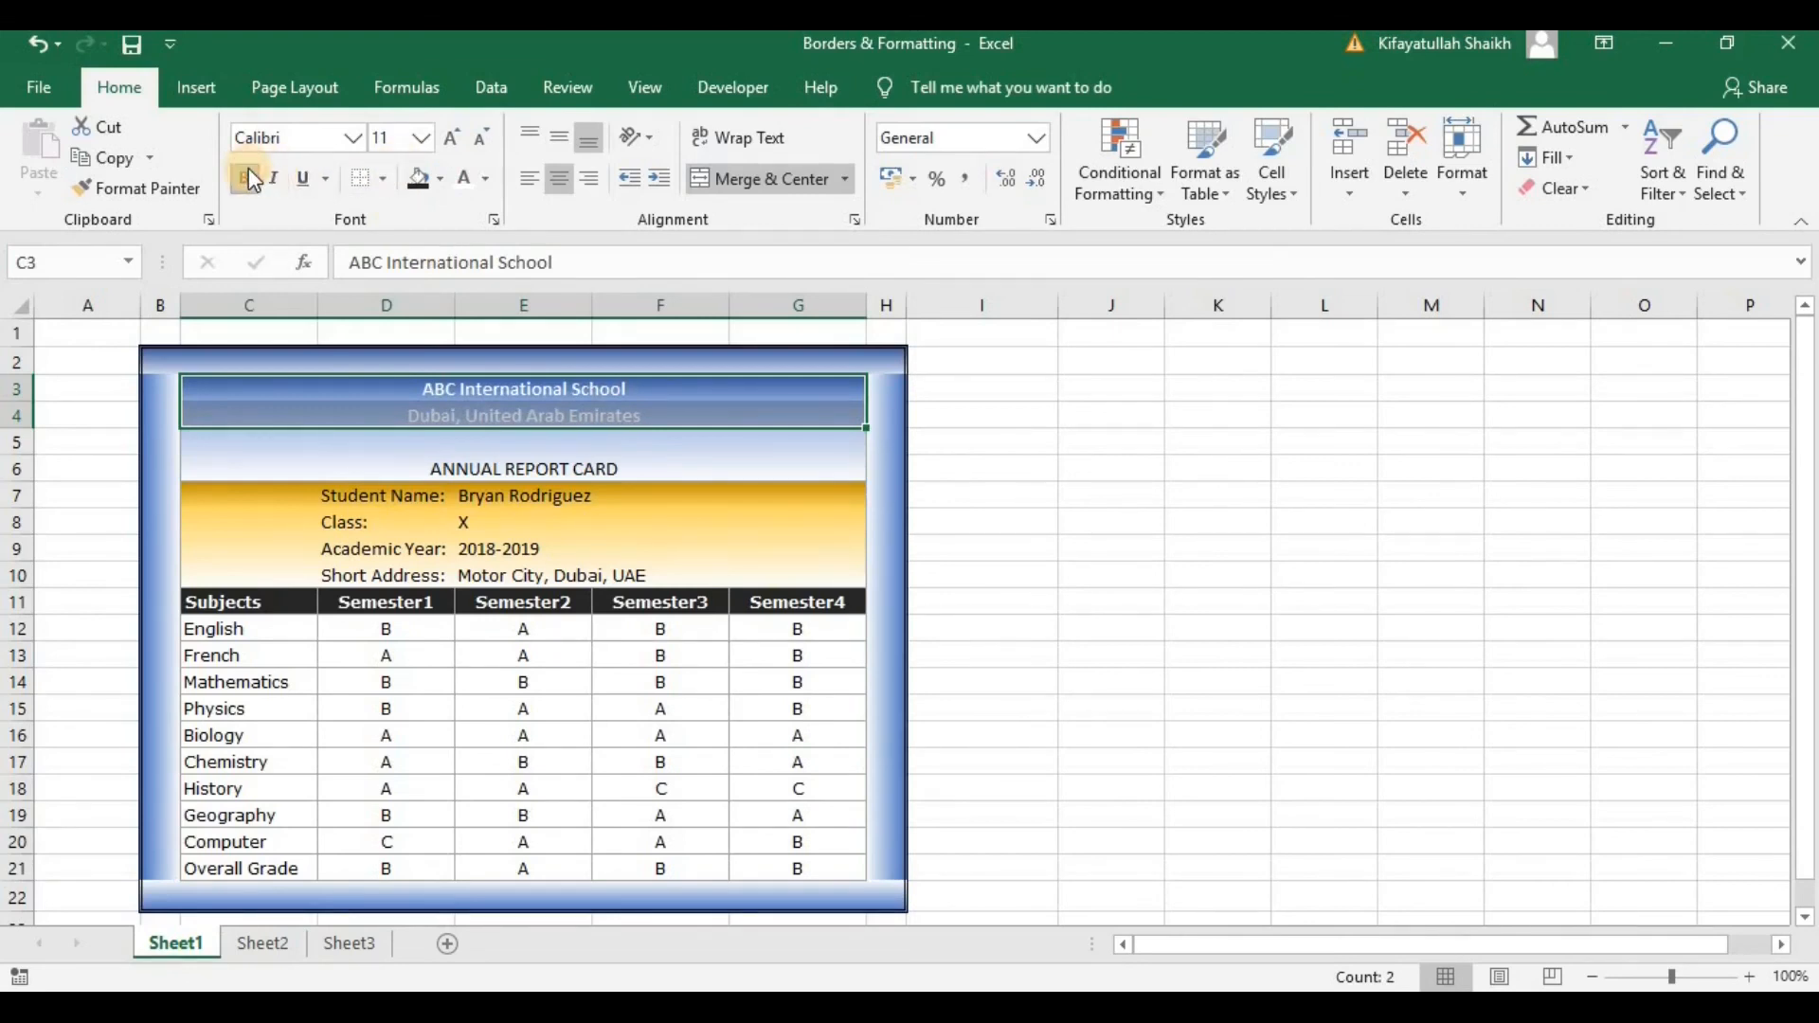
click(453, 138)
click(453, 138)
click(453, 138)
click(1289, 674)
- Format the ANNUAL REPORT CARD title in row 6 as bold blue text at size 14
click(616, 490)
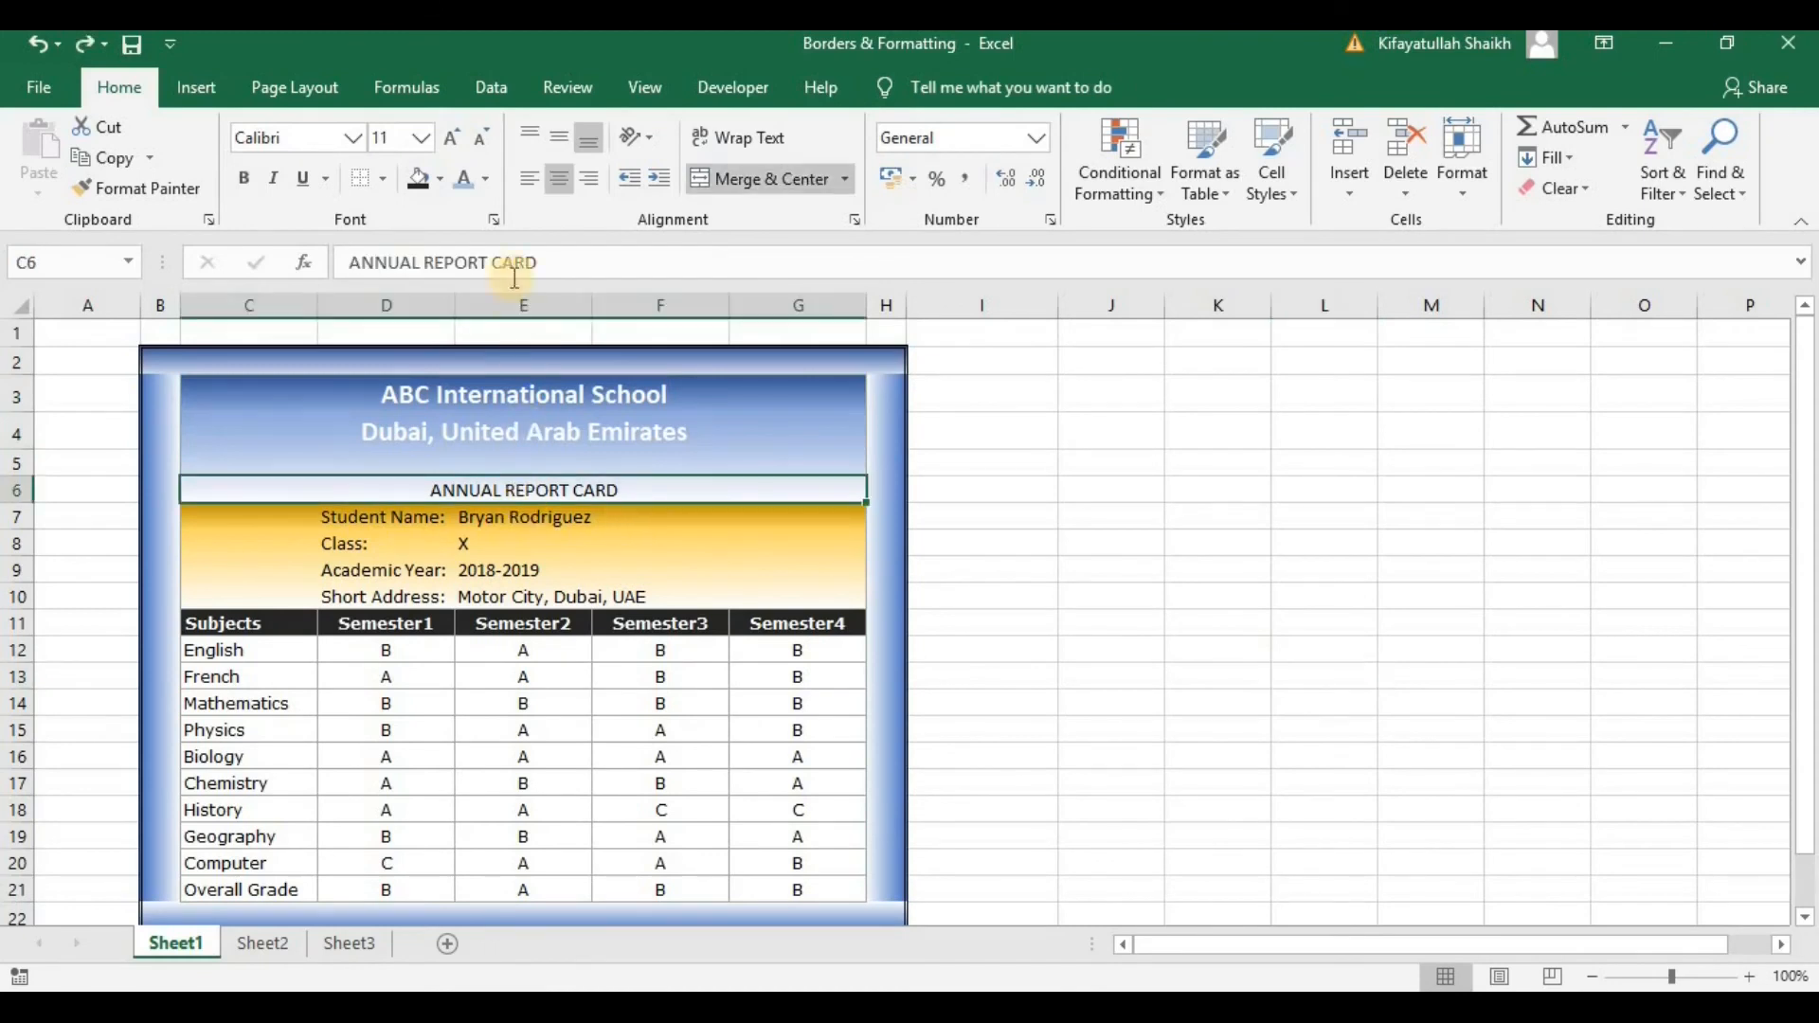
click(487, 181)
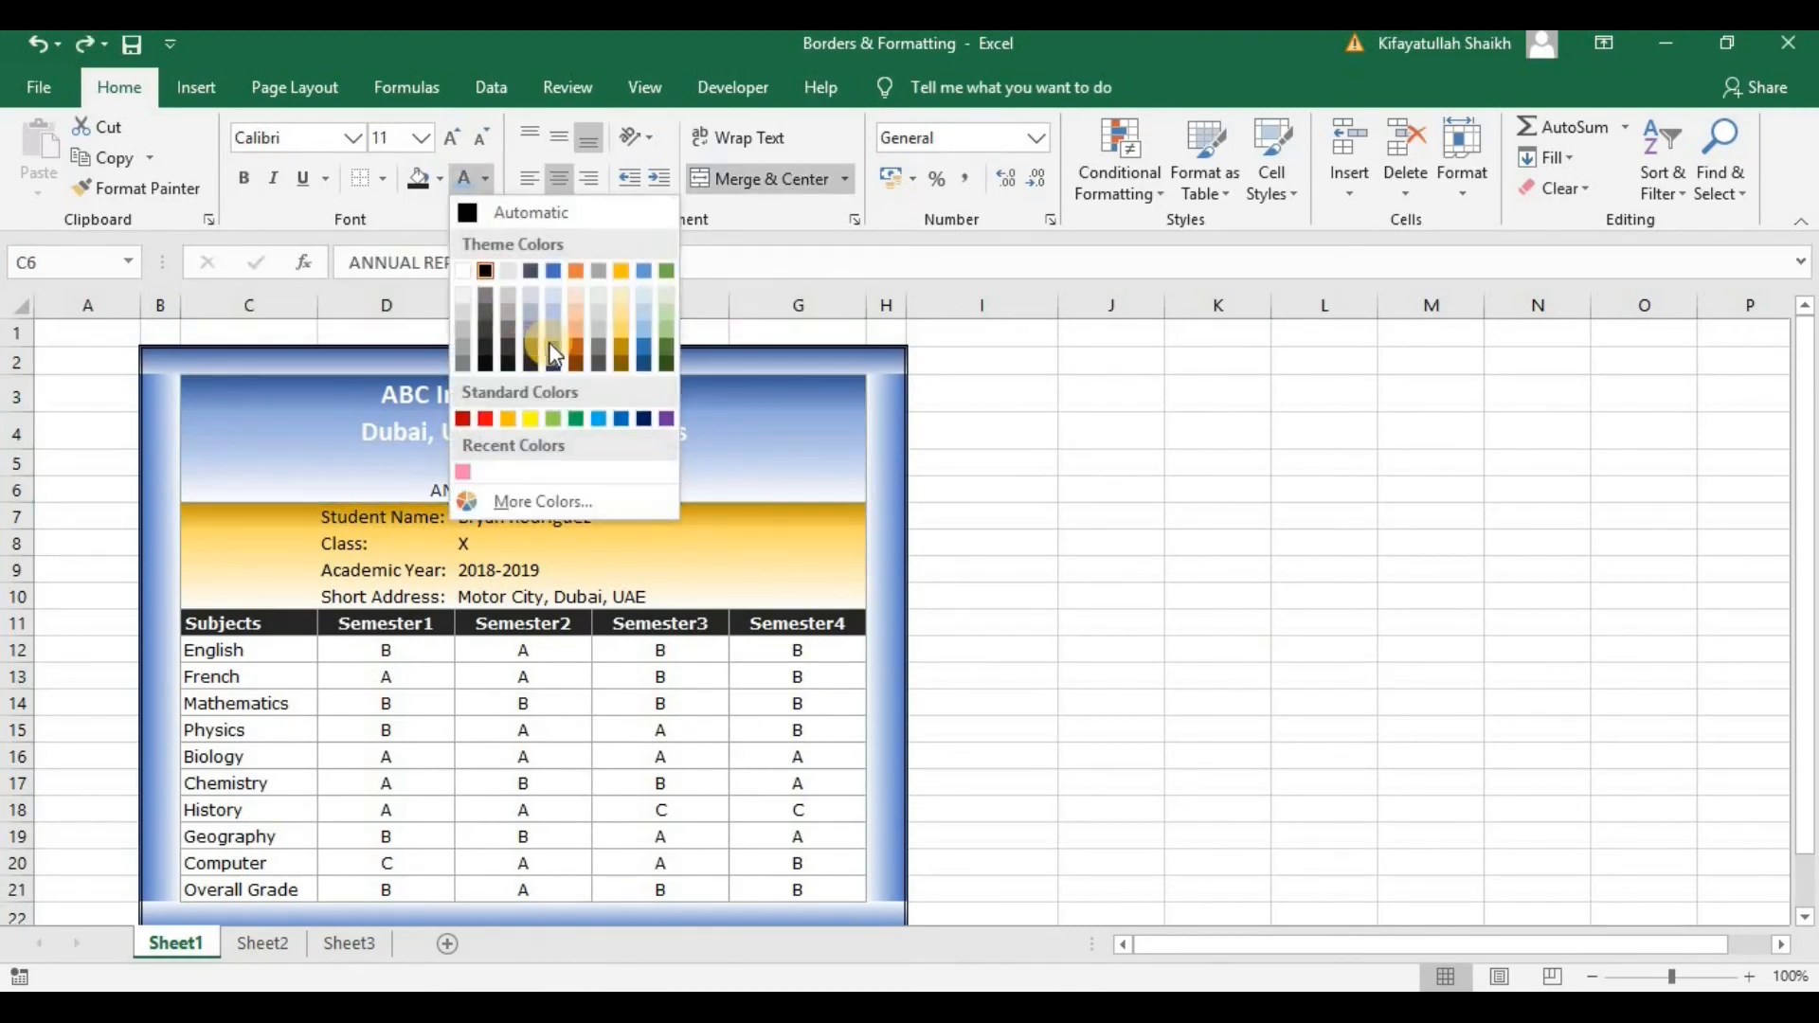
click(622, 419)
click(244, 178)
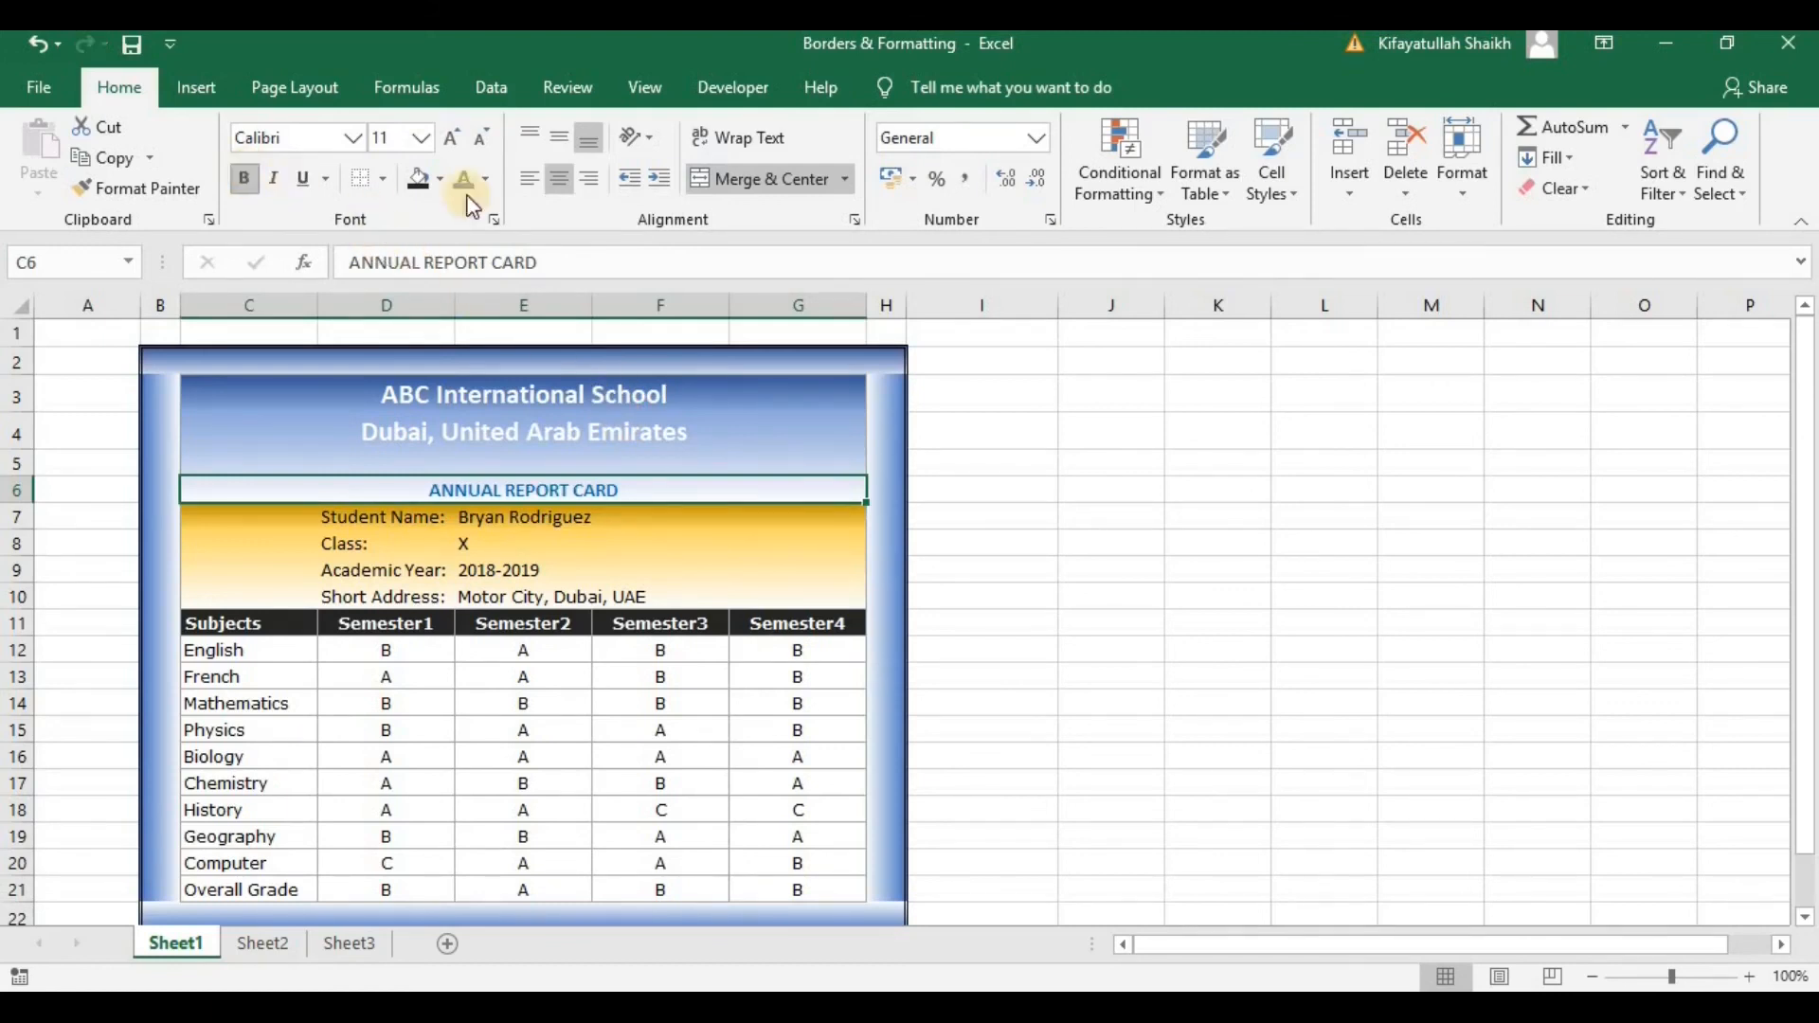
click(454, 139)
click(454, 141)
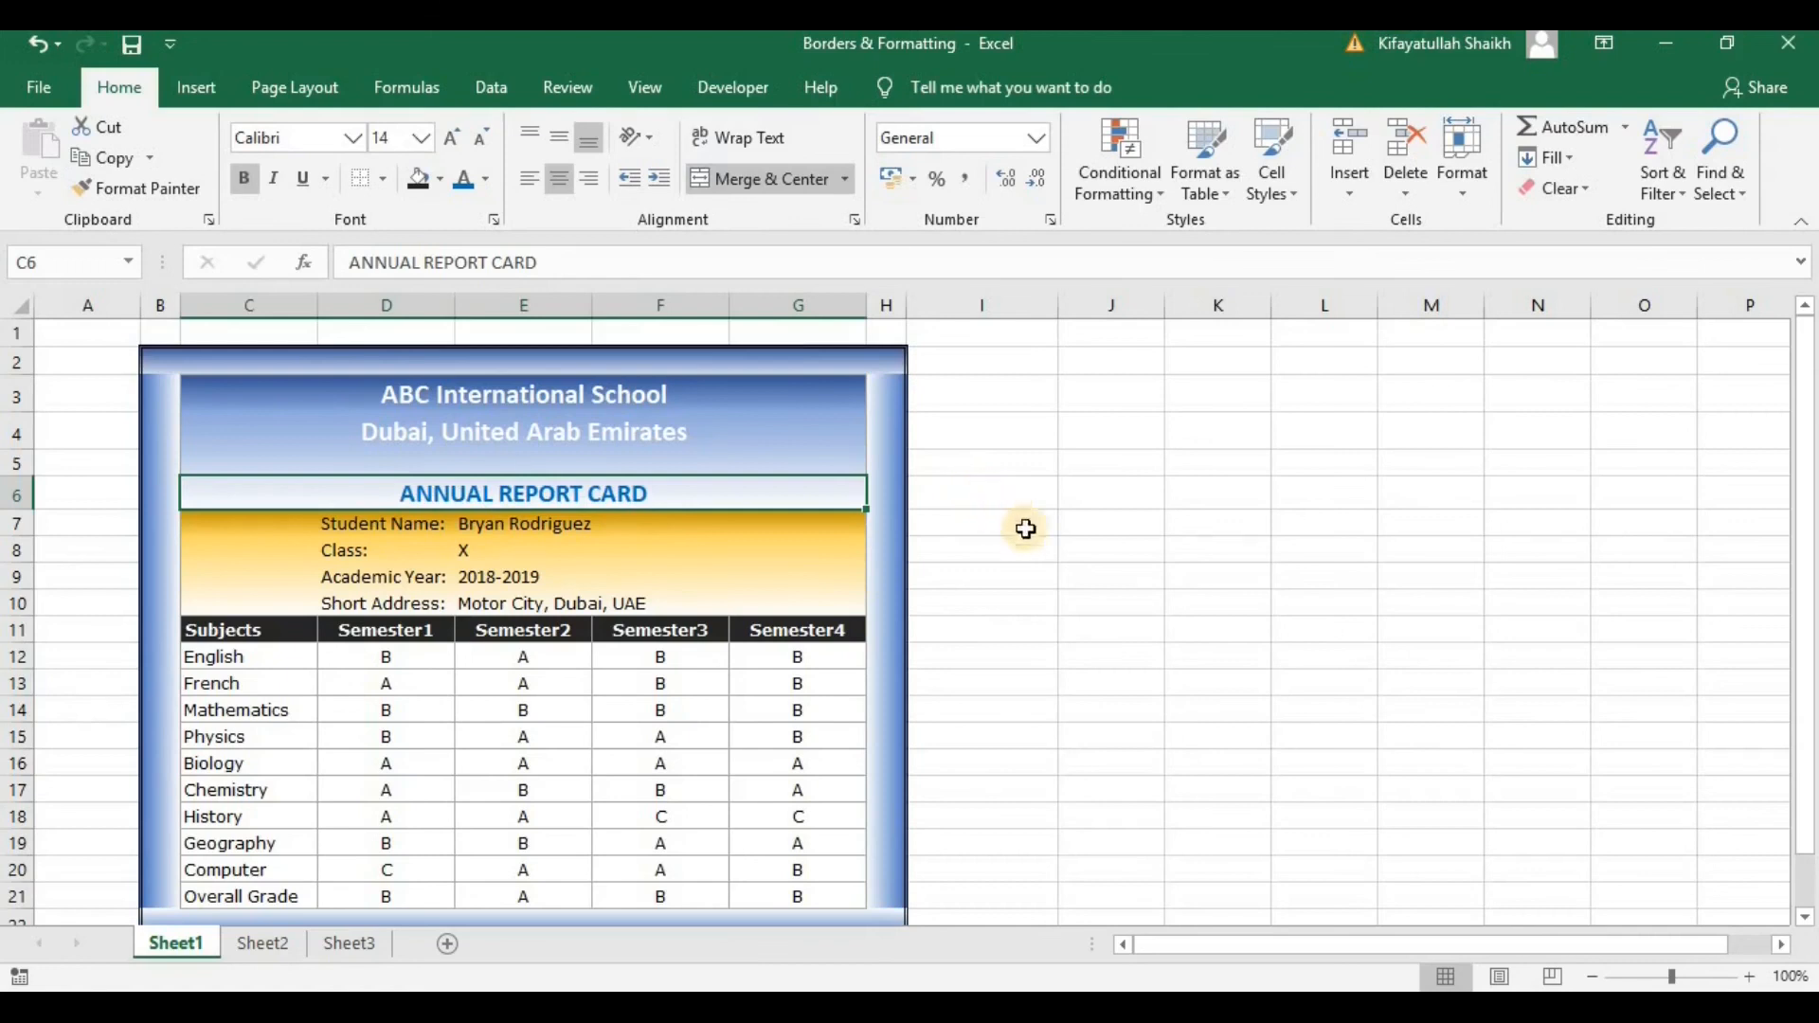
click(1085, 549)
- Fill the English row C12:G12 with a horizontal two-colour gradient from grey at the top to white
drag(268, 657, 797, 664)
right_click(797, 664)
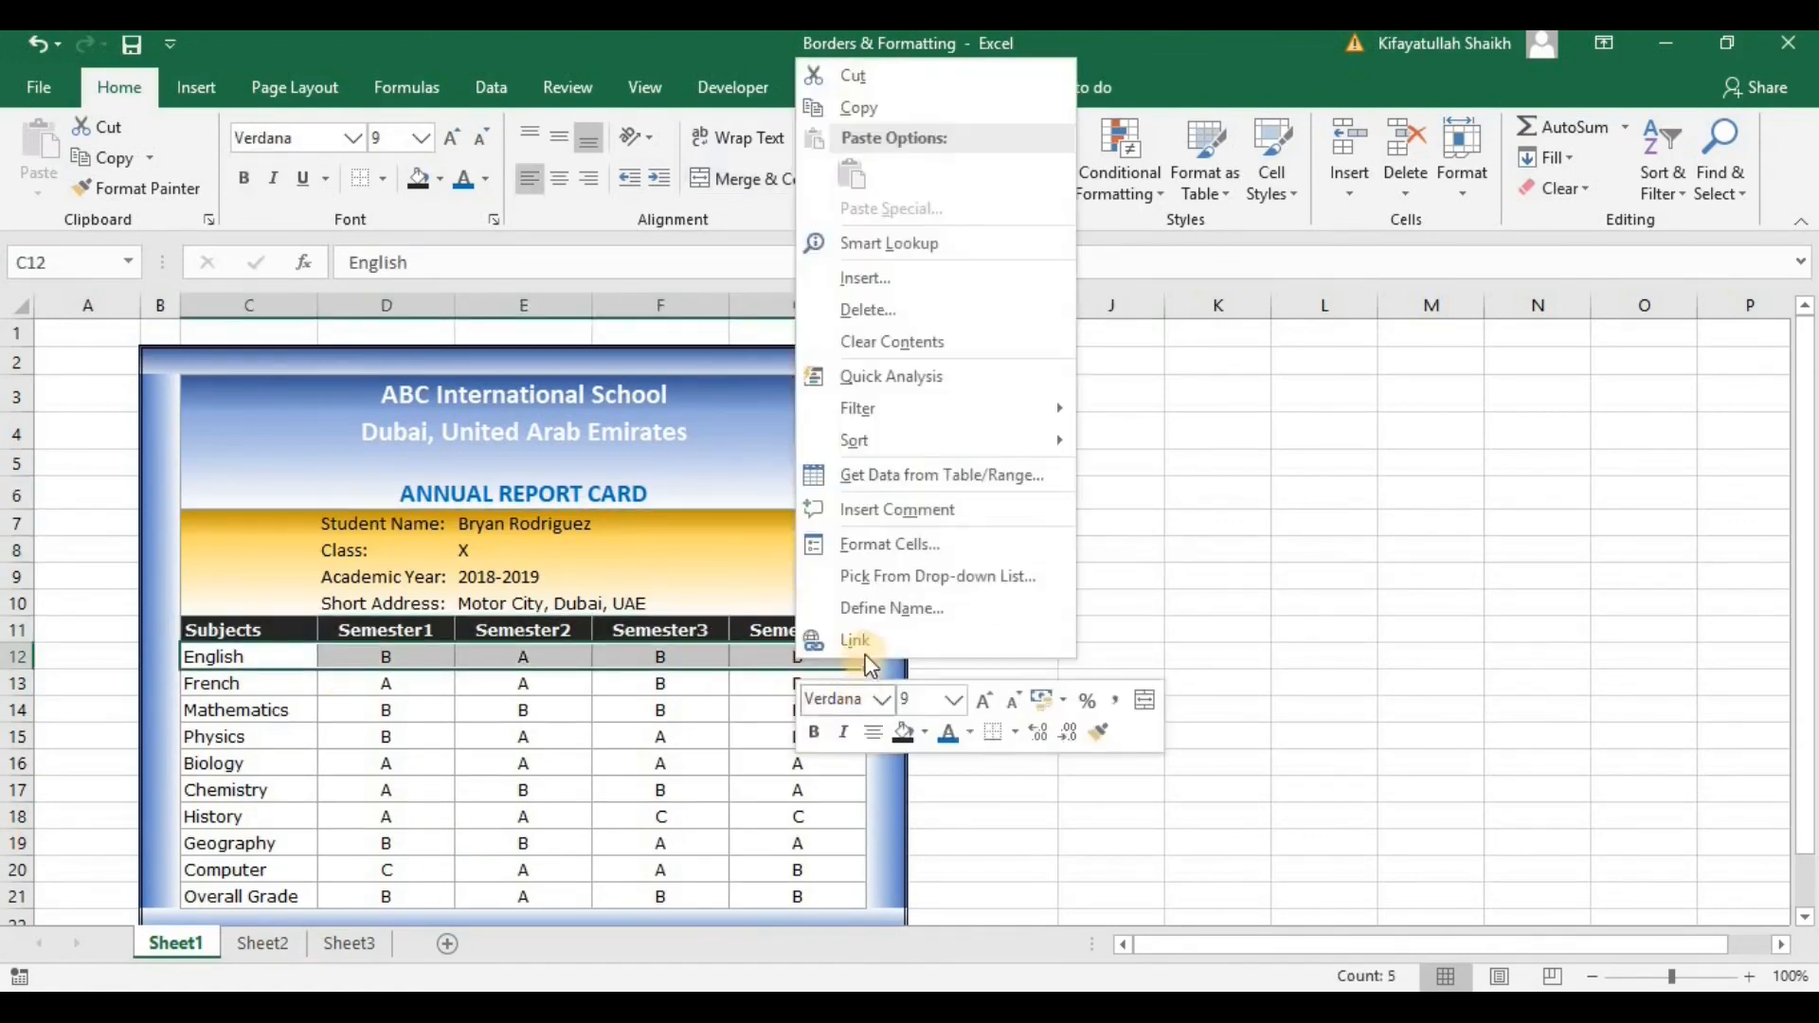
click(870, 554)
click(637, 594)
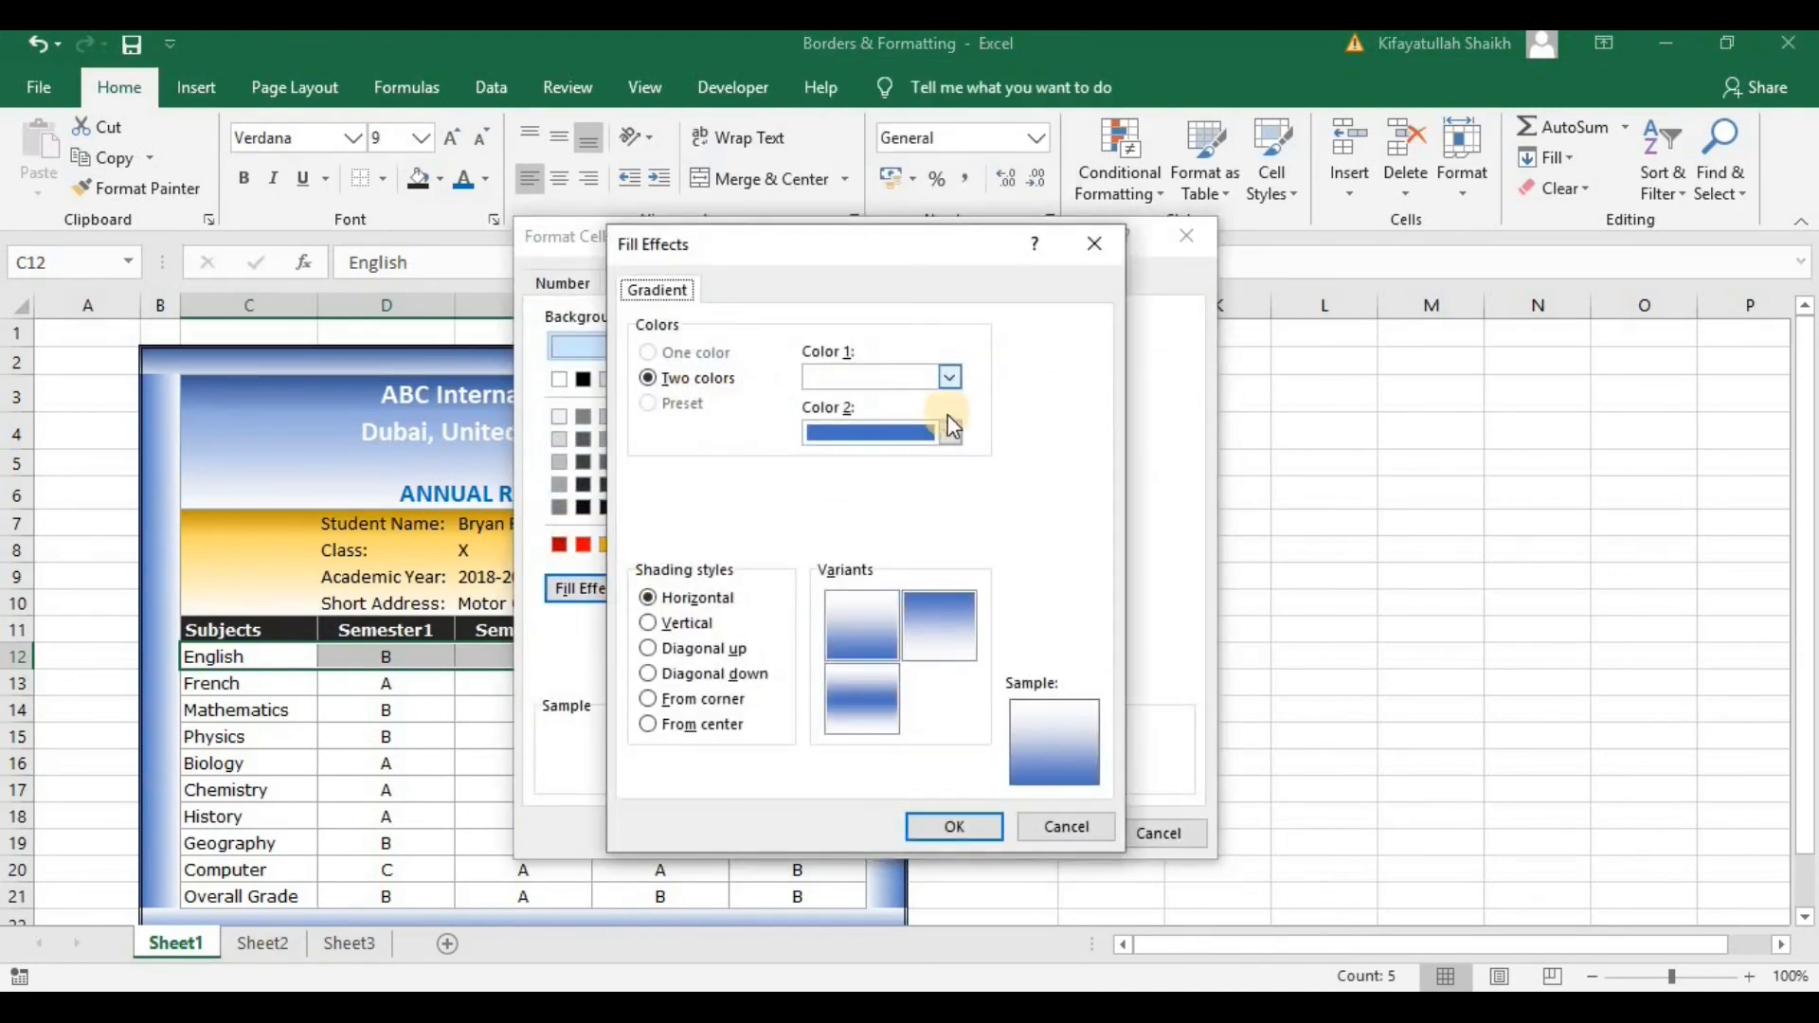
click(950, 432)
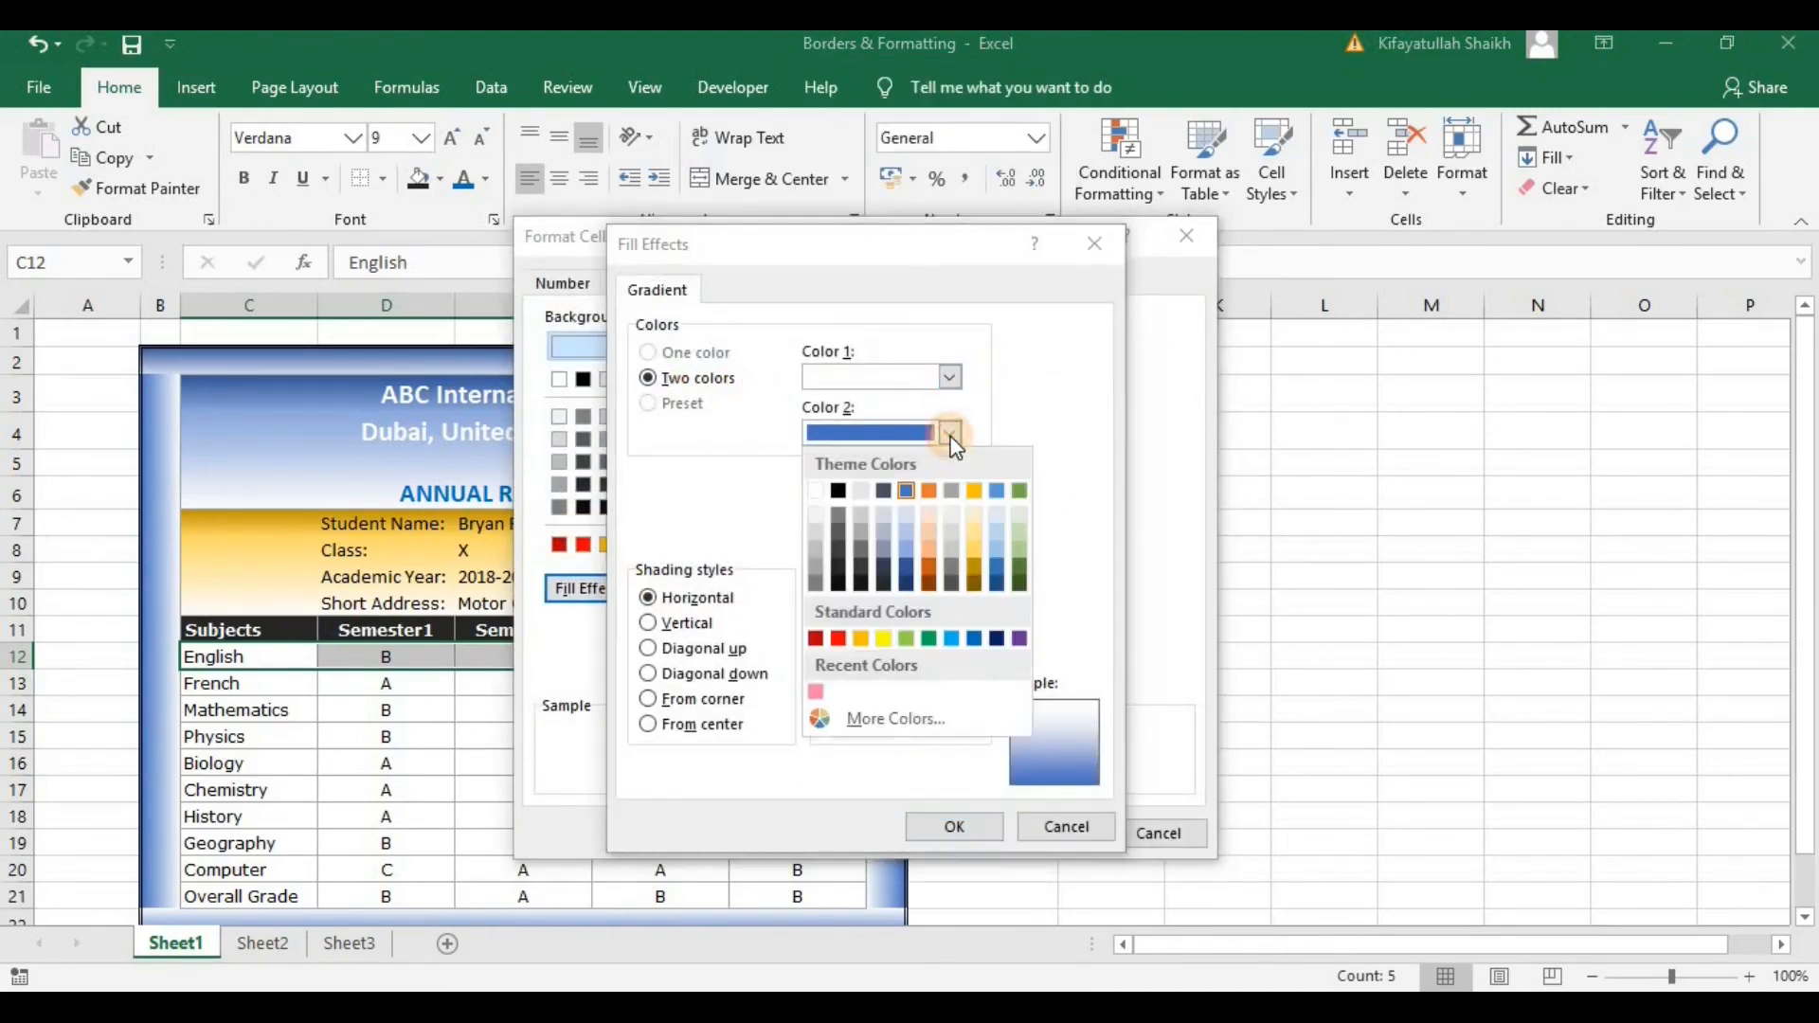
click(813, 555)
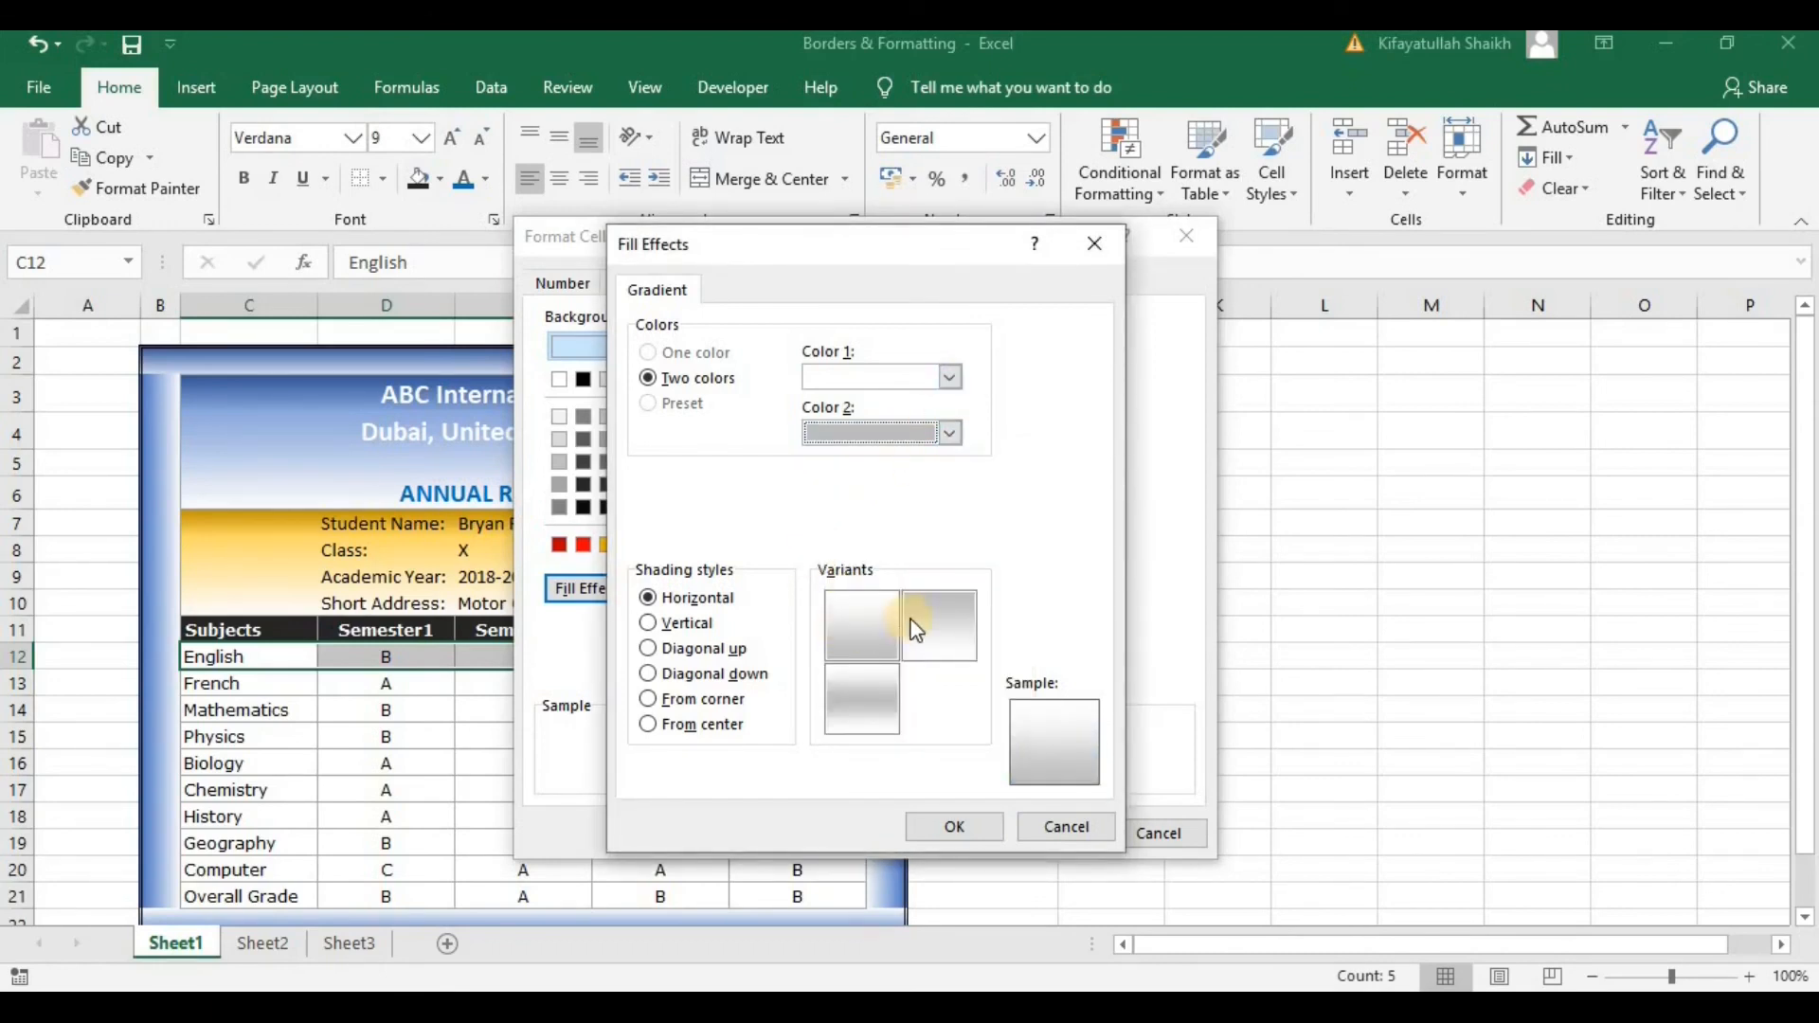
click(915, 628)
click(957, 827)
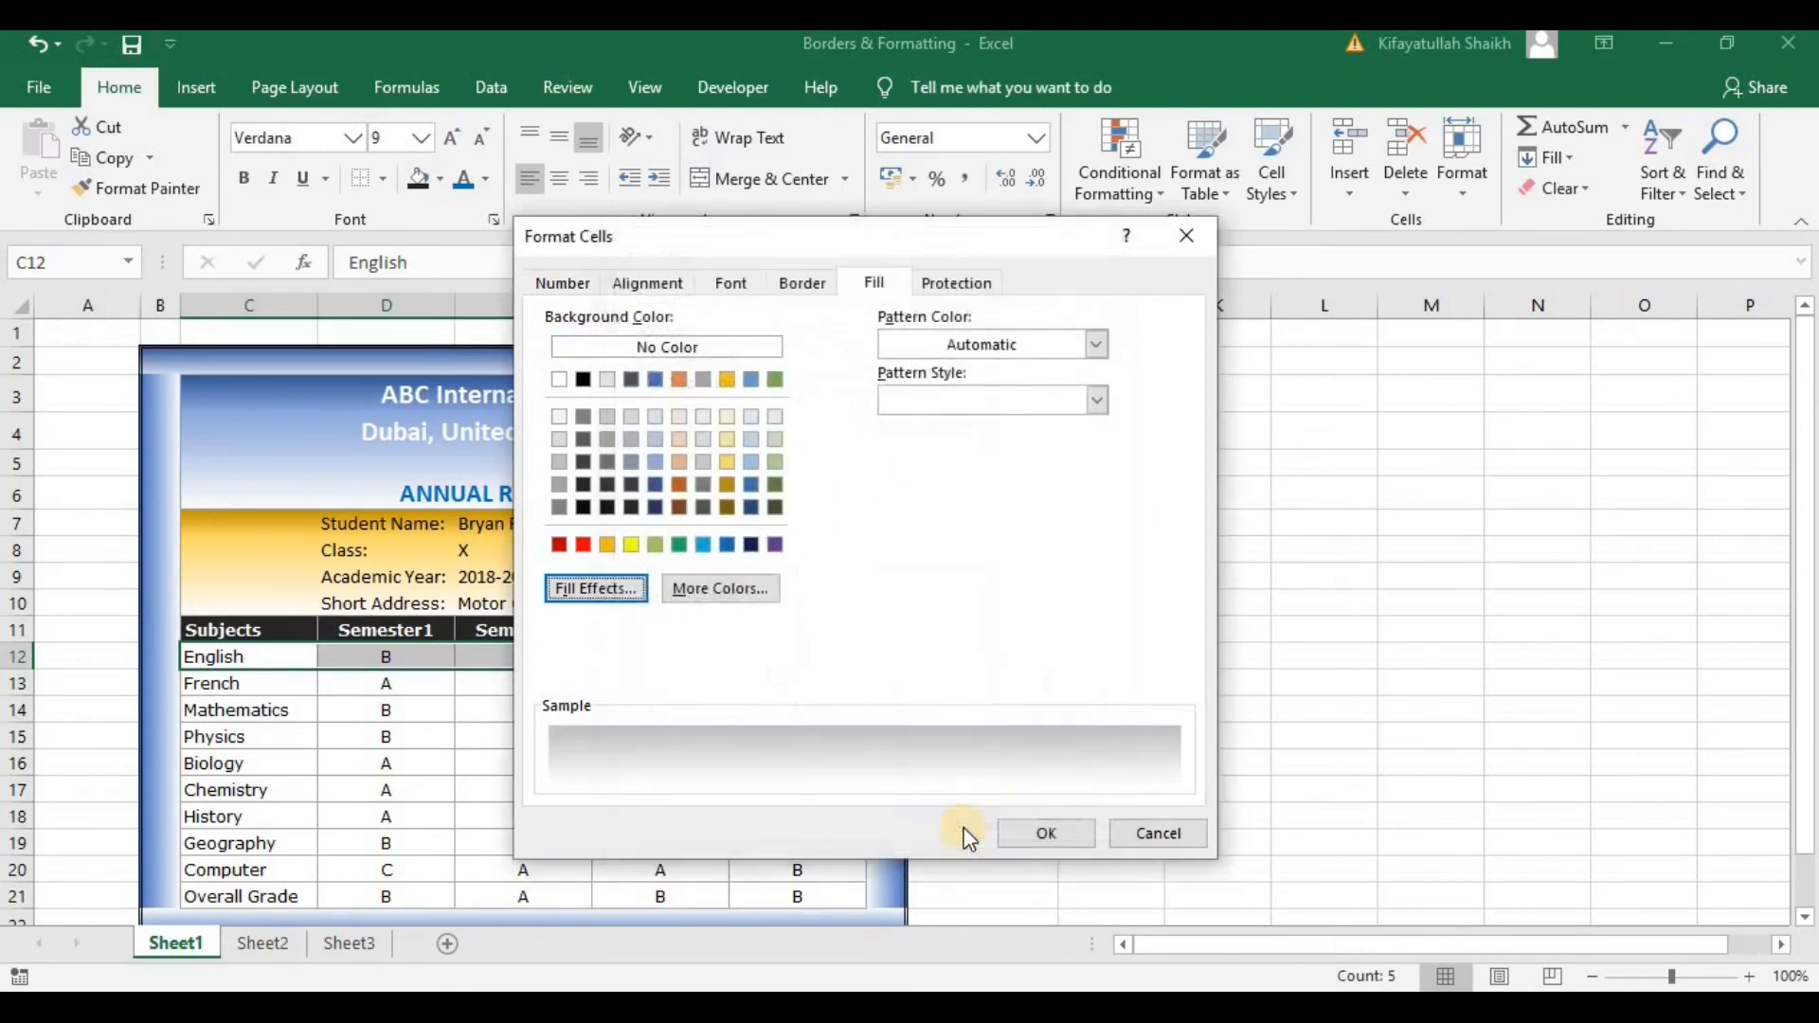
click(1016, 826)
click(1213, 682)
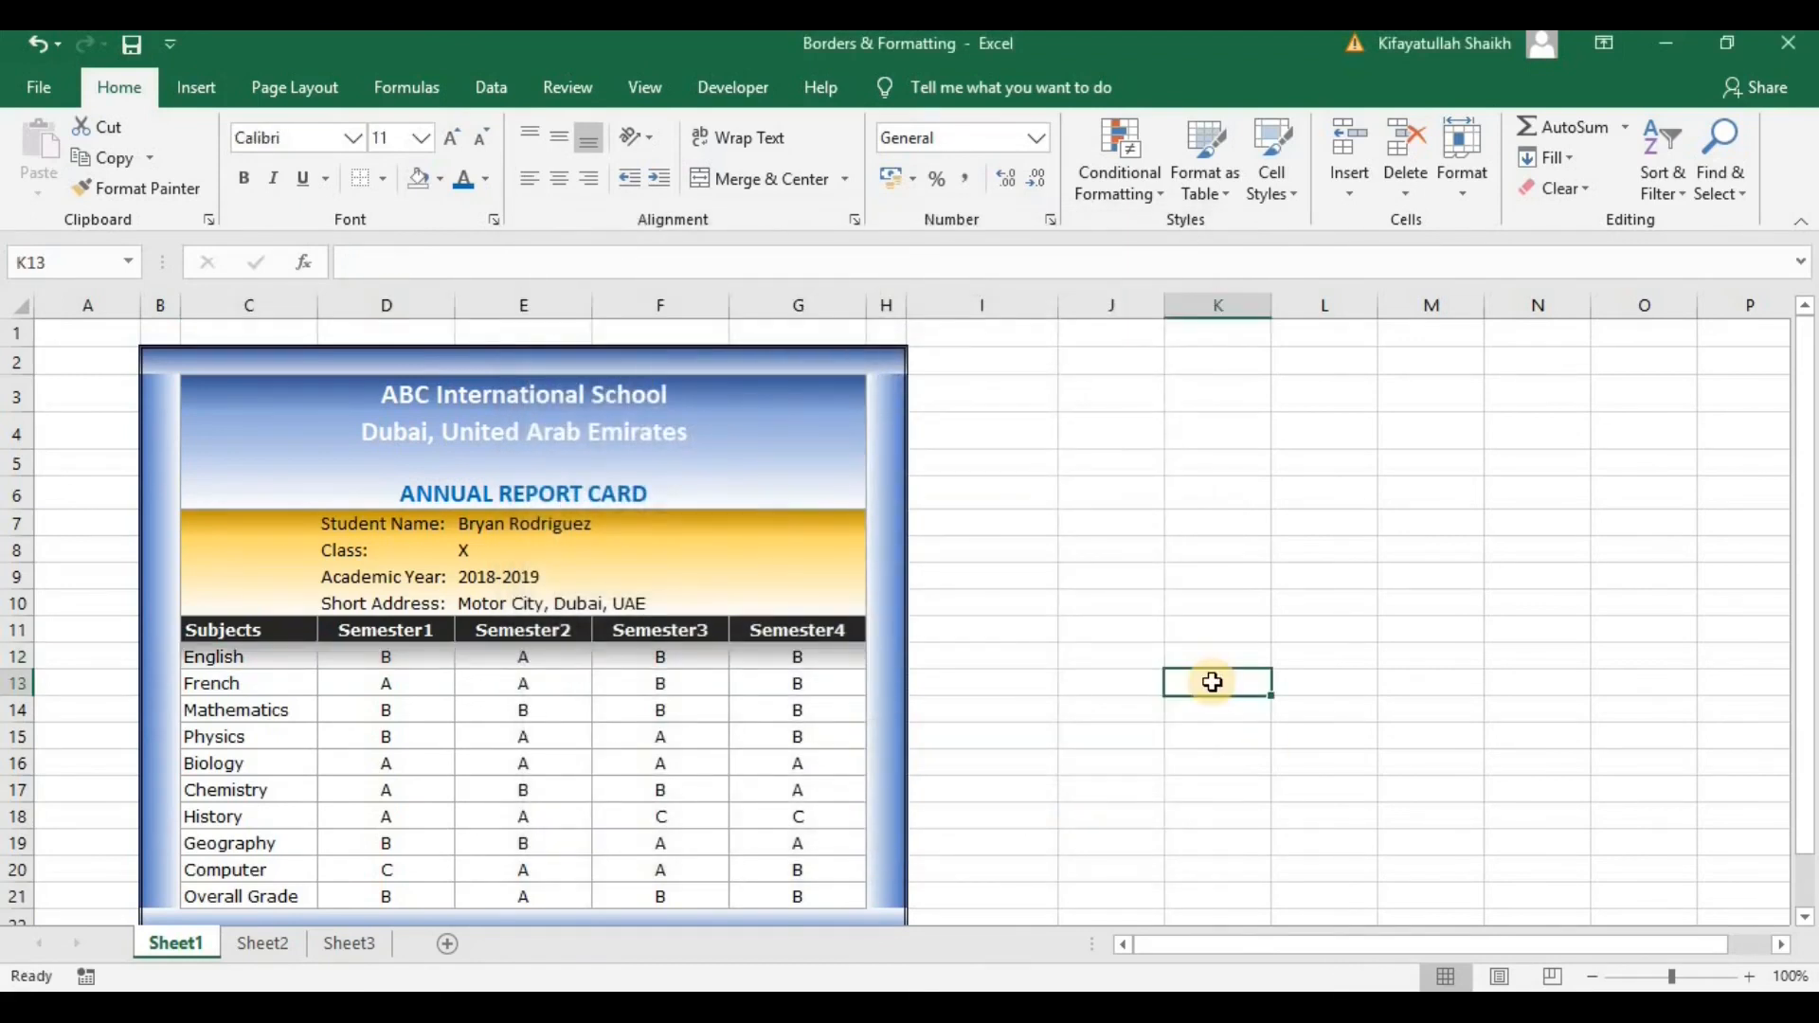
- Copy the English row's formatting with Format Painter onto the remaining subject and overall grade rows C13:G21
drag(232, 651, 815, 656)
click(155, 190)
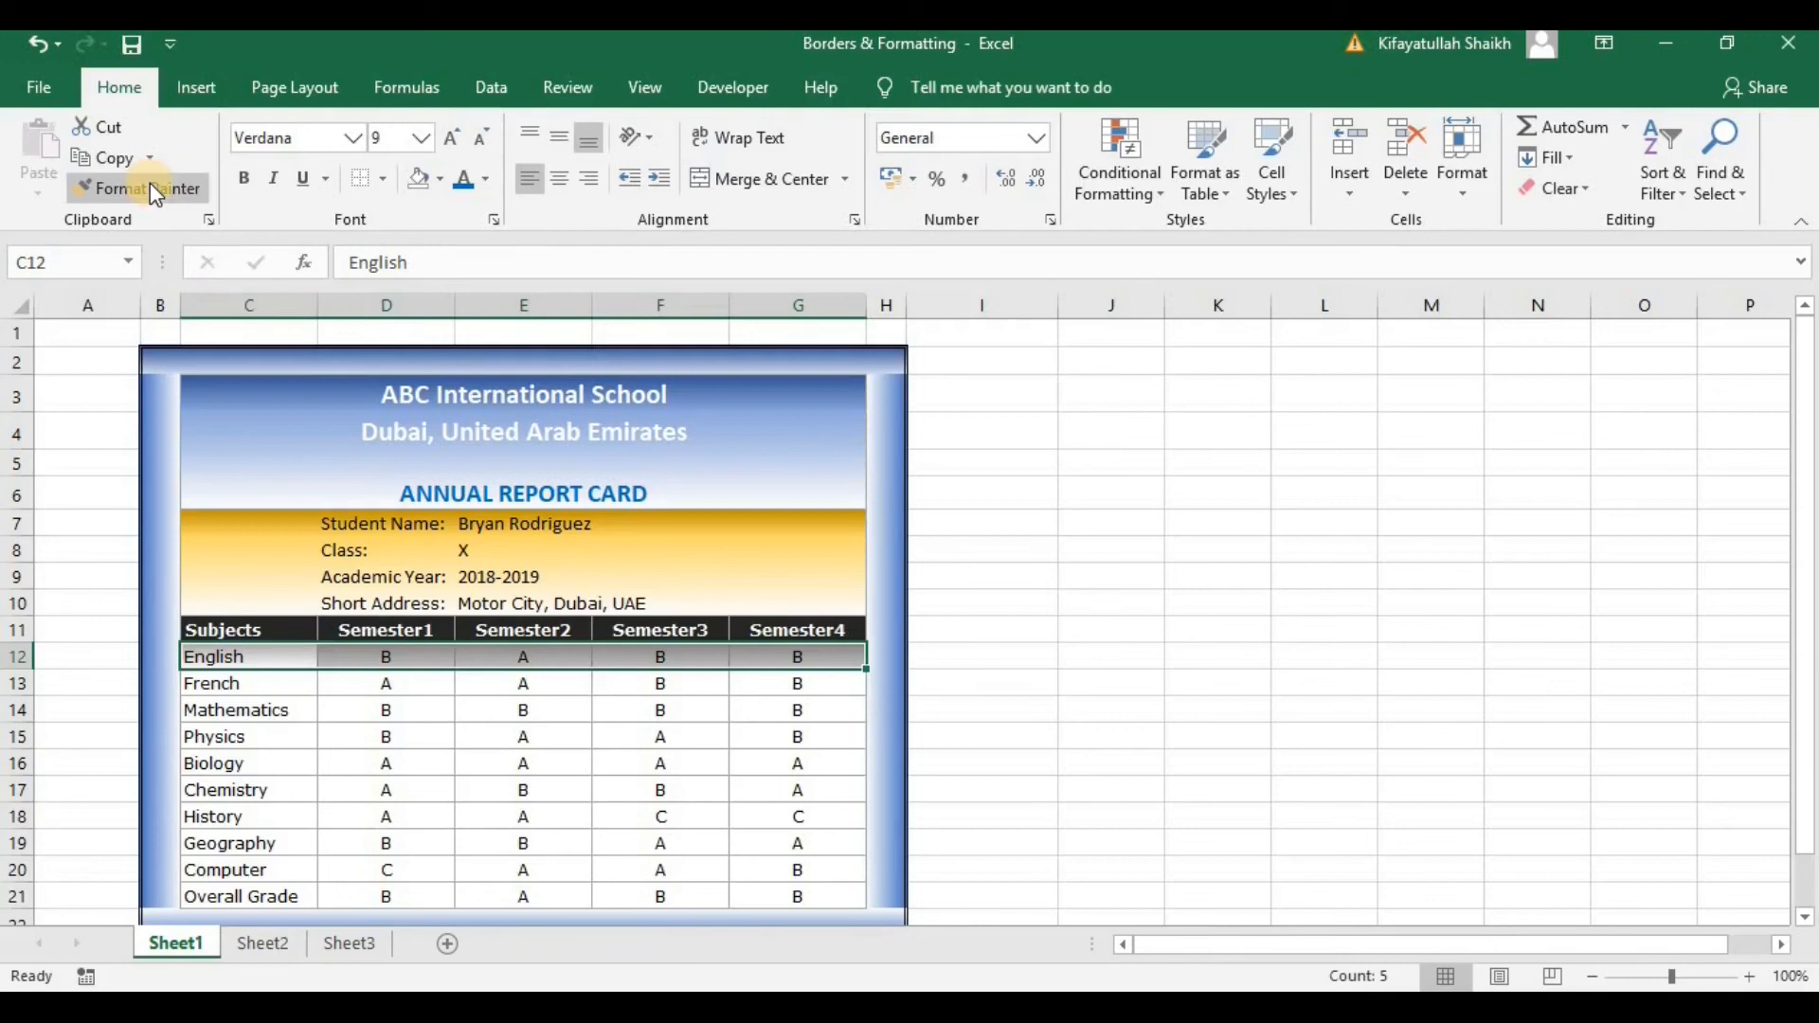
click(154, 192)
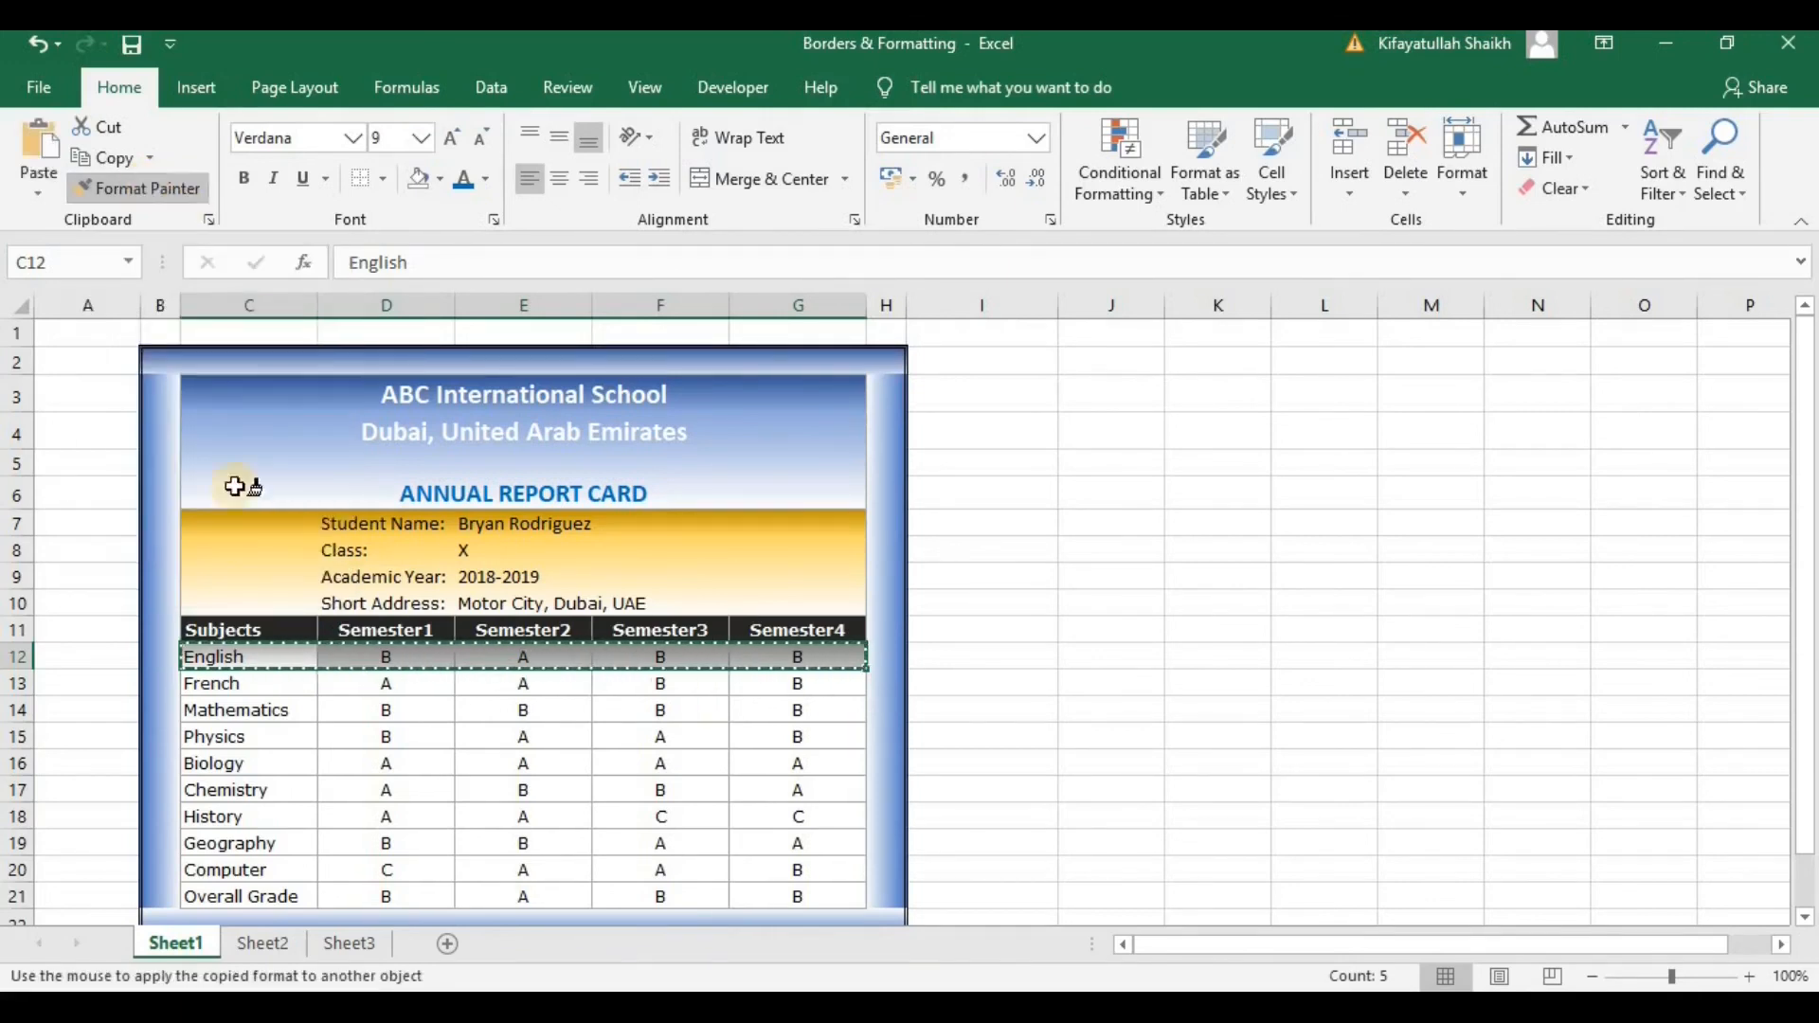
mouse_move(231, 682)
mouse_down()
mouse_move(738, 844)
mouse_move(810, 889)
mouse_up()
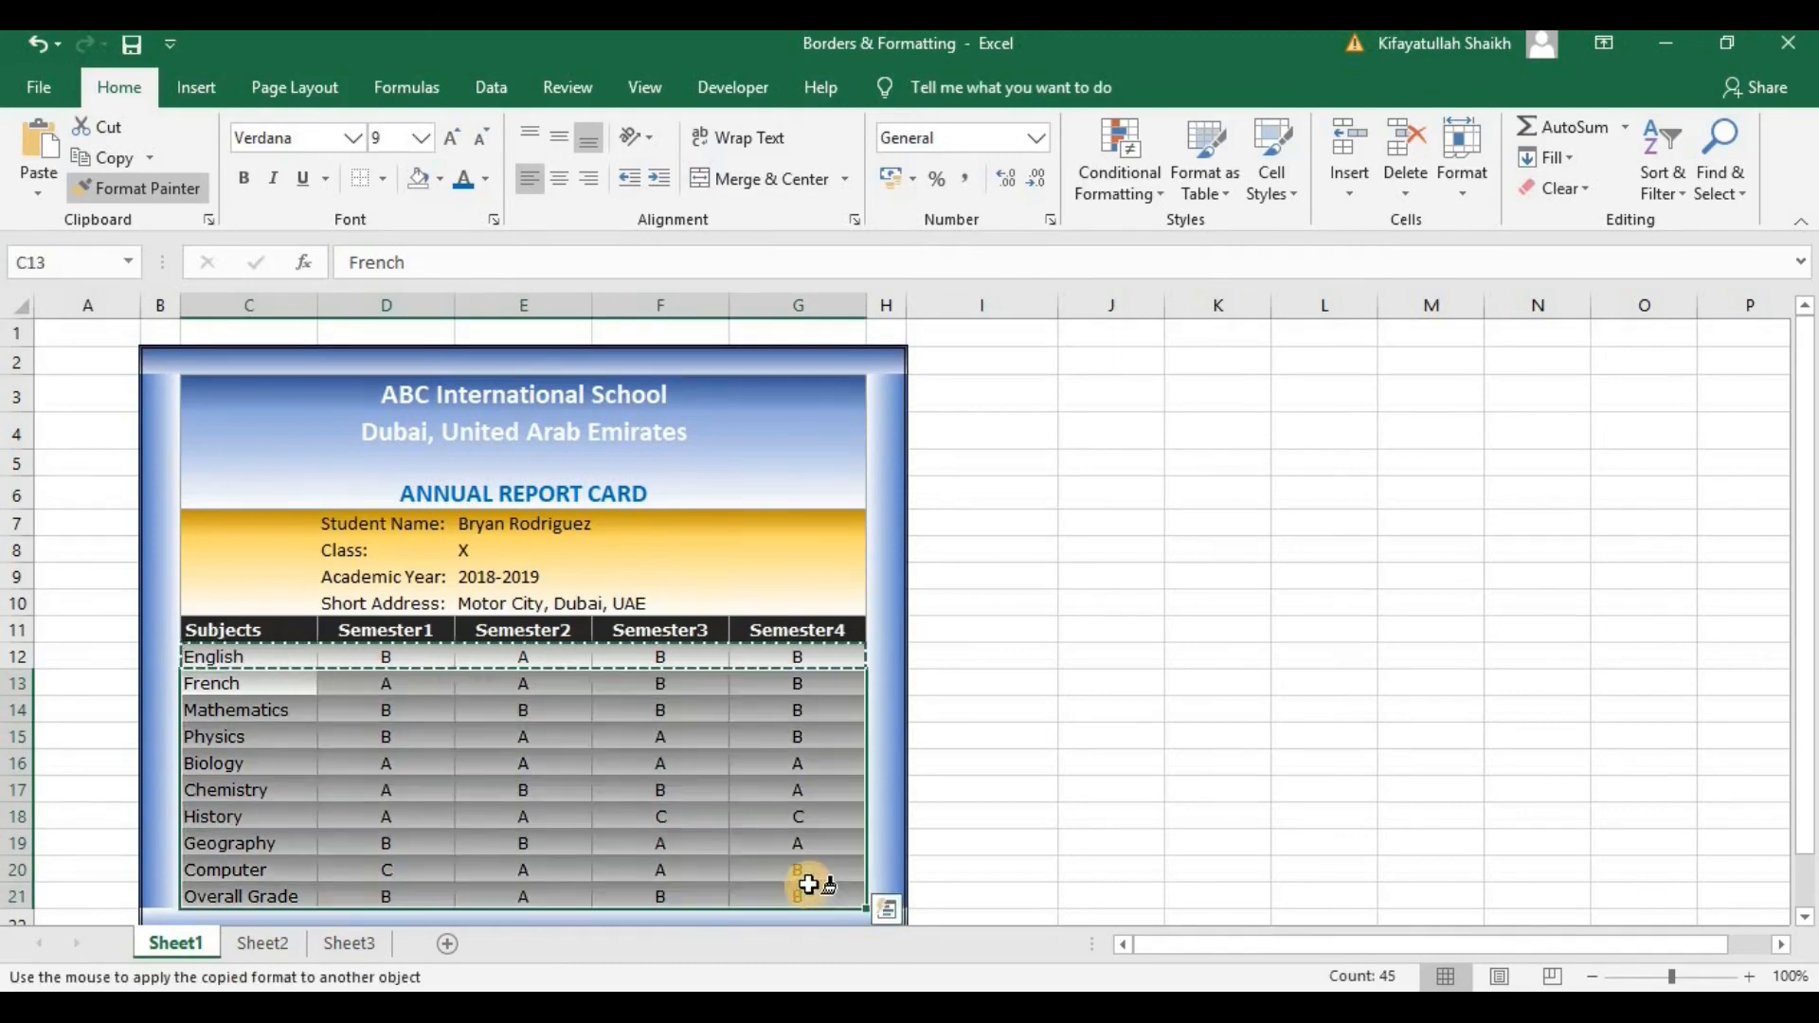
scroll(414, 780, down, 1)
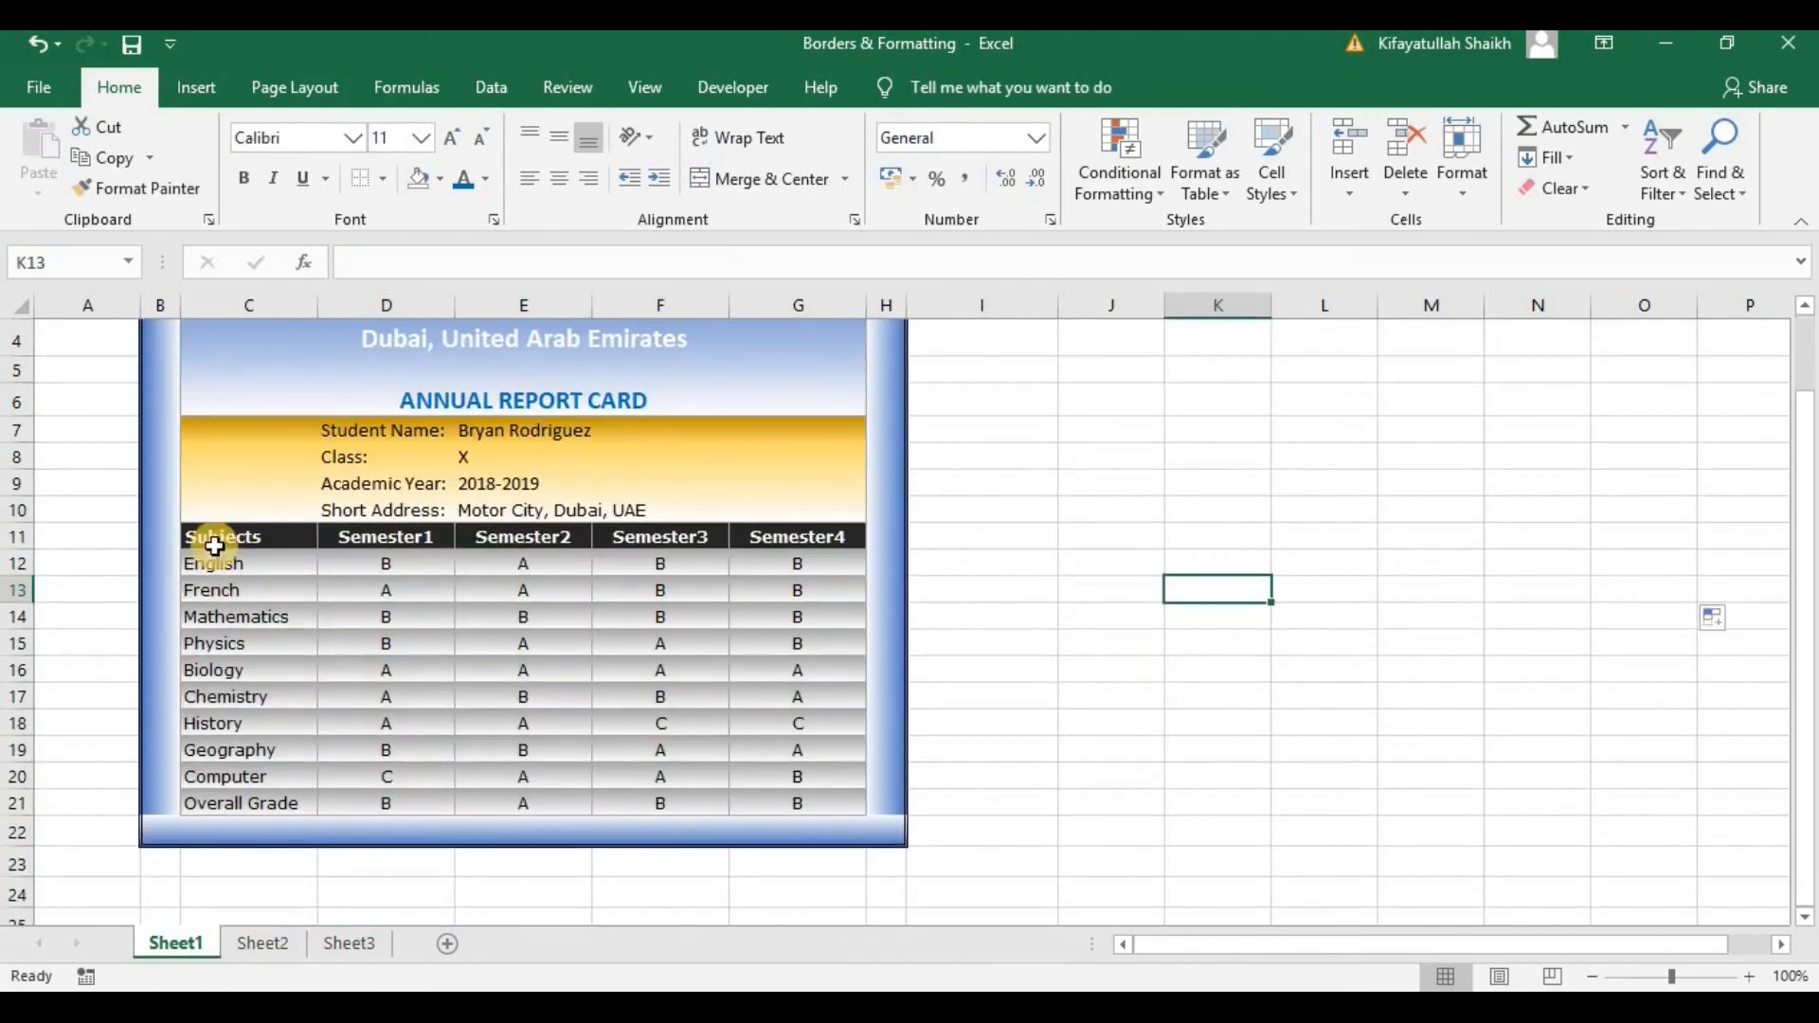
- Copy the formatting of the Subjects heading row C11:G11 onto the Overall Grade row 21 with Format Painter
drag(214, 546, 792, 532)
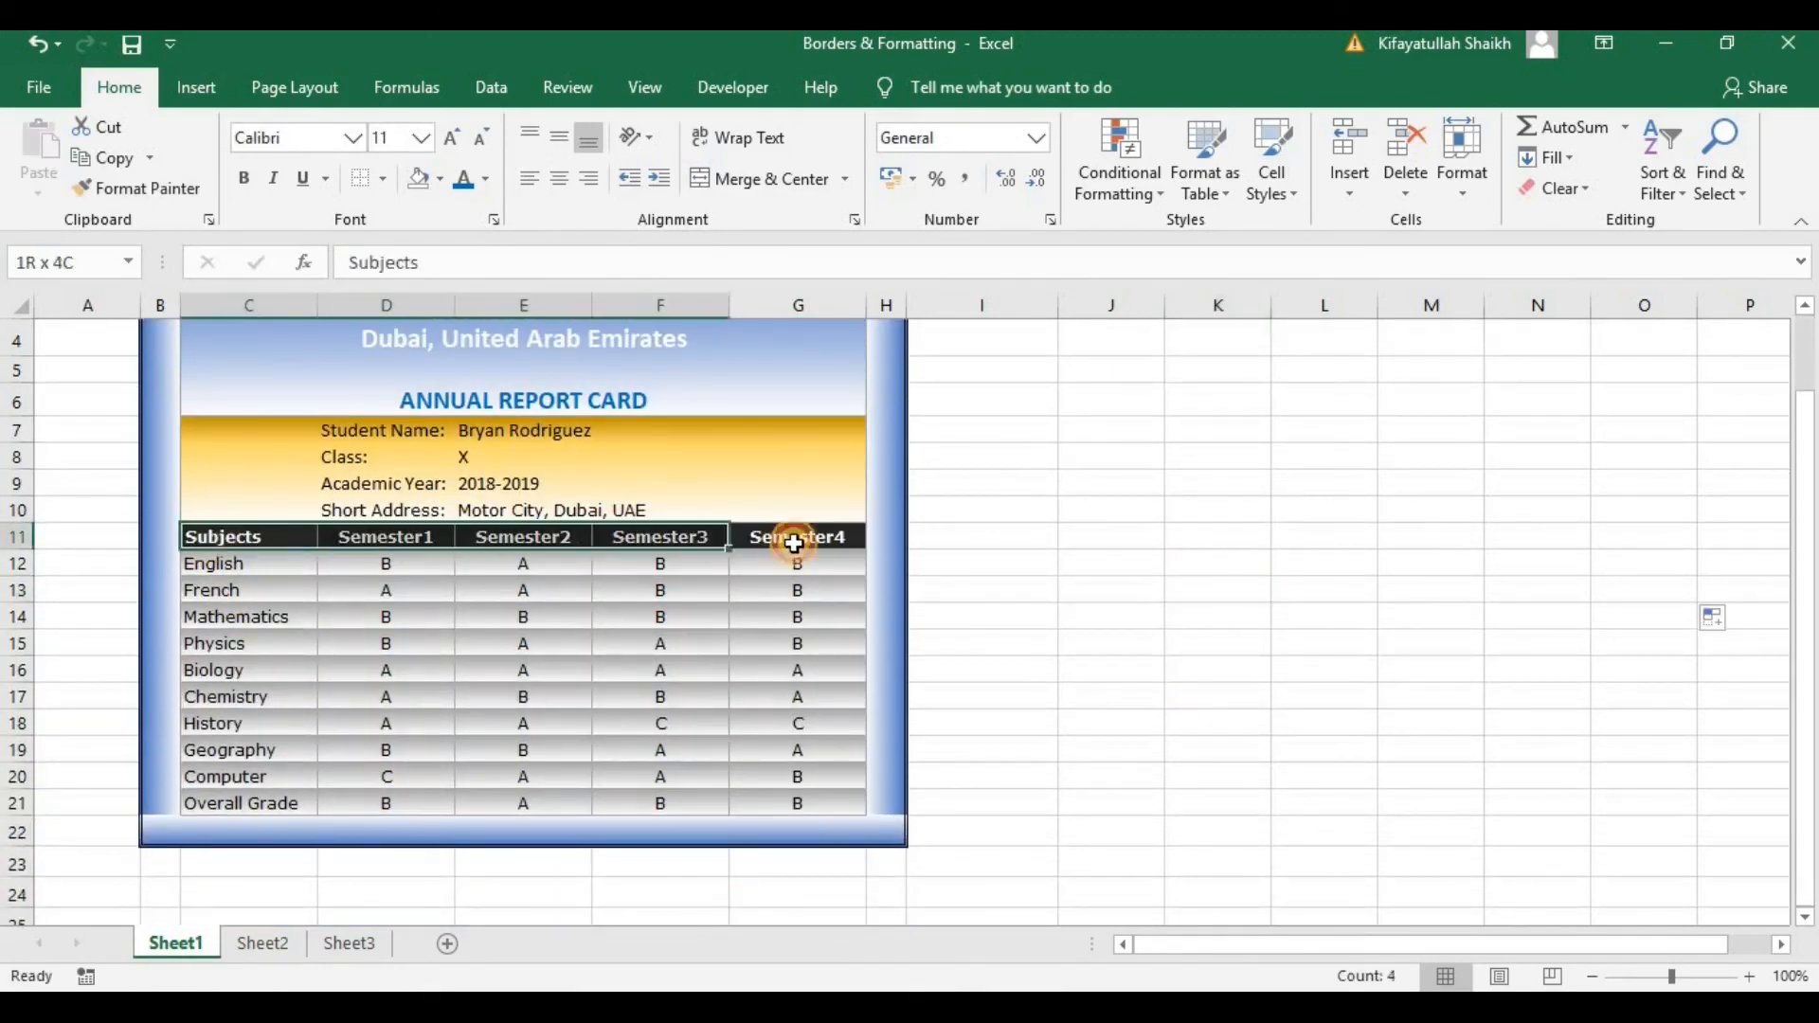
click(211, 197)
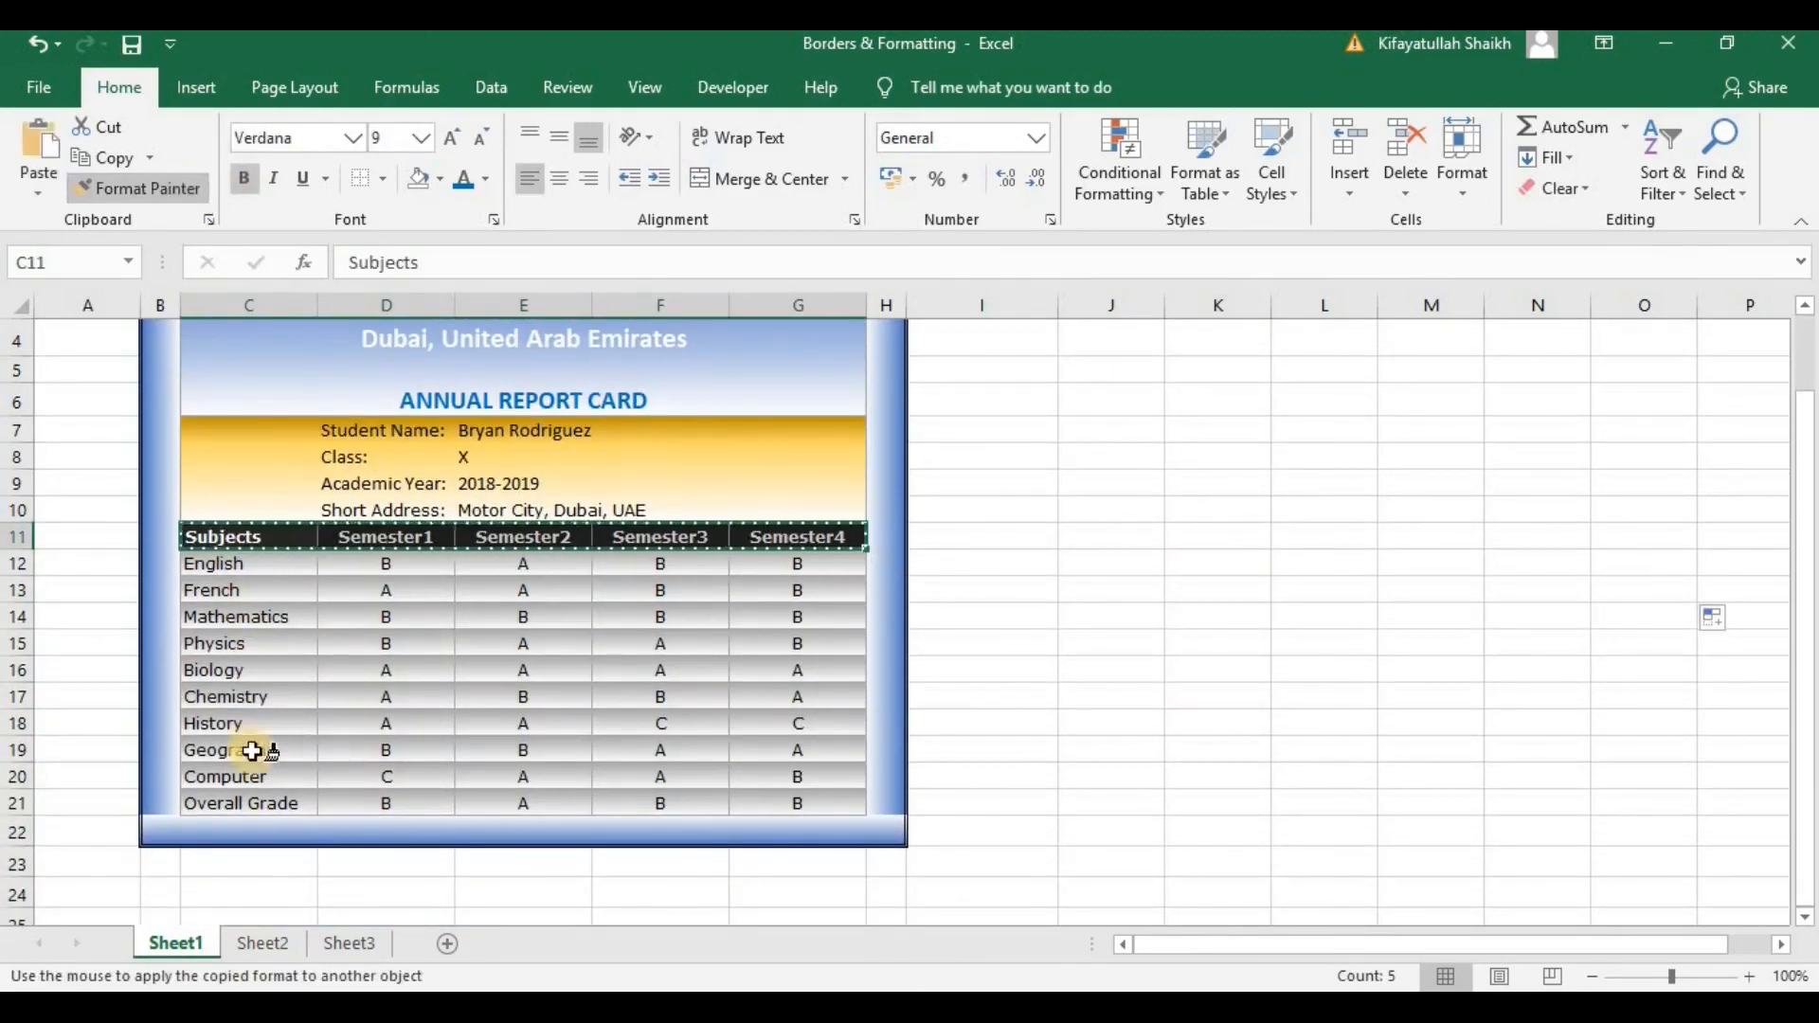
click(243, 800)
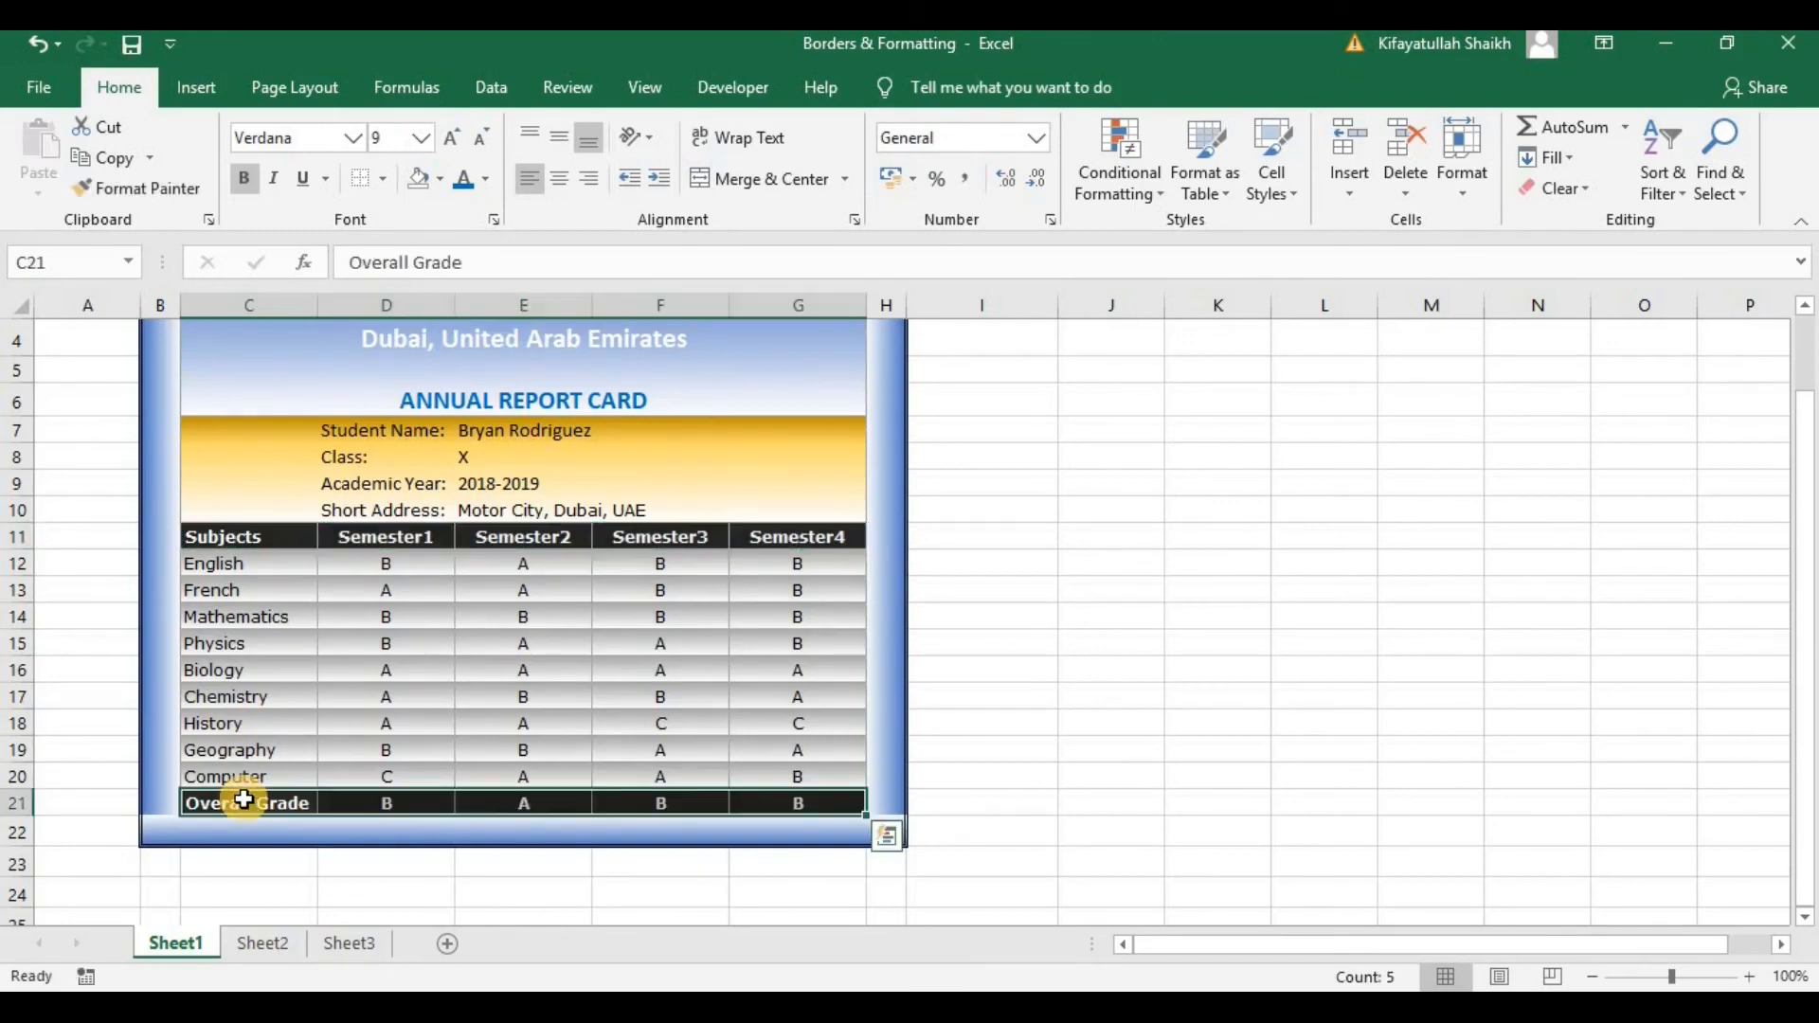
click(1027, 589)
scroll(1029, 588, up, 1)
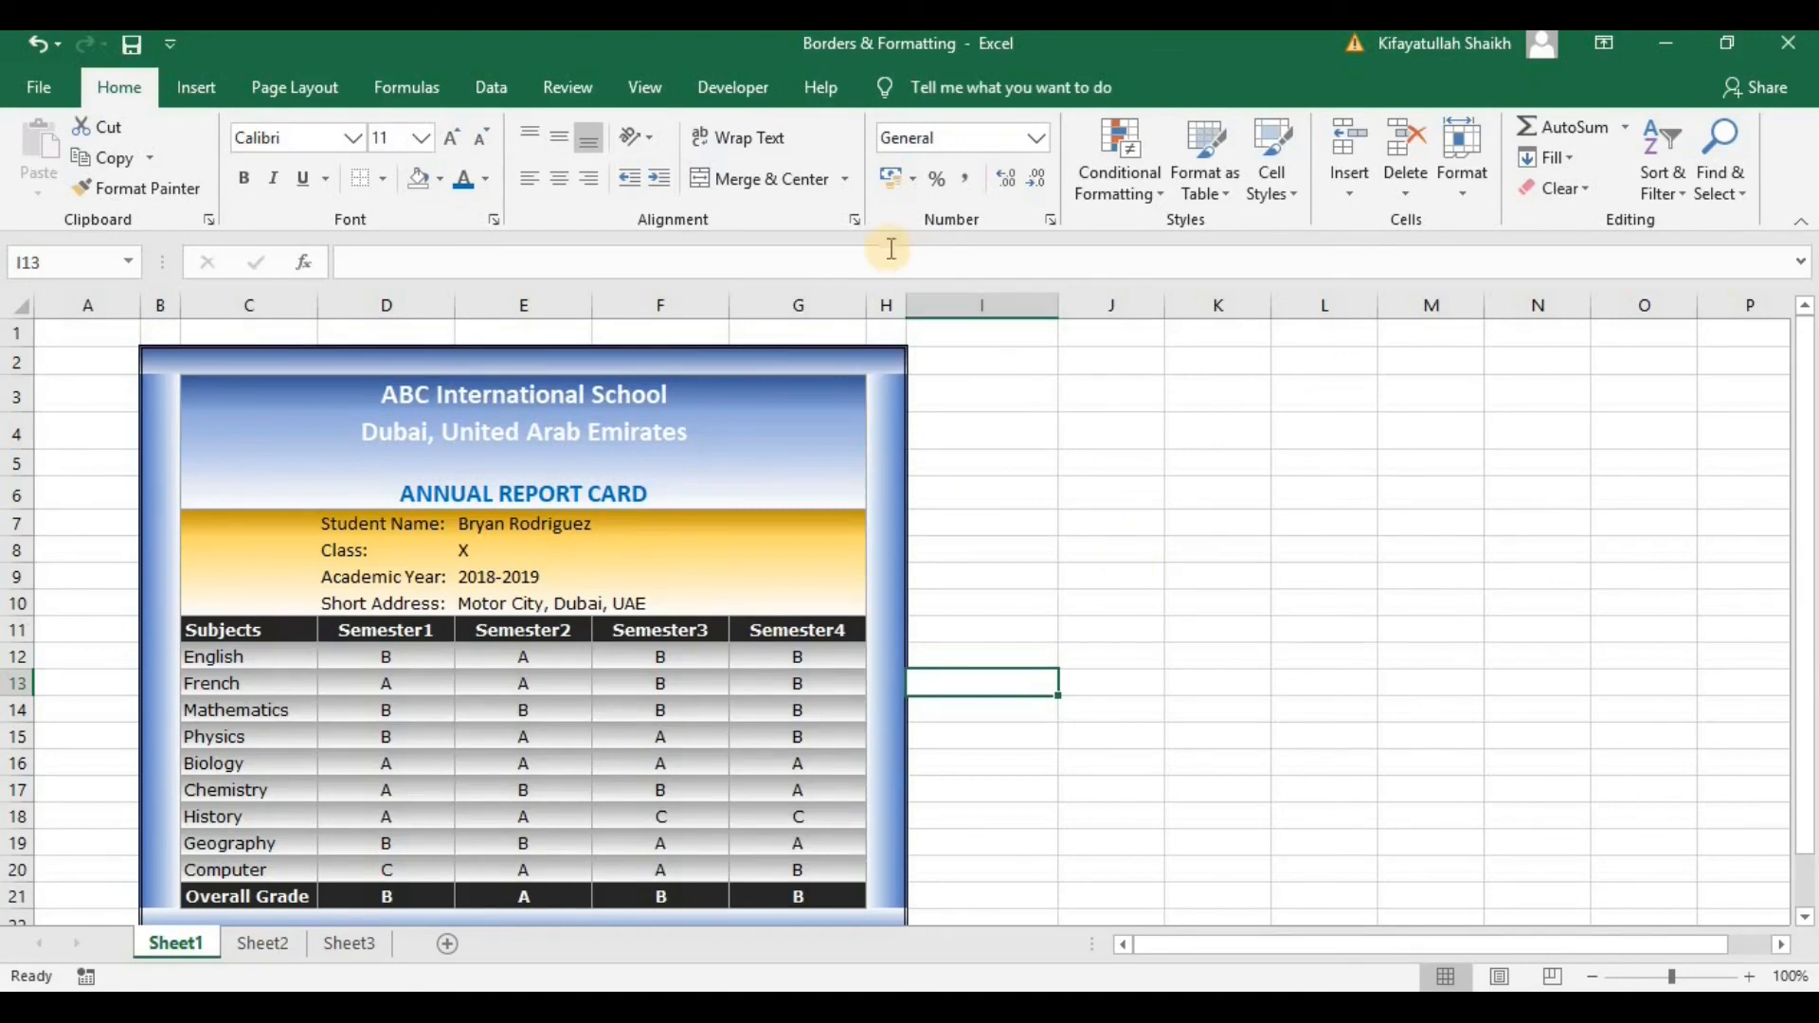
- Collapse the ribbon and slightly increase the height of rows 2 to 22 by the same amount
right_click(838, 213)
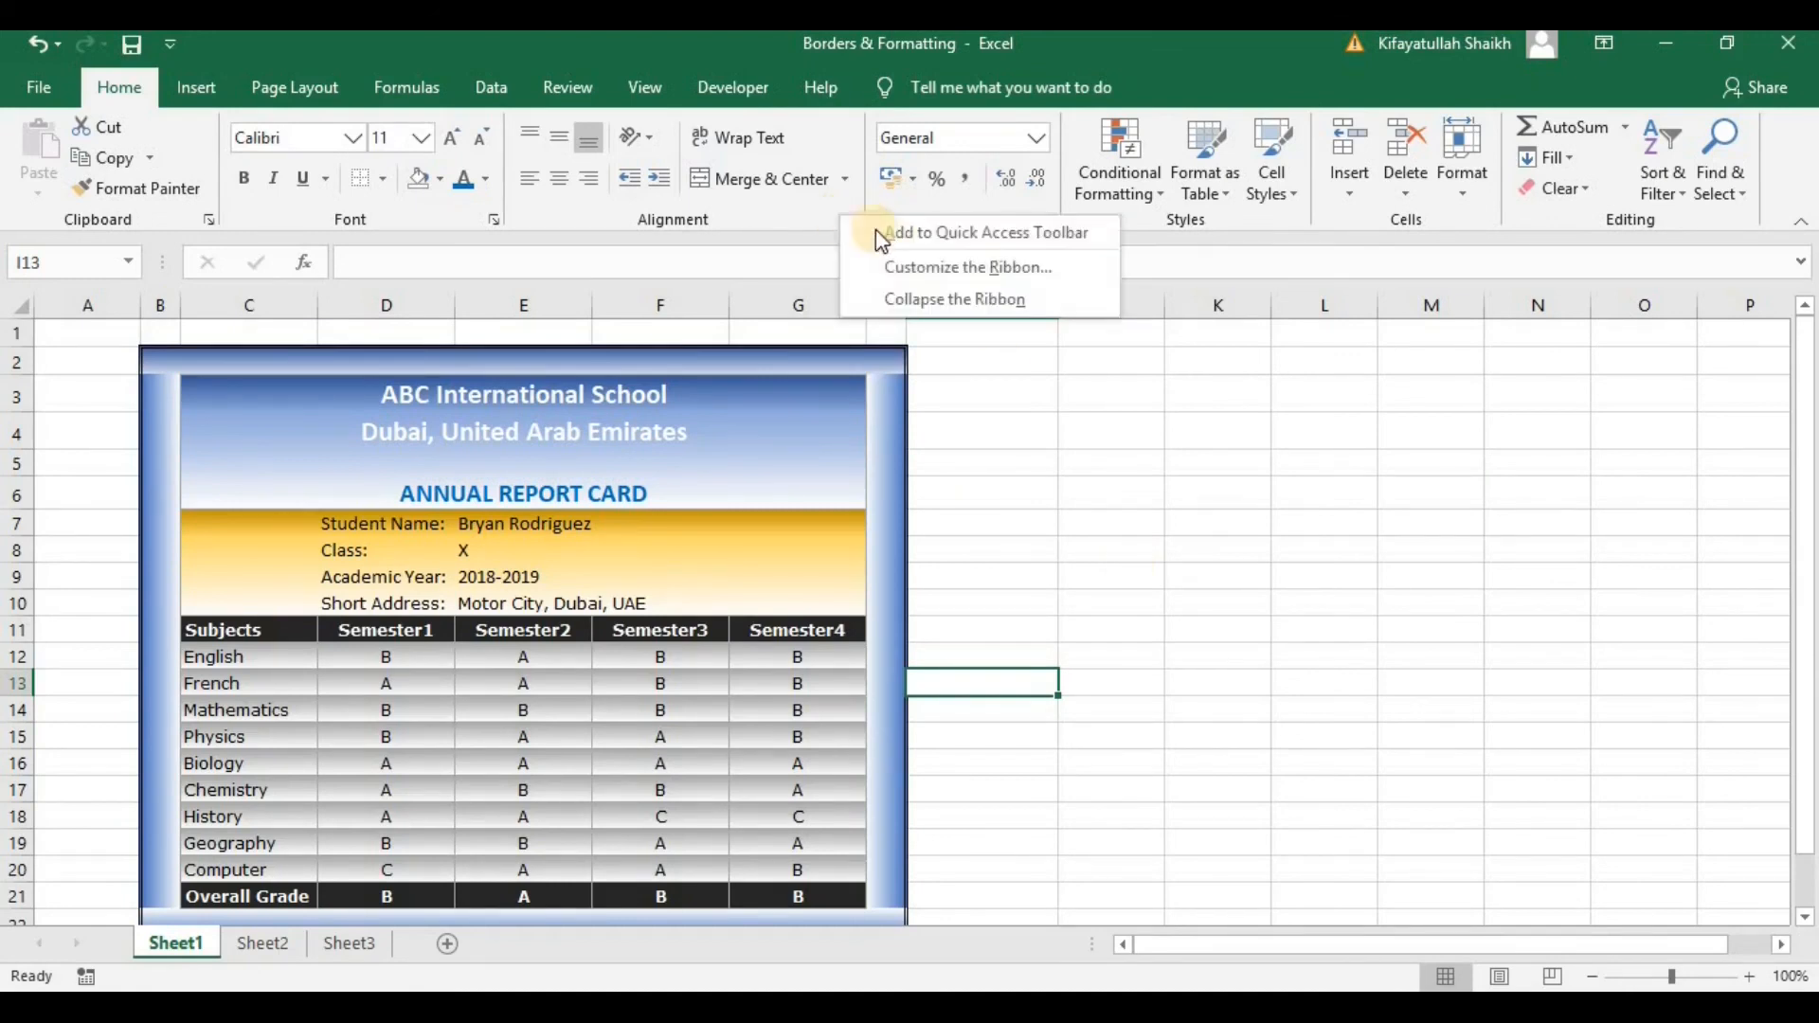
click(920, 295)
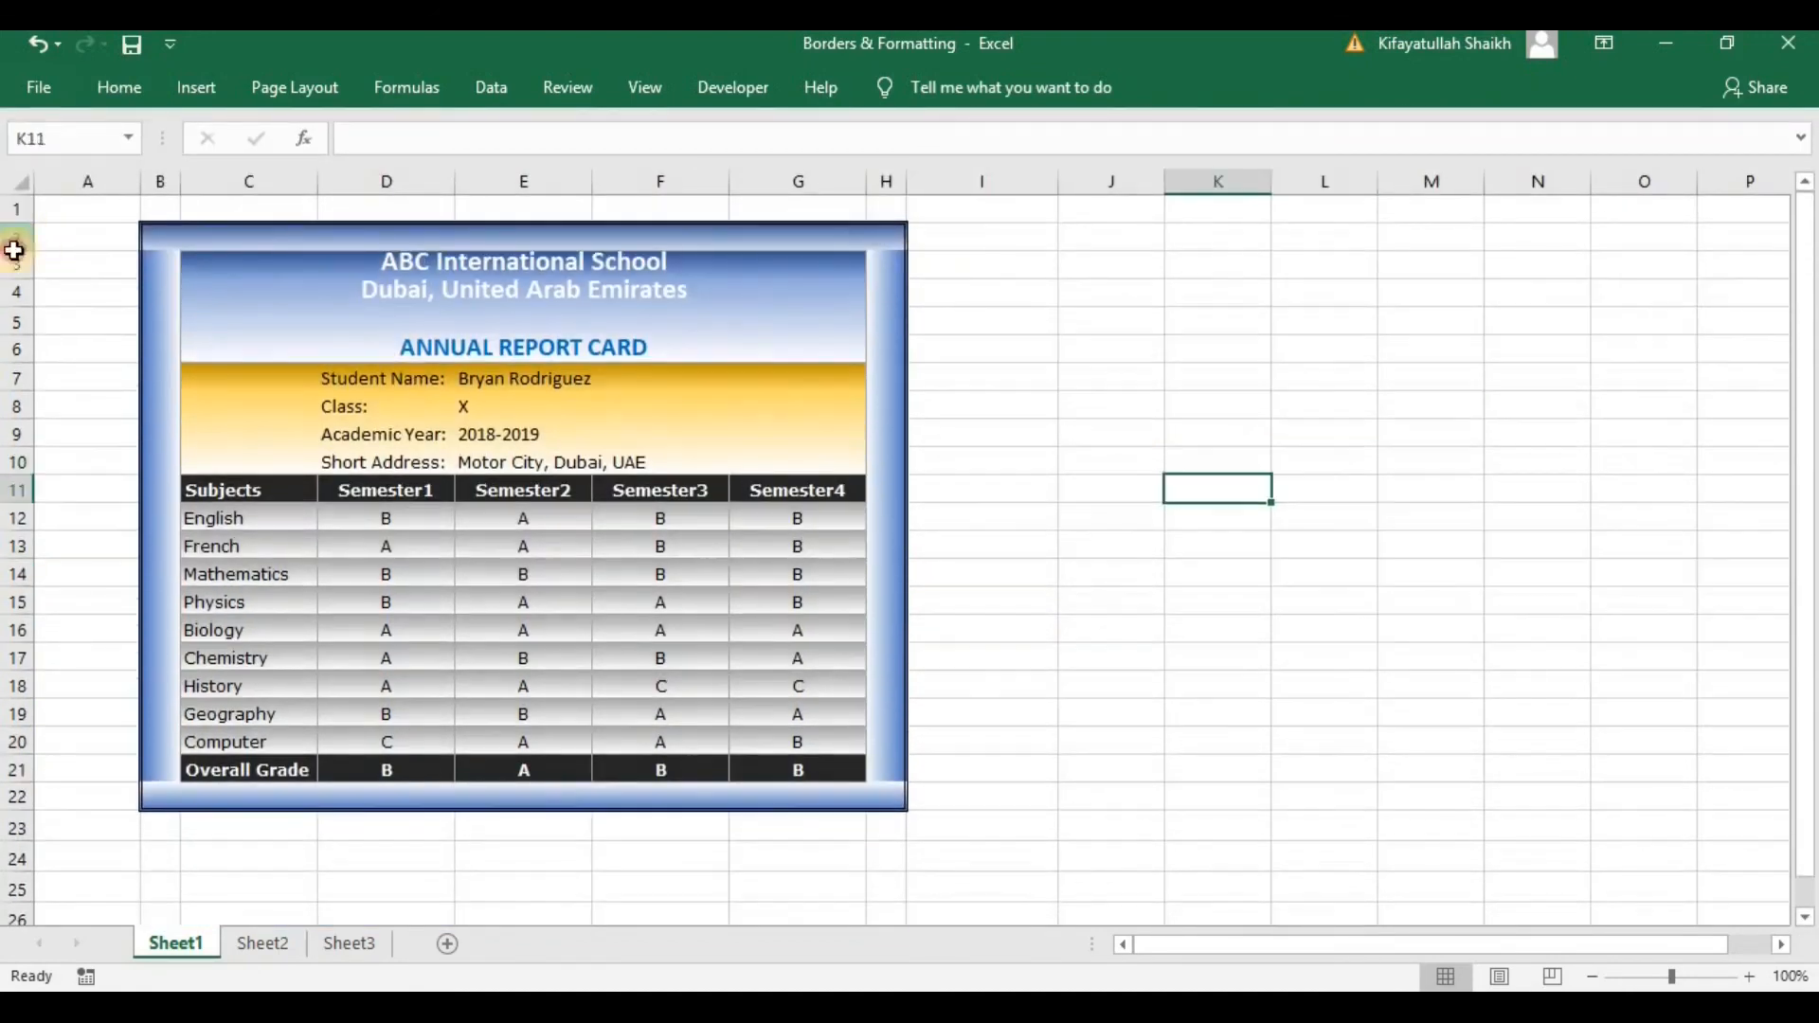
drag(15, 251, 16, 800)
drag(35, 304, 27, 370)
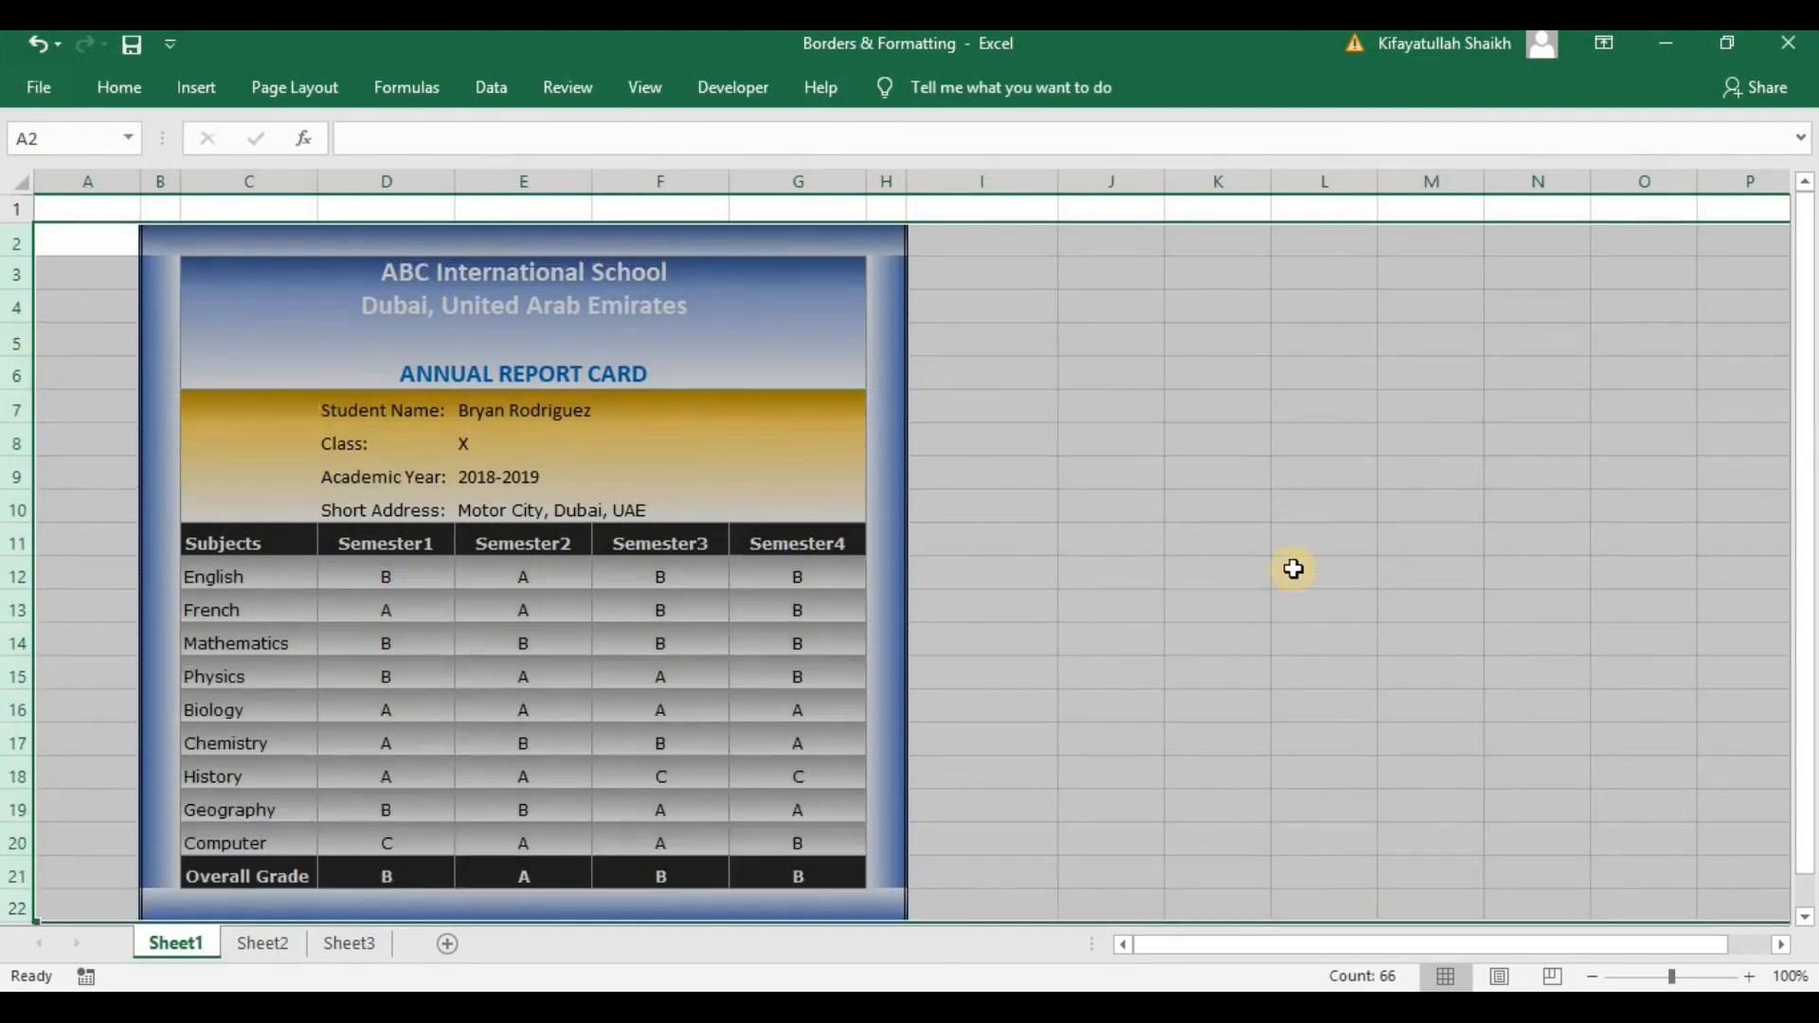
click(1338, 574)
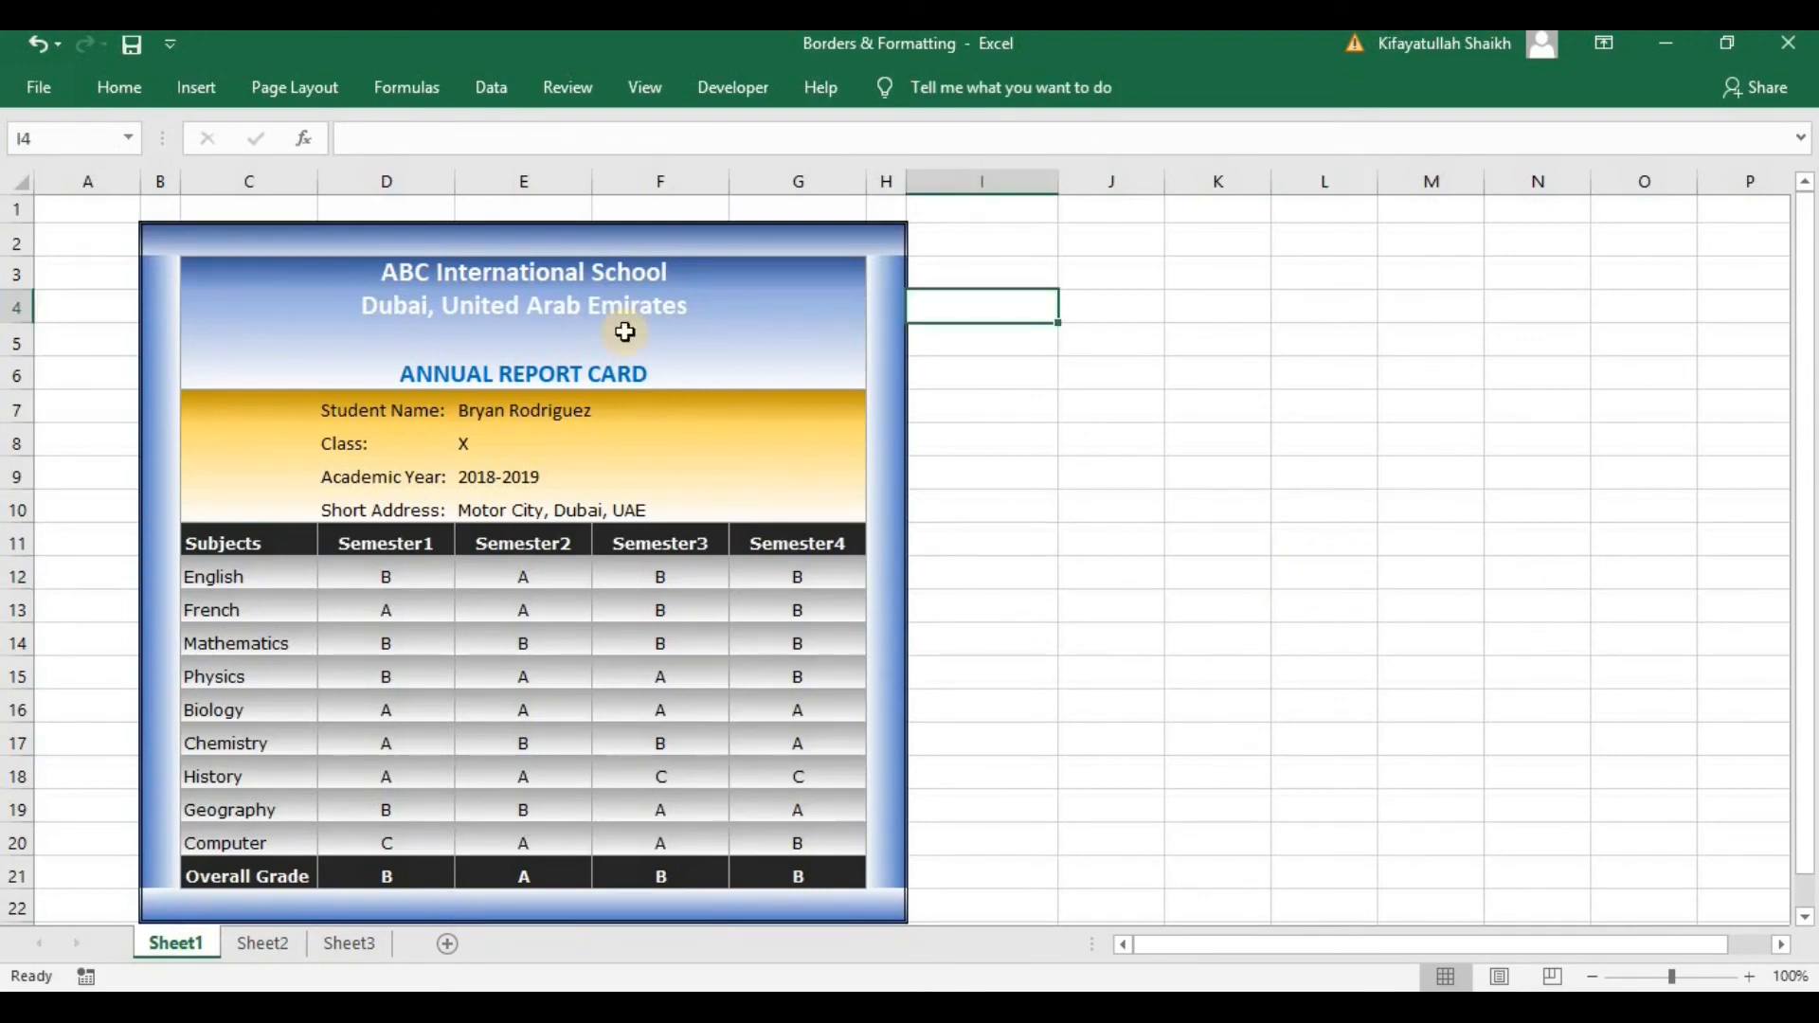
- Italicise all the text in the report card range B2:H22
drag(170, 236, 883, 901)
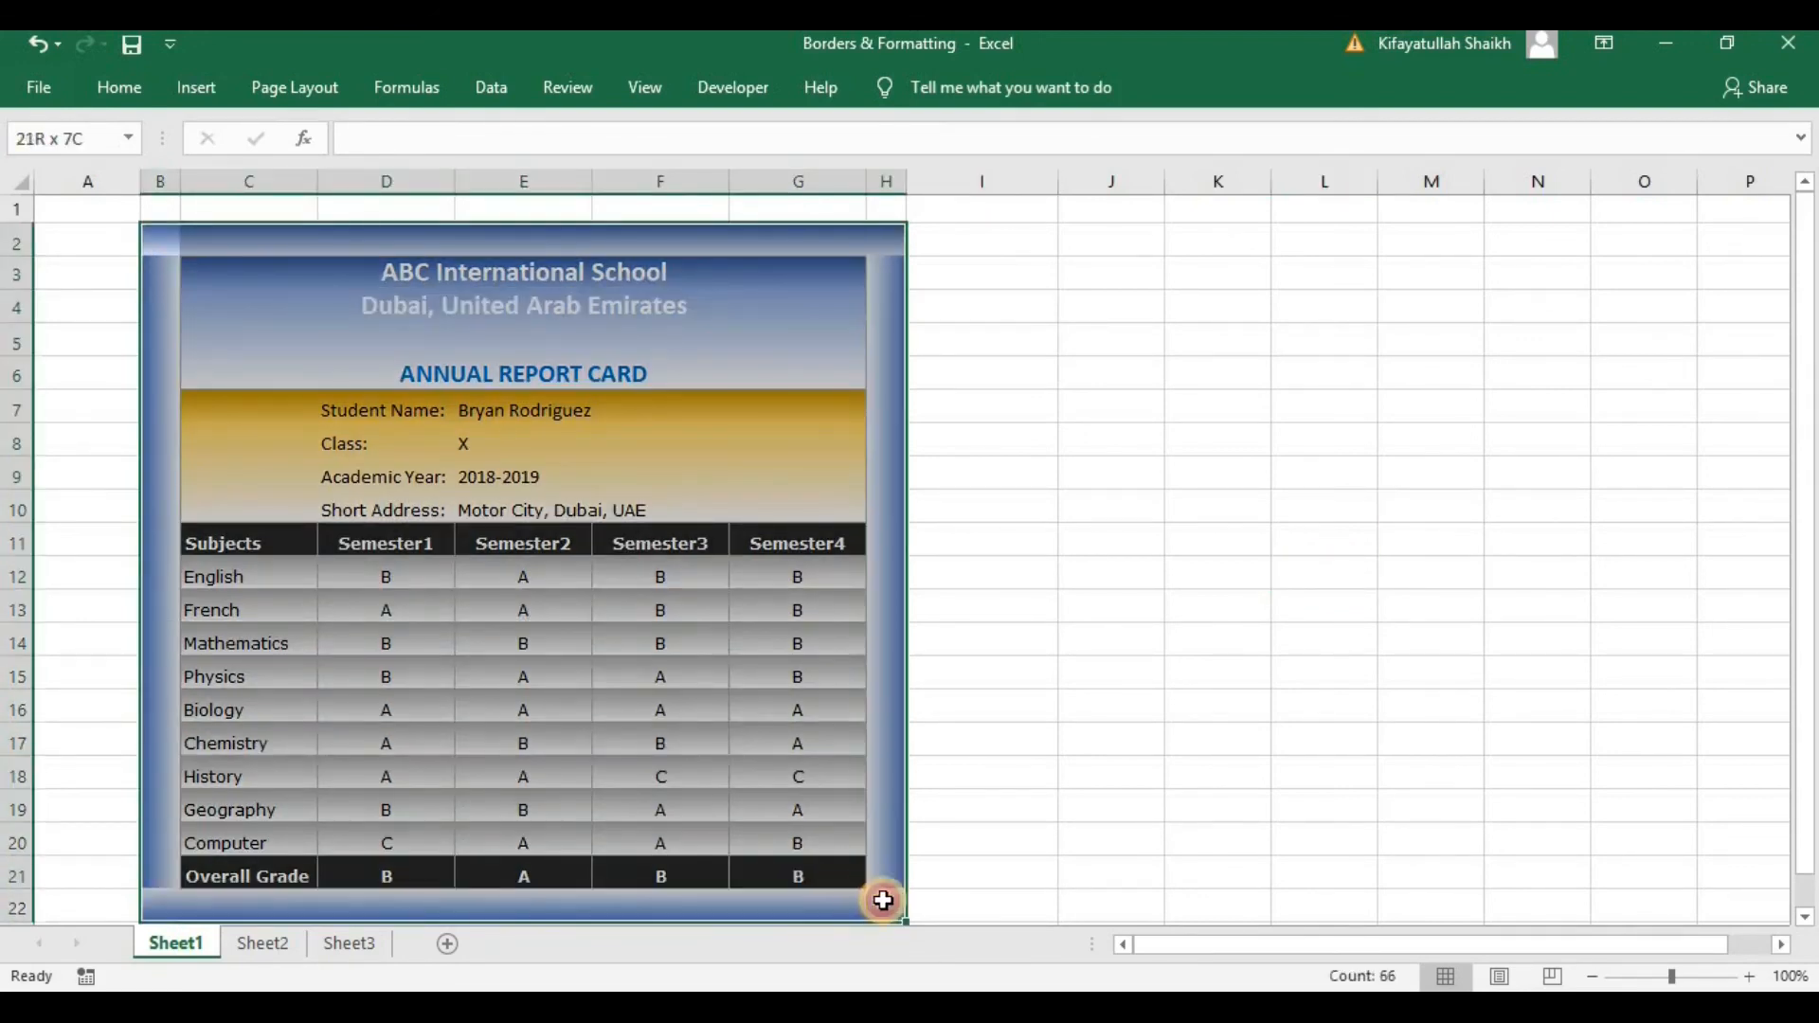
click(123, 90)
click(272, 180)
click(1247, 471)
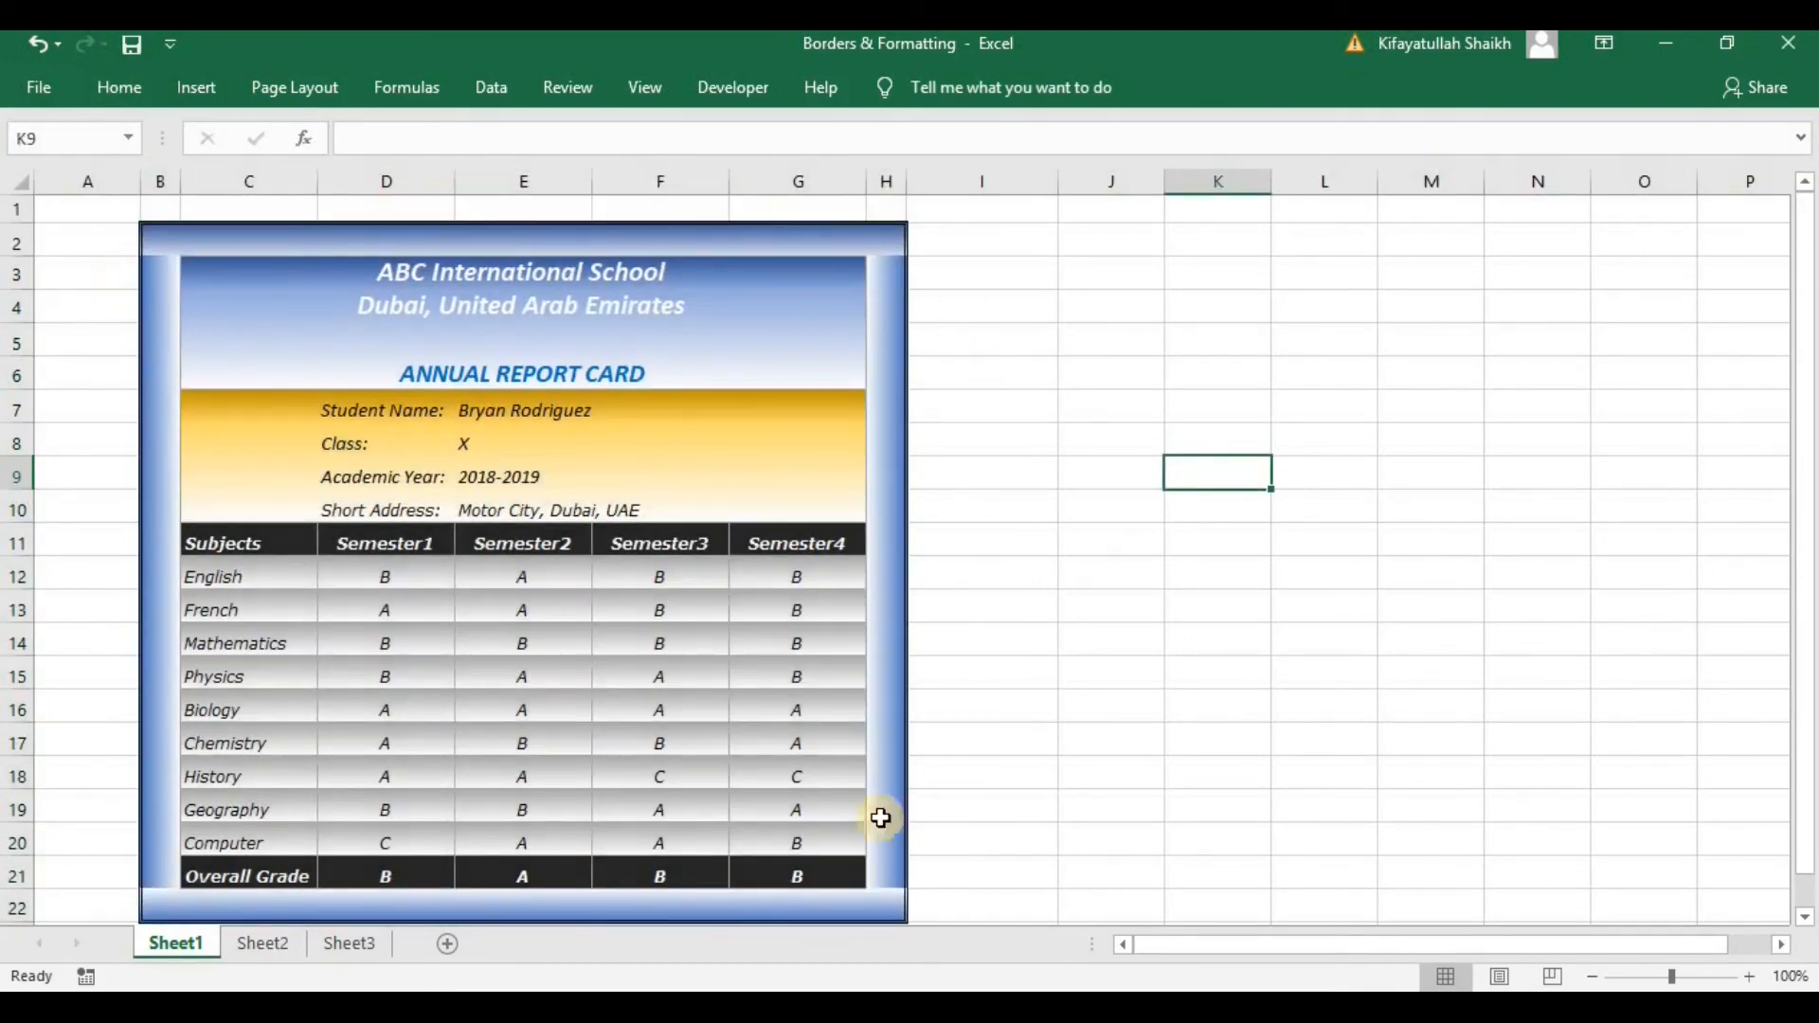
- Copy the report card B2:H22 as a picture, with appearance as shown on screen and Picture format
drag(142, 239, 897, 855)
scroll(142, 156, up, 1)
click(127, 85)
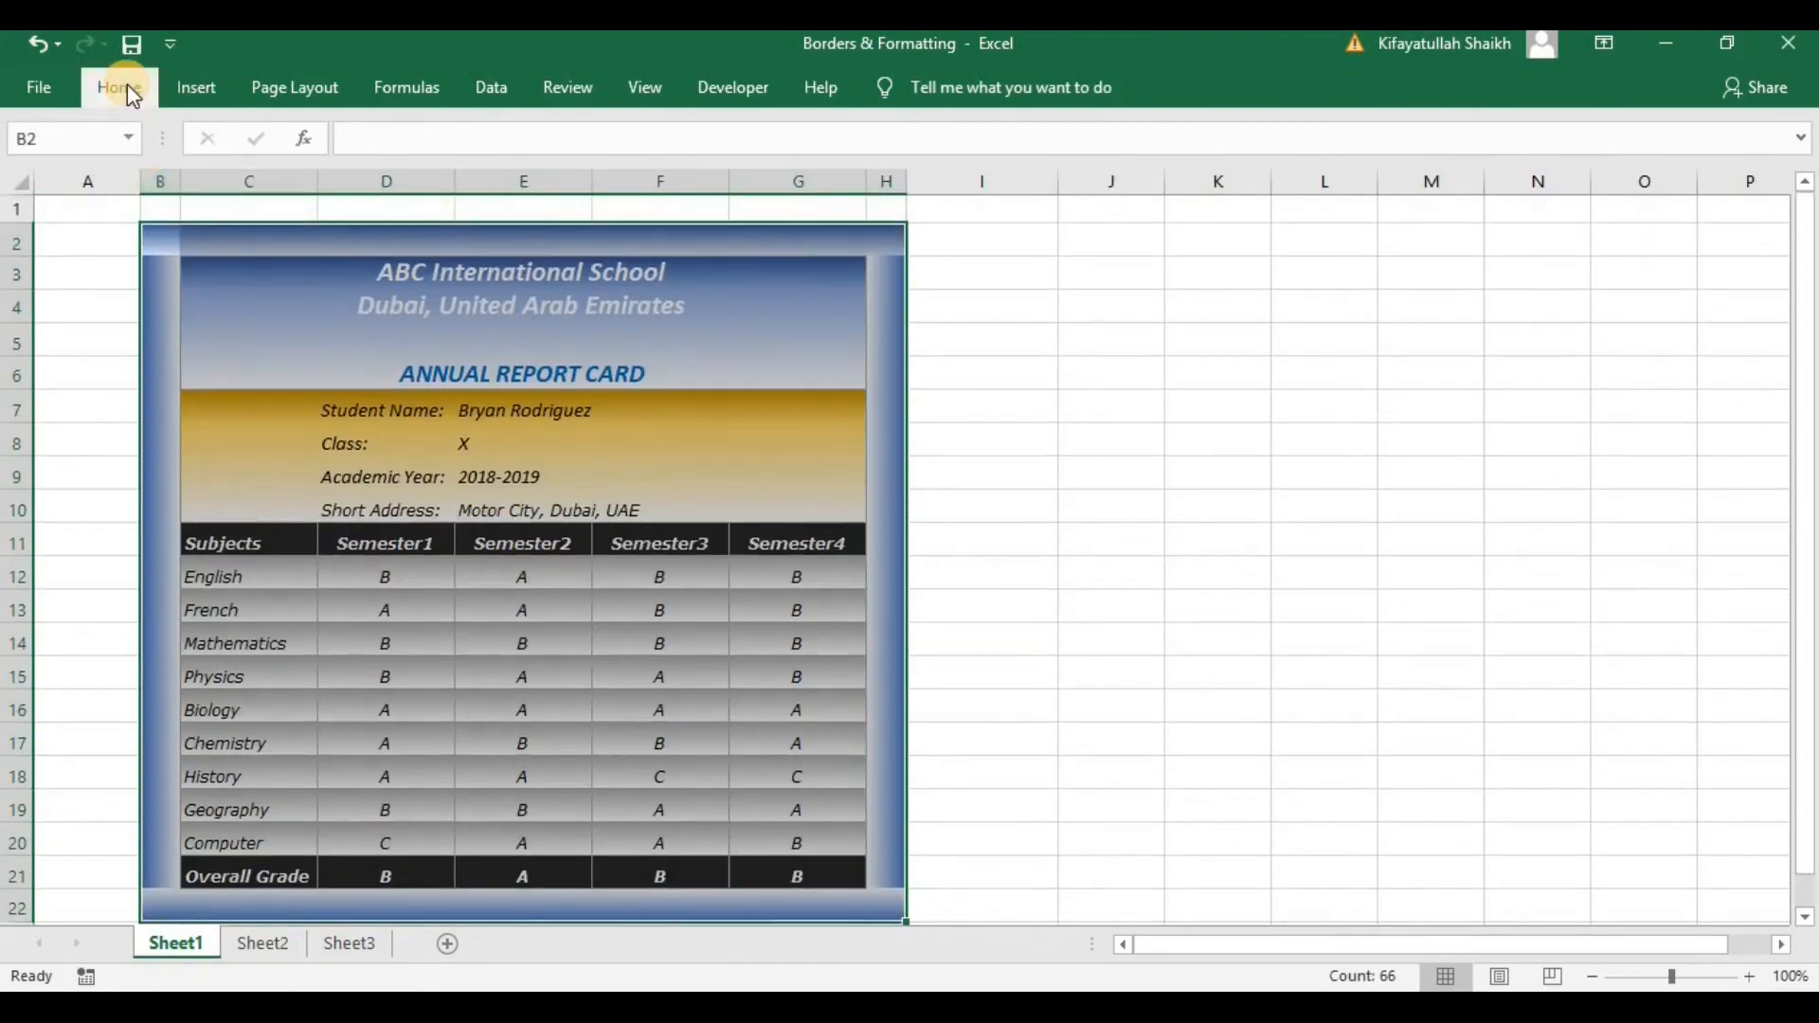
click(149, 159)
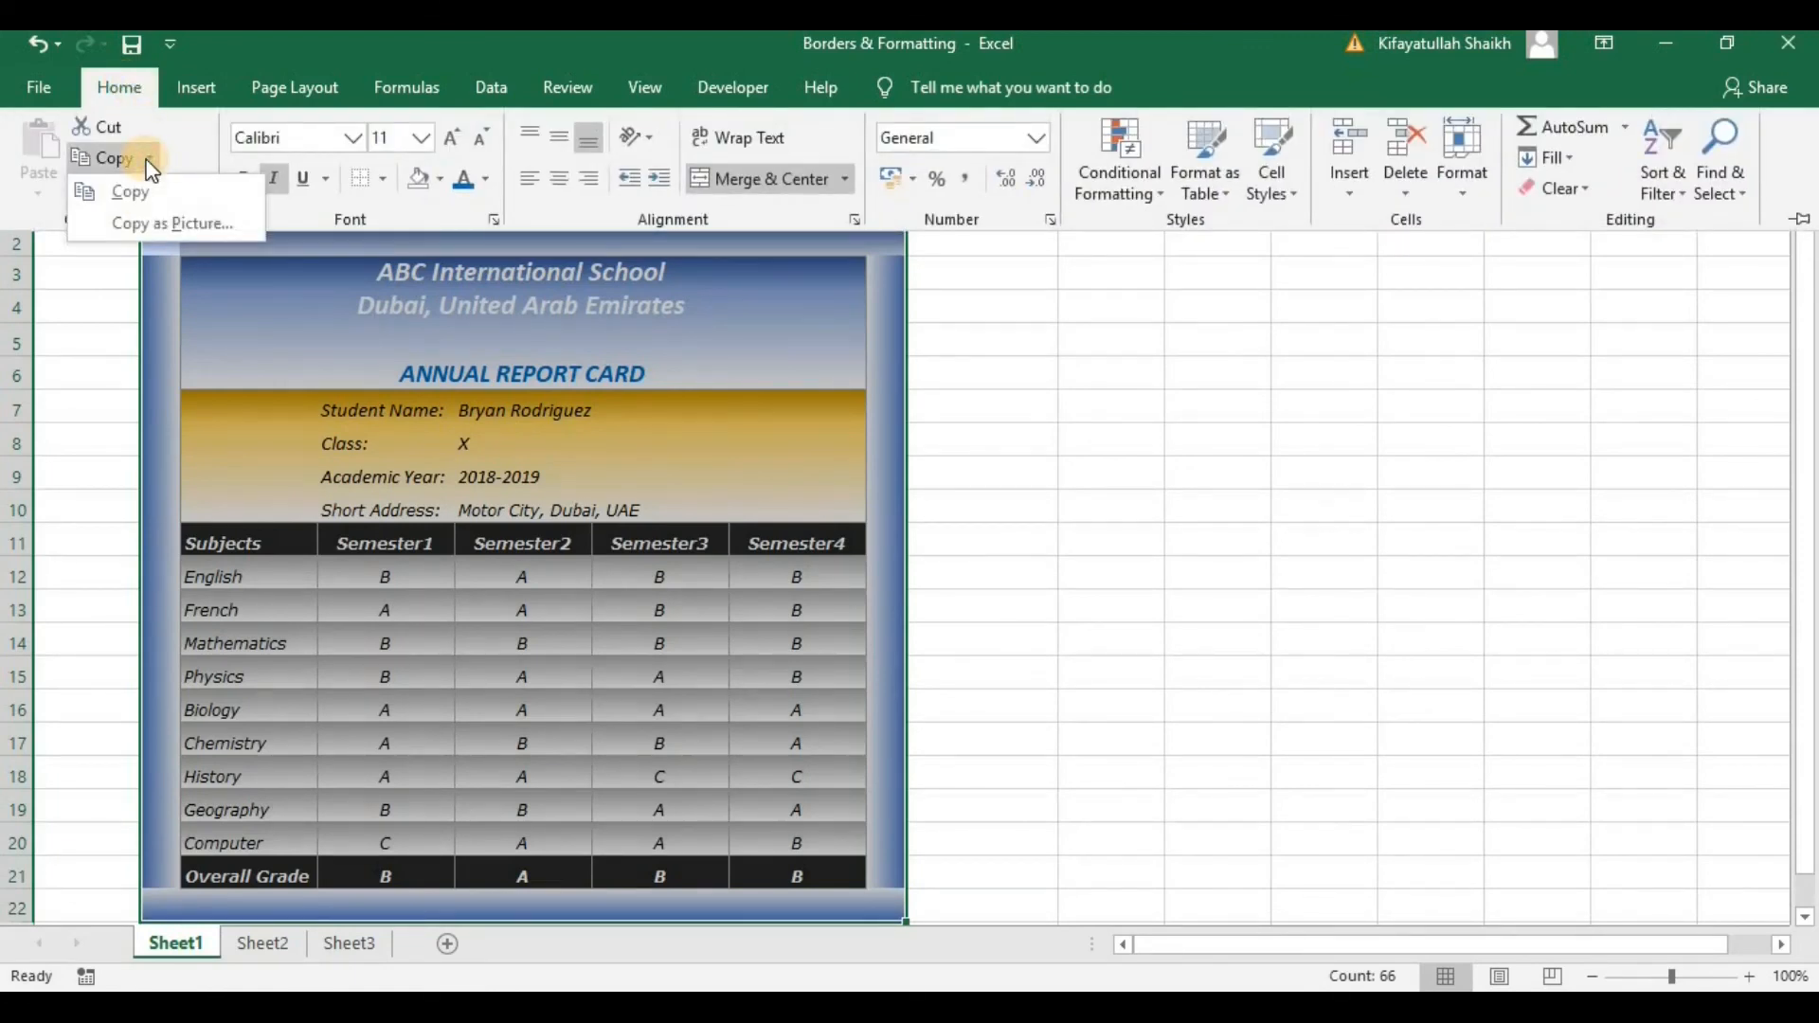
click(155, 223)
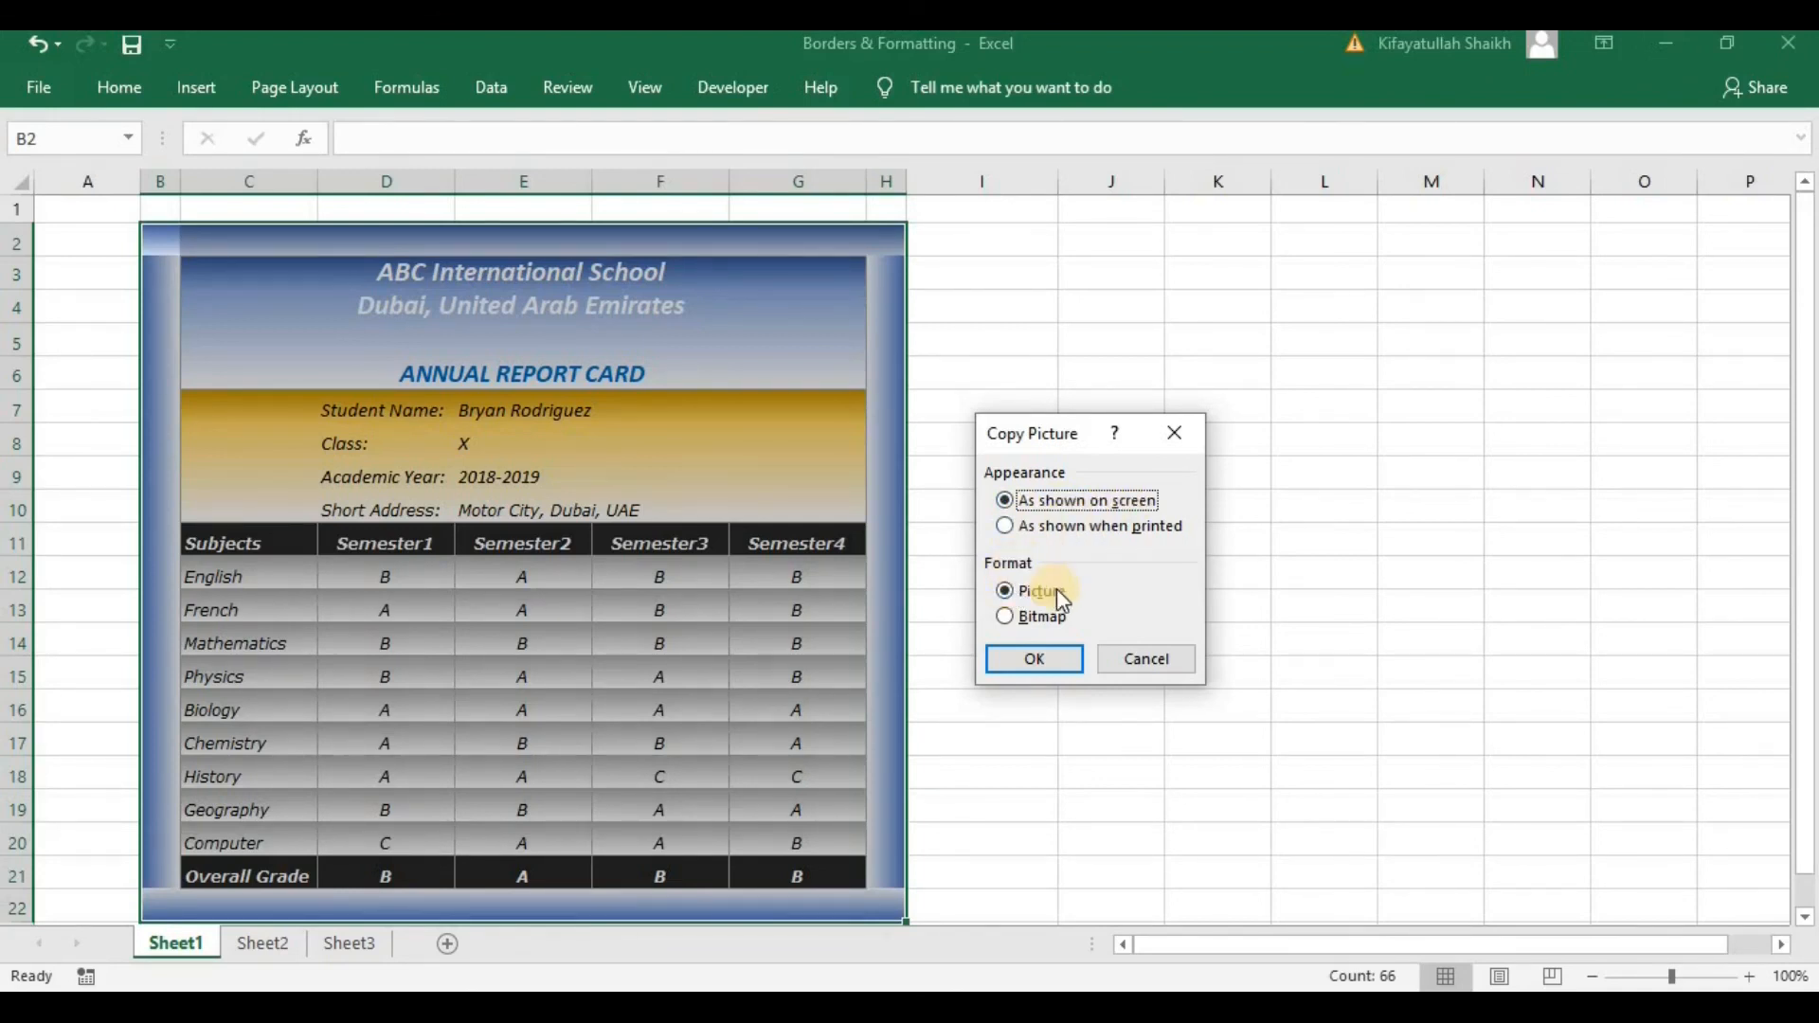
click(1055, 658)
- Paste the report card picture and place it beside the original, across columns I to O from row 2
click(1111, 240)
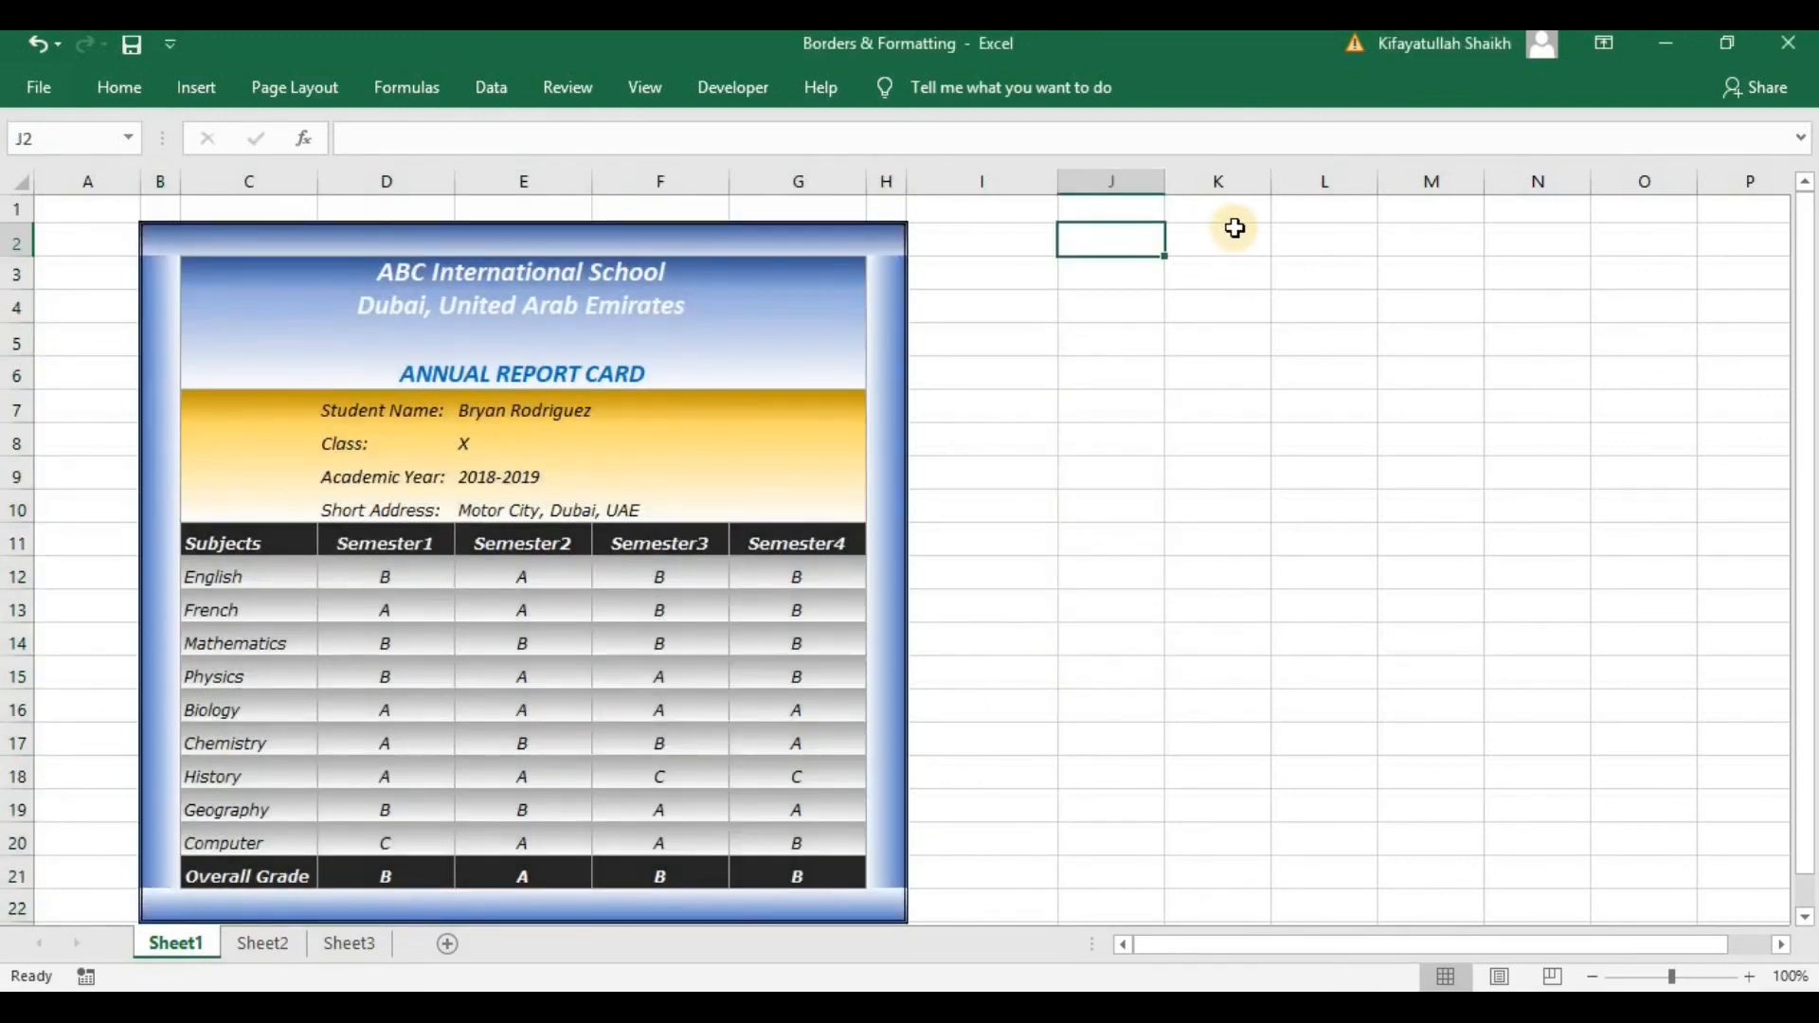
key(ctrl+v)
drag(1284, 414, 1189, 417)
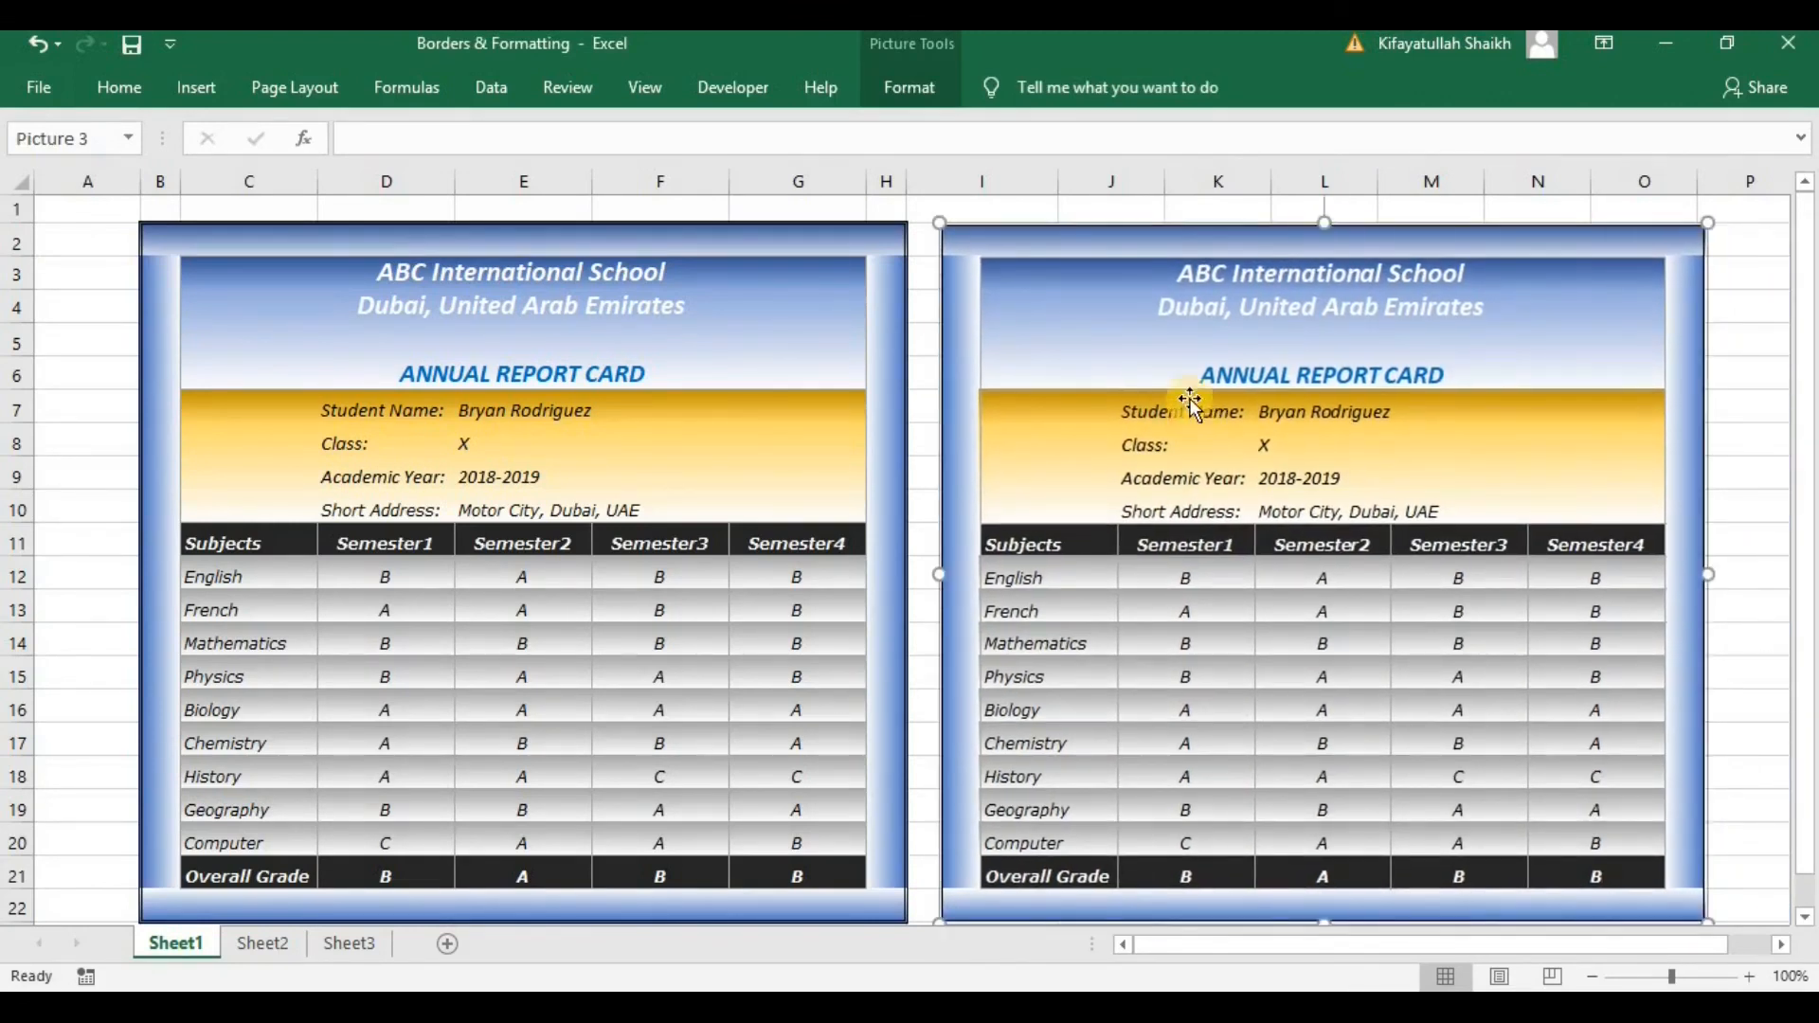